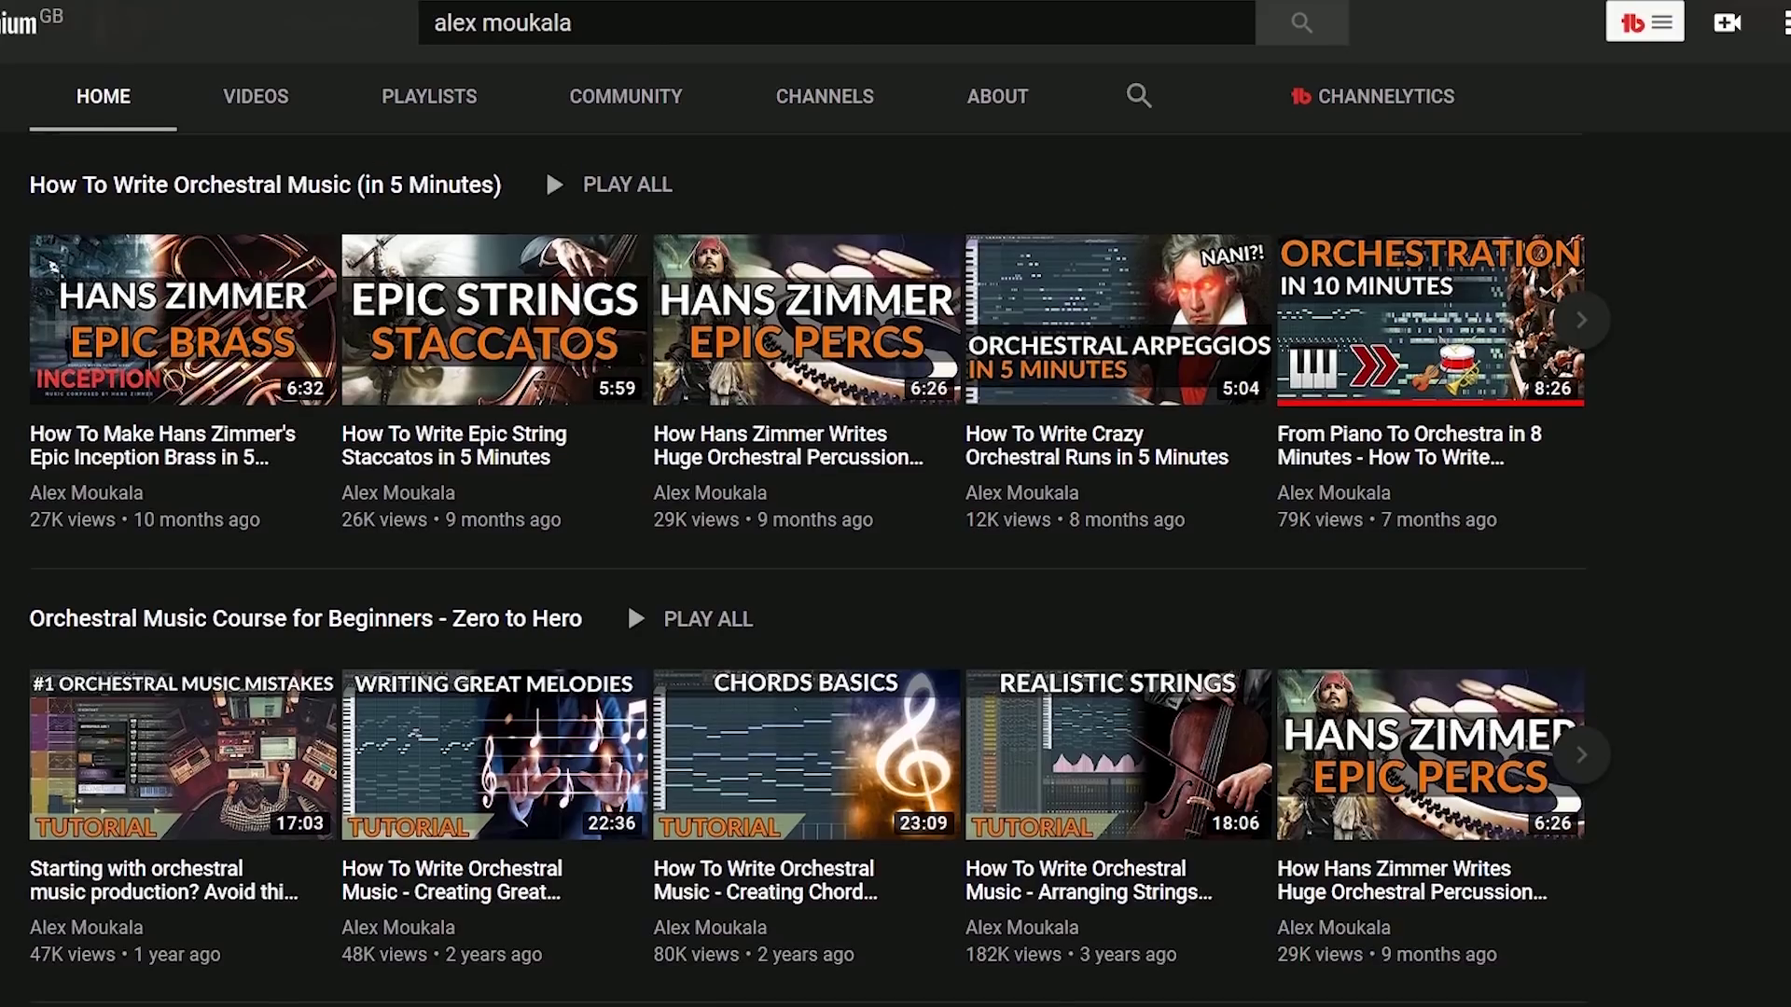
Scroll across the trailer project's playlist tracks to survey the whoosh, boom and riser clips.
scroll(1704, 858, up, 5)
scroll(1603, 764, right, 10)
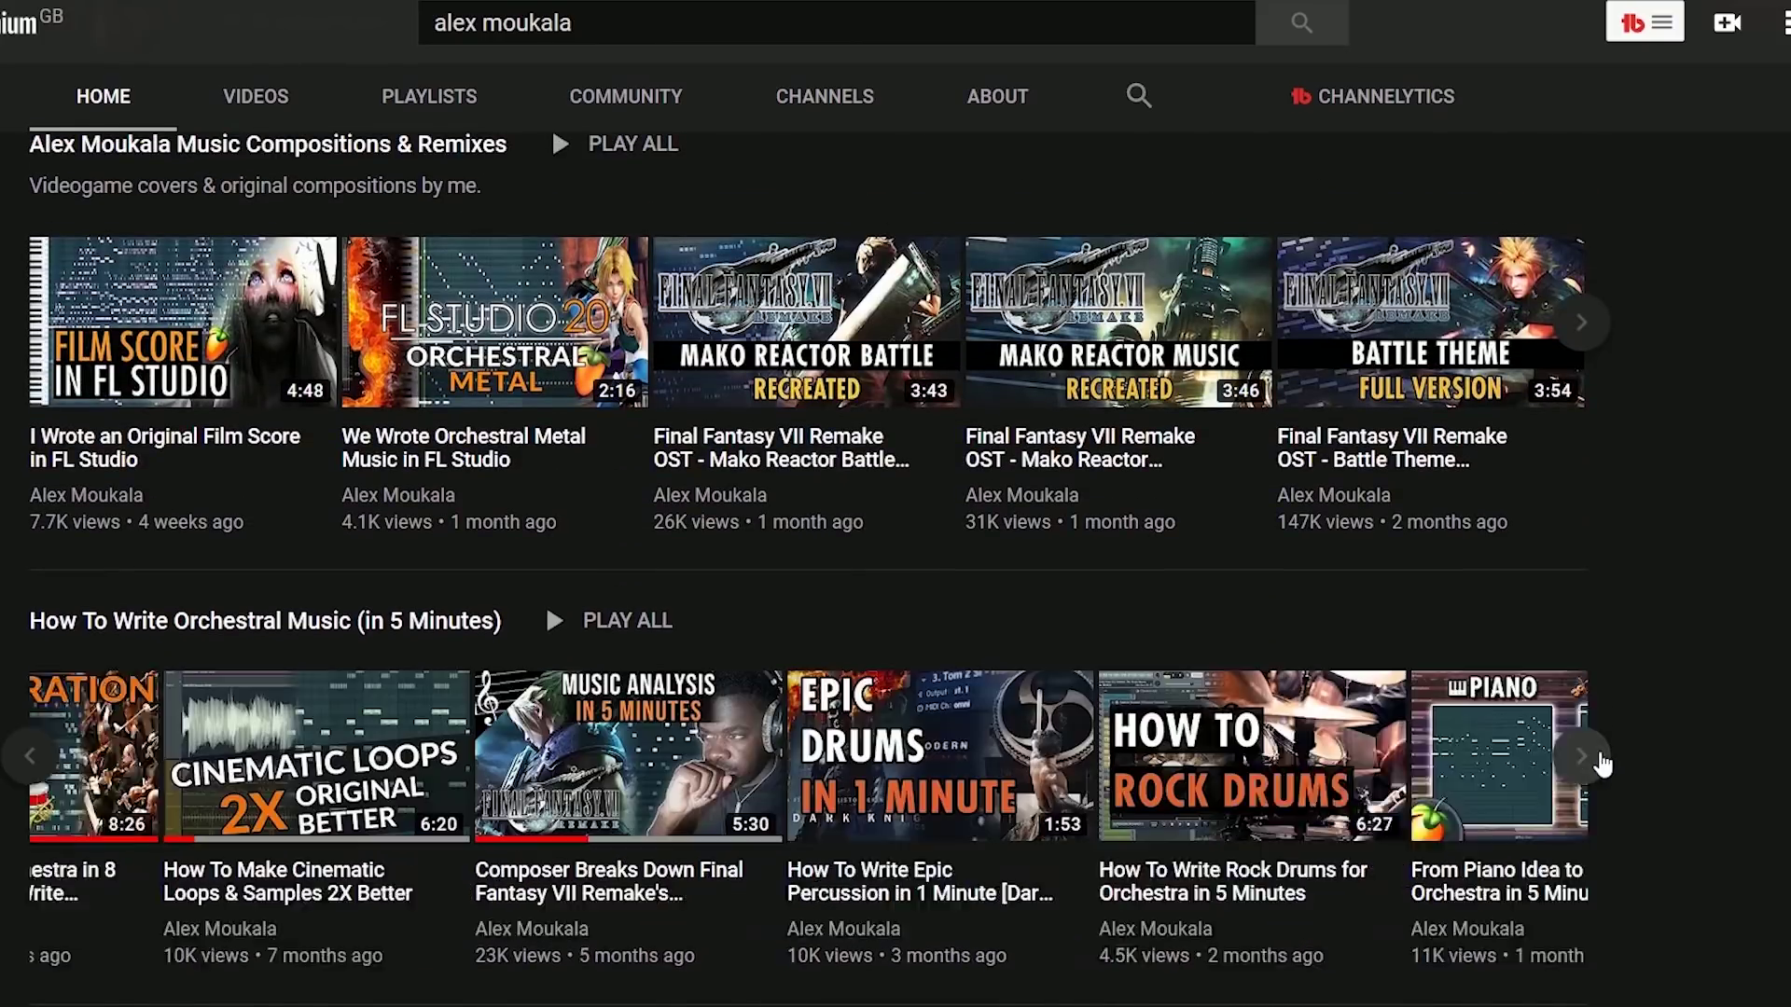
scroll(1733, 743, up, 5)
scroll(1733, 742, up, 6)
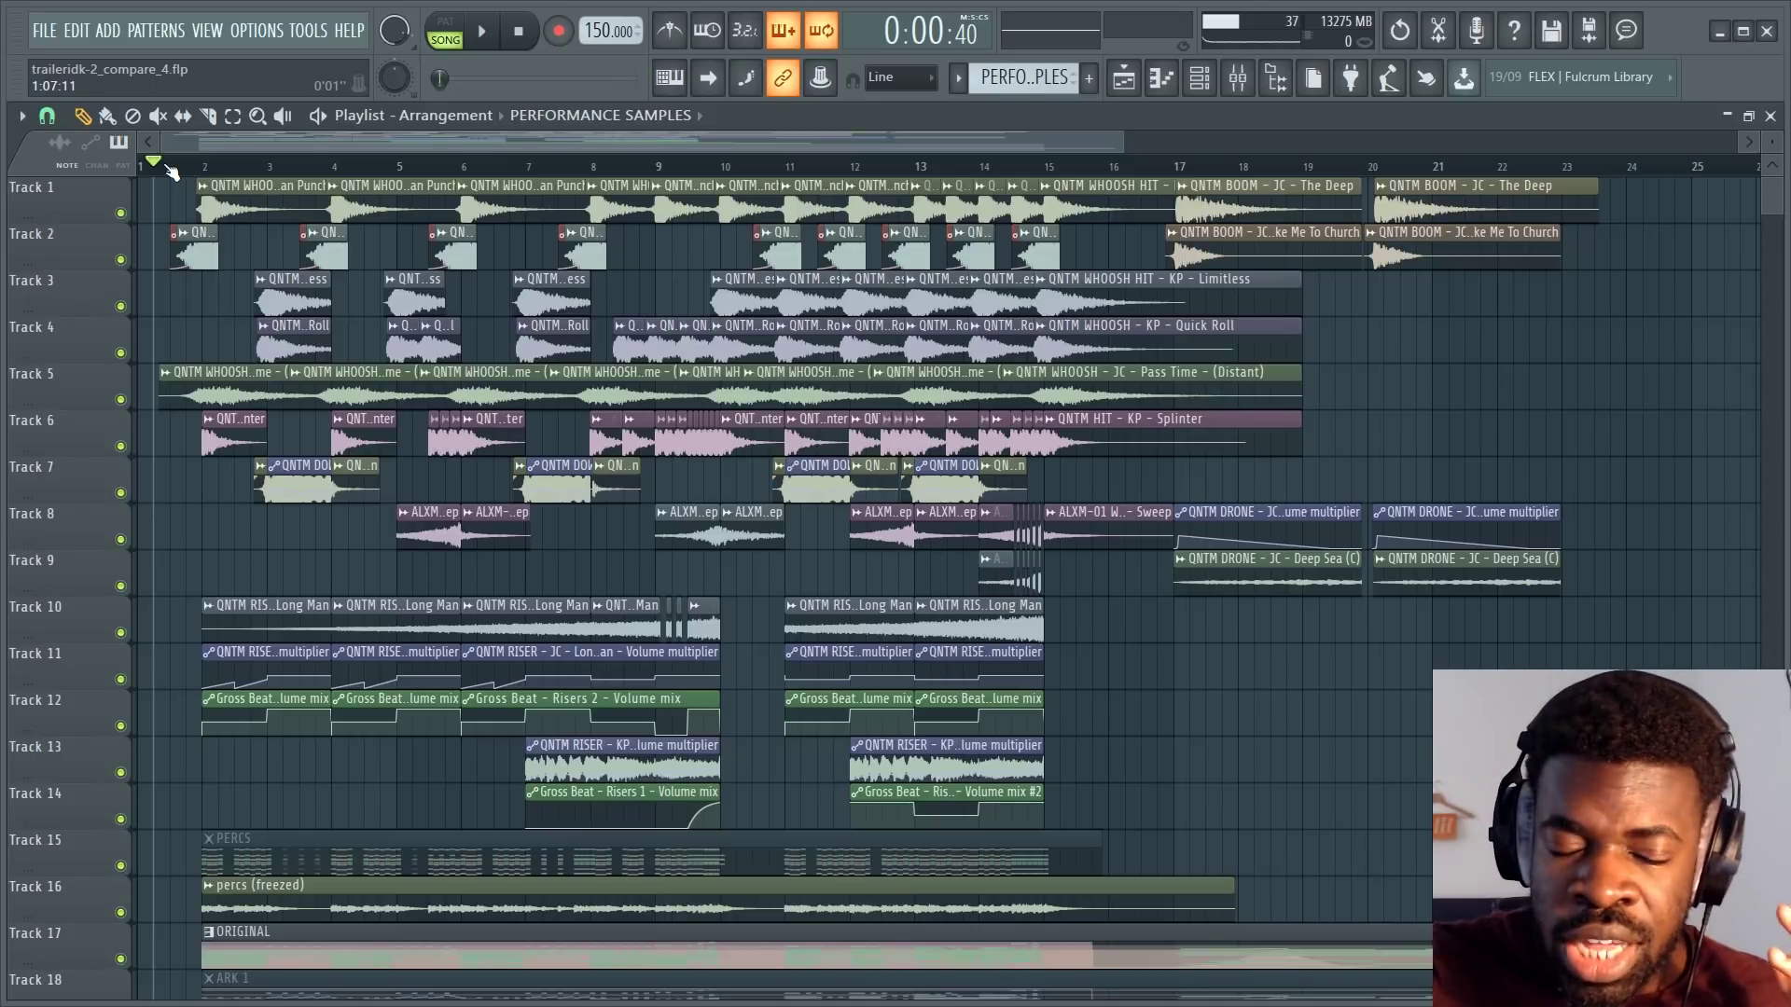
scroll(230, 419, down, 10)
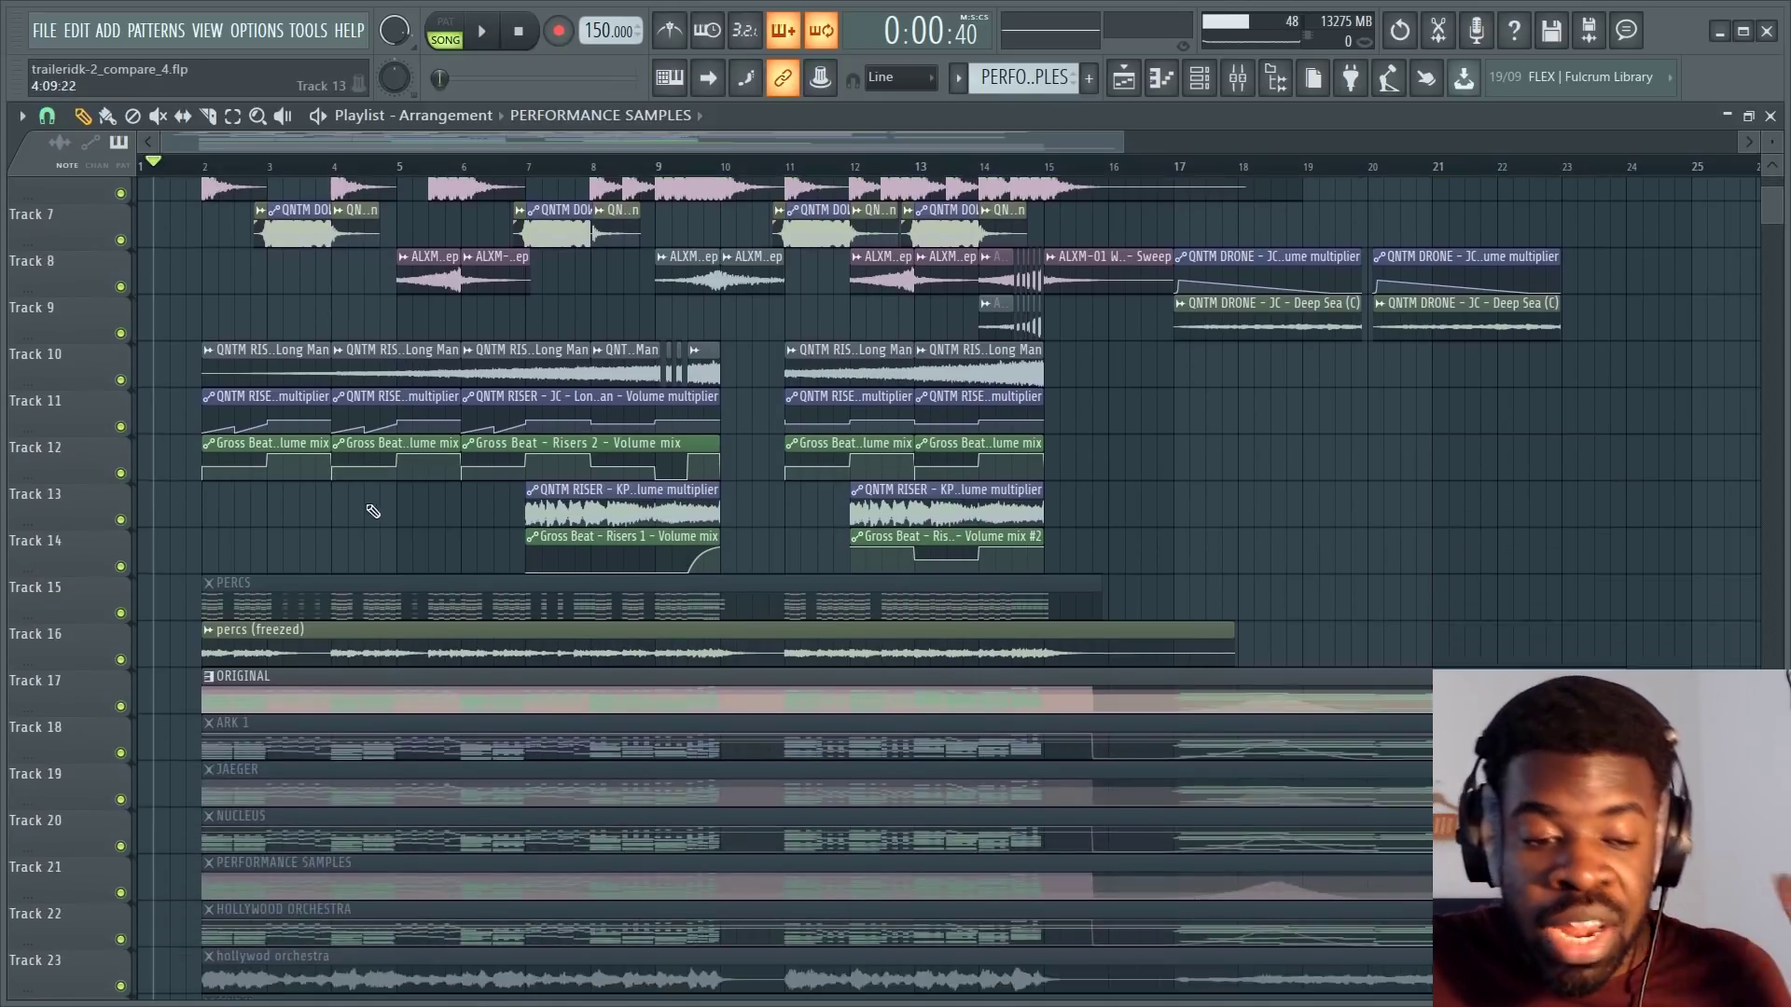
scroll(374, 648, up, 10)
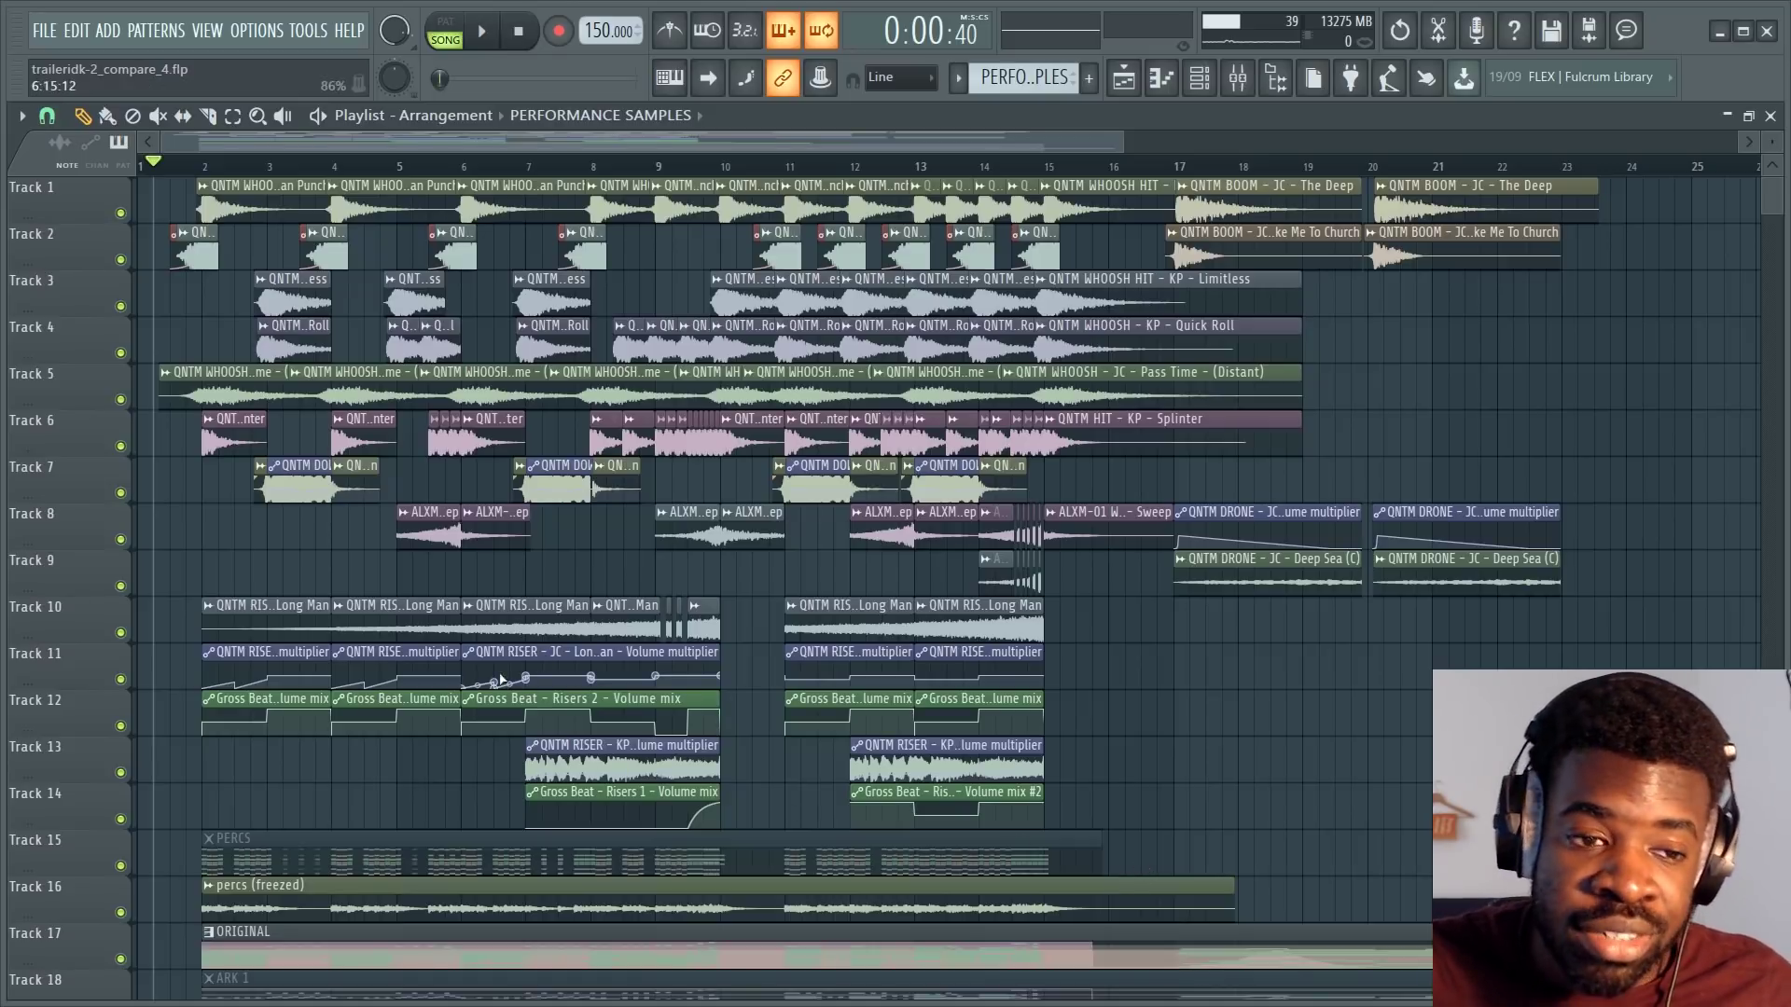
Play the trailer arrangement through to about bar 23, then stop it back at the start.
key(space)
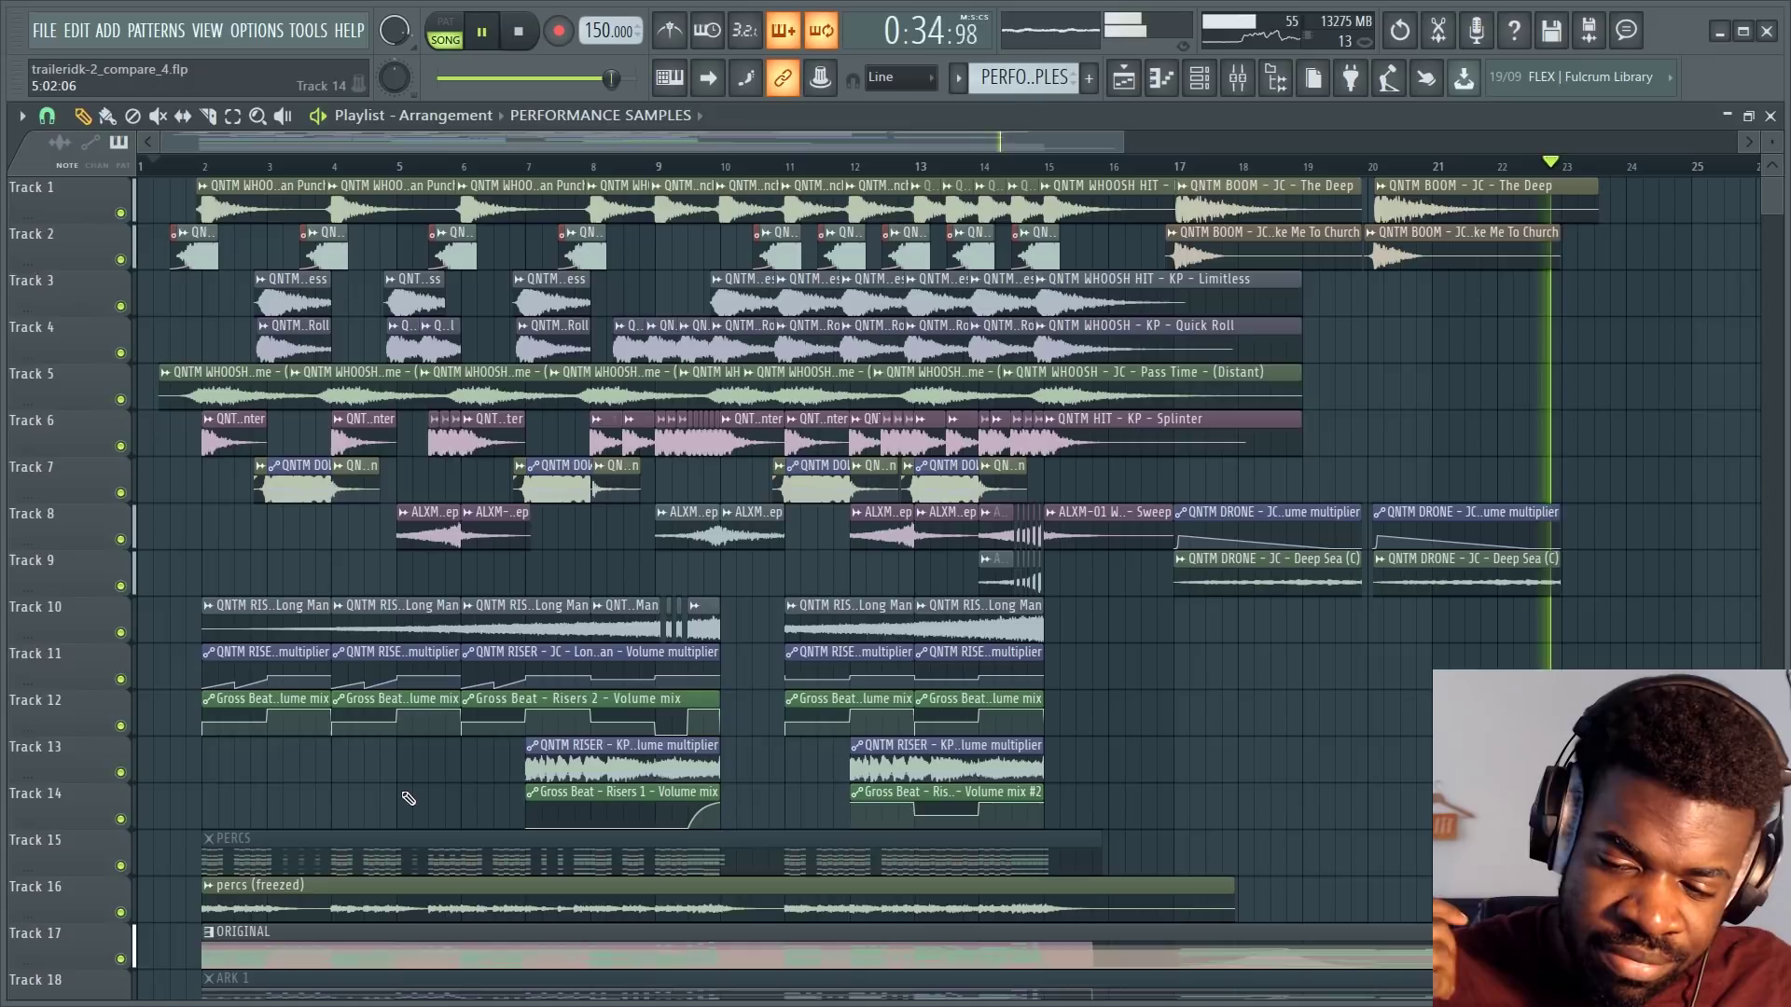
key(space)
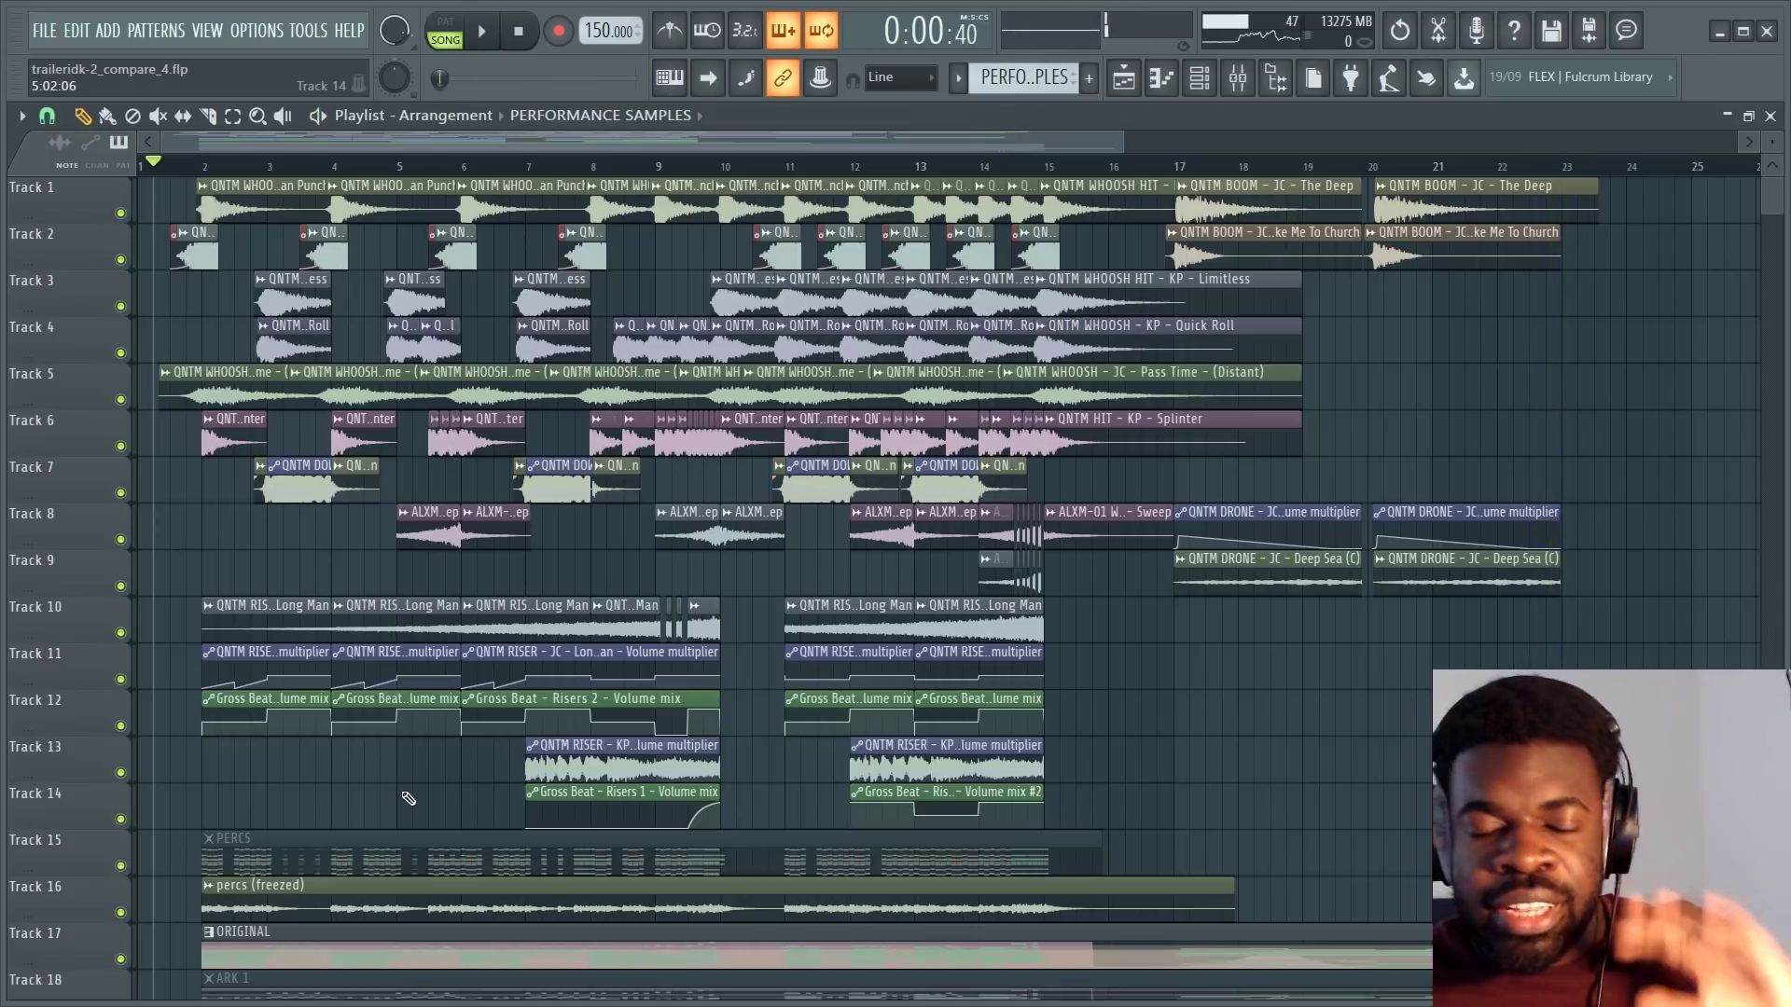
Mute the ORIGINAL clip on Track 17 with the Mute tool.
scroll(590, 784, down, 6)
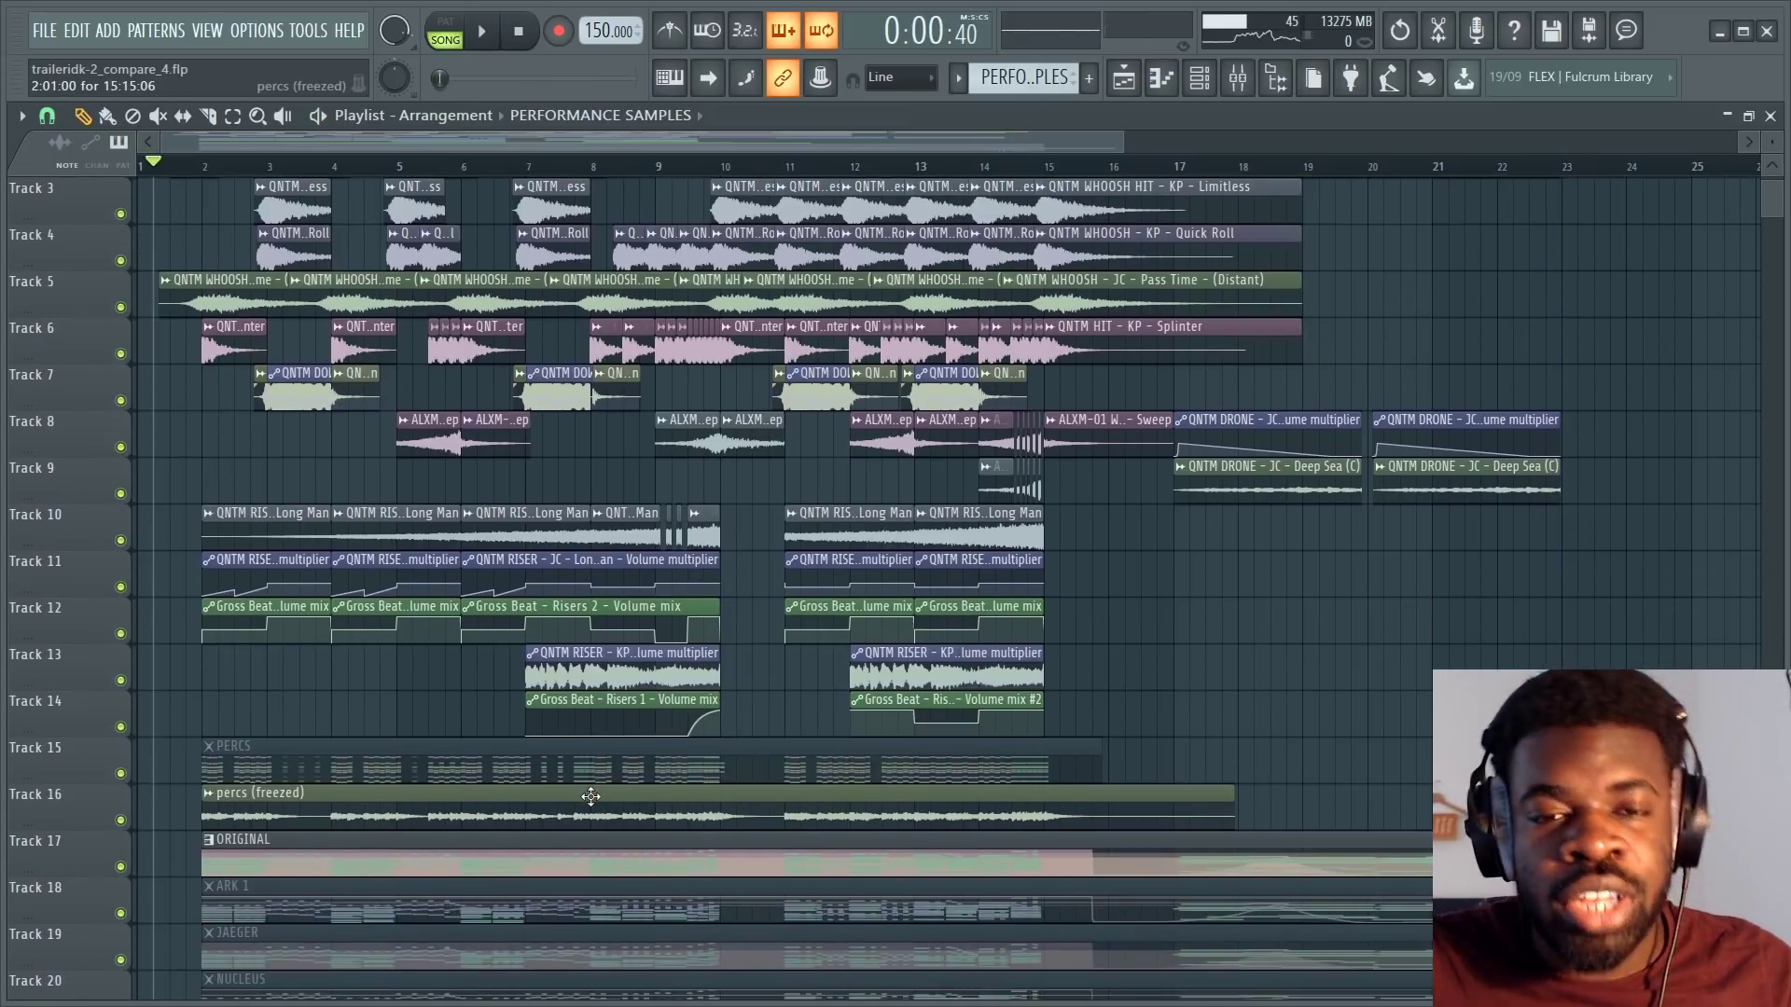
scroll(591, 777, down, 7)
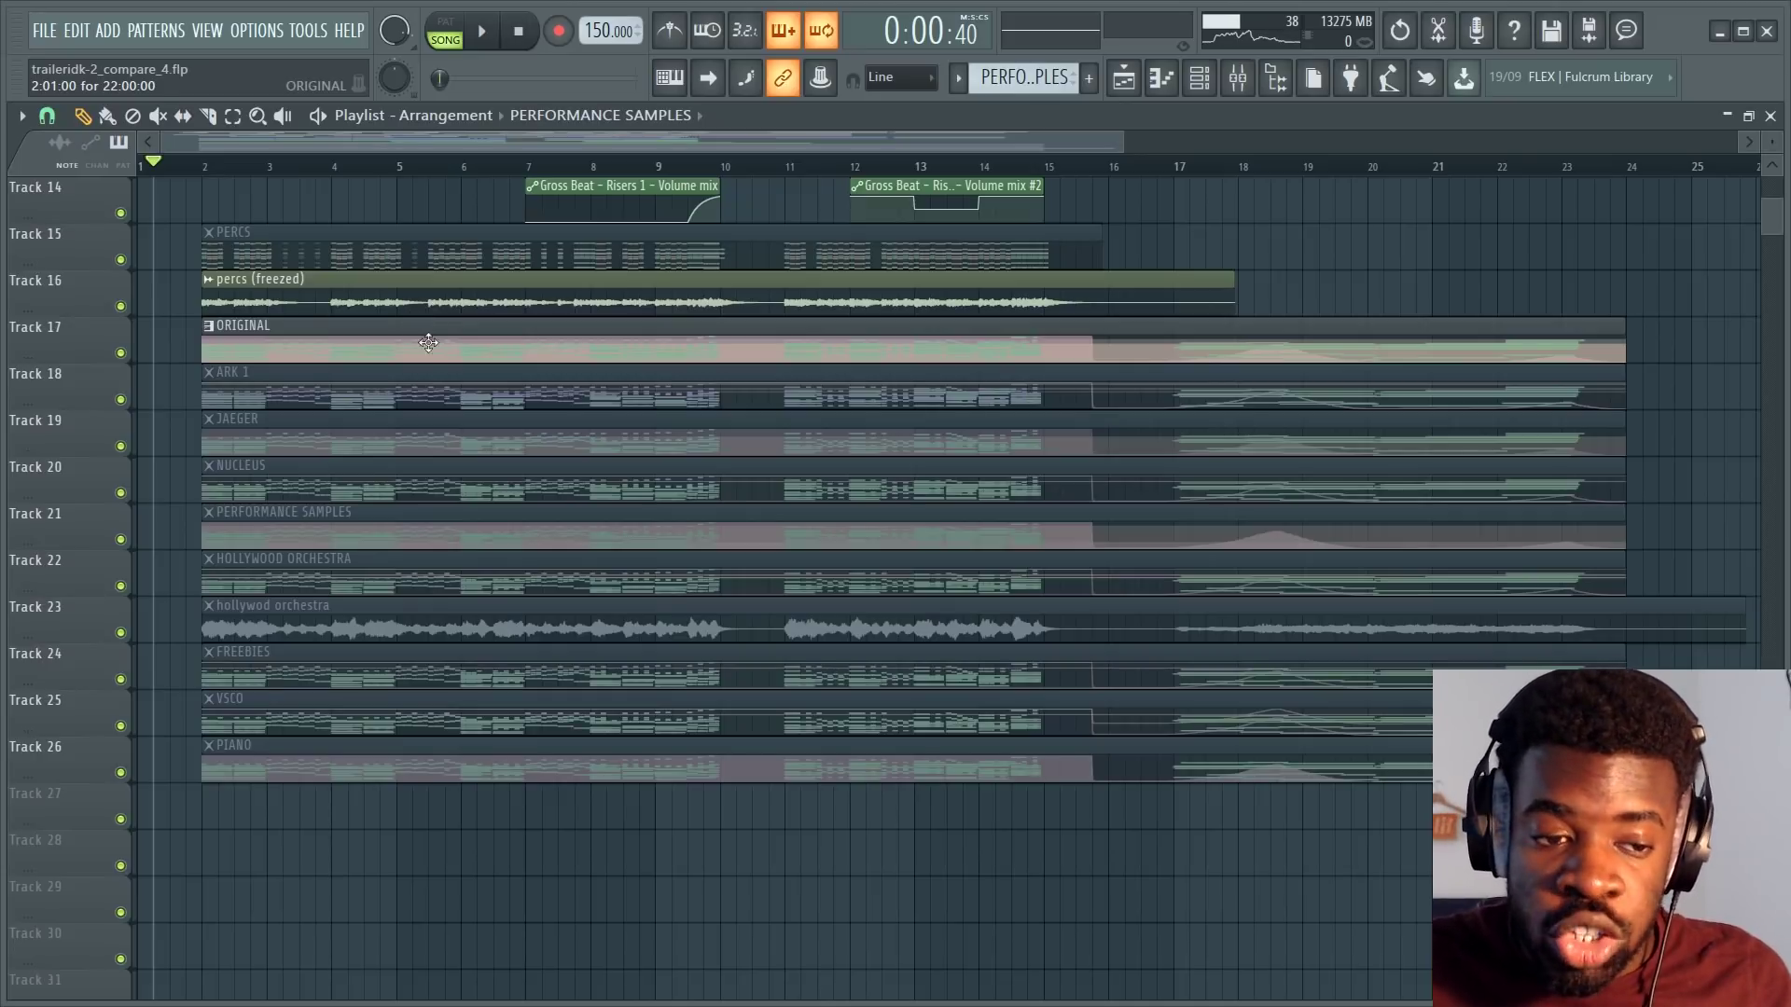
key(t)
click(428, 347)
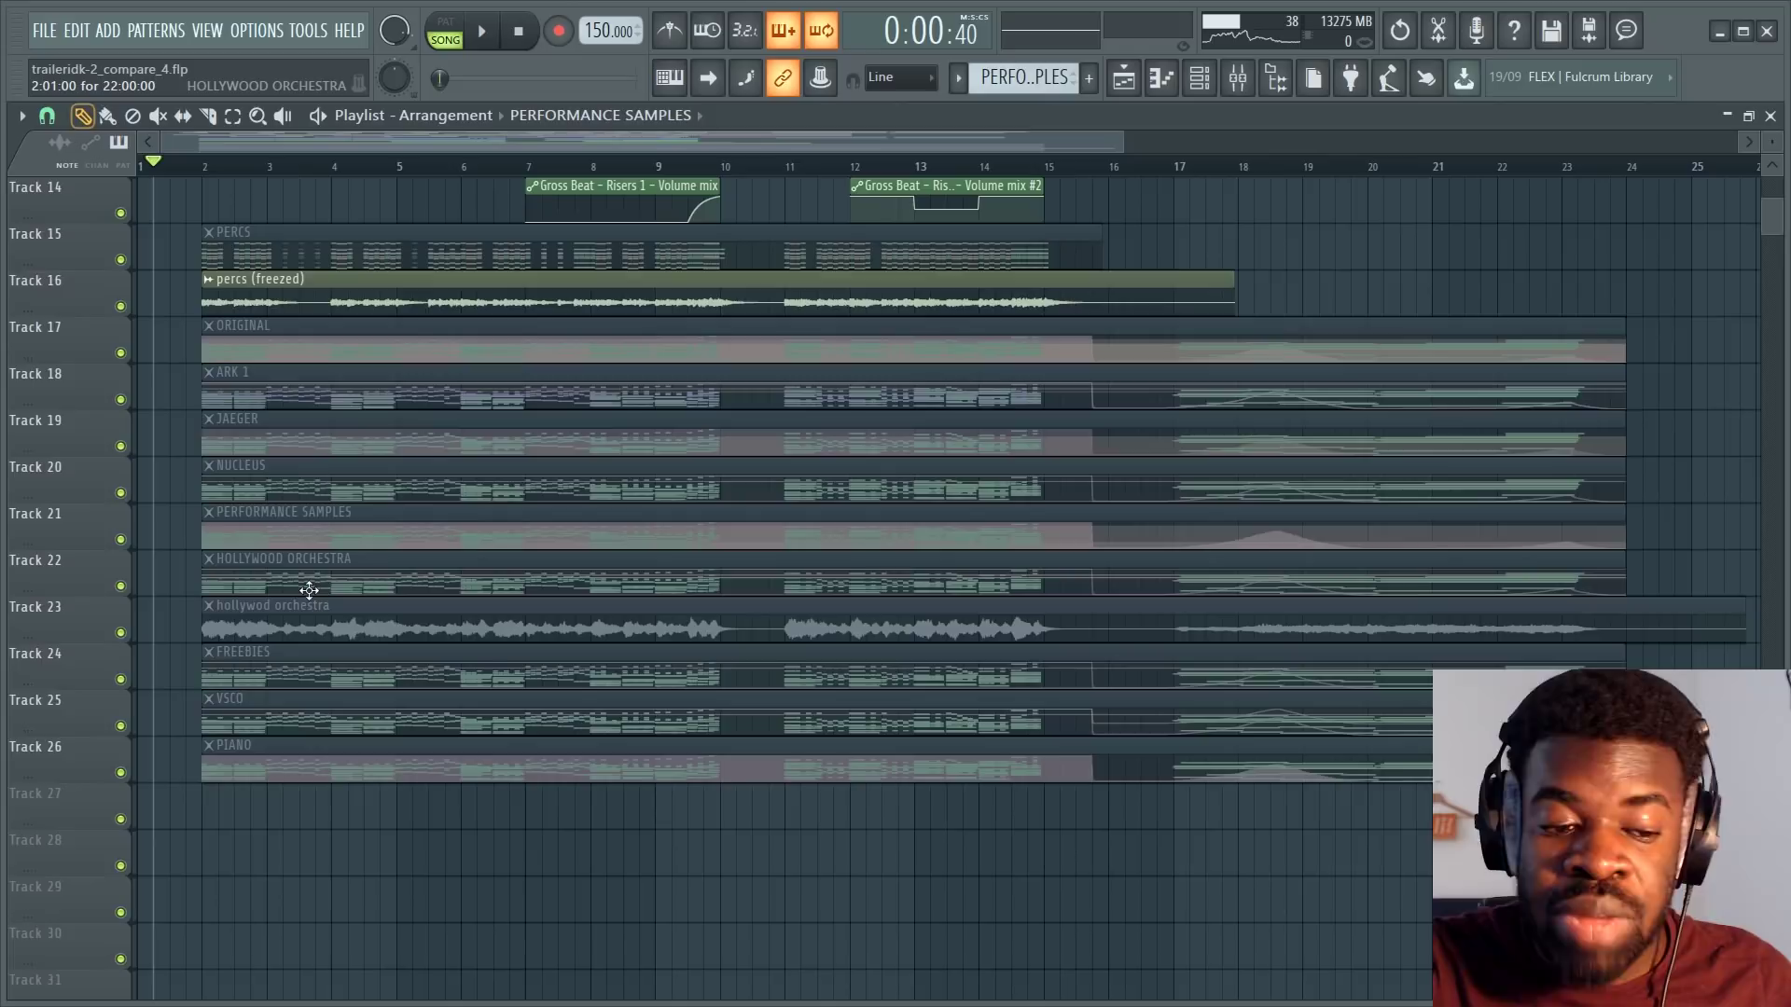
Open the VSCO clip's violin notes in the piano roll and bring up the channel rack.
double_click(278, 716)
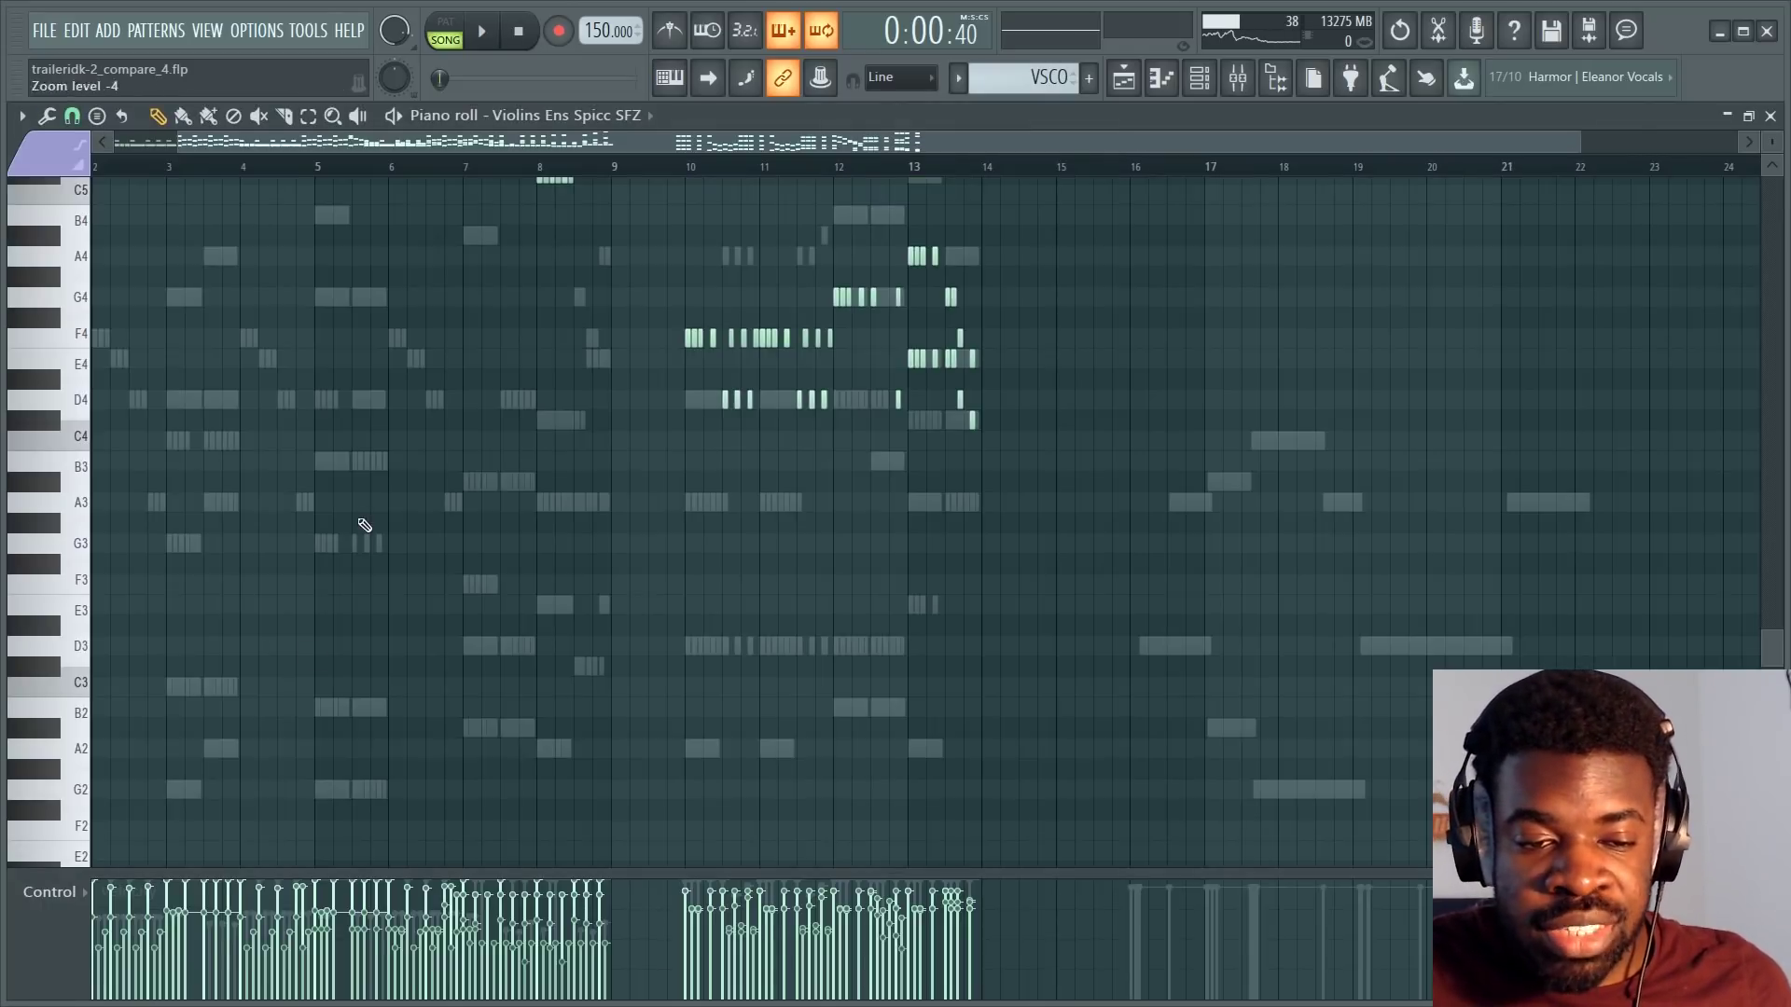
scroll(364, 525, down, 3)
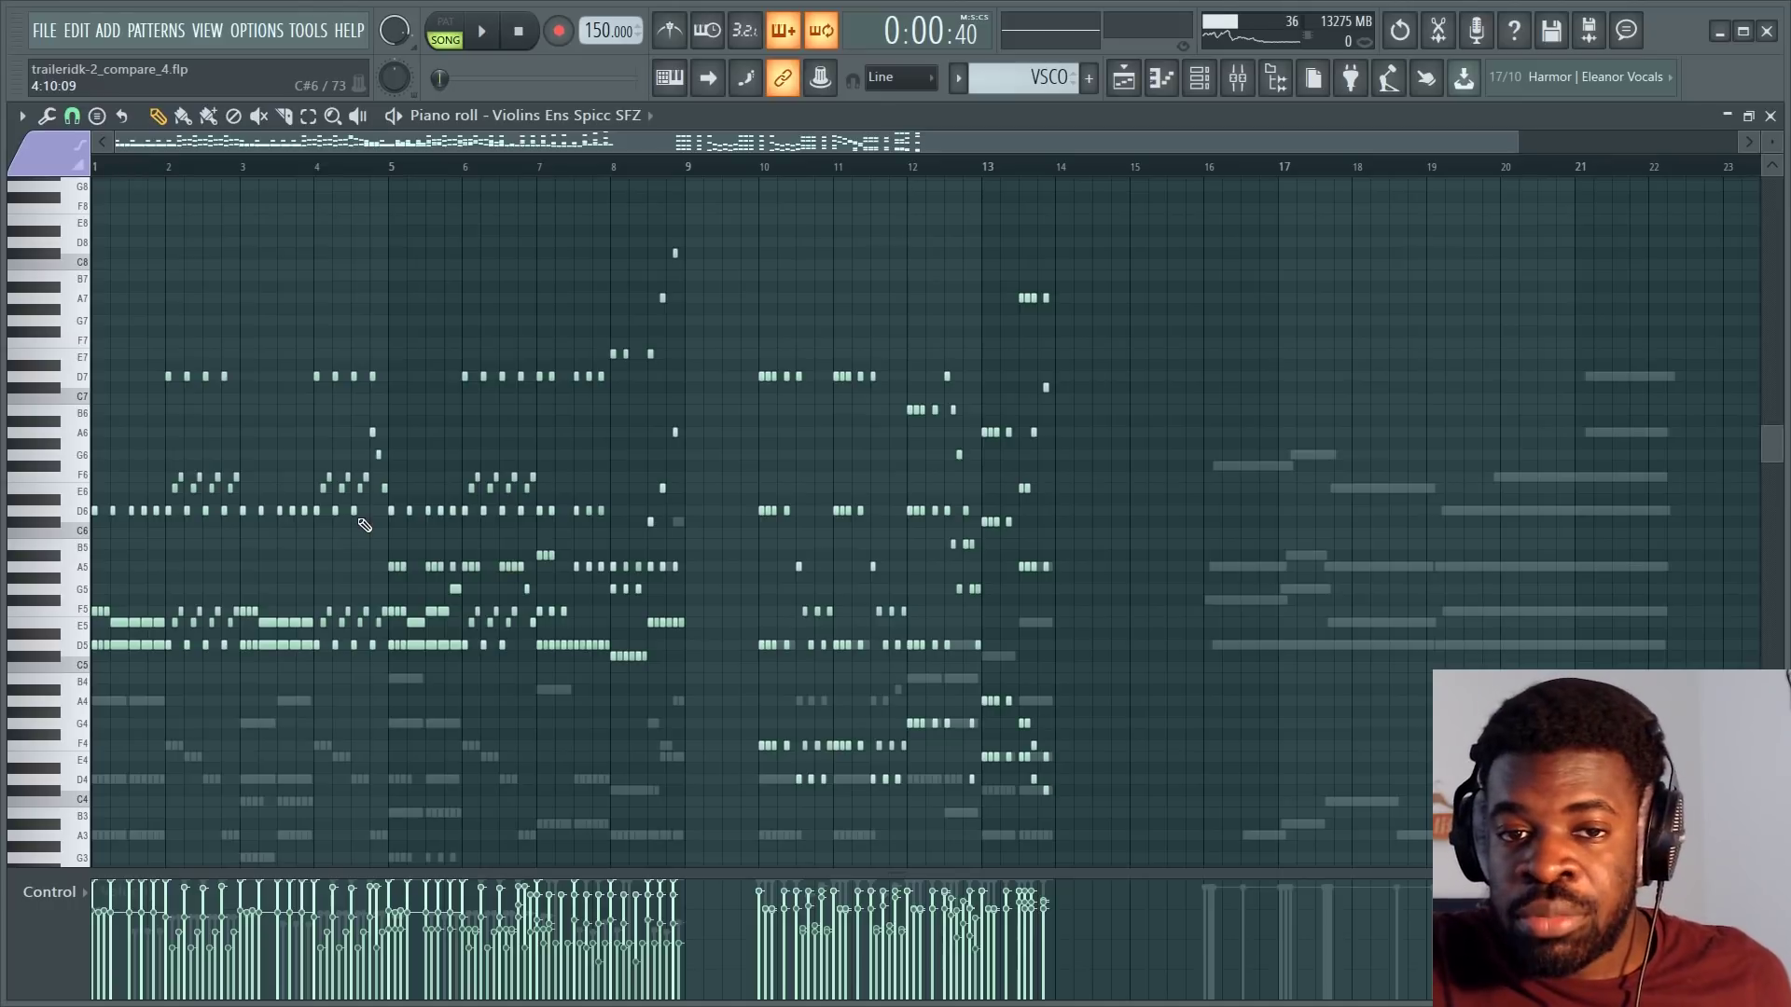
key(F6)
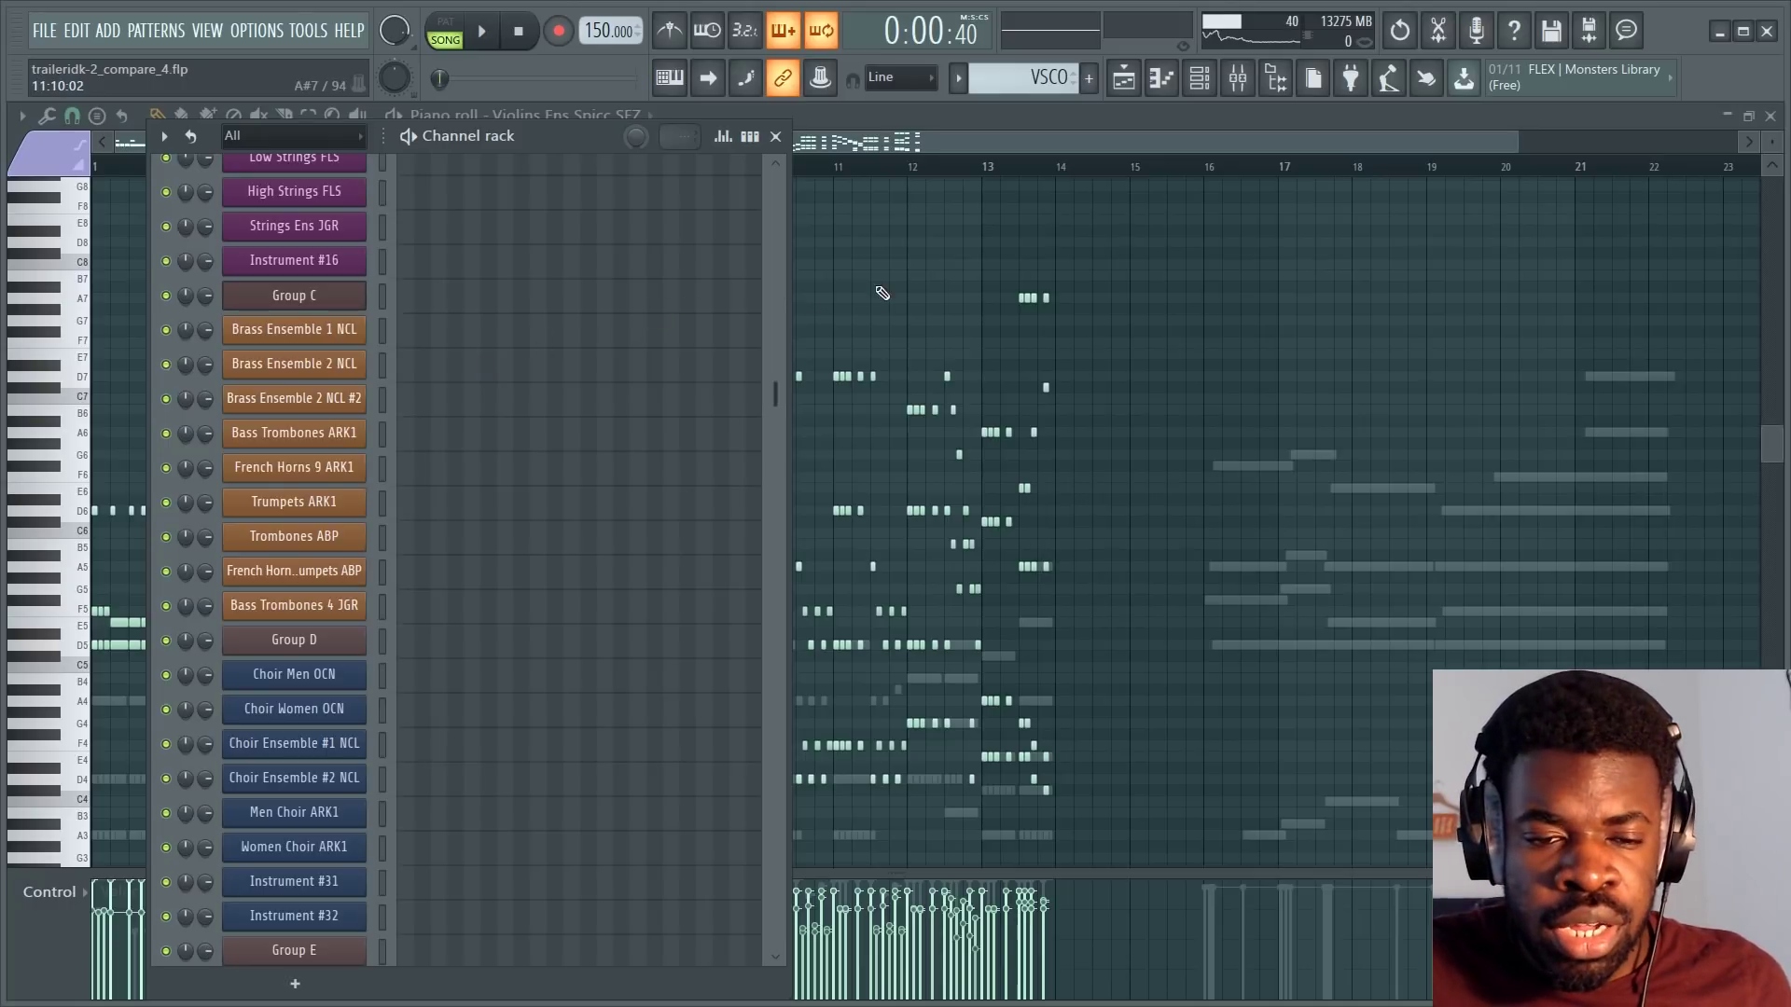
key(F6)
key(F6)
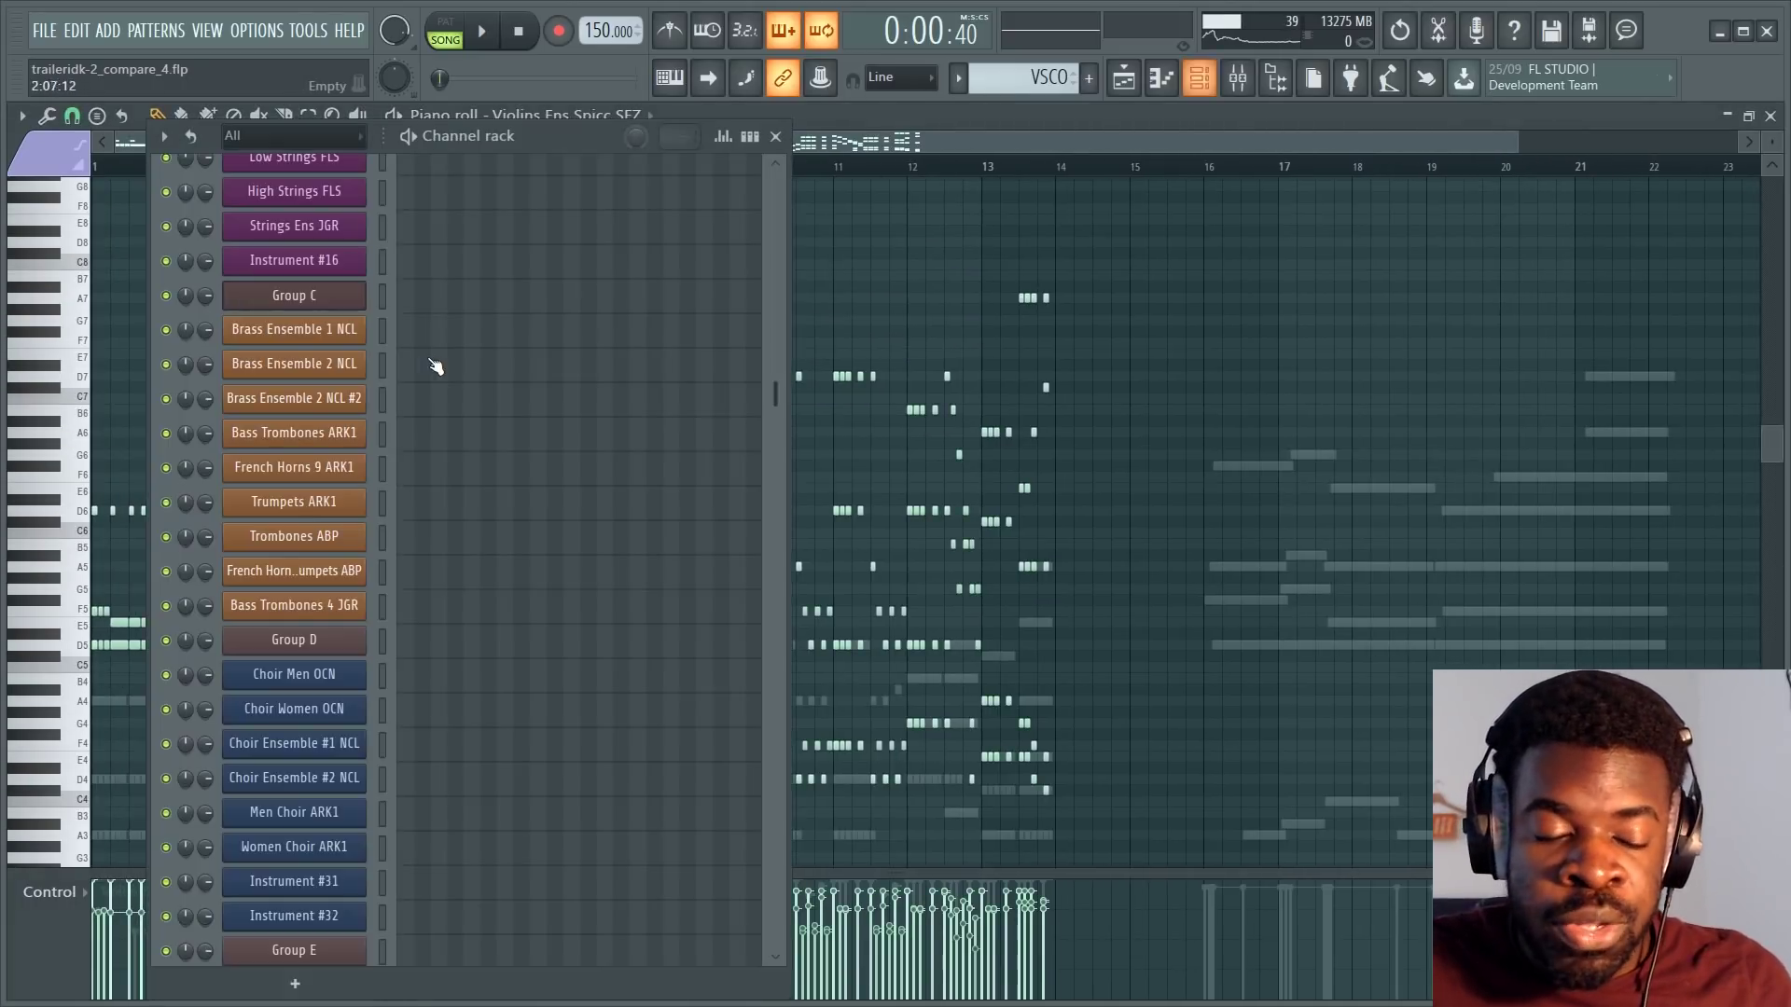
Show the French Horn Sus SFZ notes, then the Cellos Ens Spicc SFZ notes.
scroll(434, 366, up, 10)
click(464, 437)
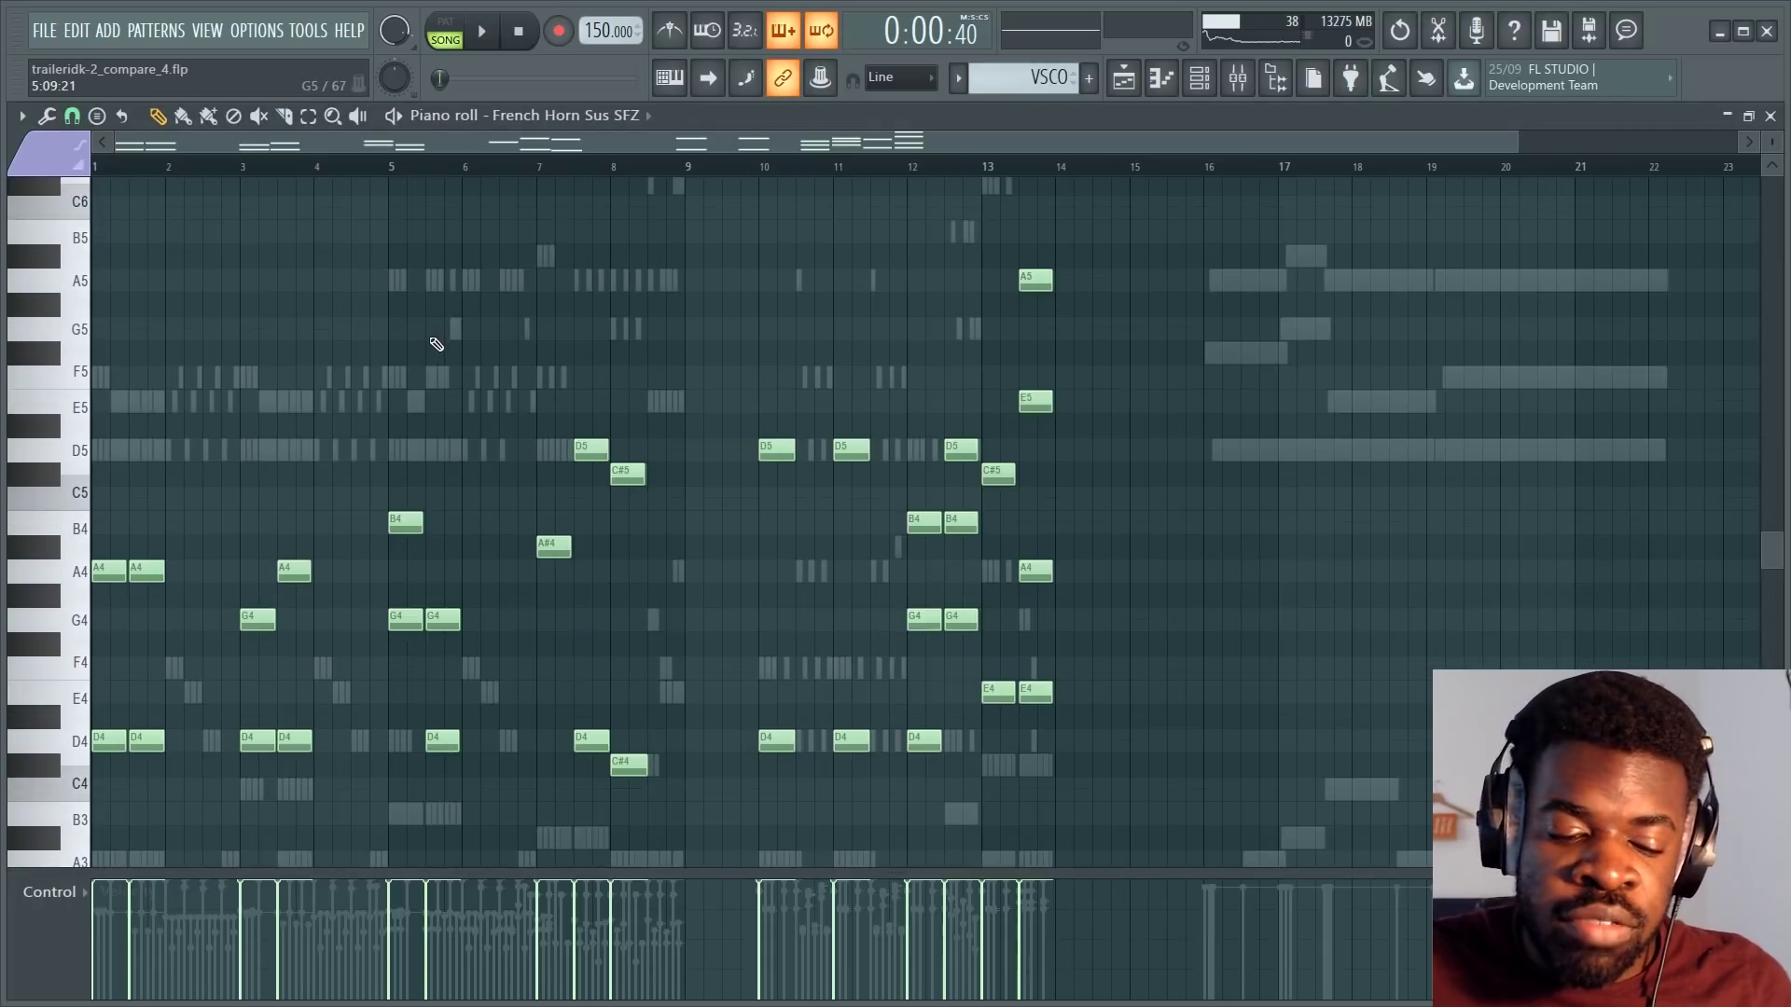
key(F6)
click(516, 272)
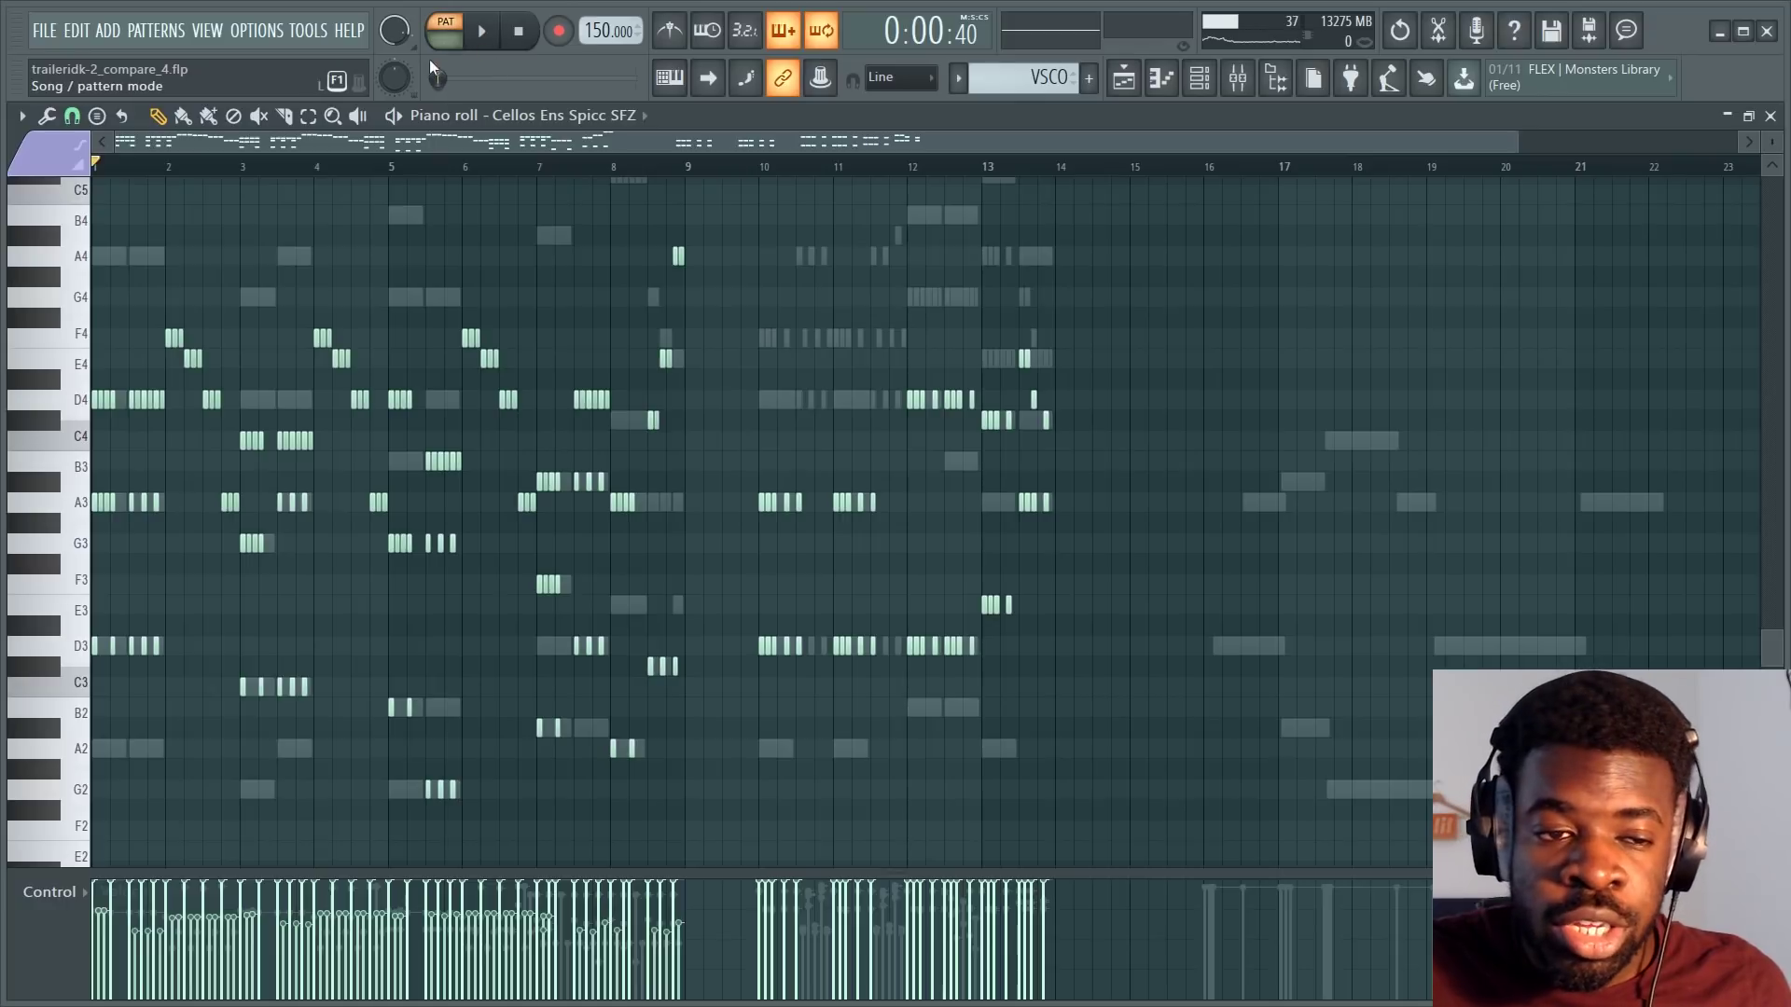
scroll(761, 539, up, 8)
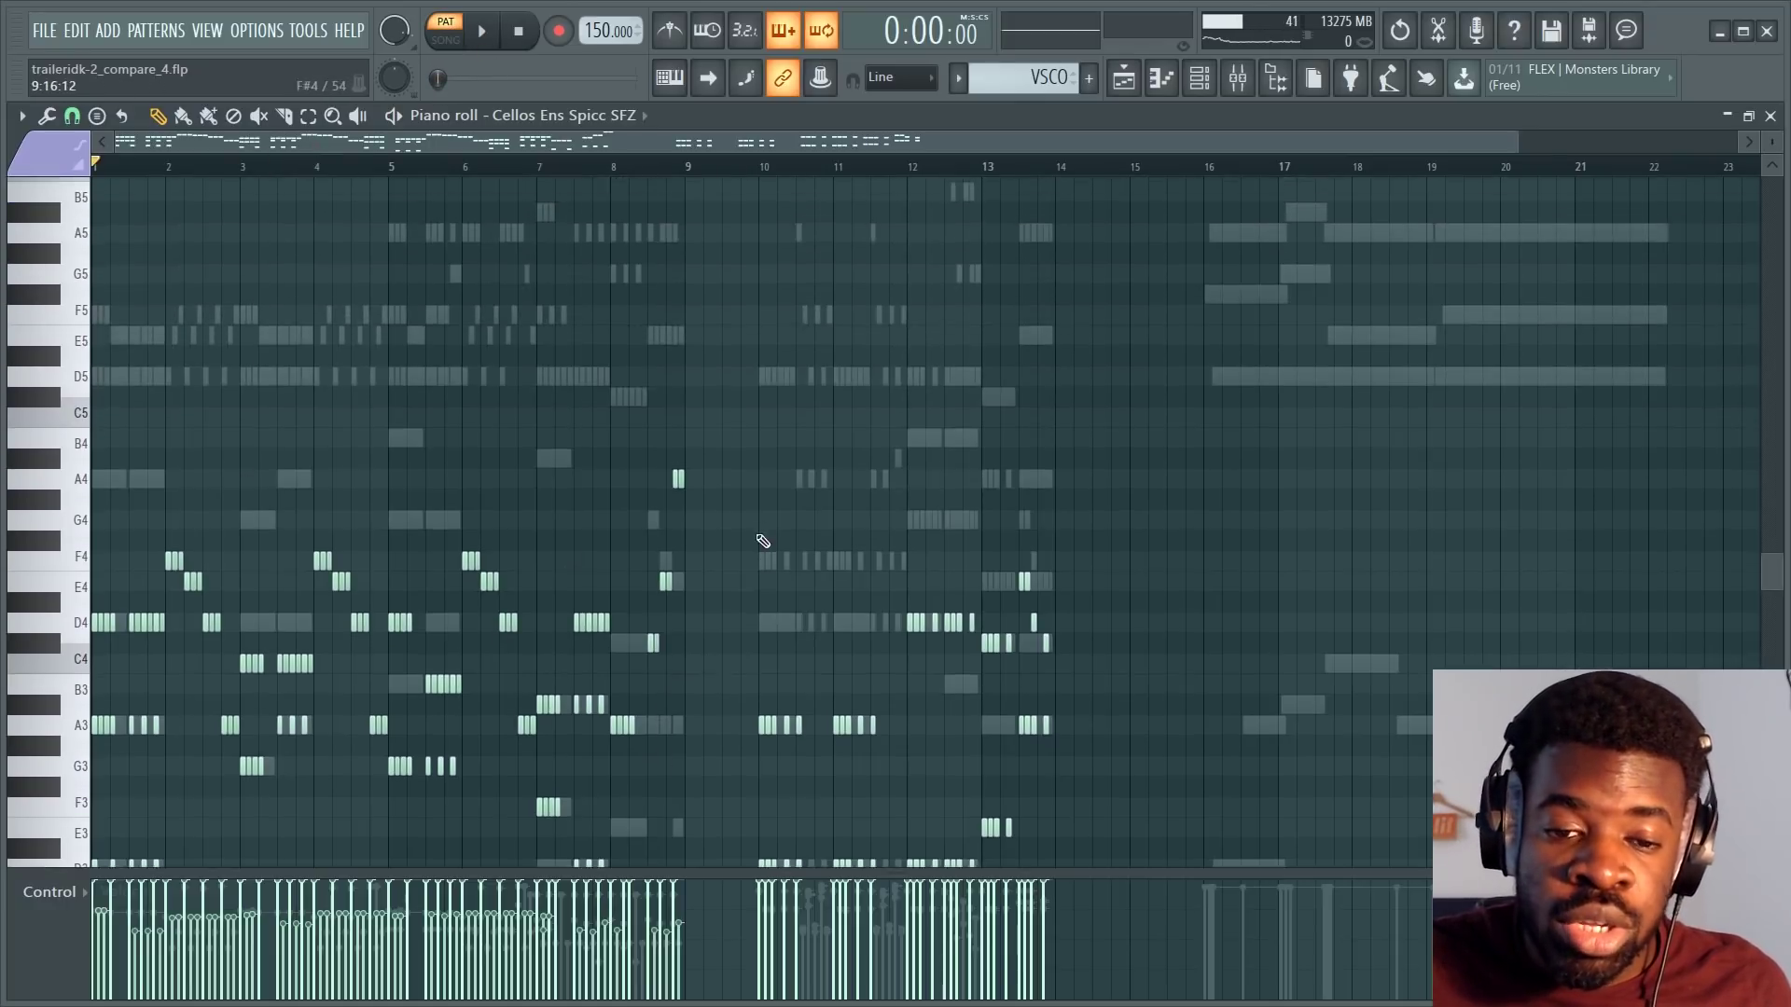
Return to the playlist, select a block of clips, then clear the selection.
key(F5)
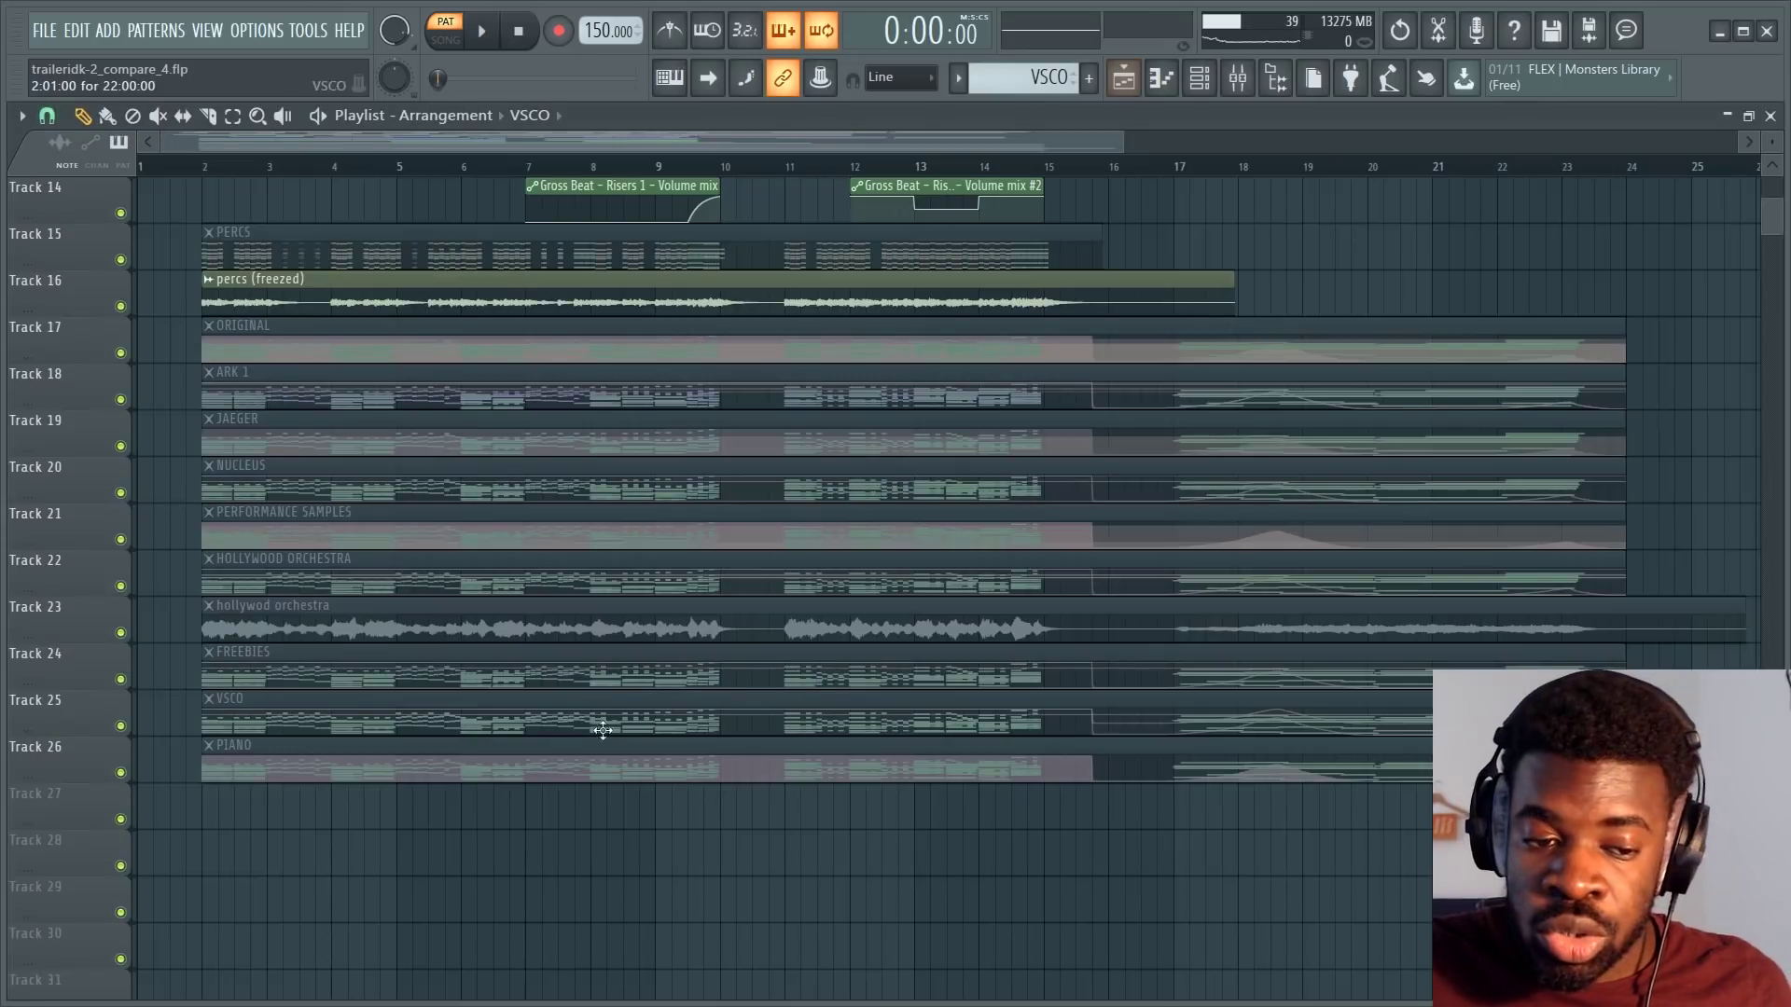
scroll(593, 739, down, 4)
scroll(620, 761, up, 9)
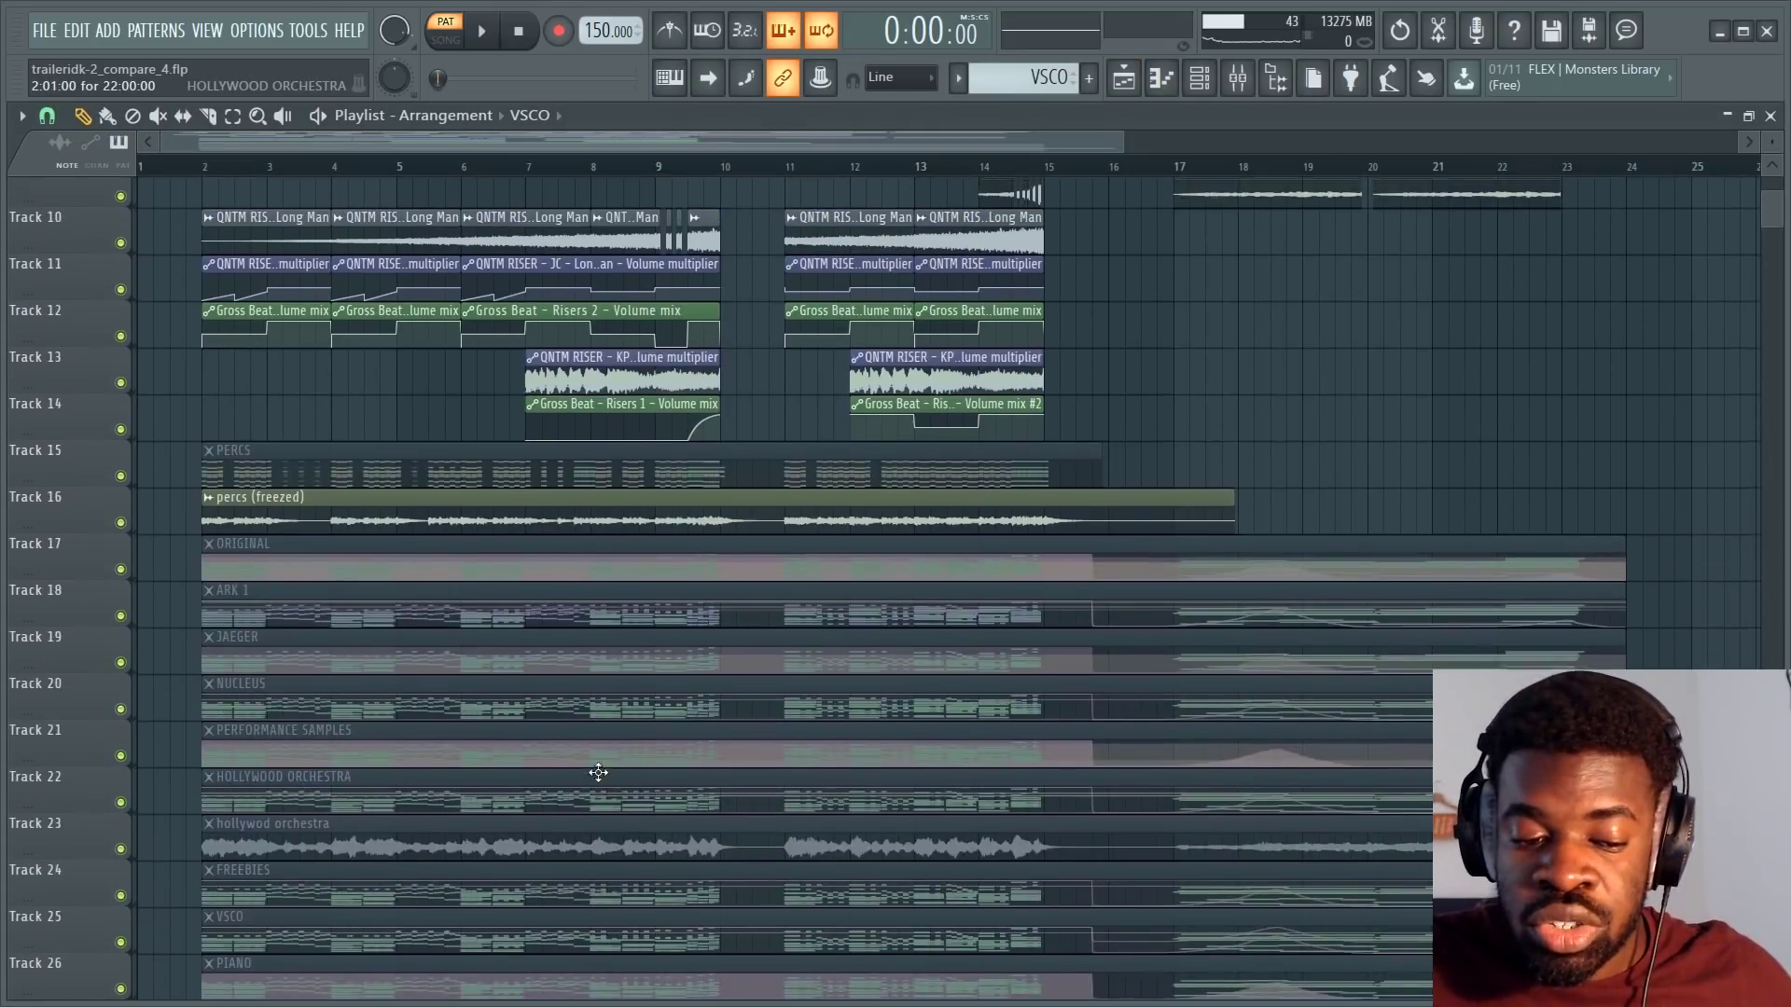
scroll(597, 772, up, 6)
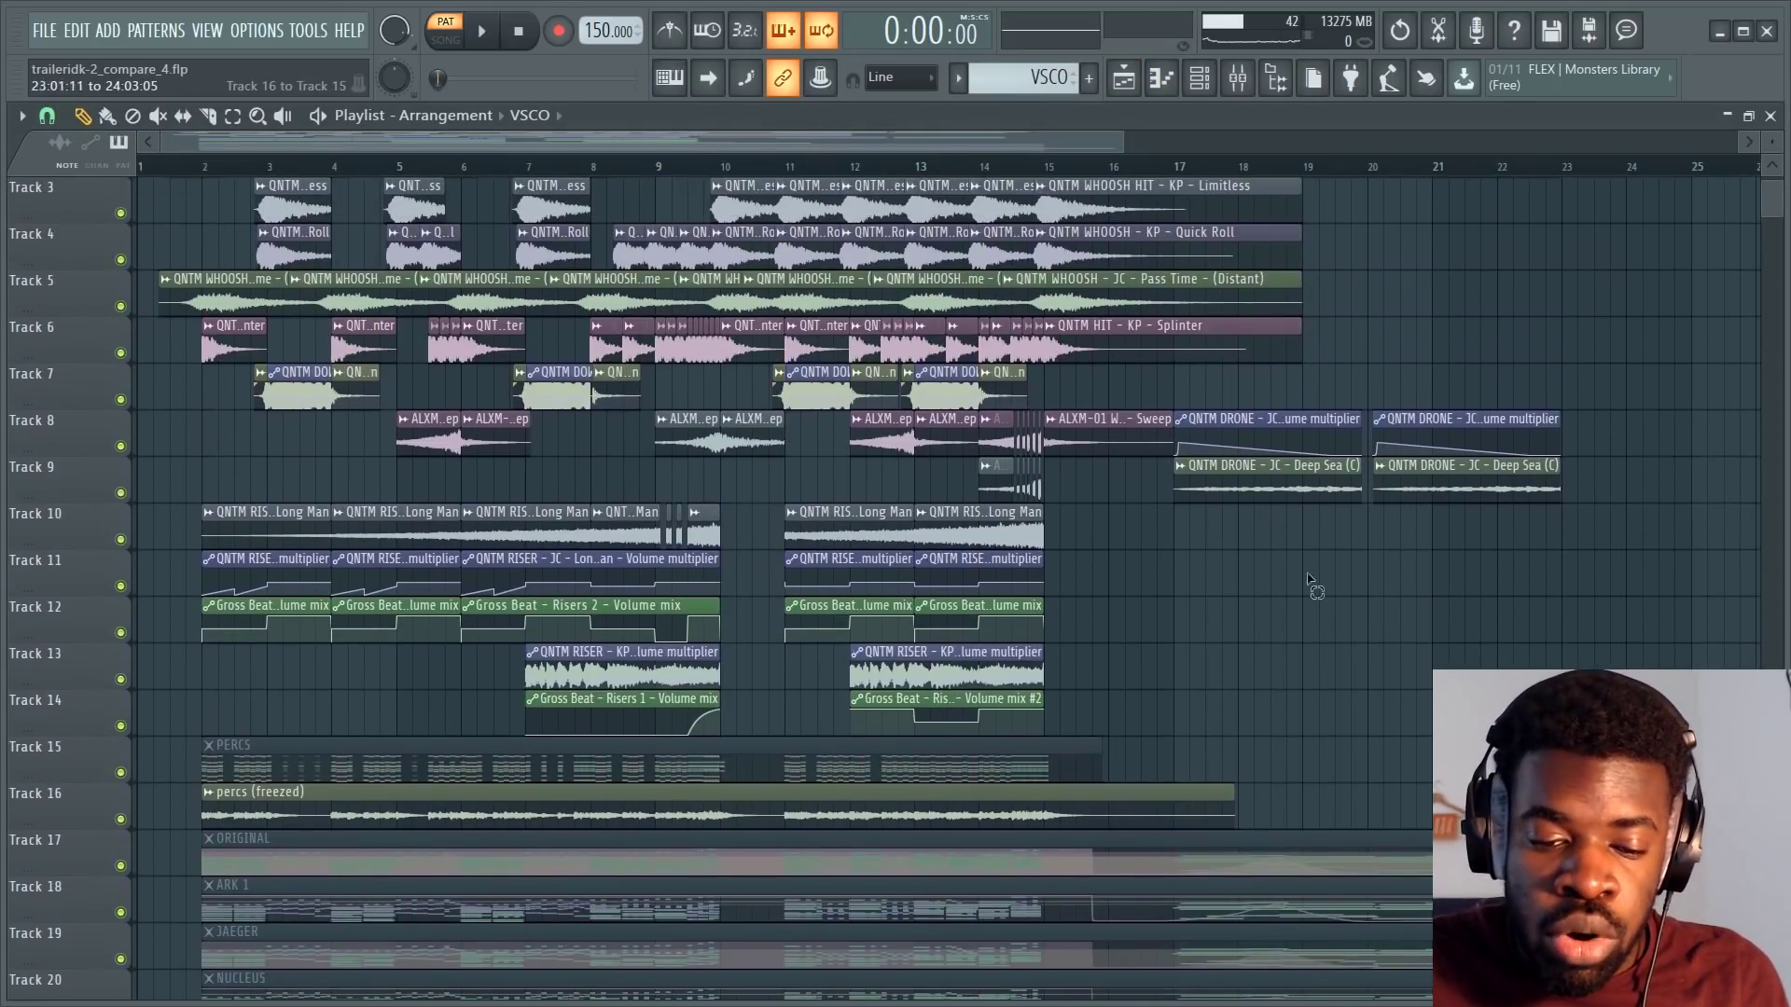
drag(1311, 583, 242, 187)
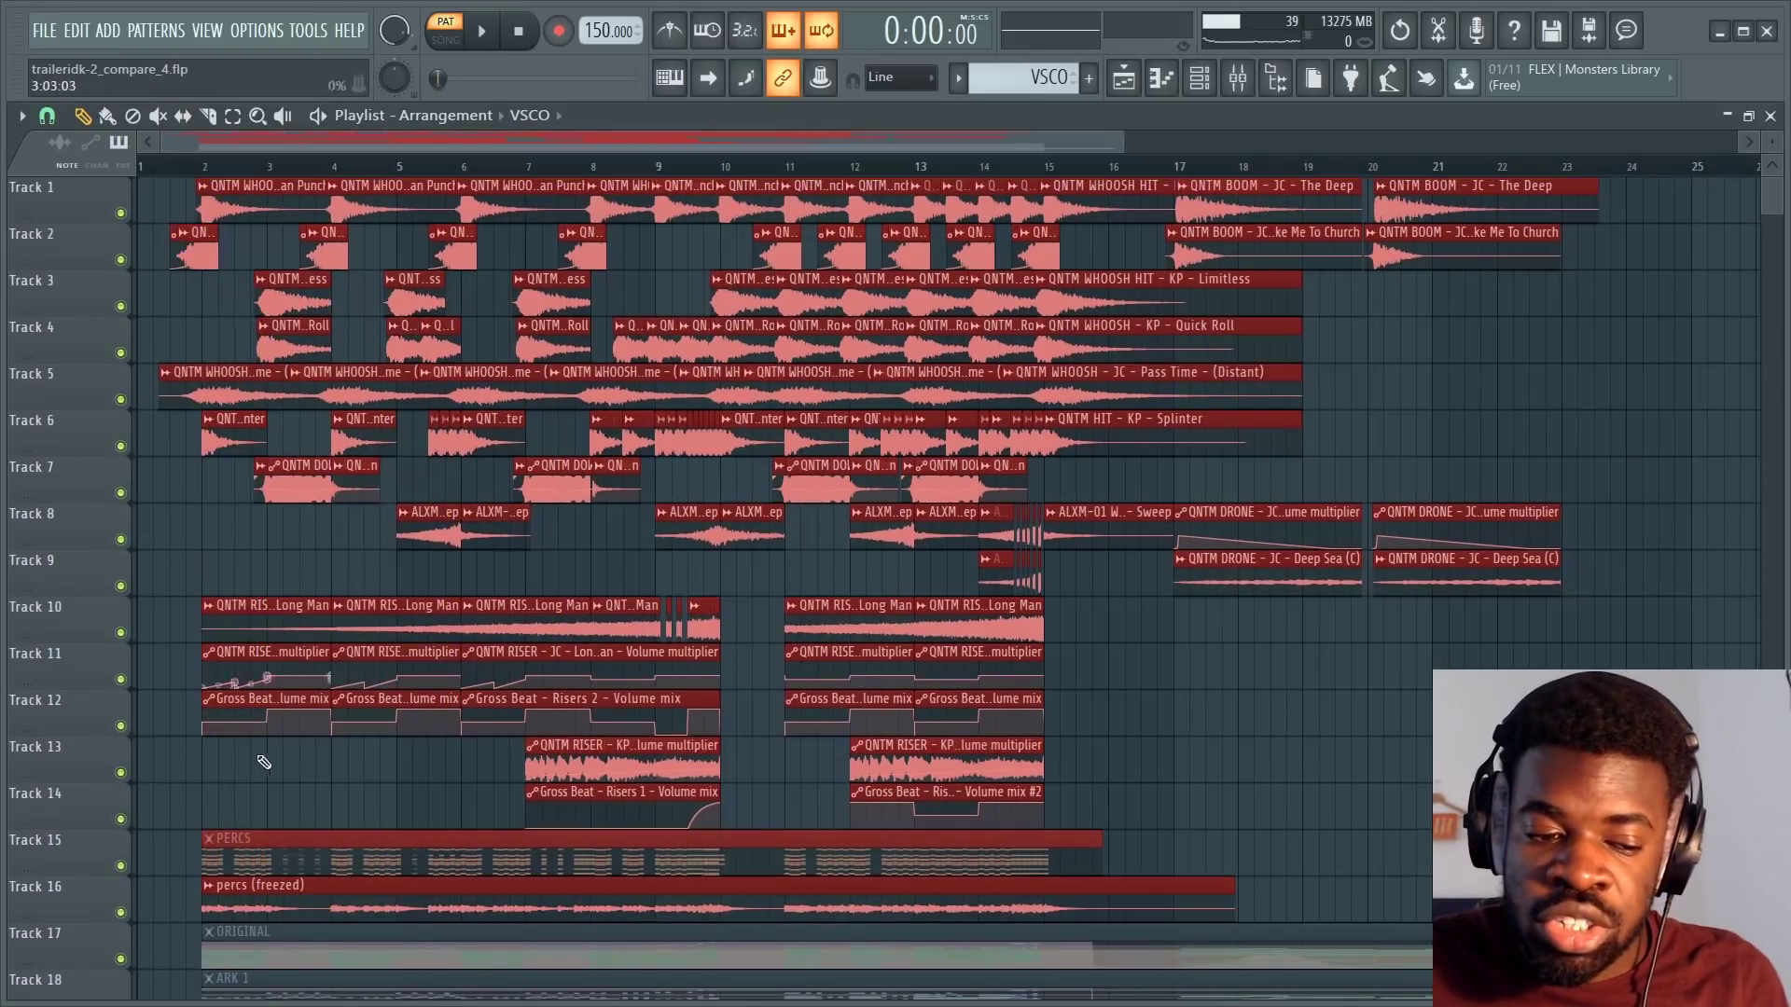
click(224, 767)
View the PIANO clip's notes, then the VSCO clip's violin notes, closing each.
scroll(228, 719, down, 16)
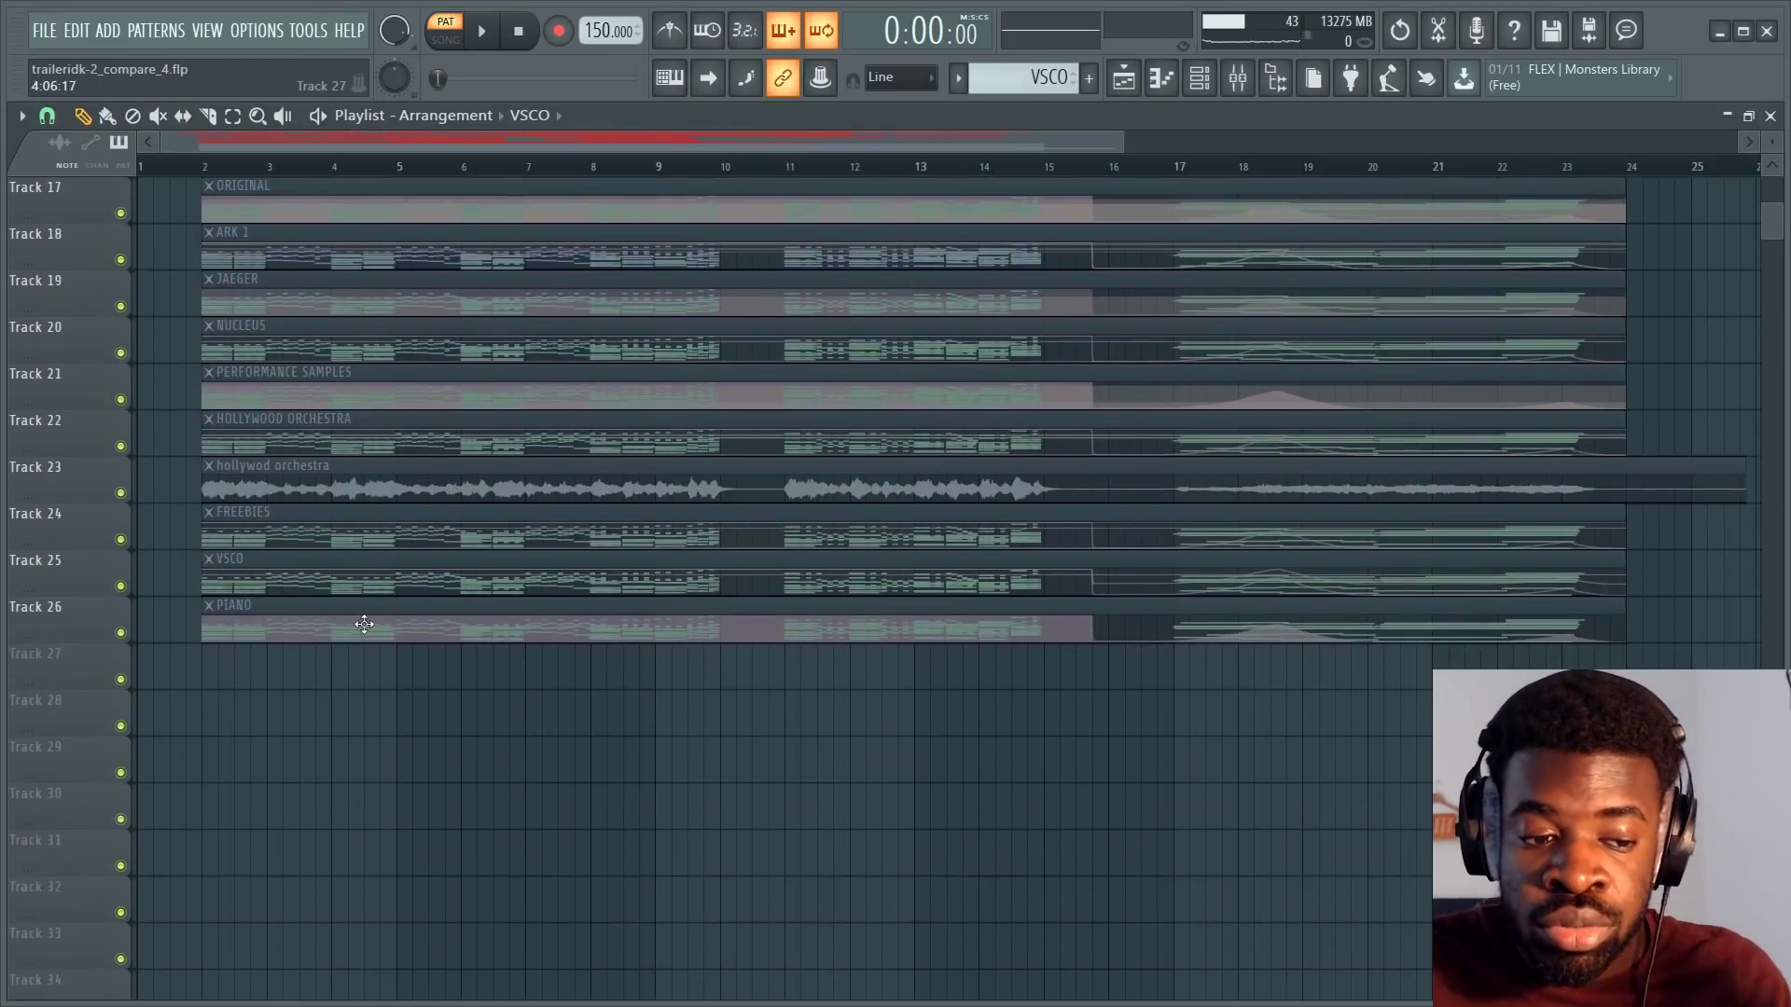
click(364, 624)
double_click(364, 624)
key(Escape)
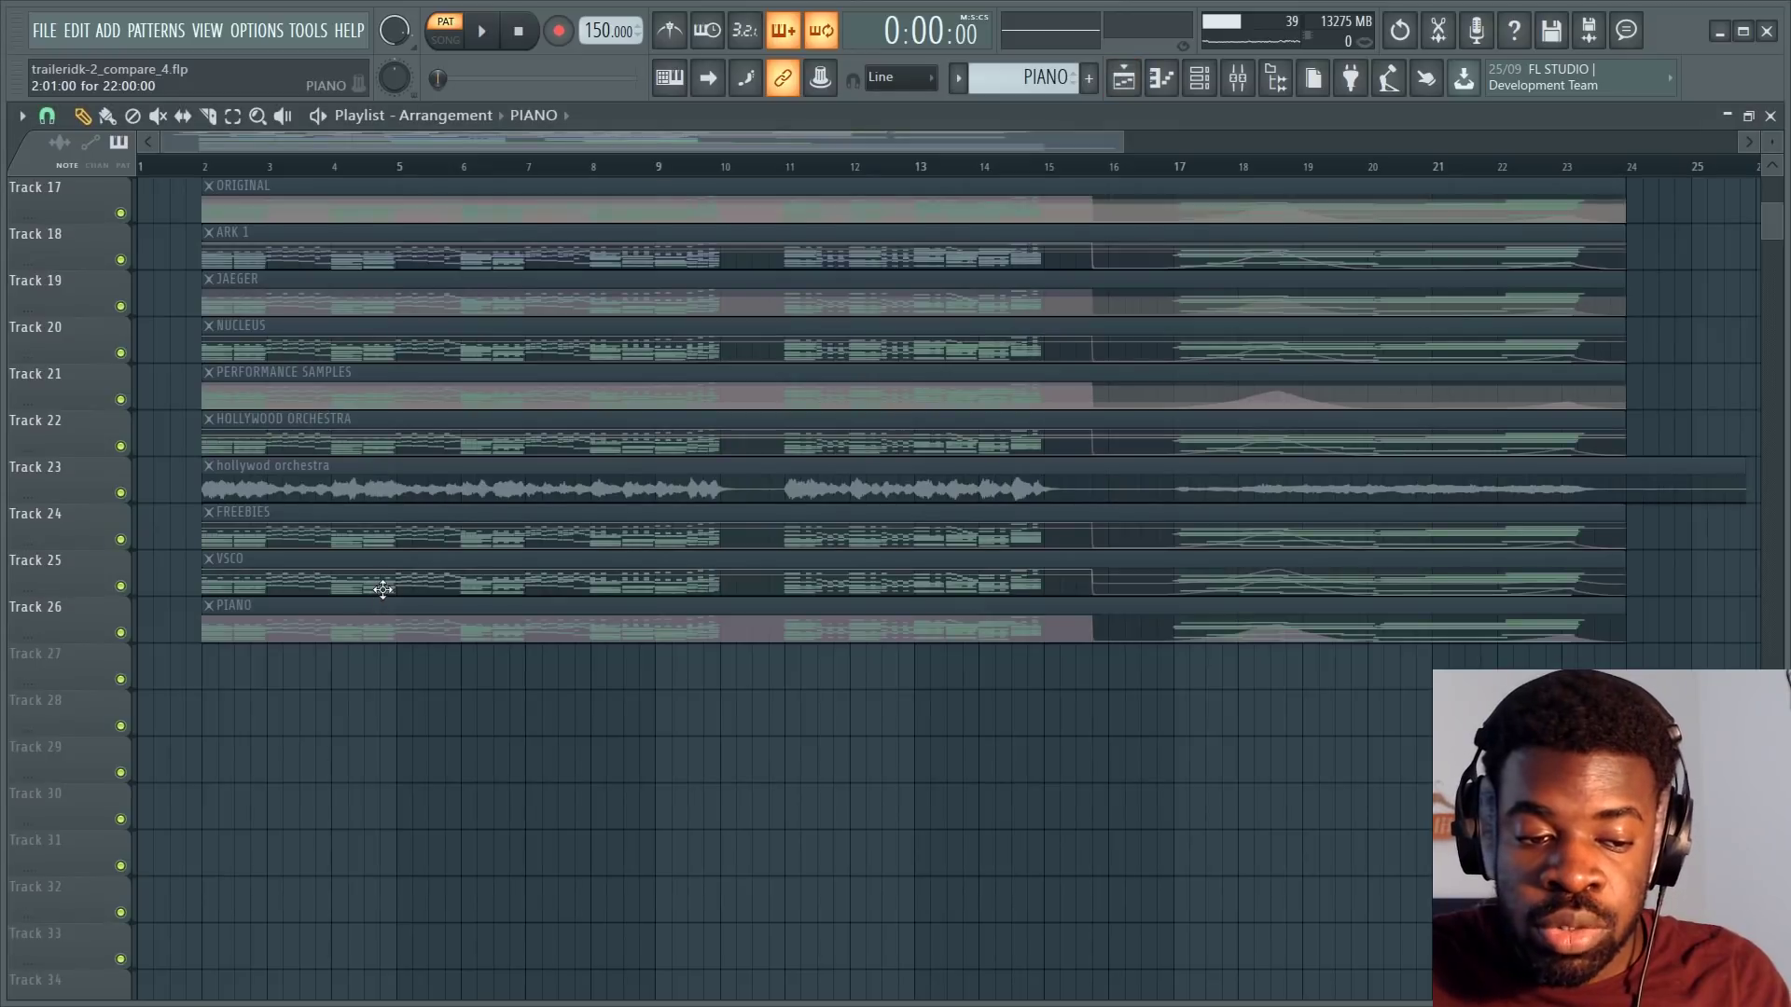
double_click(391, 590)
key(Escape)
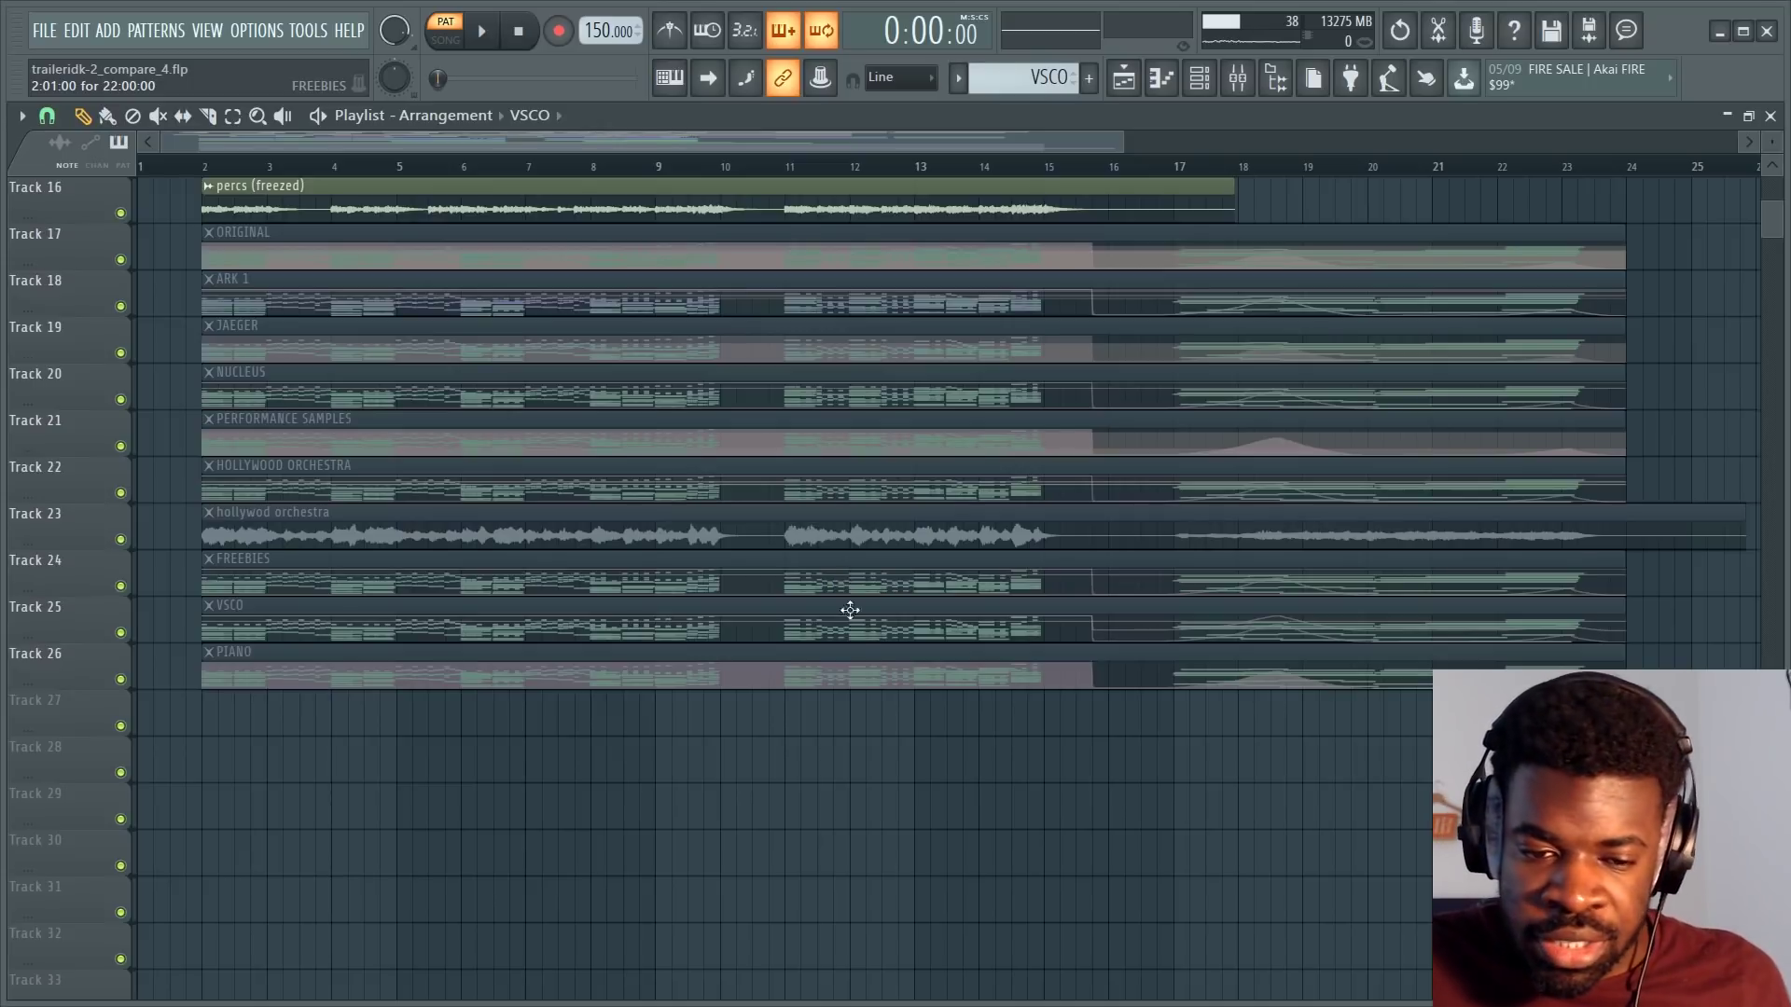
key(t)
click(855, 637)
scroll(888, 598, up, 3)
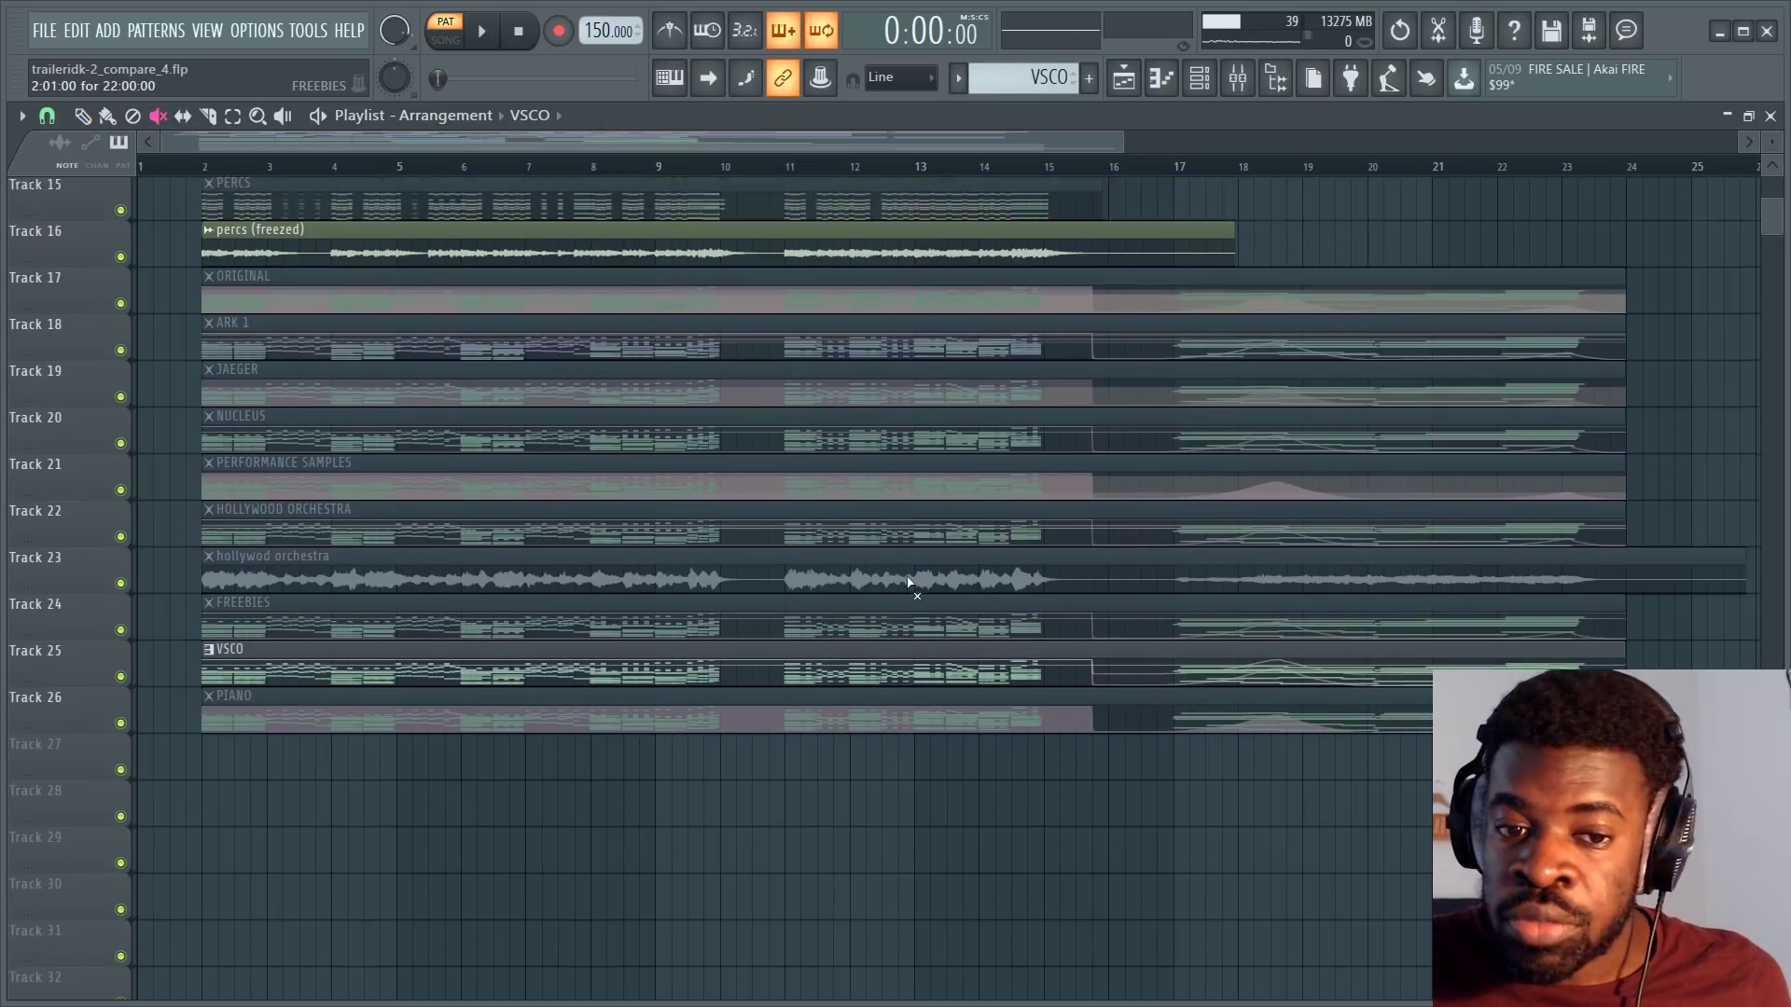
scroll(910, 585, up, 2)
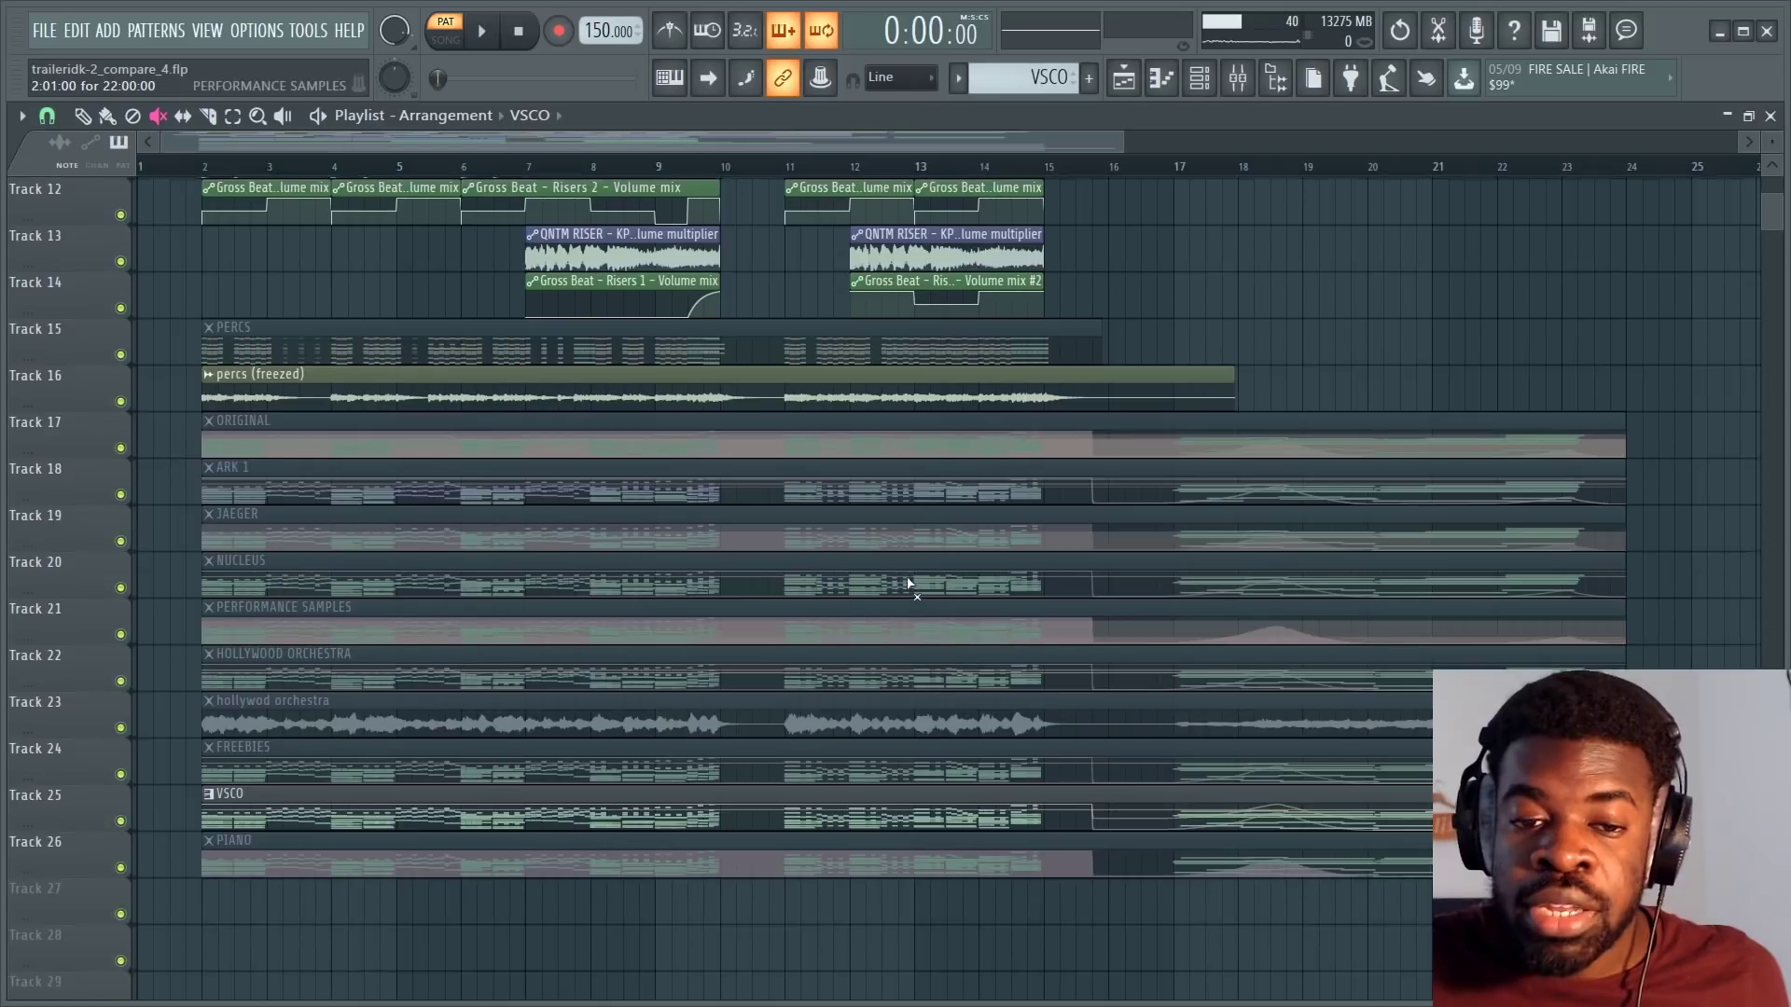
key(p)
click(774, 168)
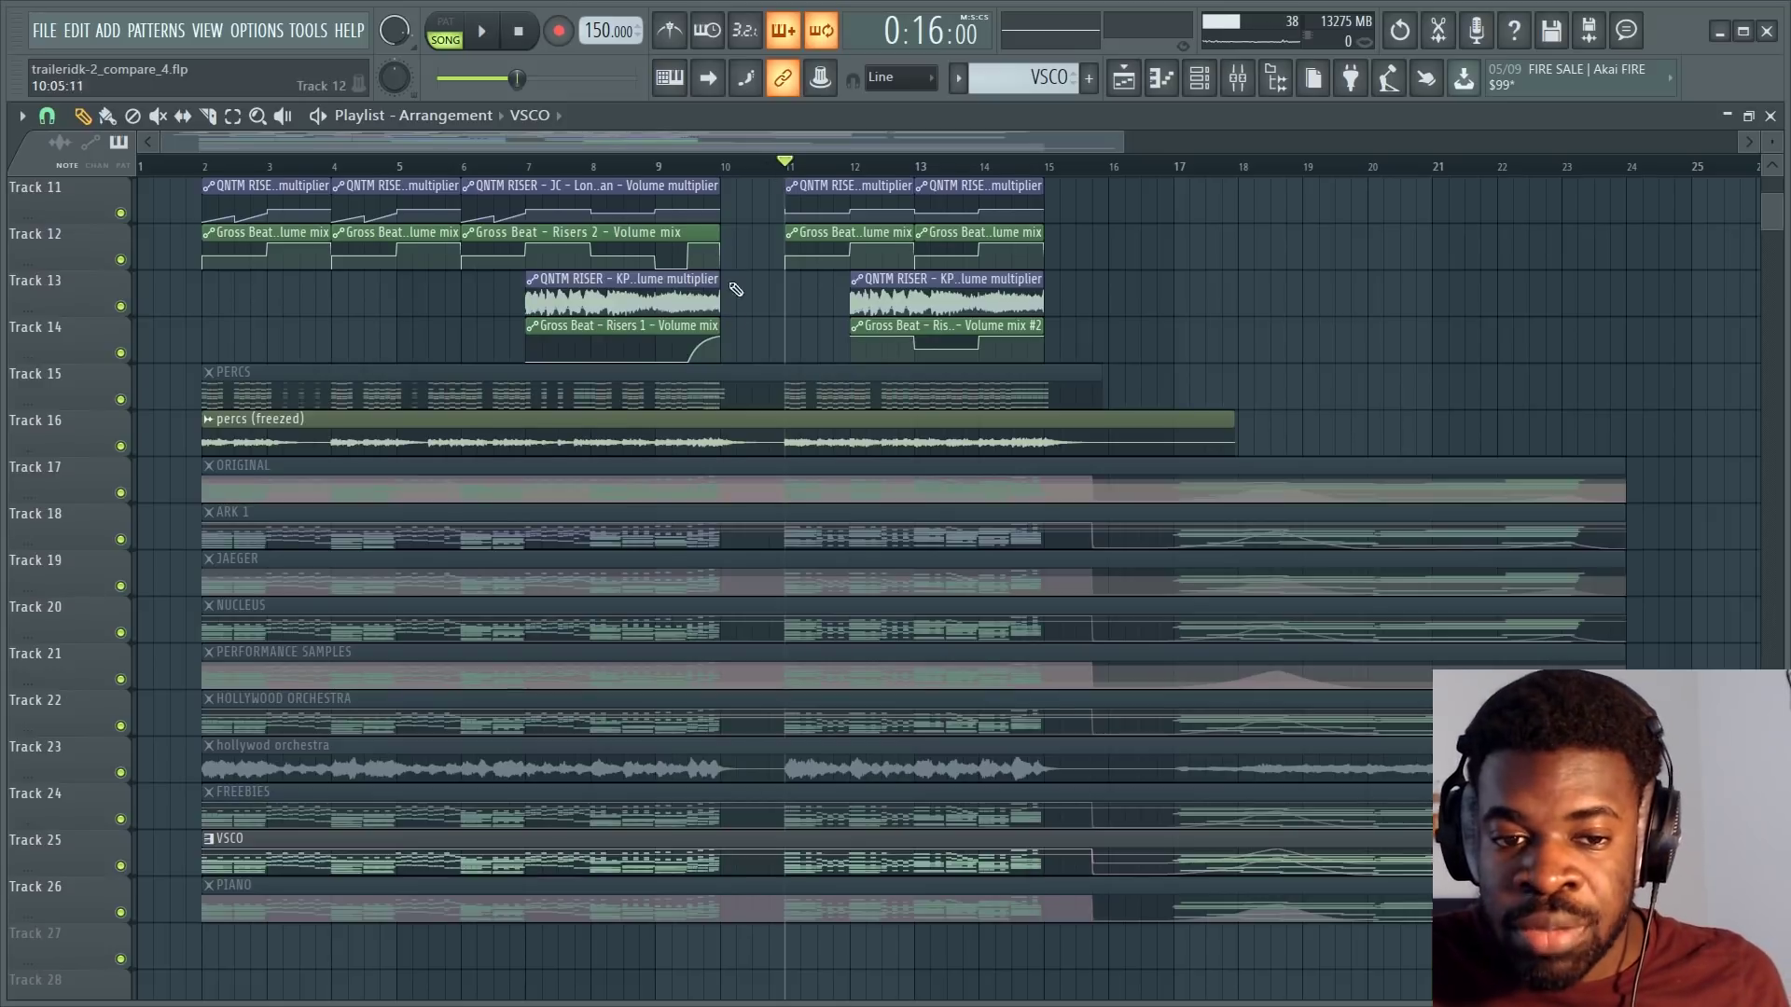
scroll(736, 289, up, 10)
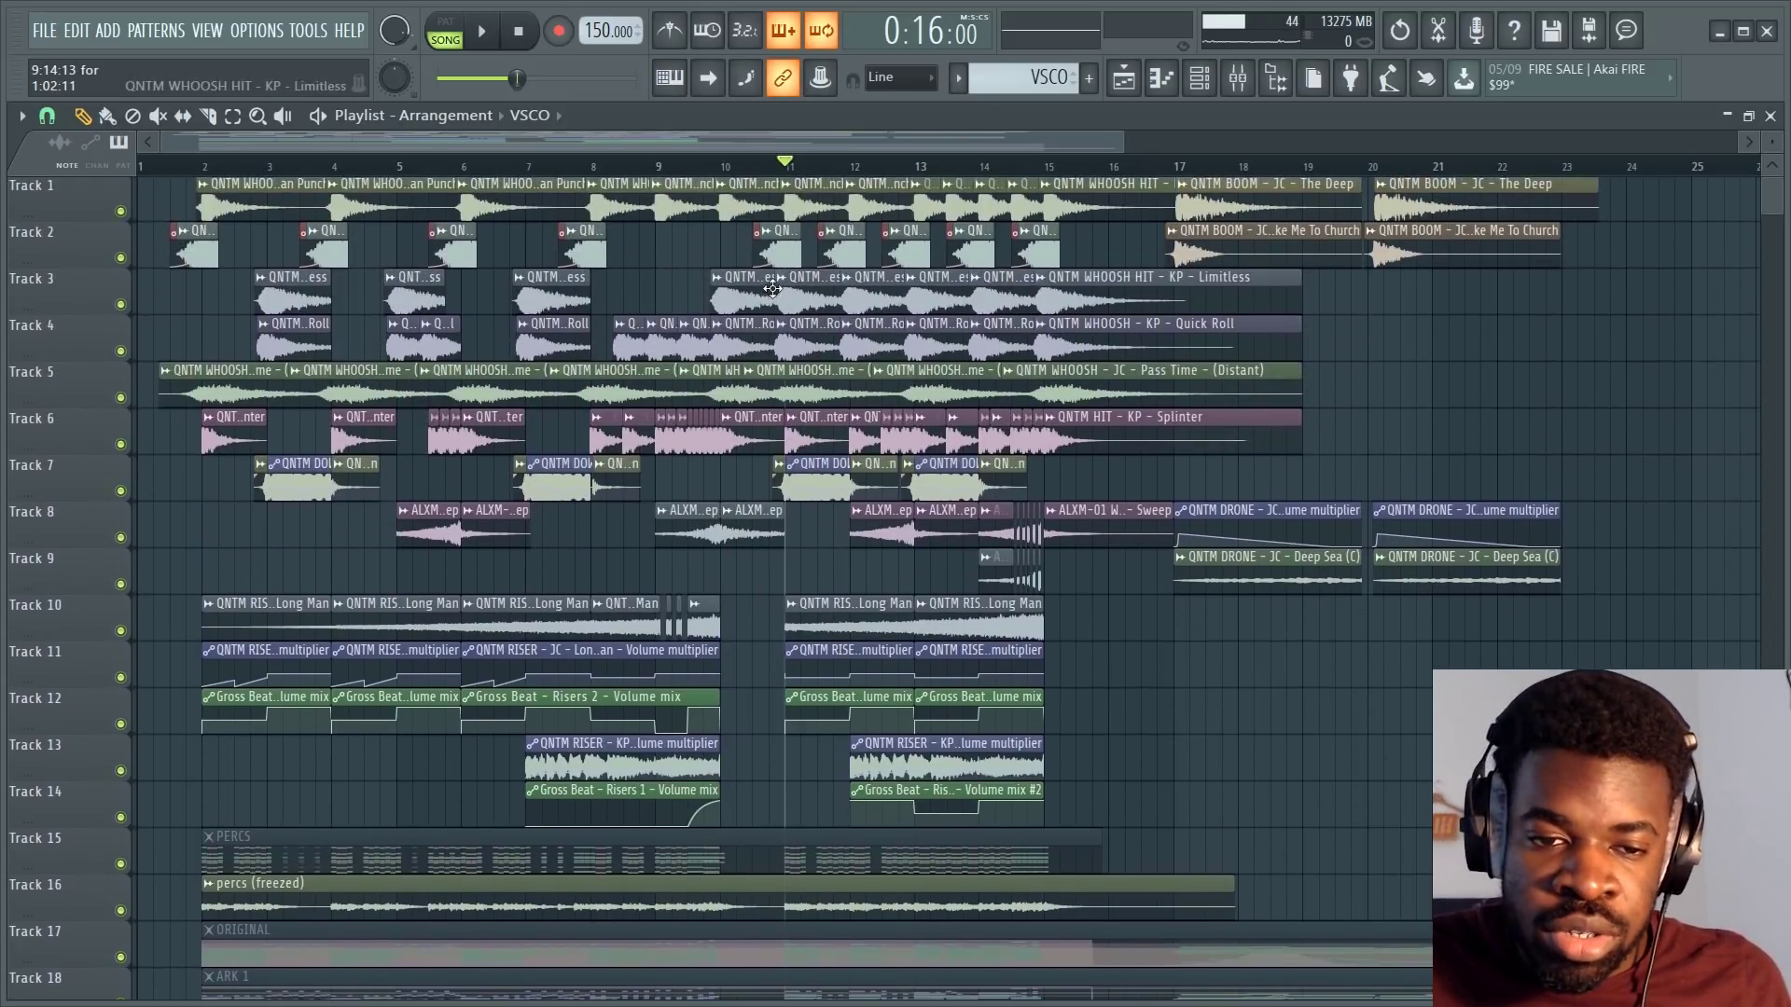
scroll(745, 698, down, 5)
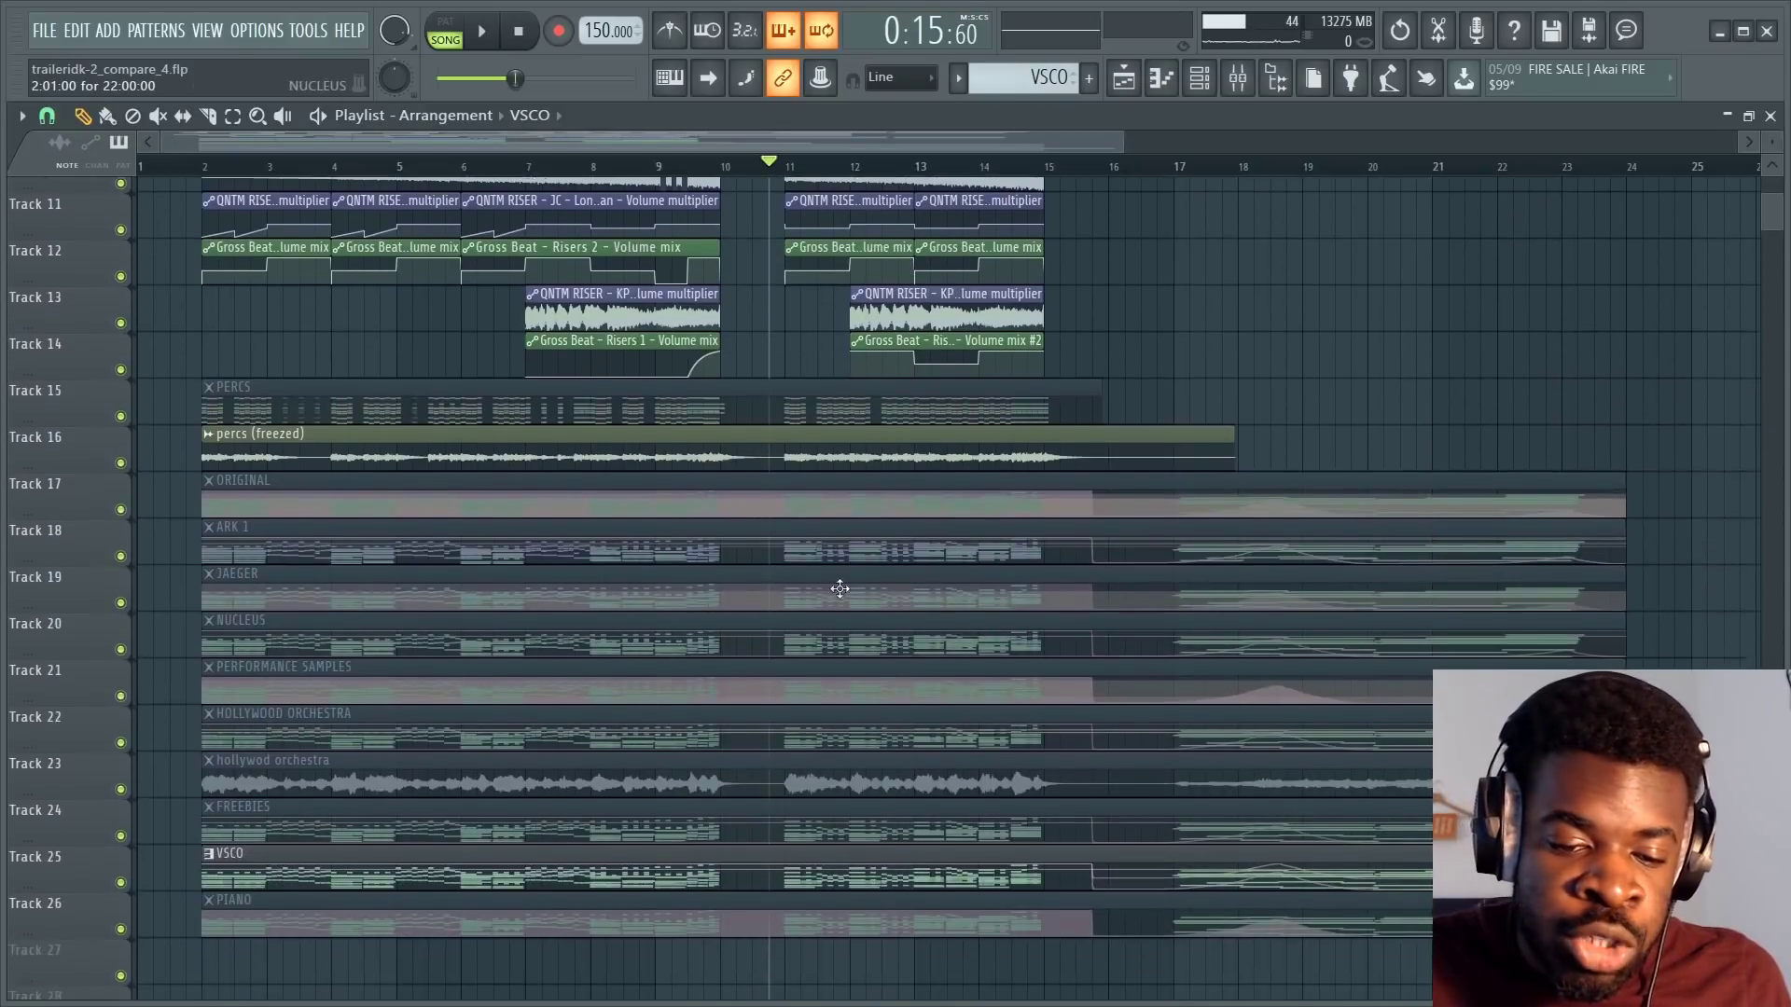
scroll(839, 589, down, 1)
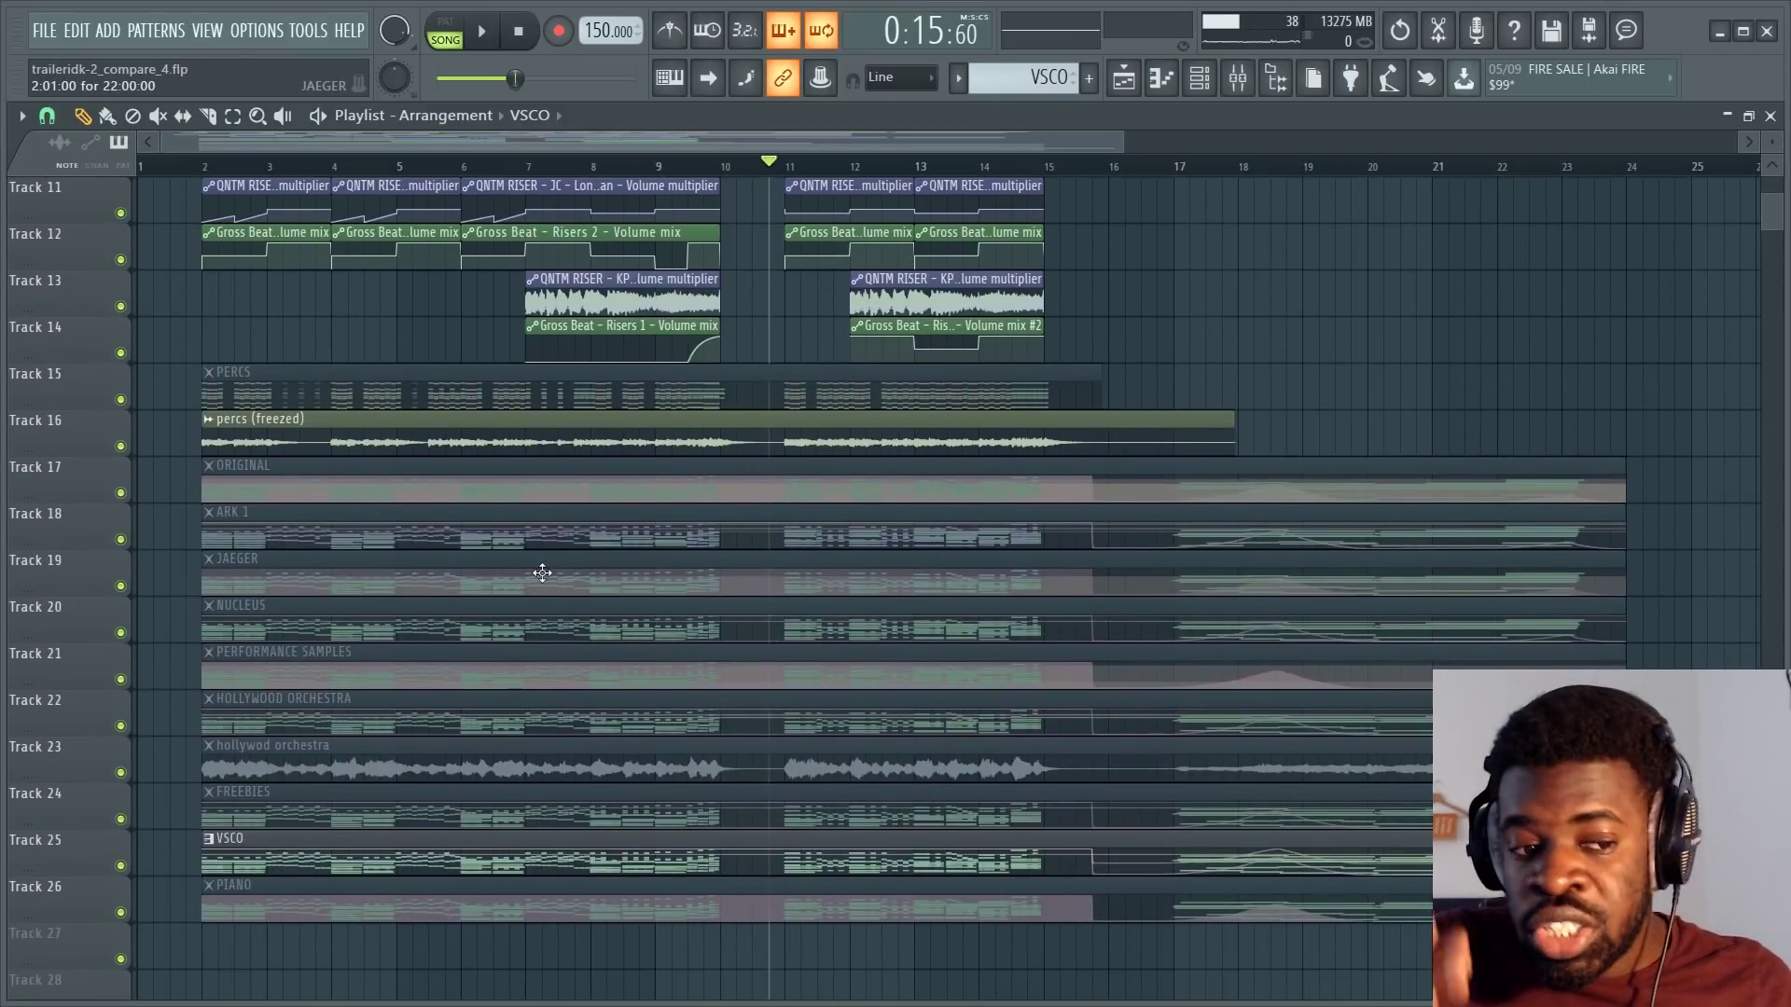
key(space)
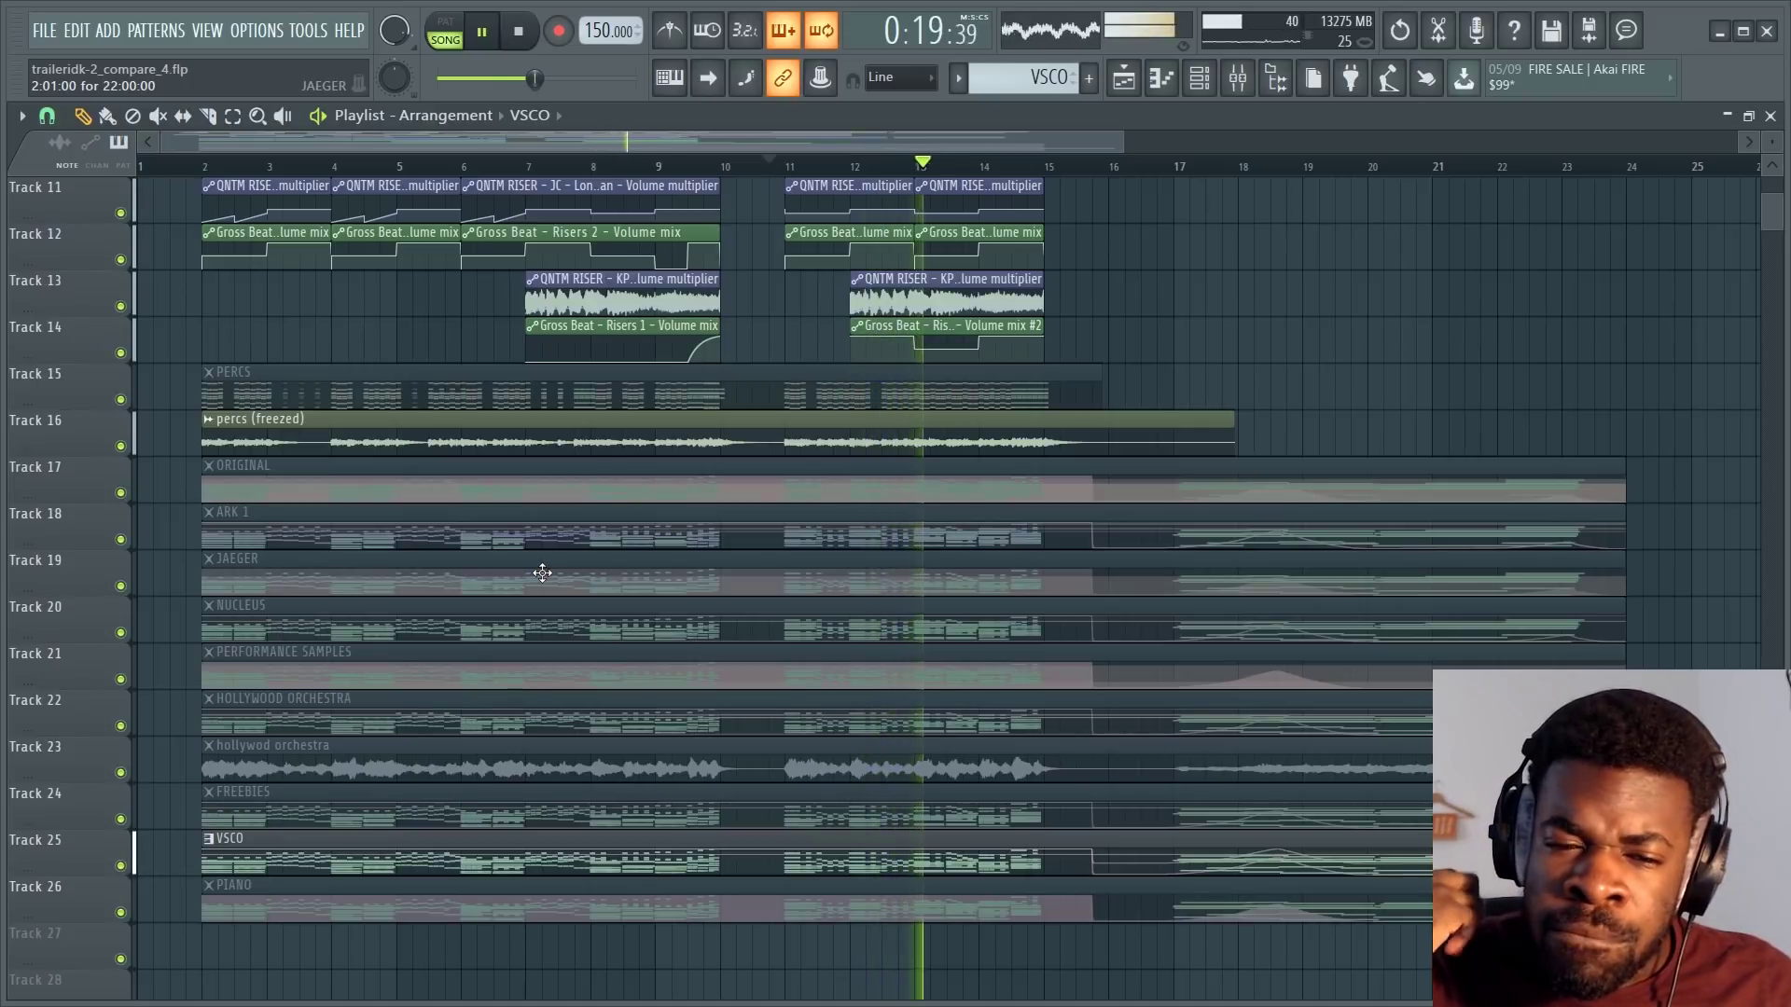
key(space)
key(t)
click(853, 859)
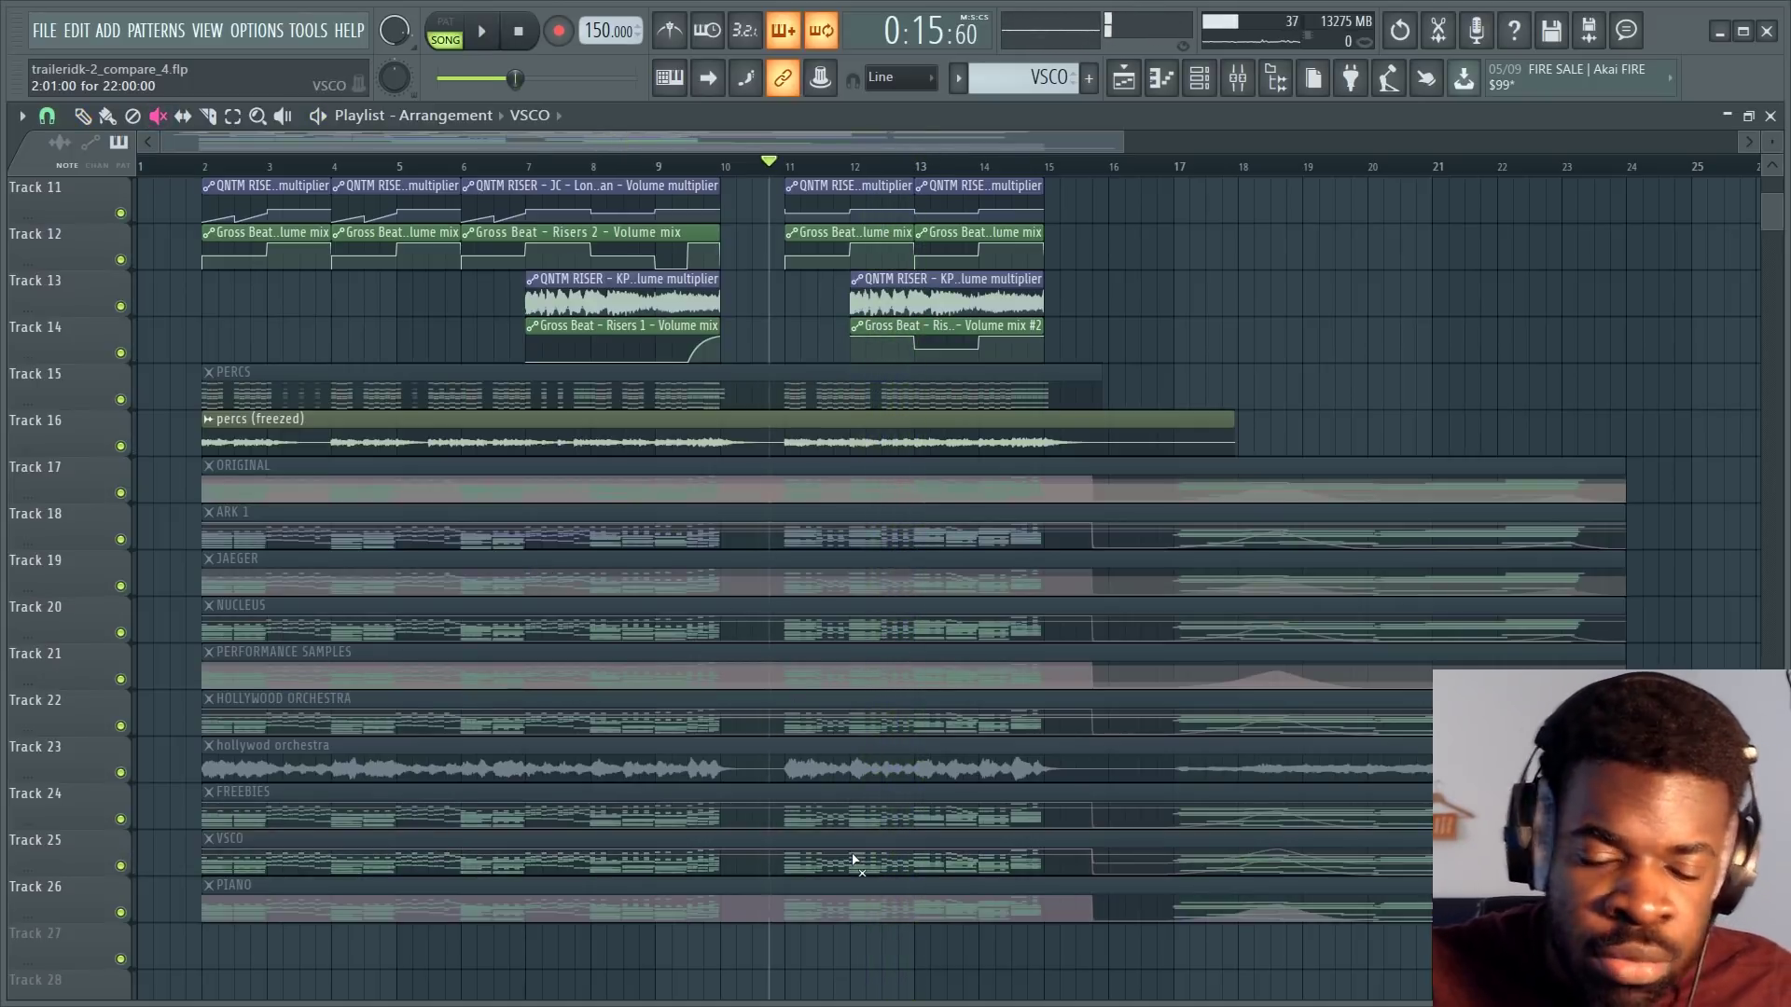
key(space)
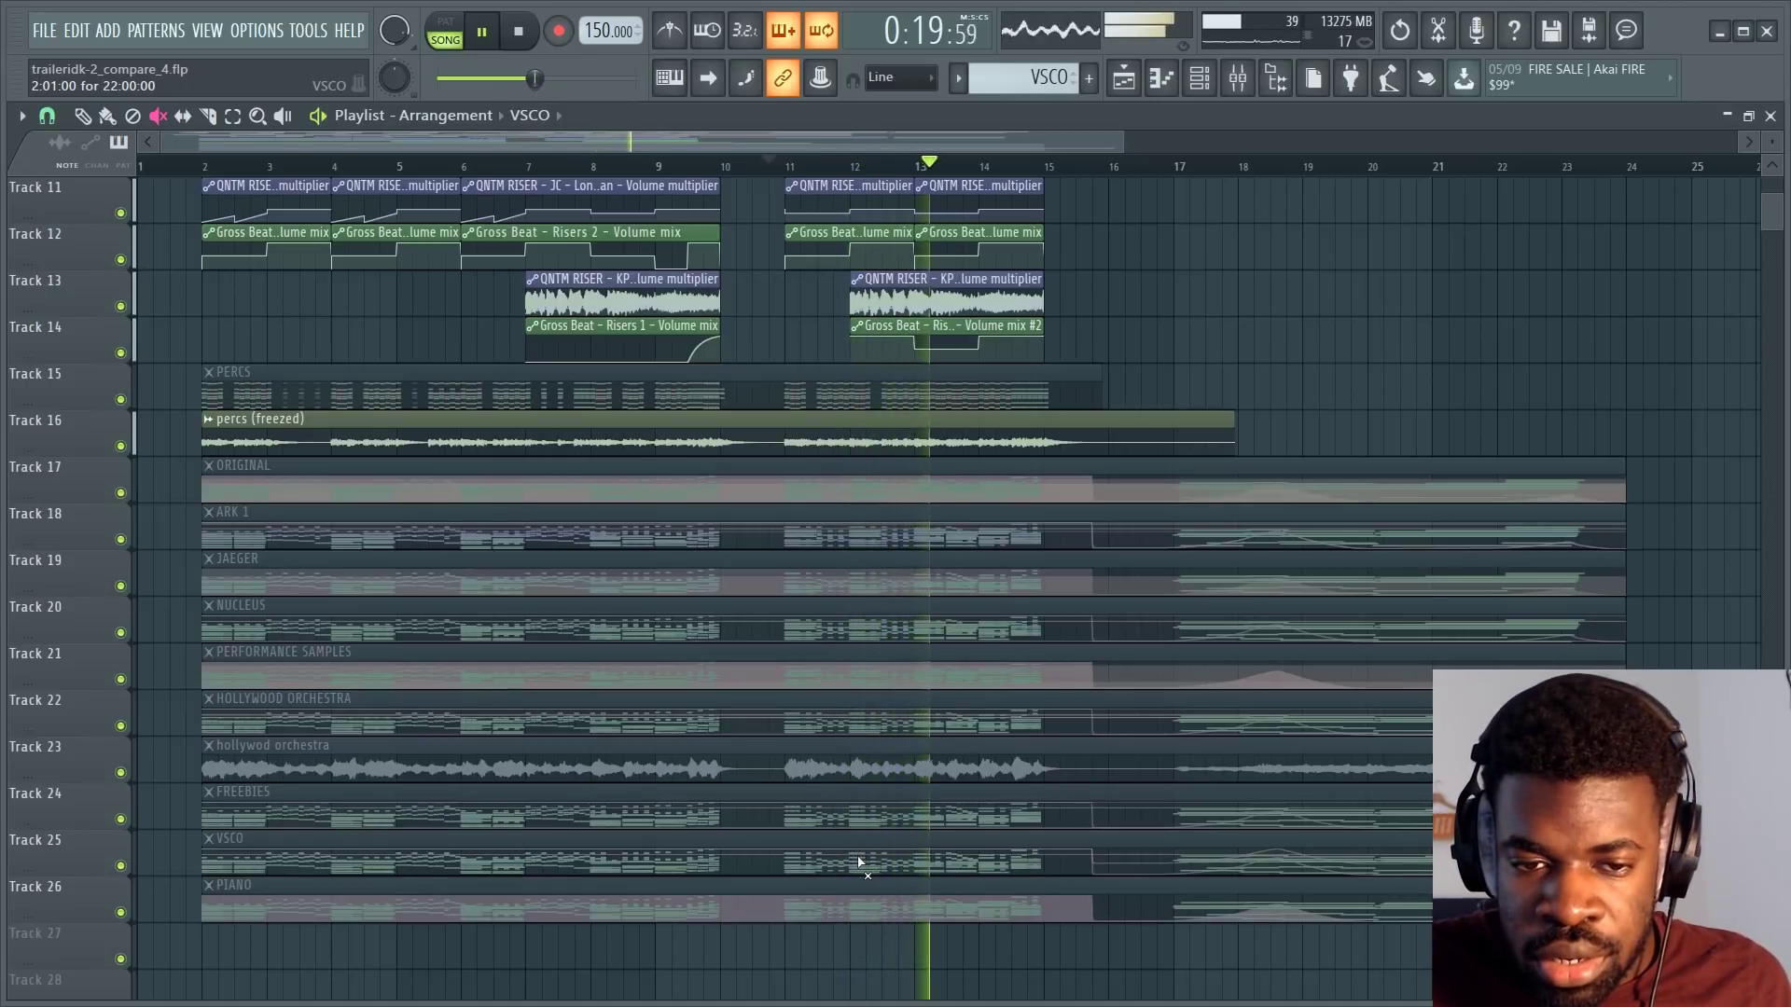
key(space)
click(859, 861)
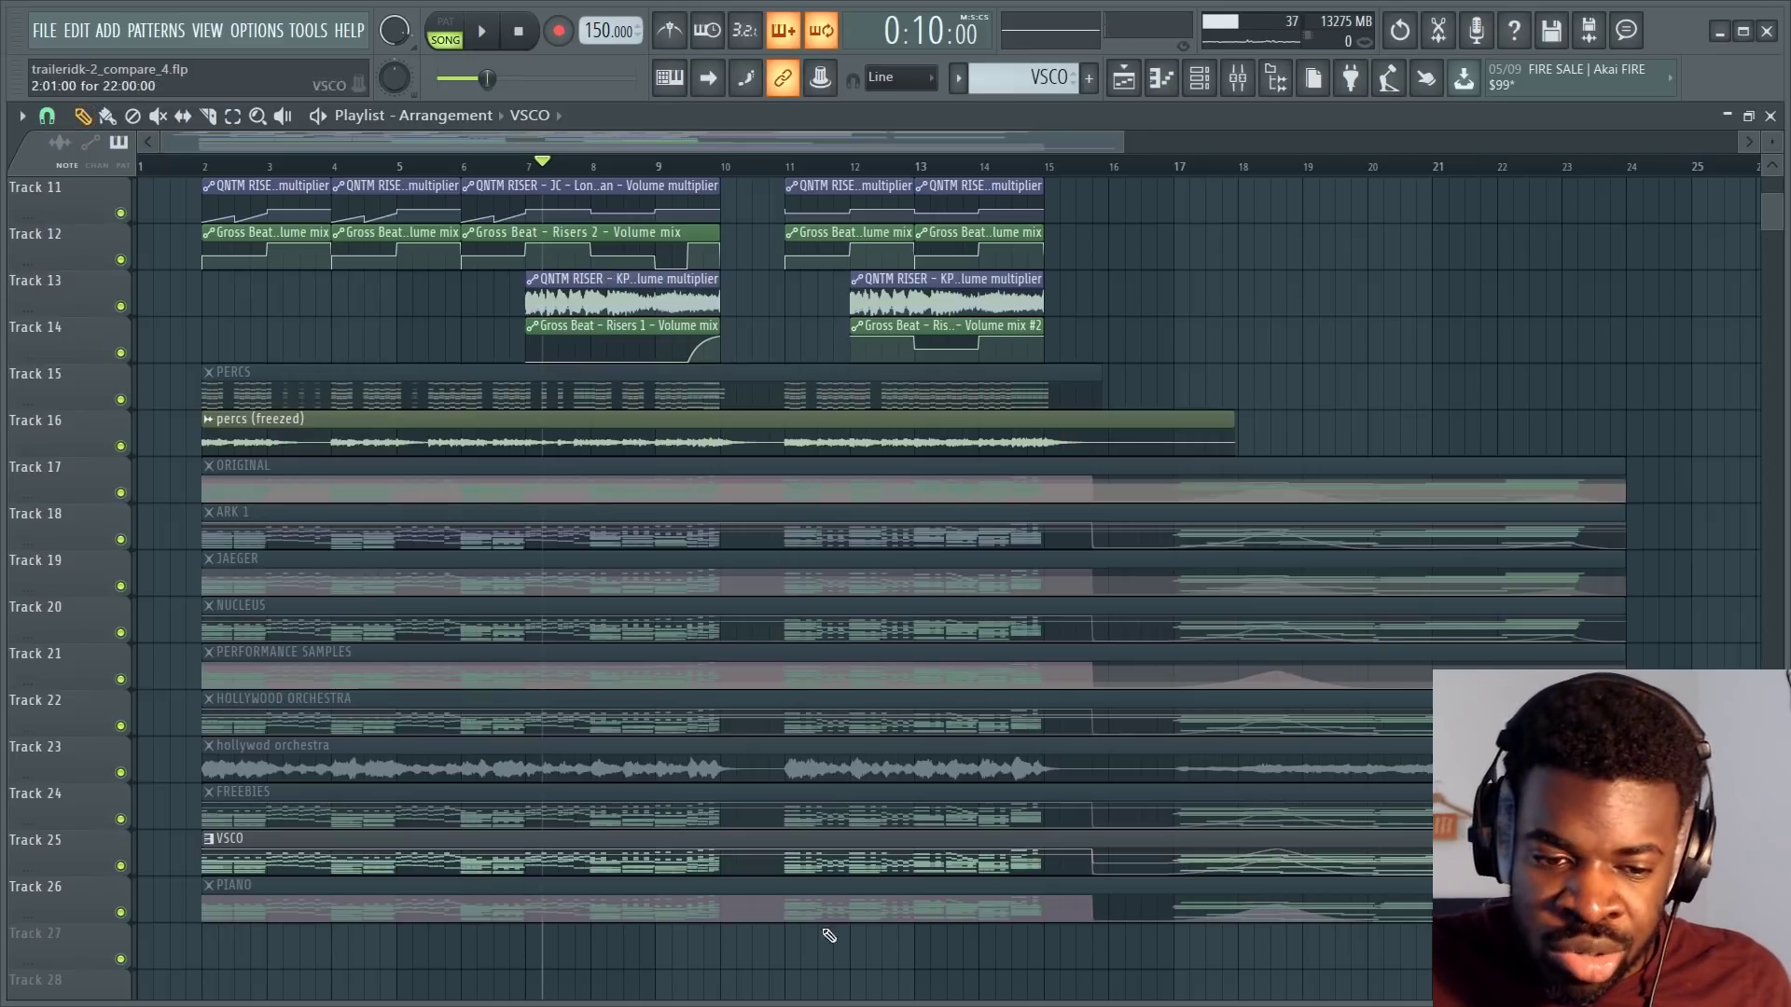
Review the VSCO clip's violin notes in the piano roll, then return to the playlist.
double_click(726, 863)
scroll(708, 725, left, 8)
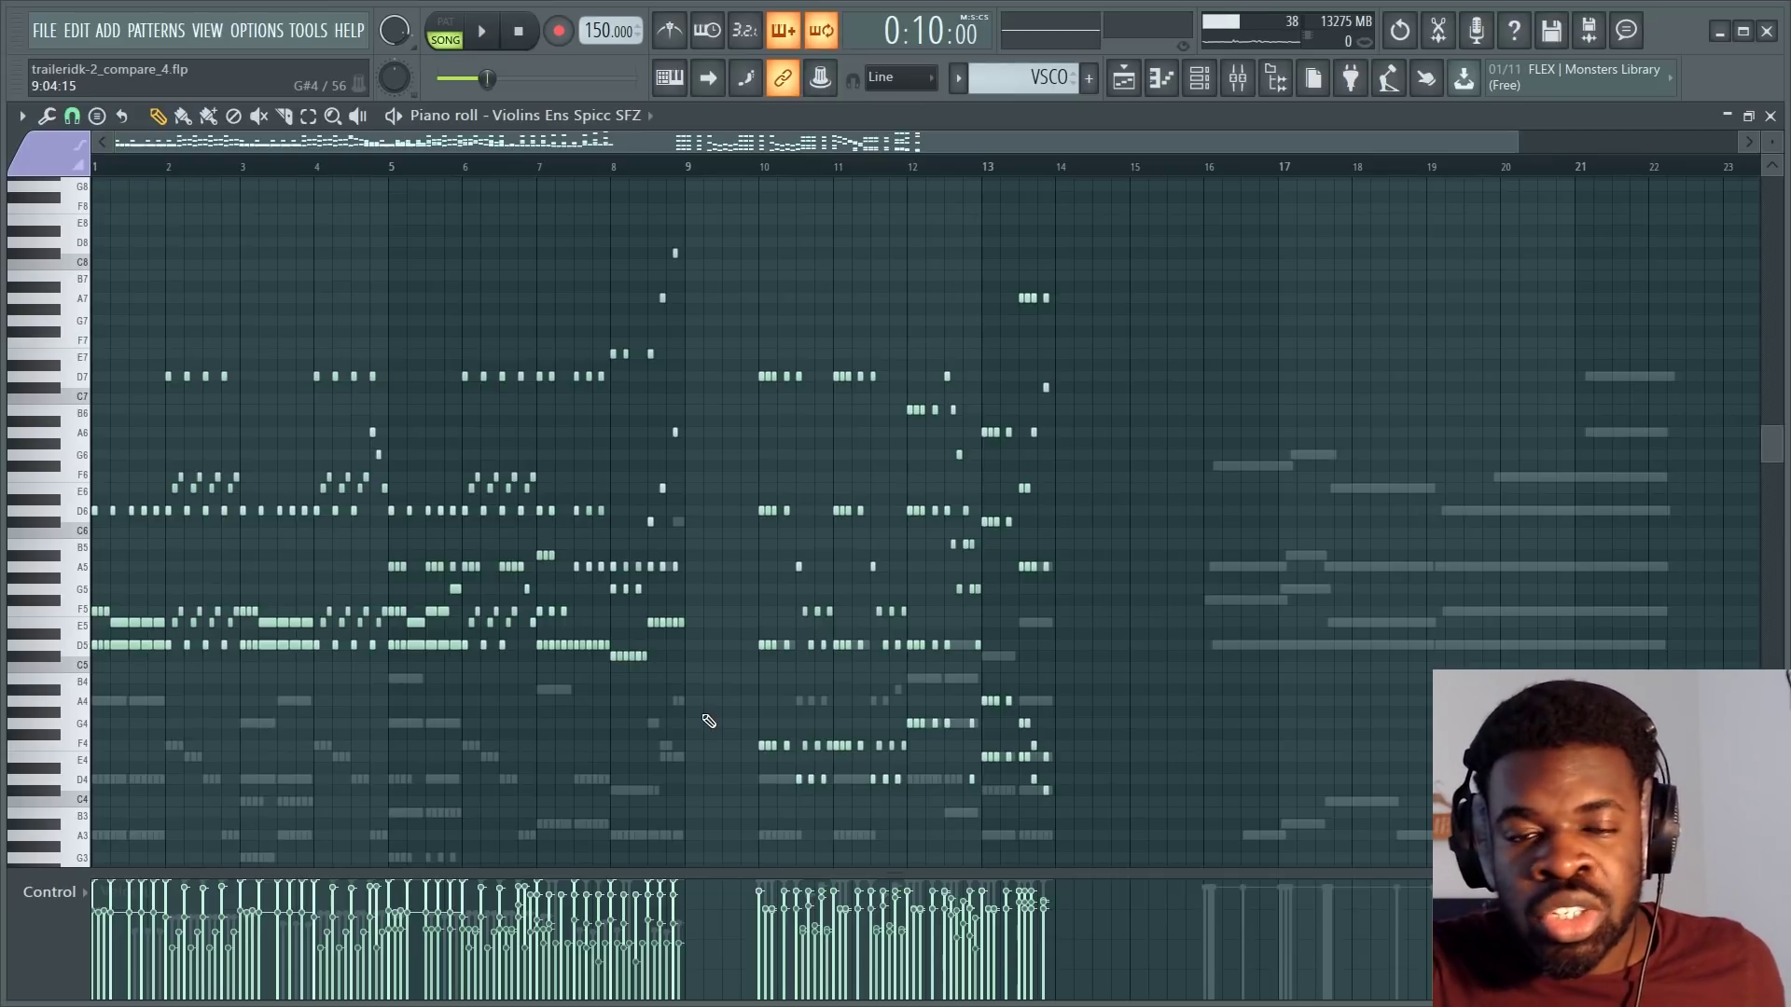
key(F5)
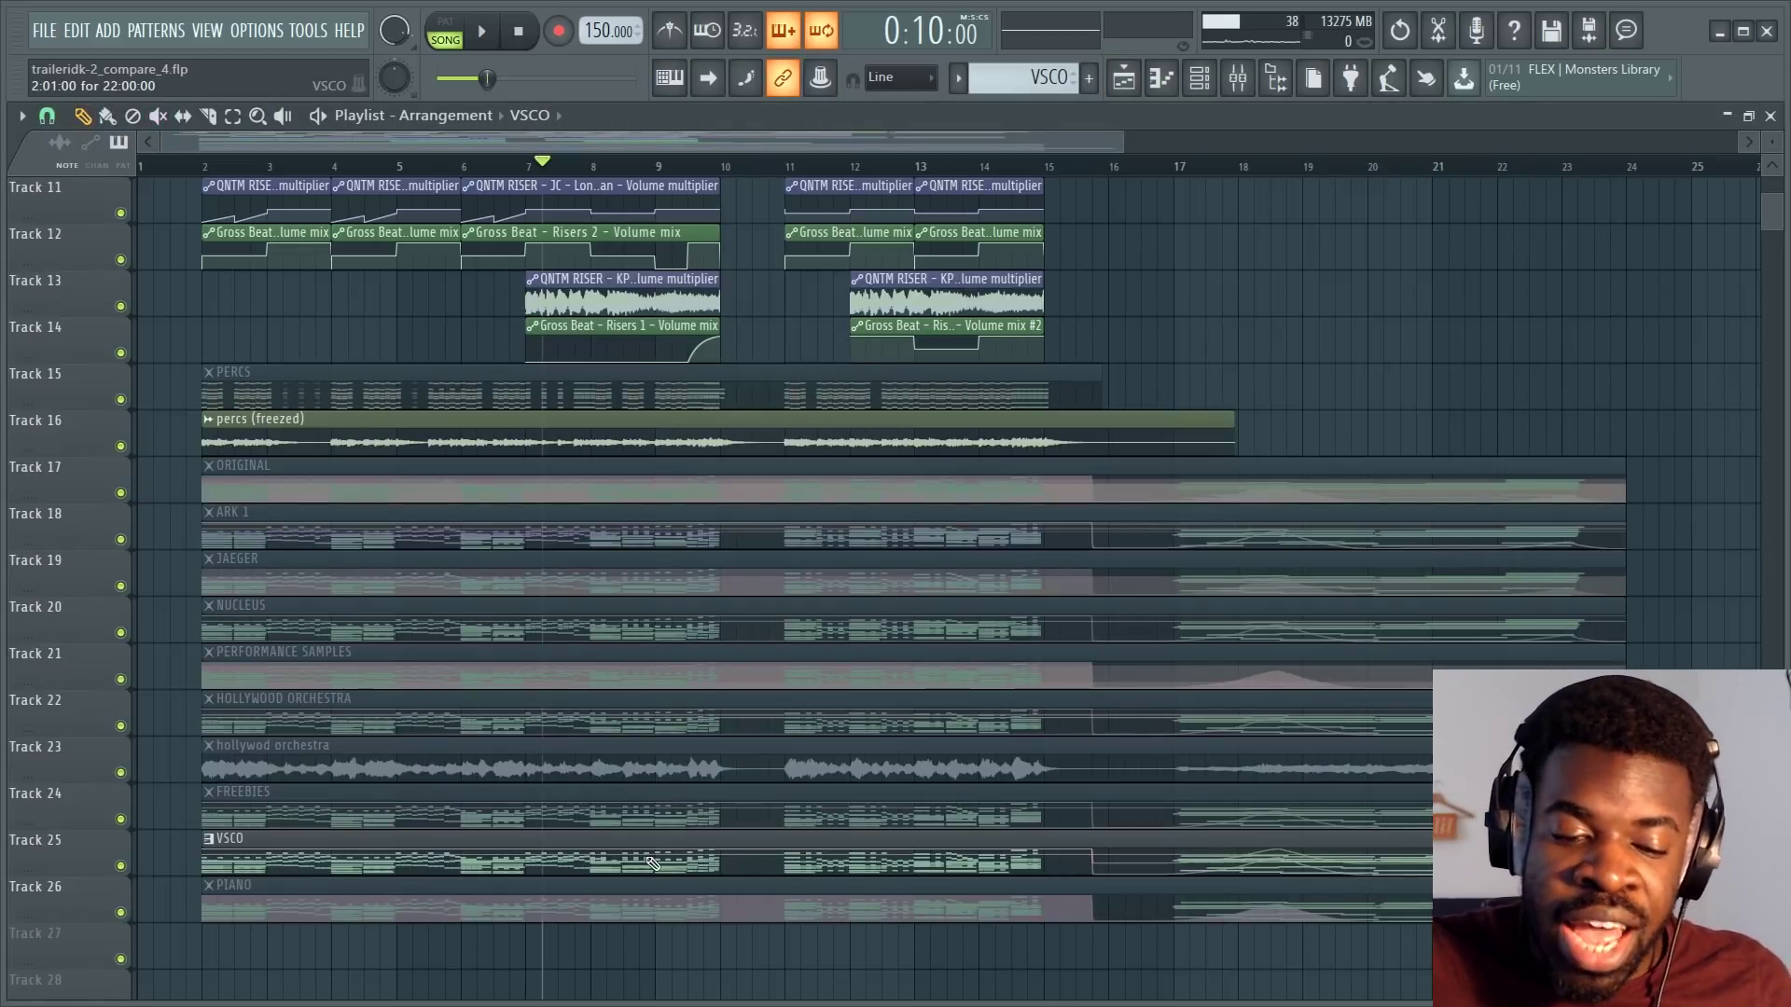
Compare the FREEBIES clip's notes with the VSCO violin part, returning to the playlist.
key(t)
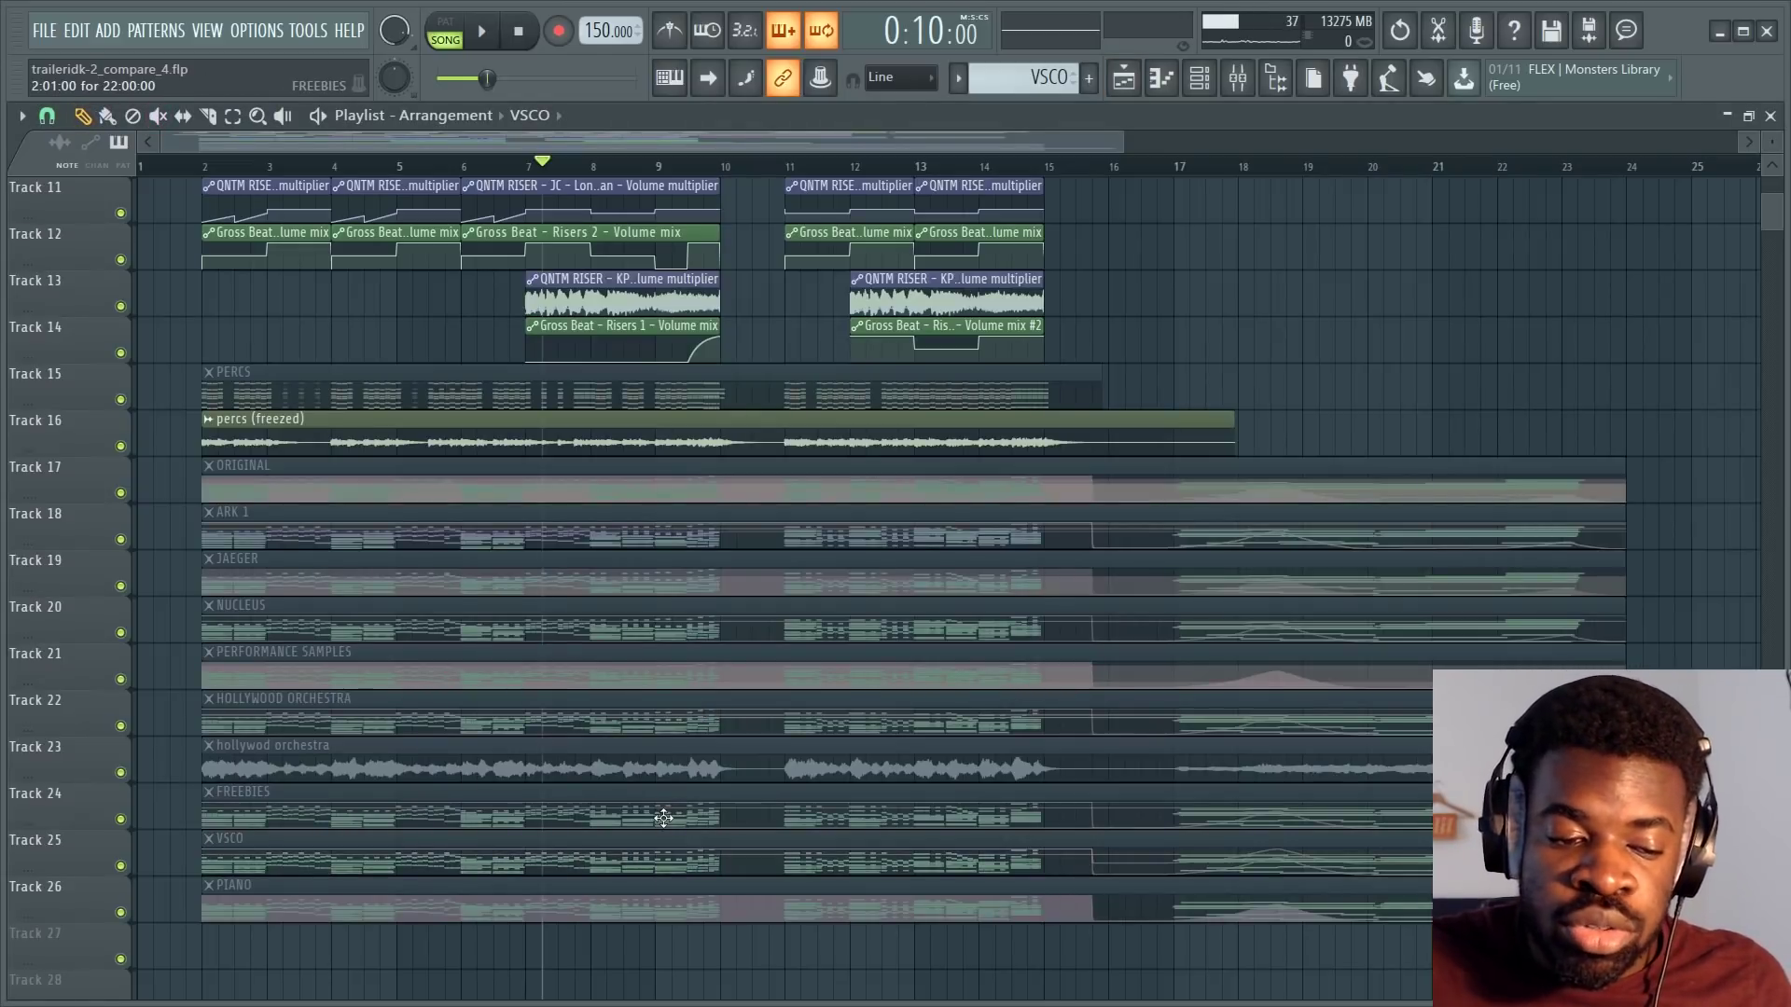
double_click(664, 818)
scroll(620, 512, left, 3)
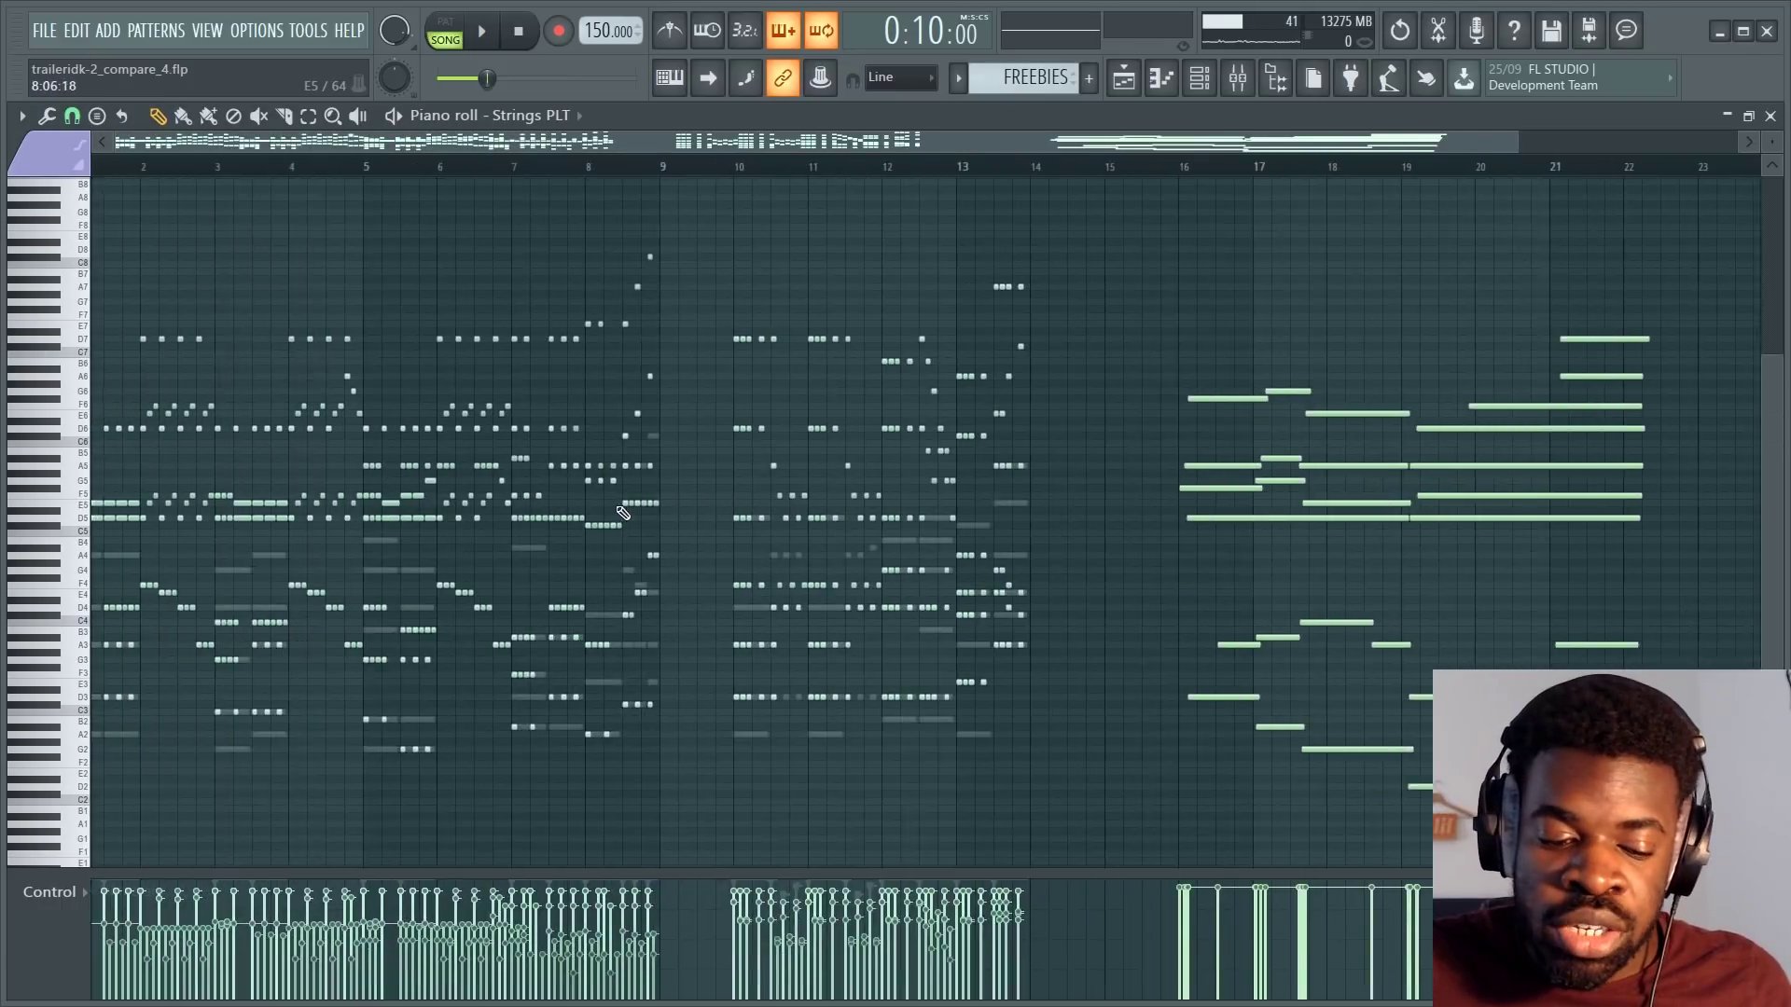
key(F5)
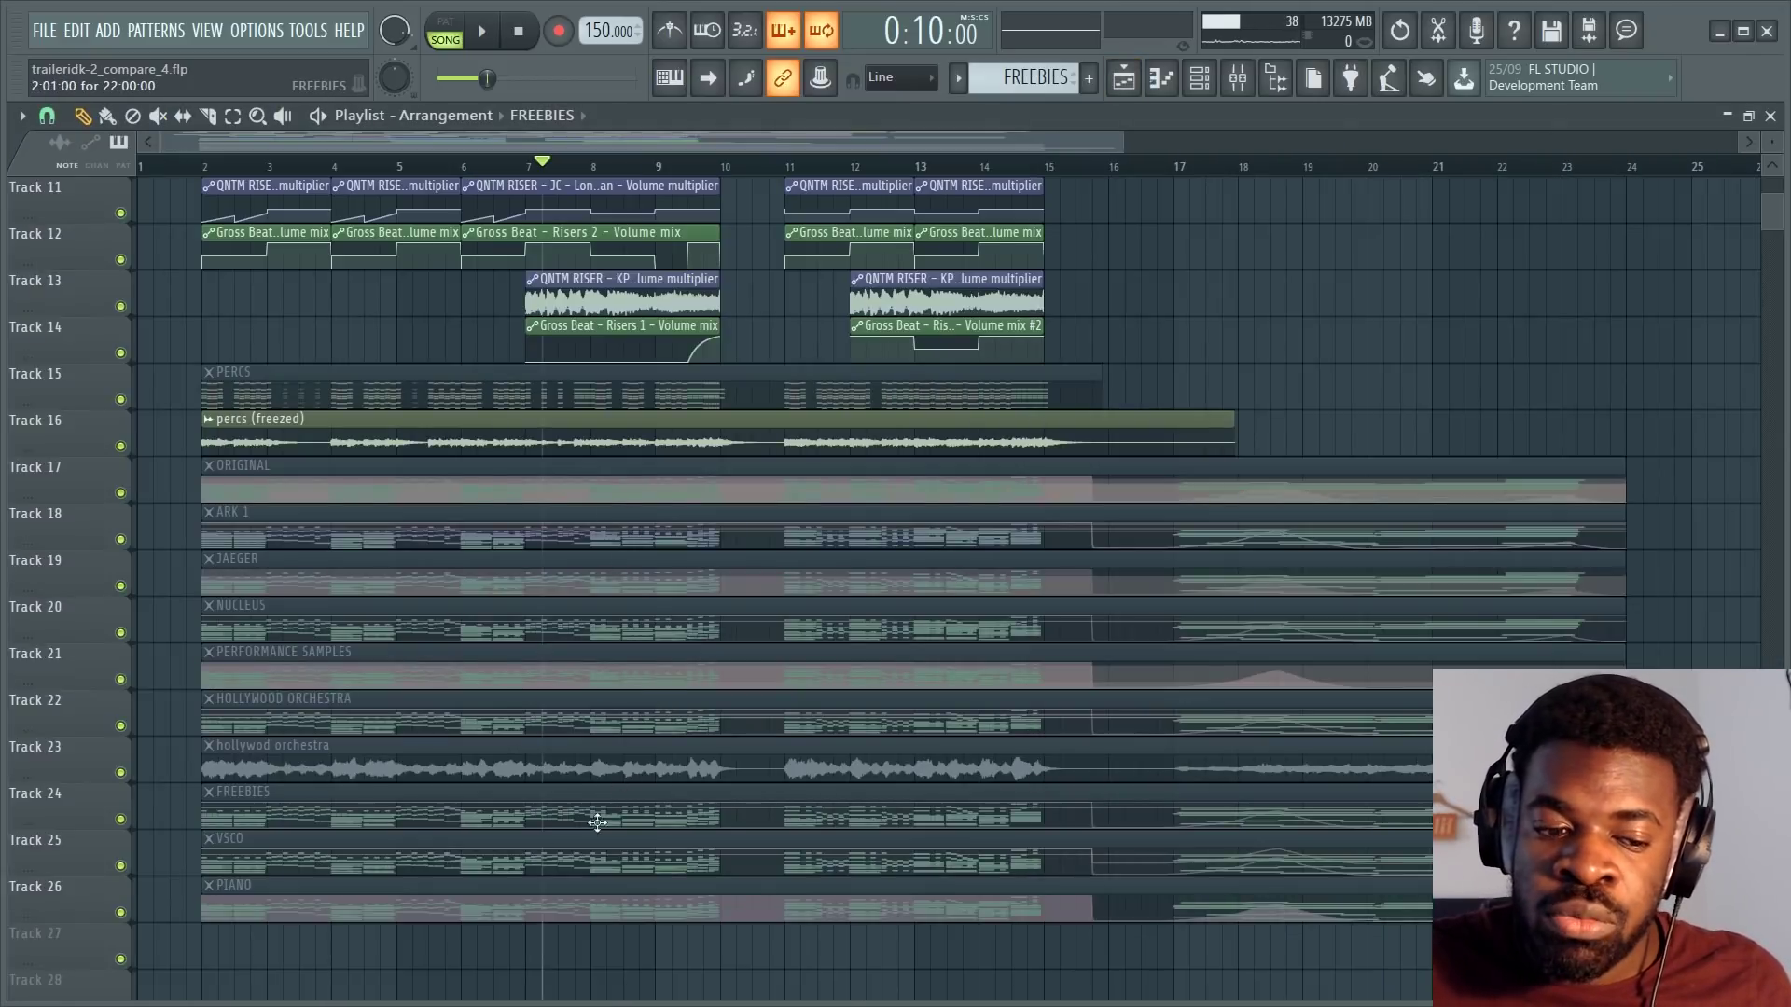
double_click(546, 864)
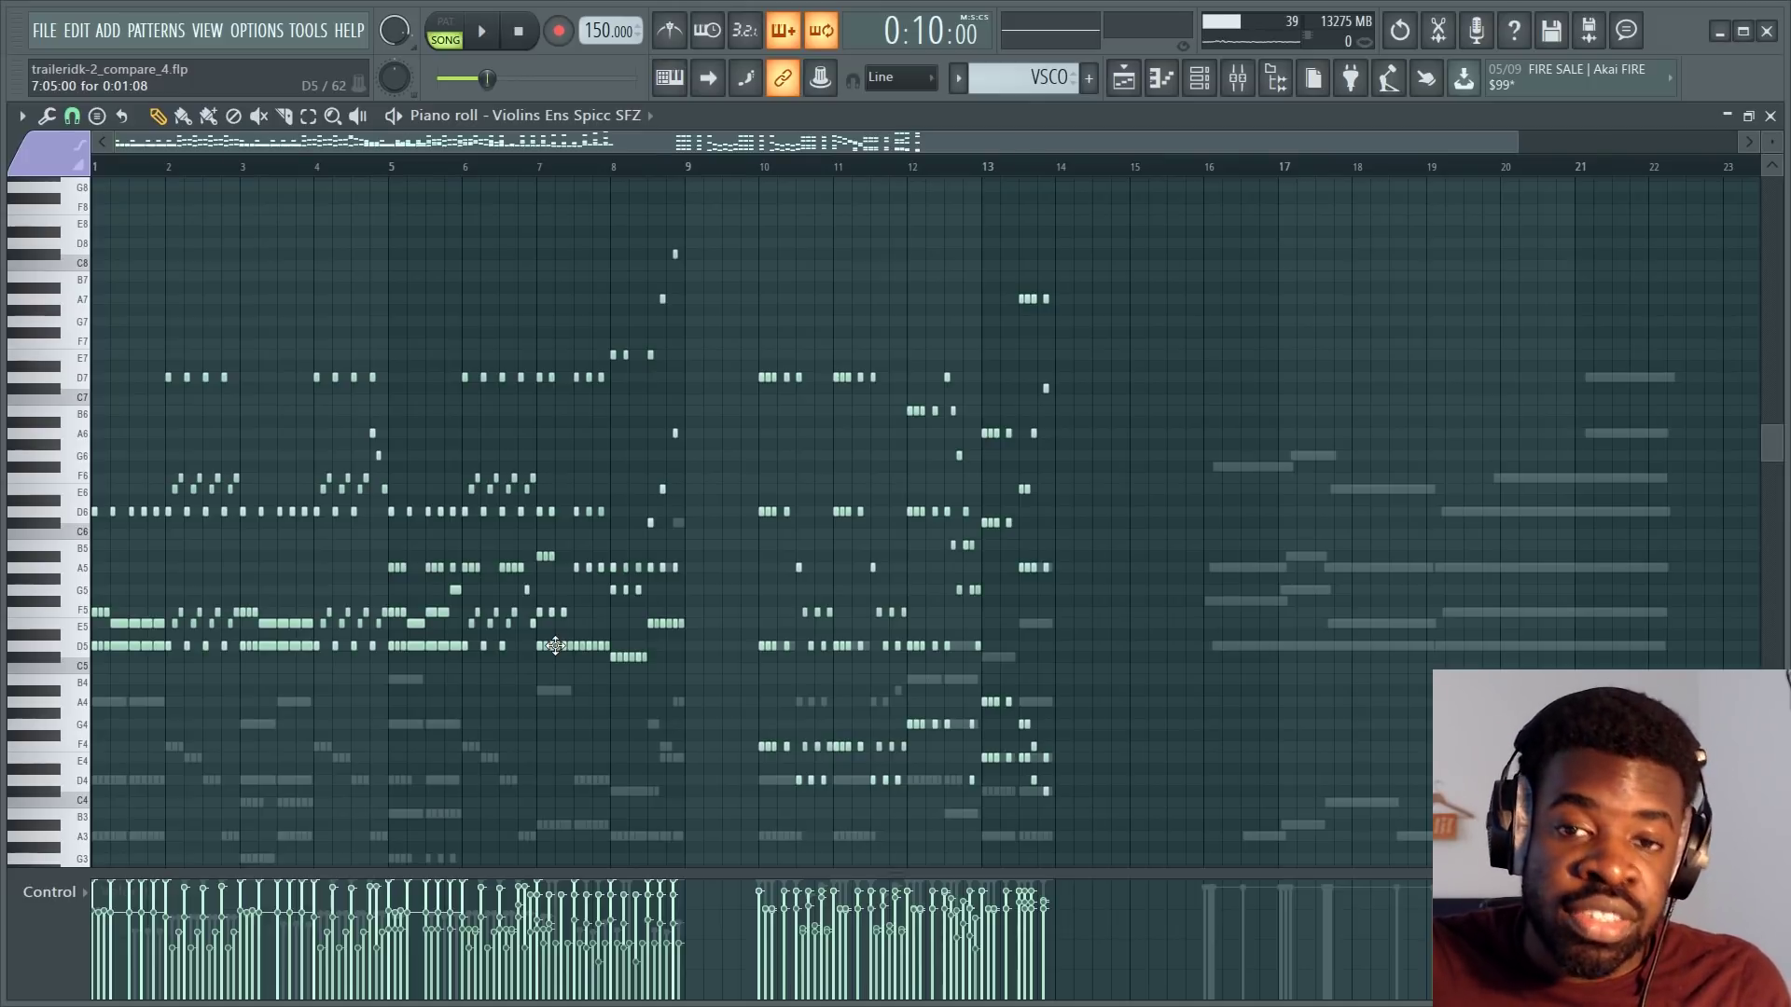
key(F5)
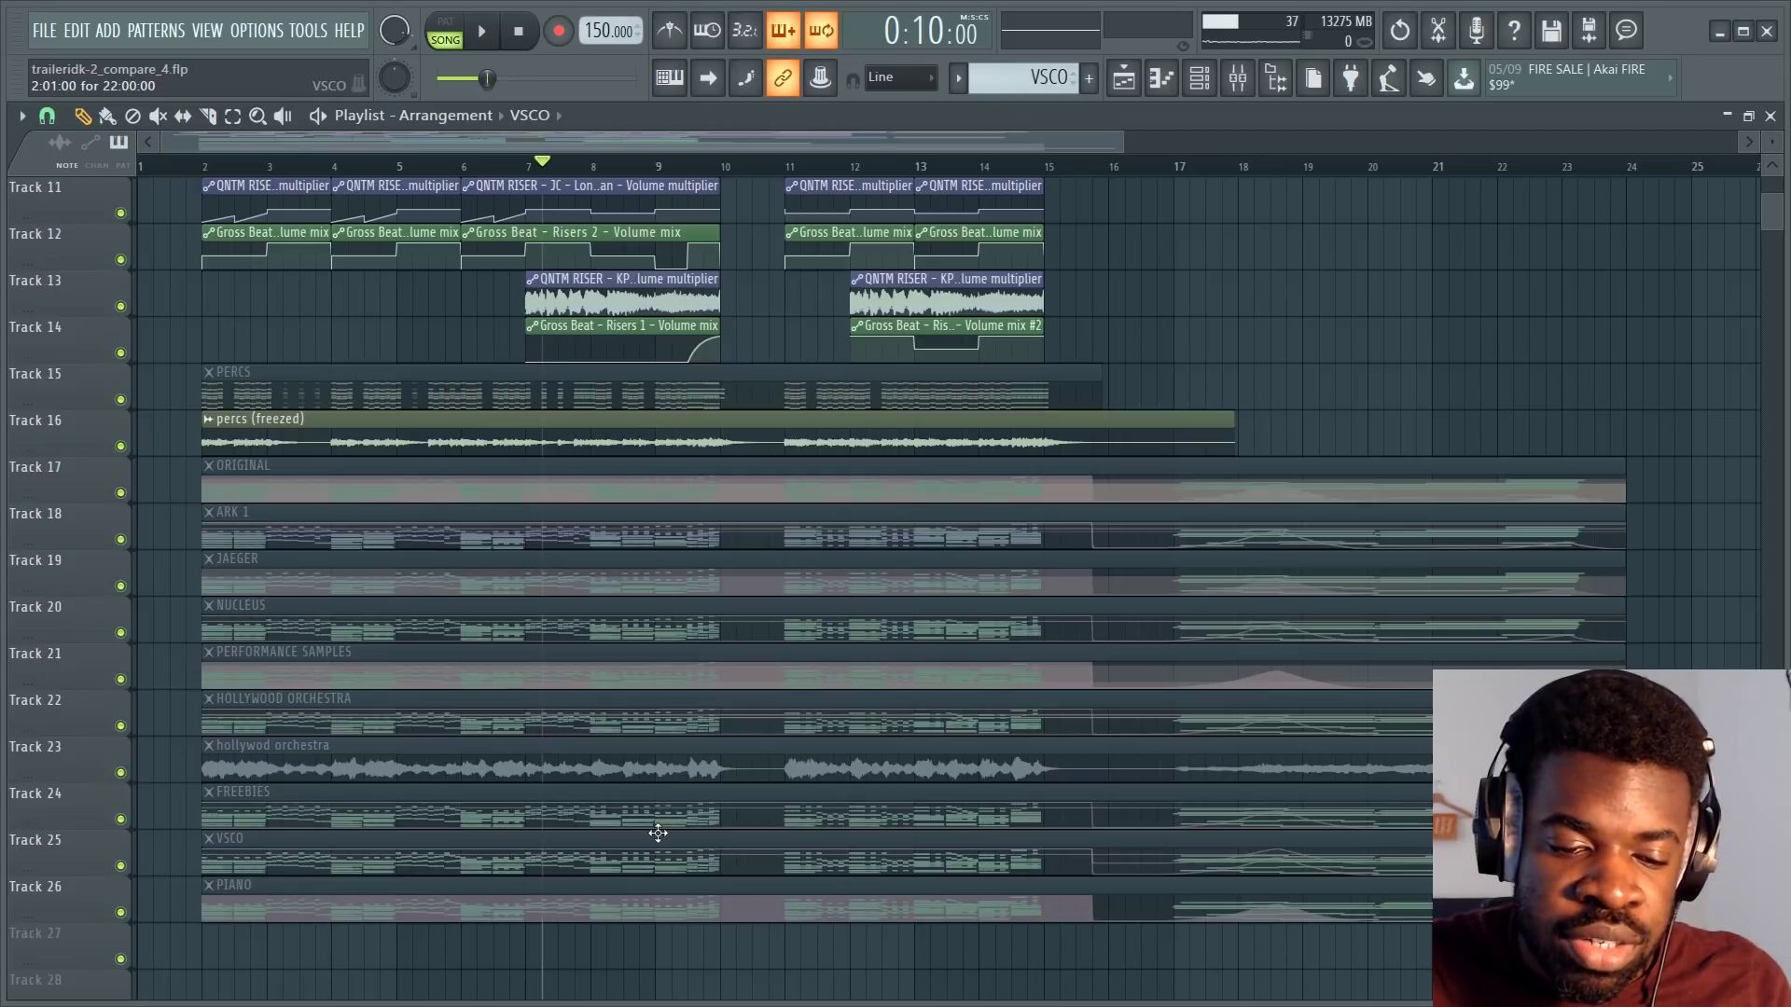
Open the FREEBIES Strings PLT notes and check Group F's Kontakt instruments.
double_click(659, 810)
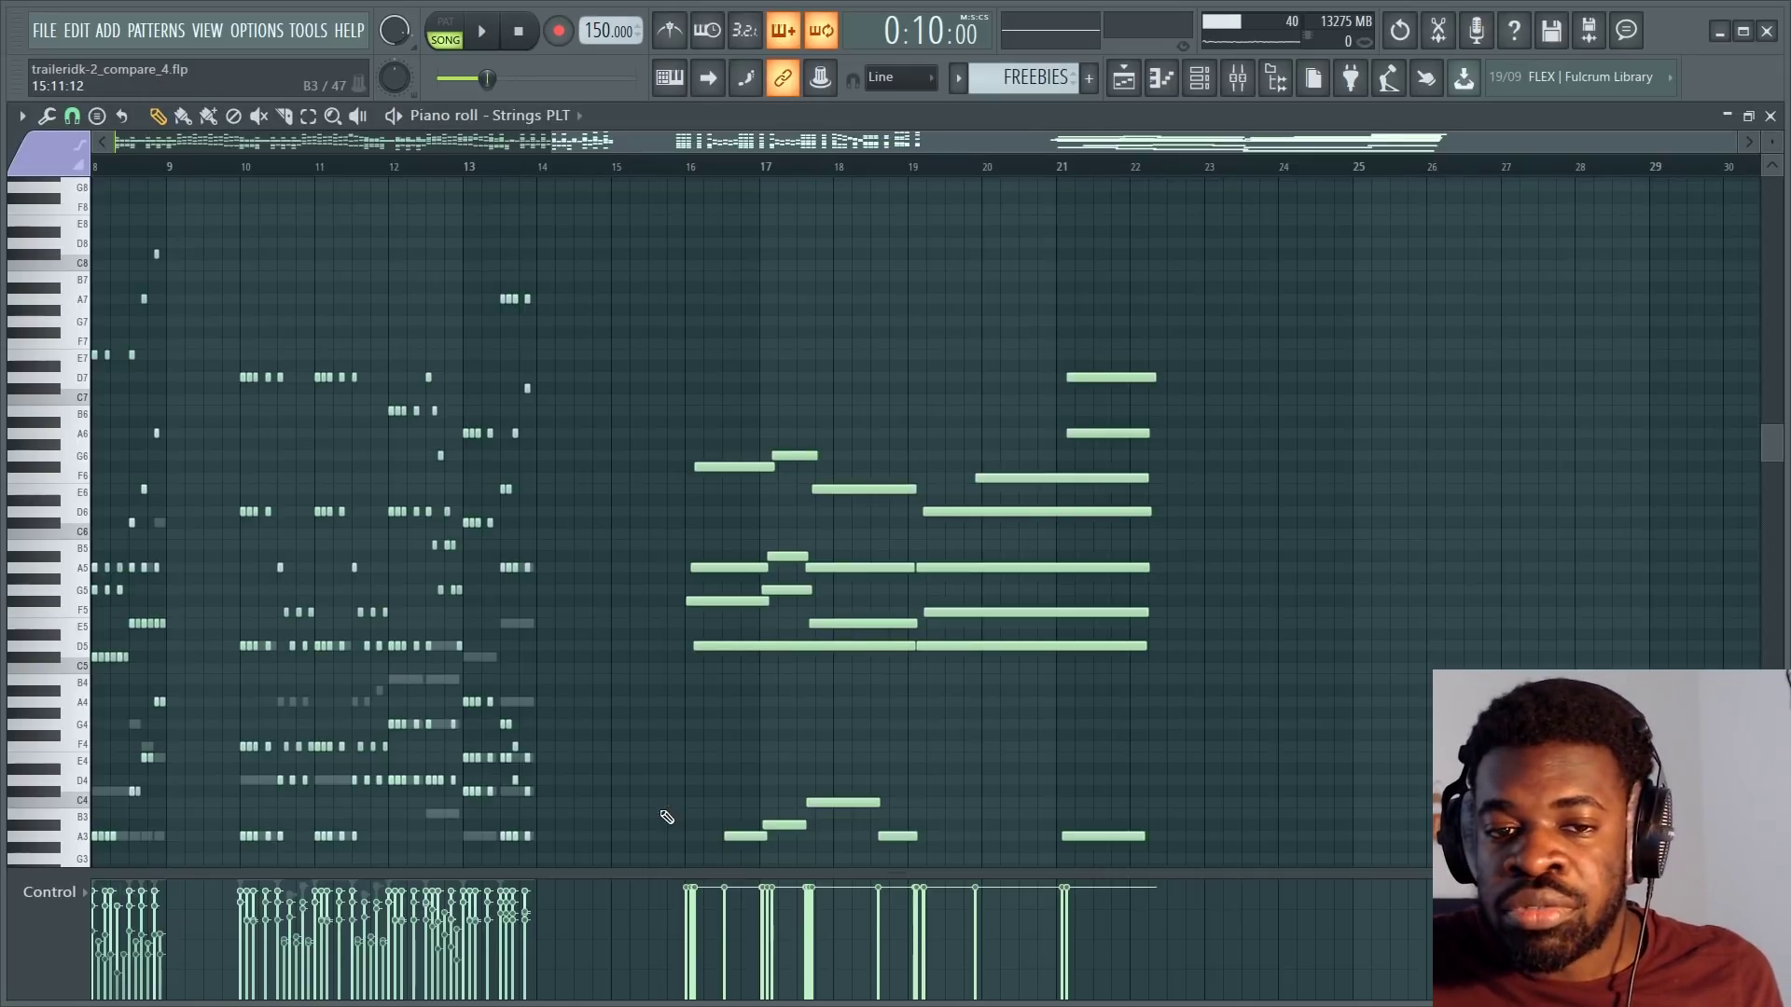
scroll(896, 471, left, 5)
key(F6)
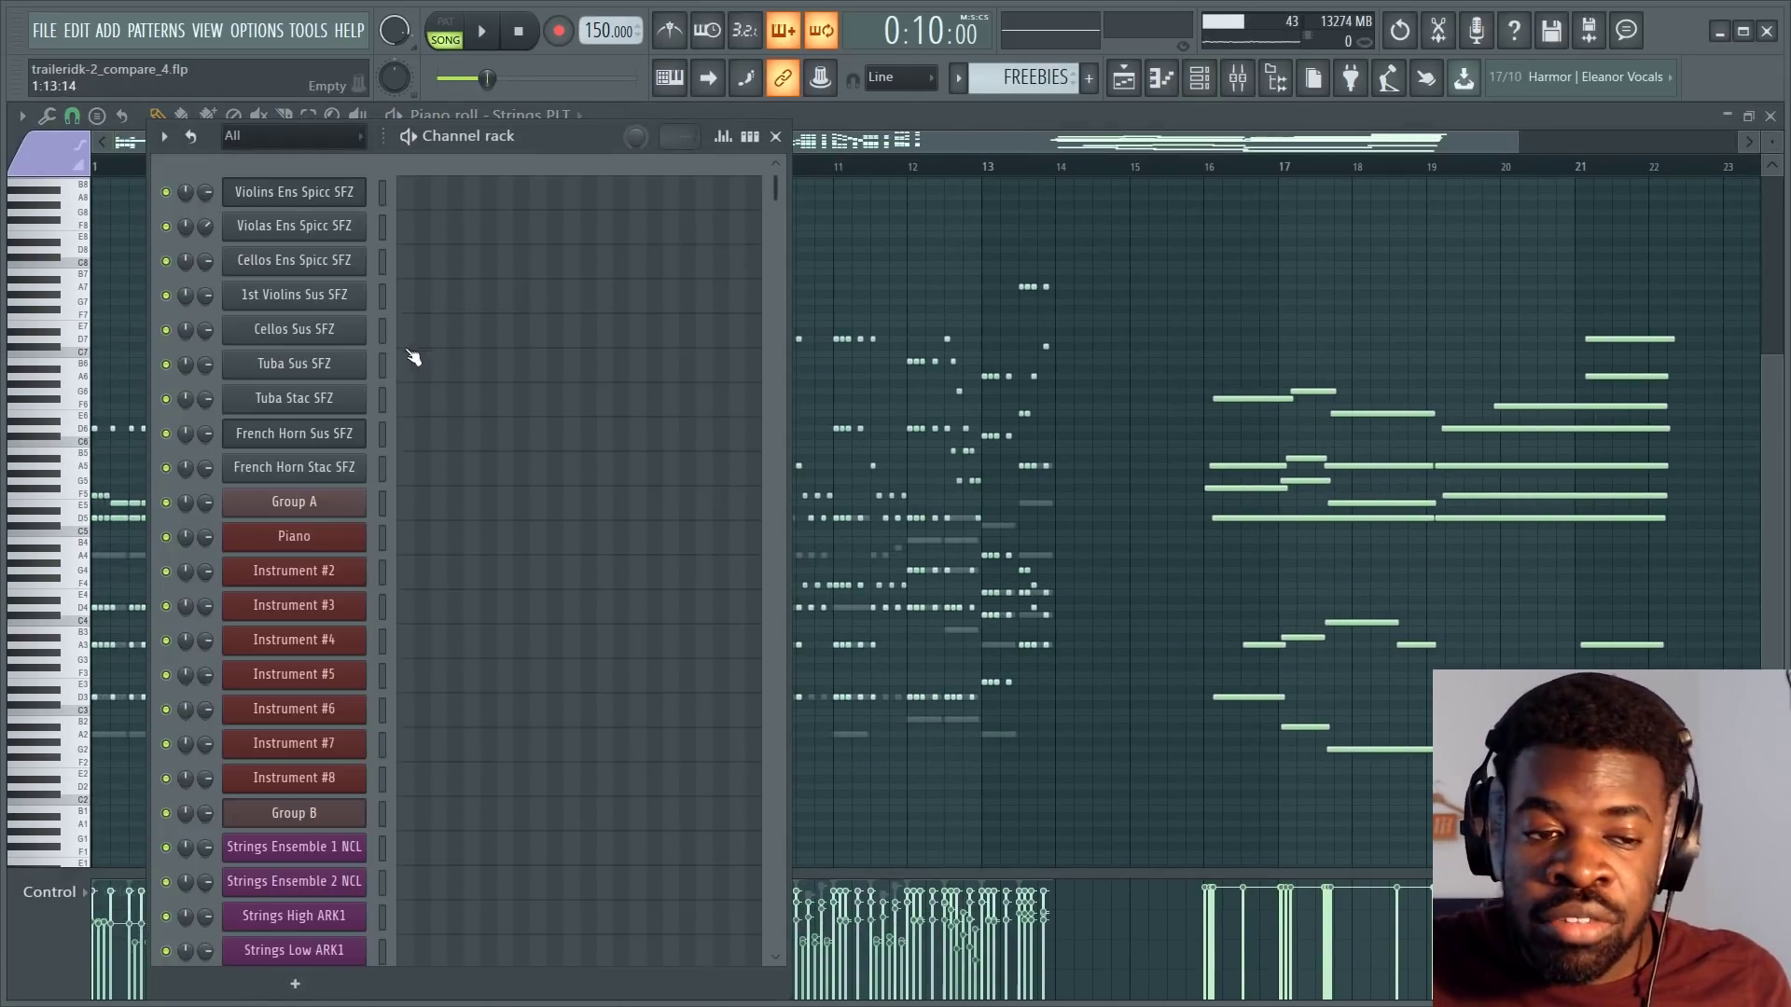
scroll(462, 555, down, 18)
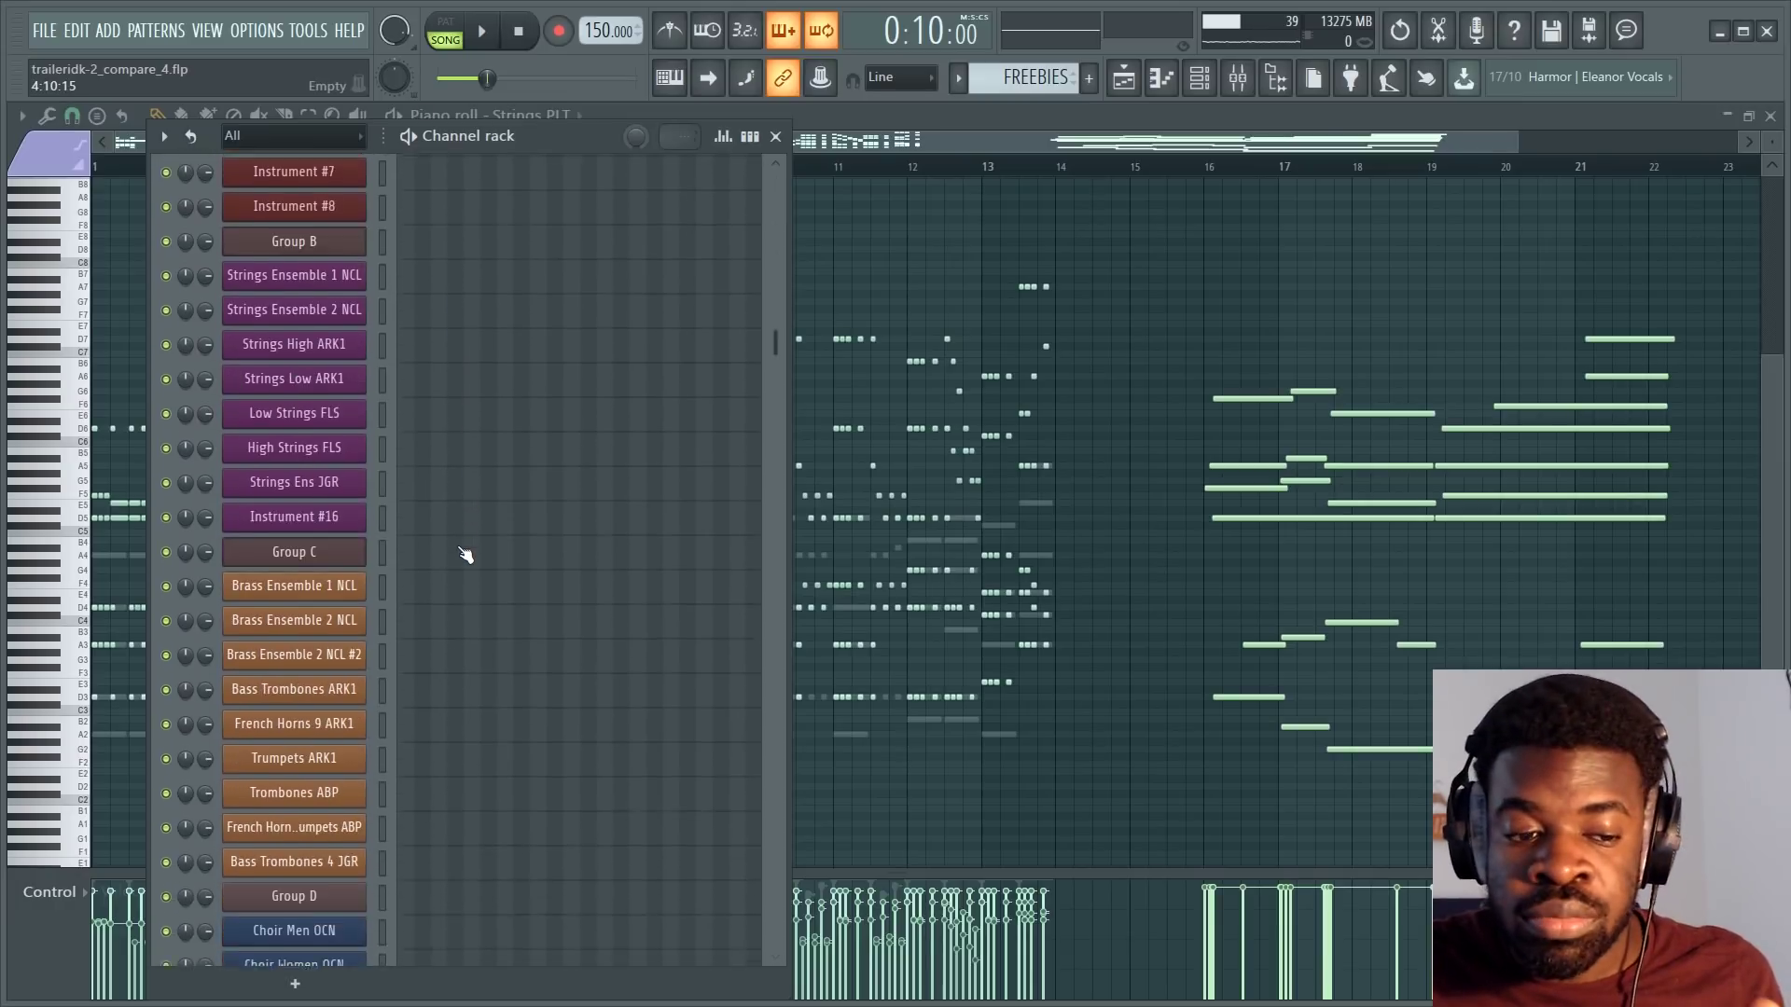
scroll(461, 560, down, 8)
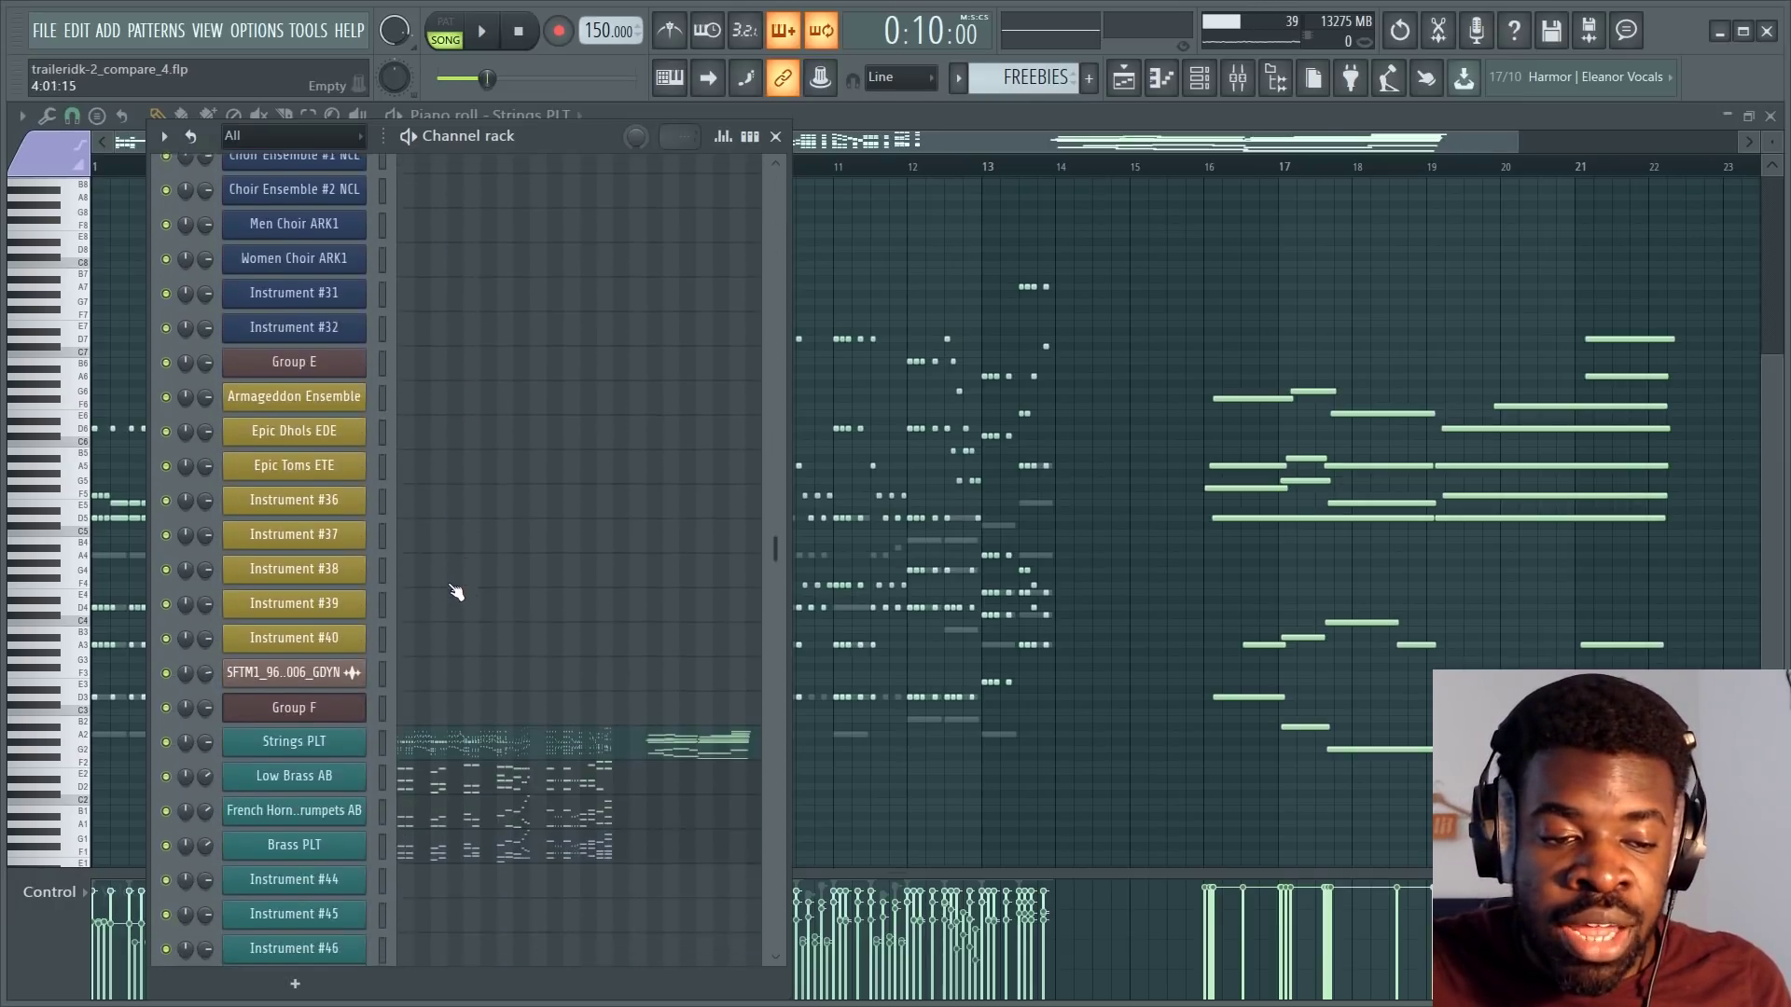
click(328, 680)
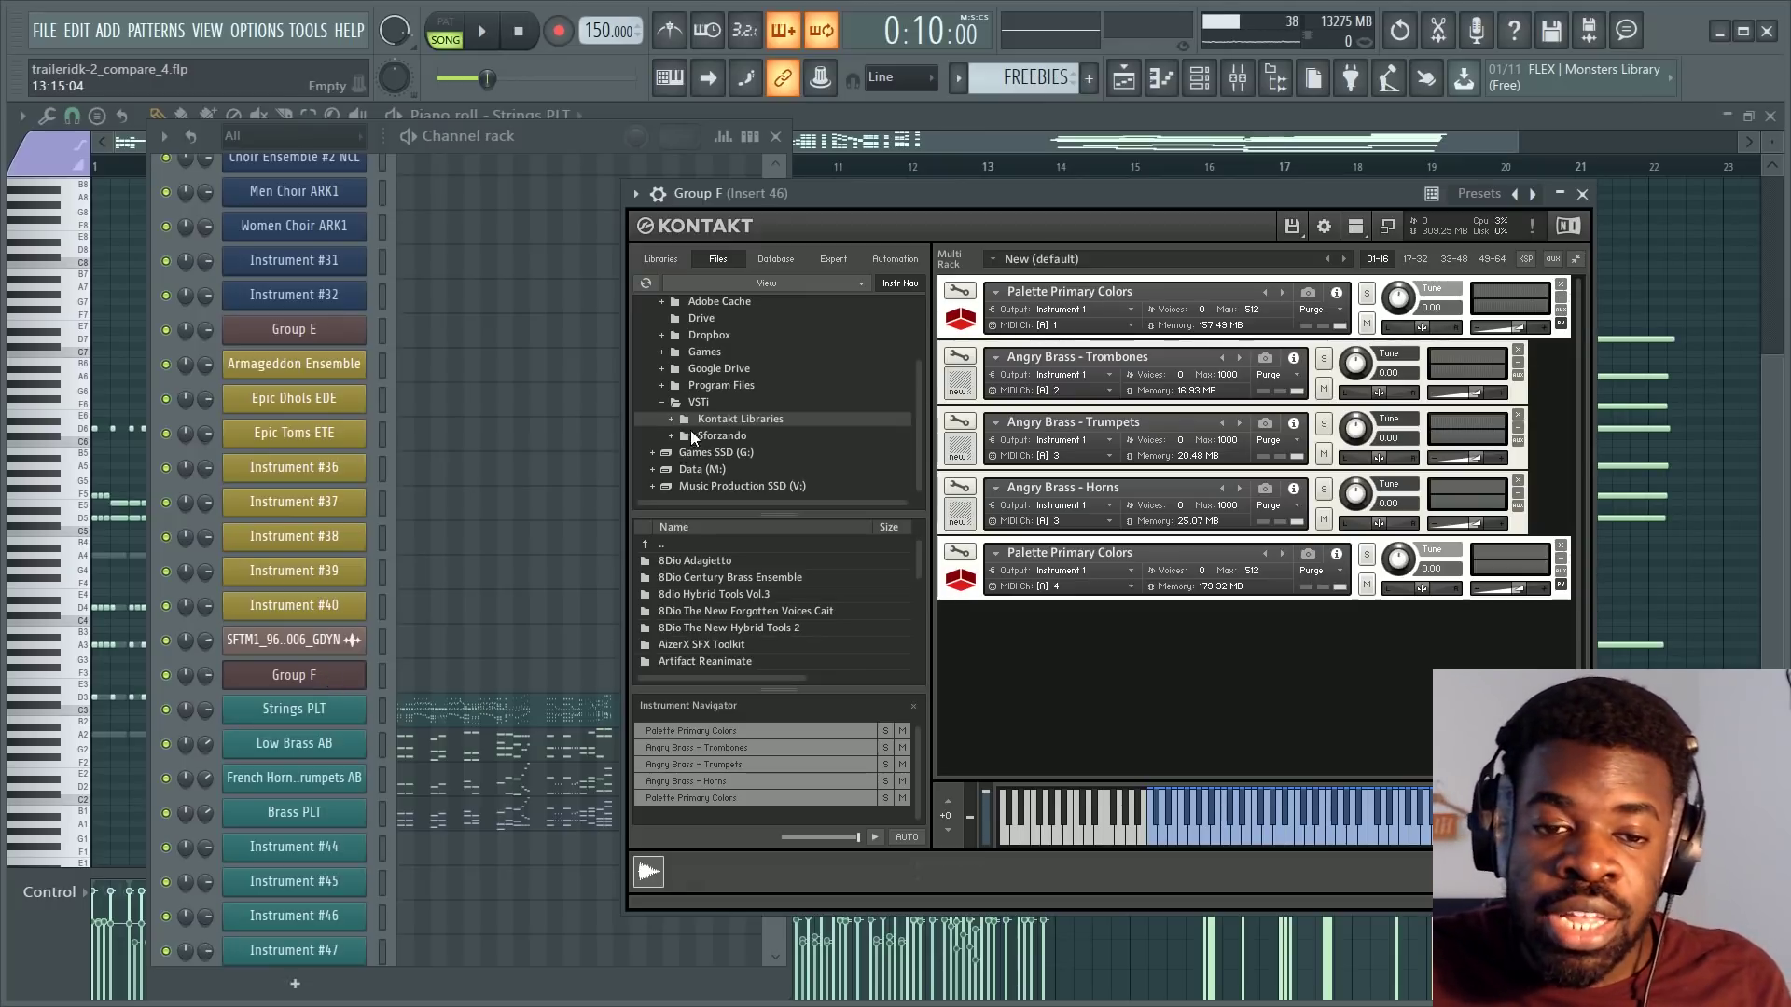
click(880, 224)
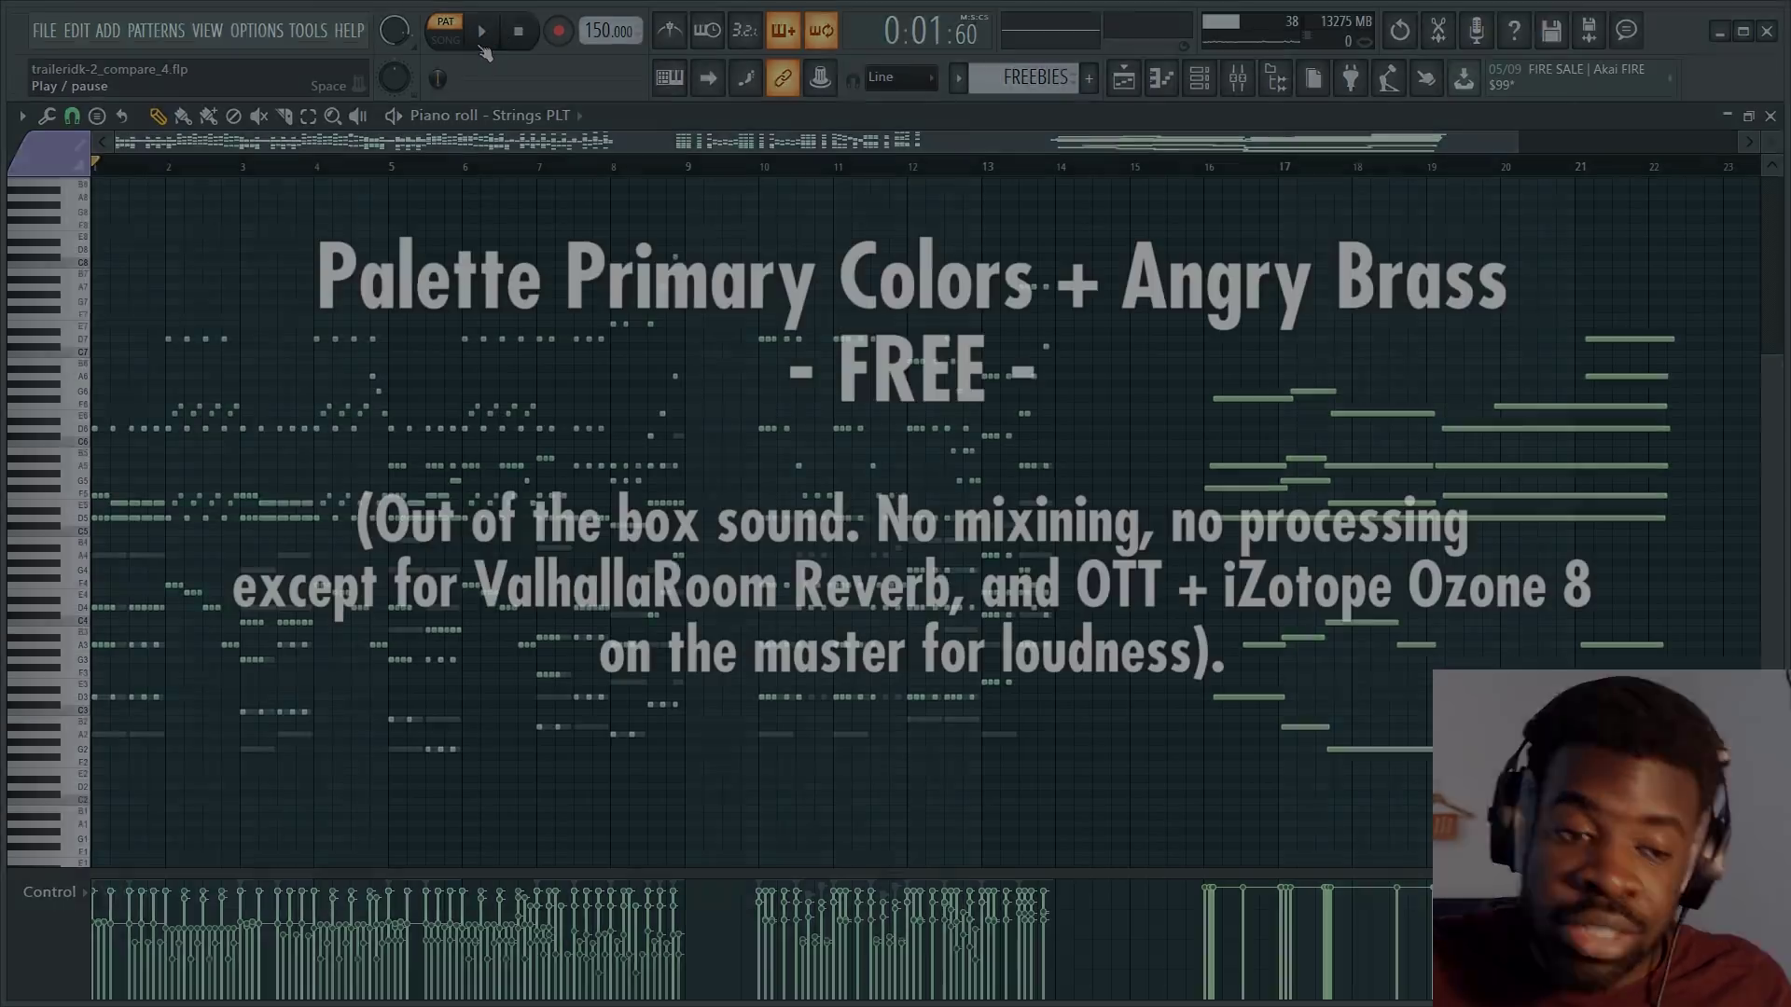
Play the Strings PLT pattern with the Strings PLT - Dynamics curve in an enlarged control lane.
click(482, 45)
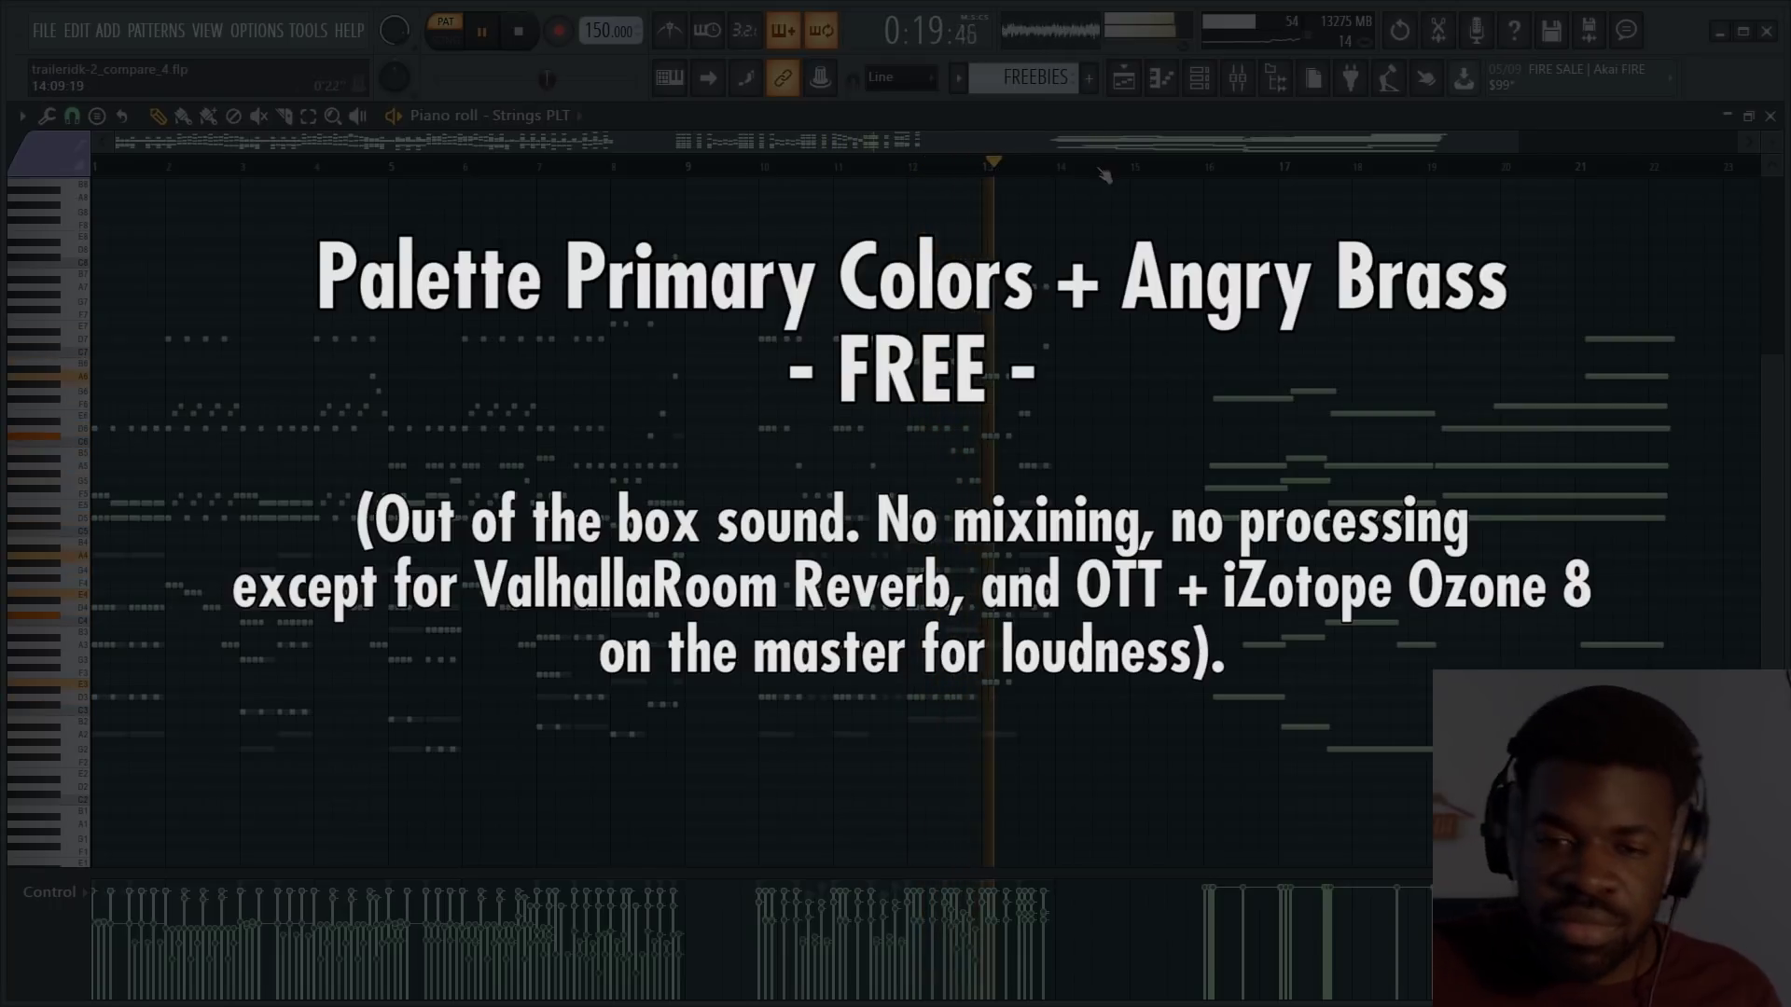
scroll(1104, 175, up, 4)
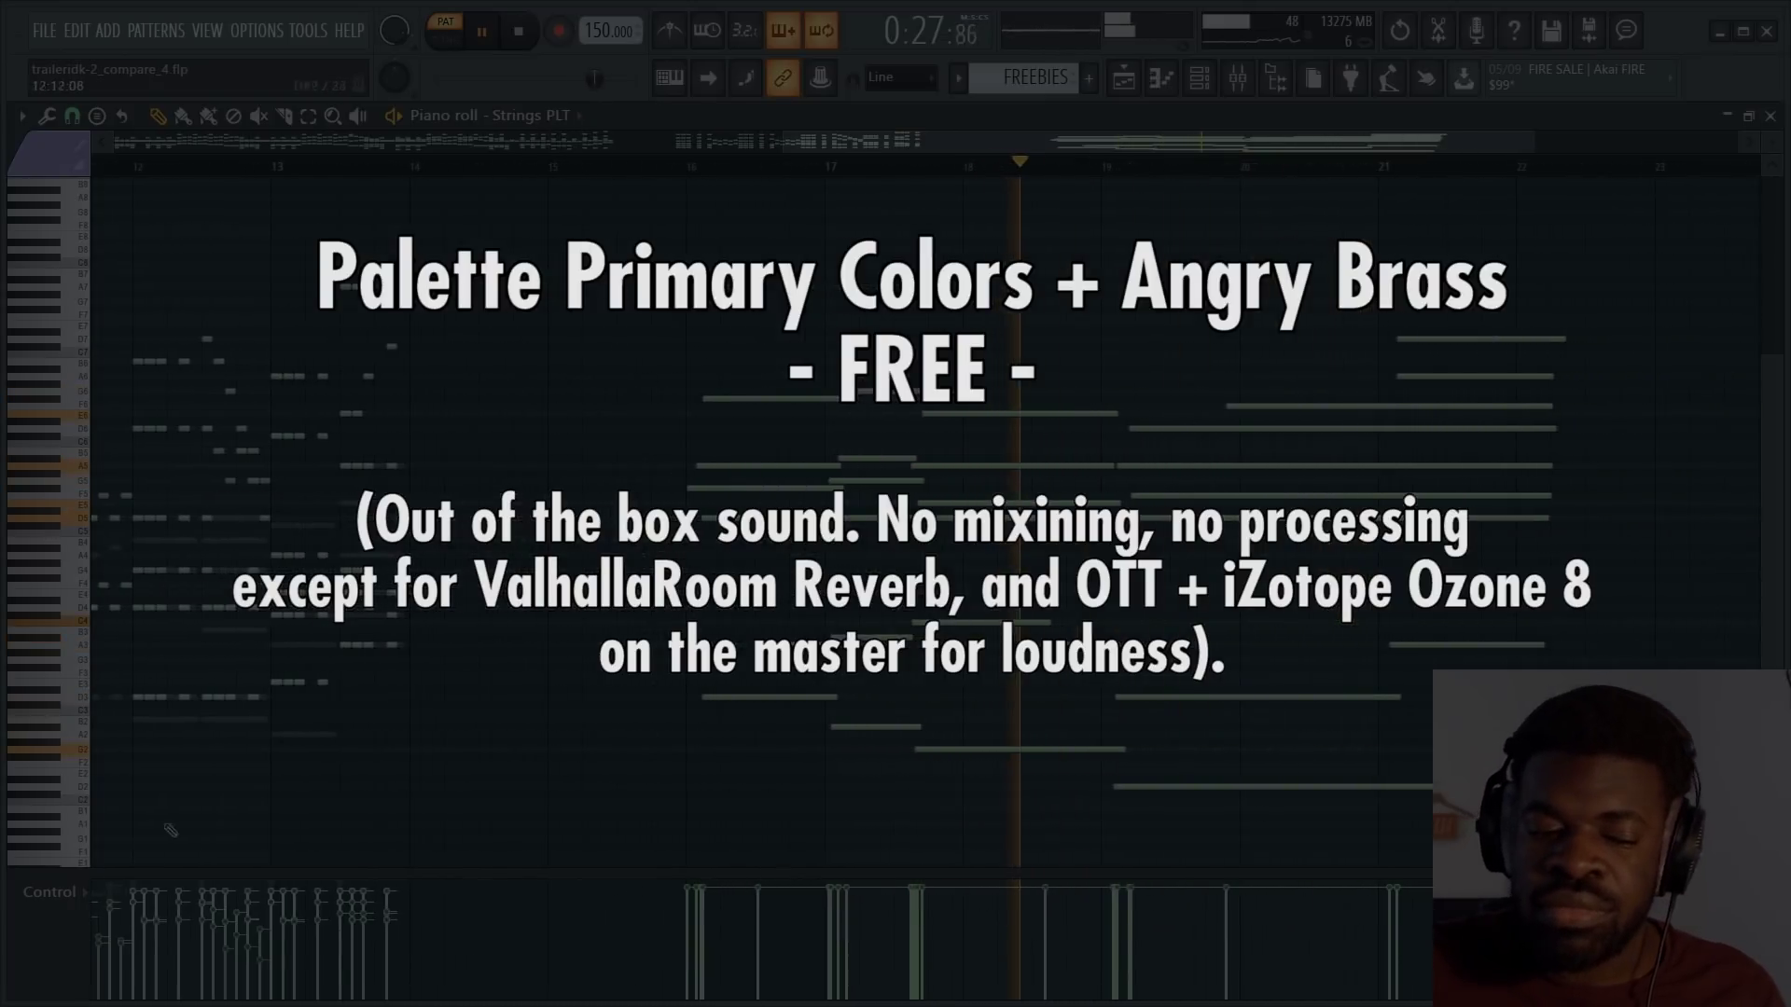
click(51, 892)
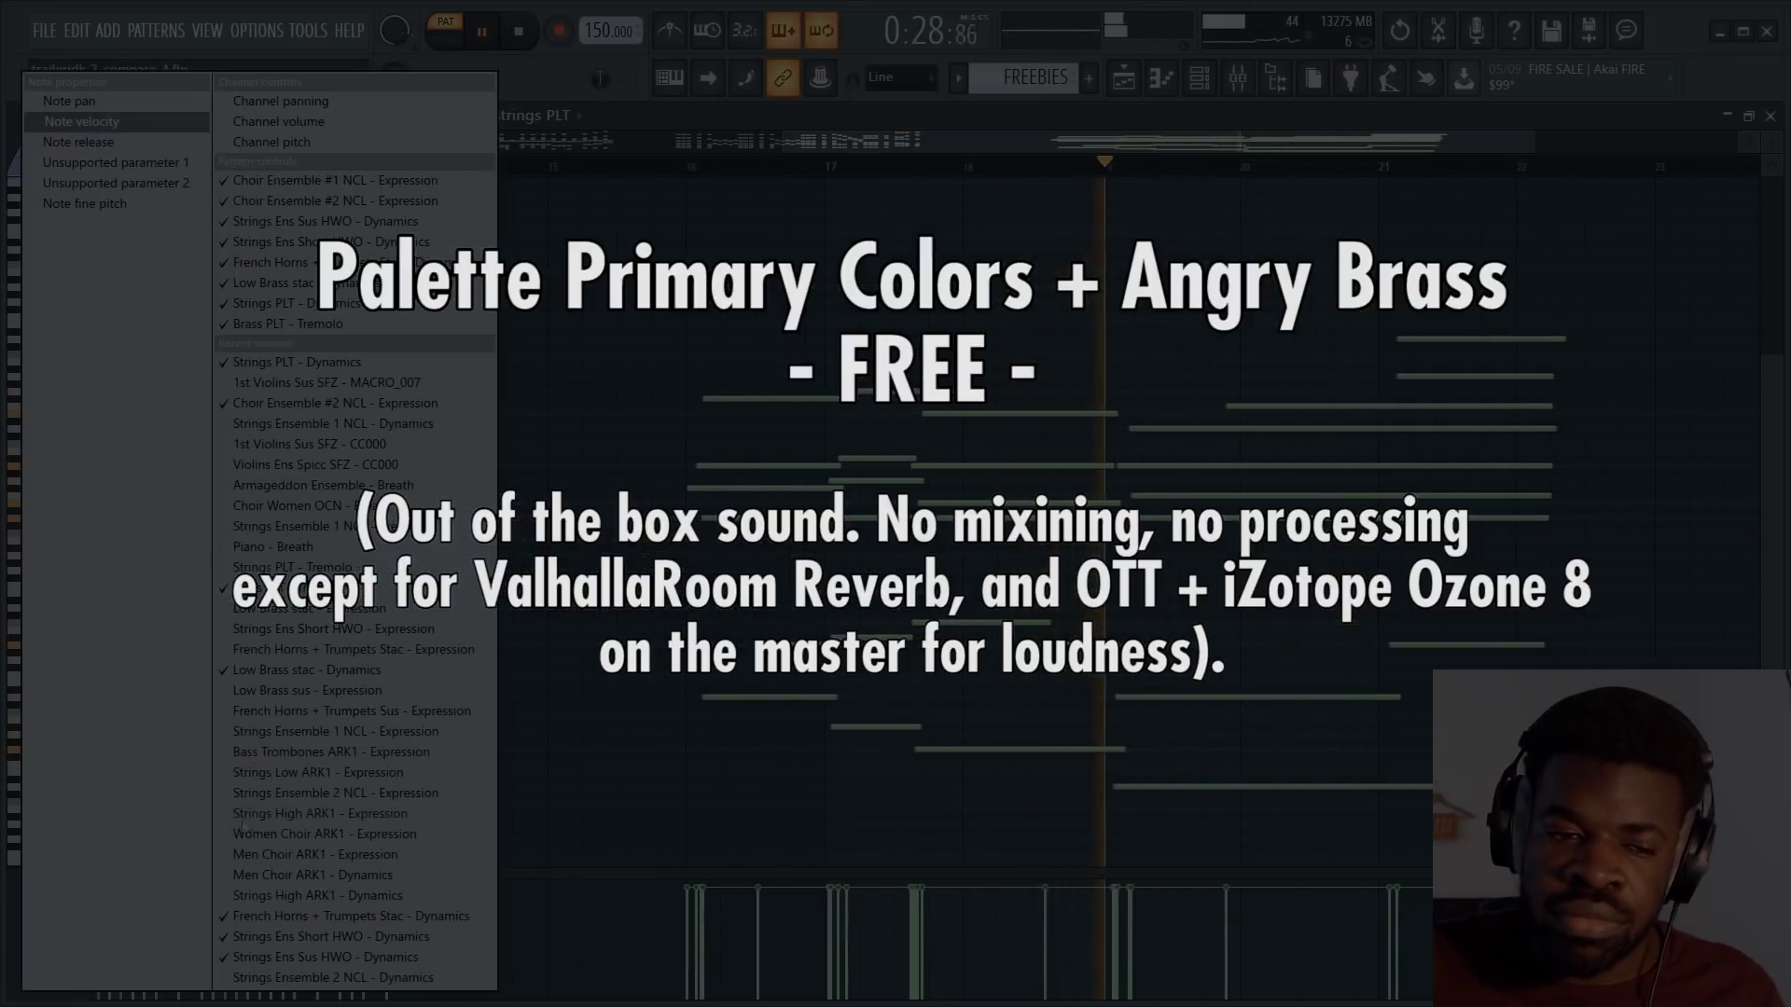
click(433, 363)
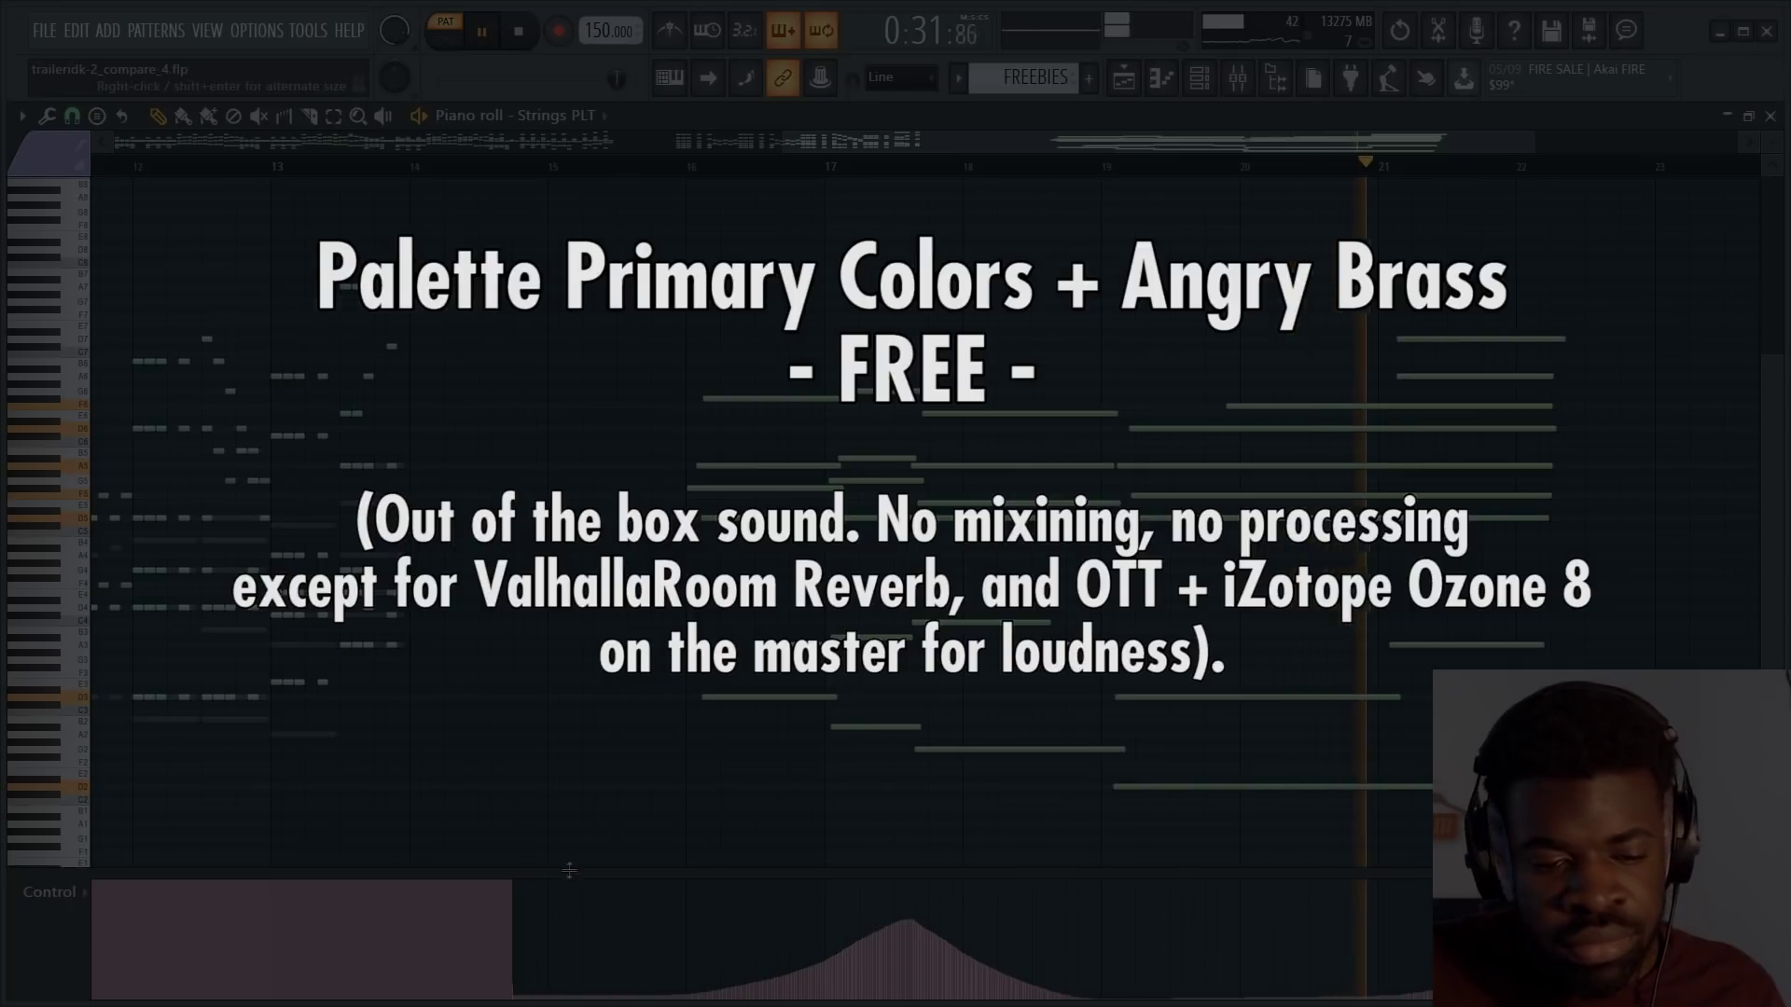
drag(569, 870, 569, 785)
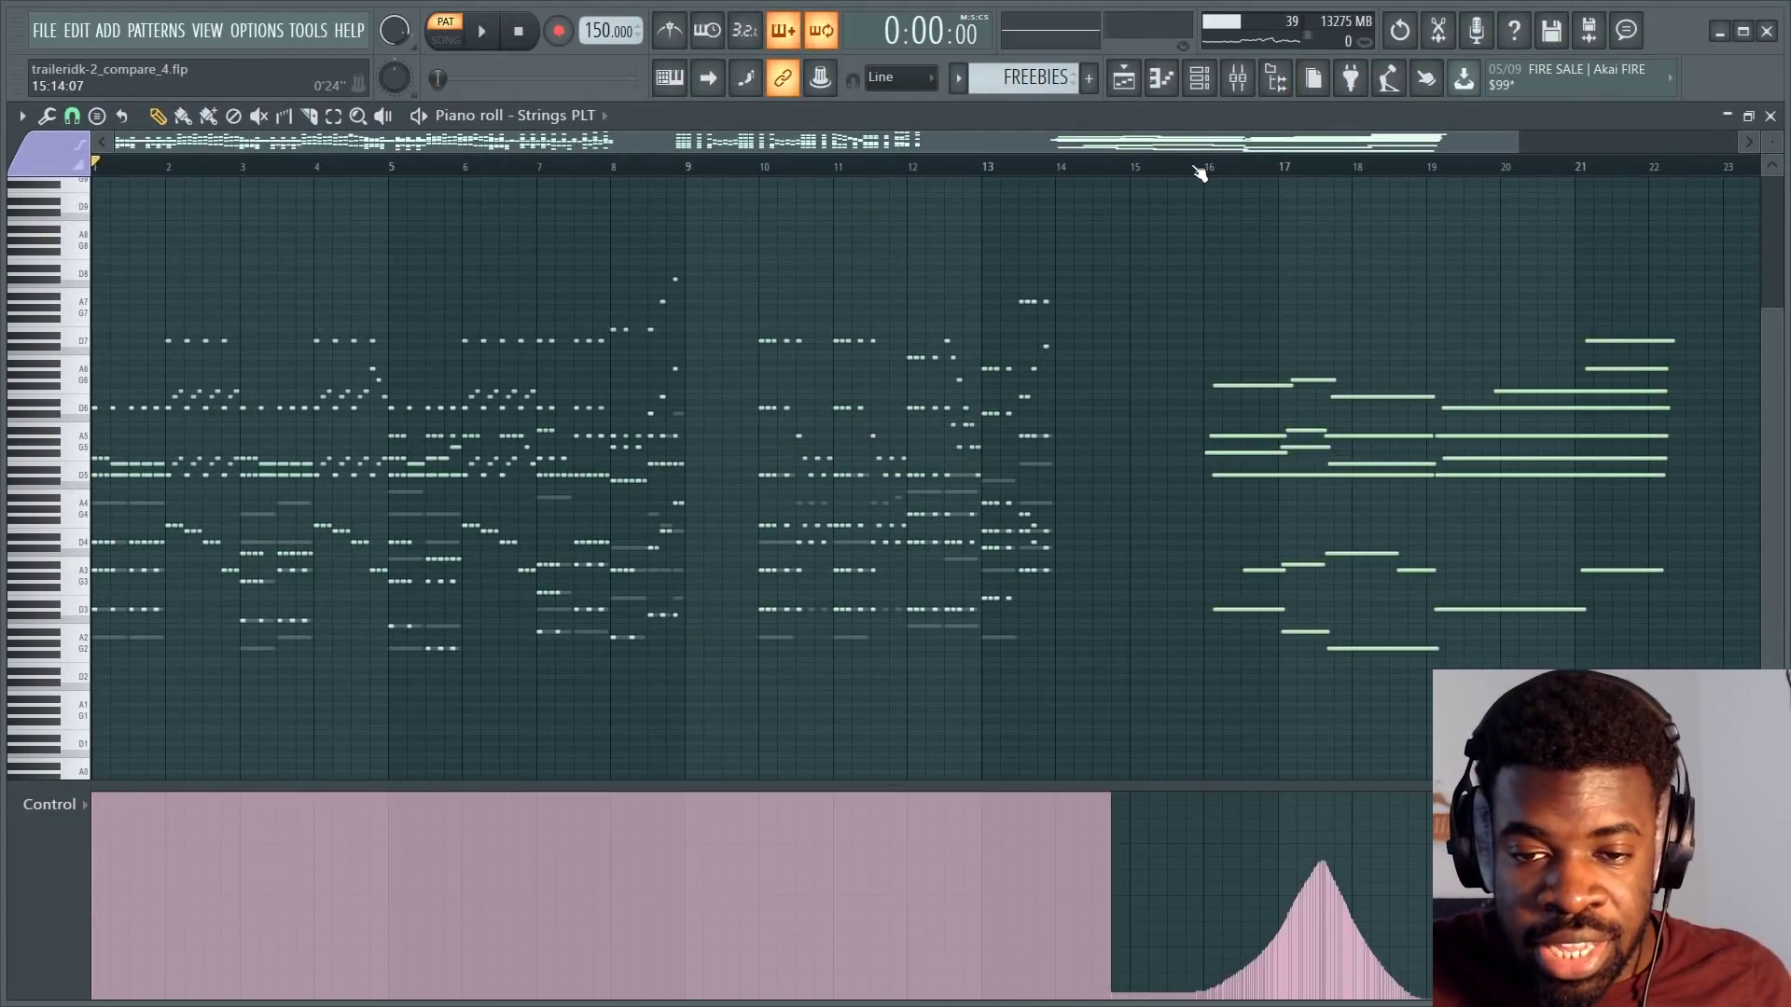
Time-select bars 16 to 23 of the Strings PLT part and play the selection.
drag(1198, 172, 1556, 172)
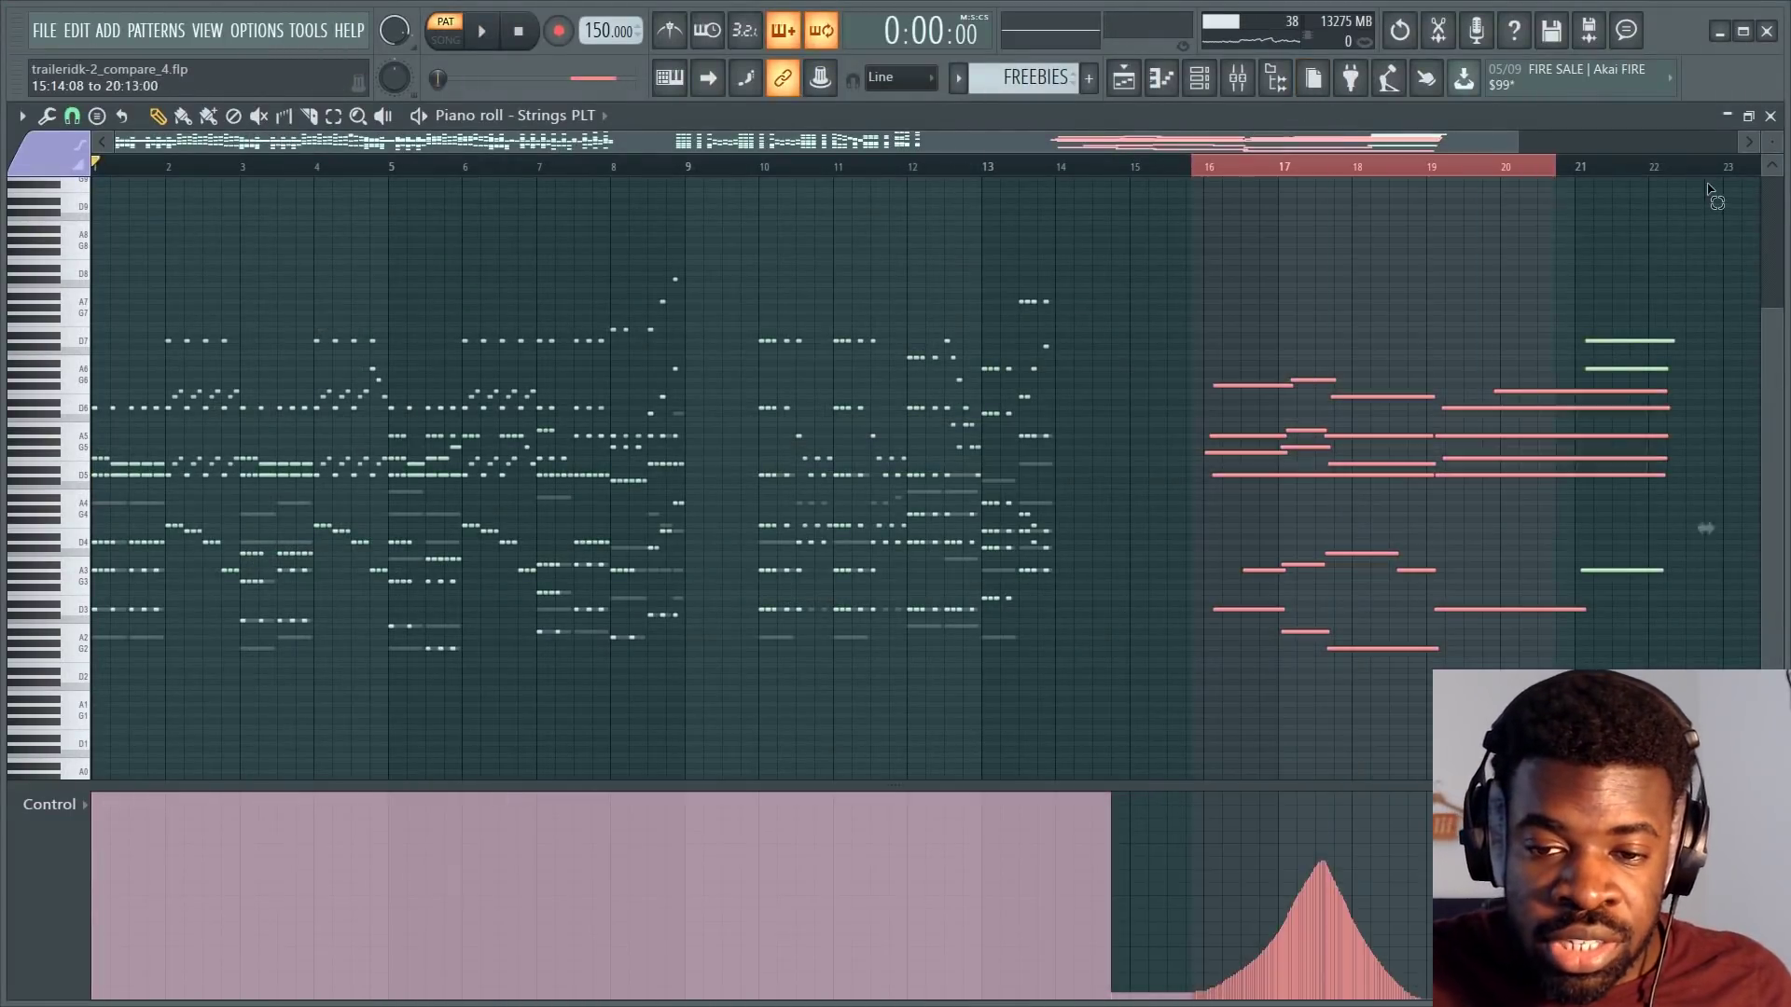
drag(1709, 186, 1729, 187)
key(space)
scroll(1087, 380, up, 3)
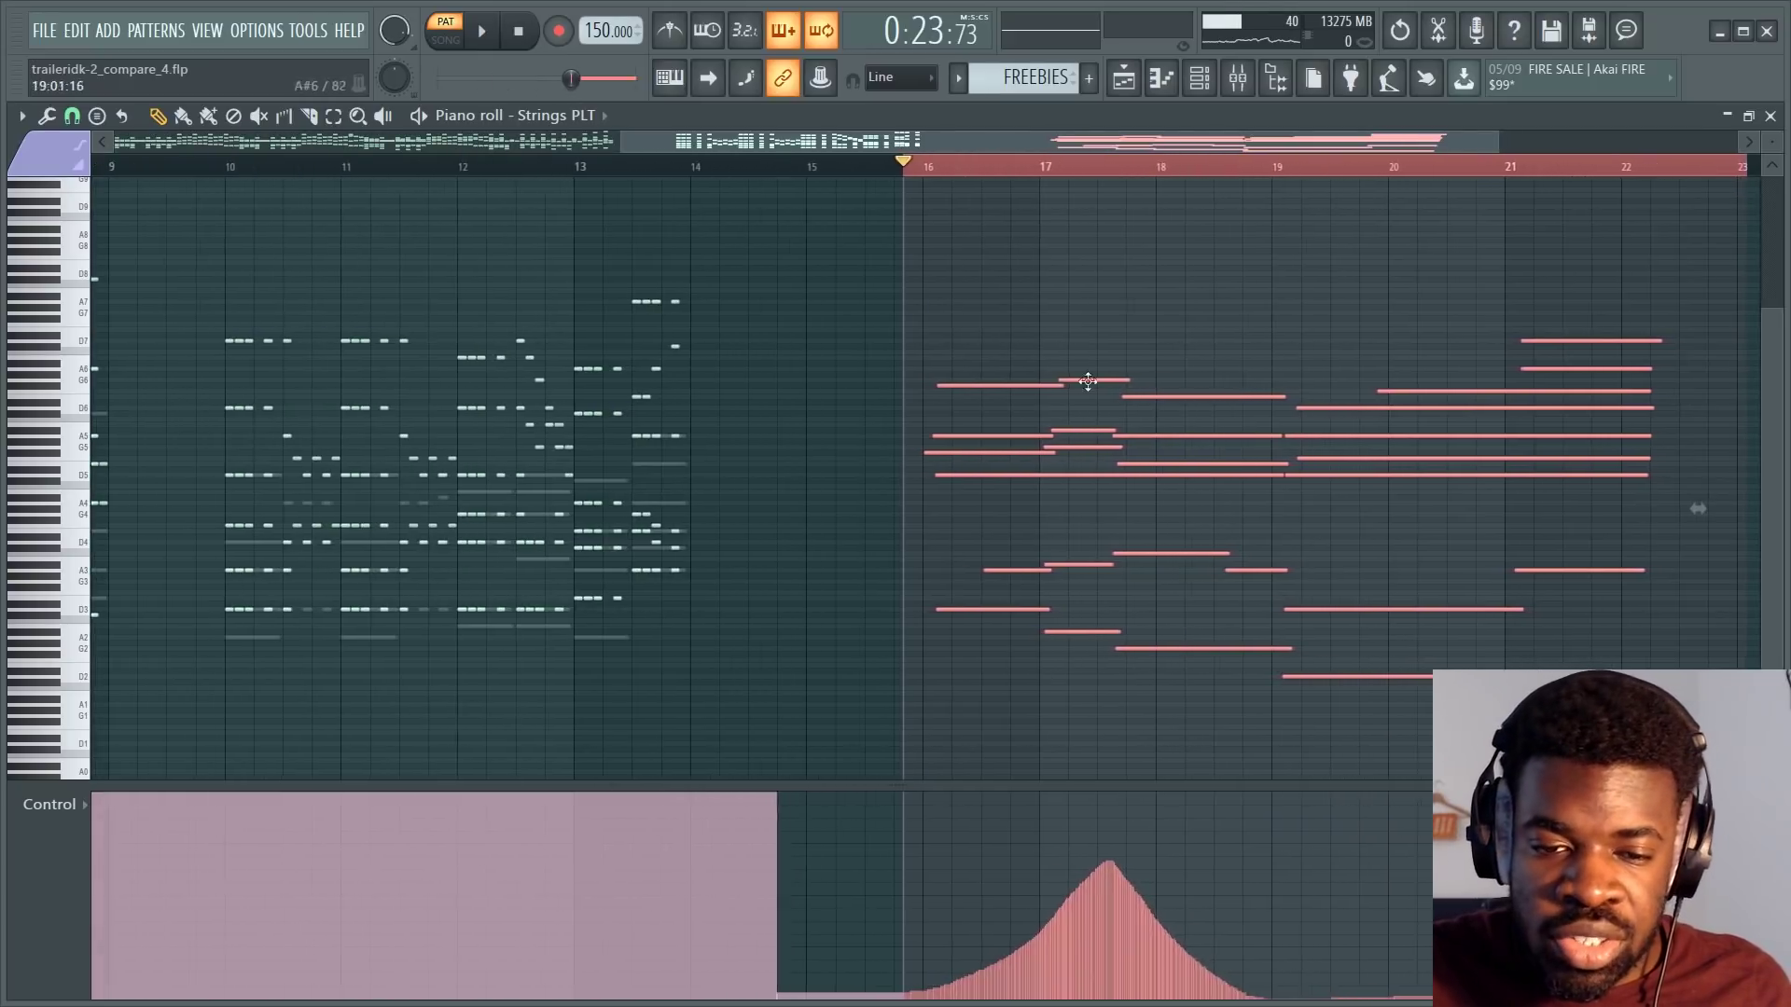
Time-select bars 16–22 and select the long notes there, then deselect them.
drag(919, 174, 1687, 184)
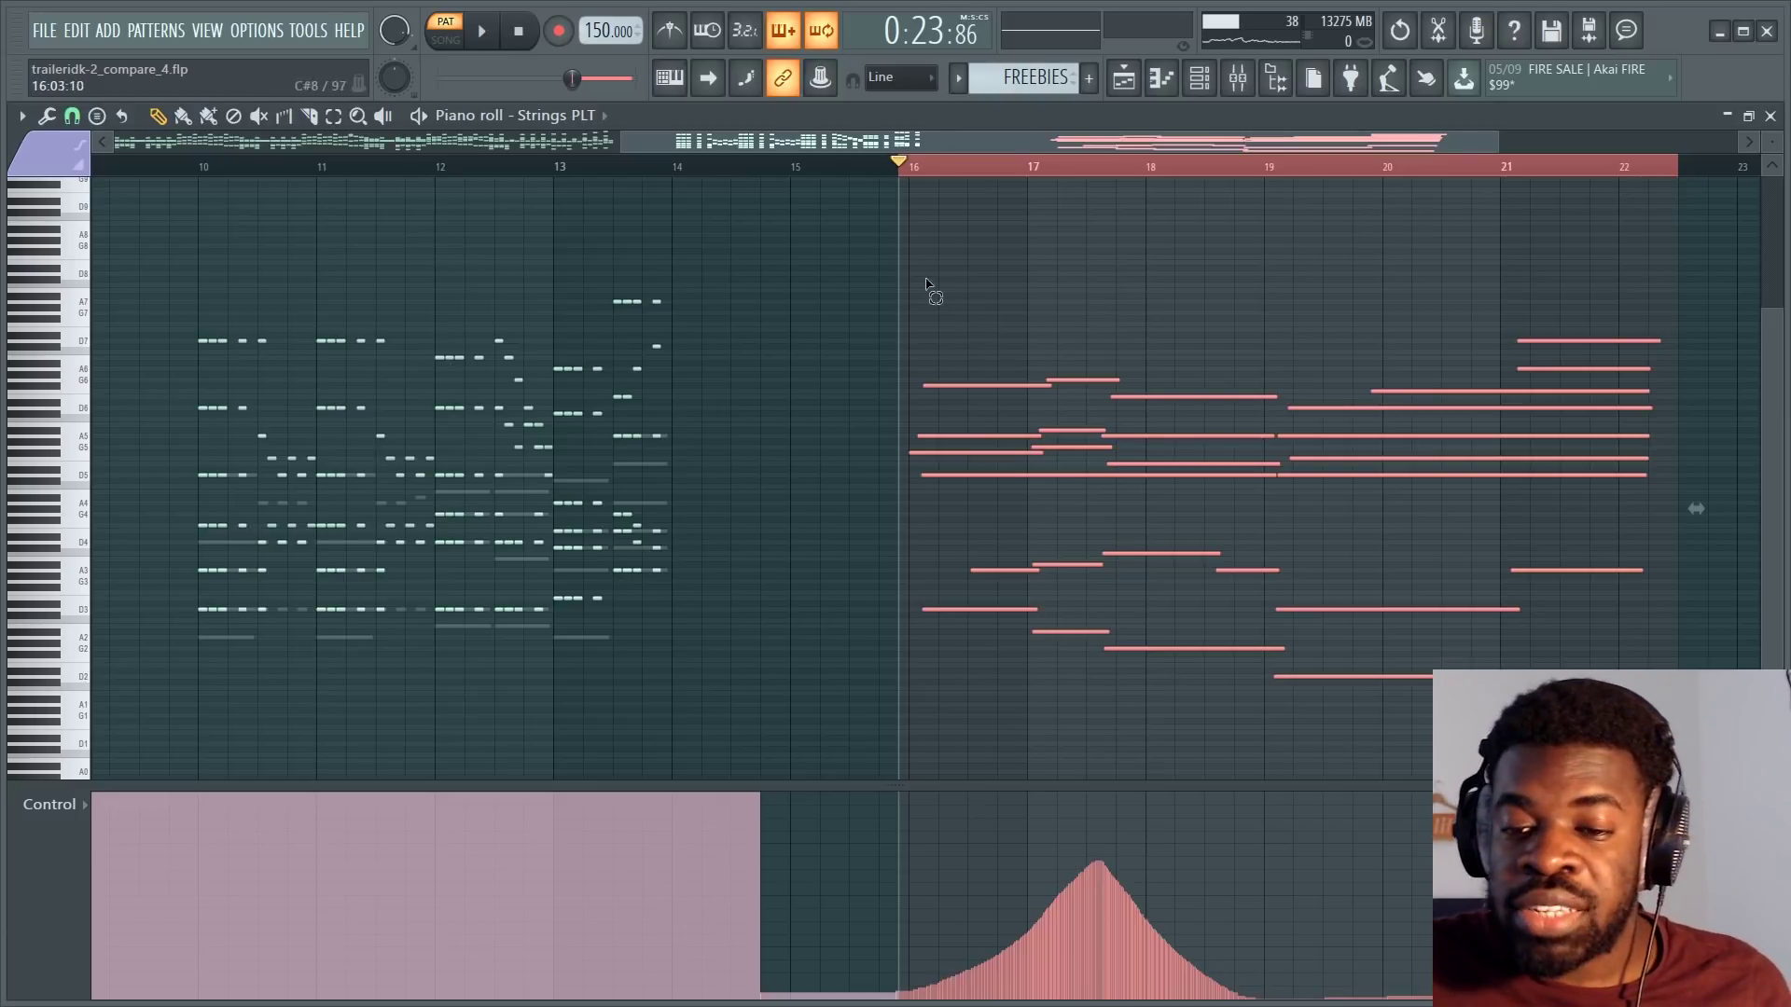
drag(926, 285, 1654, 729)
click(1037, 178)
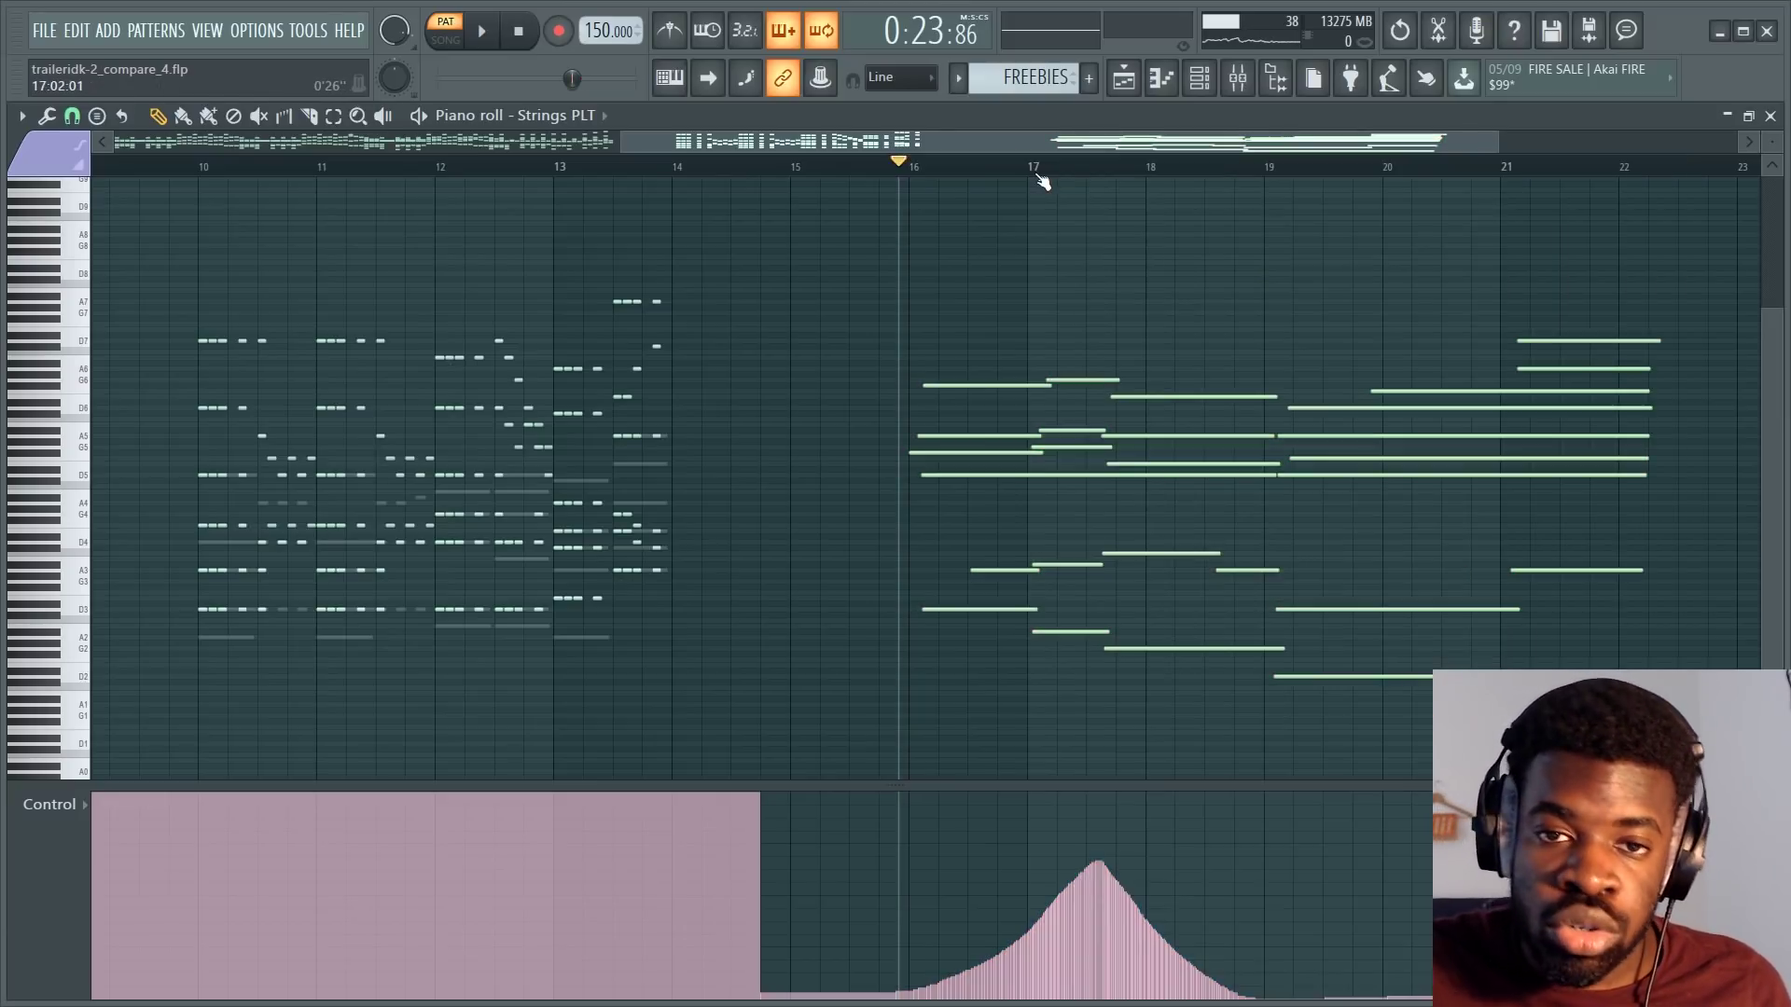
drag(901, 176, 1702, 202)
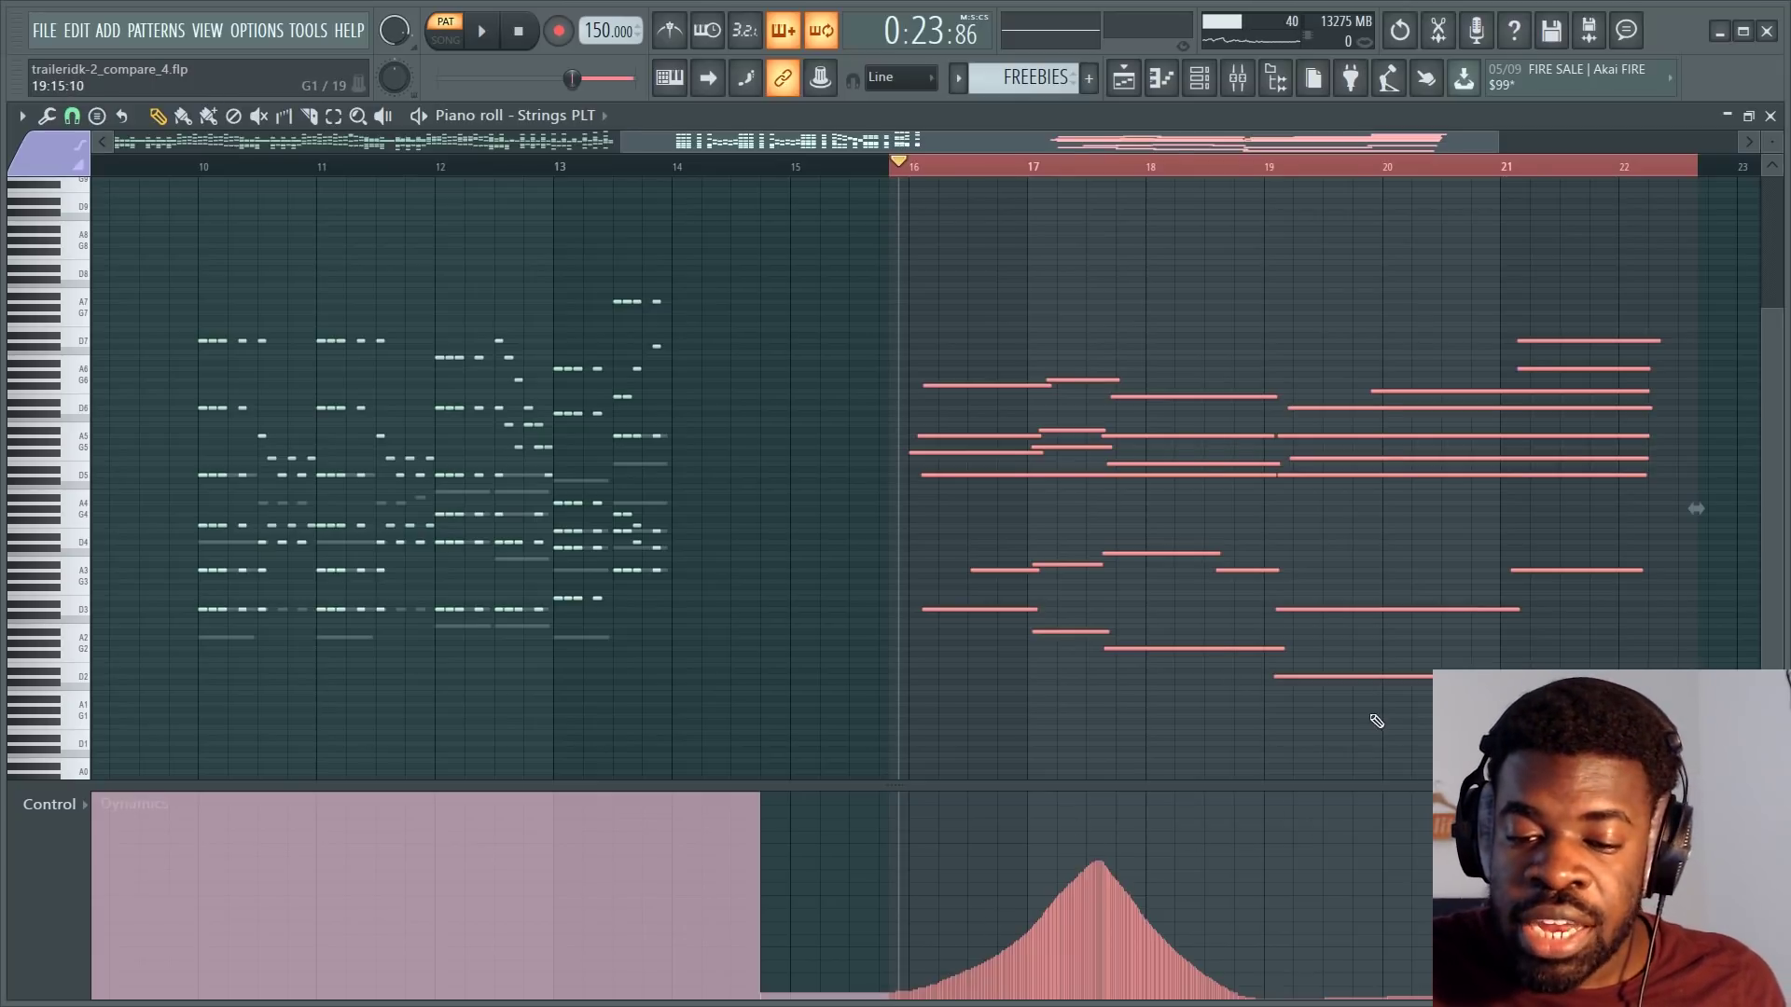
scroll(1367, 726, down, 5)
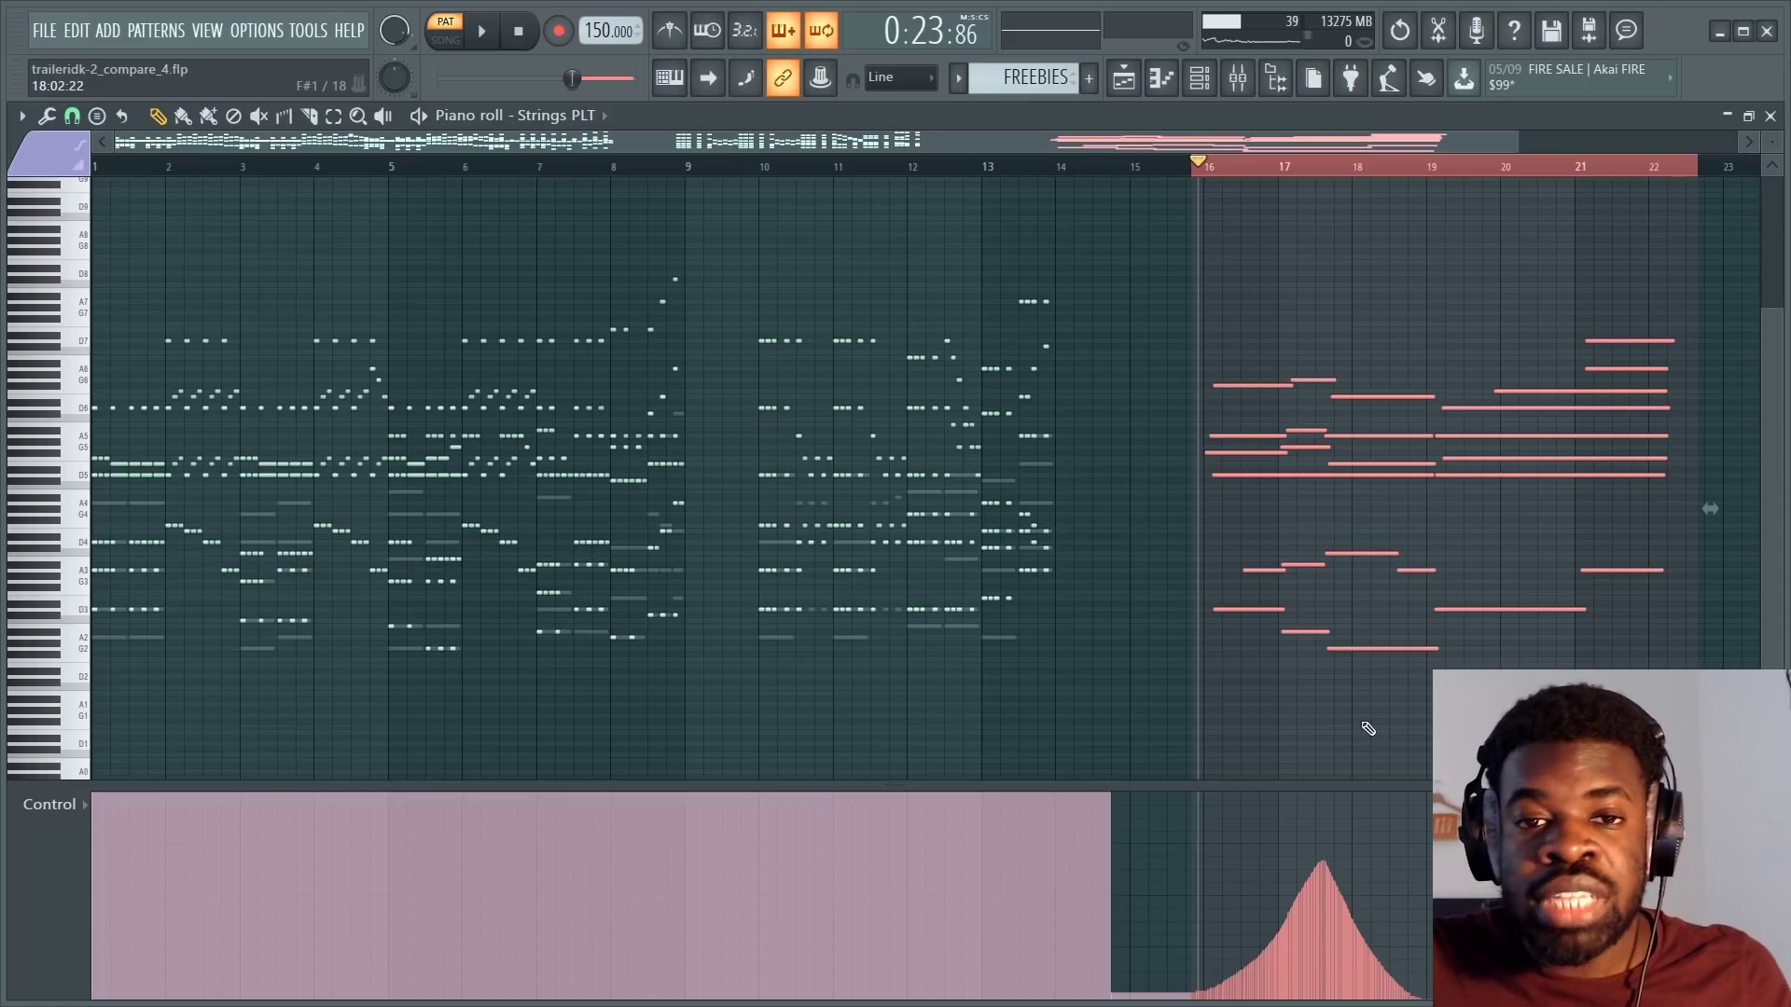
click(1115, 175)
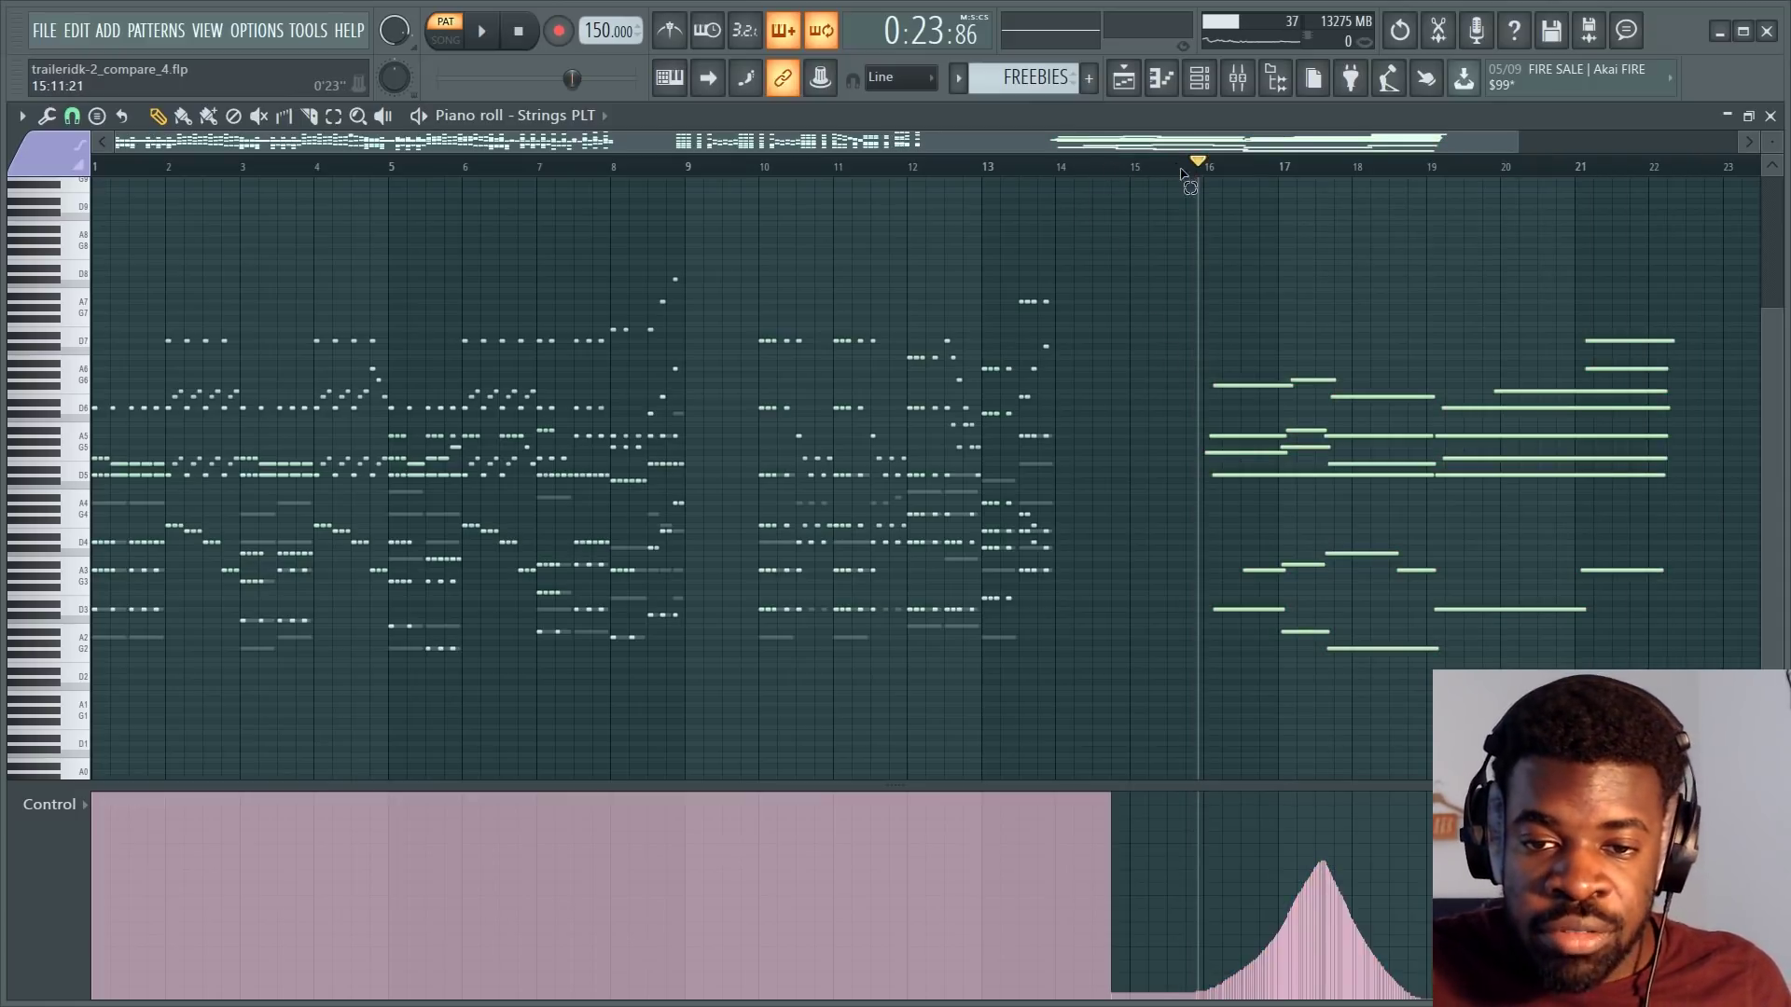
Clear the time selection, rewind to the start, and show the channel rack over the notes.
drag(1181, 175, 1703, 173)
click(1140, 166)
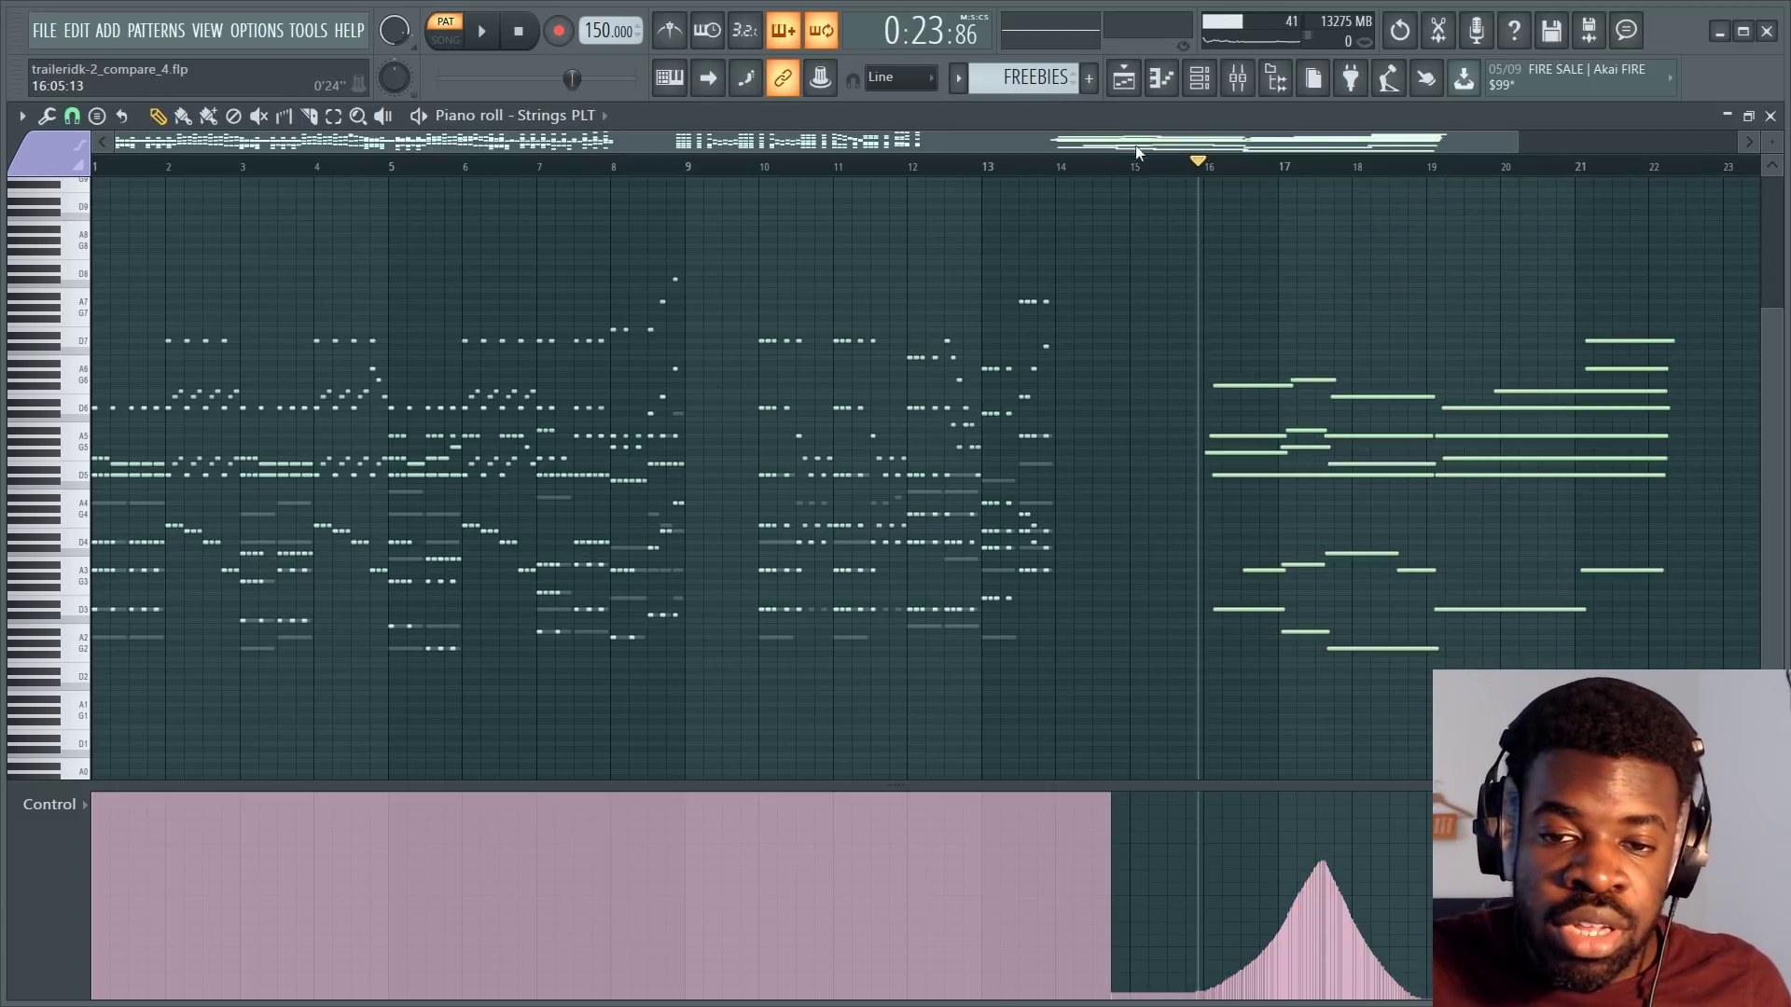
key(space)
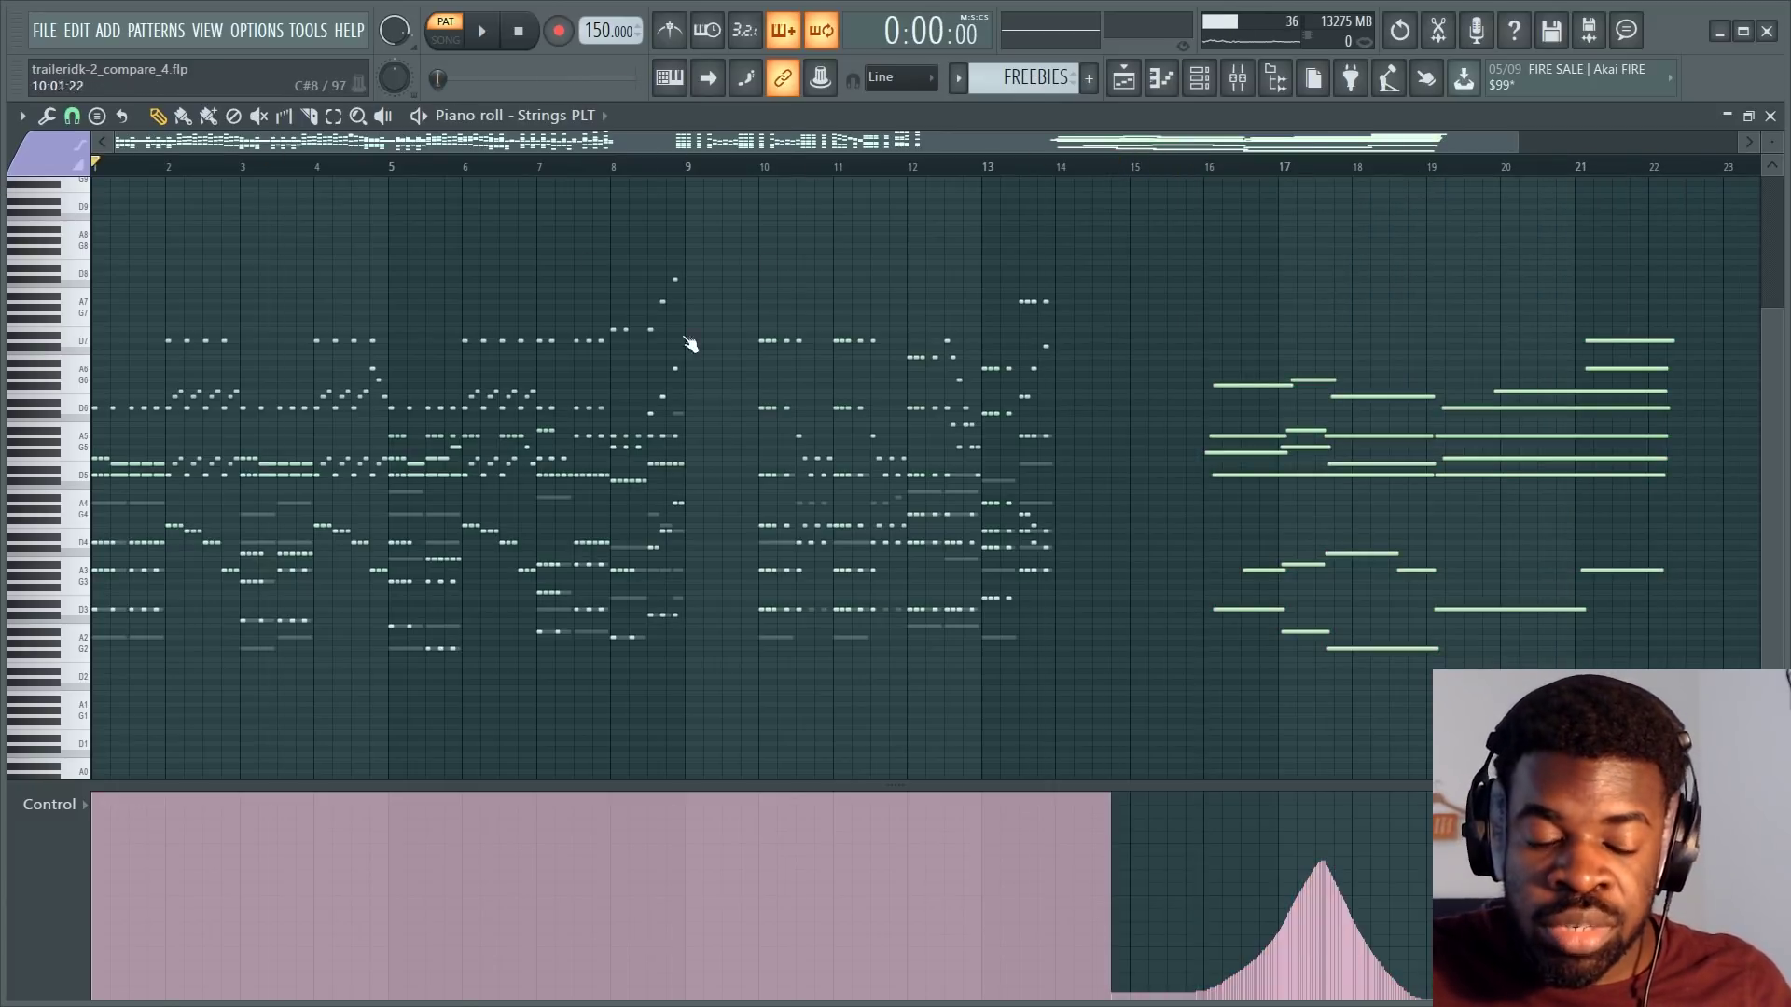
key(F6)
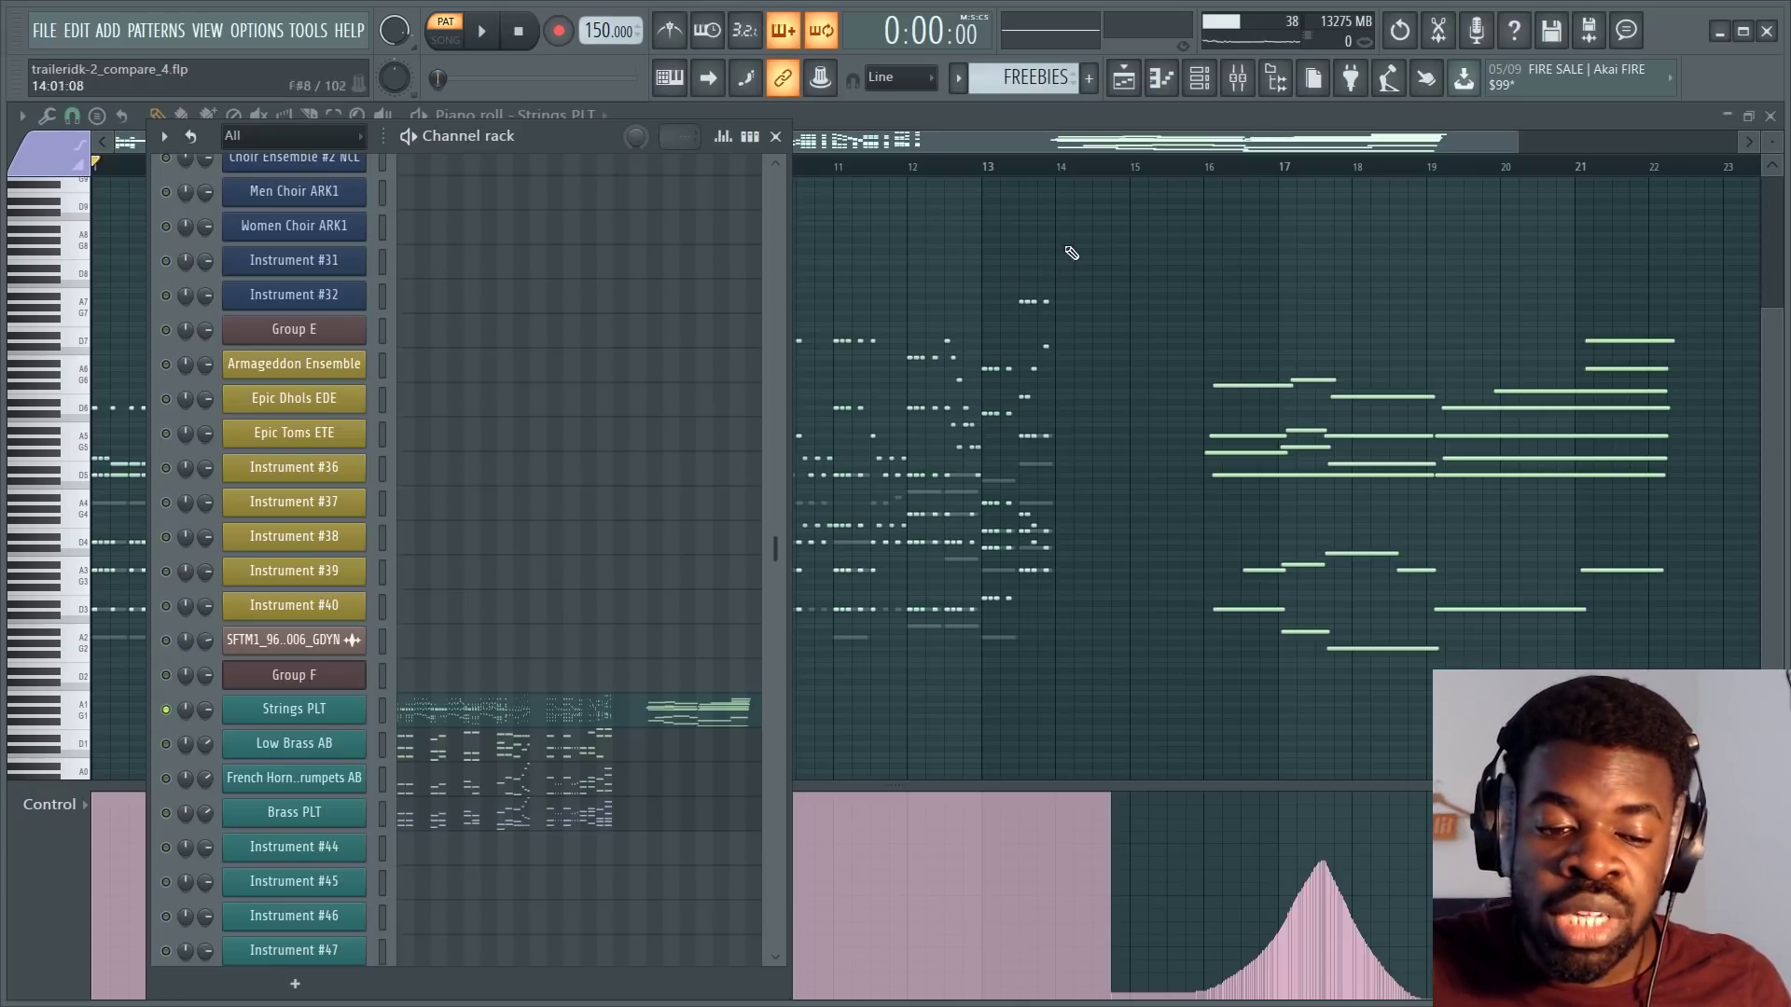
Play and stop the Strings PLT part in the piano roll.
key(F6)
key(space)
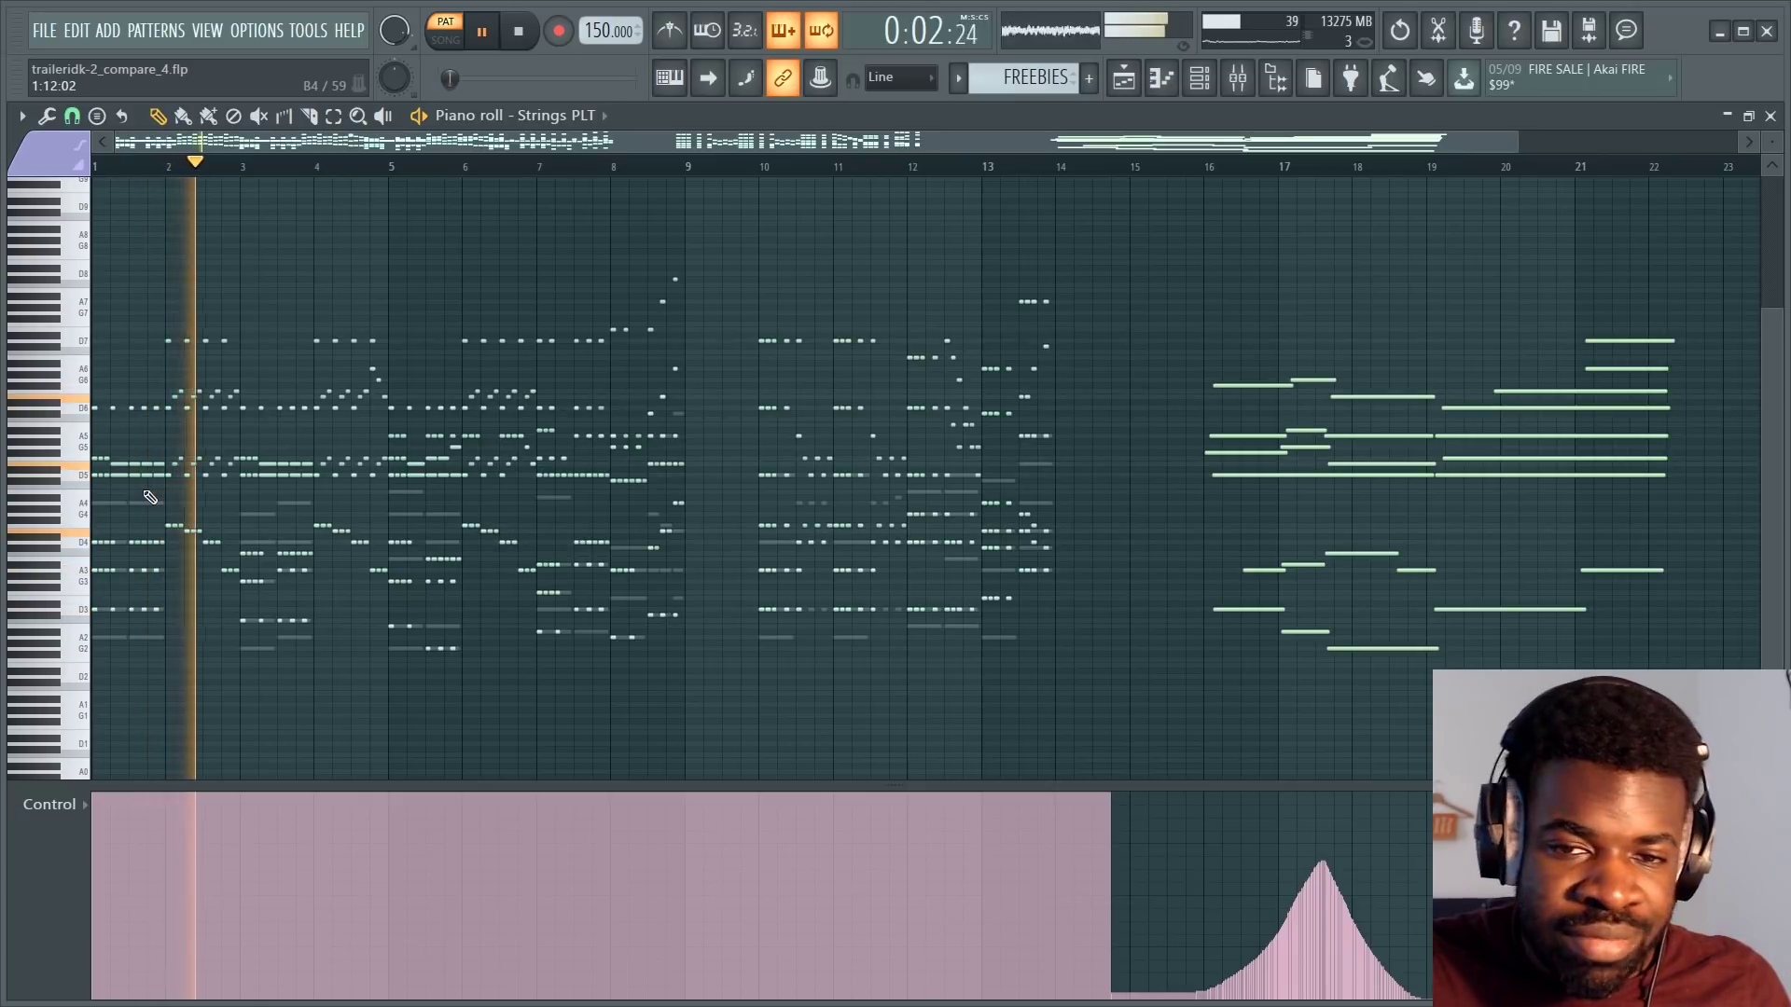
key(space)
Audition the Low Brass AB and French Horns channels and view the French Horns + Trumpets AB notes.
key(F6)
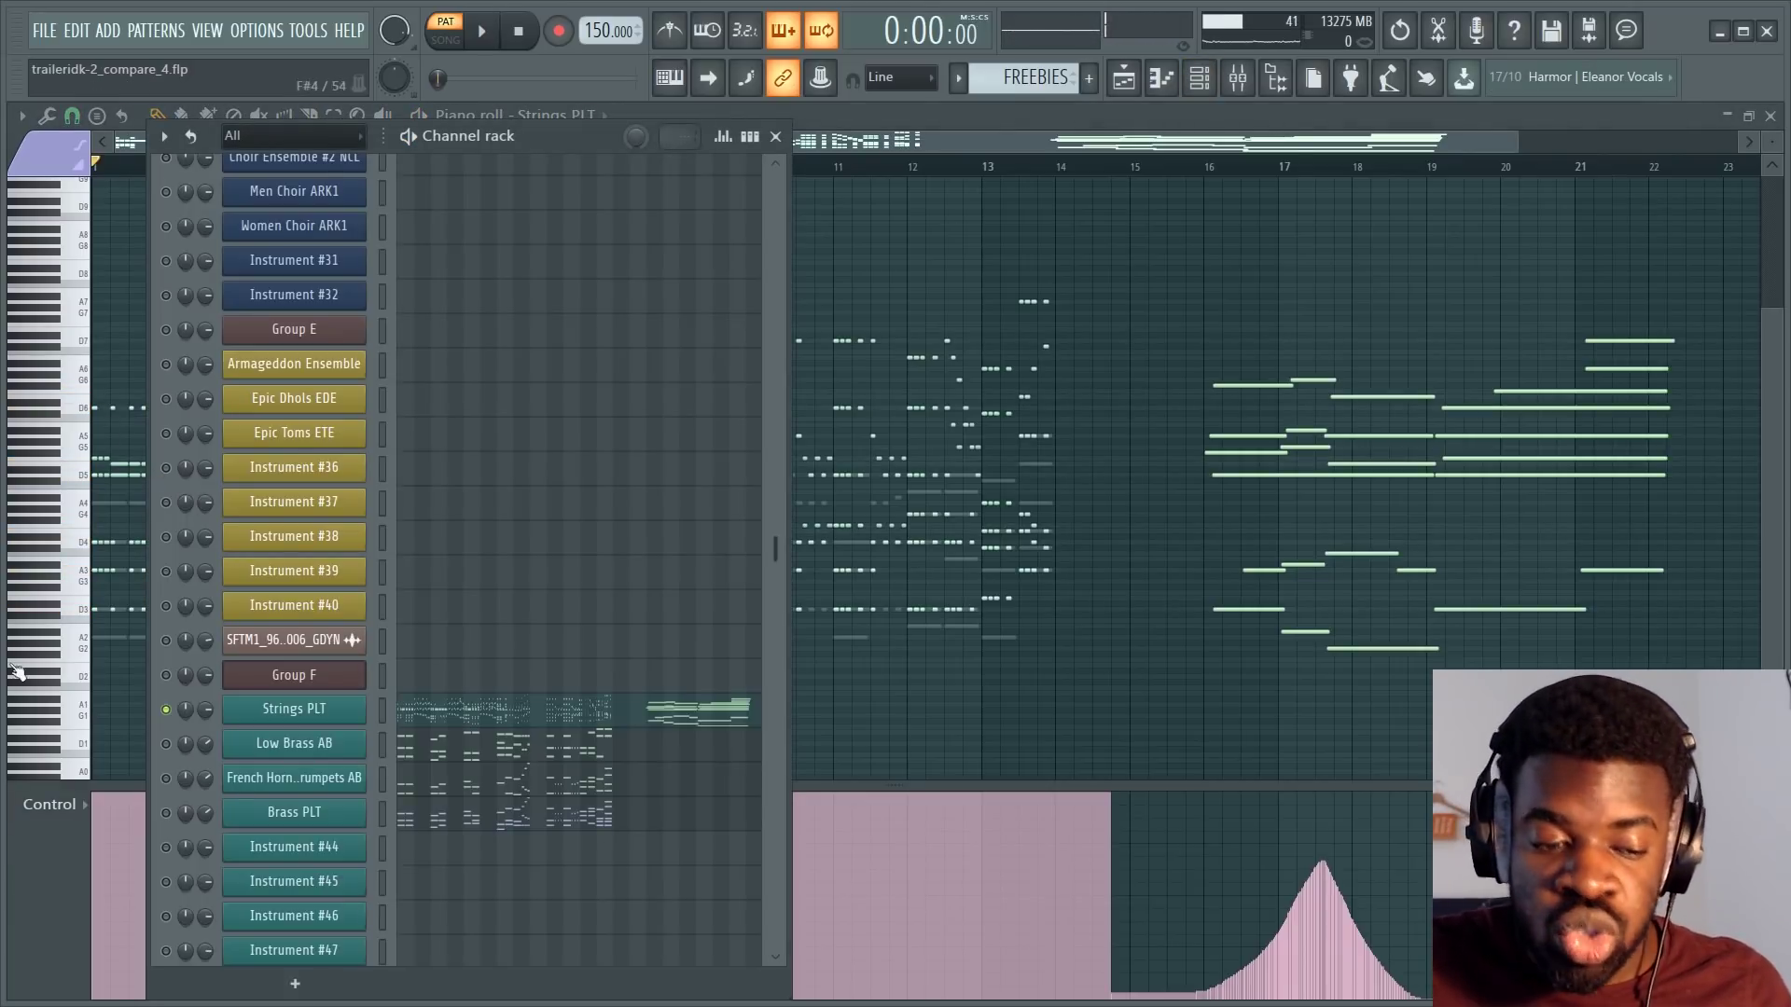
drag(166, 743, 166, 778)
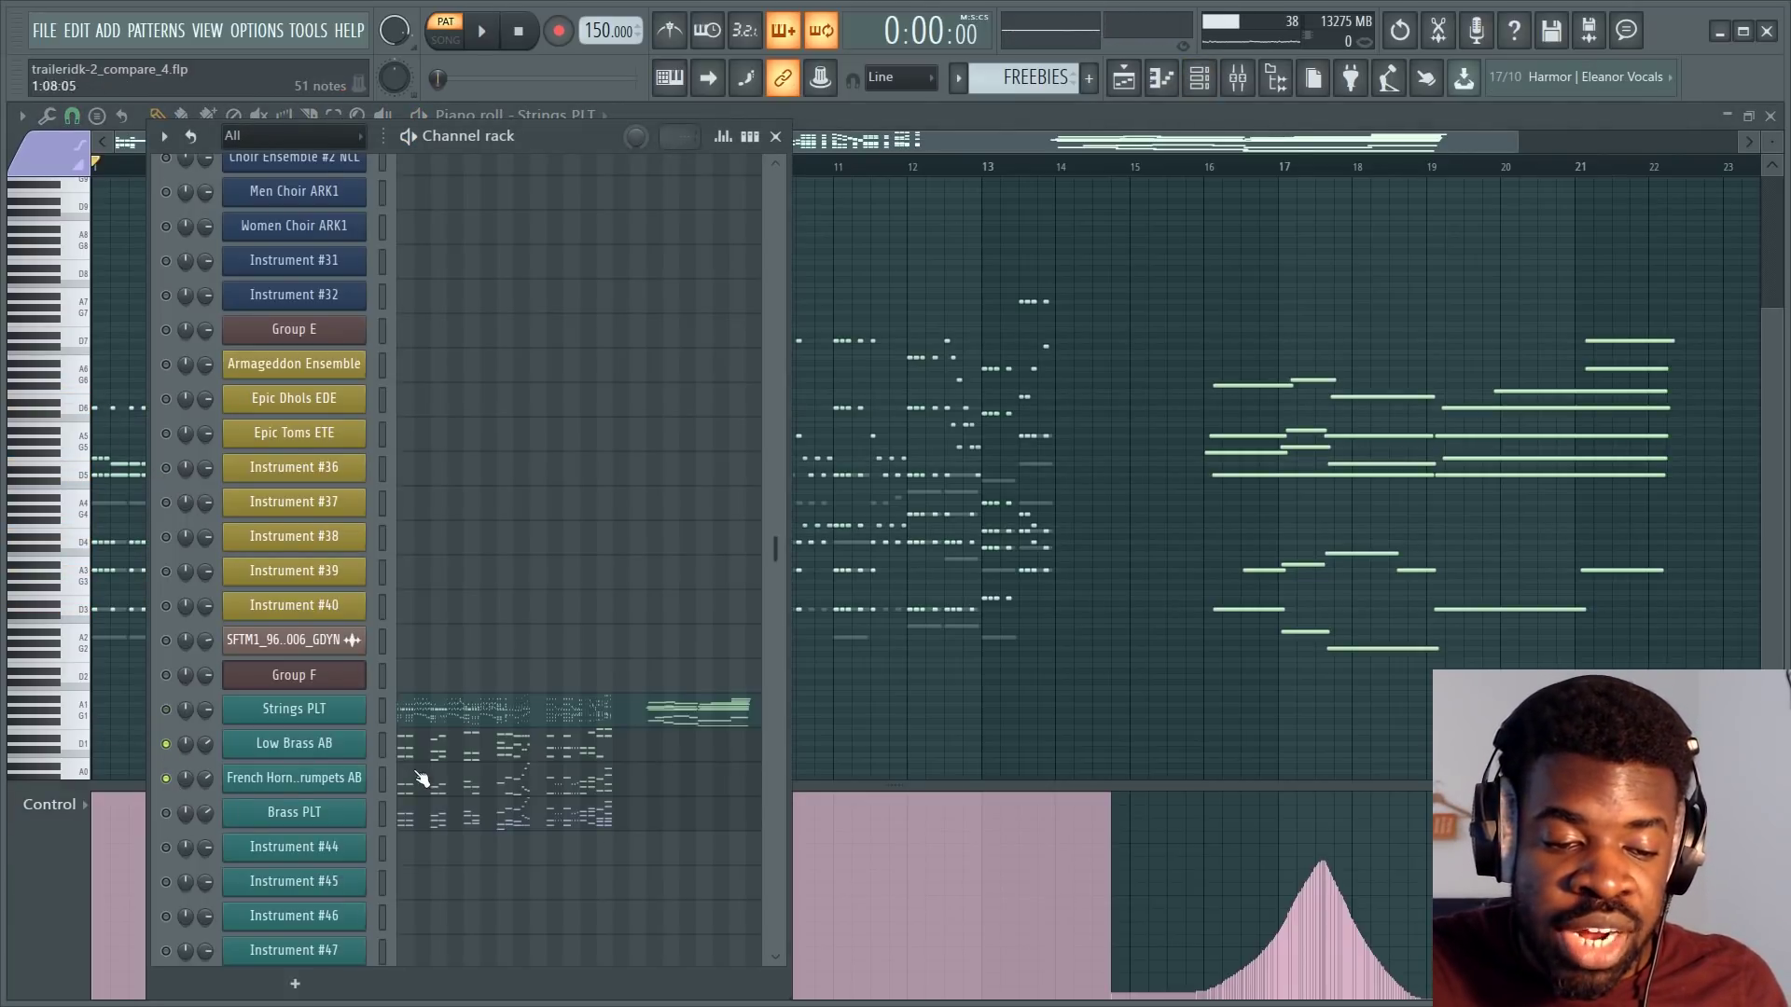
key(space)
click(459, 798)
key(space)
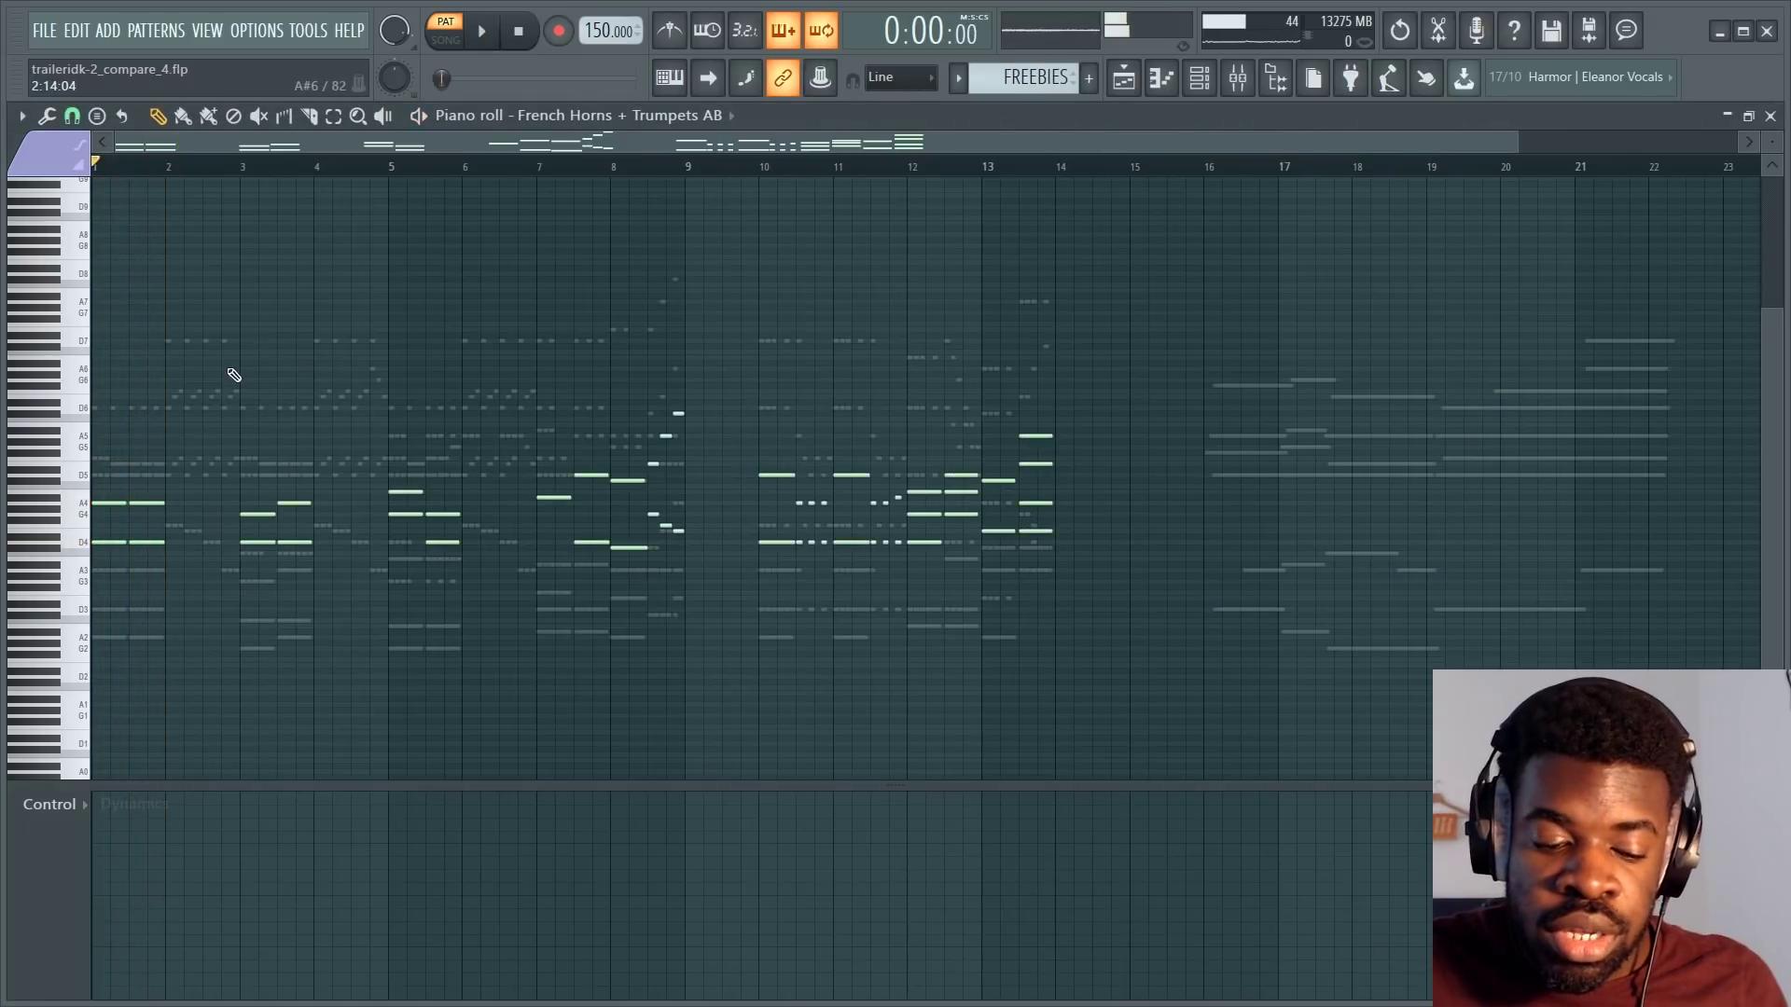
Unmute all channels, open the Group F Kontakt window, then return to the playlist.
key(F5)
key(F5)
key(F6)
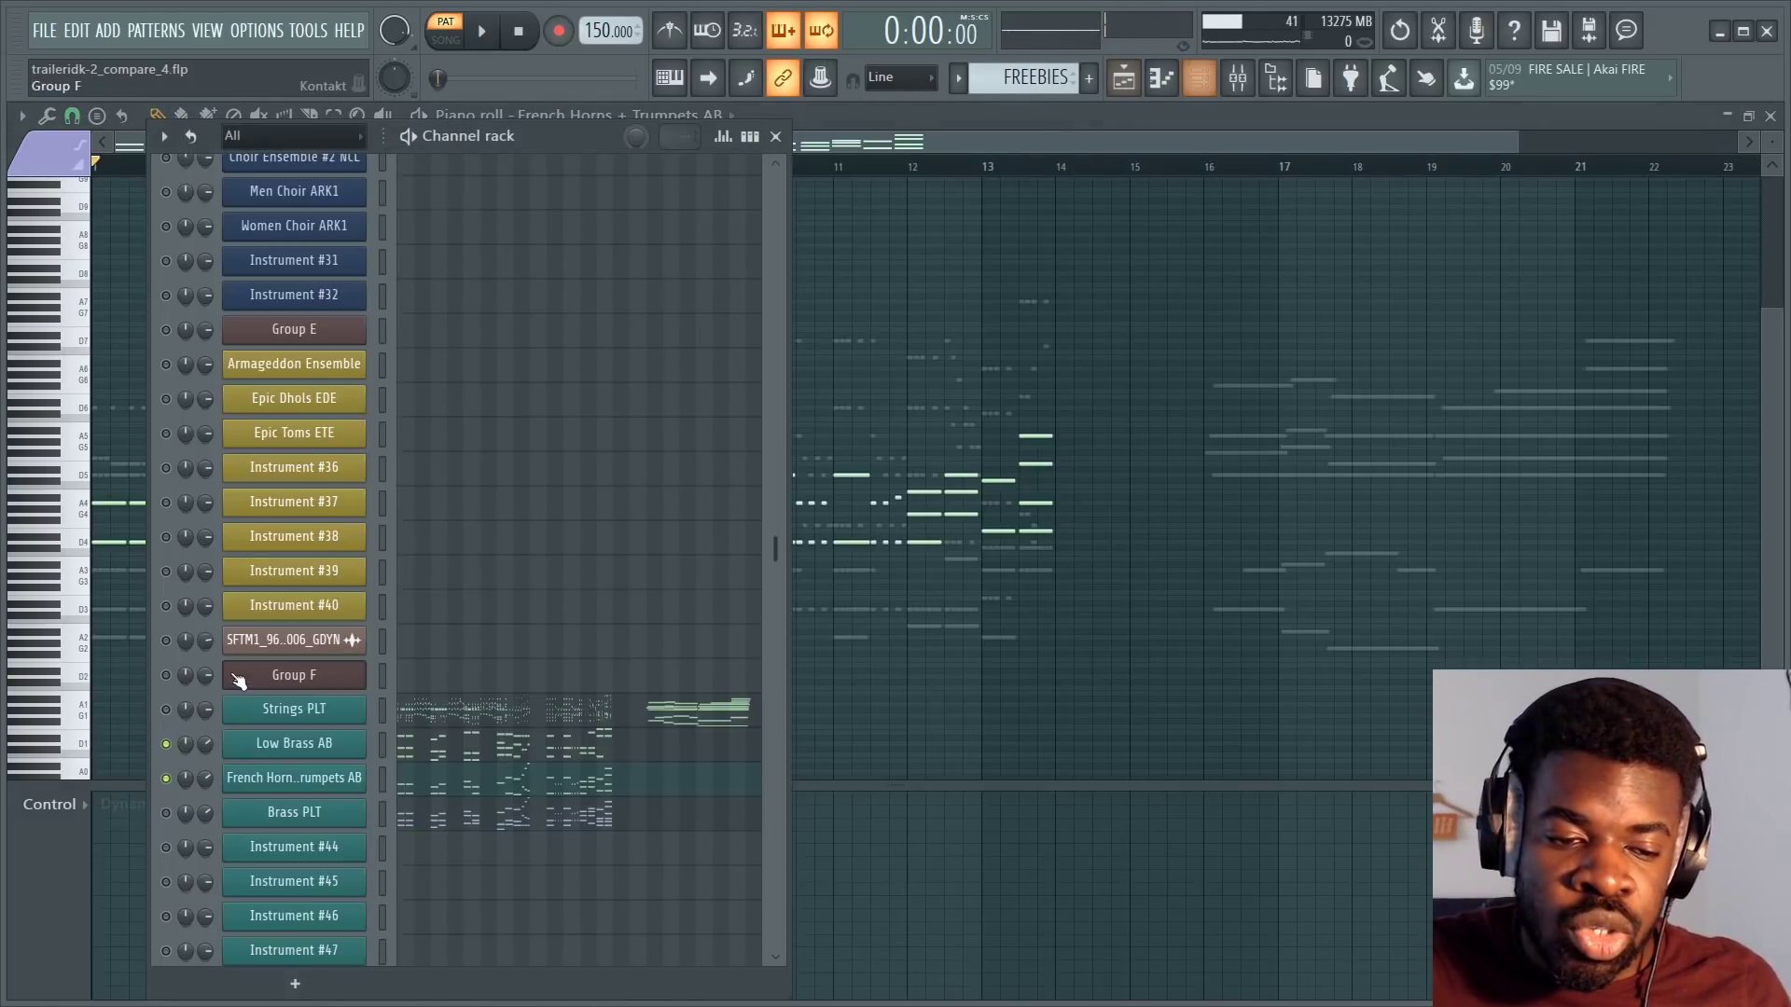
click(166, 812)
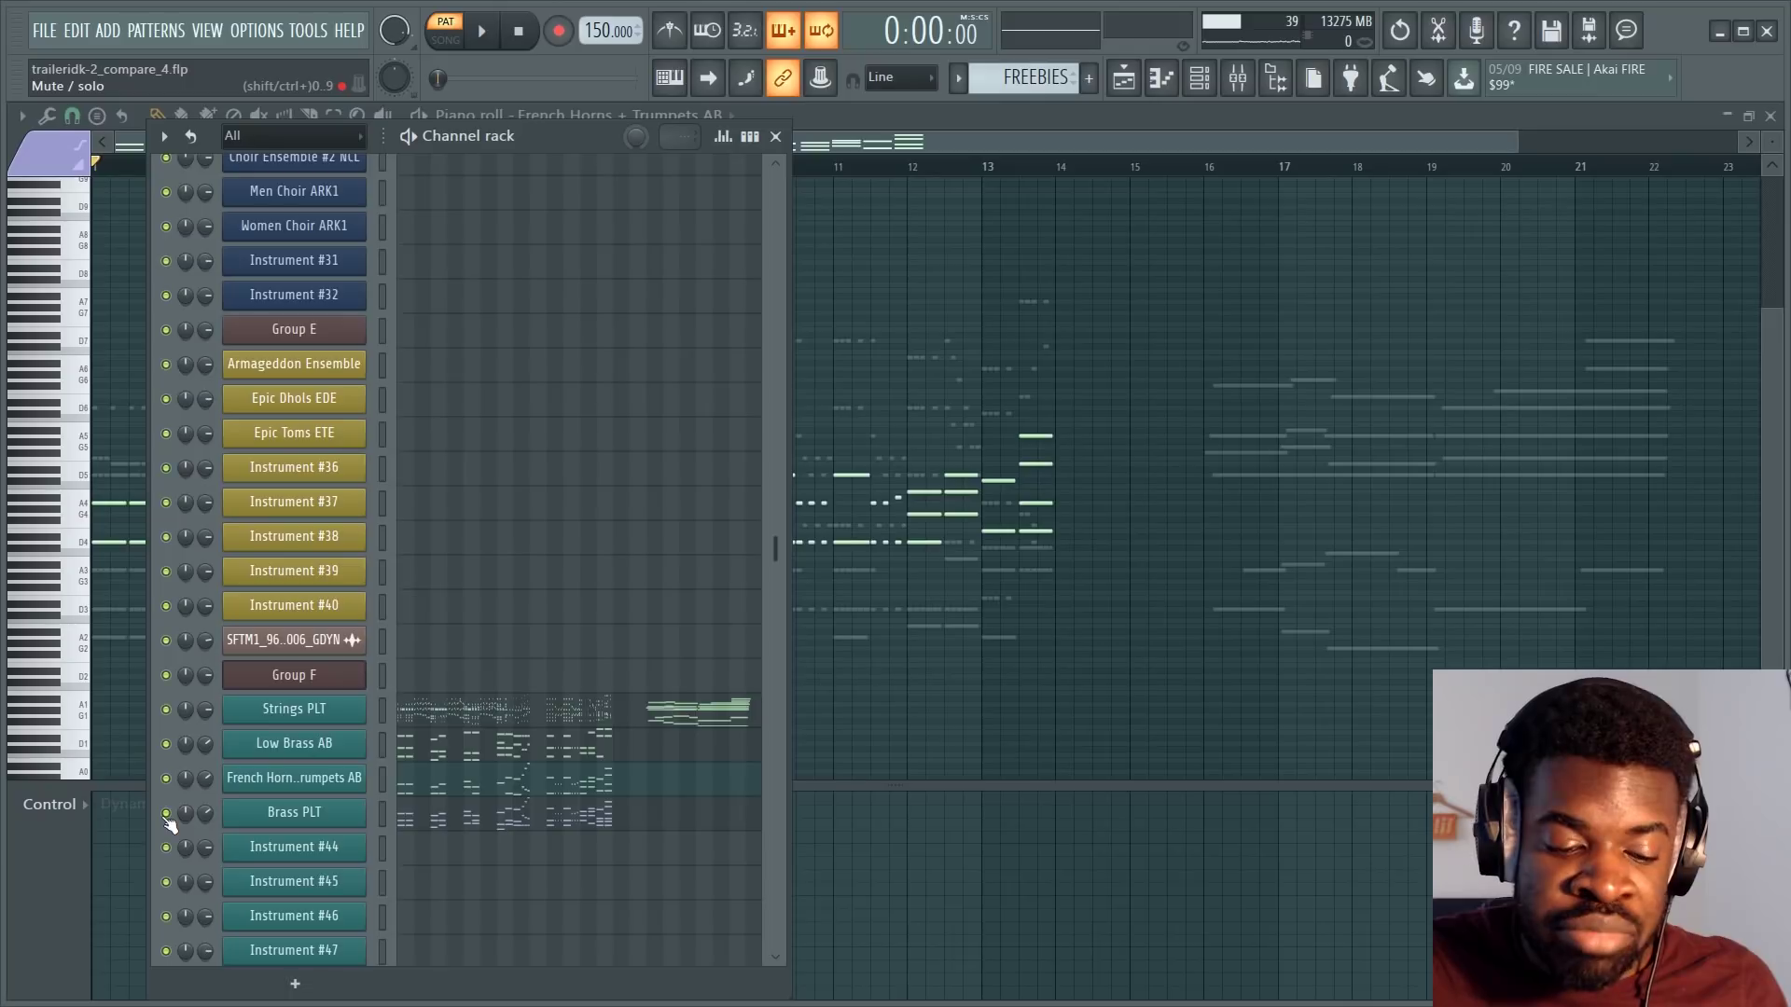
key(ctrl+a)
key(F5)
key(F5)
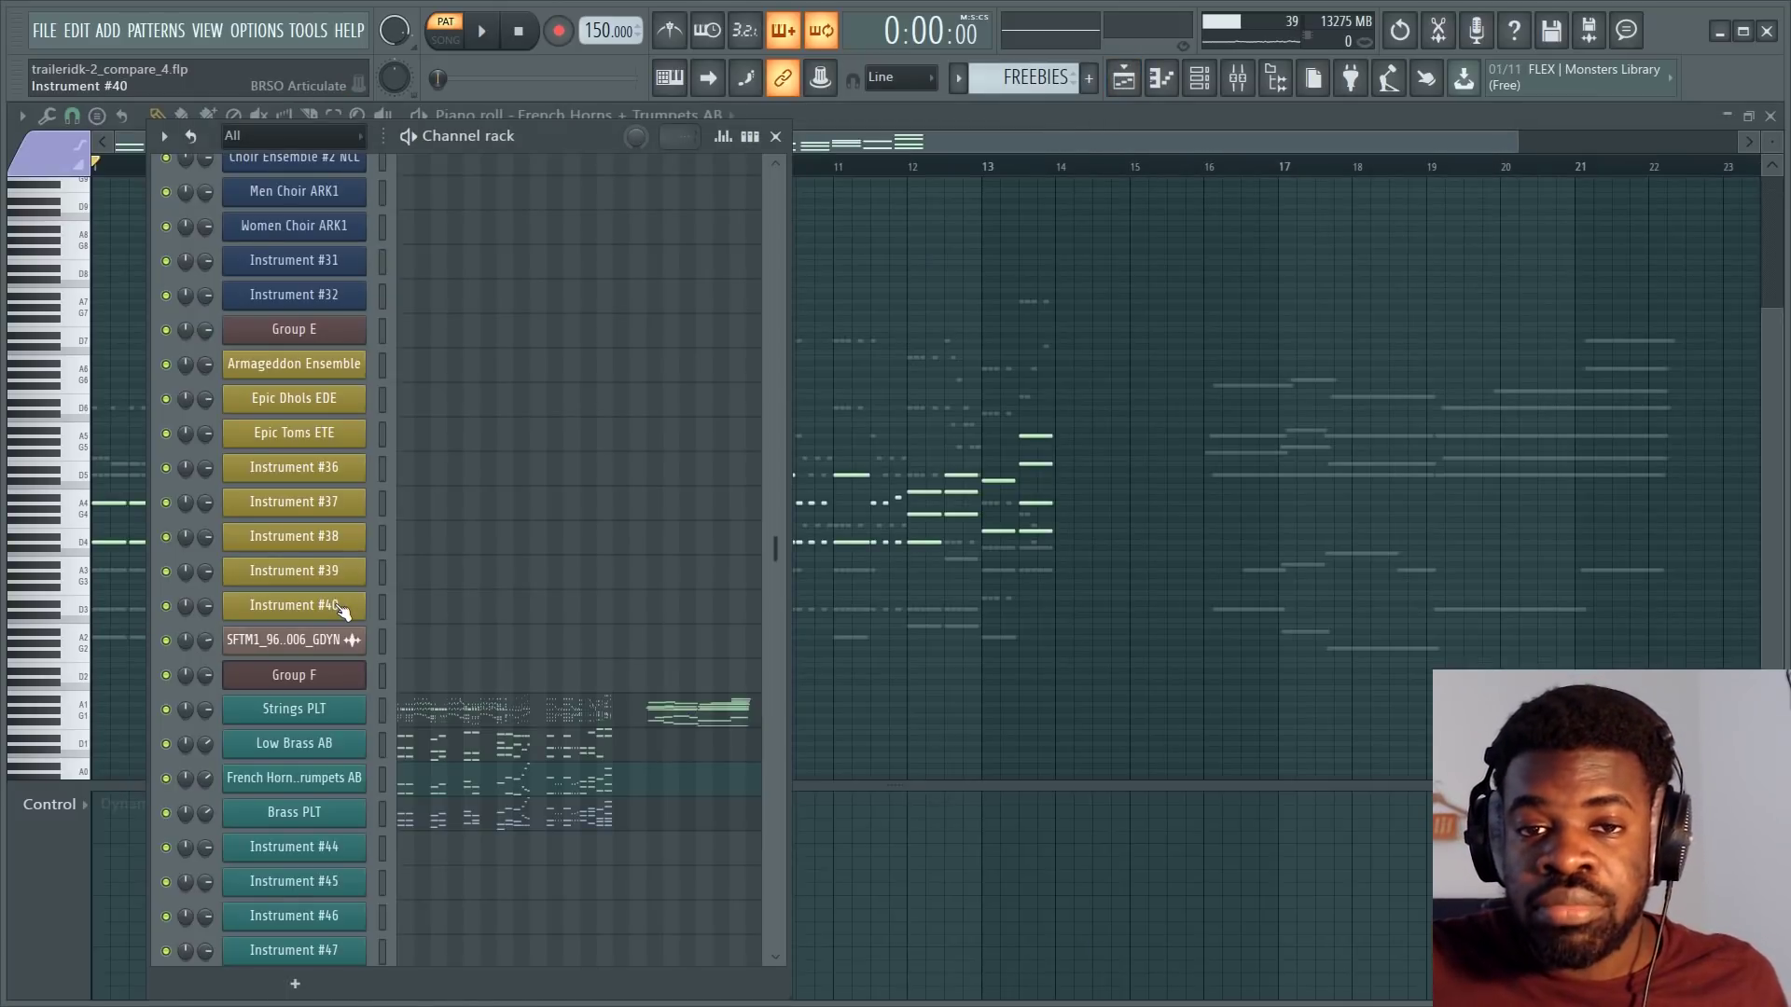
click(338, 607)
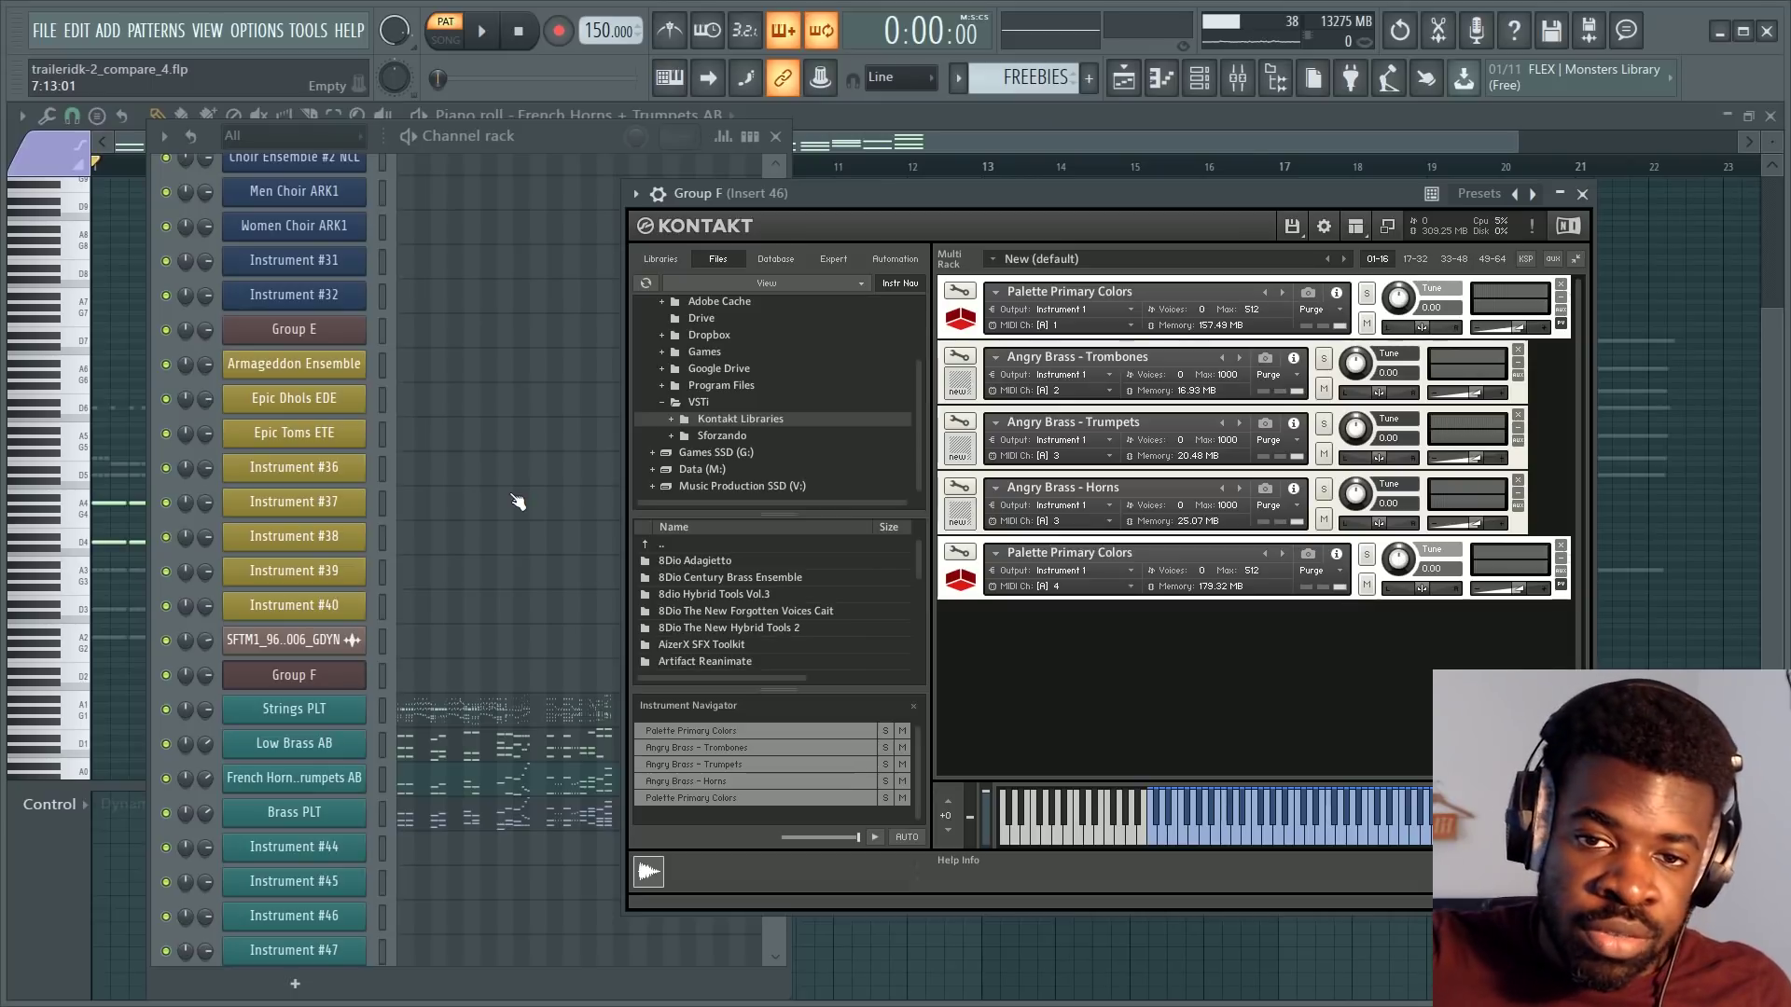
key(F5)
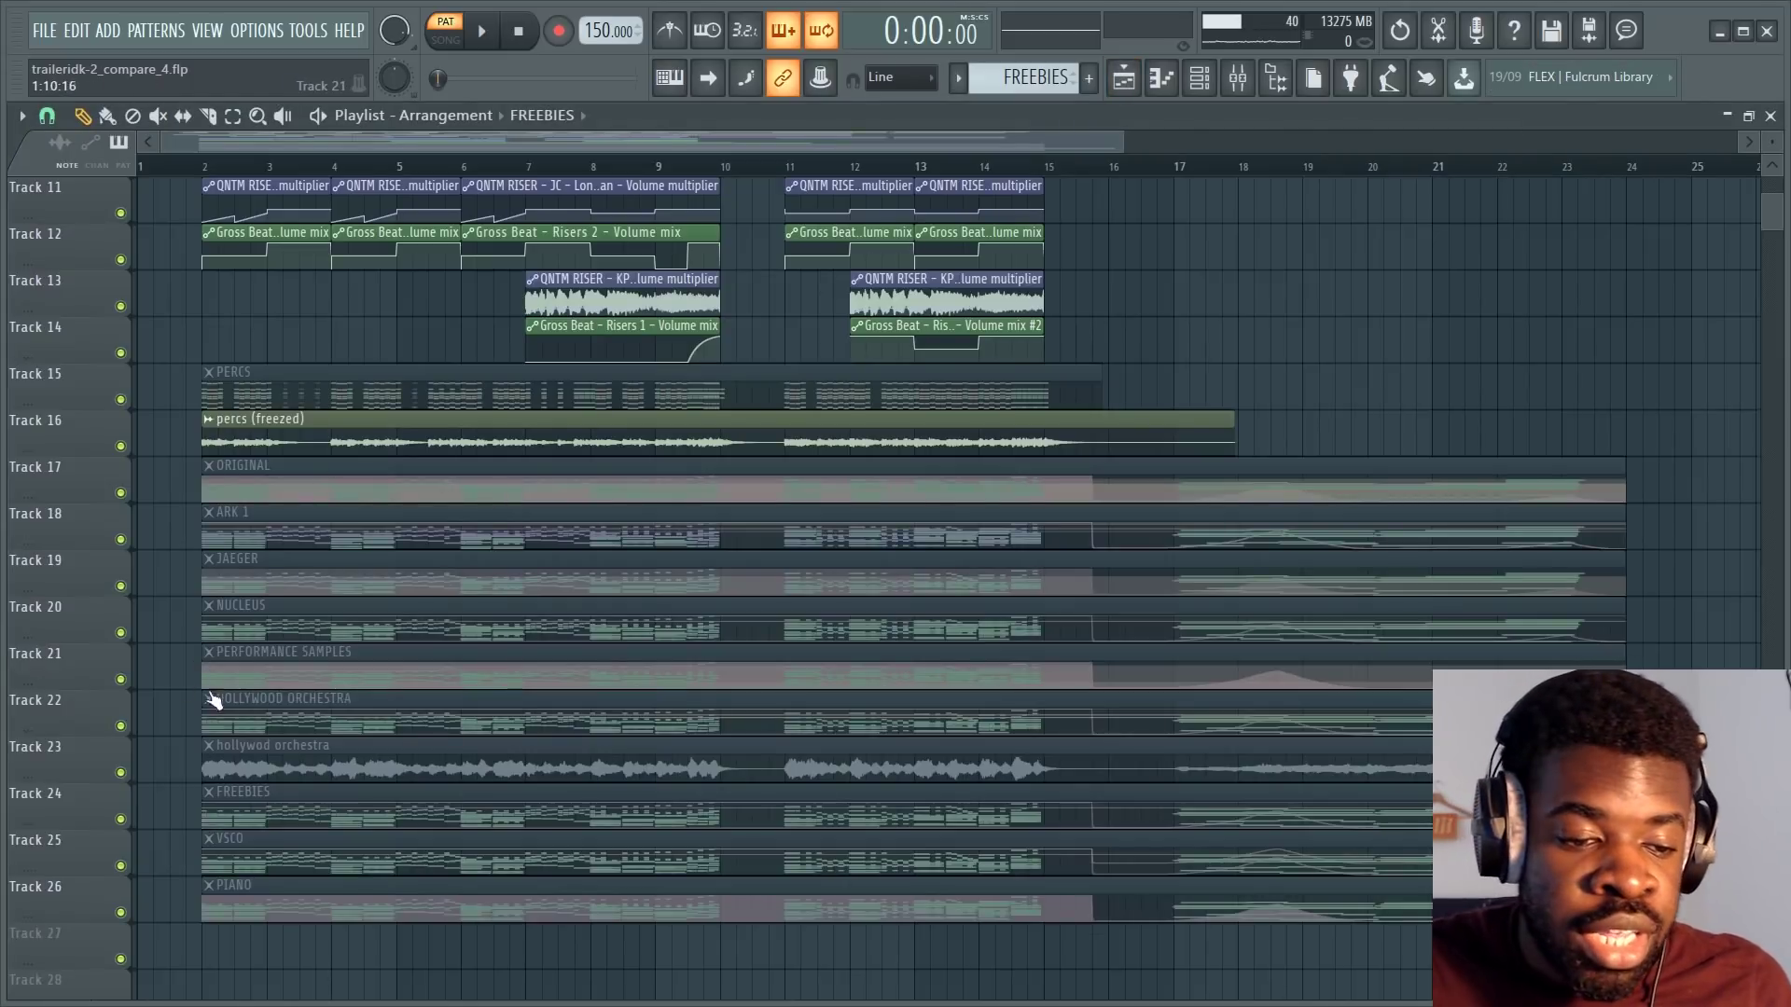
Open HOLLYWOOD ORCHESTRA's Basses Spic notes and shift the Hollywood Brass Play window left.
click(264, 727)
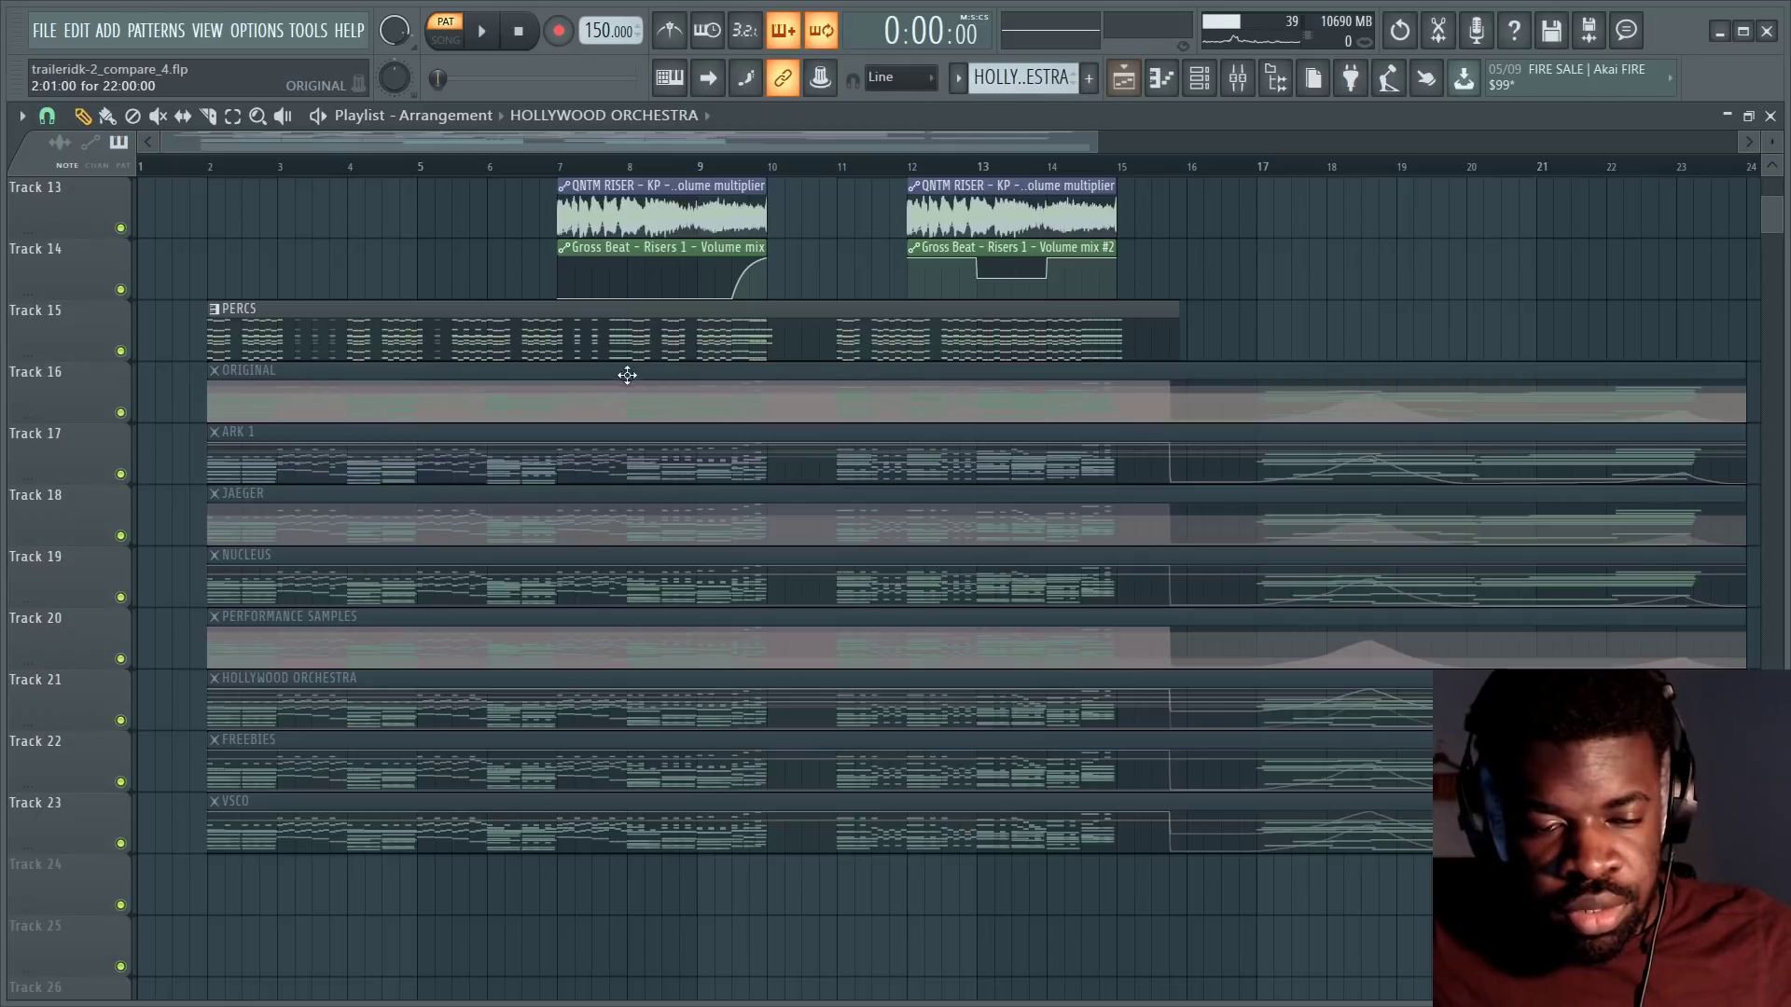
scroll(613, 499, up, 2)
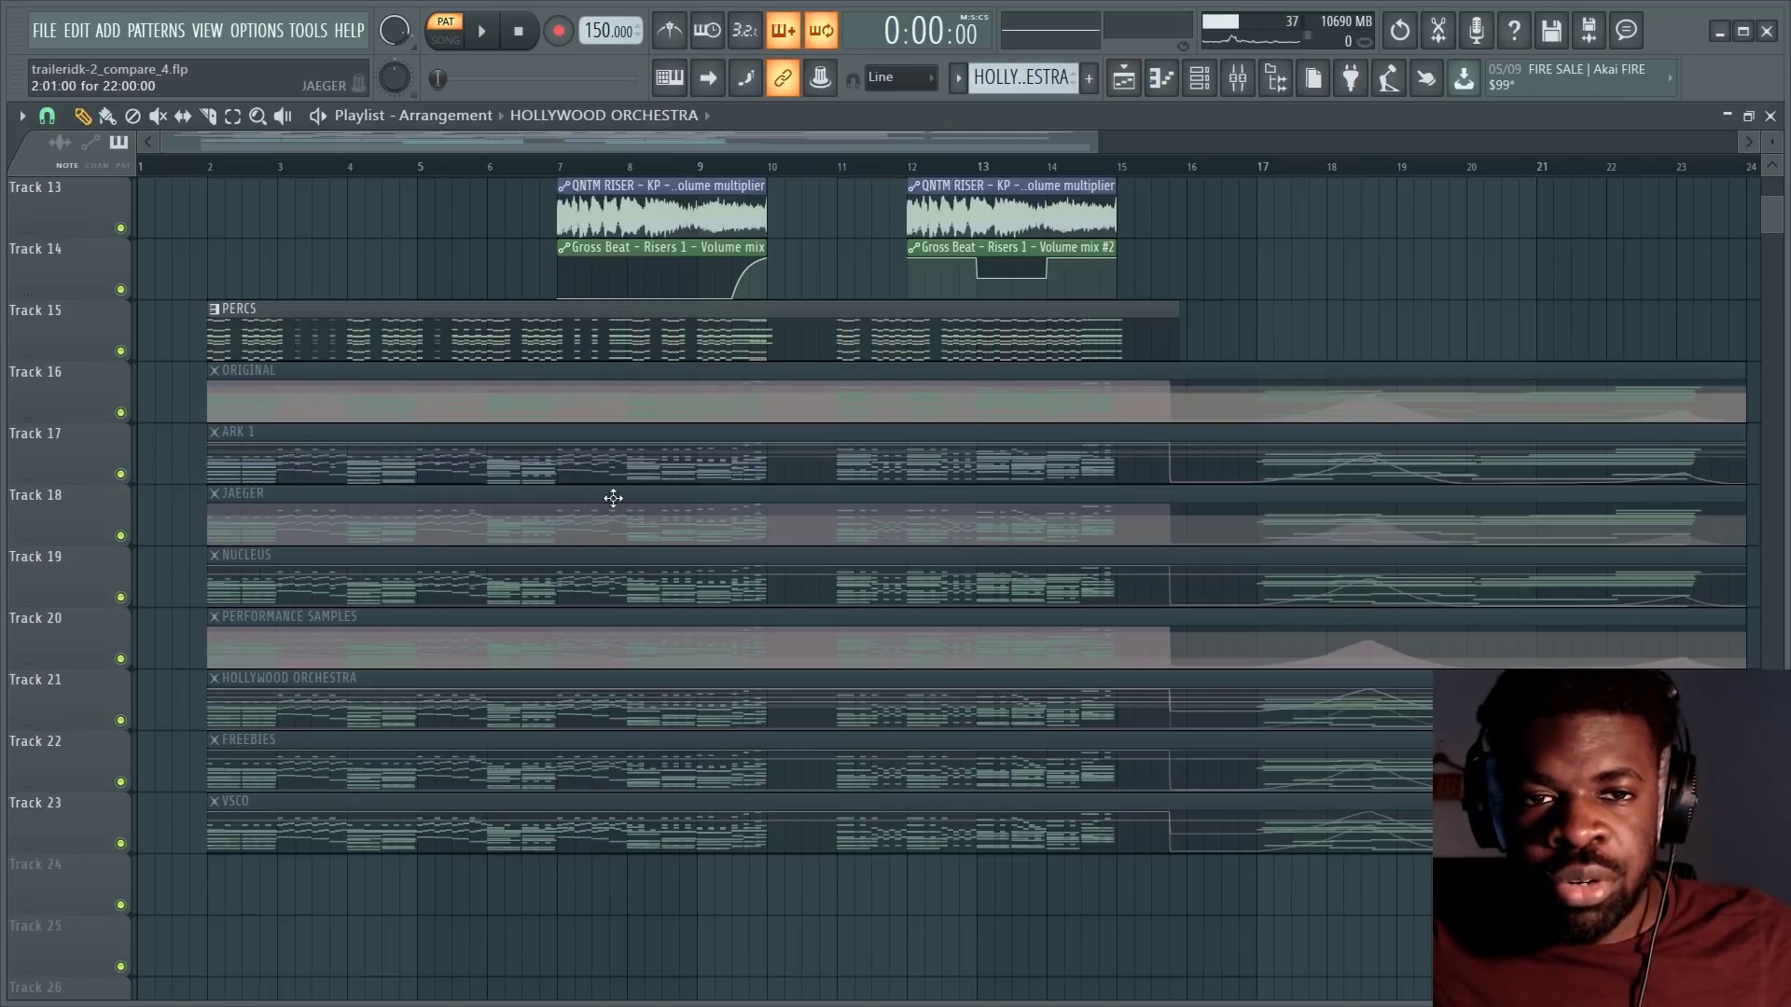
double_click(447, 720)
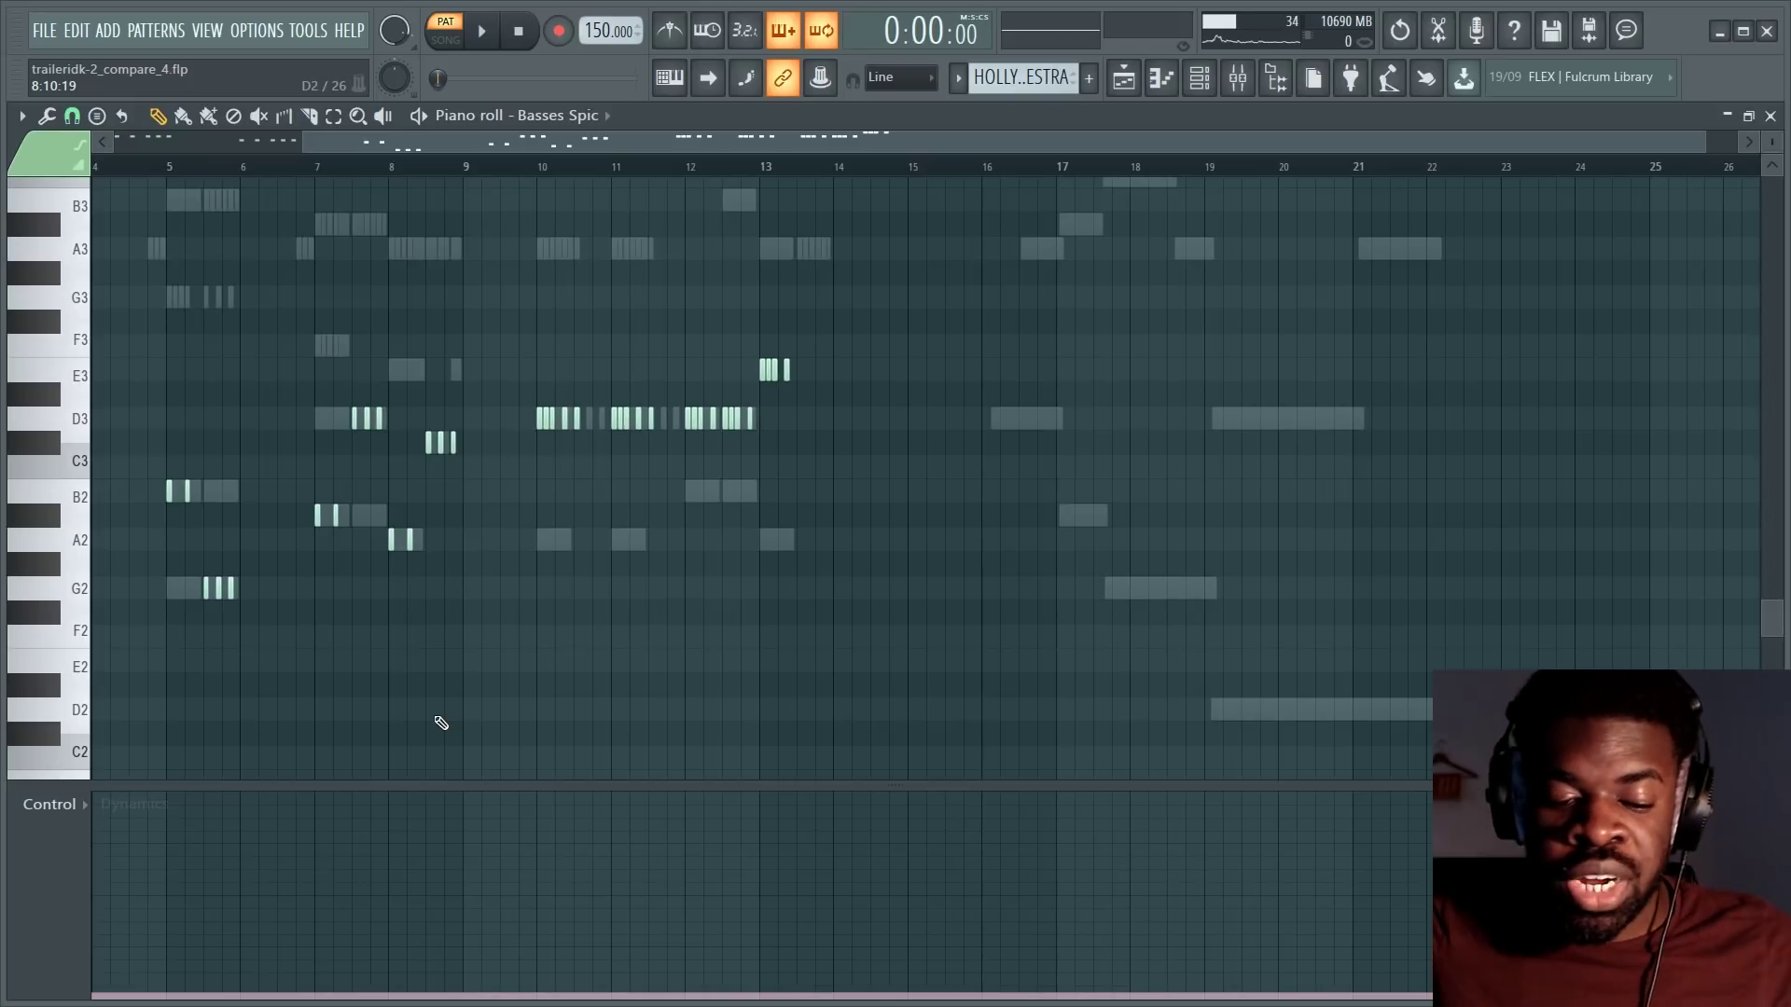
key(F6)
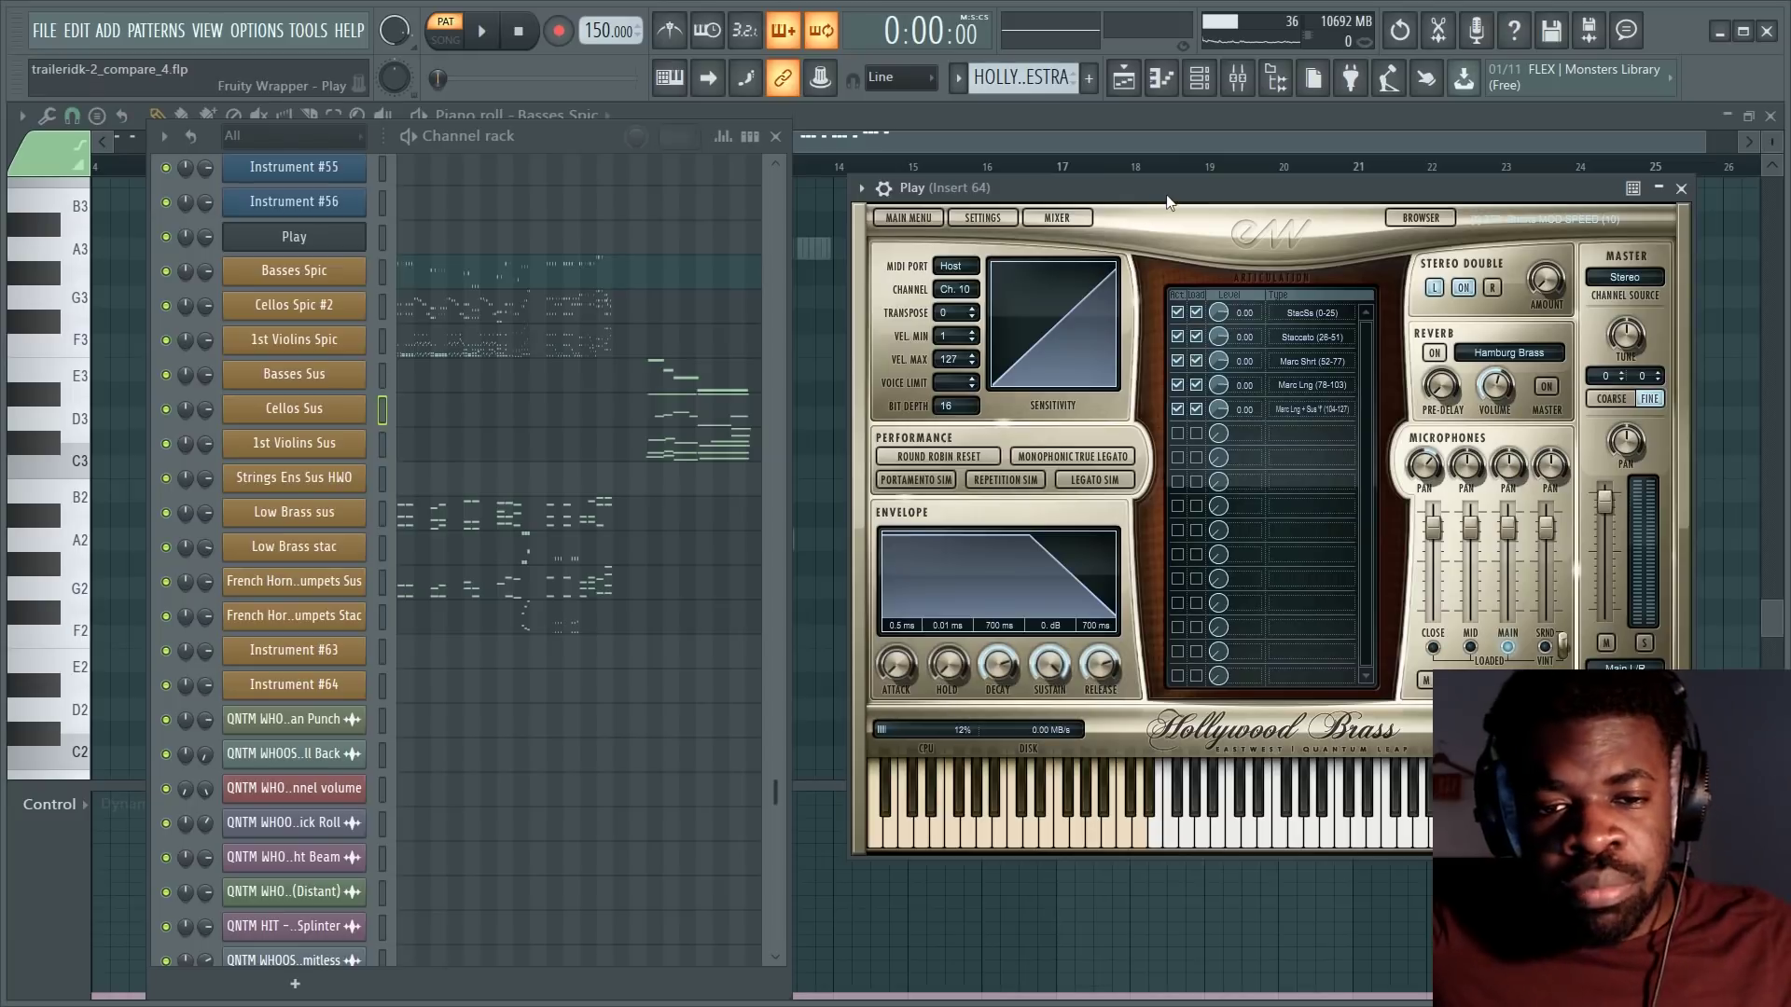
drag(1167, 201, 1145, 200)
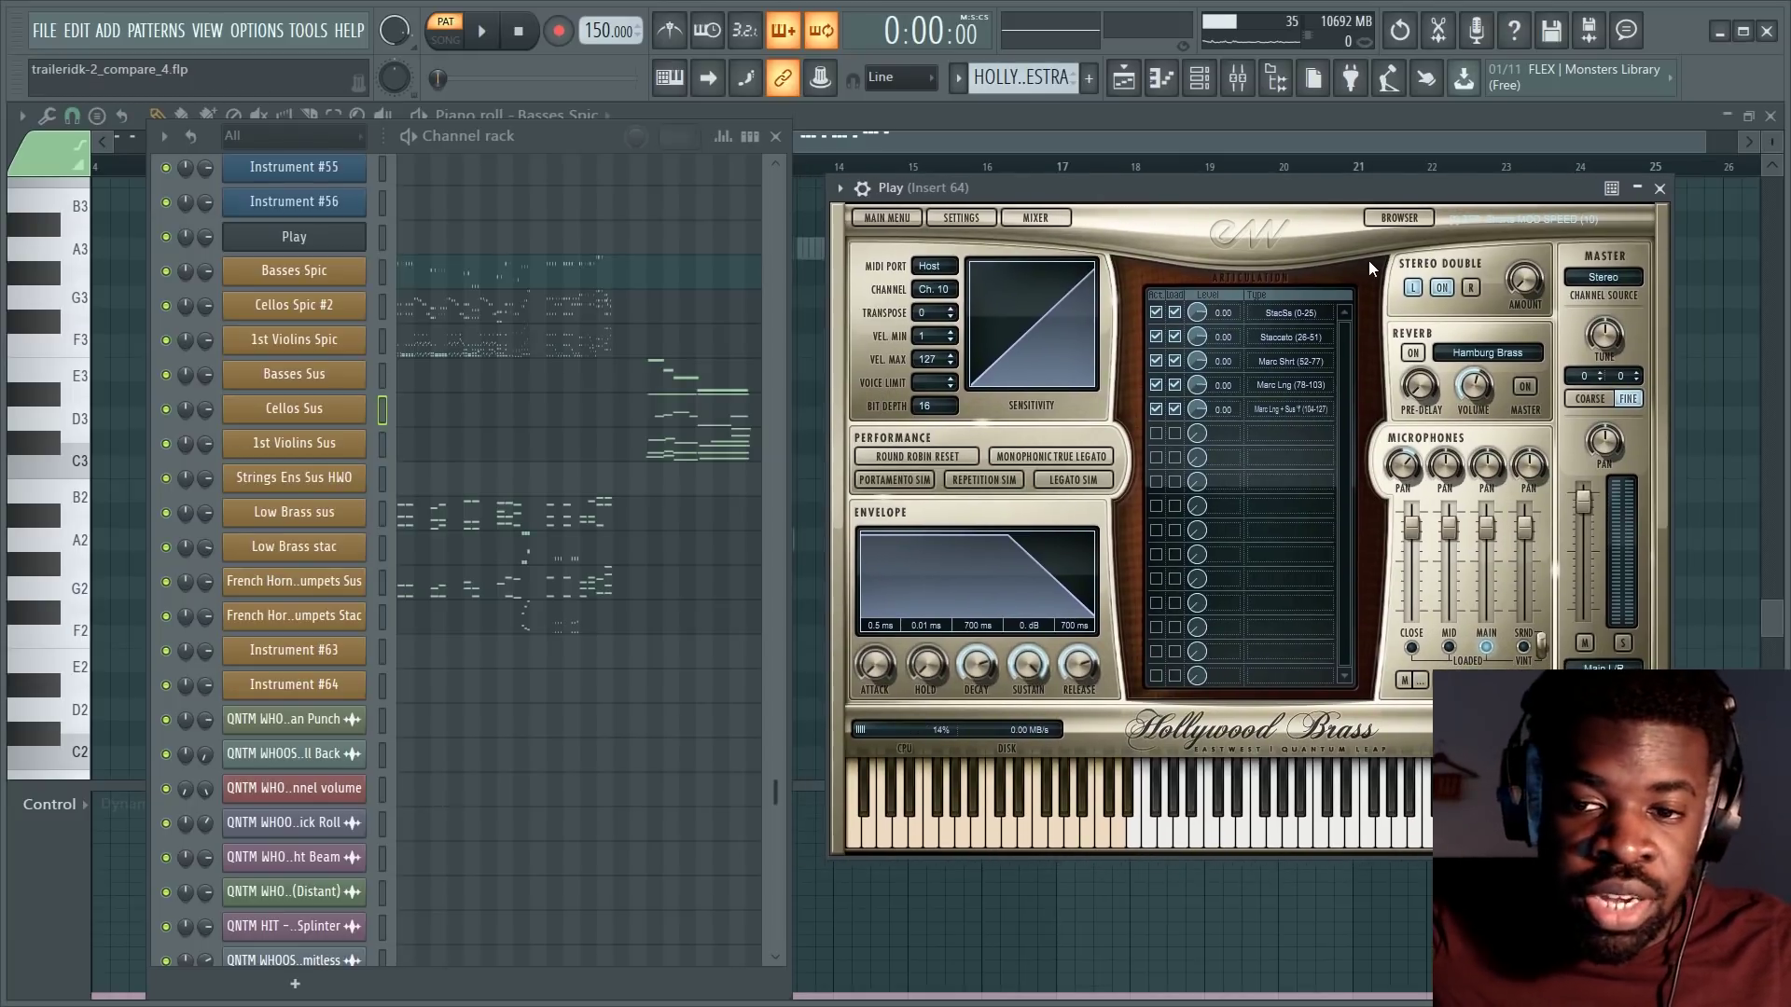
Start playback of the Hollywood Orchestra version with the Basses Spic notes in front.
click(408, 142)
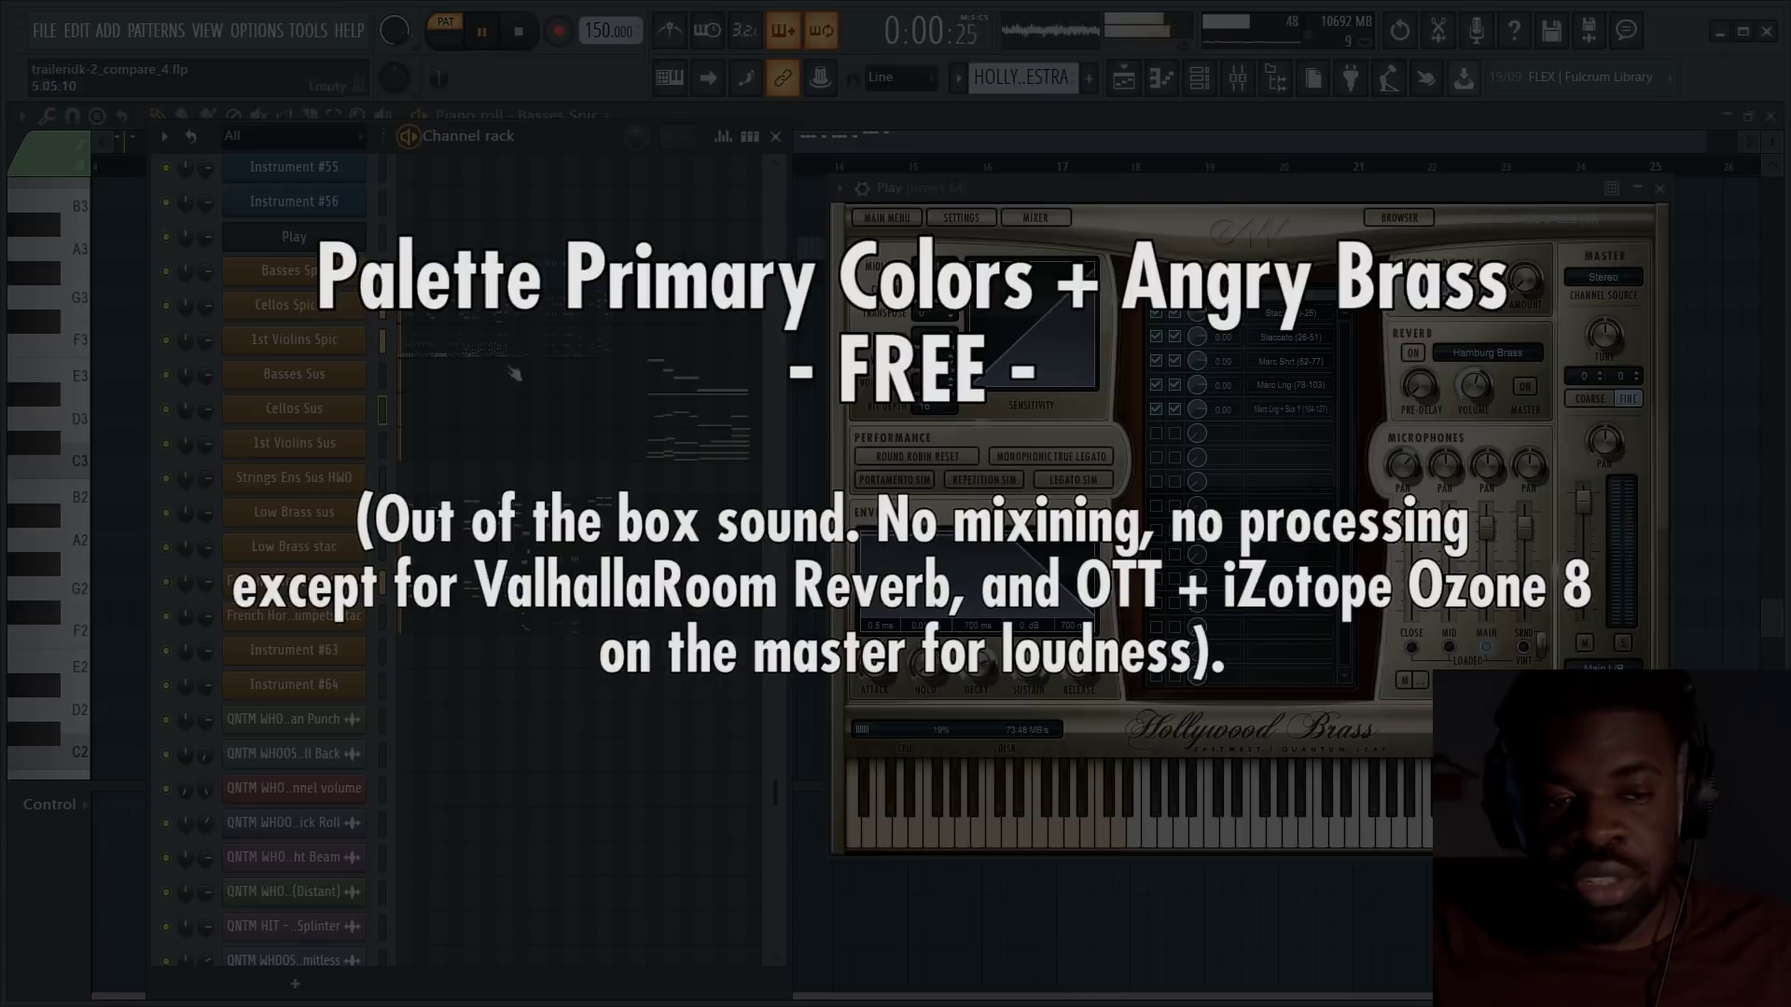
click(814, 502)
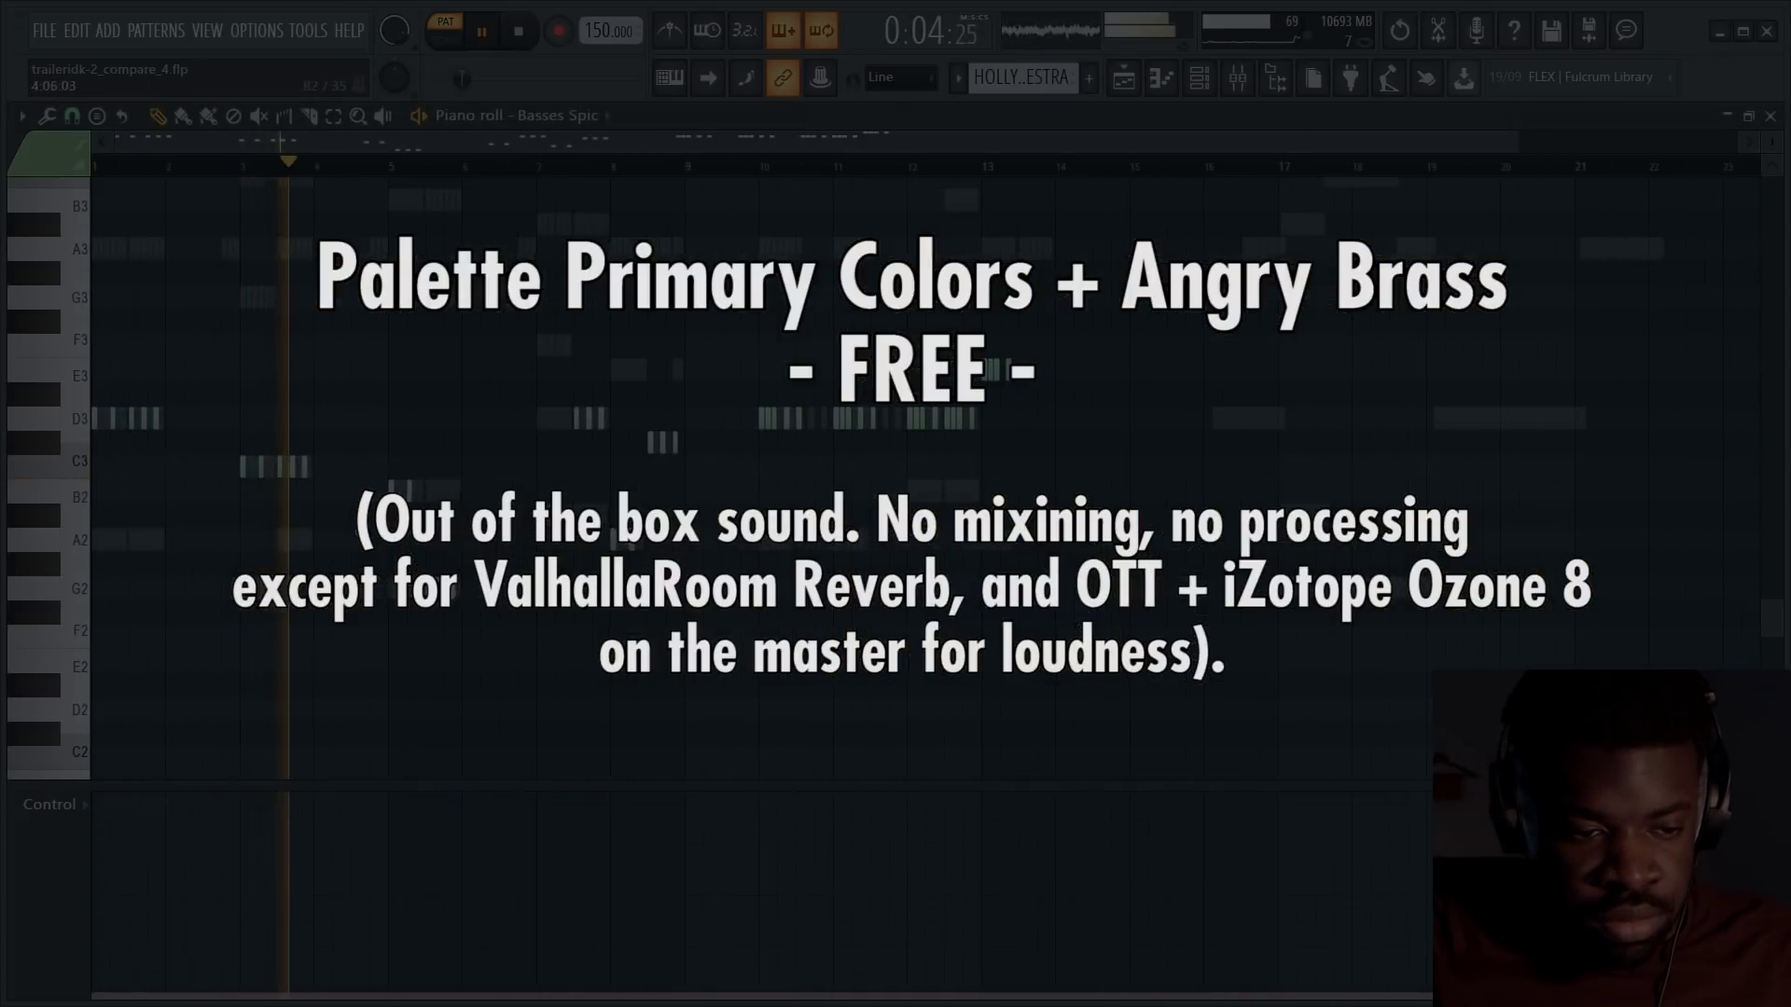
scroll(343, 542, up, 5)
Switch the piano roll to Low Brass sus, then to 1st Violins Sus, during playback.
key(F6)
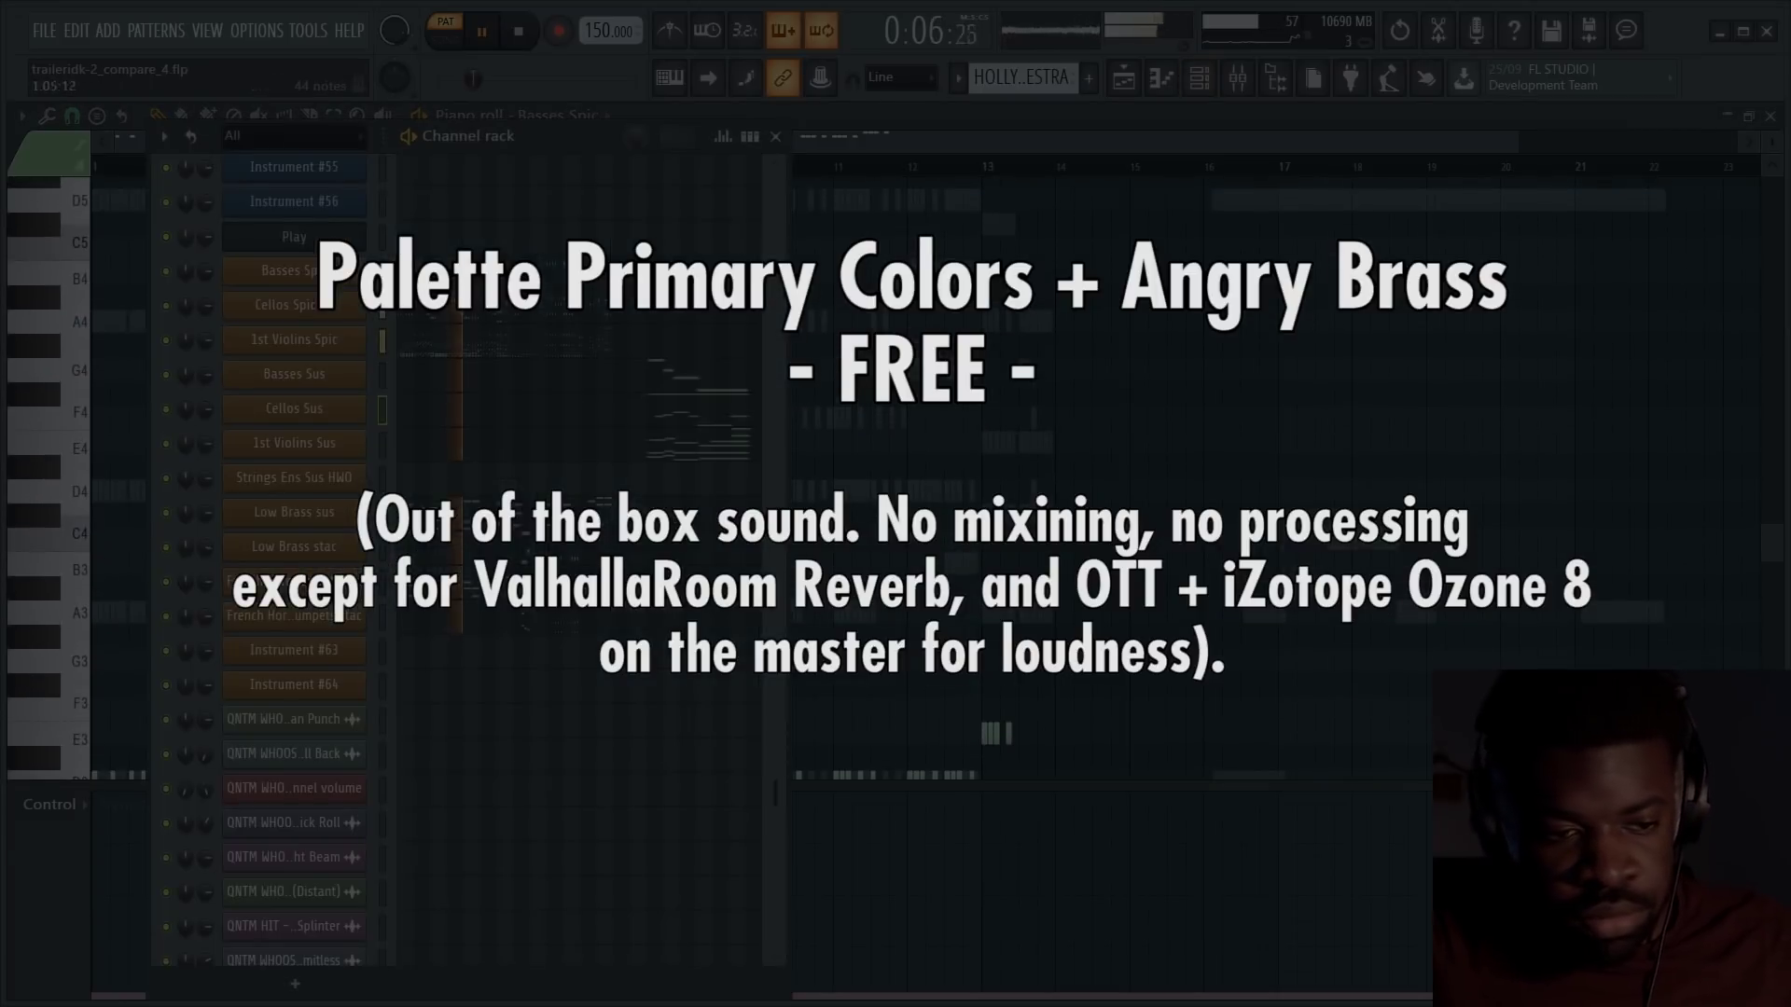
click(461, 520)
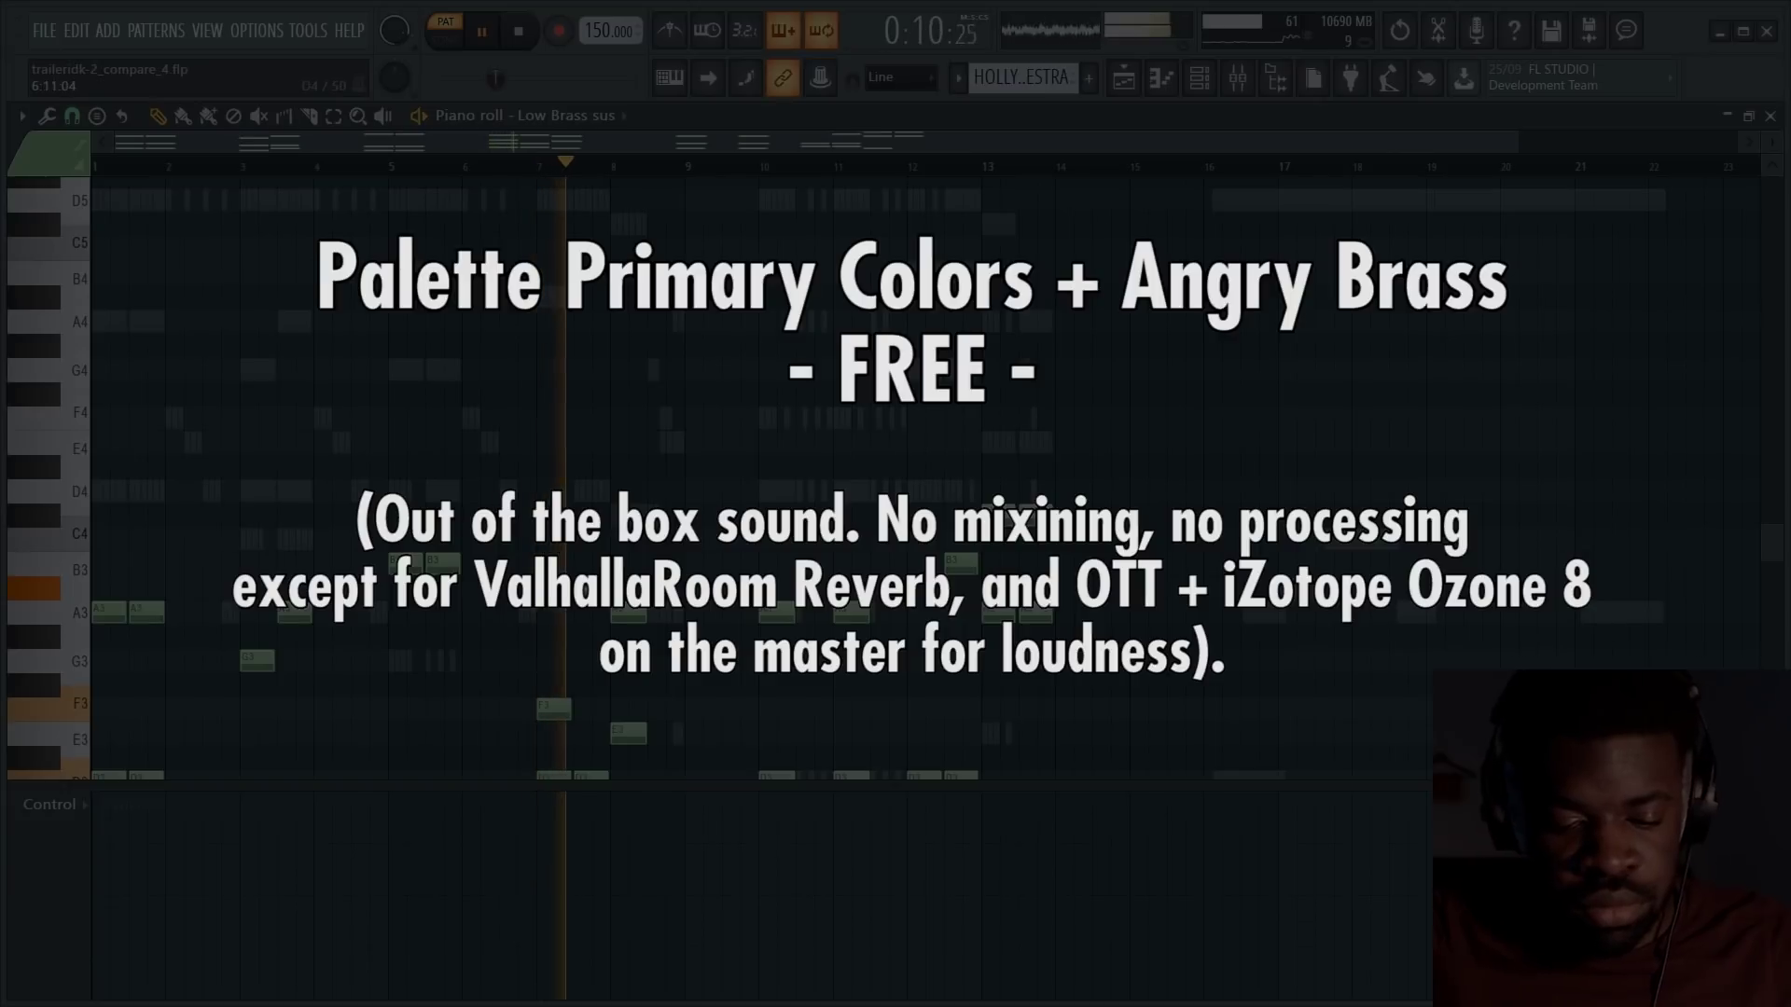
scroll(746, 466, down, 4)
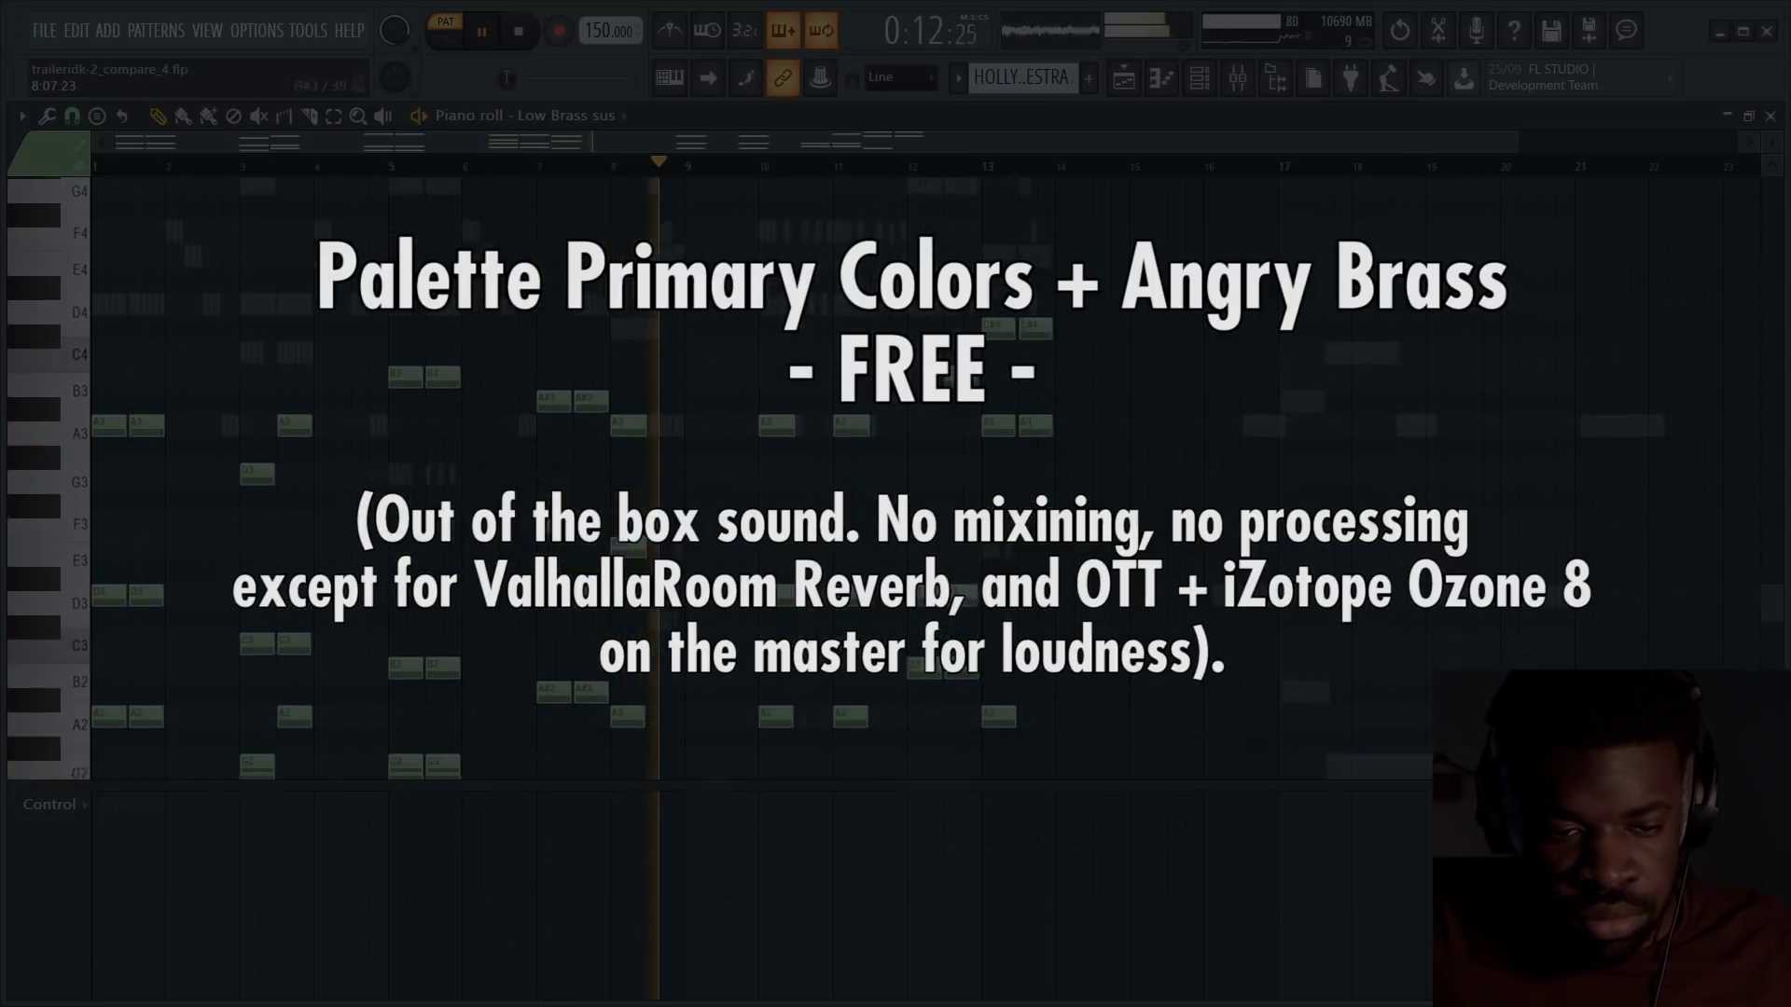
scroll(728, 546, up, 4)
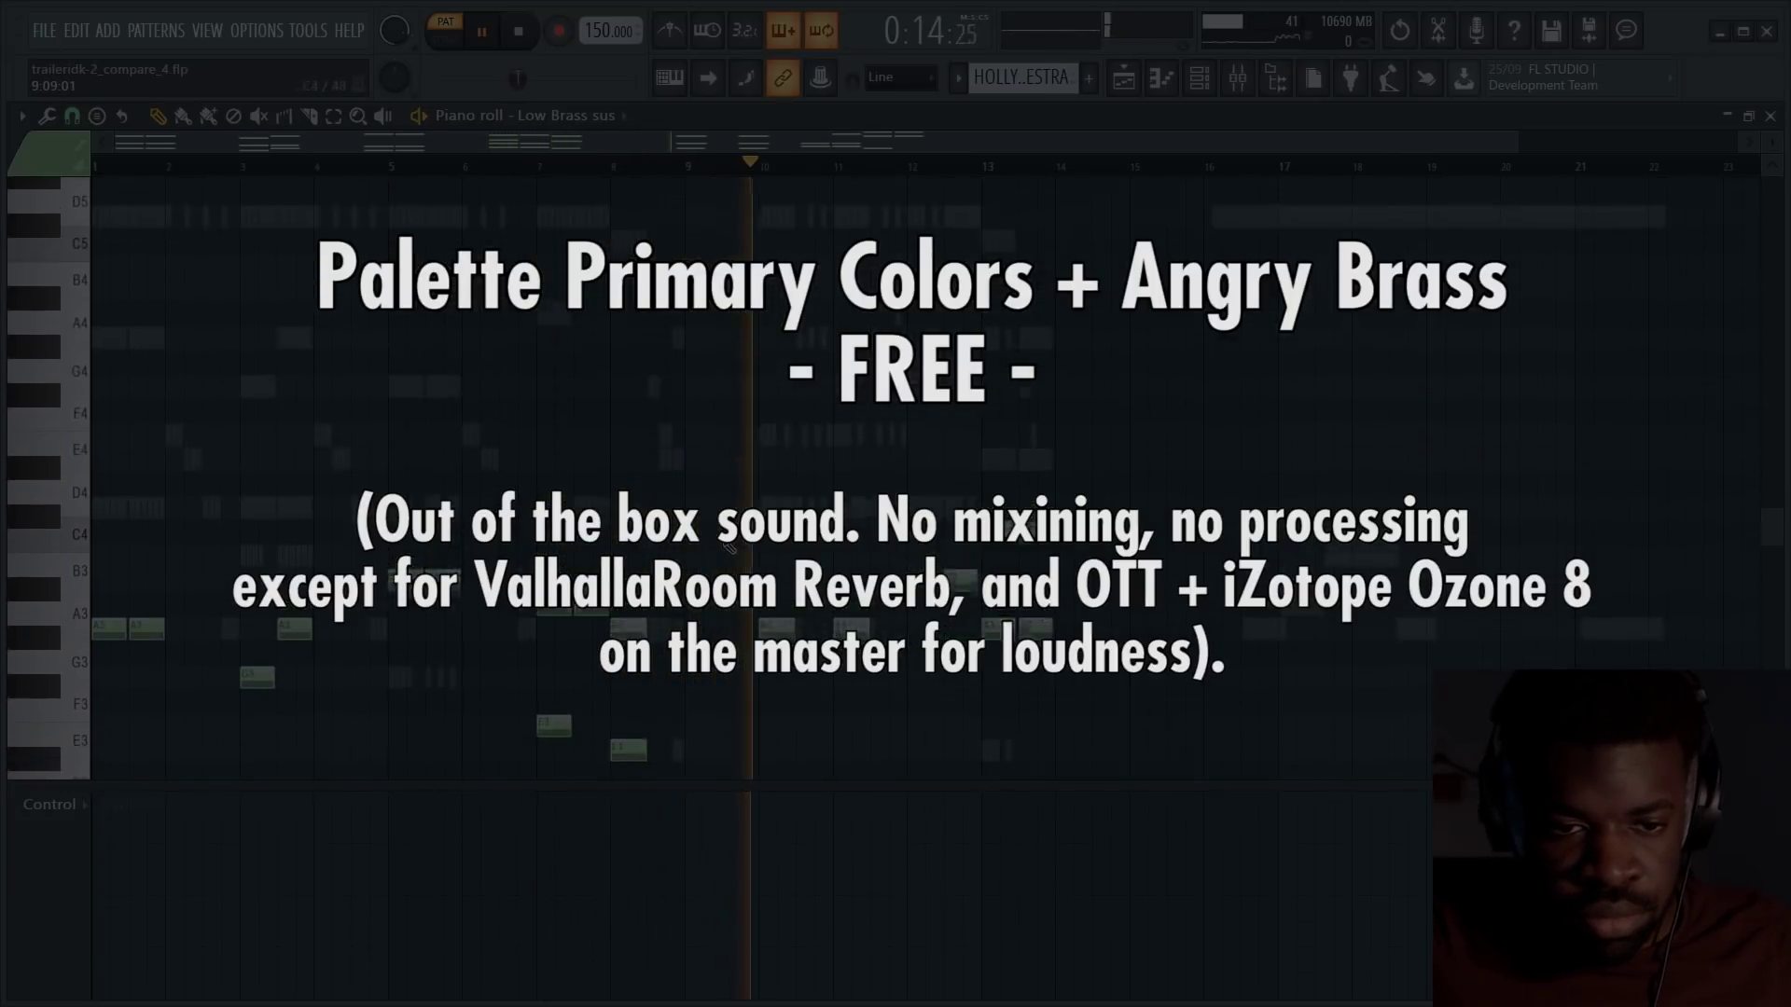
scroll(723, 541, up, 5)
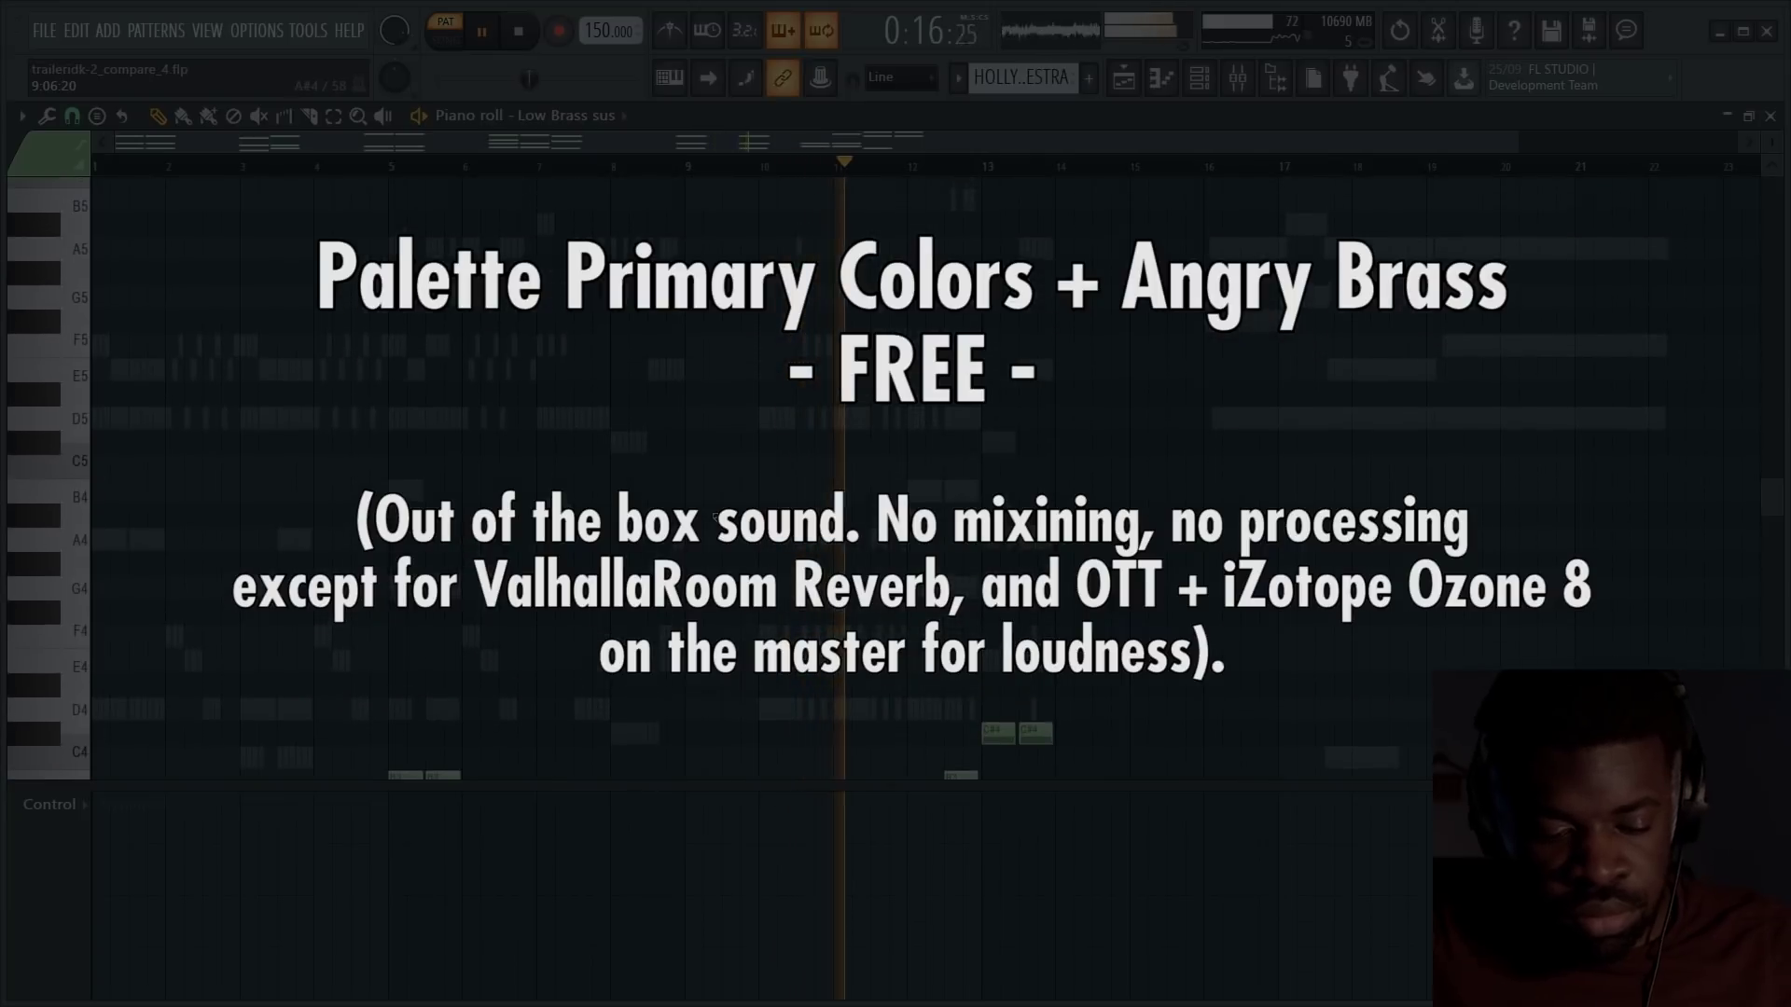
key(F6)
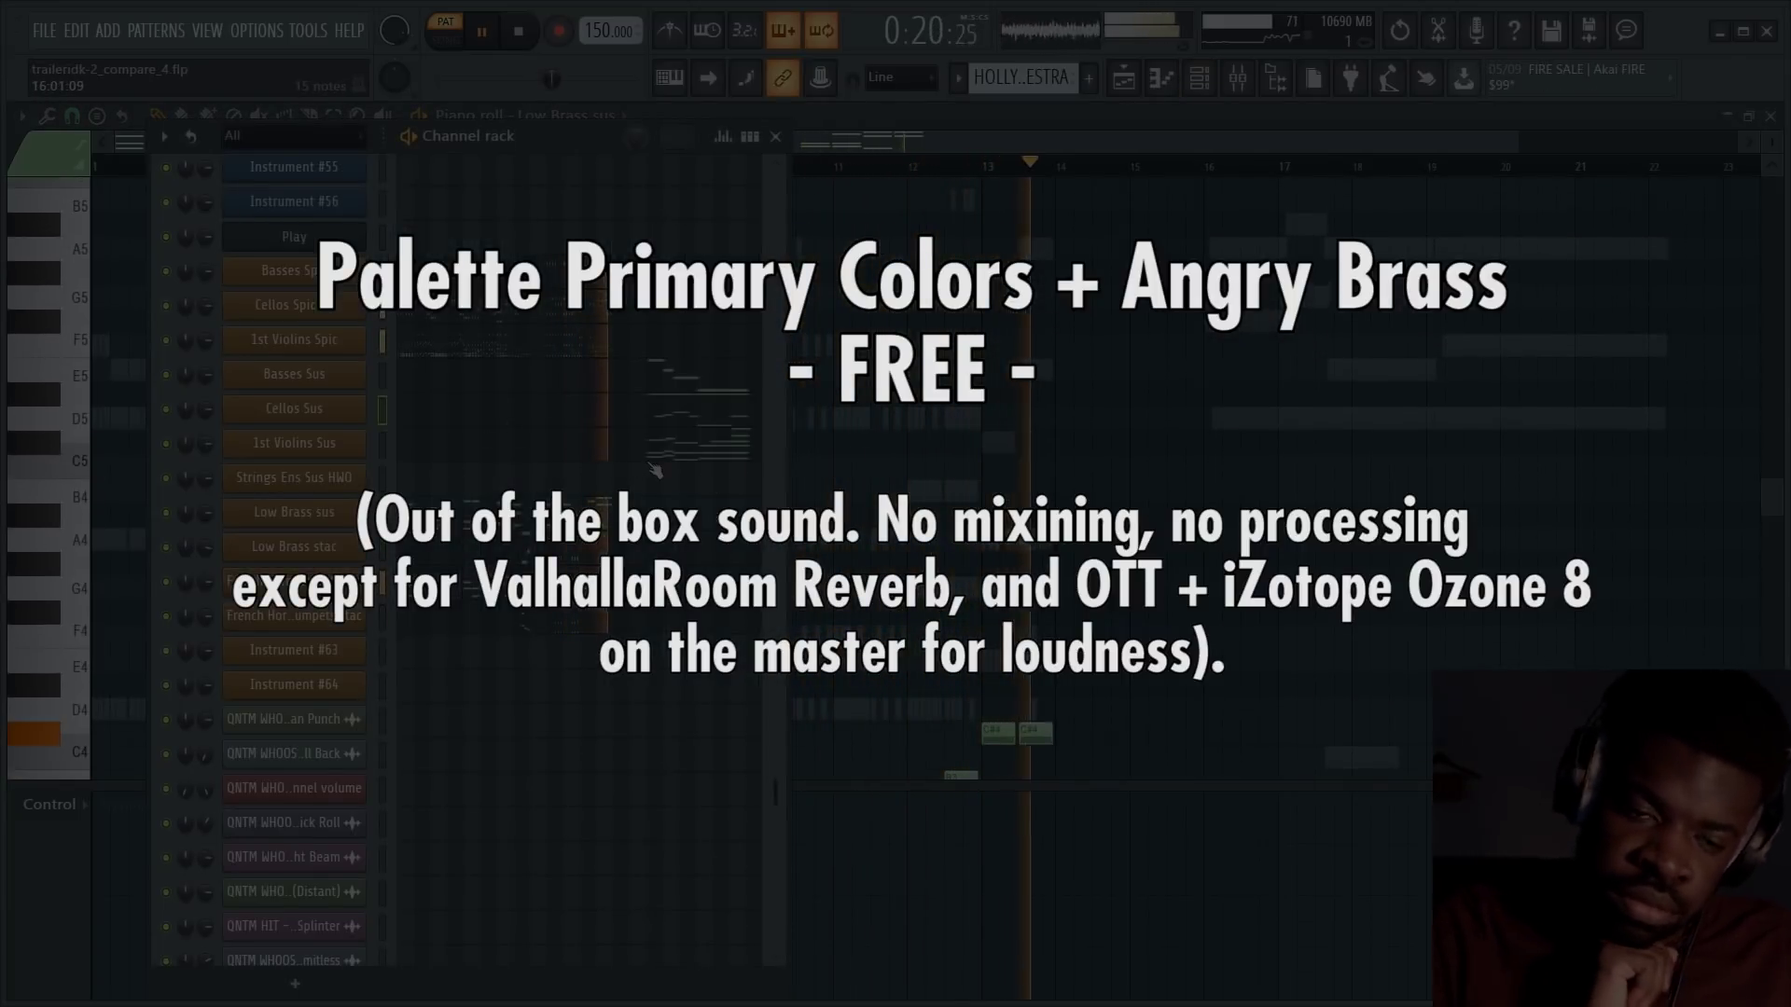
key(F6)
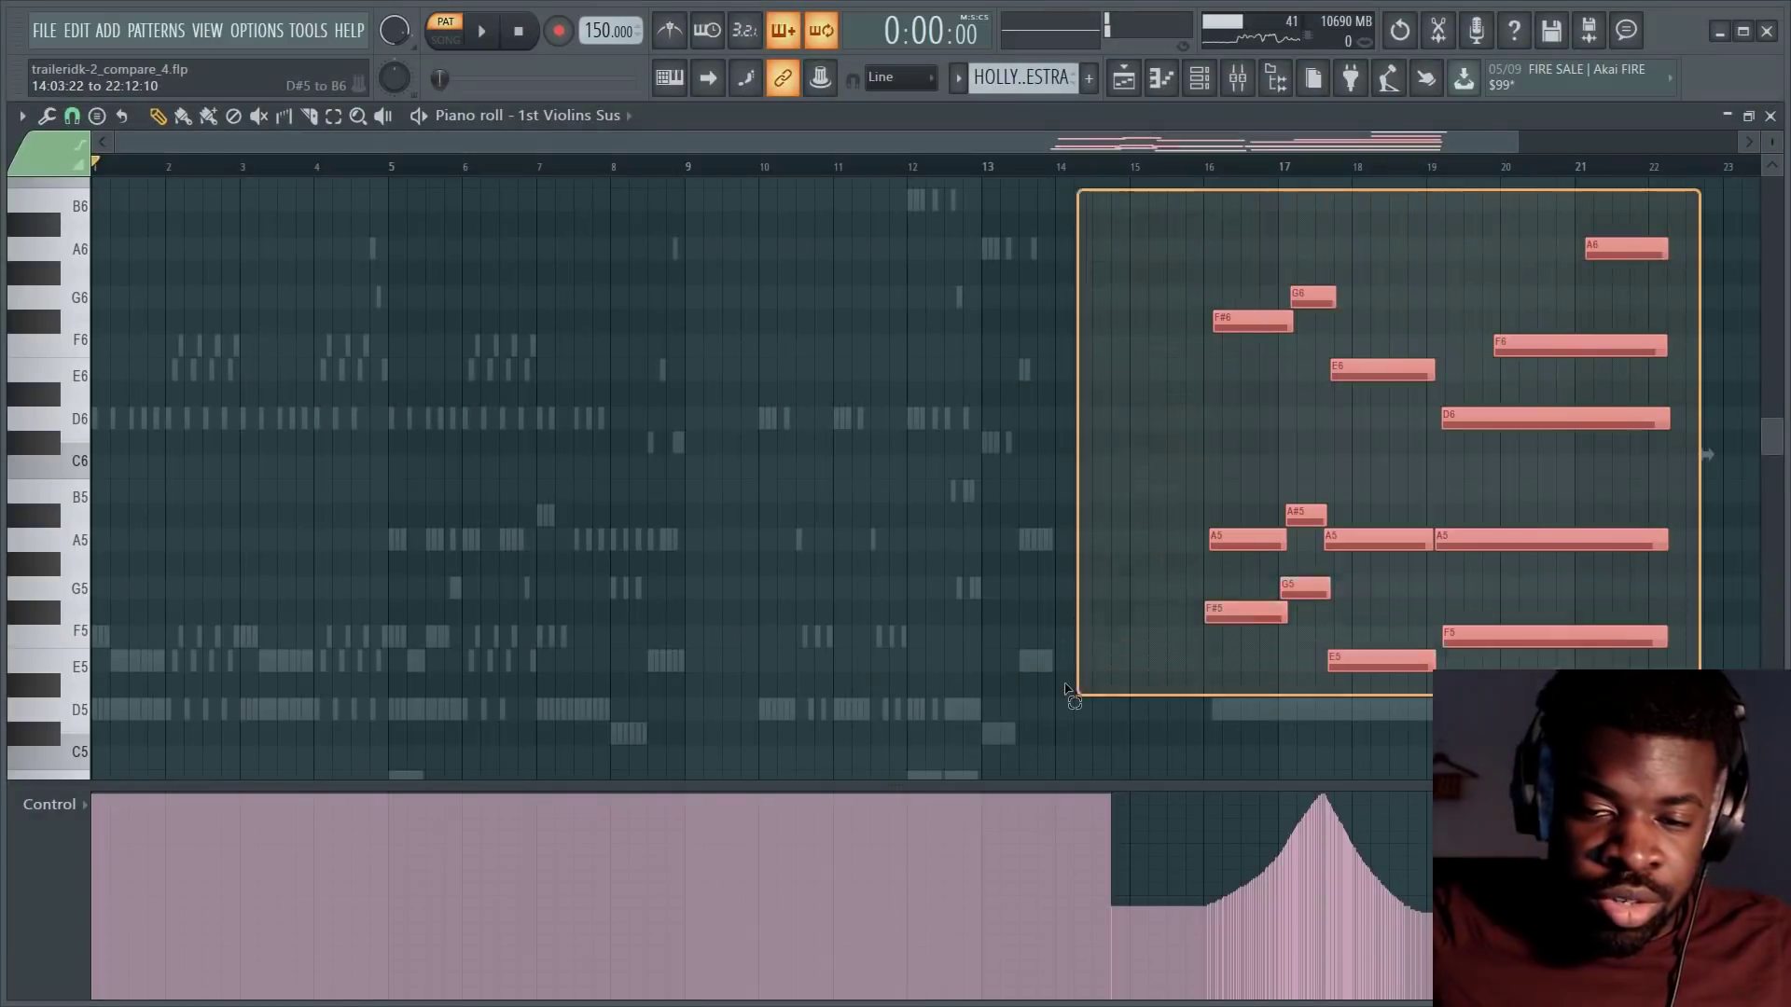
Select the long 1st Violins Sus notes from bar 15, review the instrument window, then close it.
drag(1073, 757, 1135, 715)
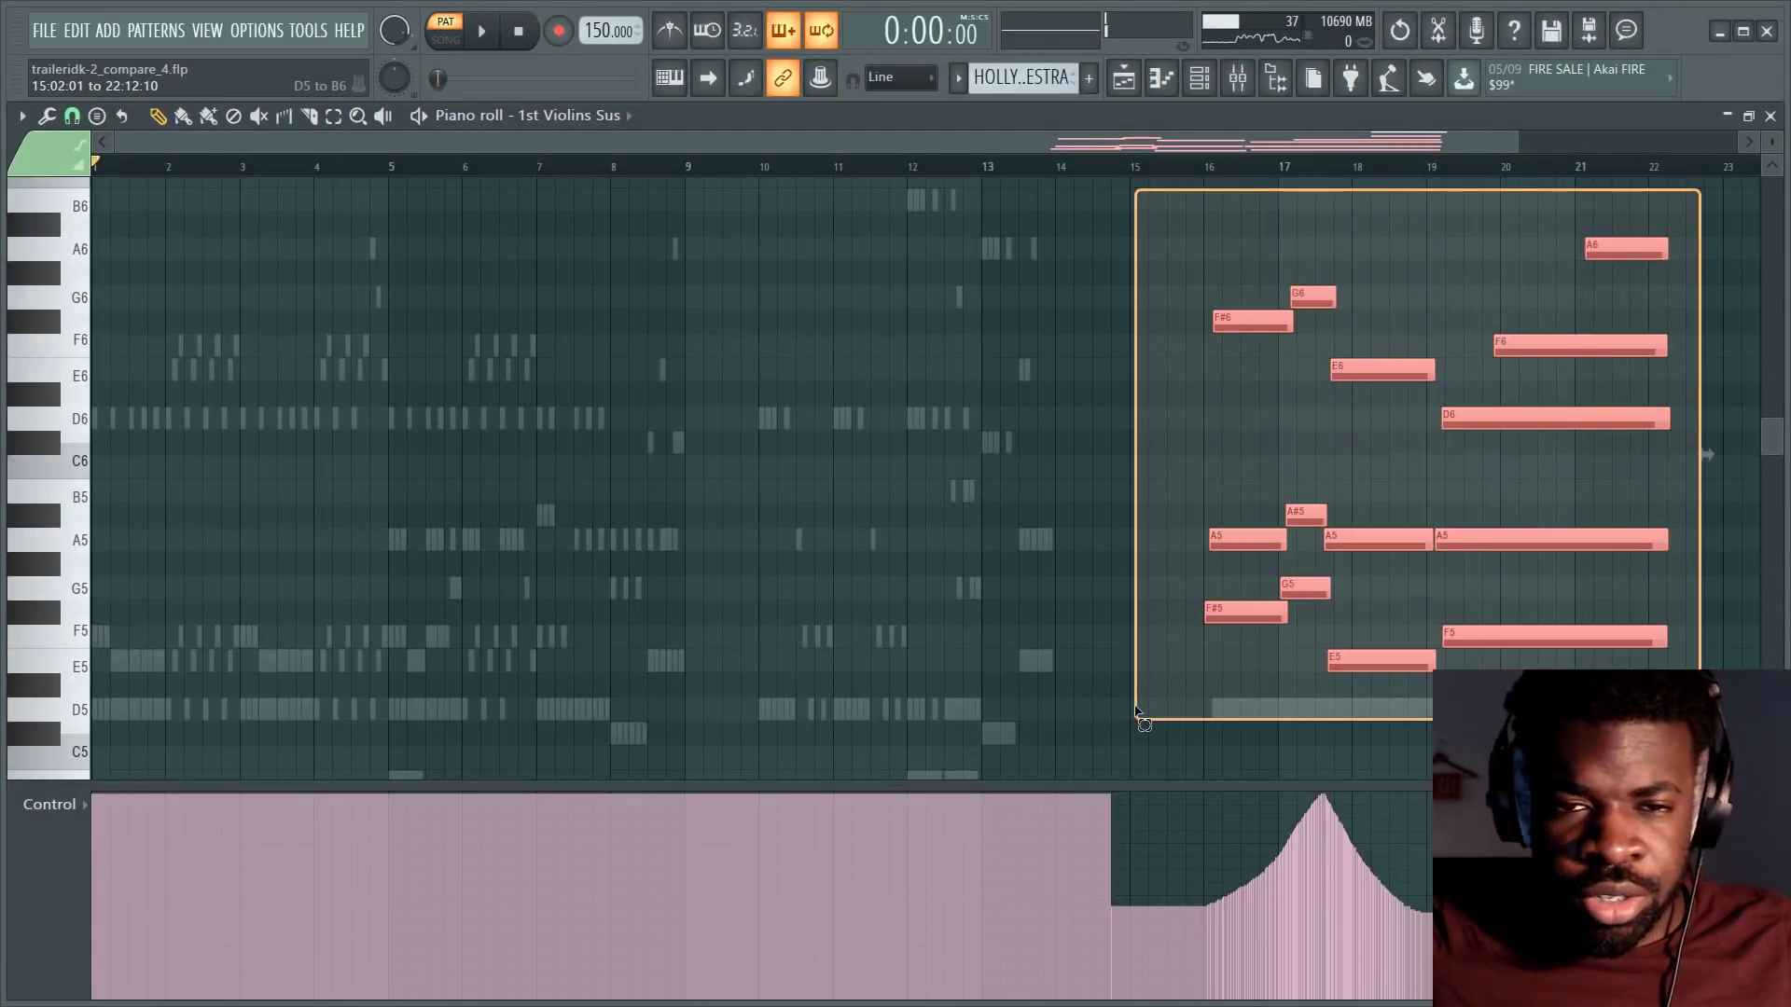
key(F6)
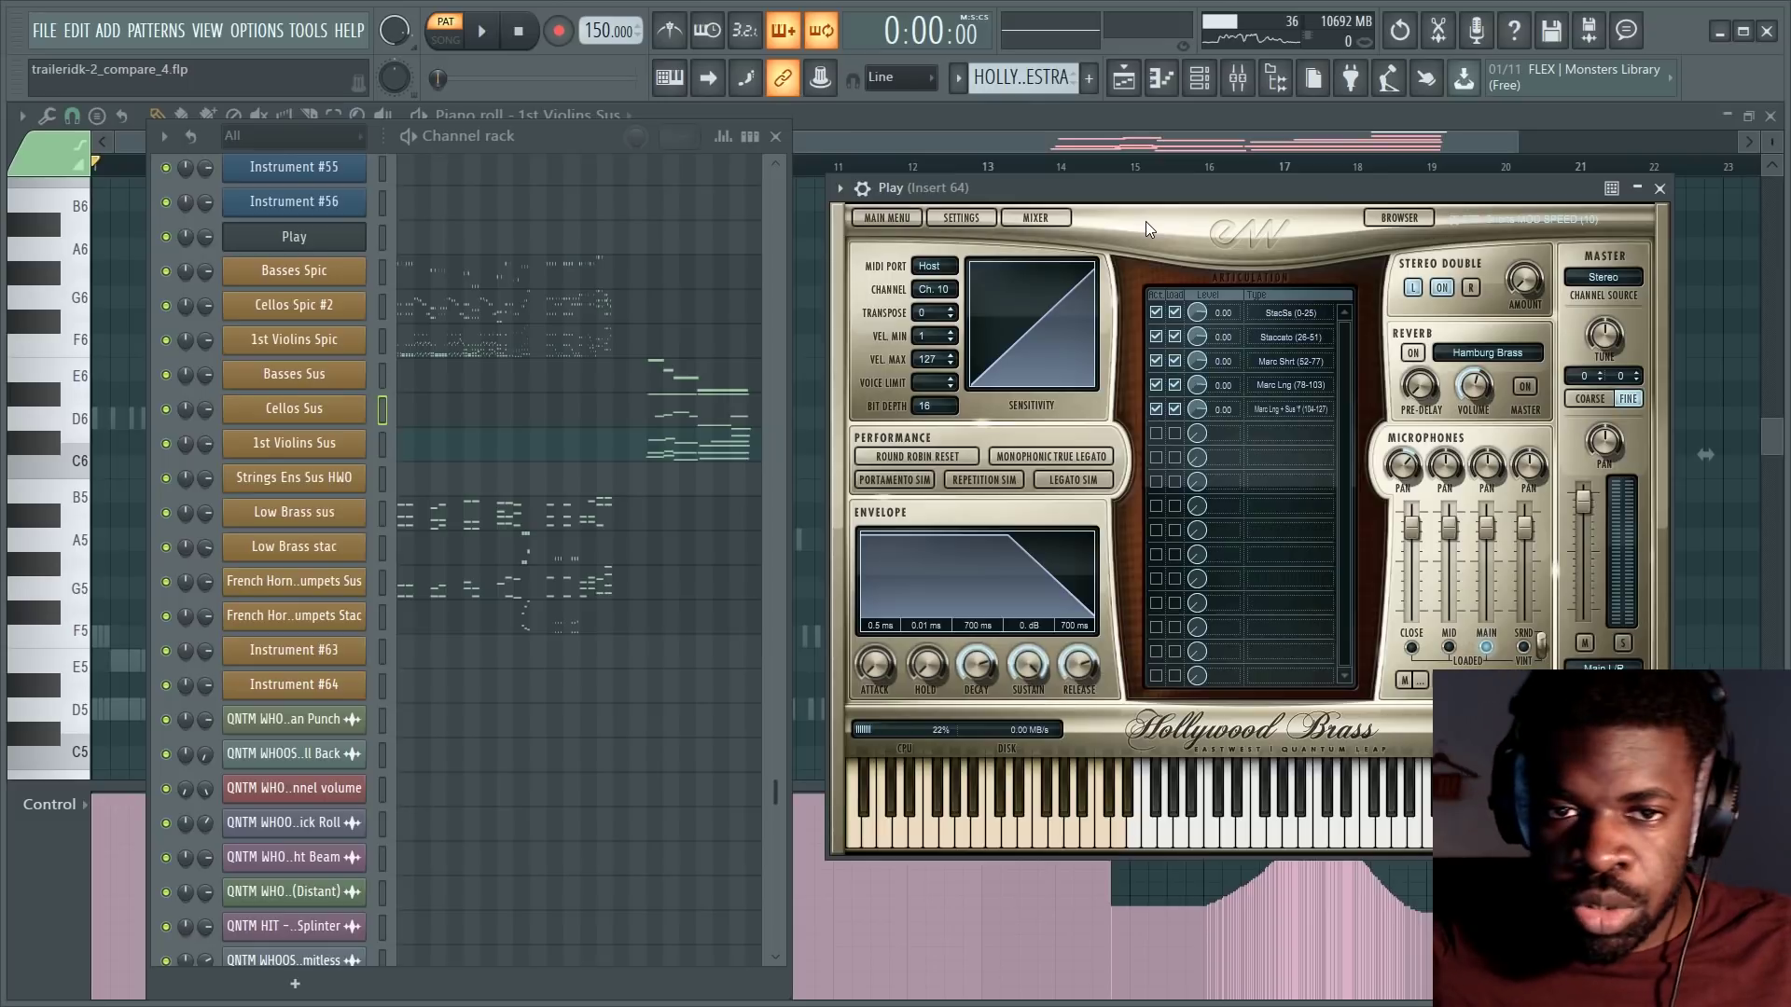
drag(1171, 207, 944, 189)
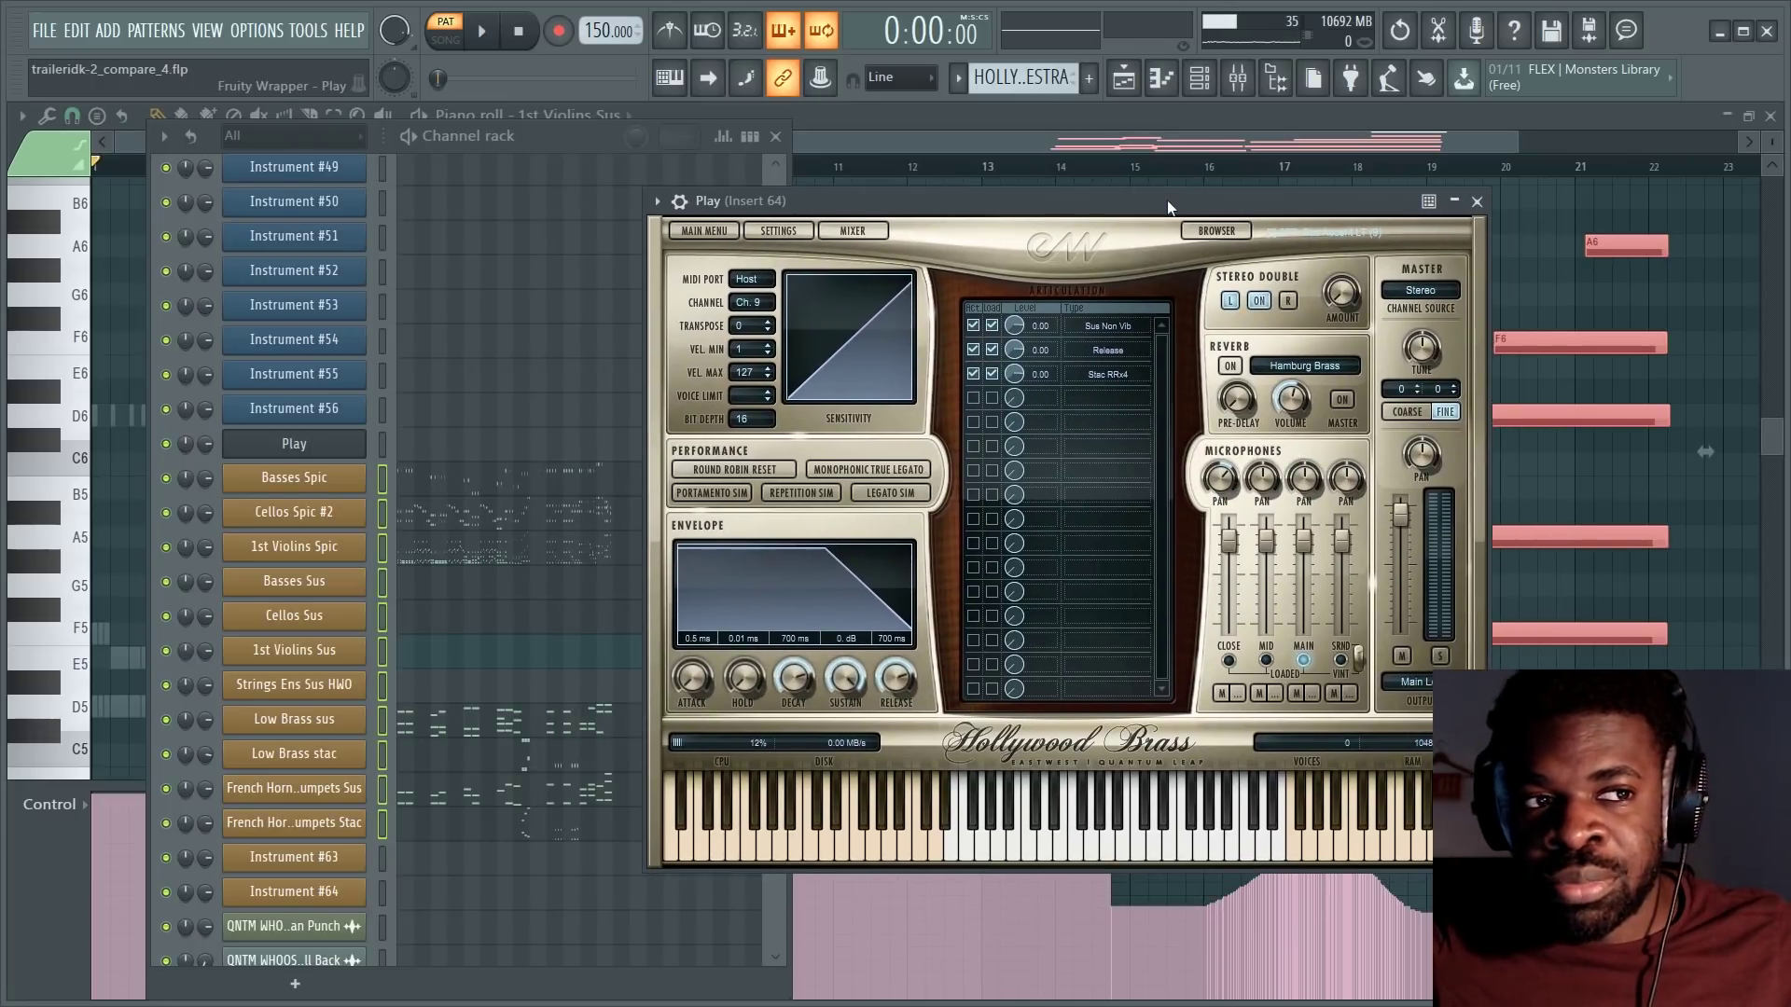
mouse_move(1169, 207)
mouse_down()
mouse_move(1106, 200)
mouse_move(1153, 199)
mouse_up()
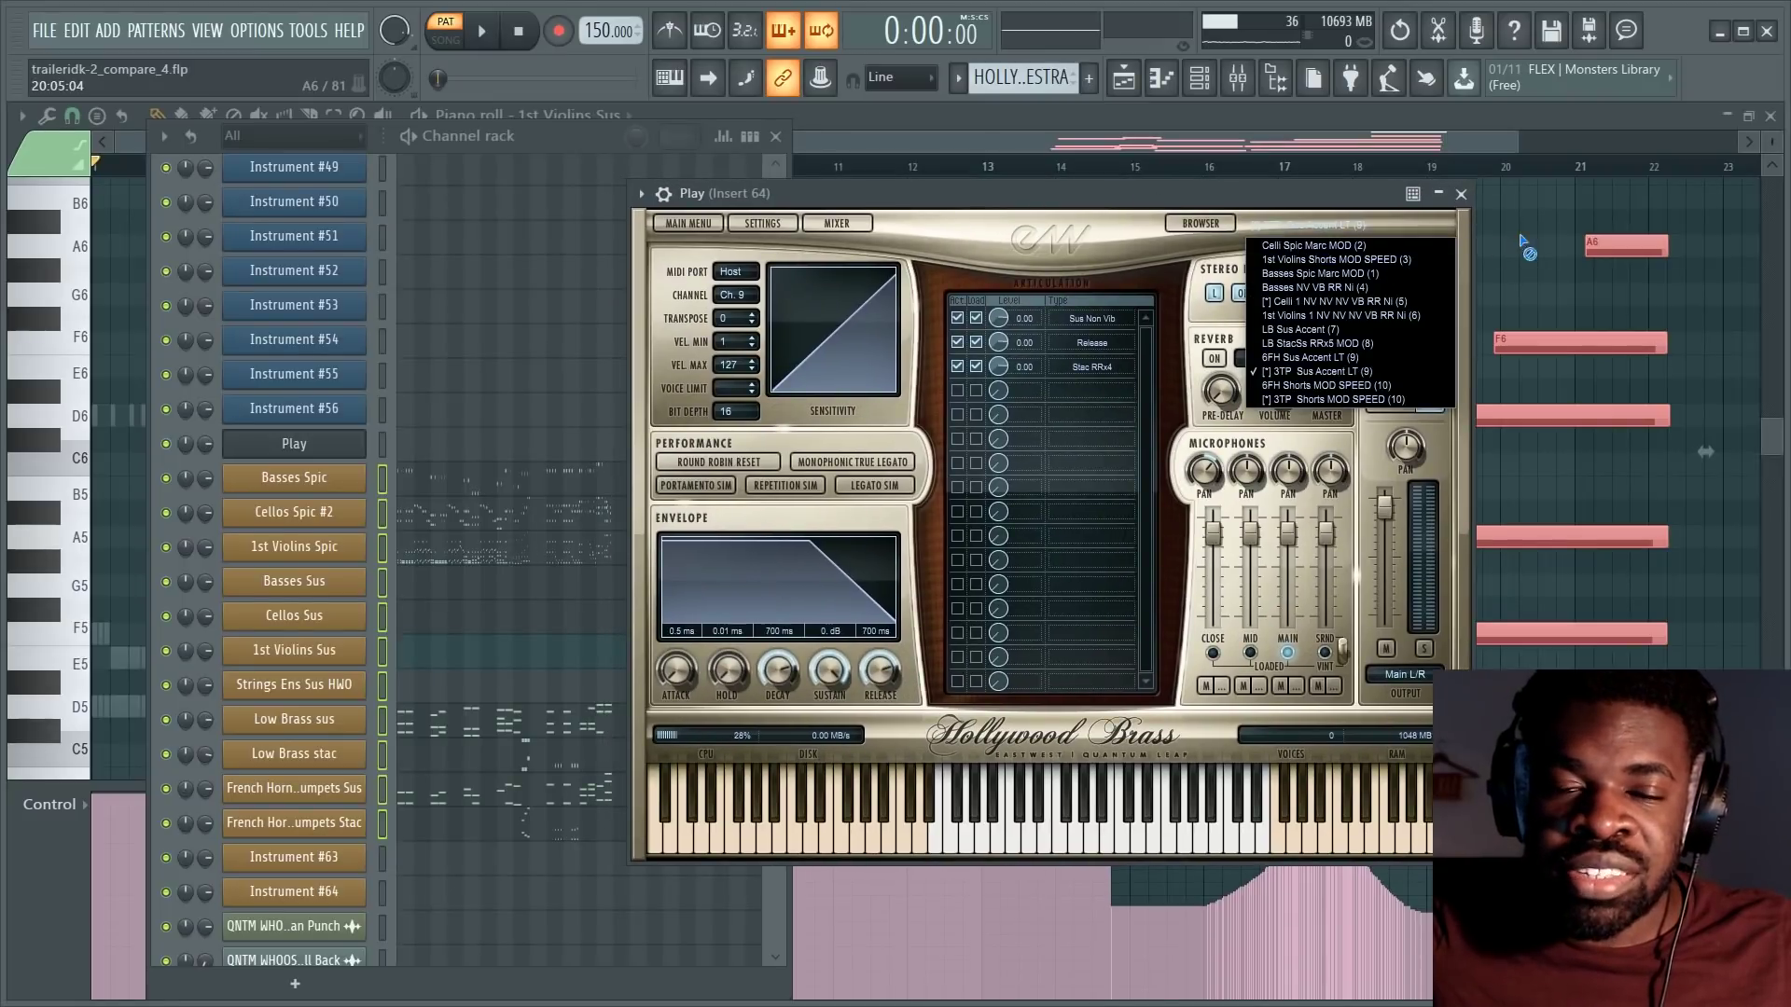
key(F7)
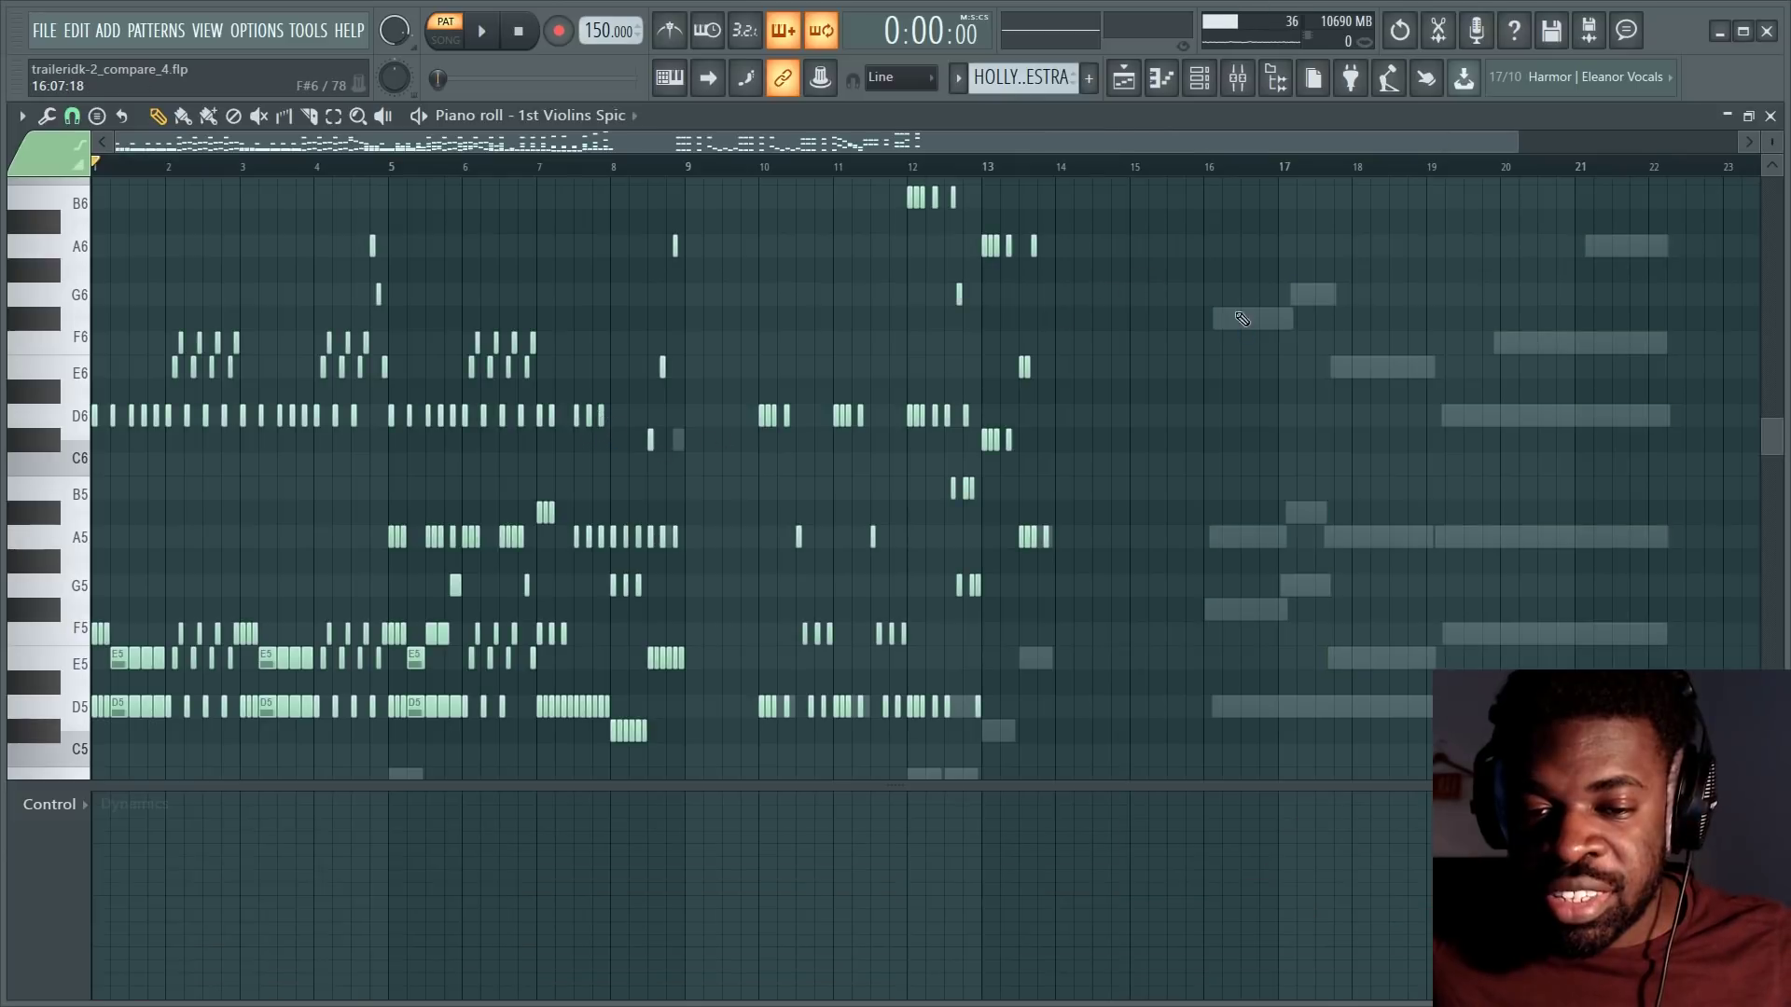
Select bars 16–21, start playback at bar 16, and bring up the channel rack and mixer.
drag(1201, 168, 1635, 190)
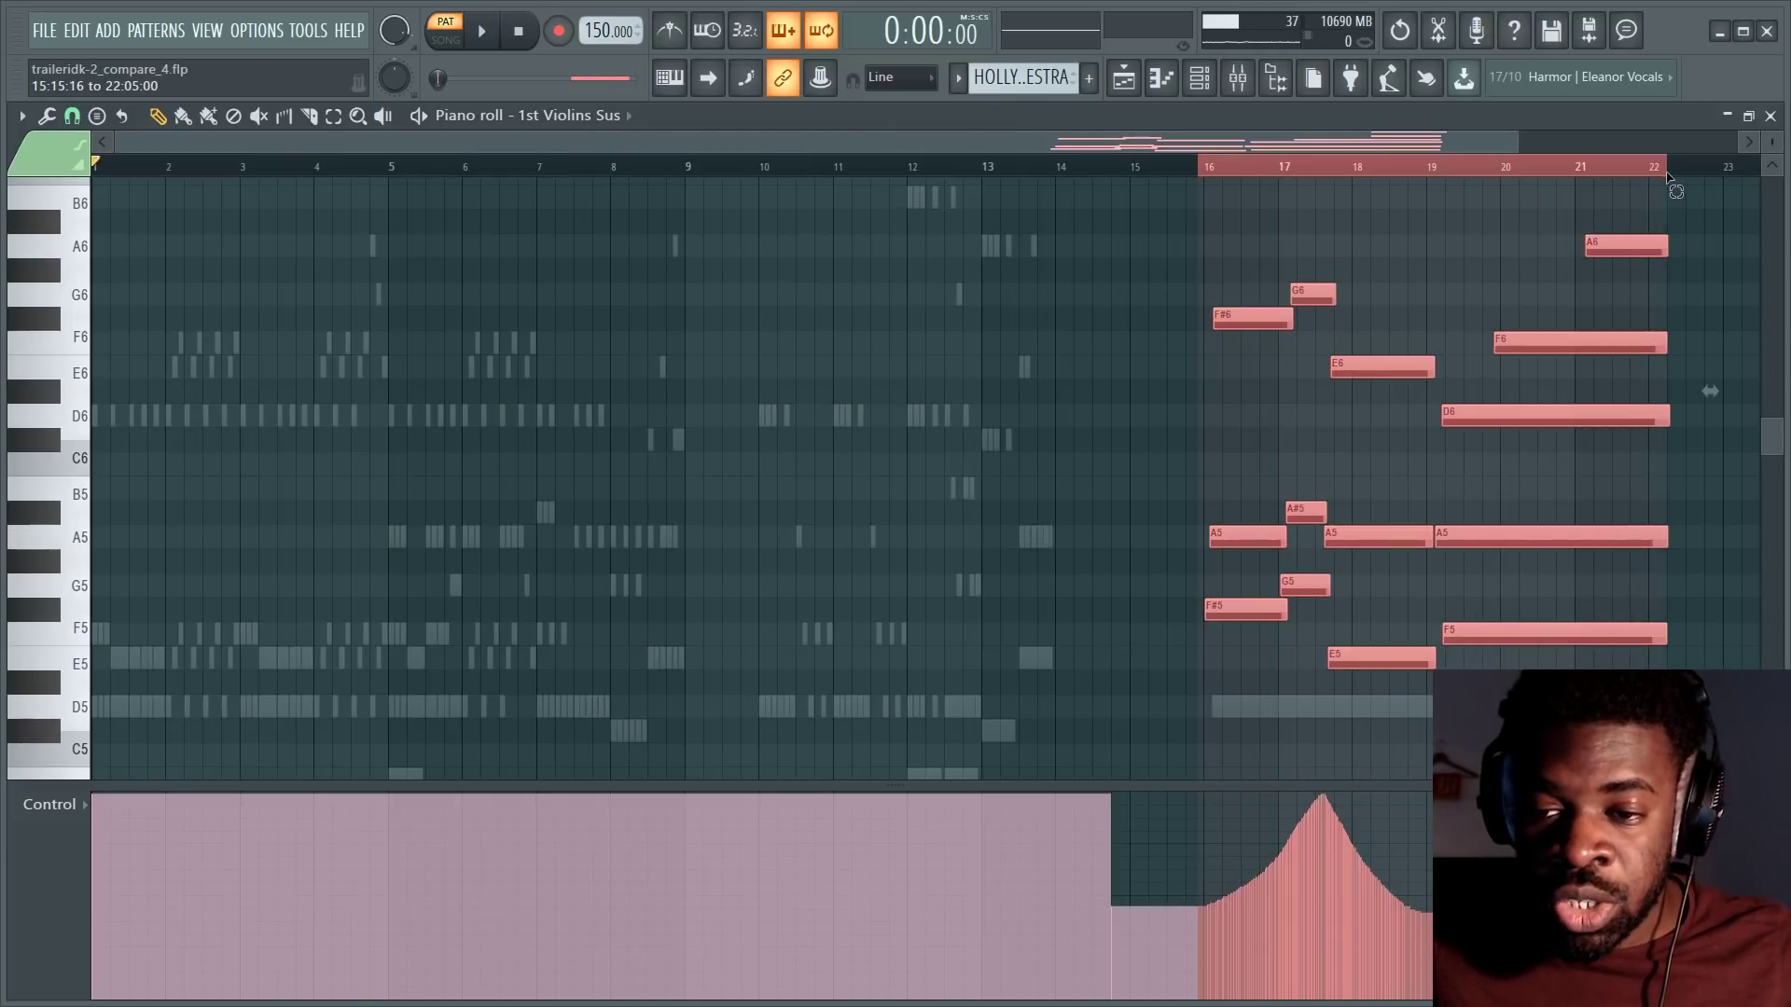
click(1323, 166)
key(F6)
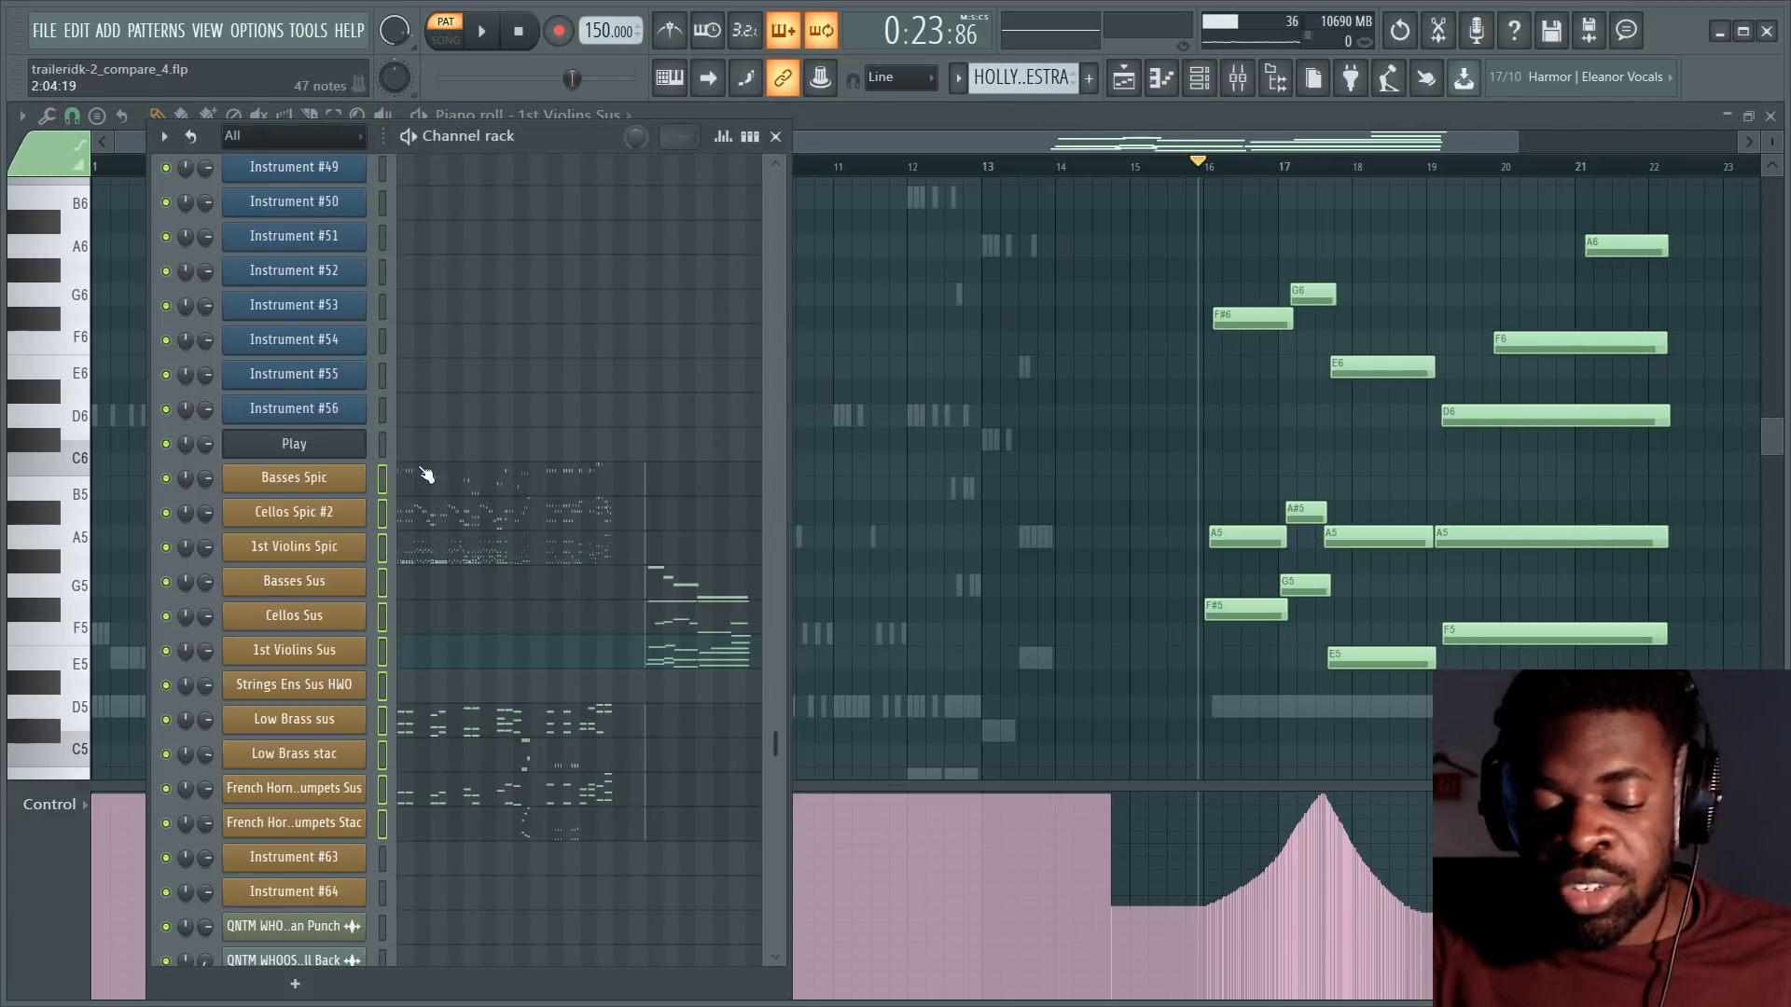
key(F9)
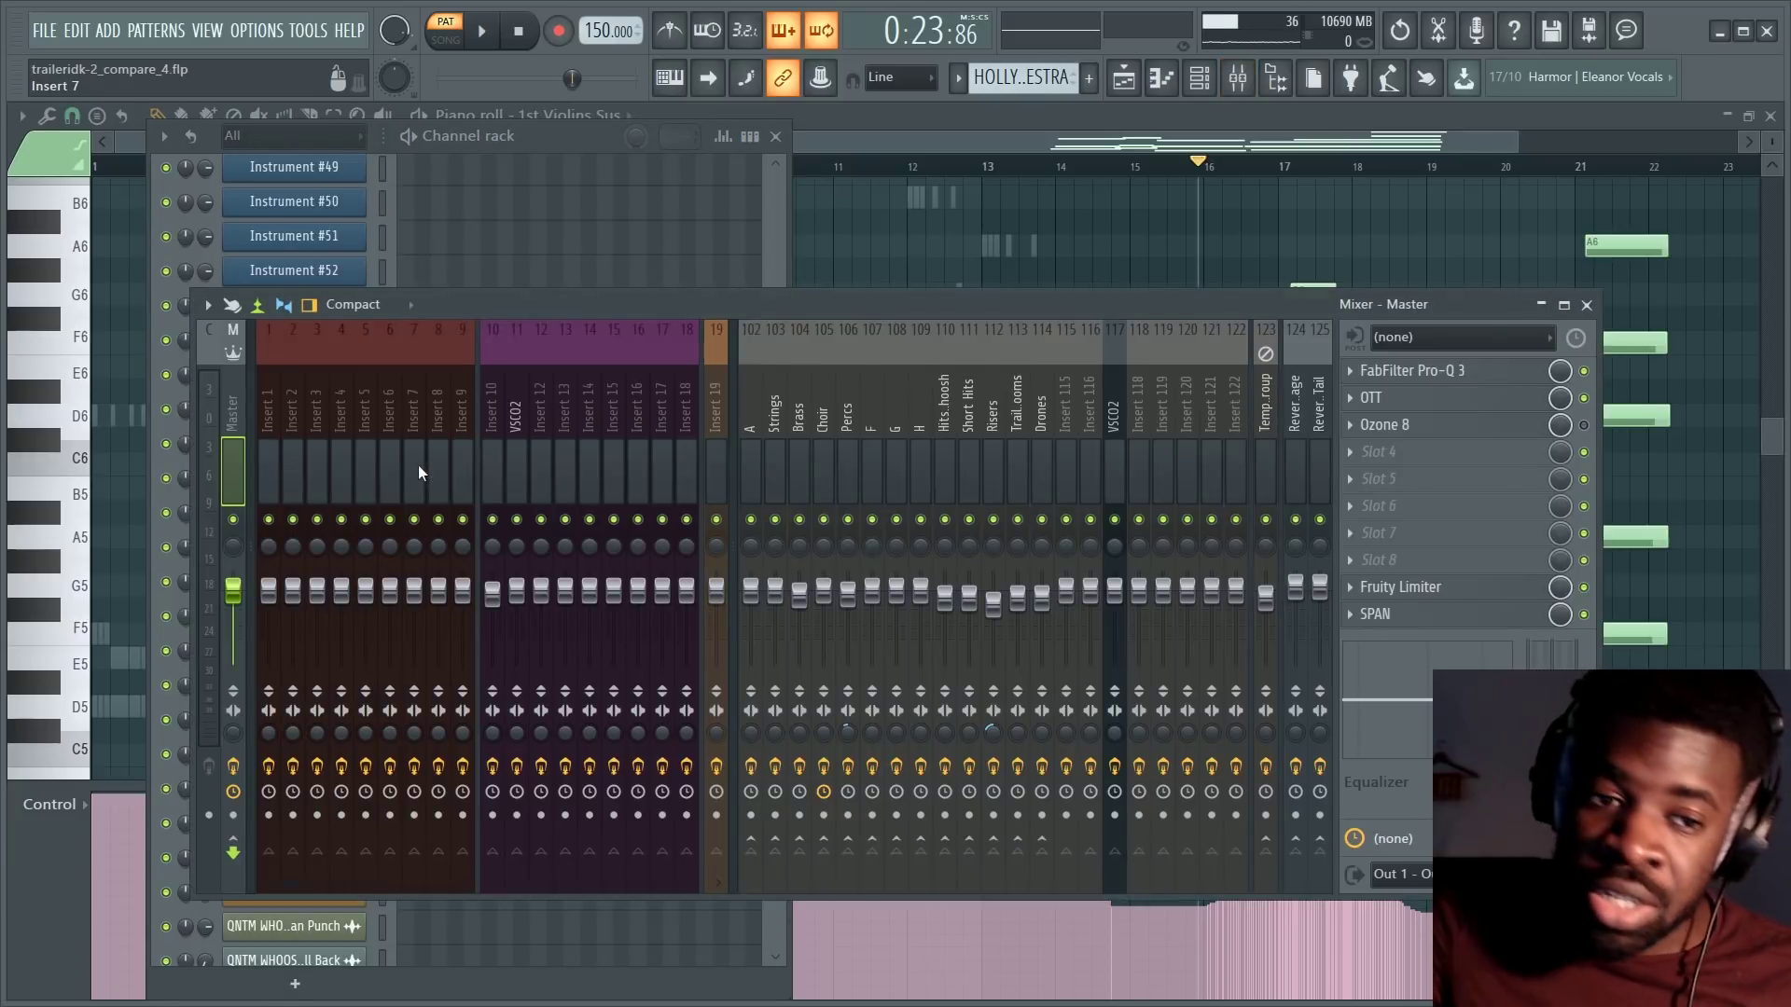
Open and close the Play channel's Hollywood Strings window, returning to the 1st Violins Sus piano roll.
click(516, 148)
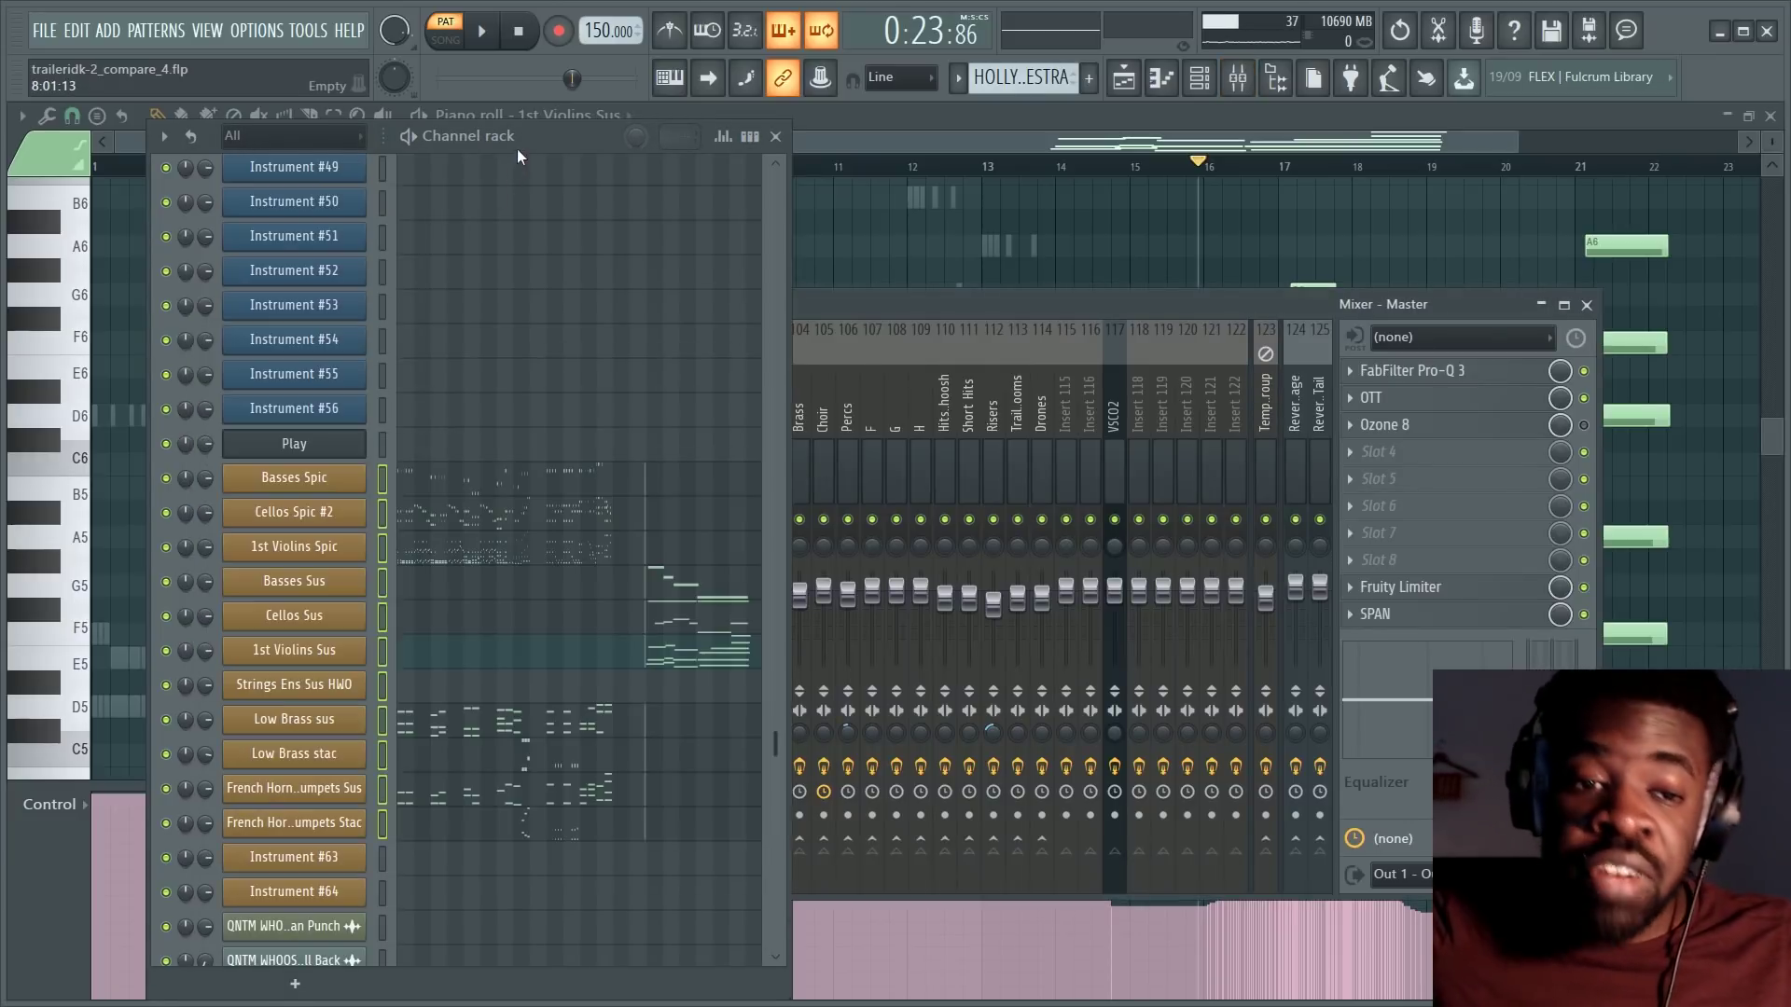
click(344, 455)
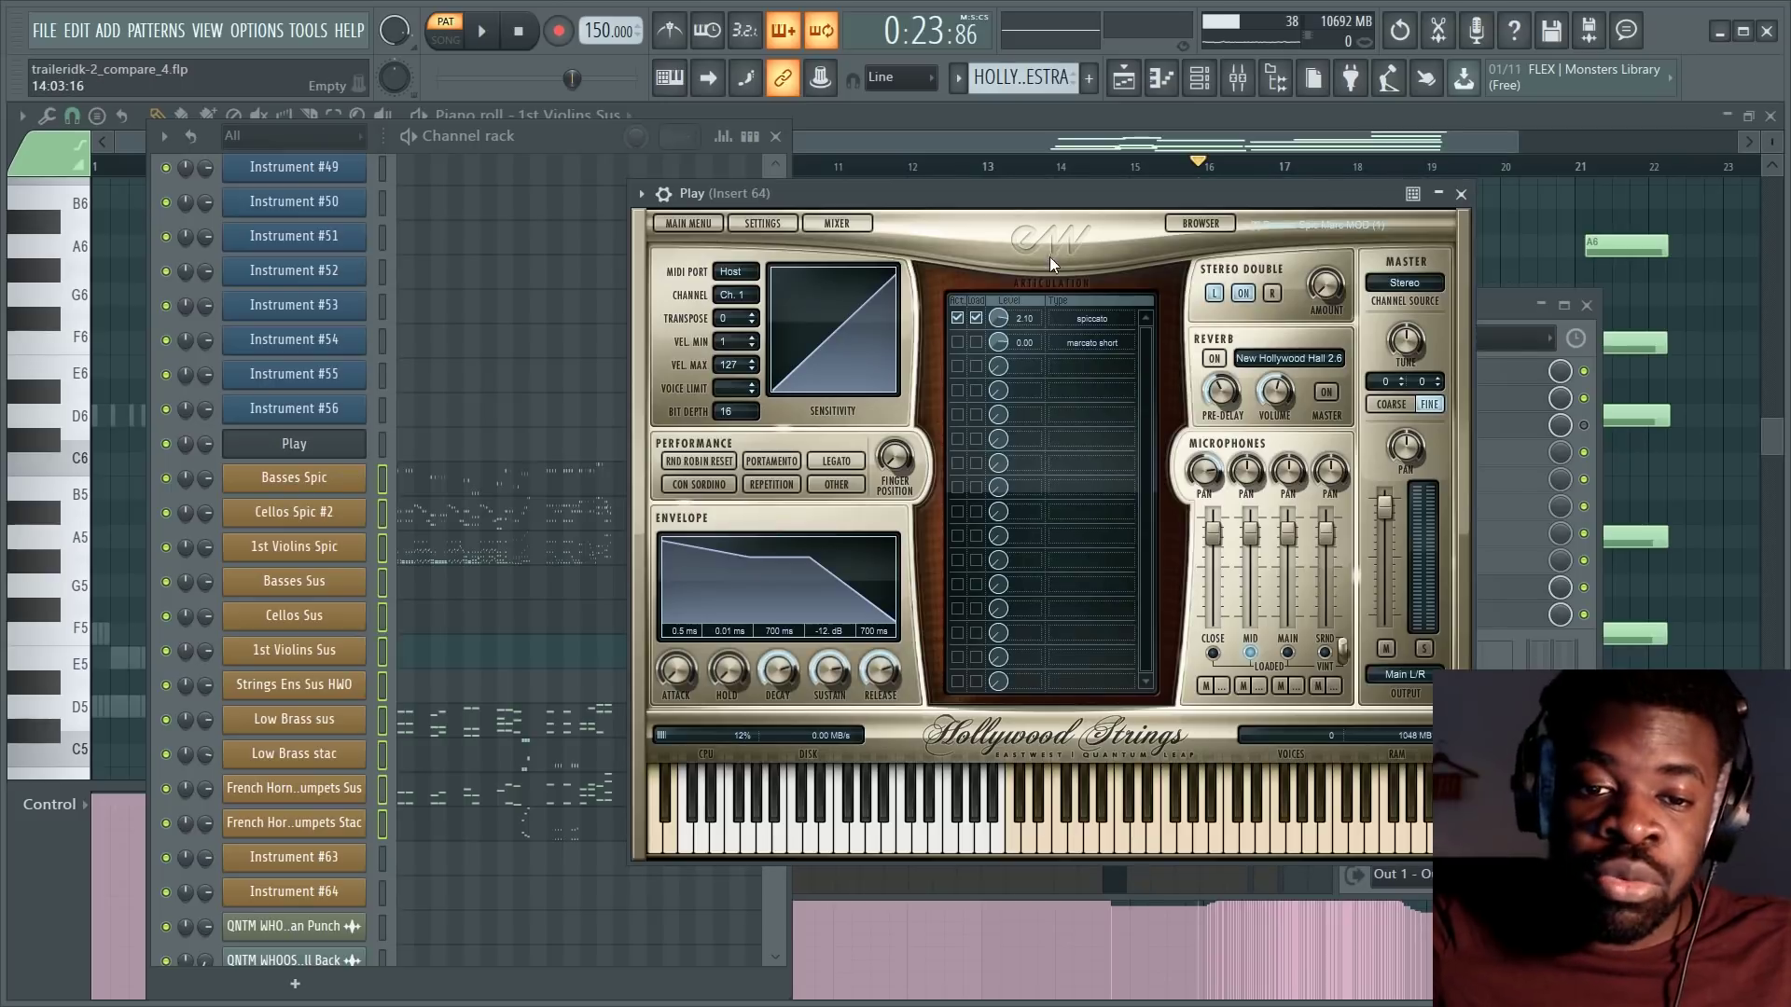
drag(978, 189, 788, 218)
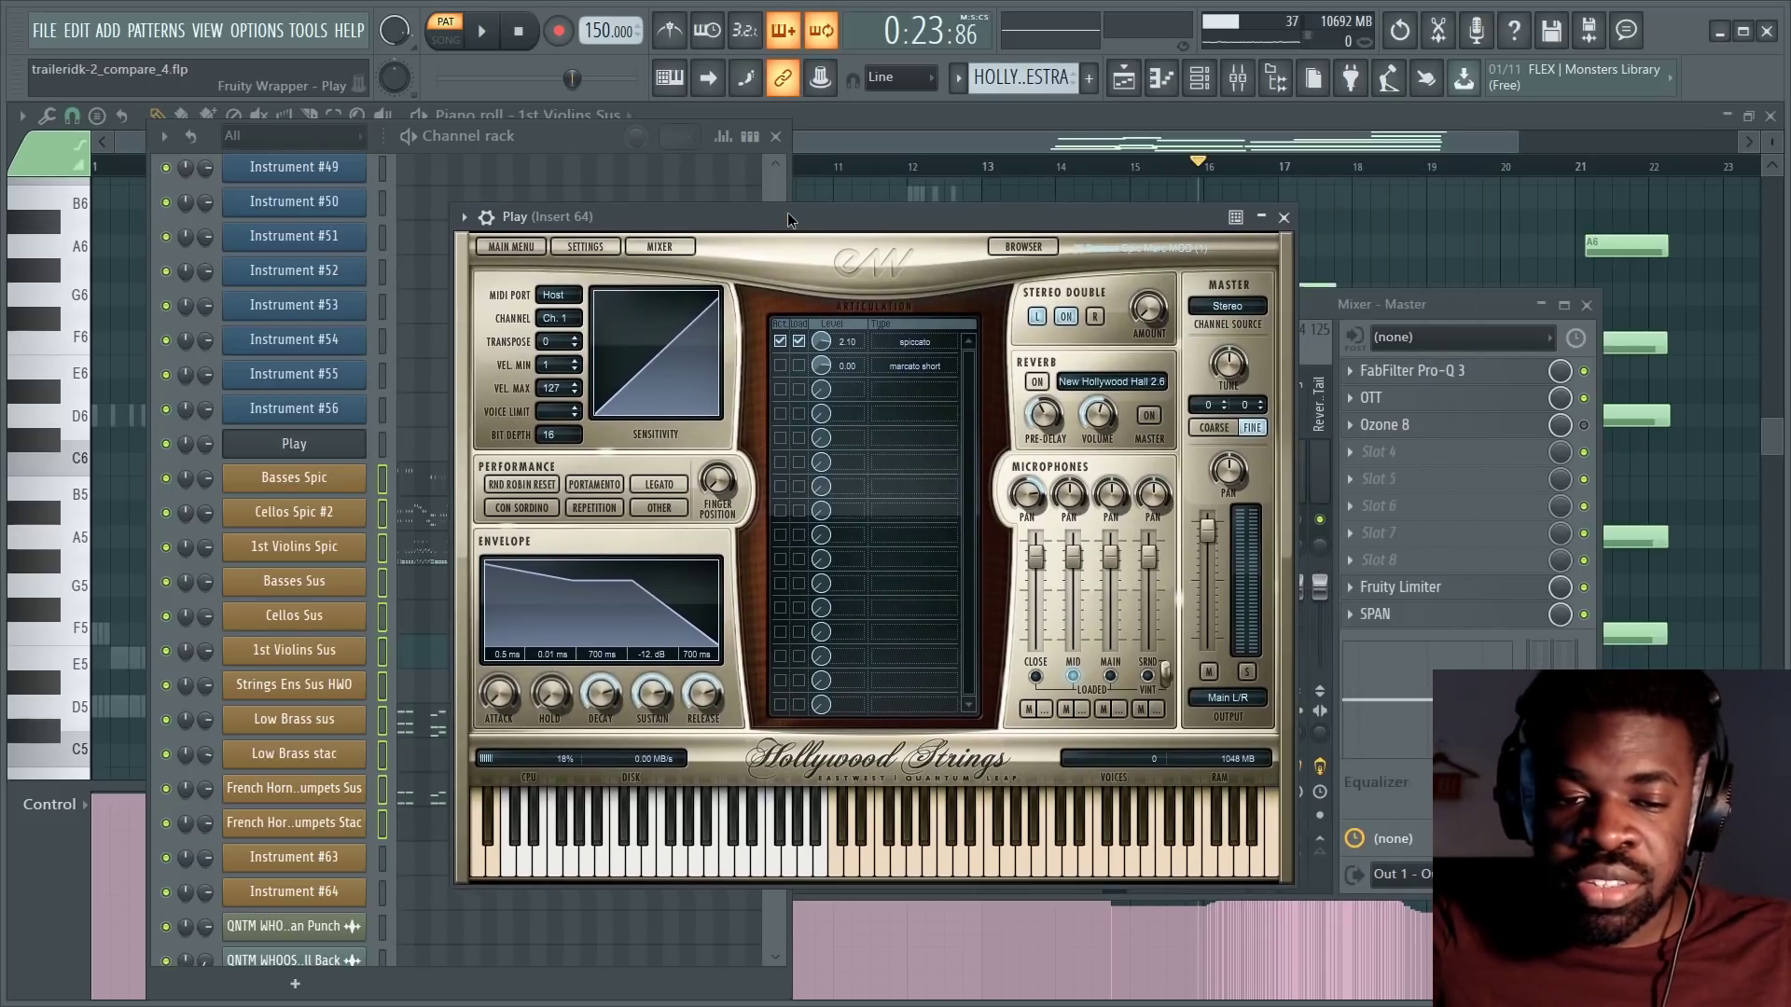
click(1284, 218)
key(F6)
key(F9)
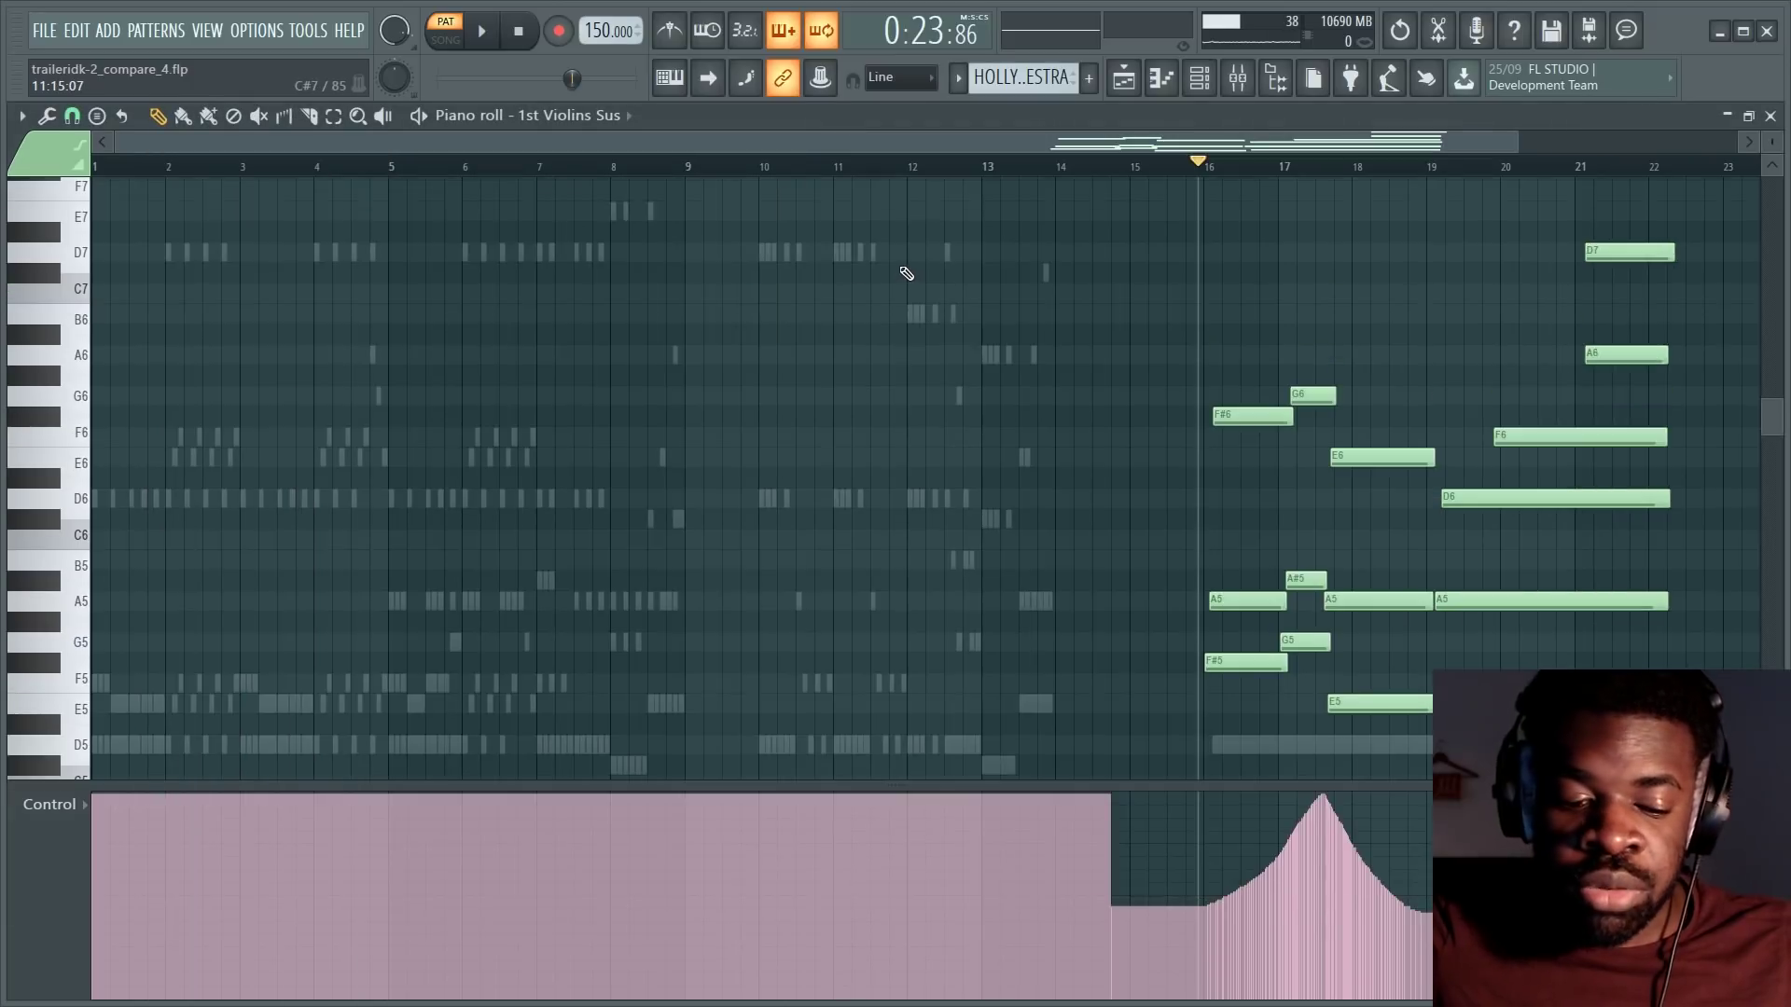
key(F5)
key(F7)
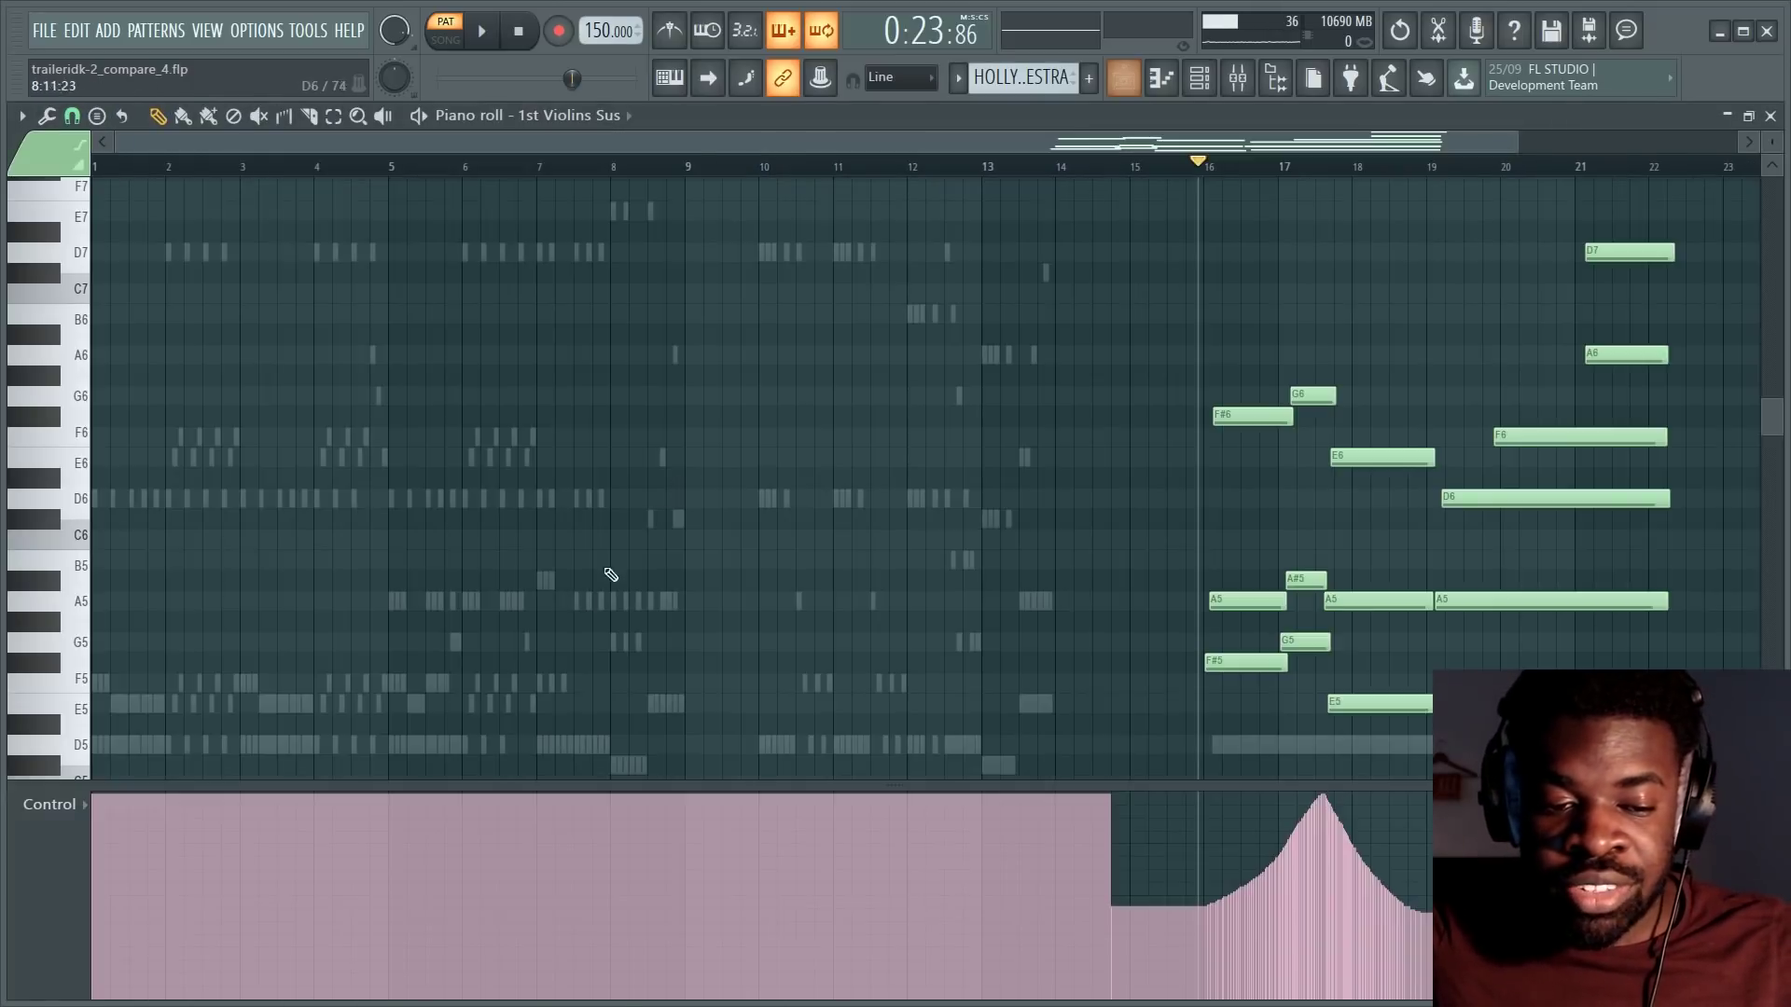
Preview the Basses Spic and Cellos Spic #2 parts, stopping playback at the start.
key(F6)
click(409, 490)
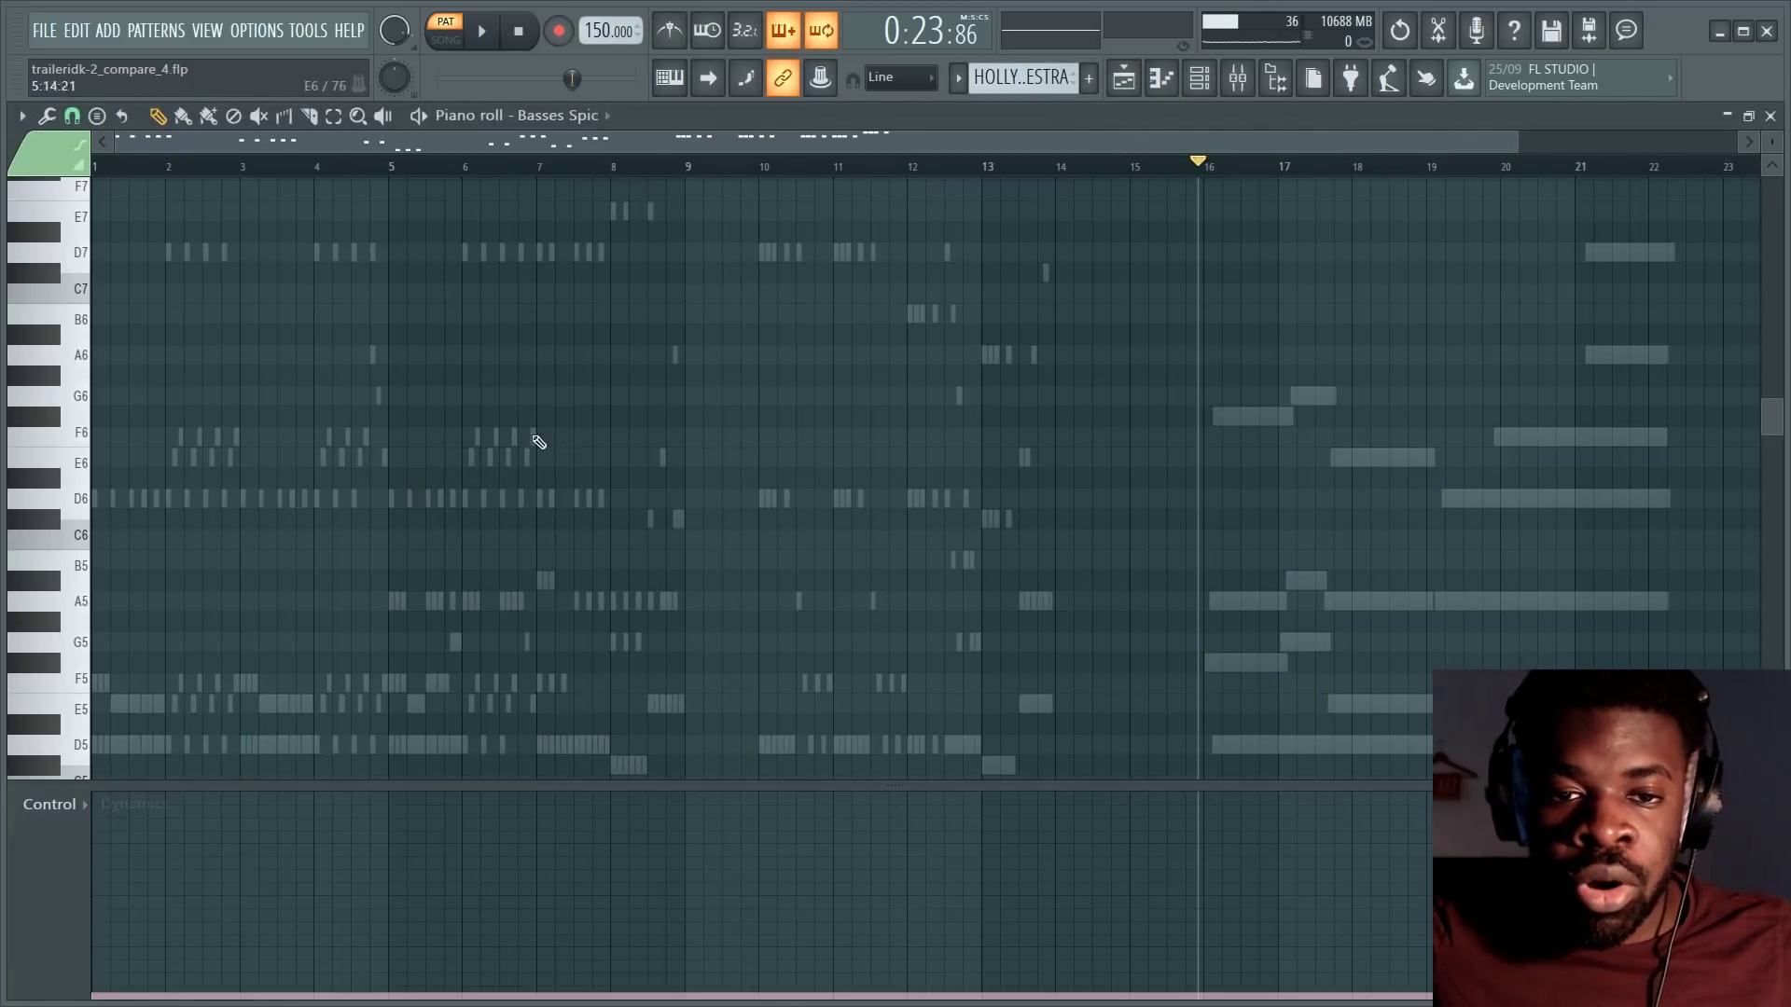
key(space)
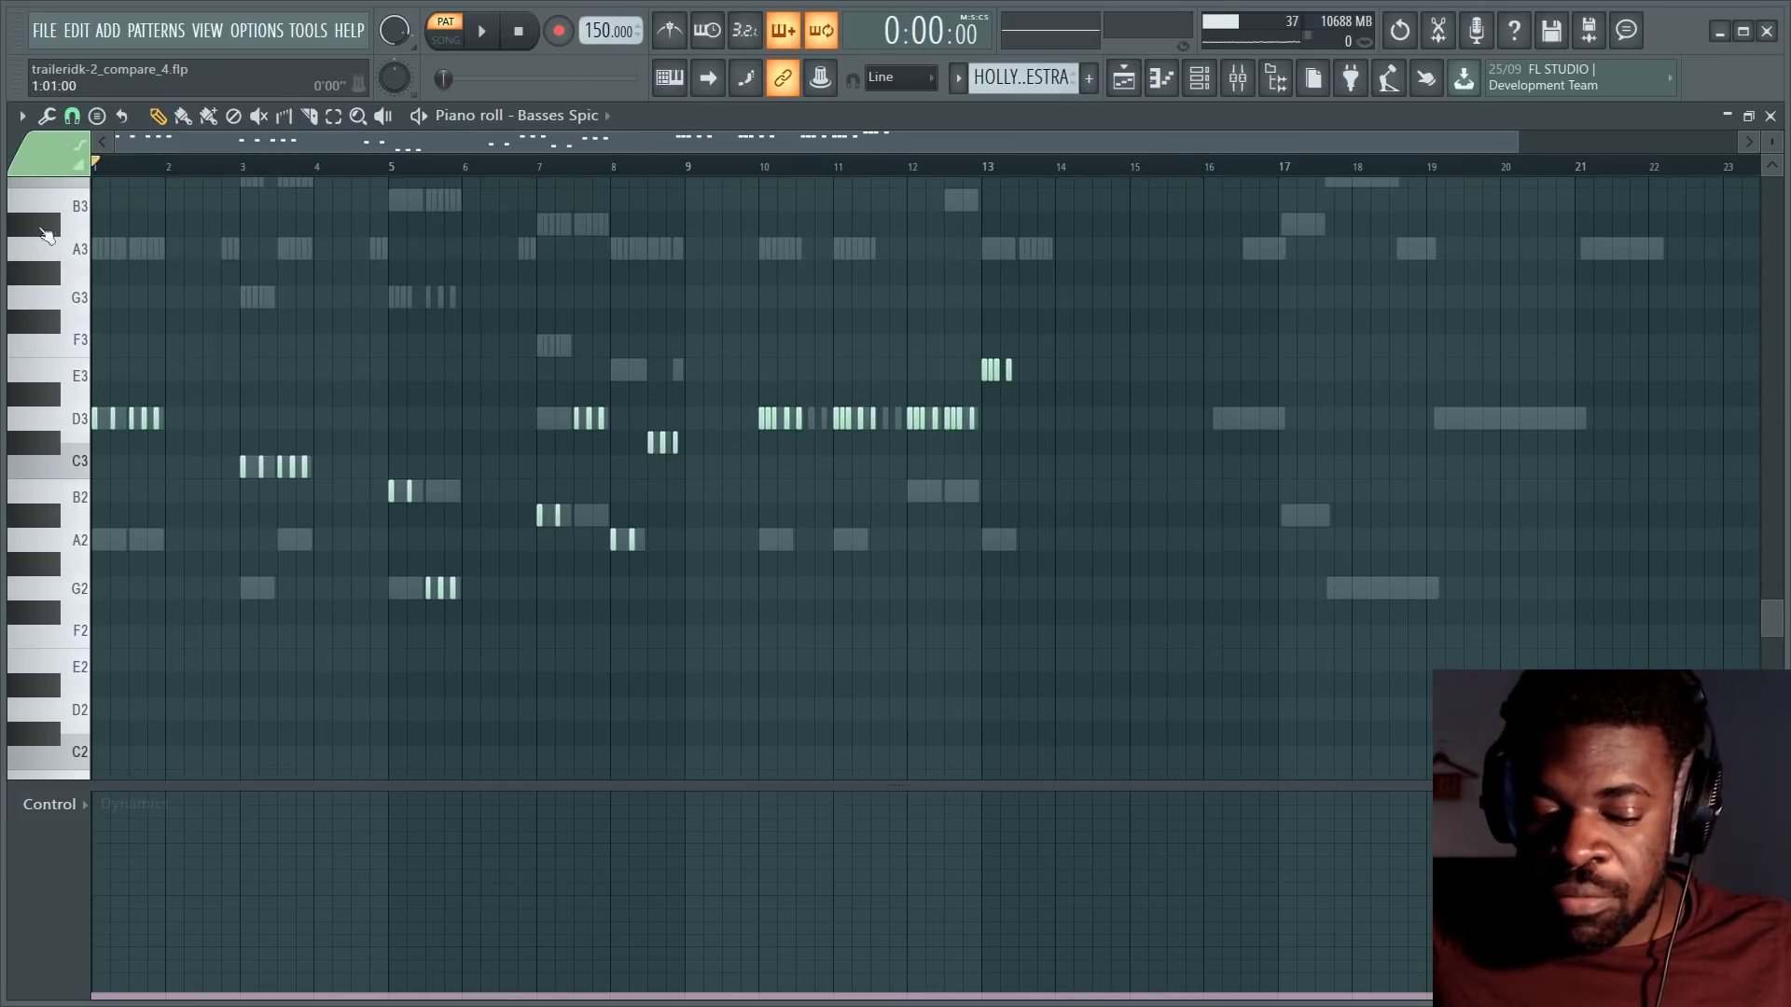
key(F6)
click(532, 513)
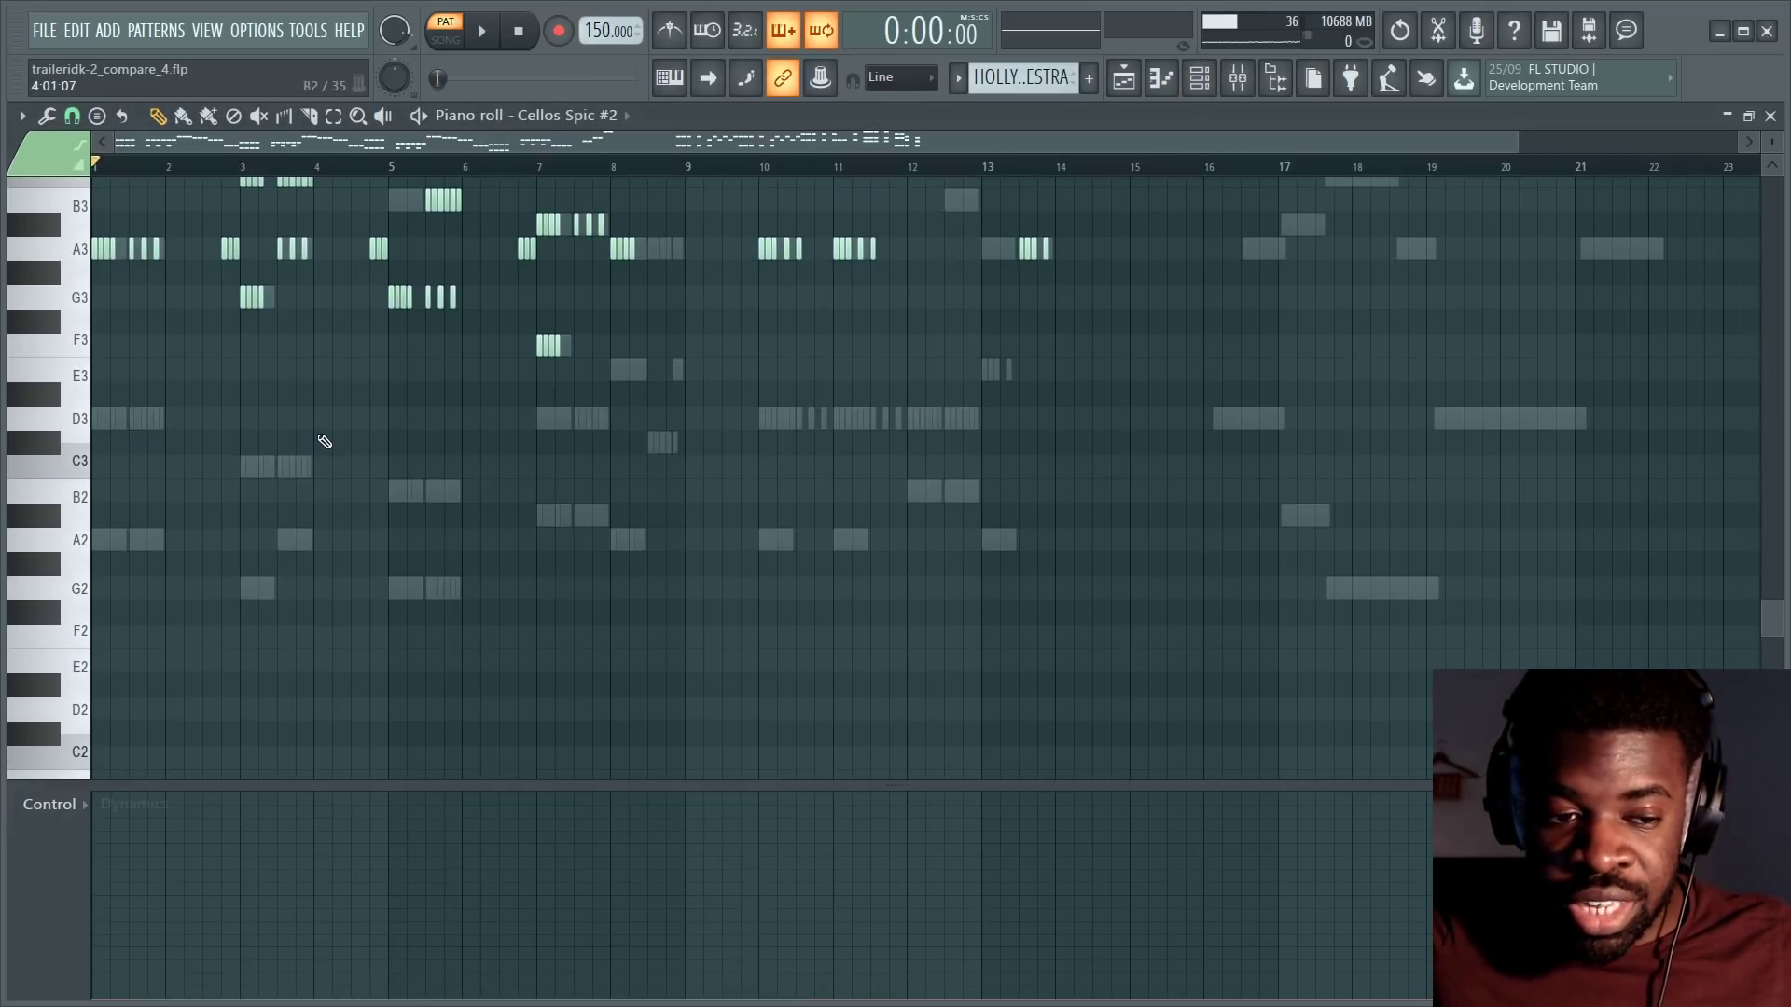
Reopen the Play channel's Hollywood Strings window and move it right and down.
key(F6)
click(294, 443)
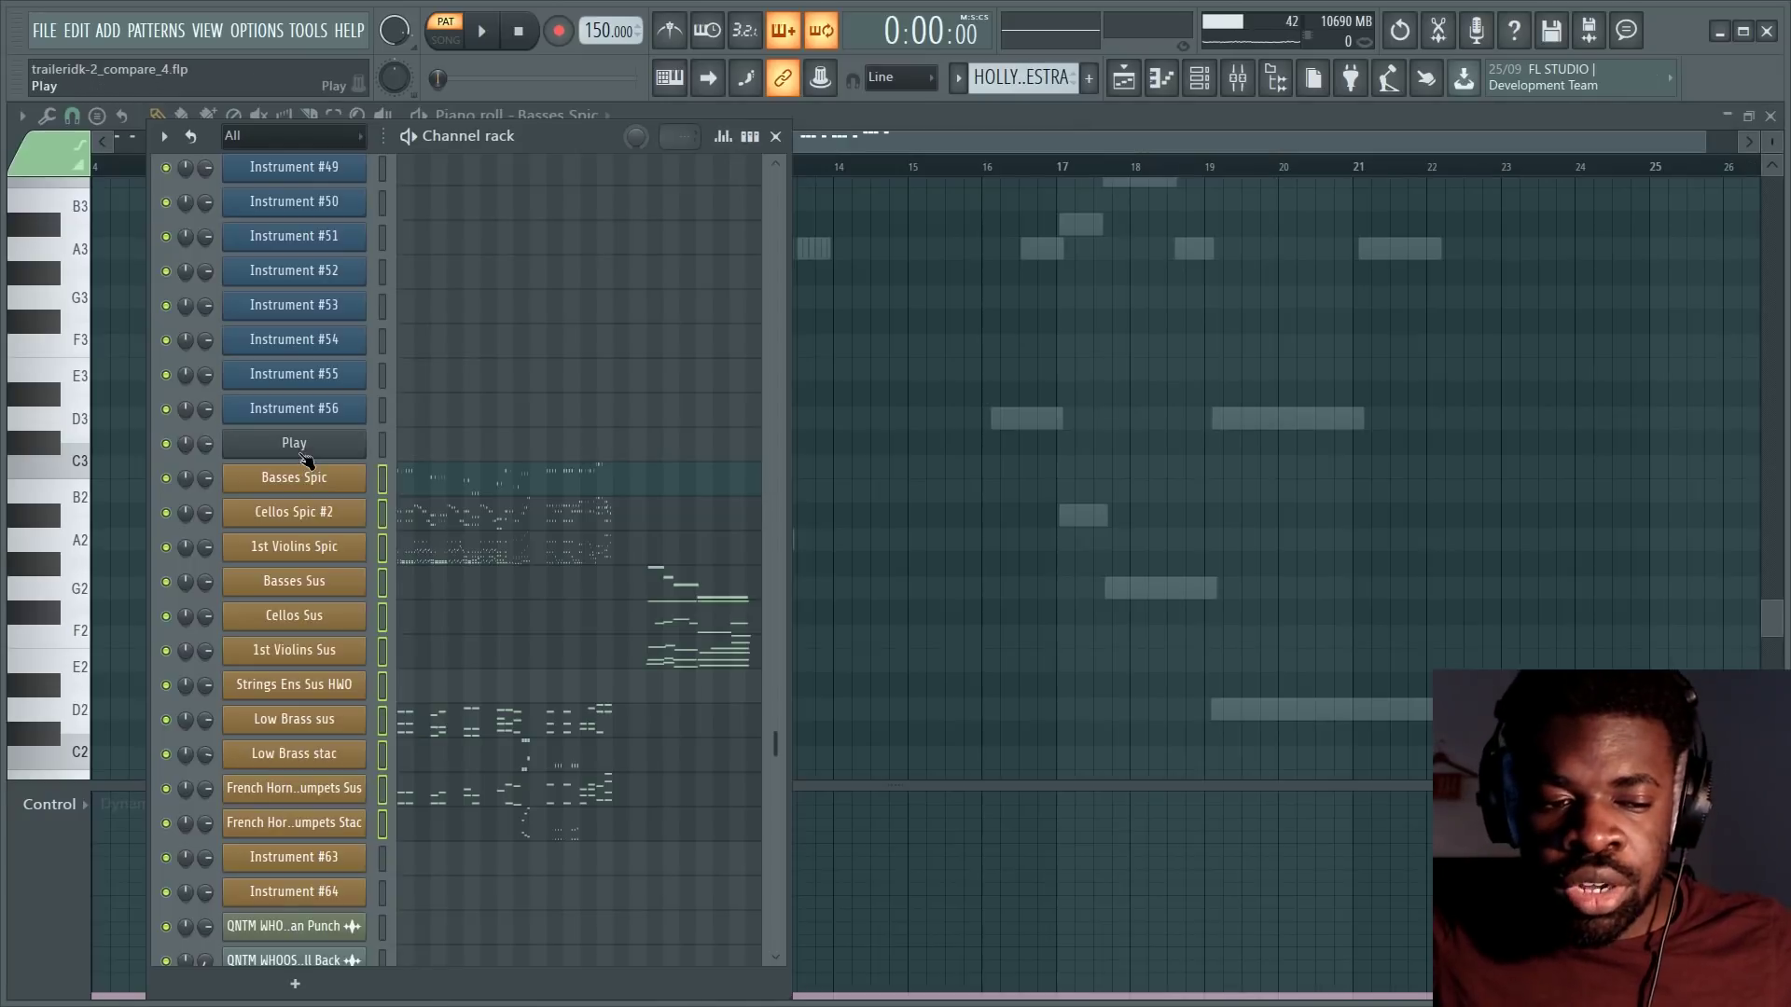
click(293, 443)
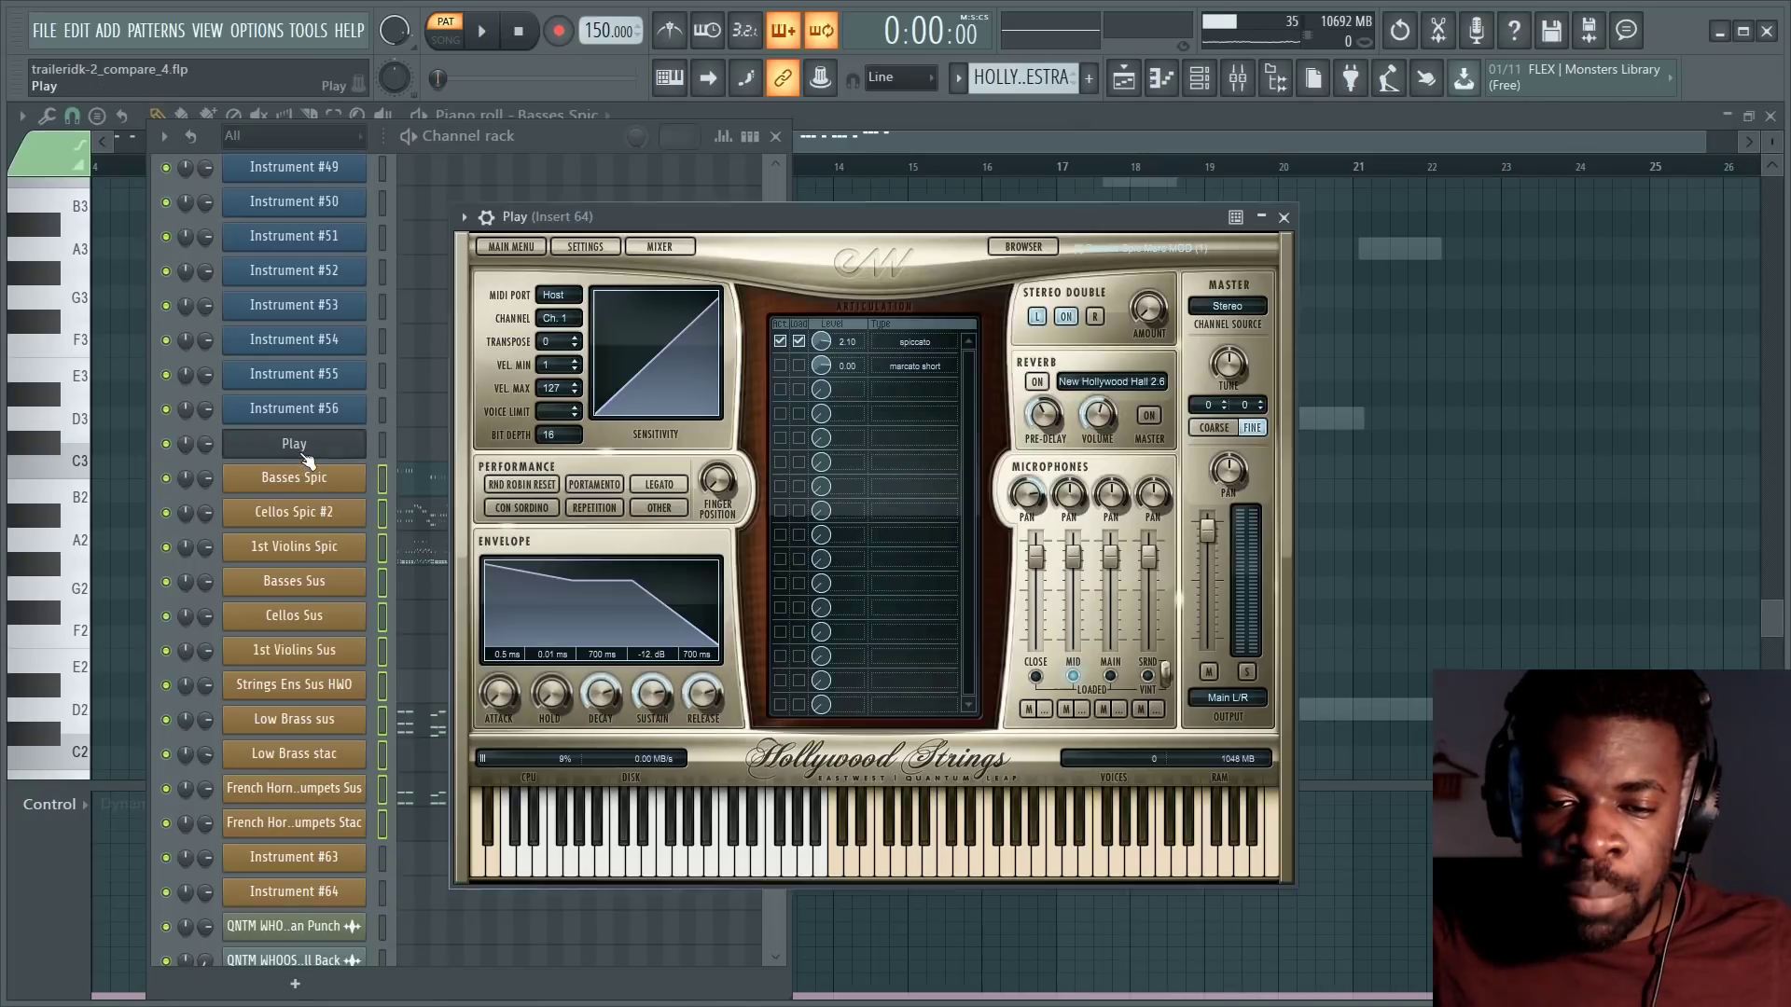
drag(771, 230, 1135, 260)
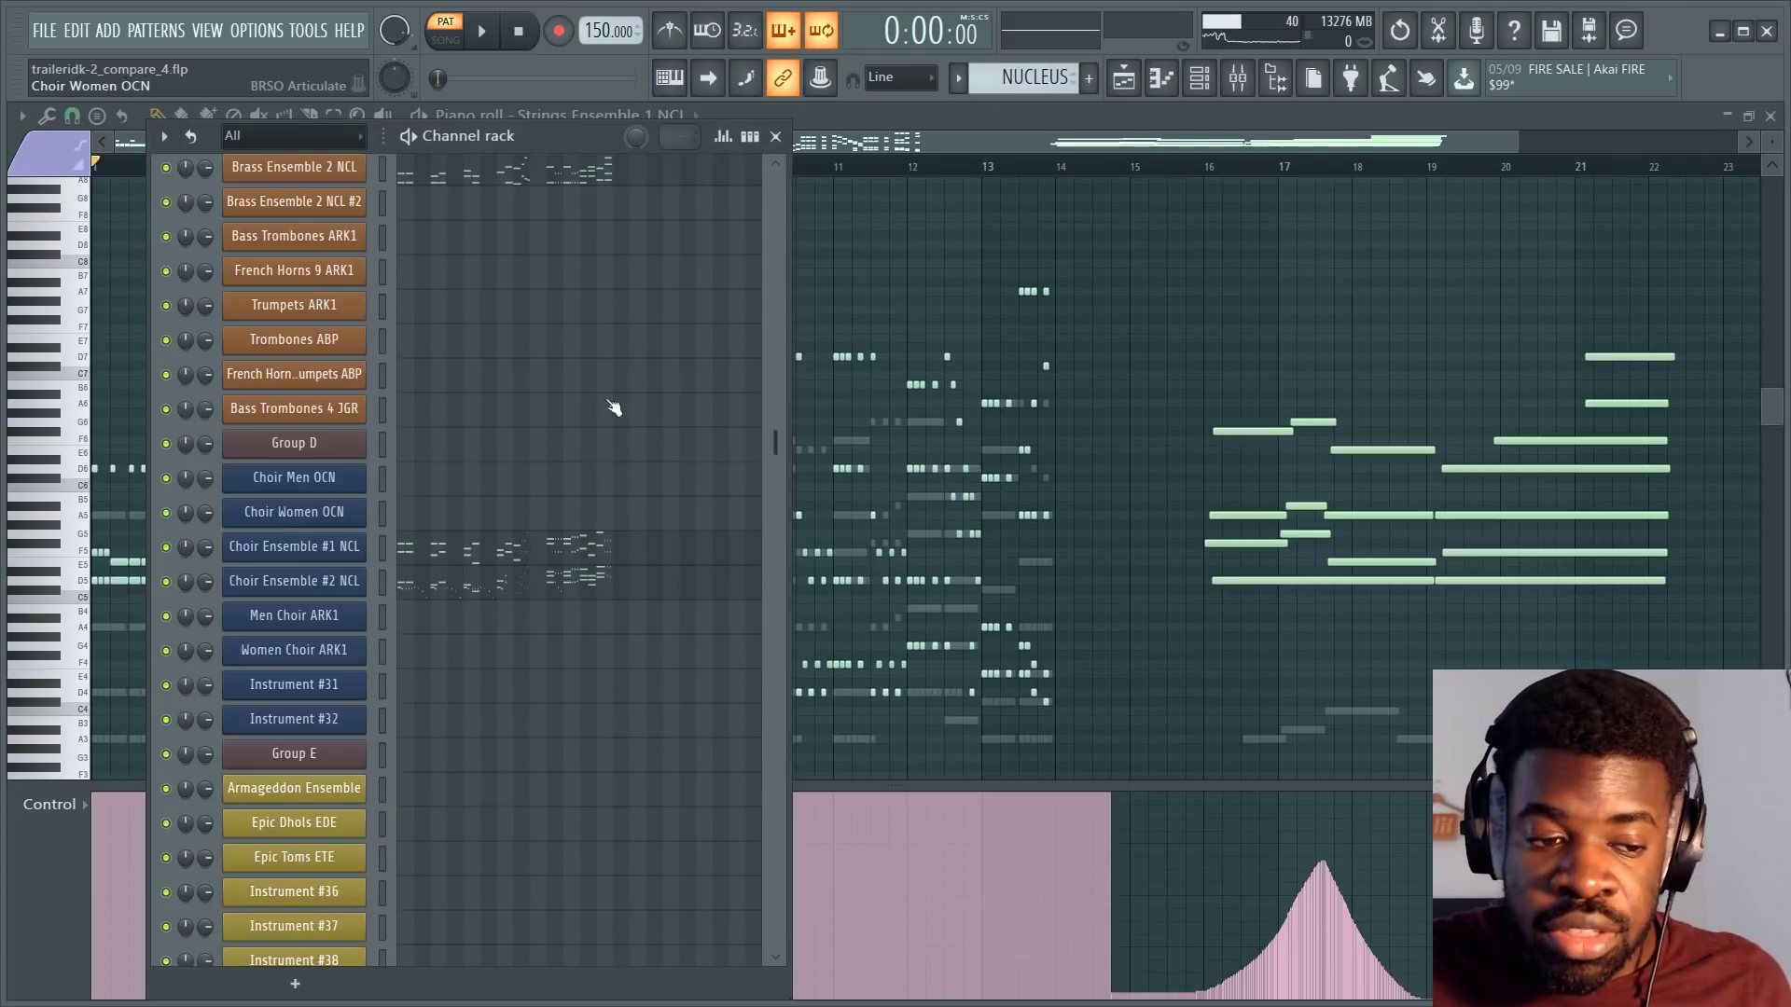
key(F6)
scroll(667, 207, up, 2)
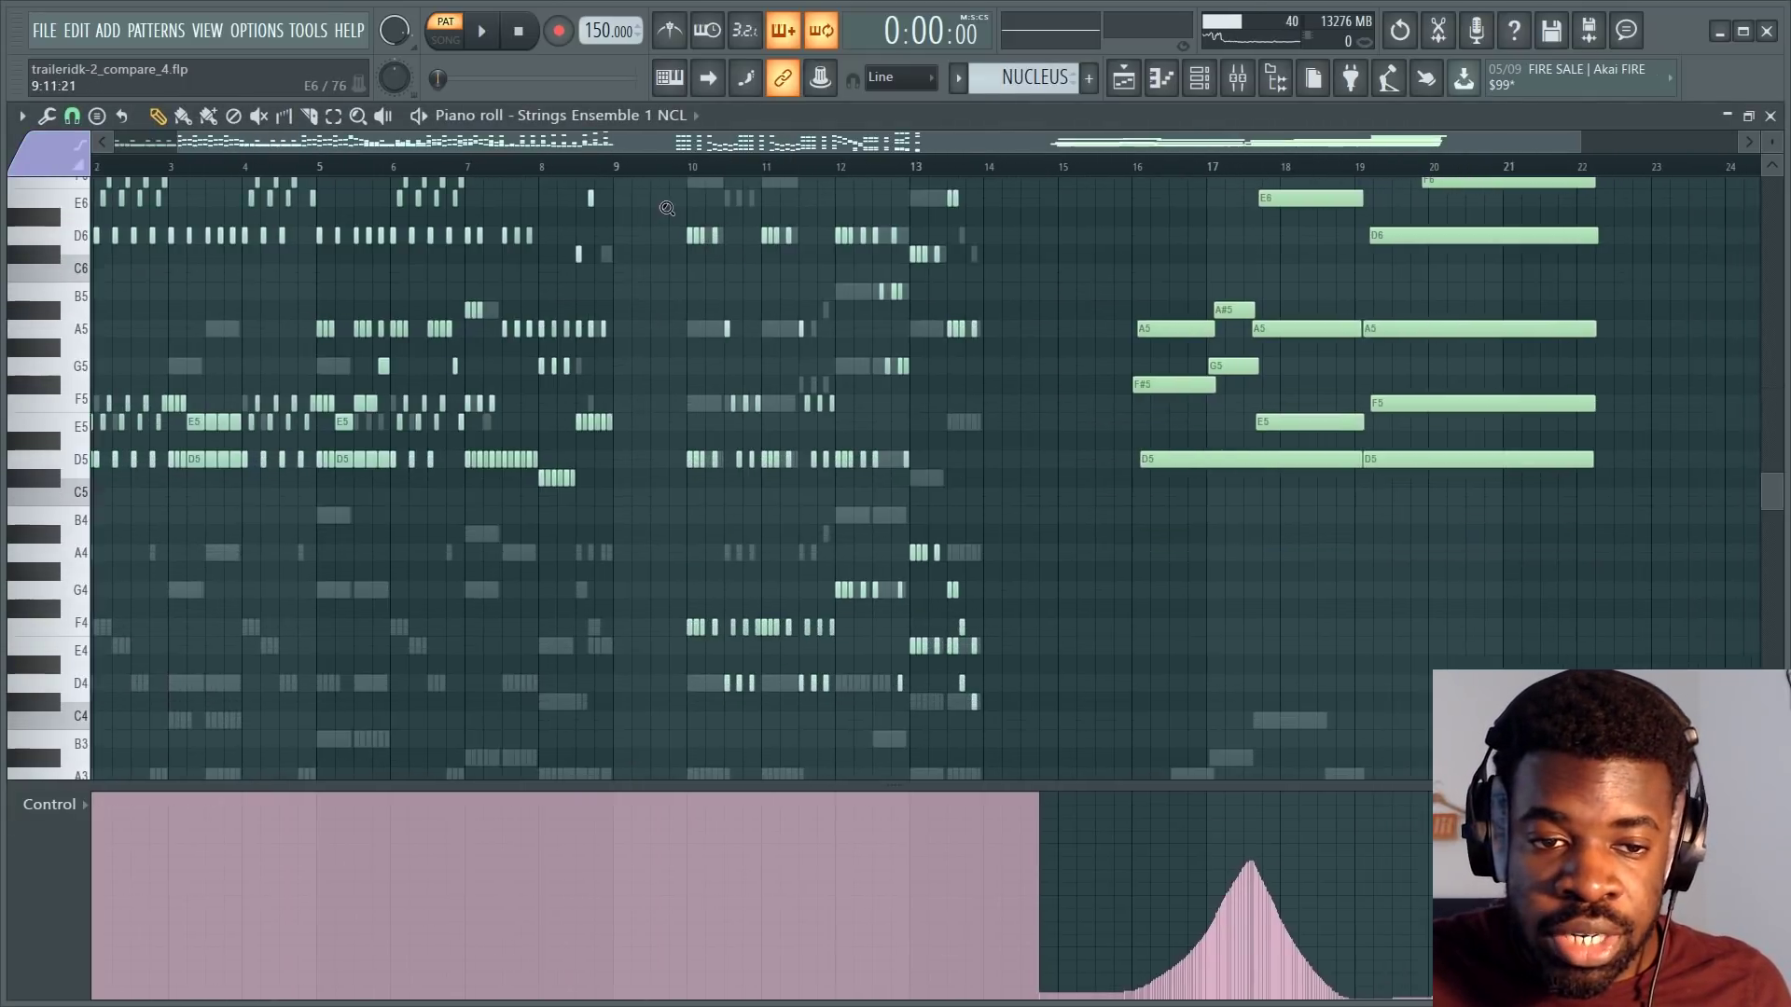
scroll(667, 207, down, 2)
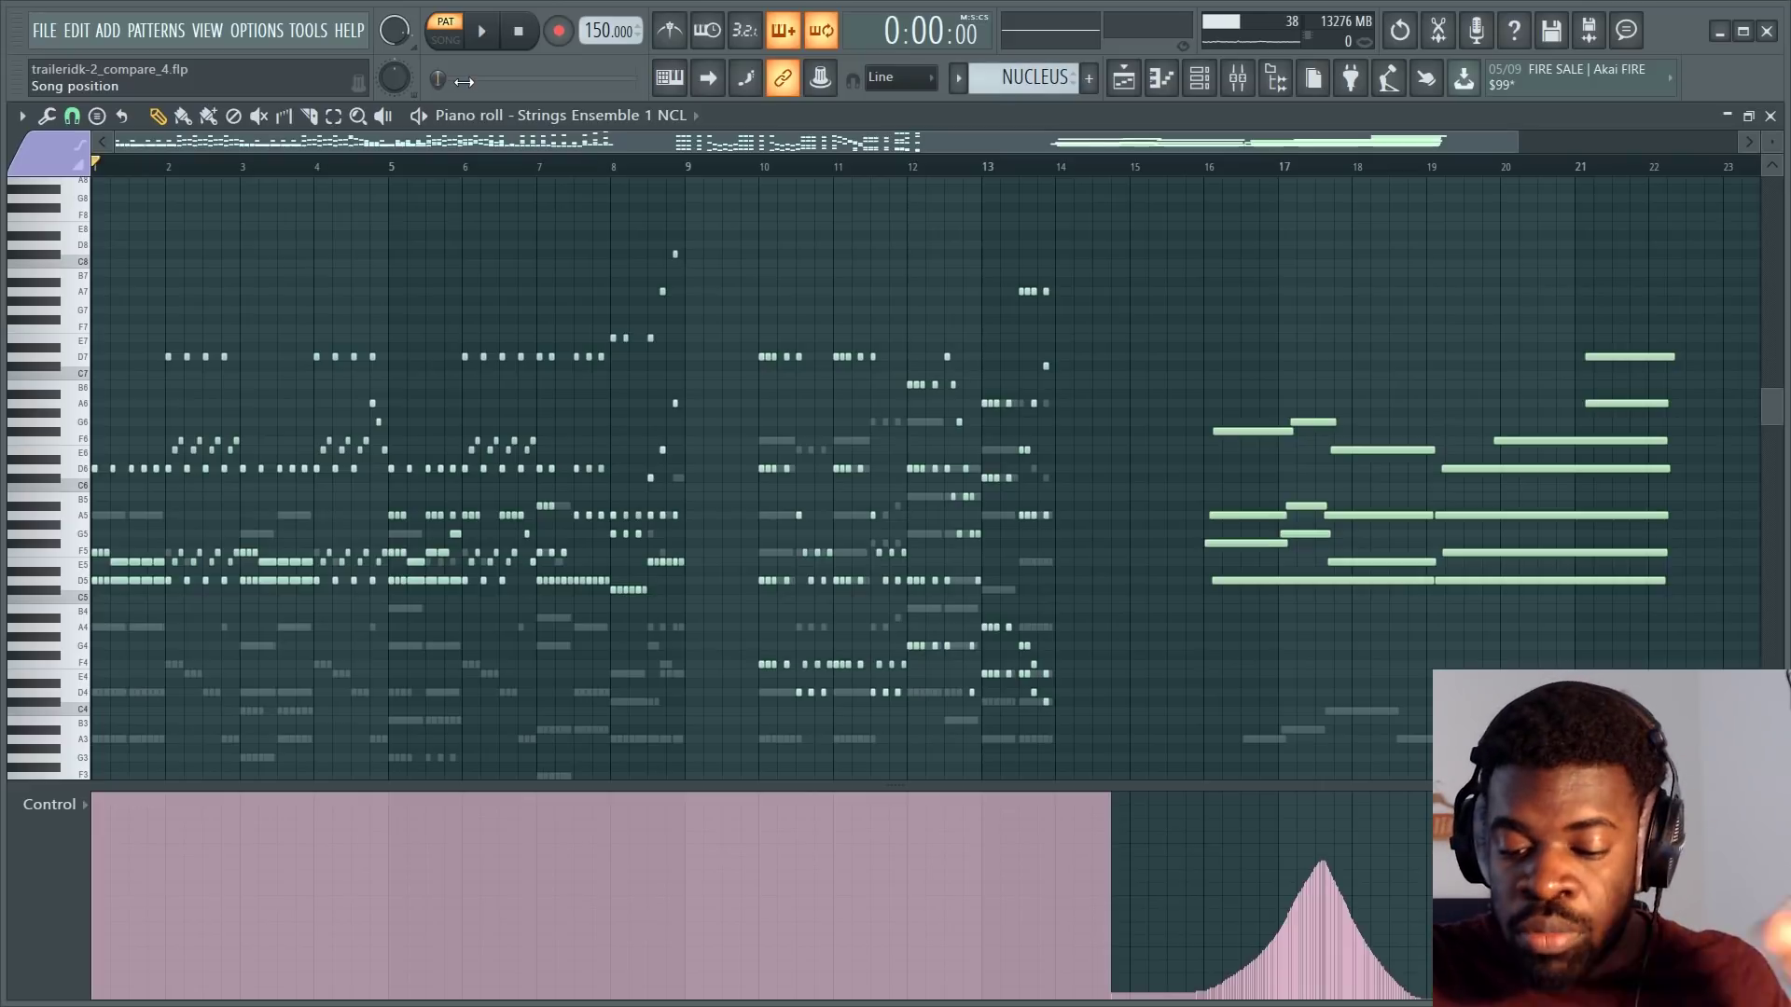
key(F6)
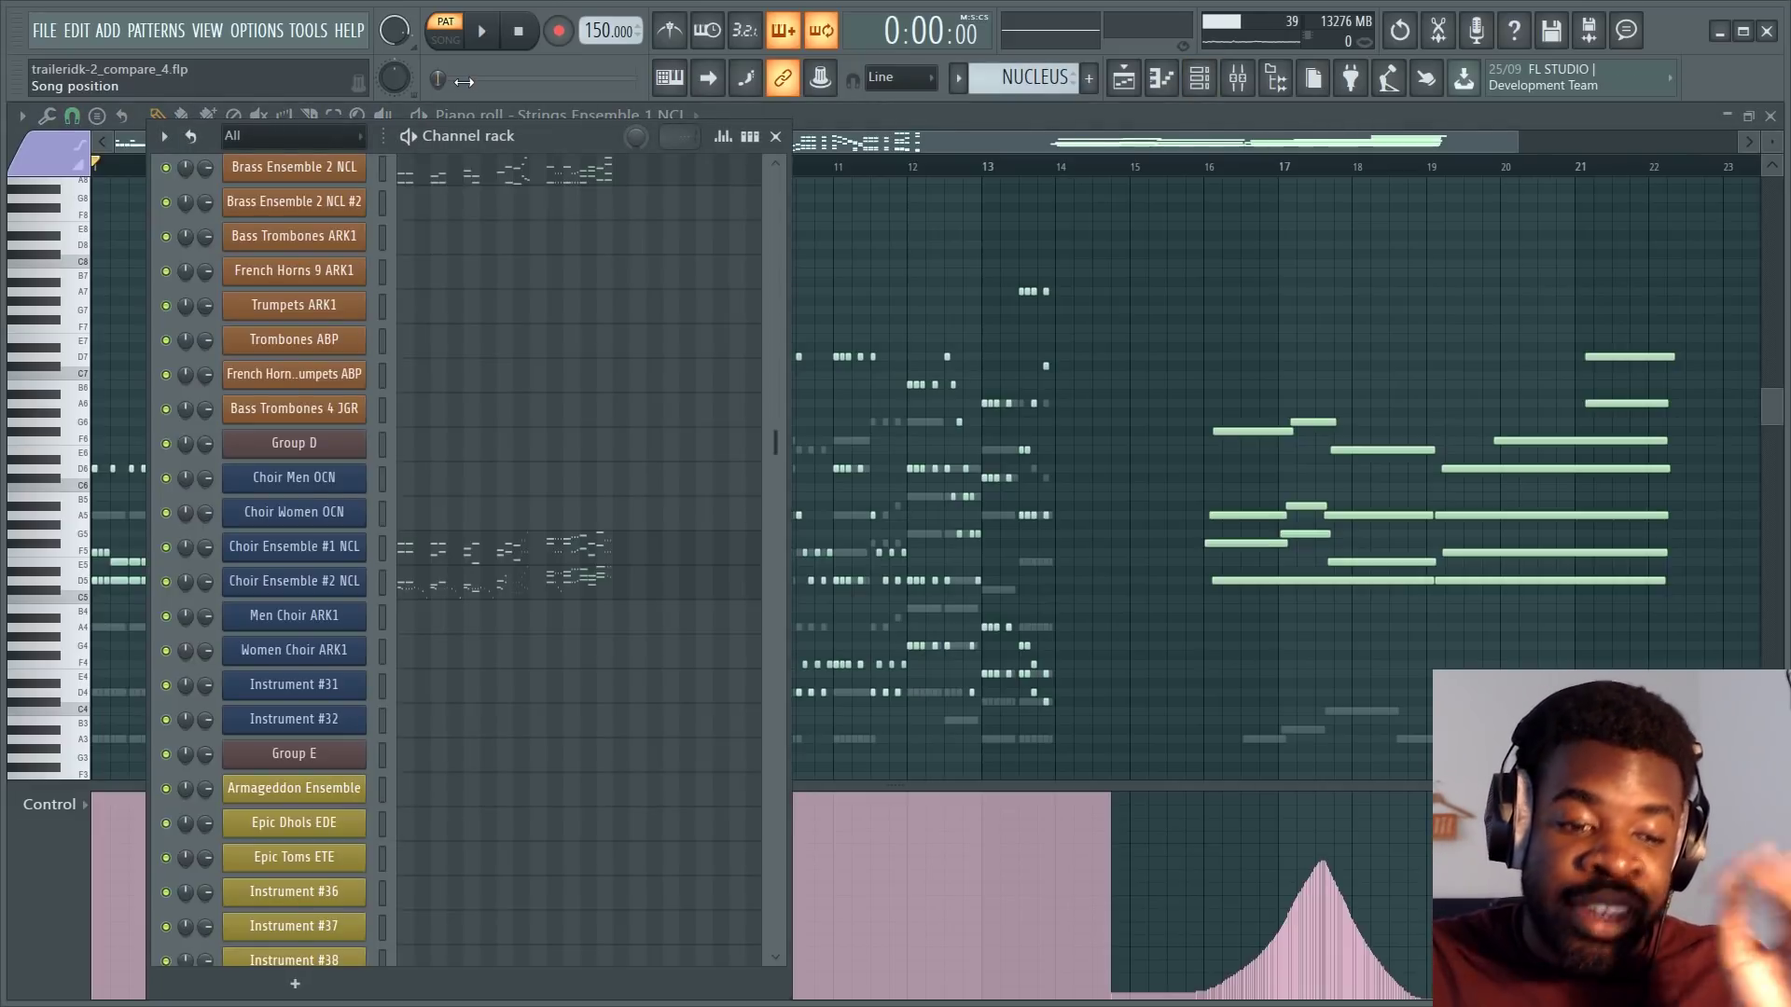
scroll(572, 312, up, 6)
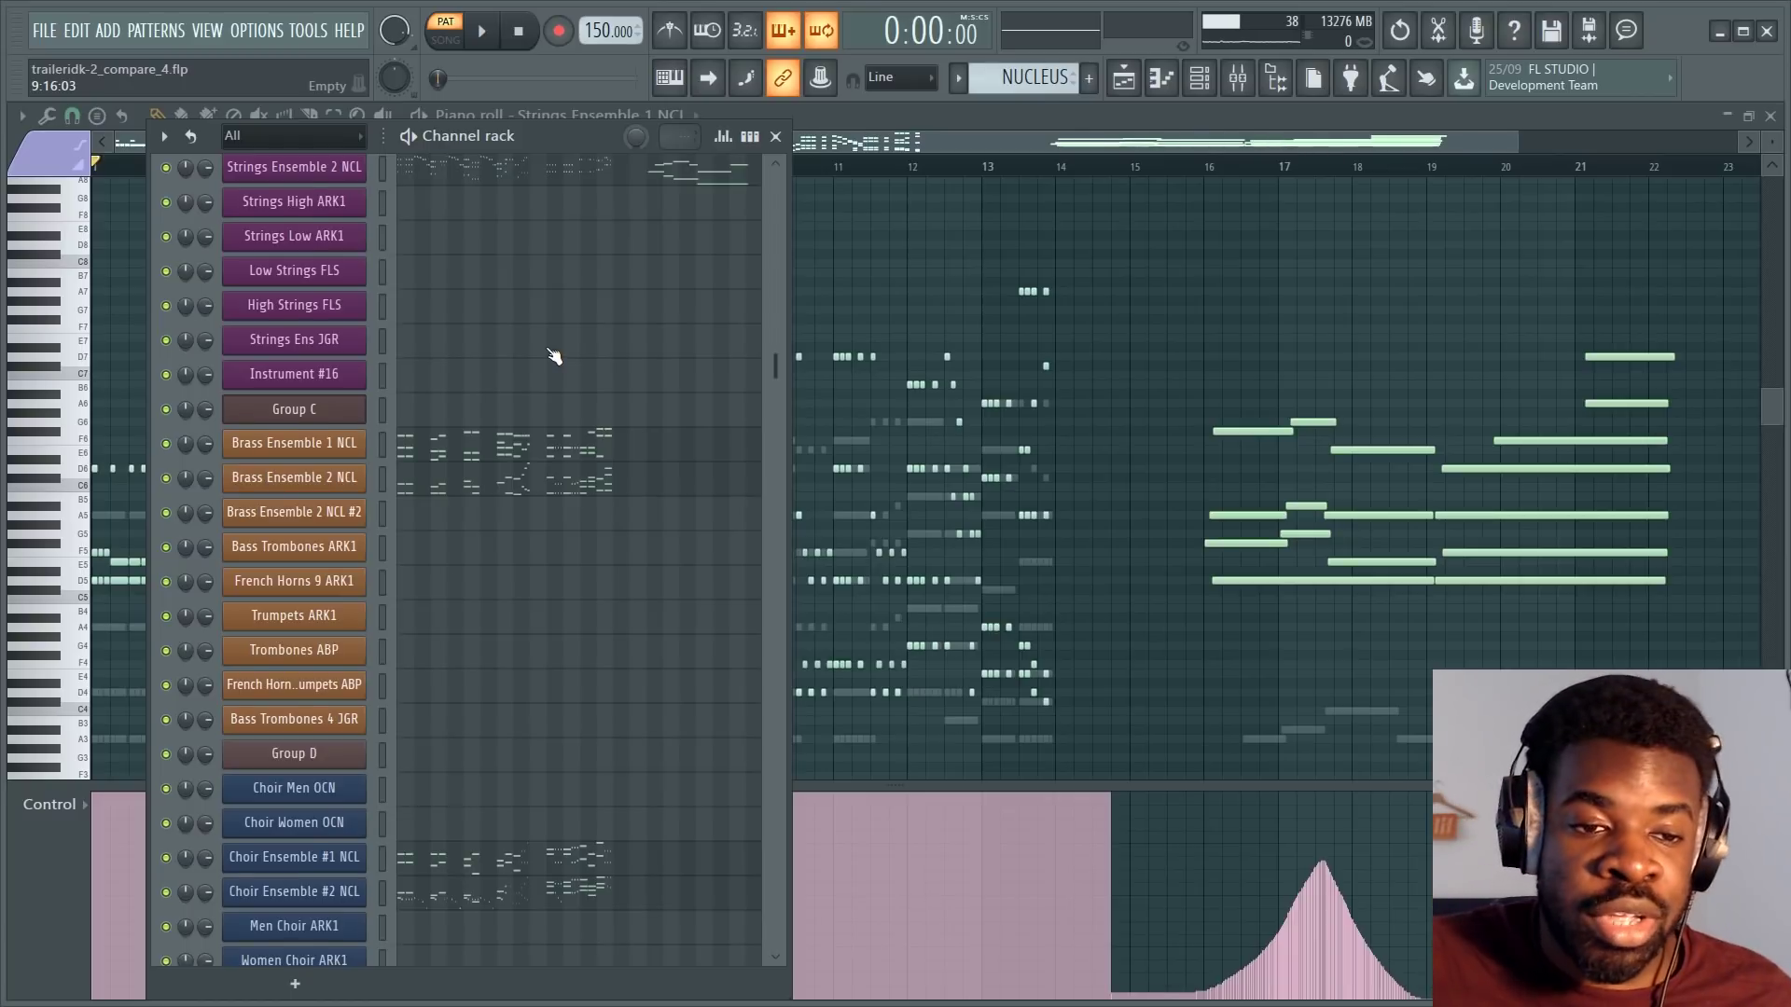
Play the Nucleus Strings Ensemble 1 NCL part past bar 21, then stop at the start.
key(F6)
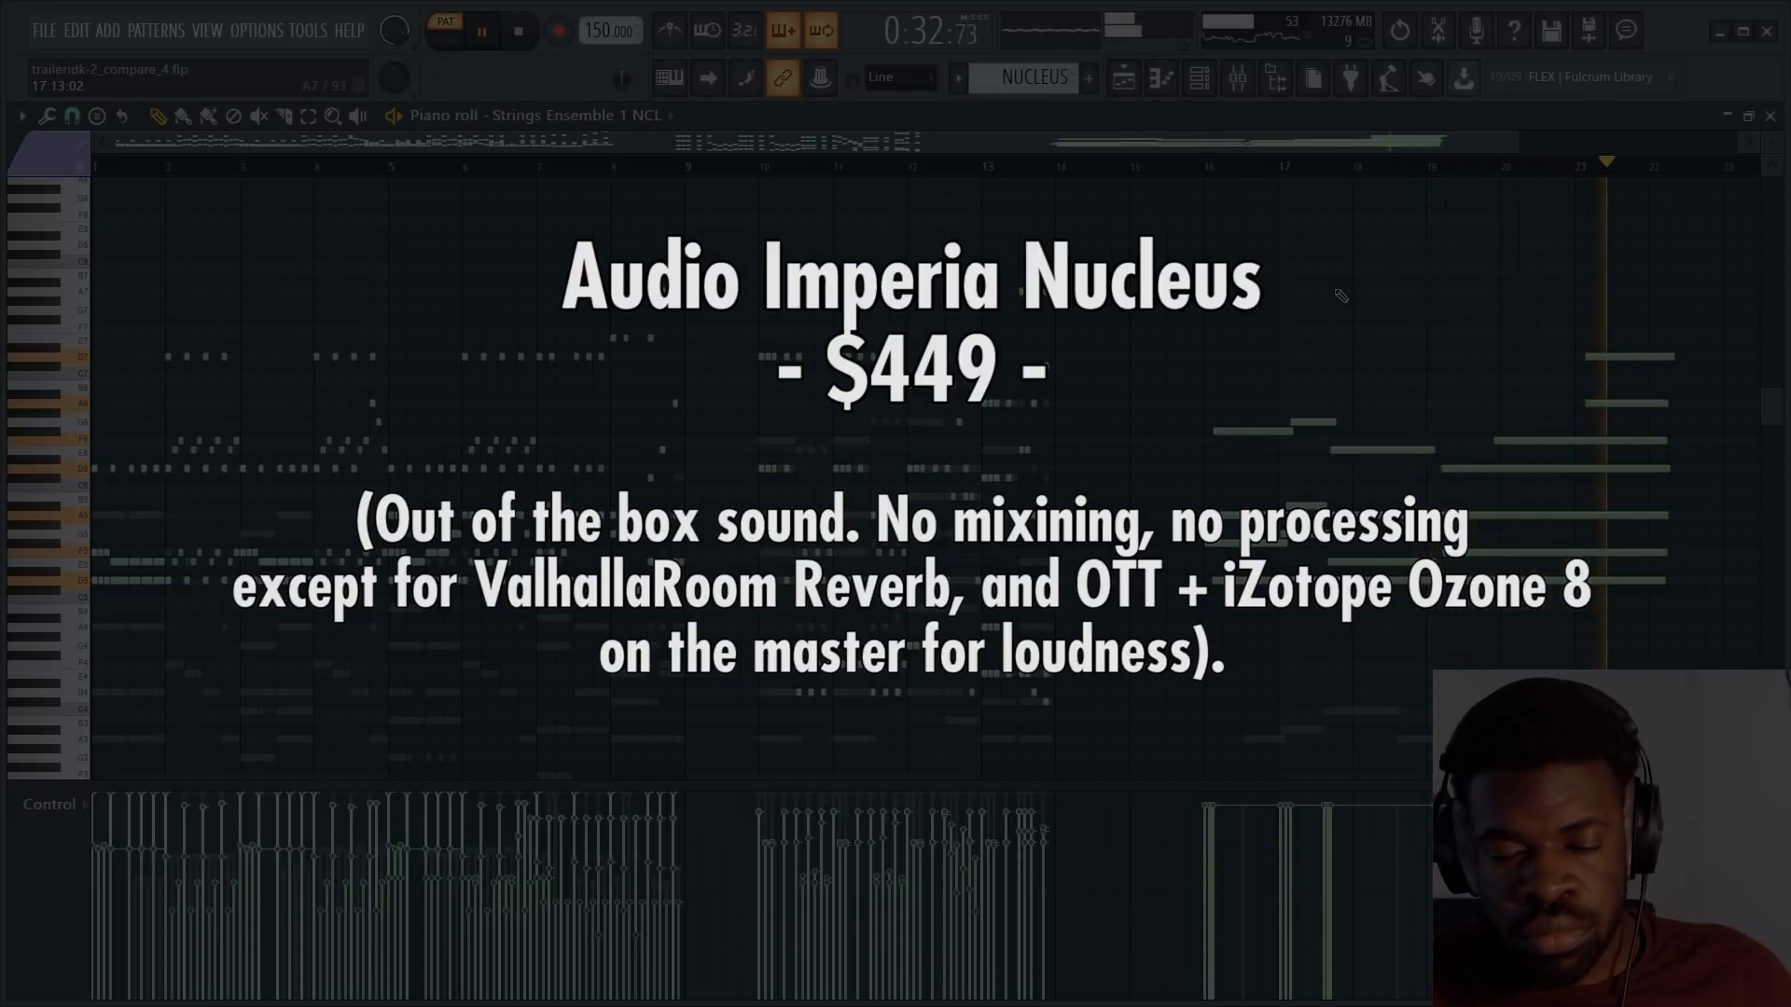
key(space)
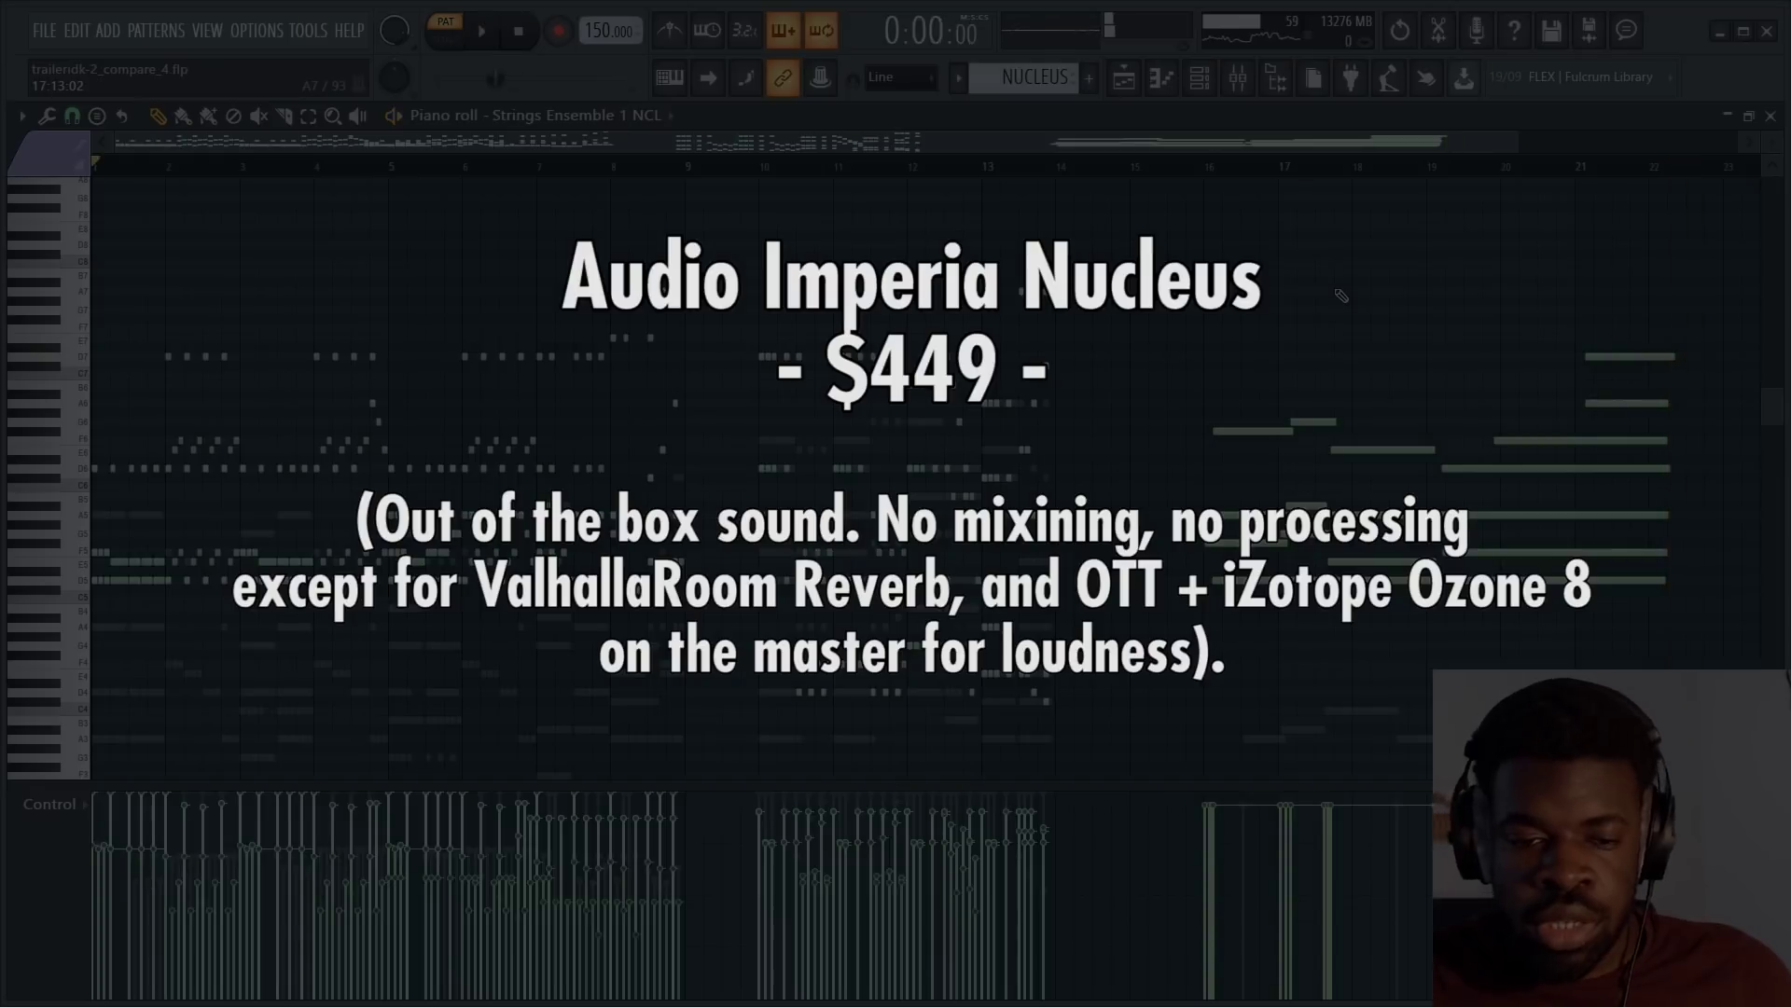
Show the Choir Ensemble #2 NCL part and play it briefly from around bar 7.
key(F6)
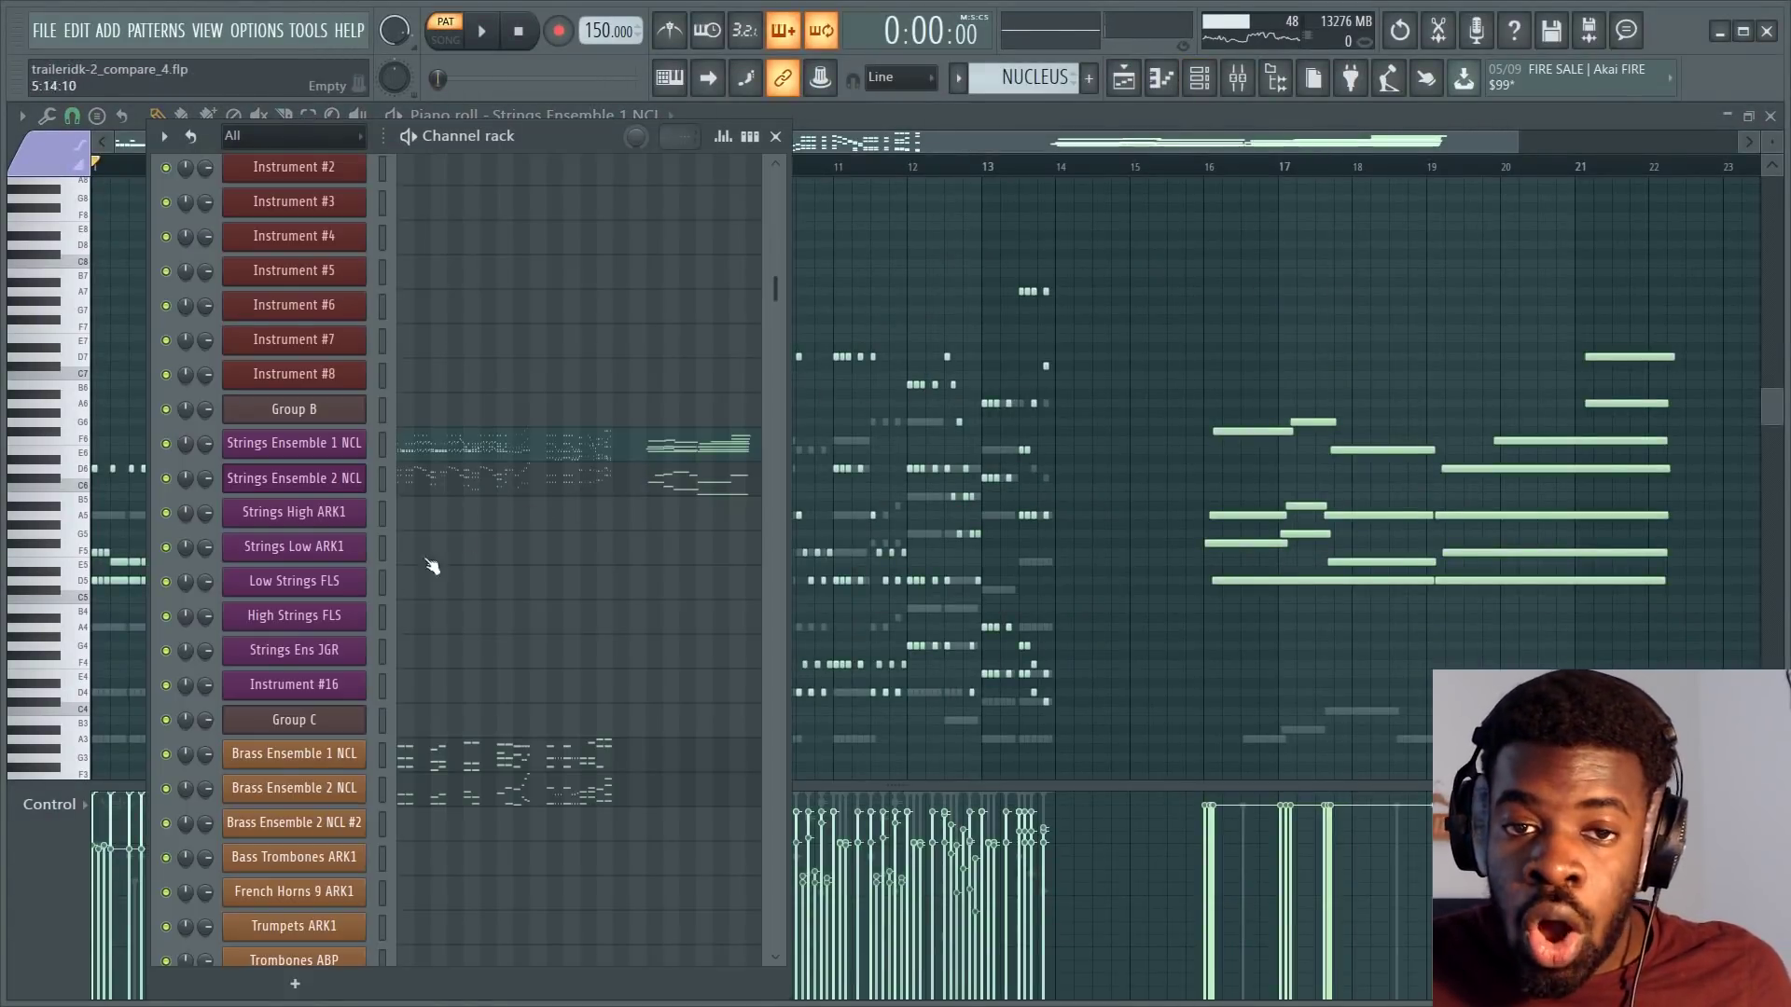
scroll(587, 660, down, 6)
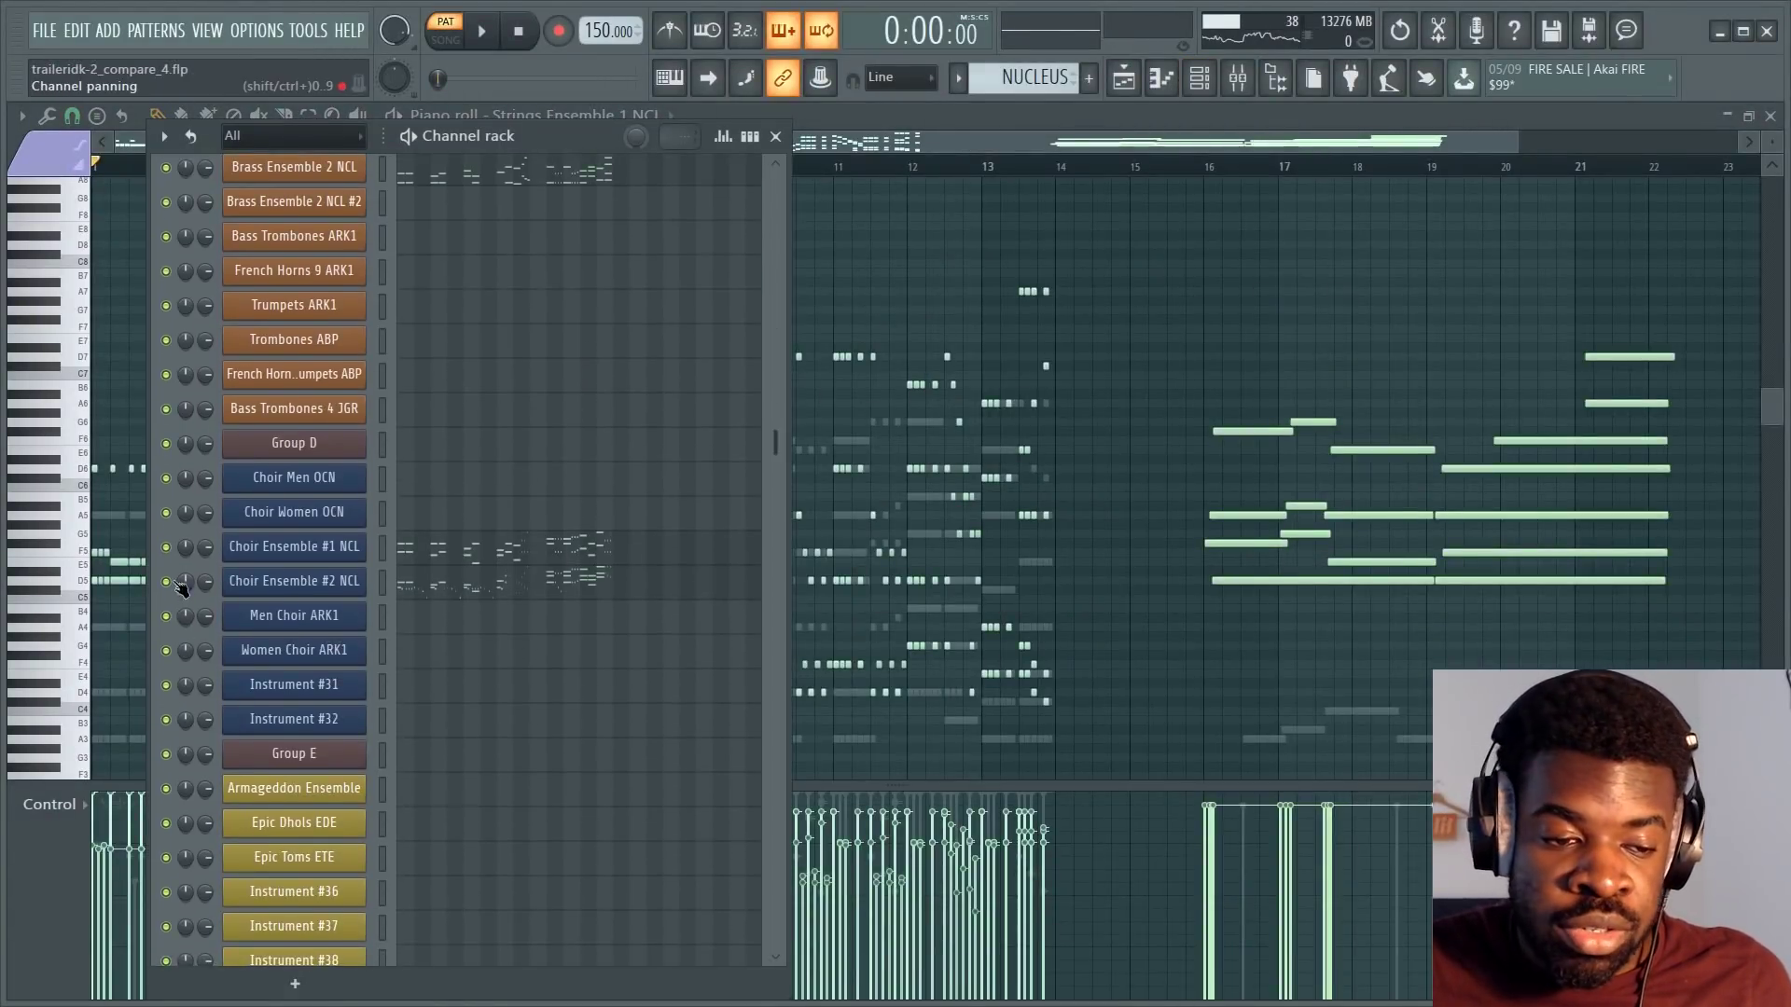
click(560, 583)
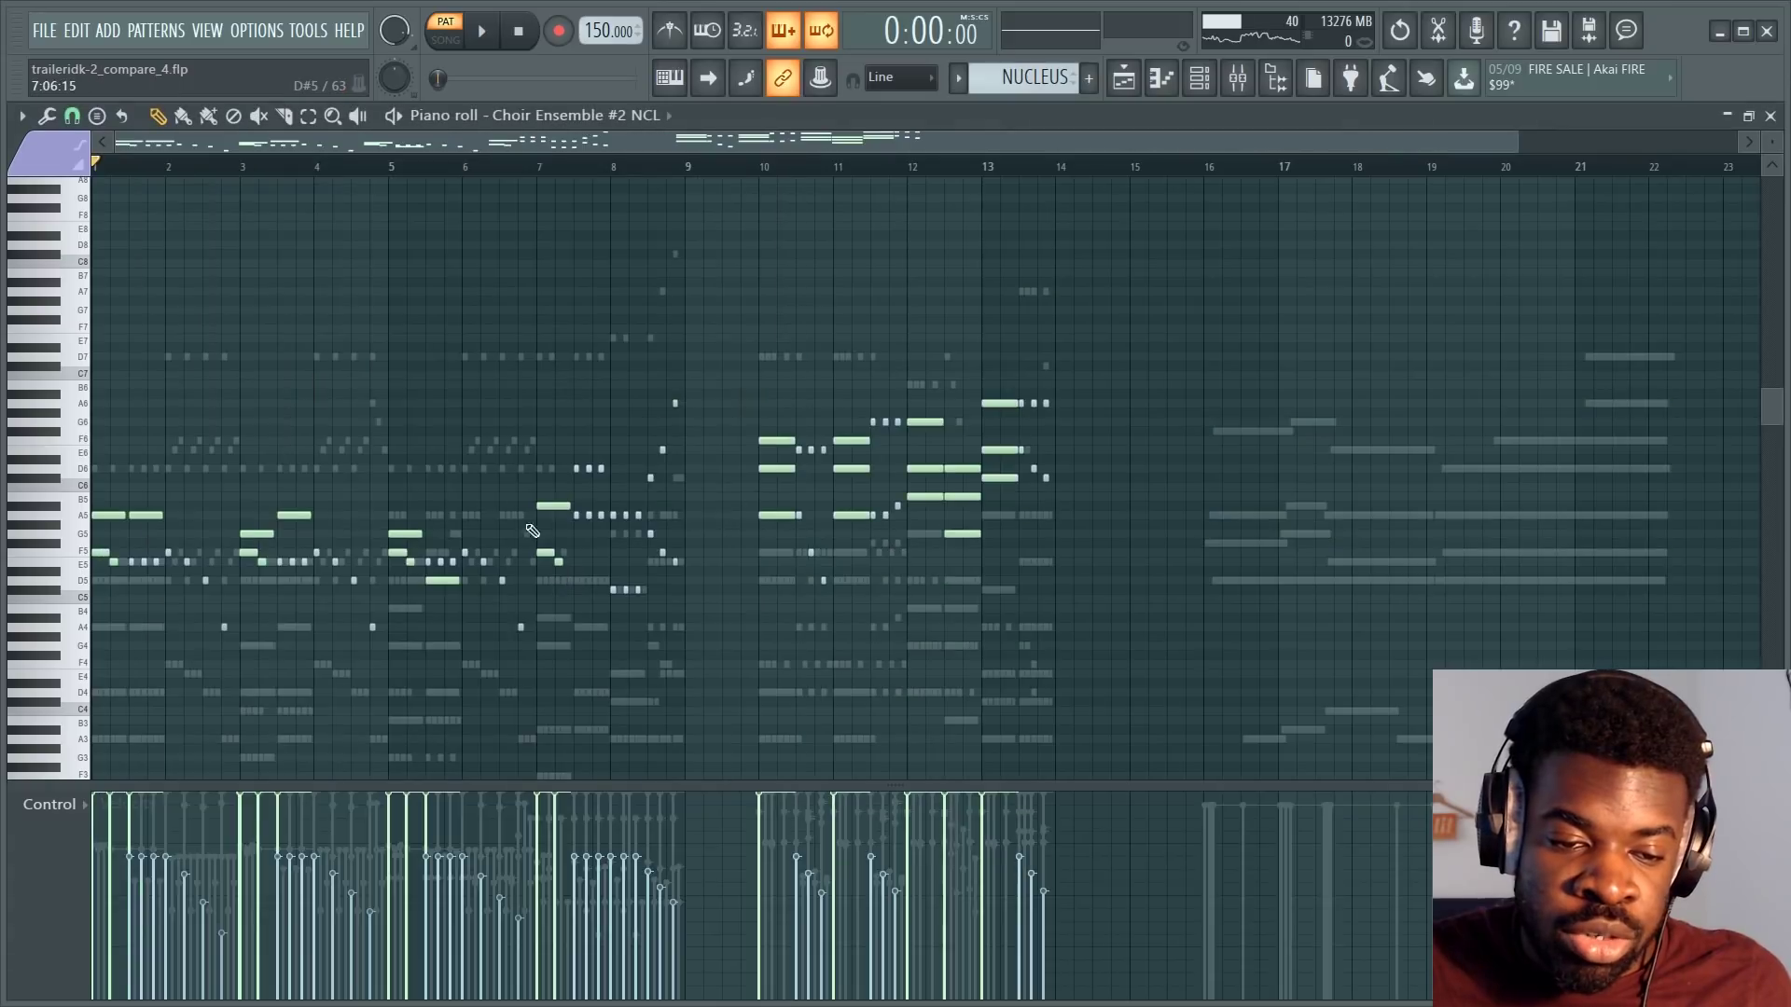
click(560, 167)
key(space)
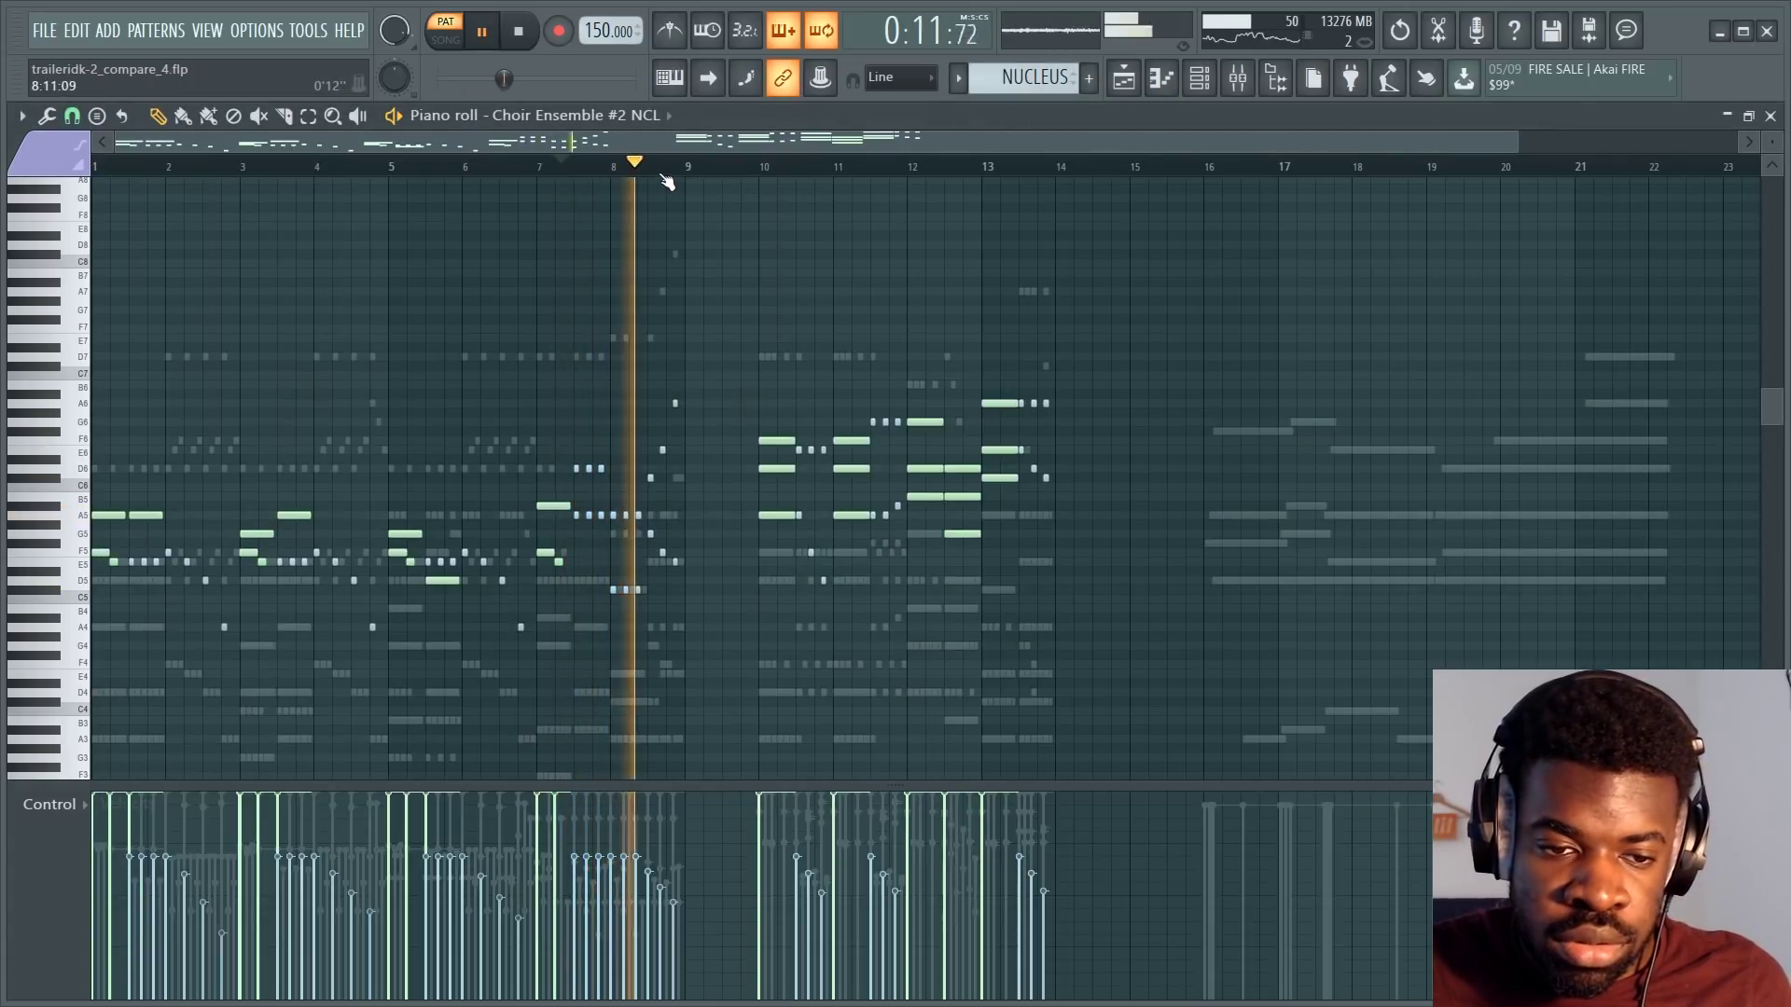
scroll(665, 170, down, 1)
key(space)
scroll(554, 274, up, 3)
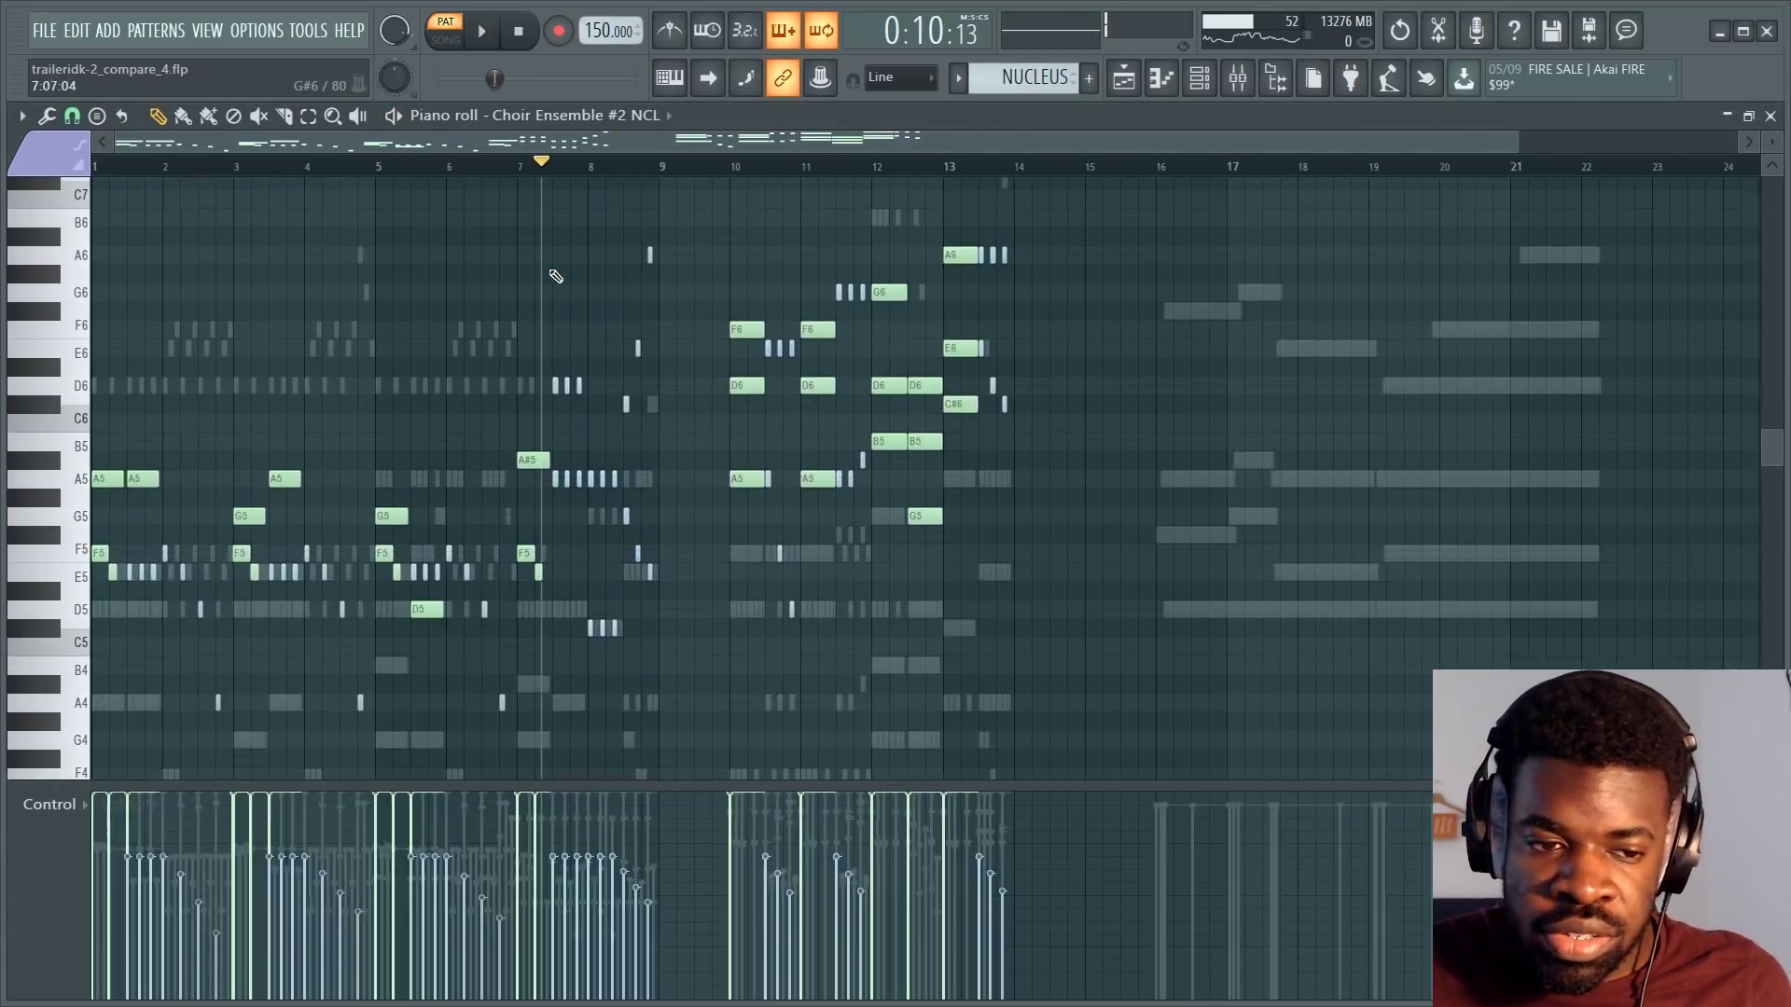
Show the Brass Ensemble 1 NCL part in the piano roll.
key(F6)
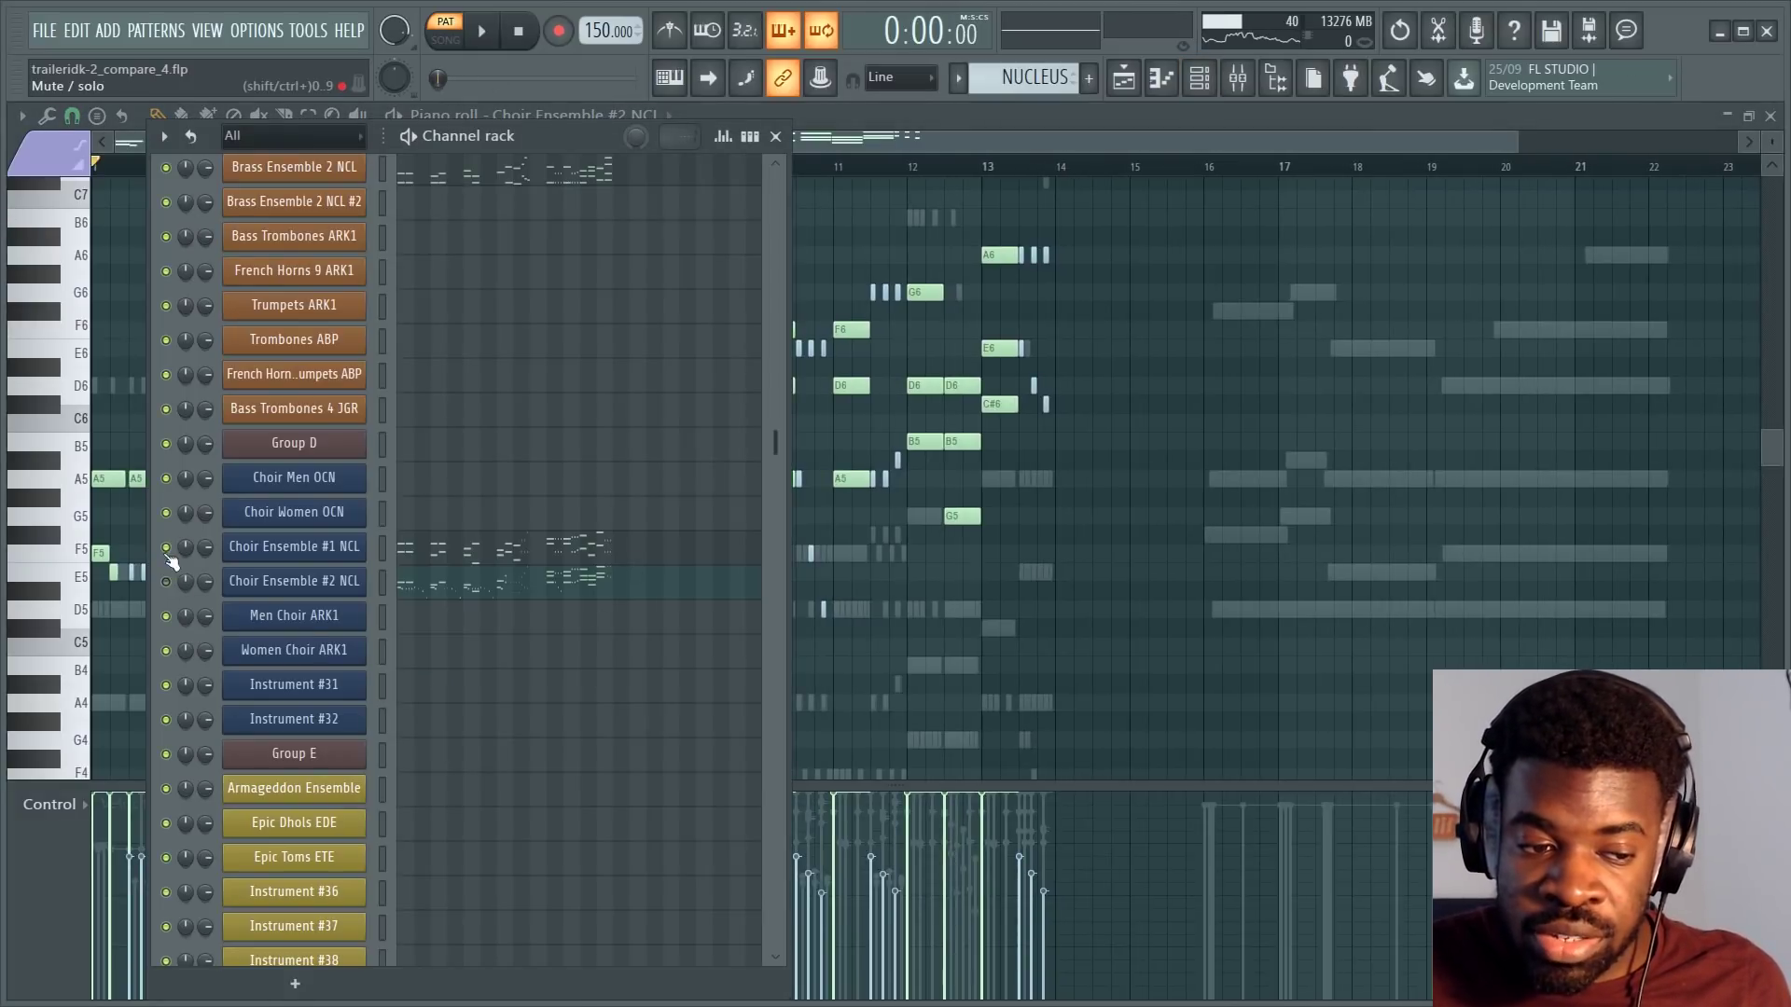
scroll(582, 359, up, 4)
click(480, 527)
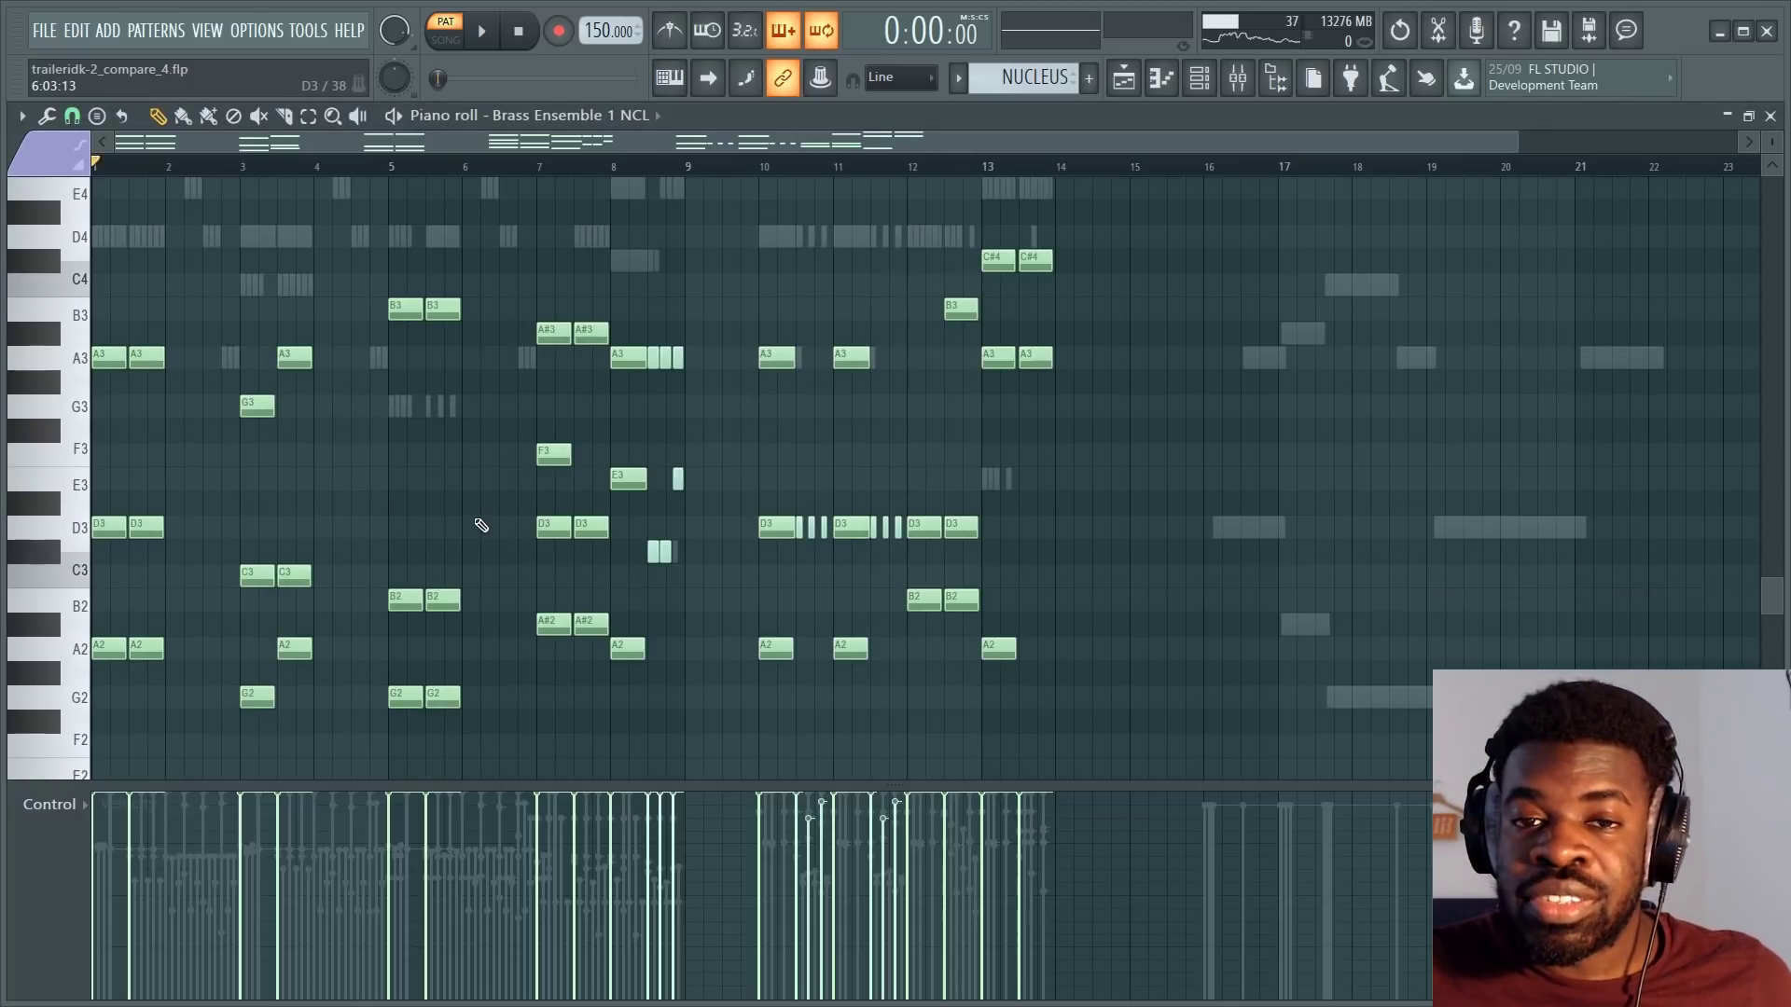
Open the Group B Kontakt instance holding the Nucleus strings.
key(F6)
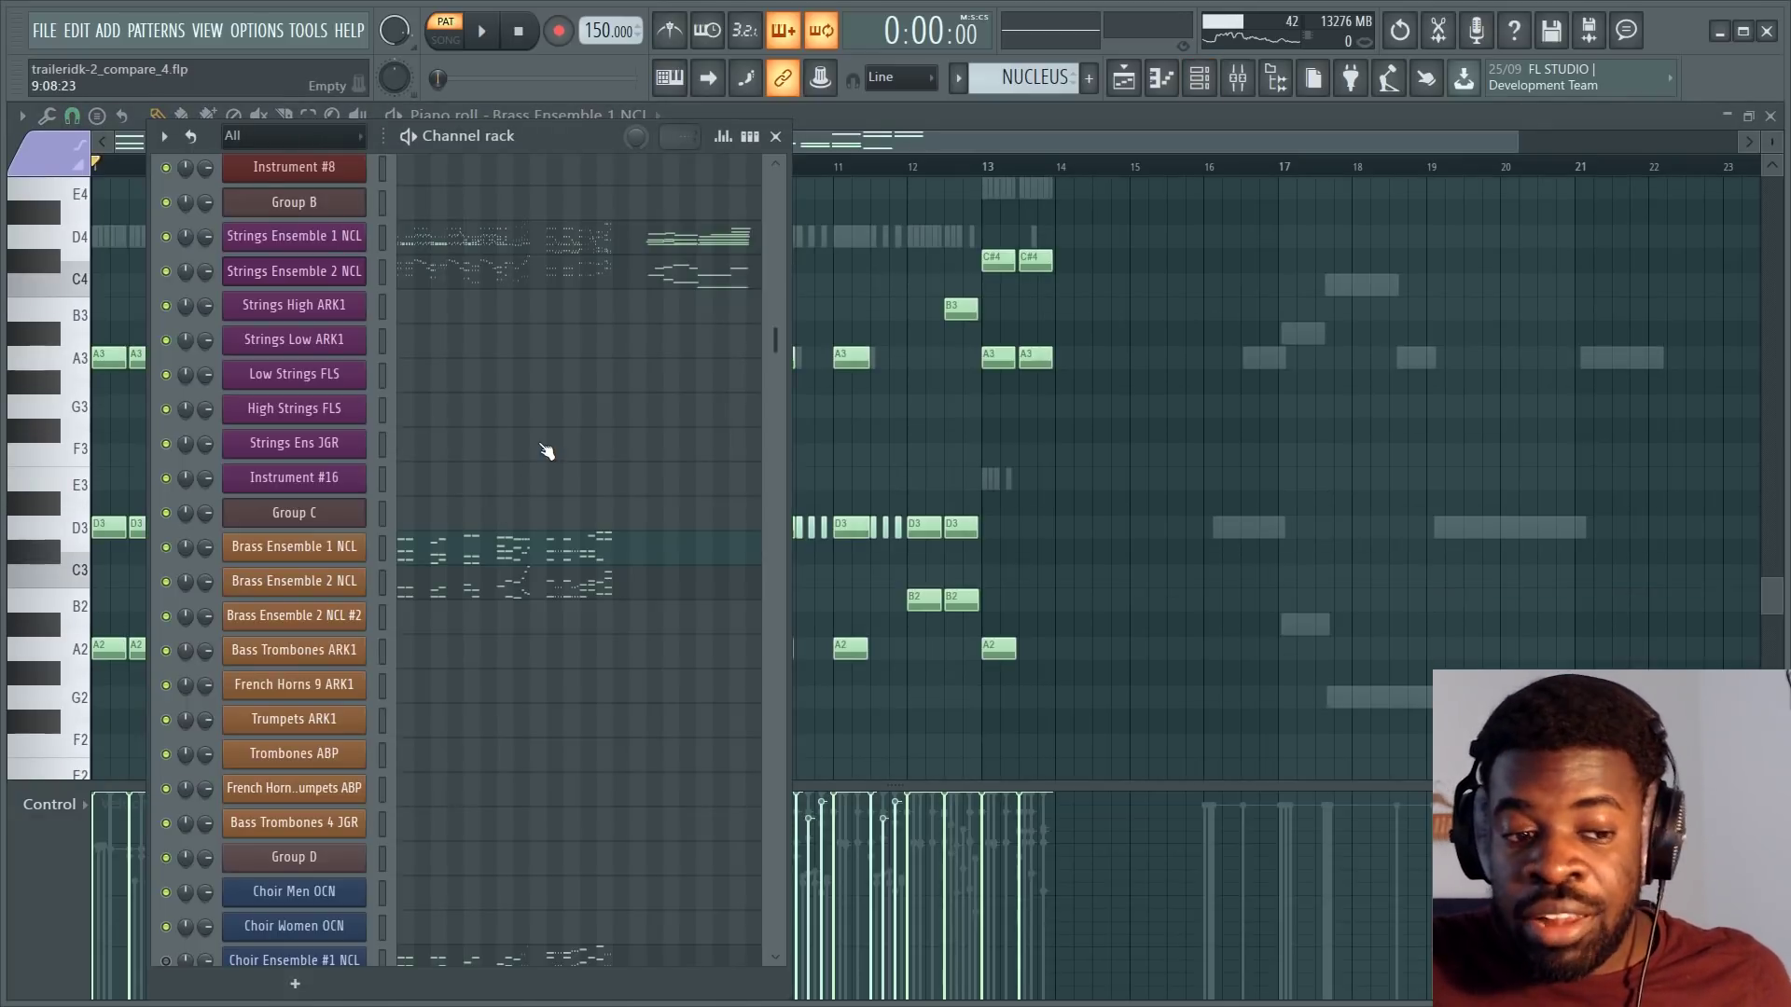
scroll(510, 429, down, 5)
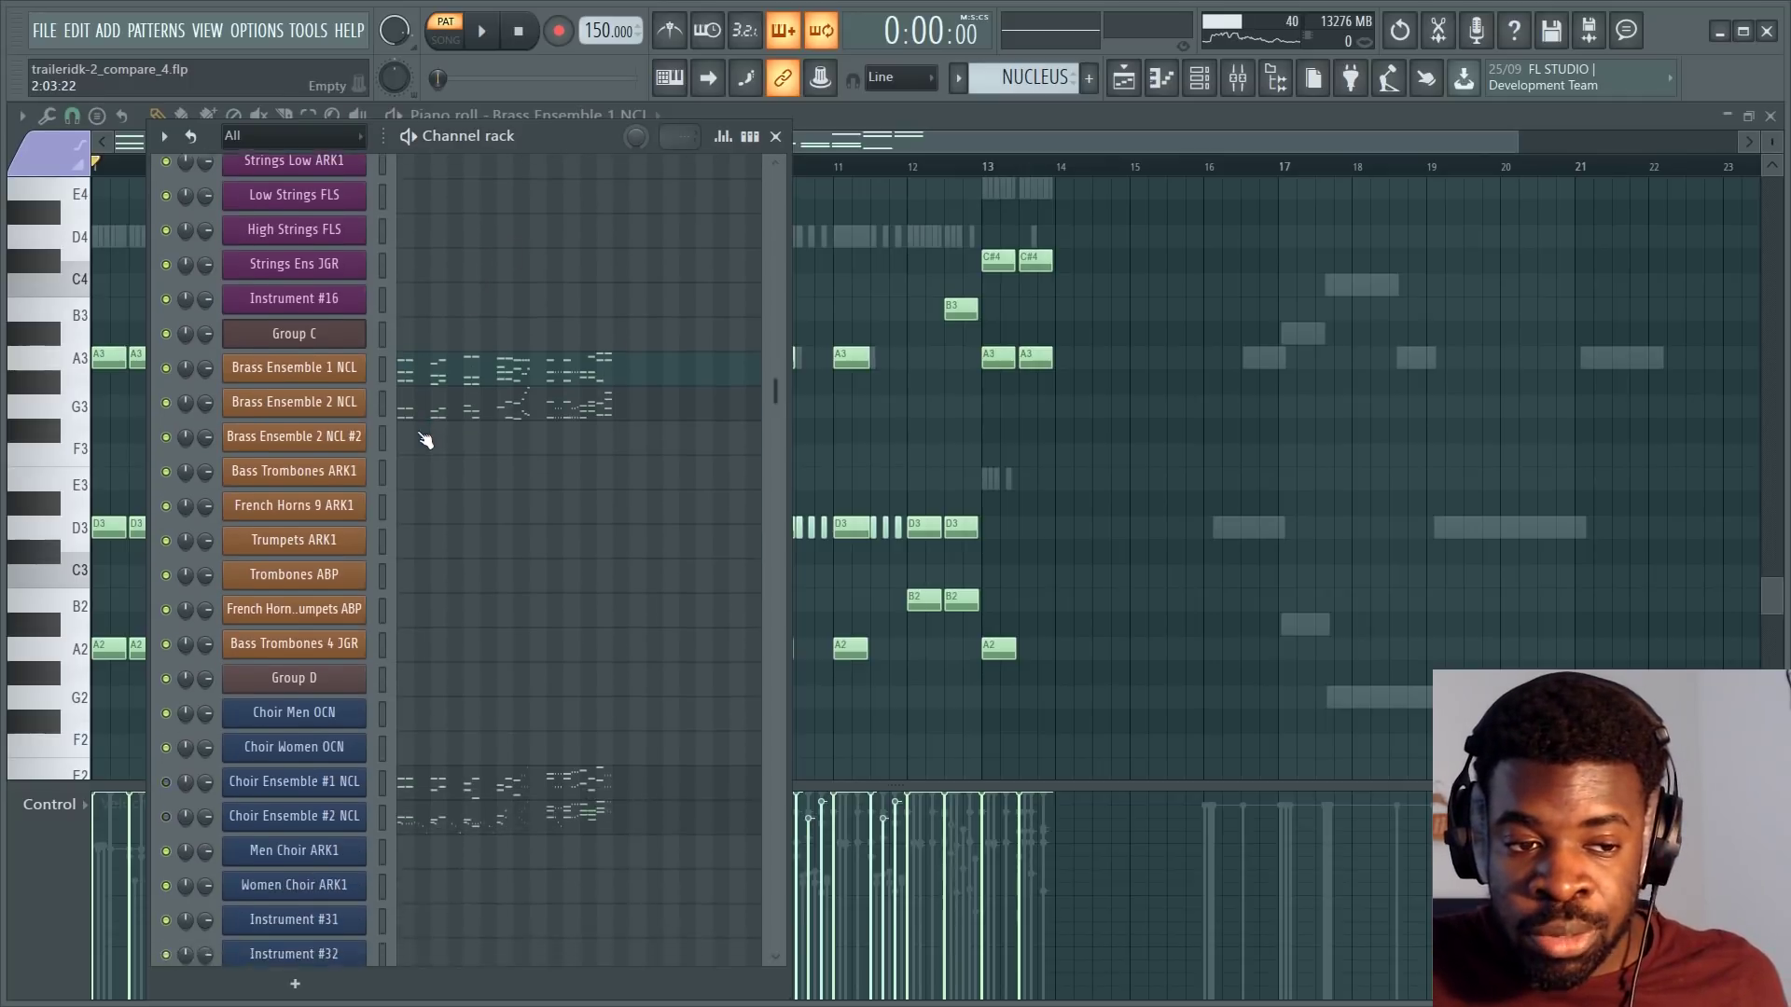
scroll(426, 441, up, 8)
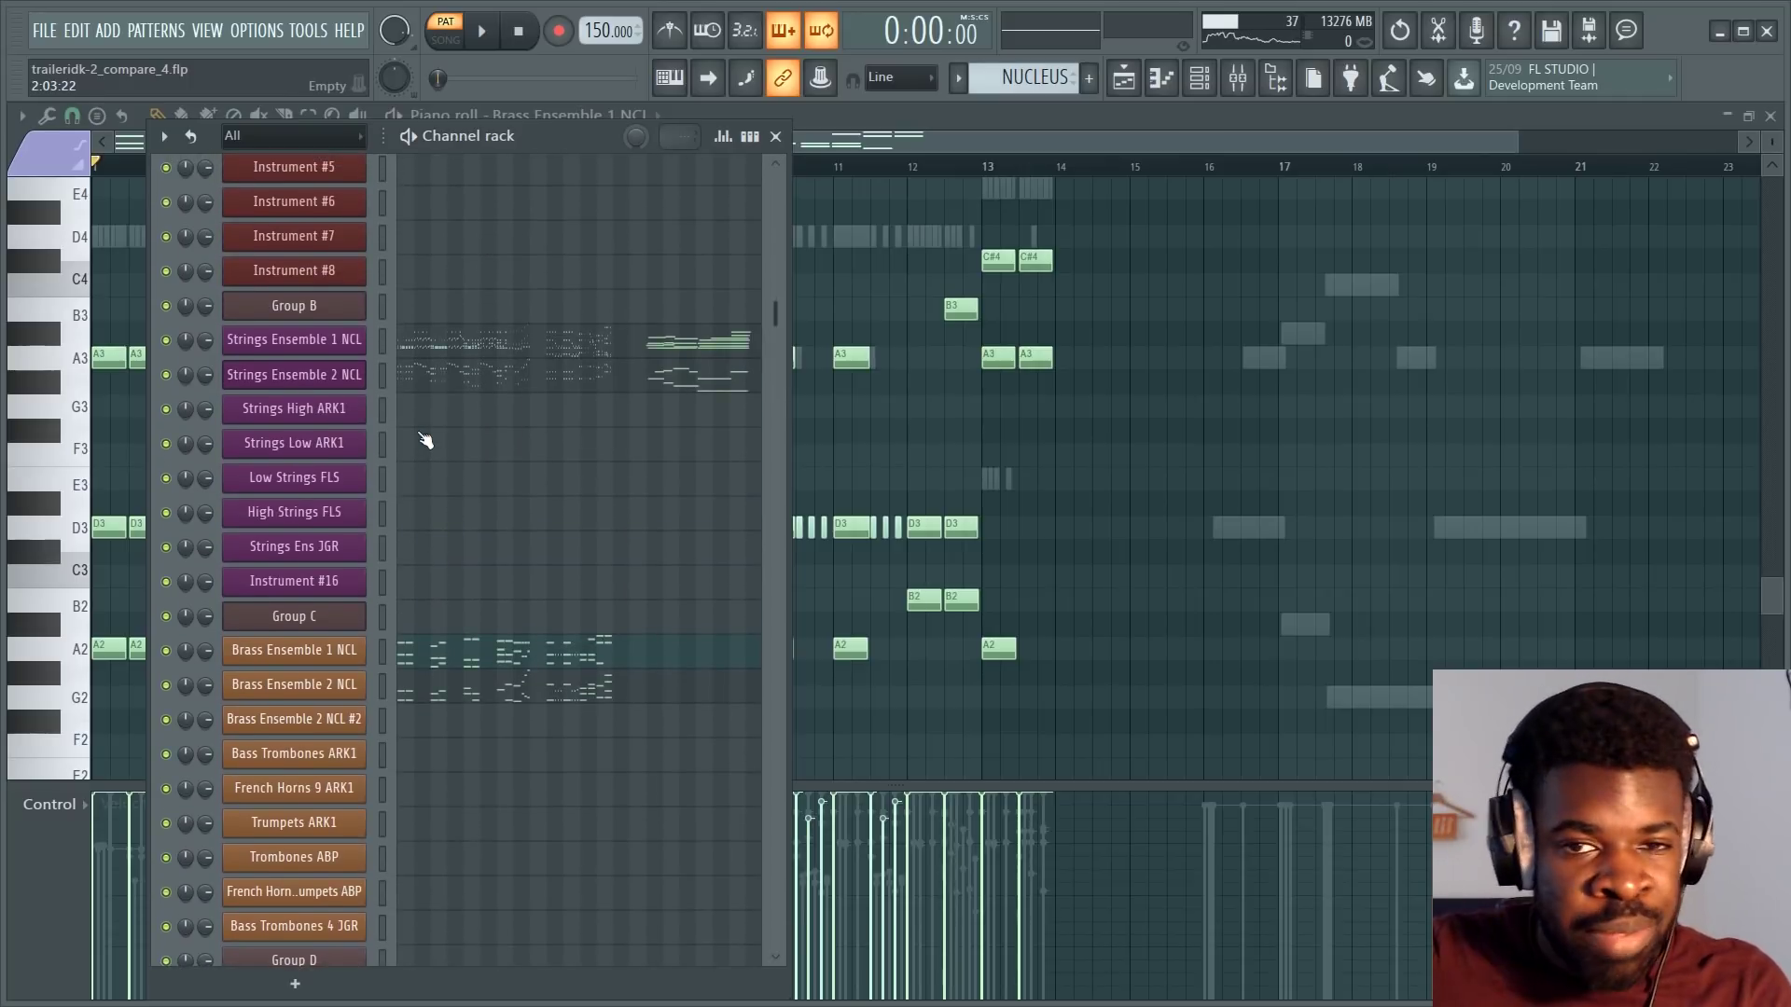
click(351, 314)
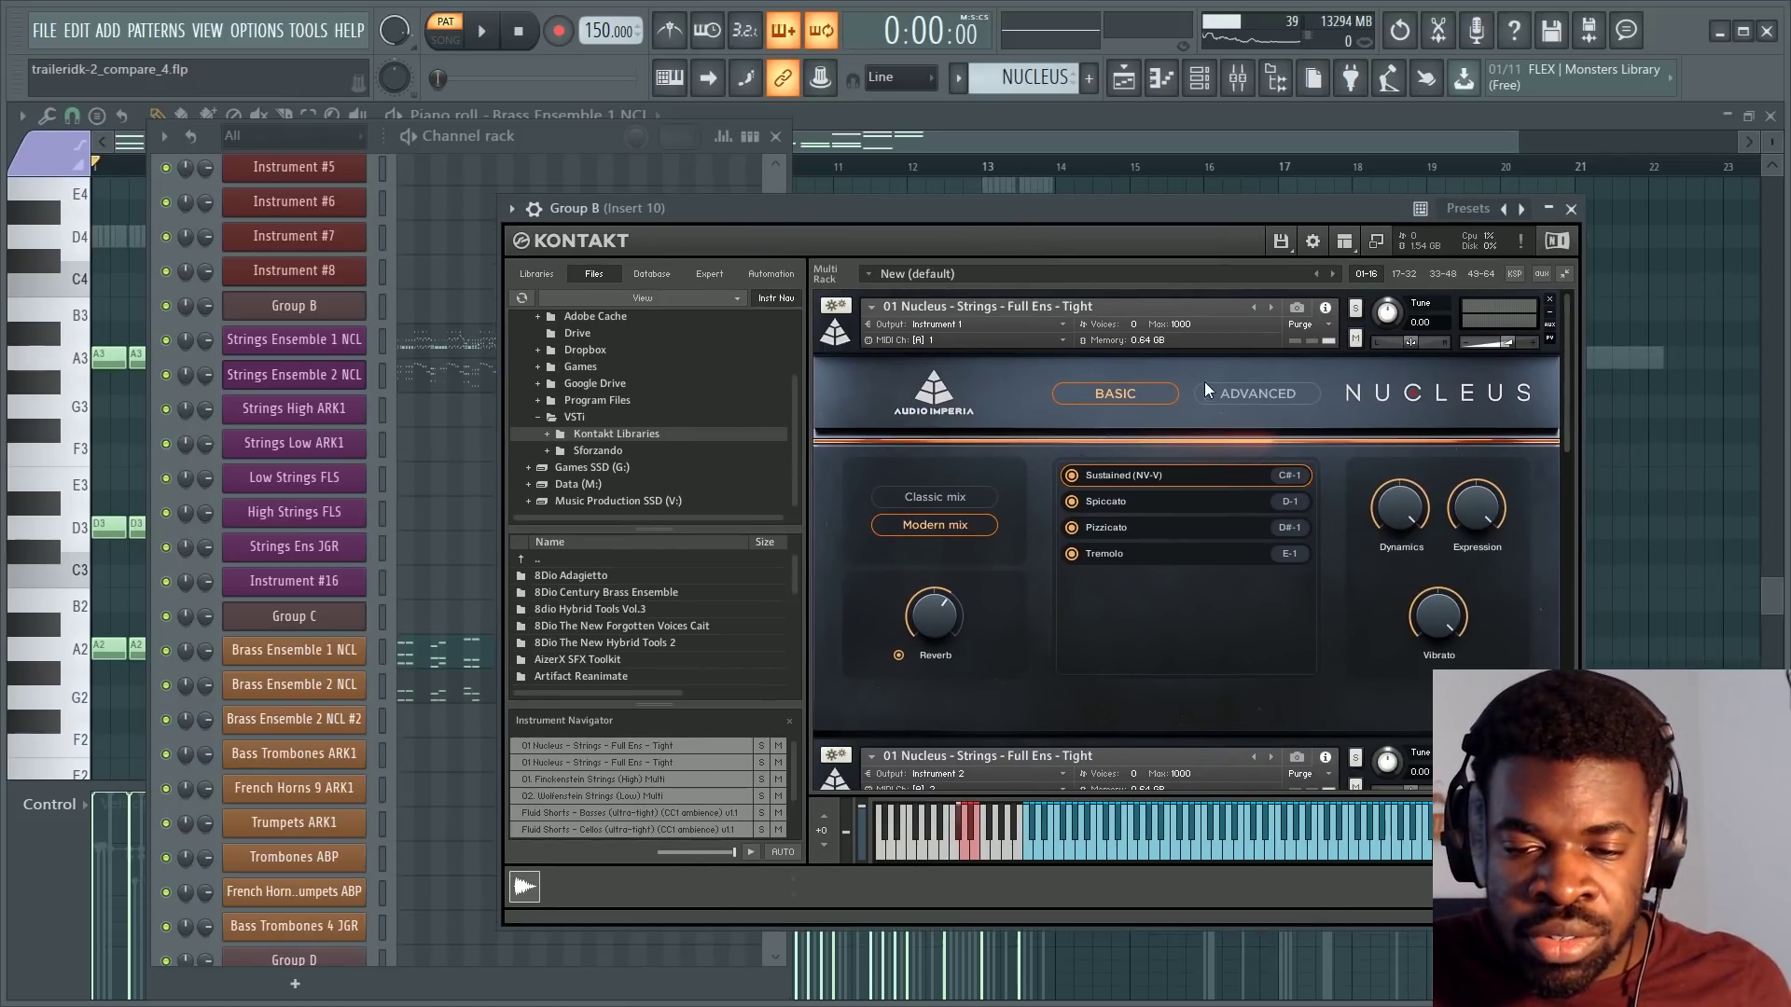
Toggle Nucleus between ADVANCED and BASIC controls, then collapse and re-expand the first instrument.
click(1205, 391)
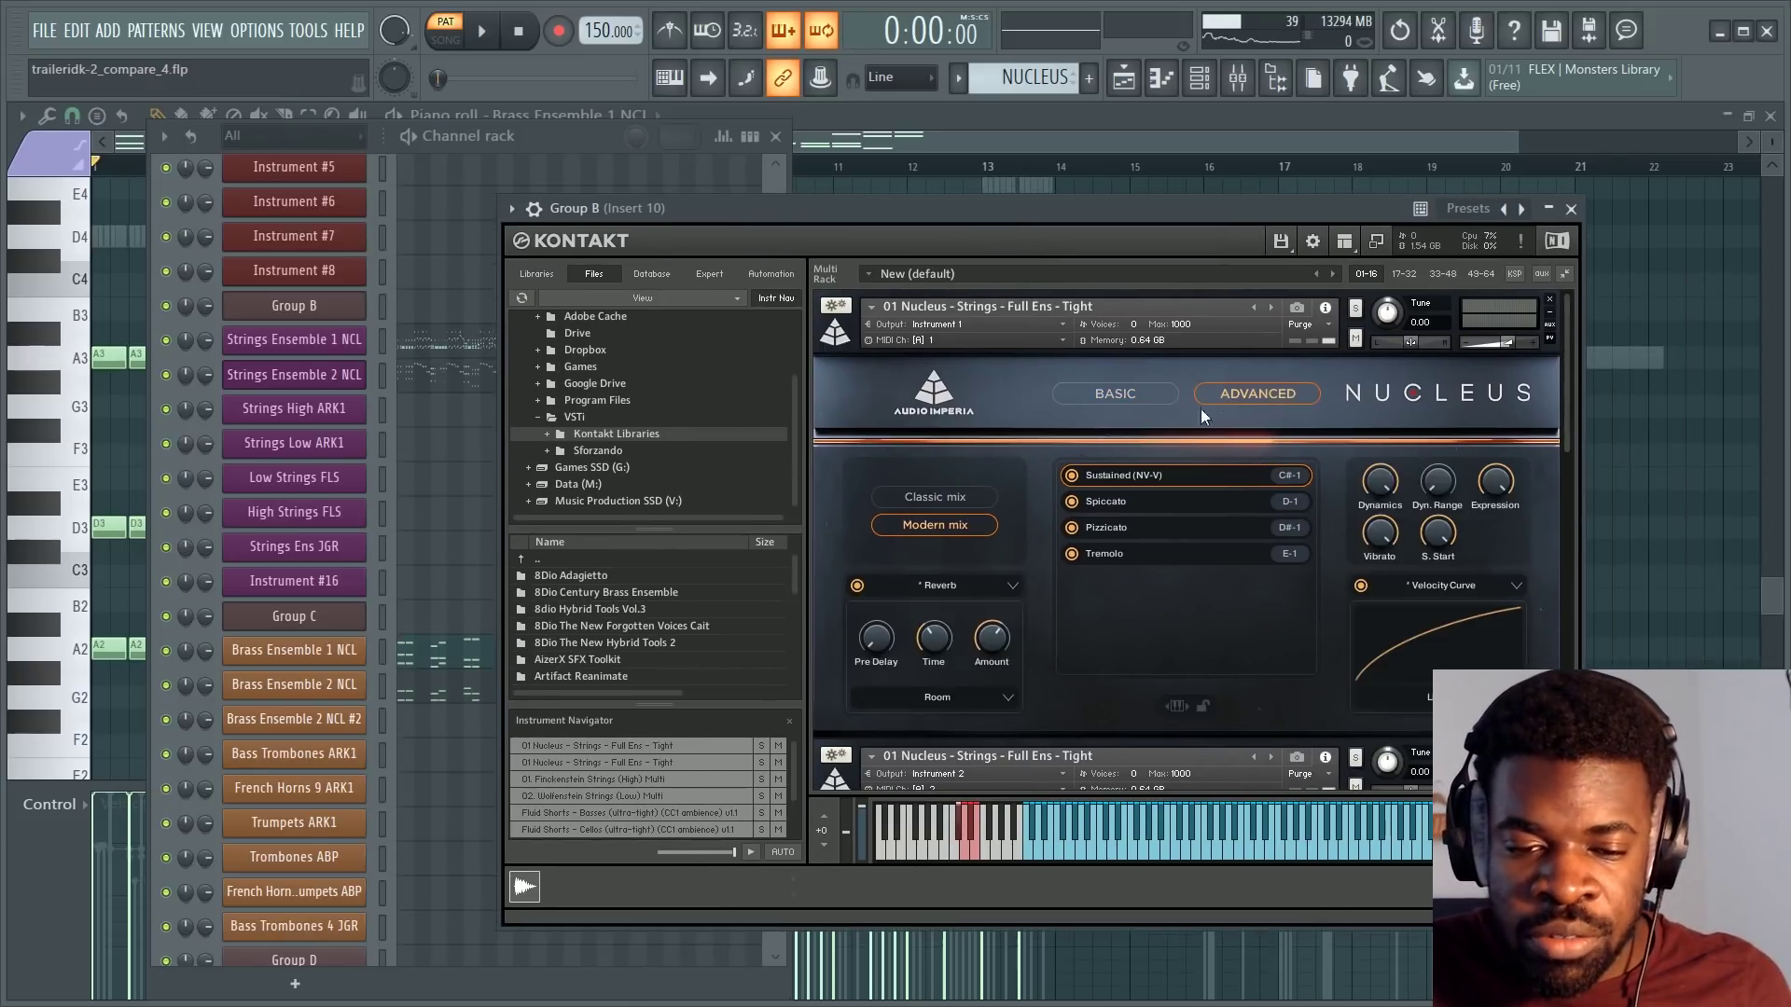
click(1128, 390)
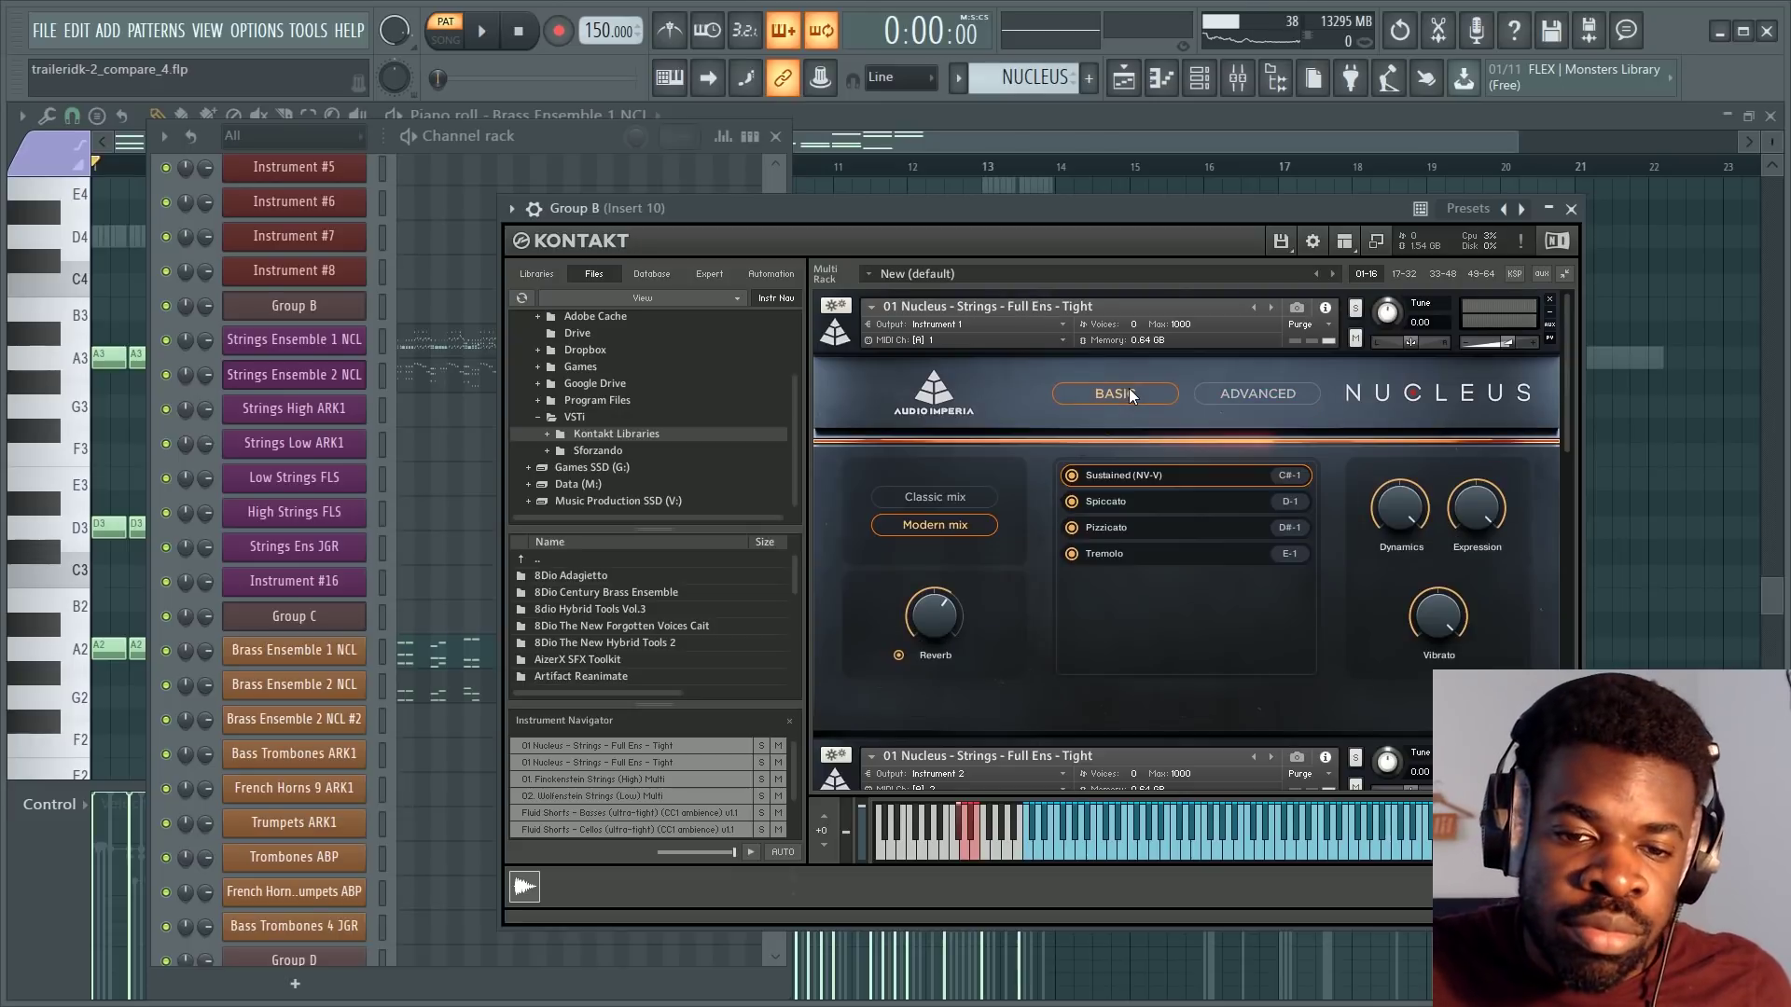
click(835, 340)
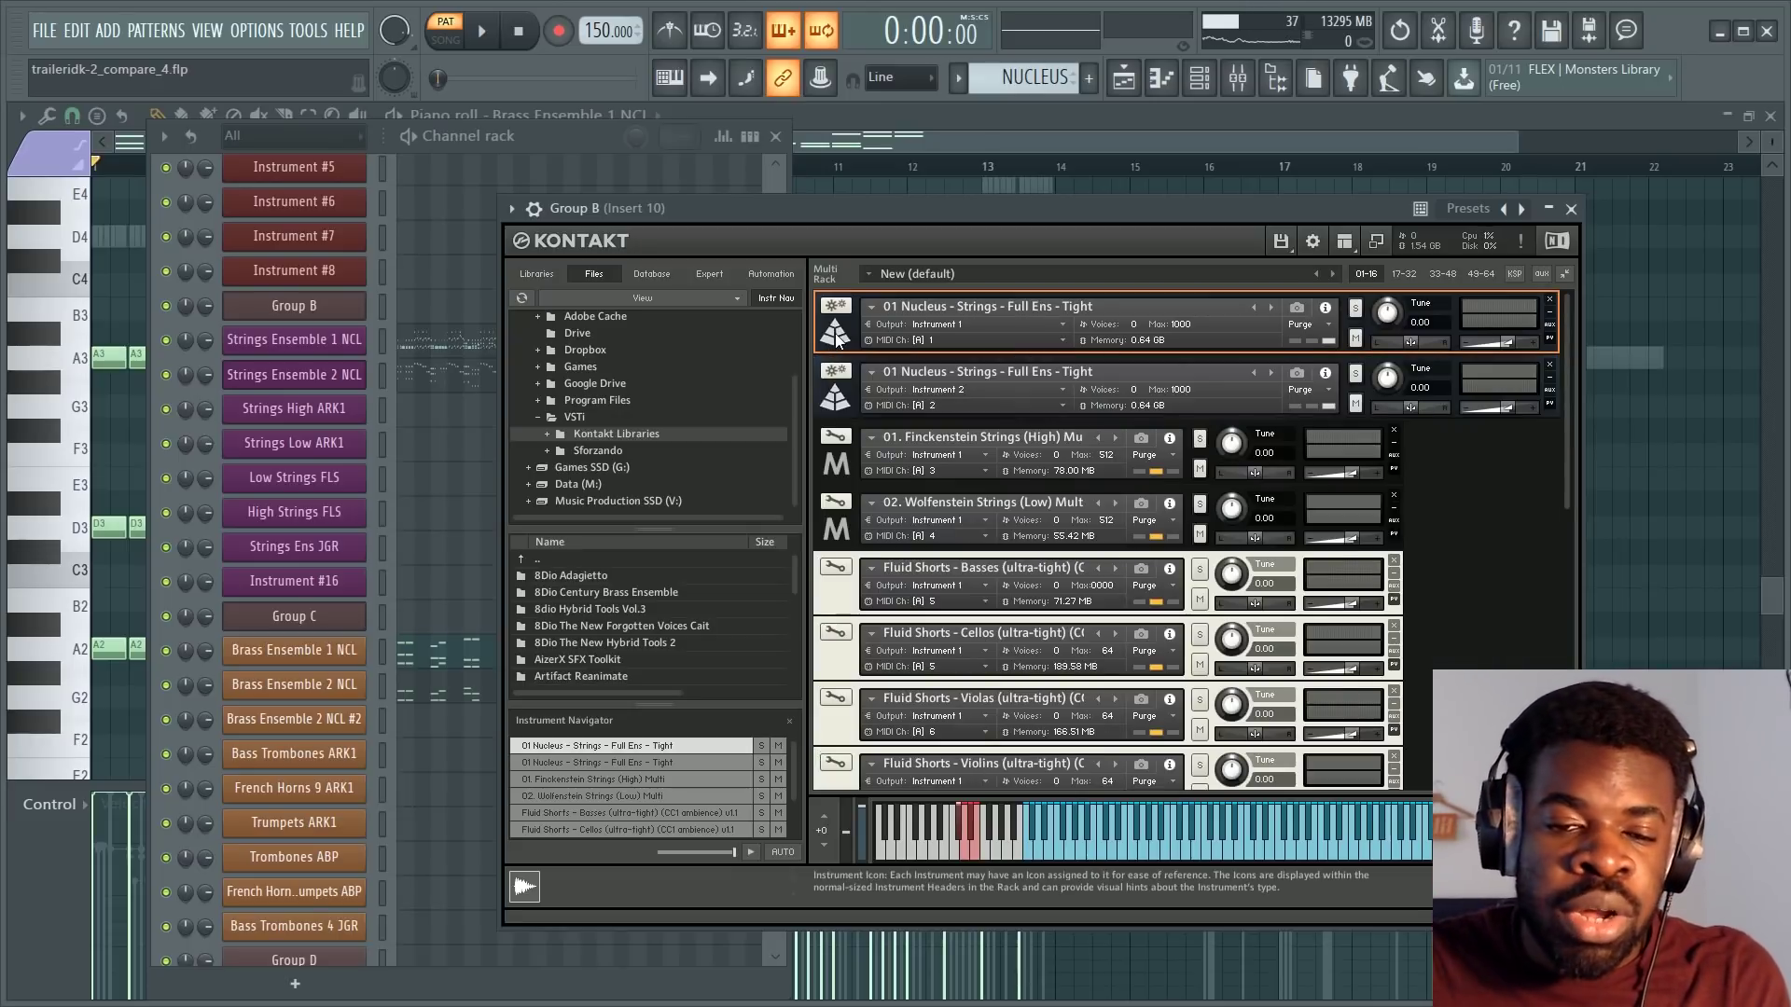
click(836, 335)
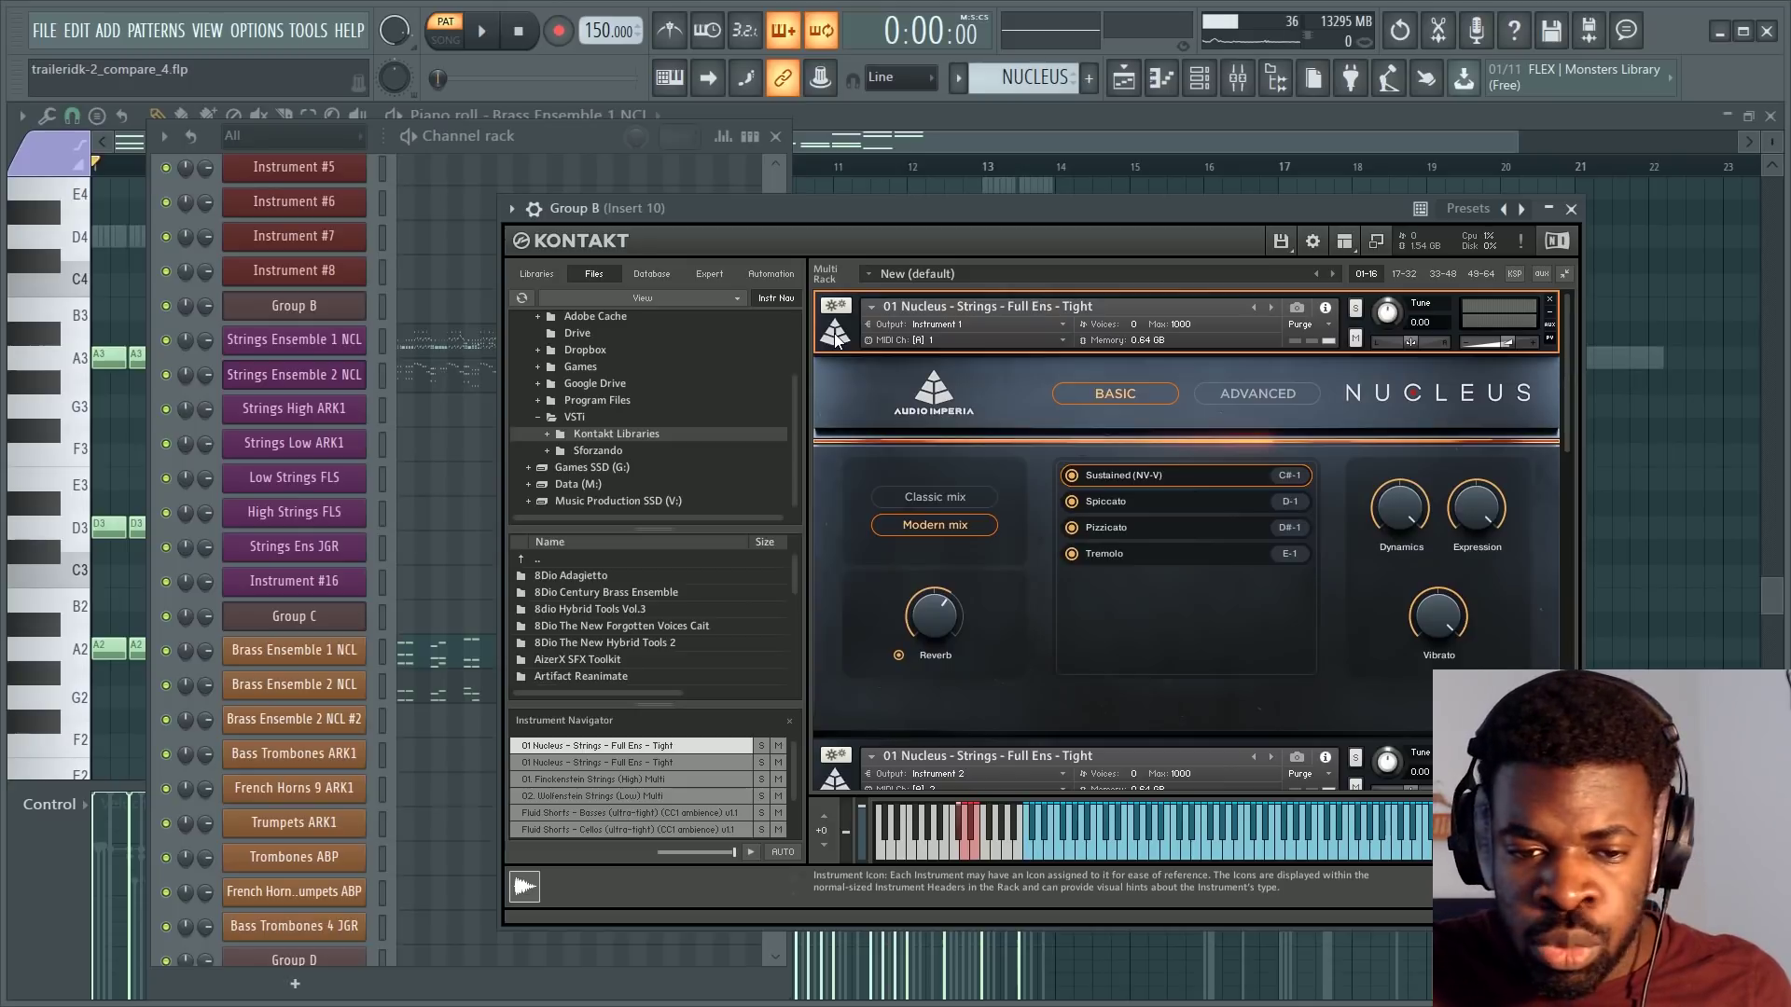
click(836, 336)
click(836, 338)
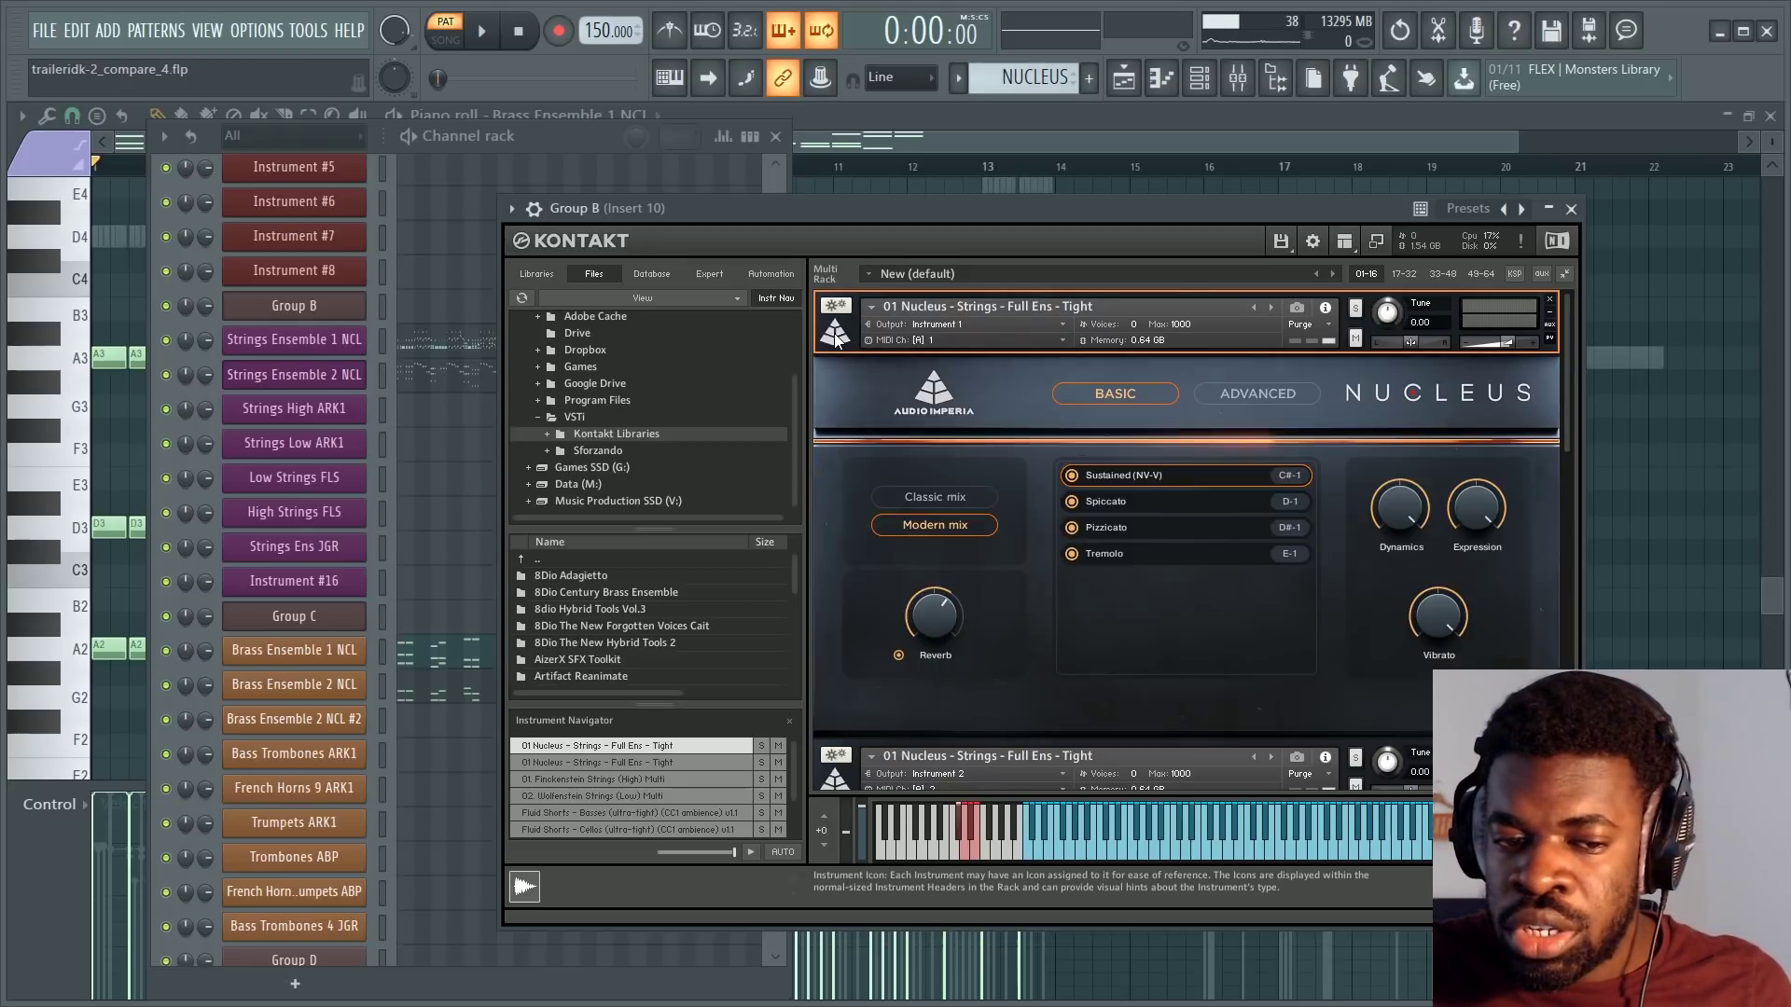
Compare ADVANCED and BASIC once more, collapse Nucleus, and close the Kontakt window.
click(1220, 391)
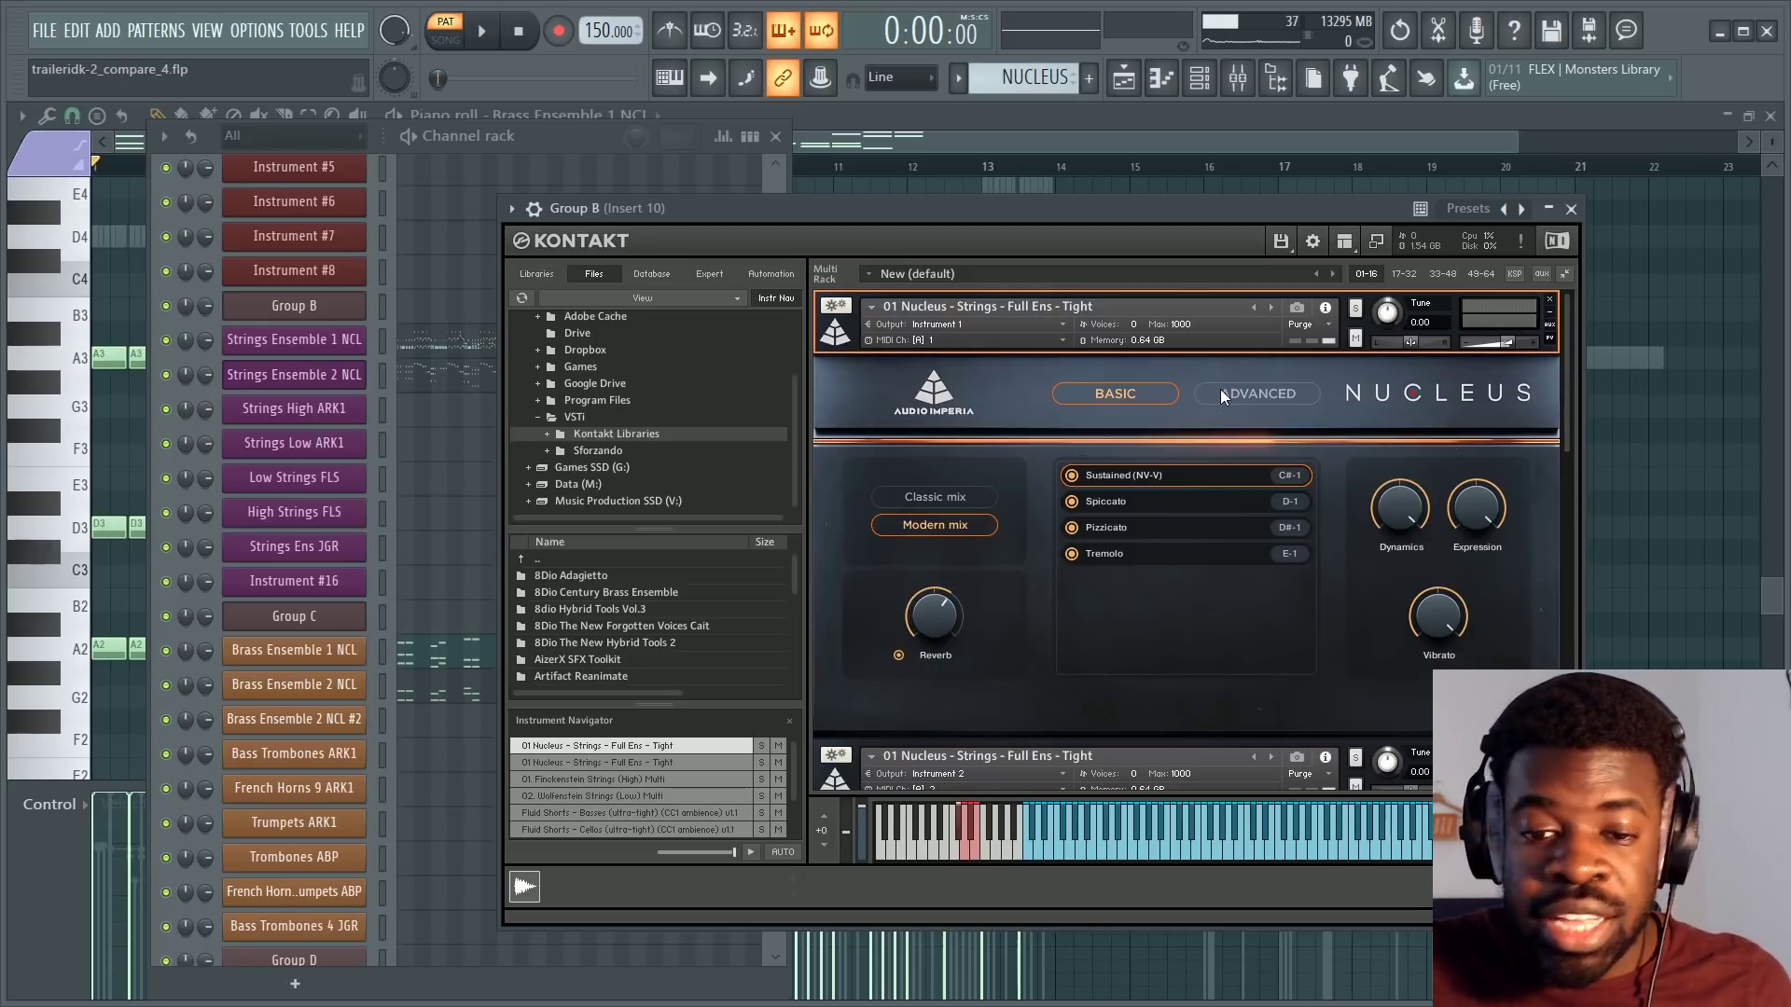
click(1110, 395)
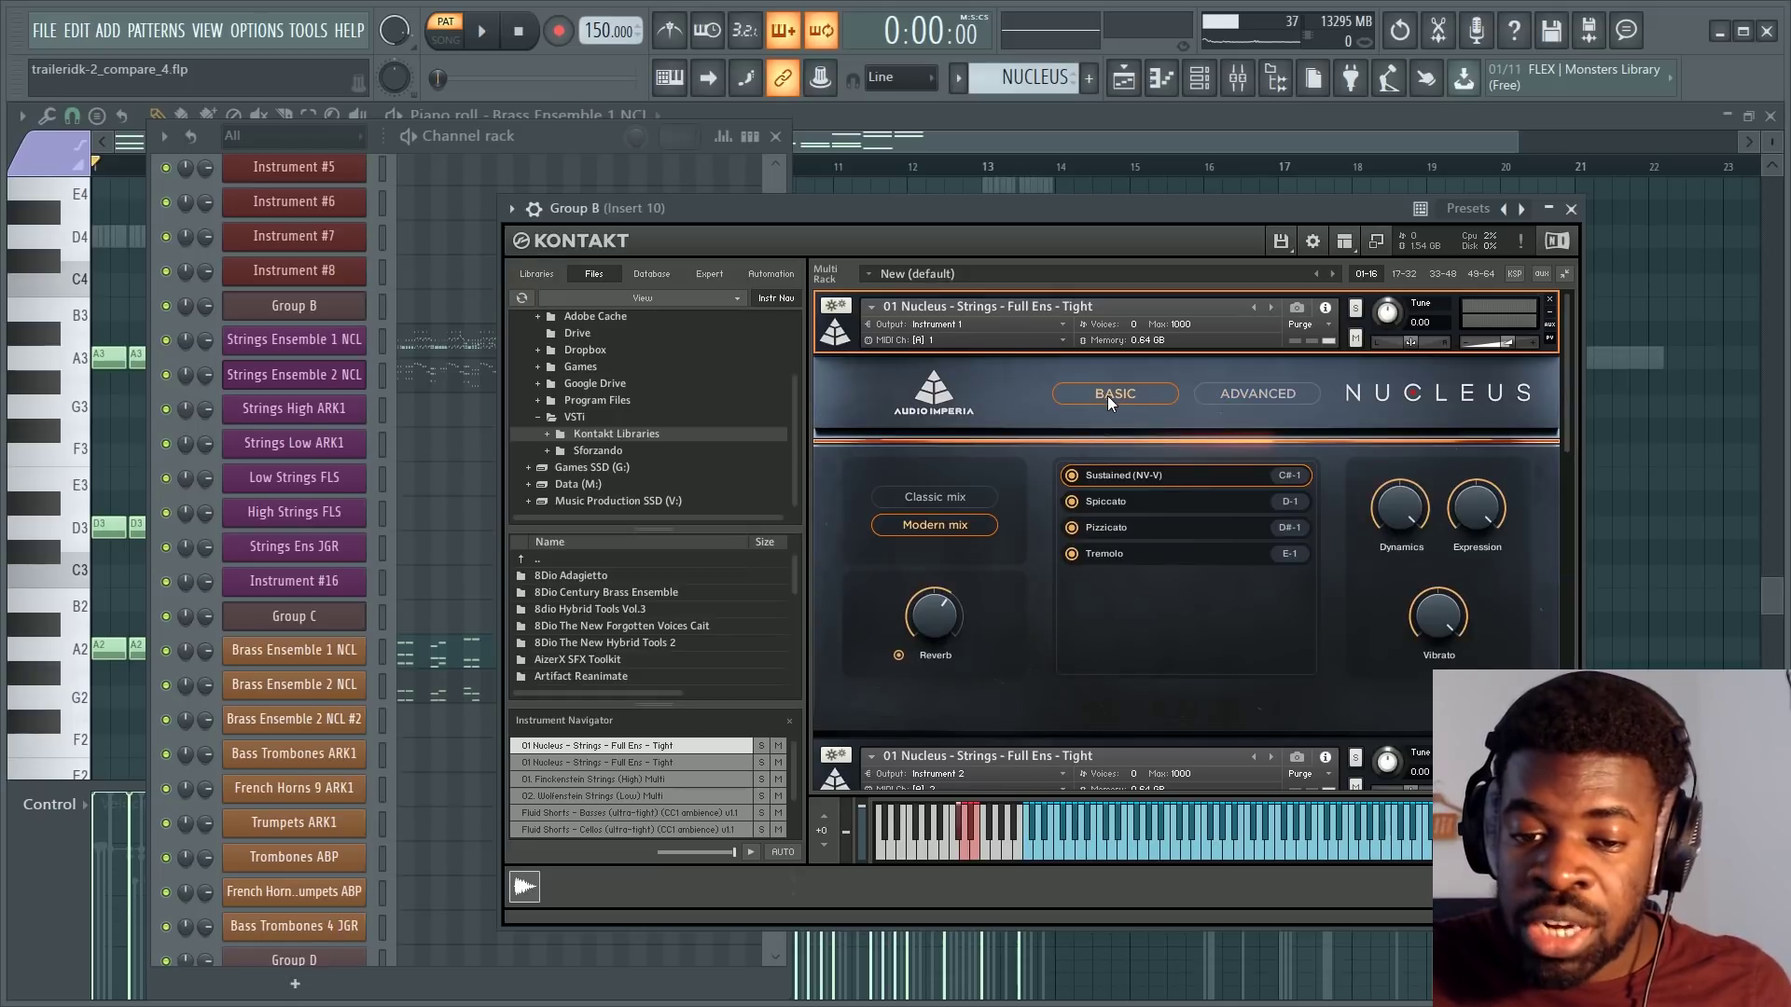
click(838, 337)
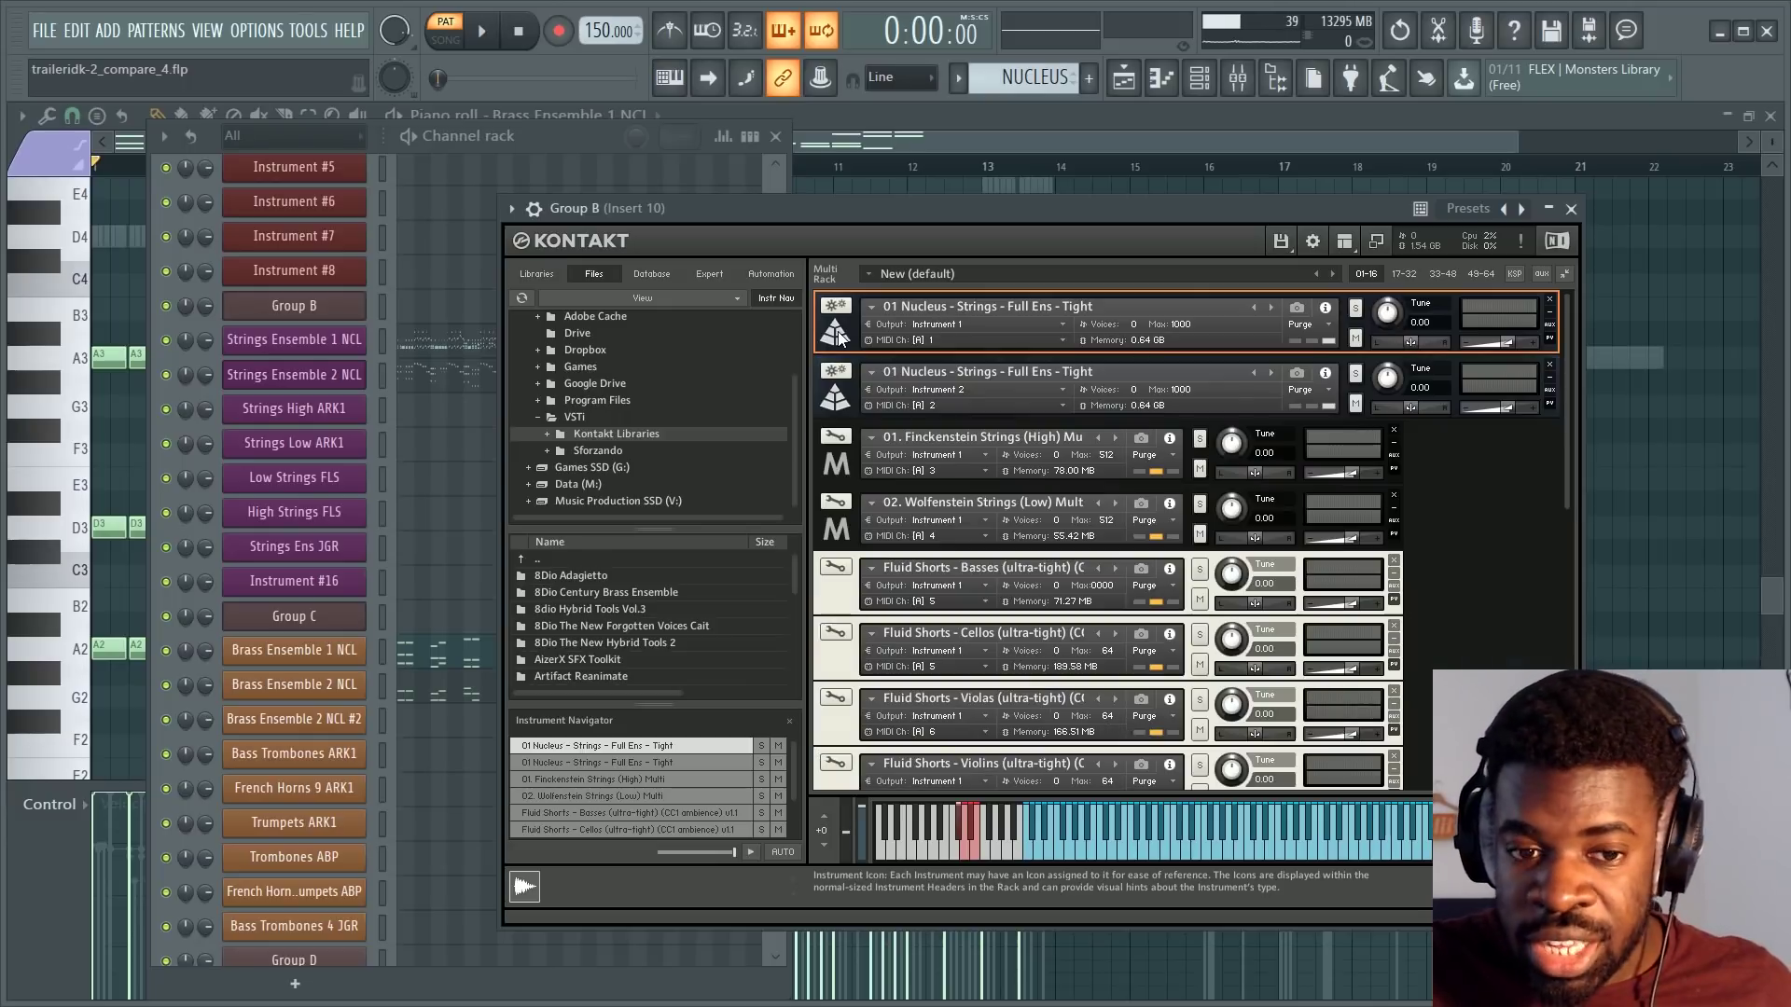
click(1572, 210)
Solo the ORIGINAL track (Track 17) and open its pattern in the piano roll with the channel rack.
key(Escape)
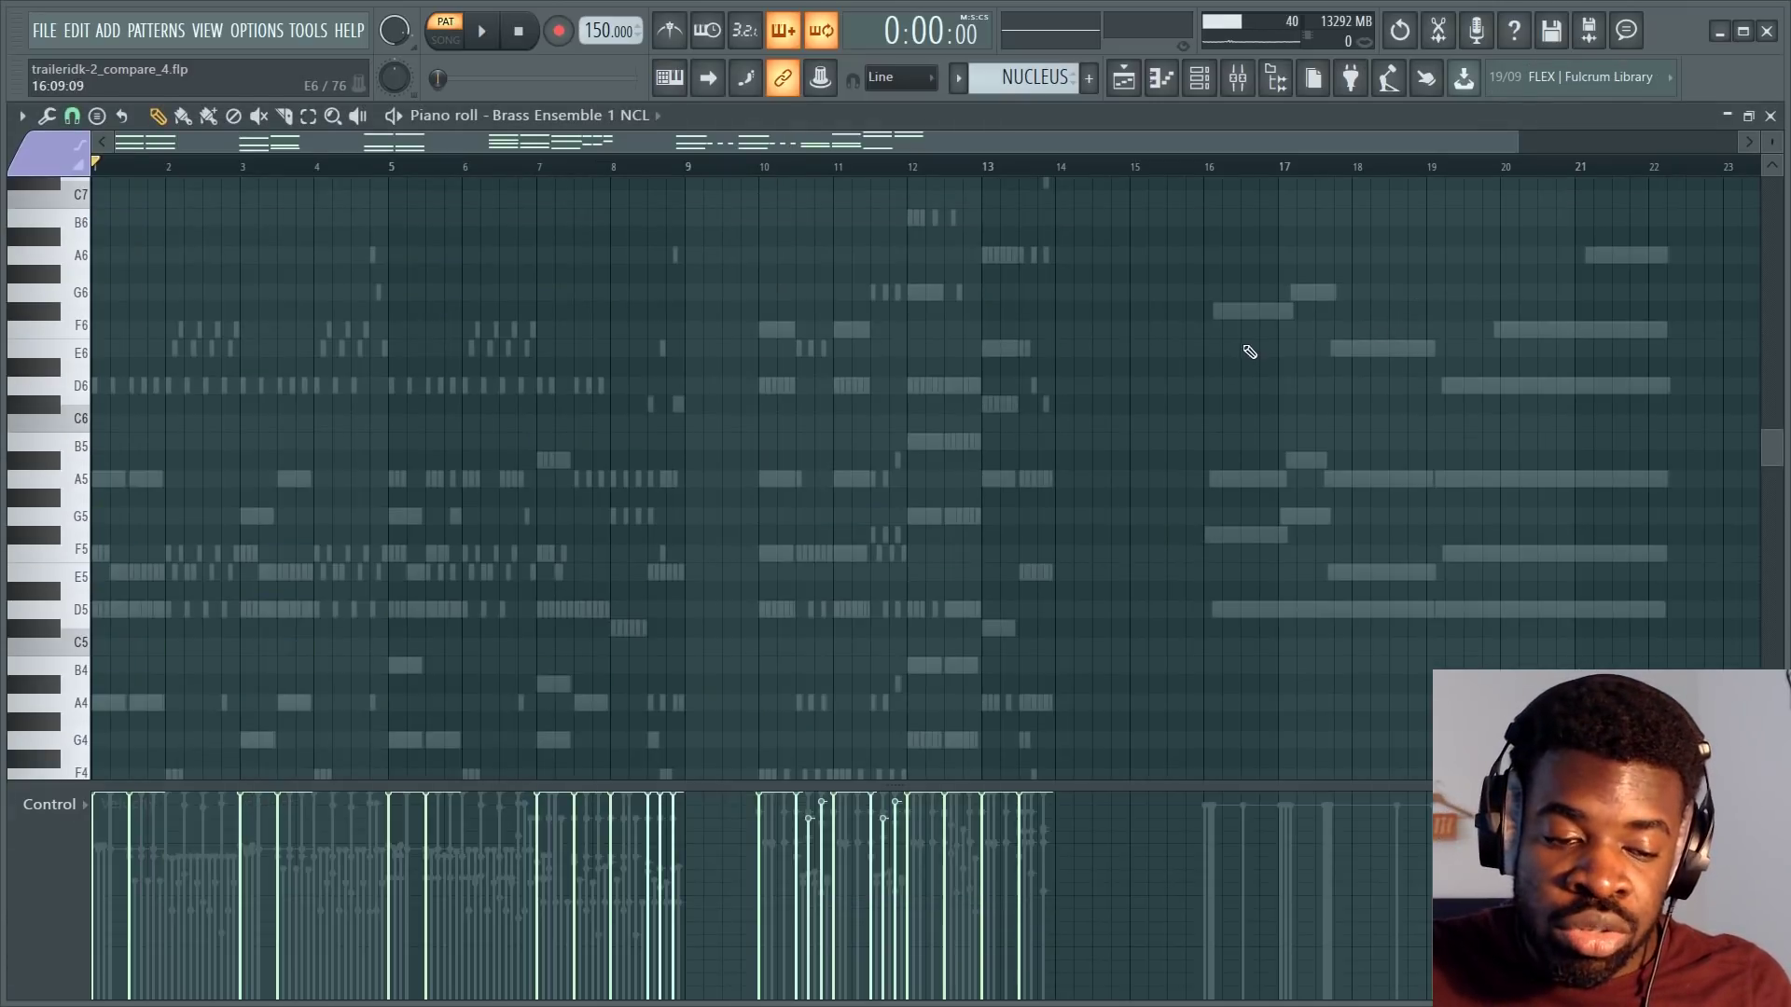
key(Escape)
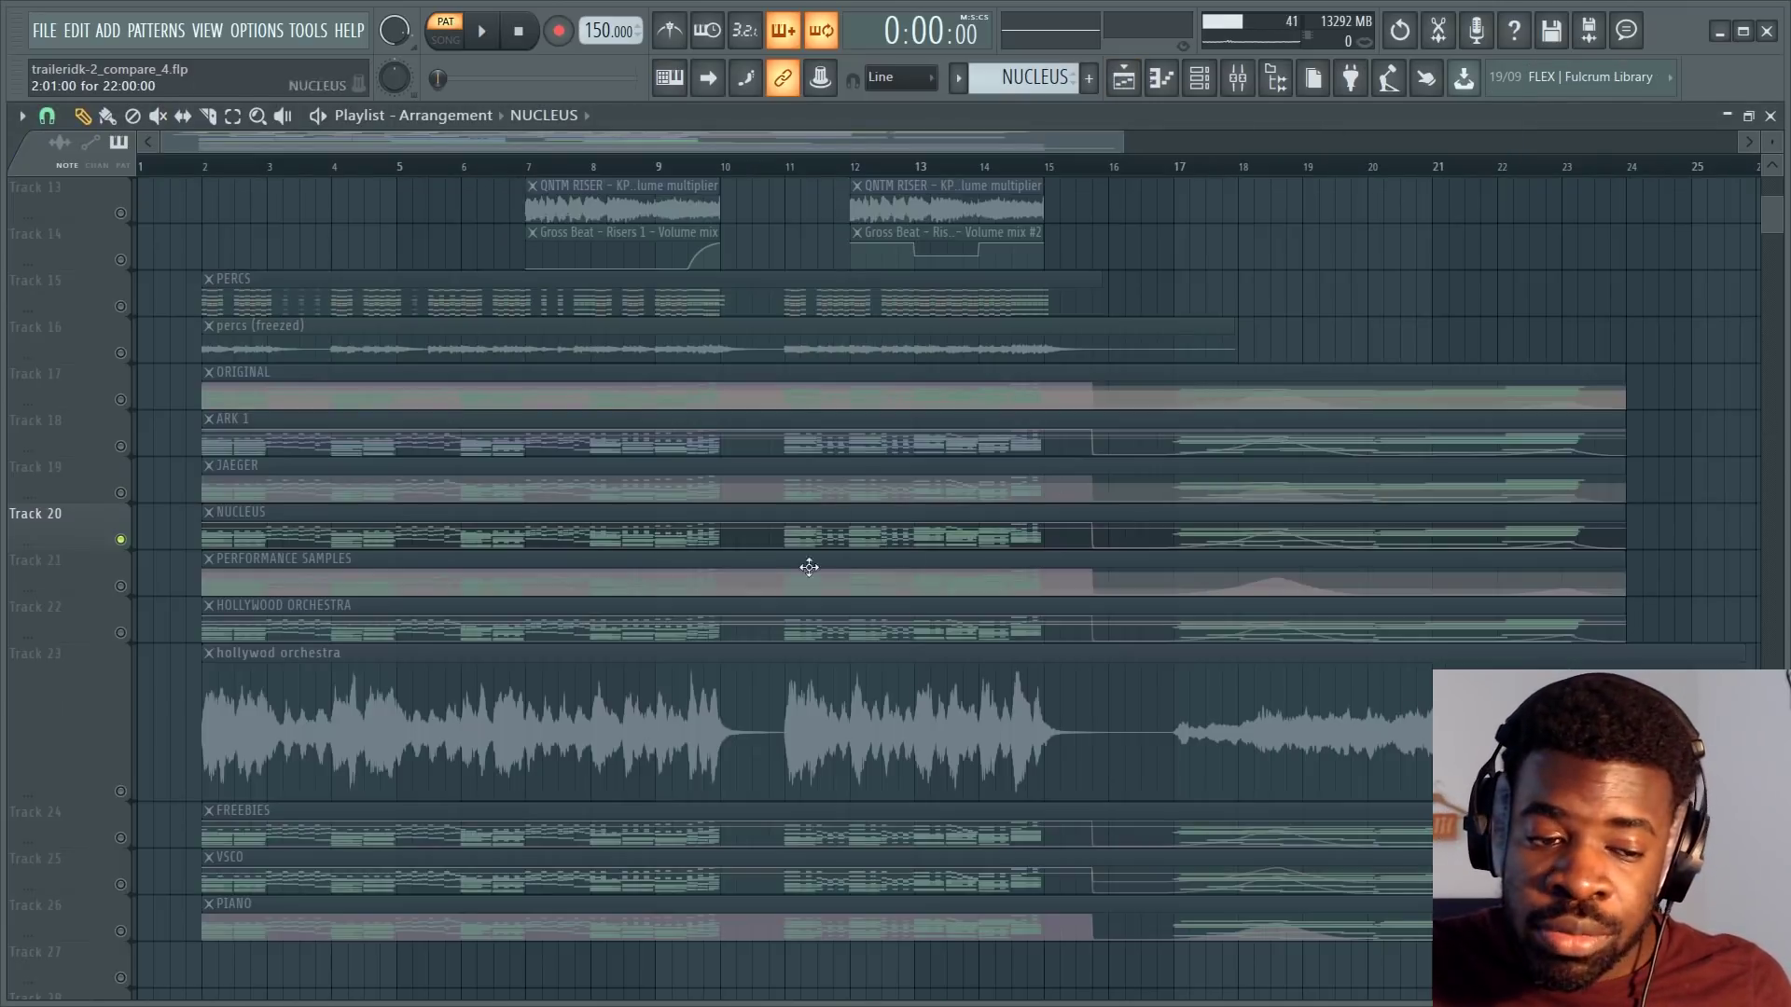
right_click(121, 493)
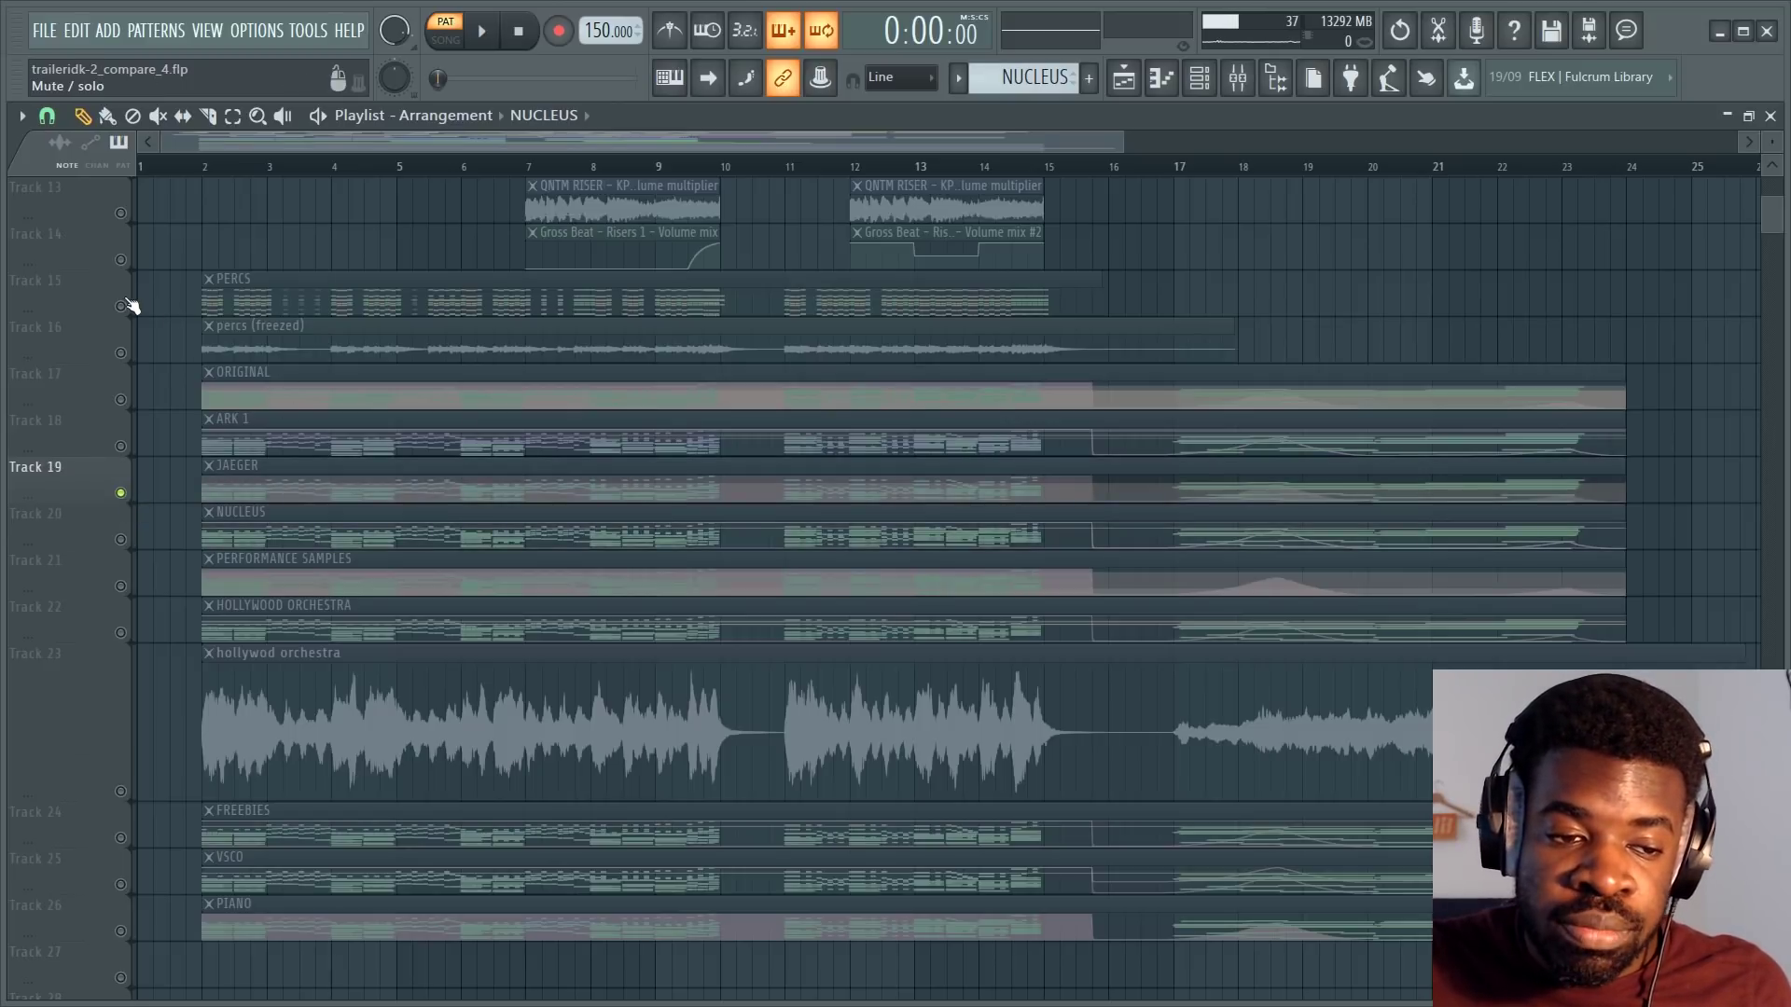
right_click(120, 400)
double_click(457, 396)
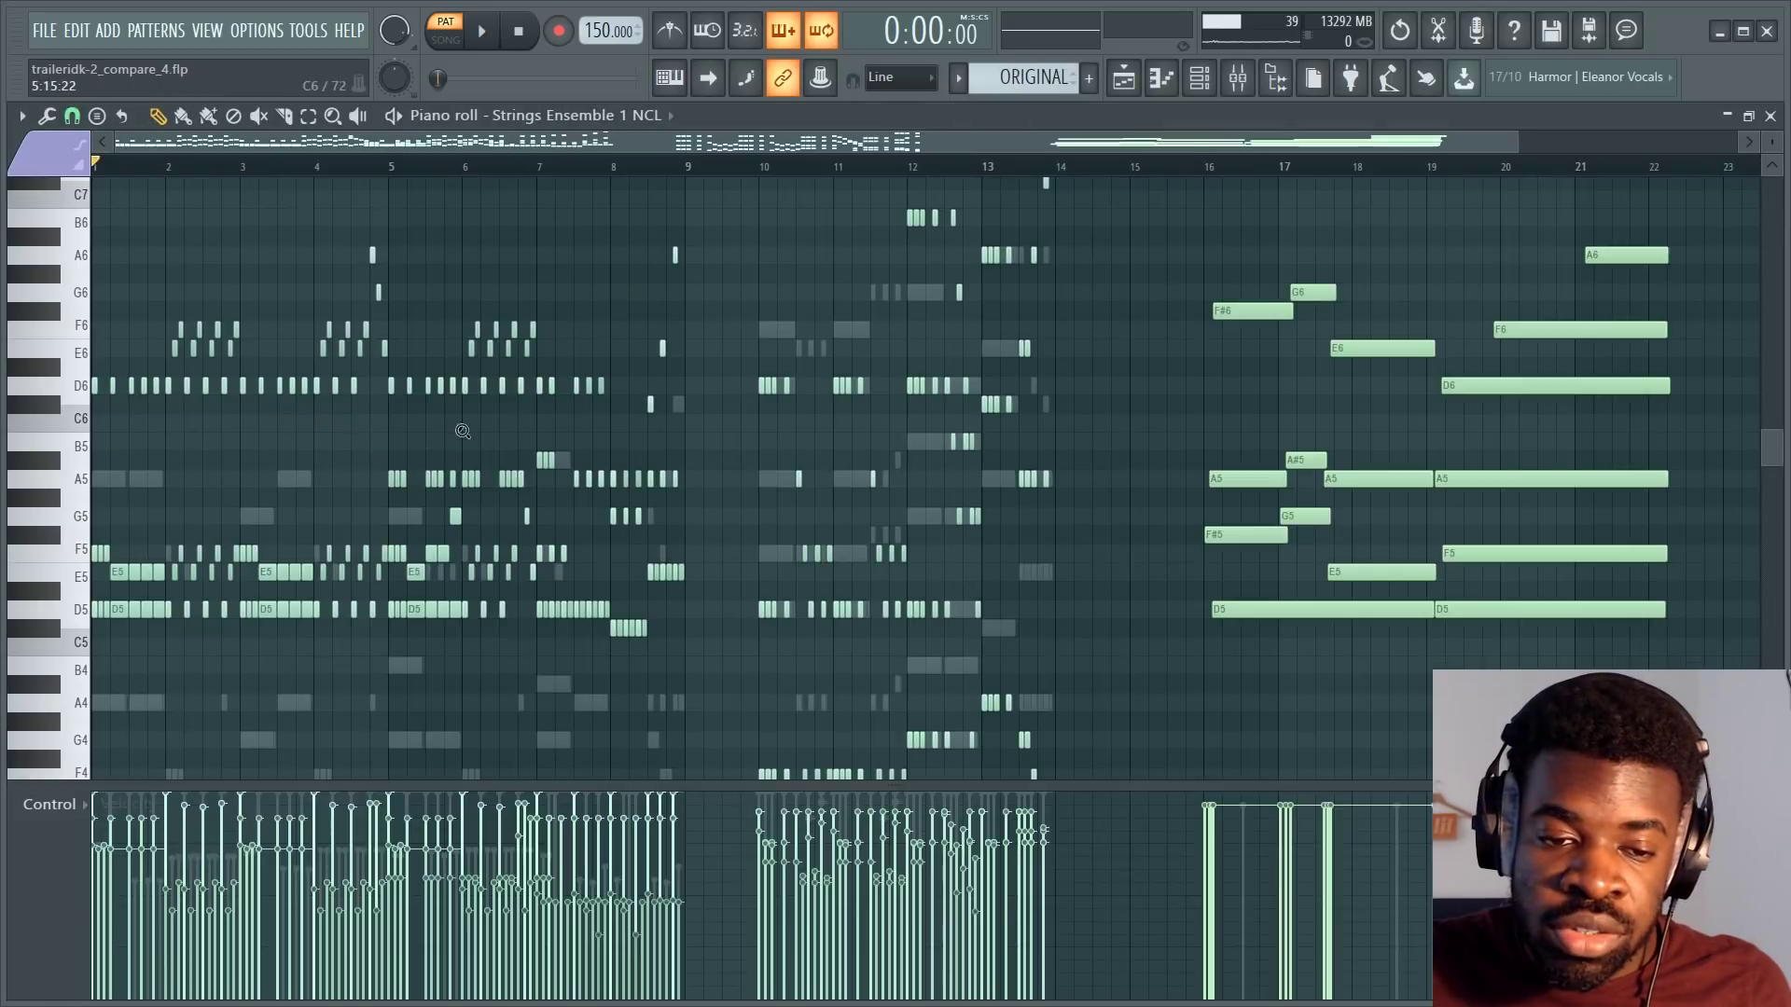
scroll(463, 431, down, 3)
key(F6)
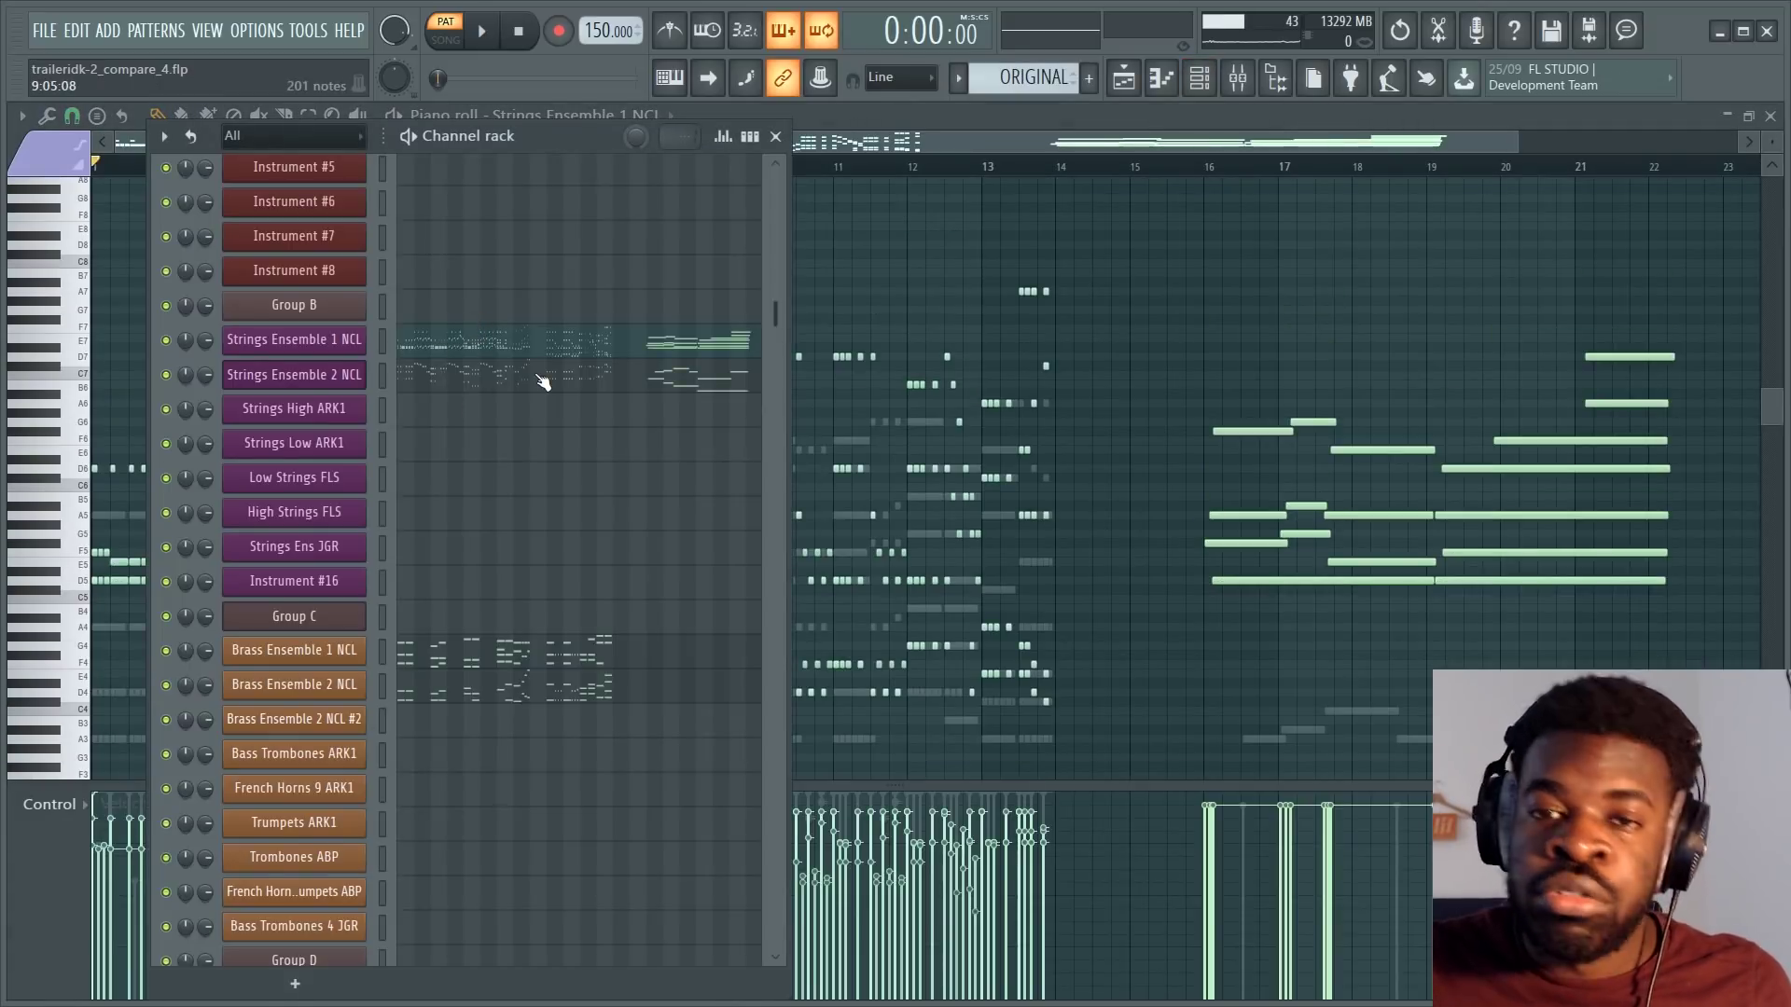
scroll(501, 364, down, 15)
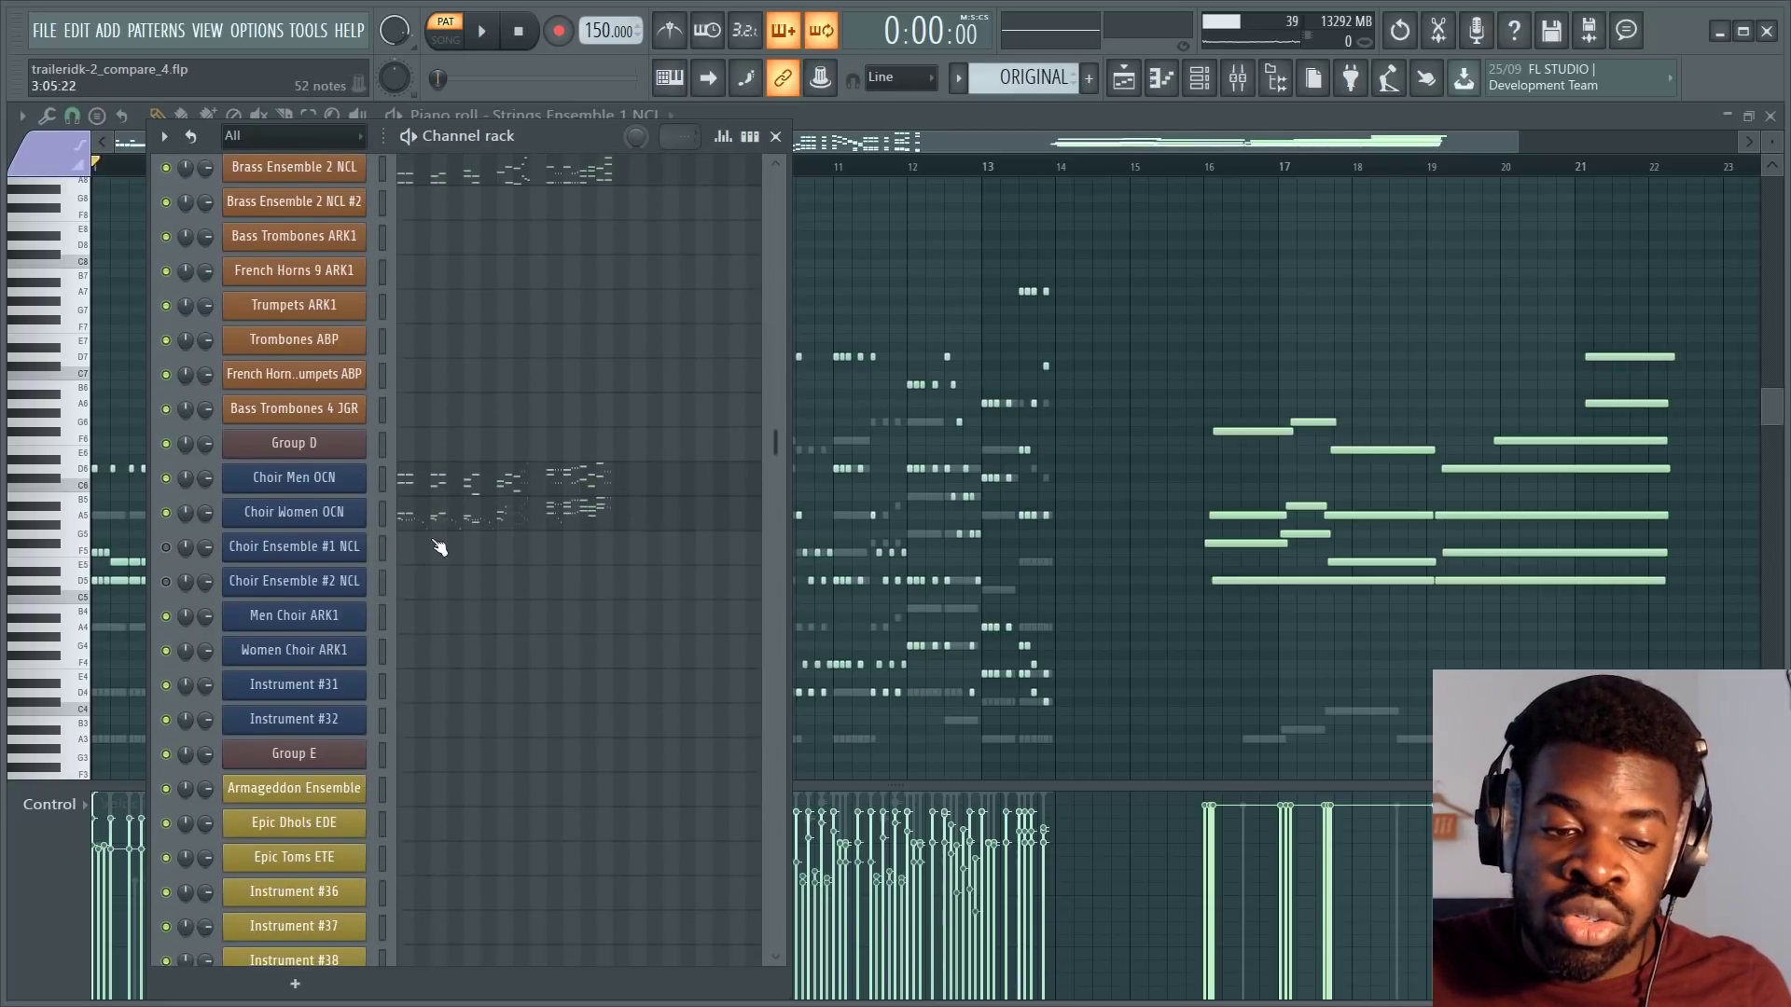
Return to the playlist and open the JAEGER pattern's notes with the channel rack beside them.
key(F5)
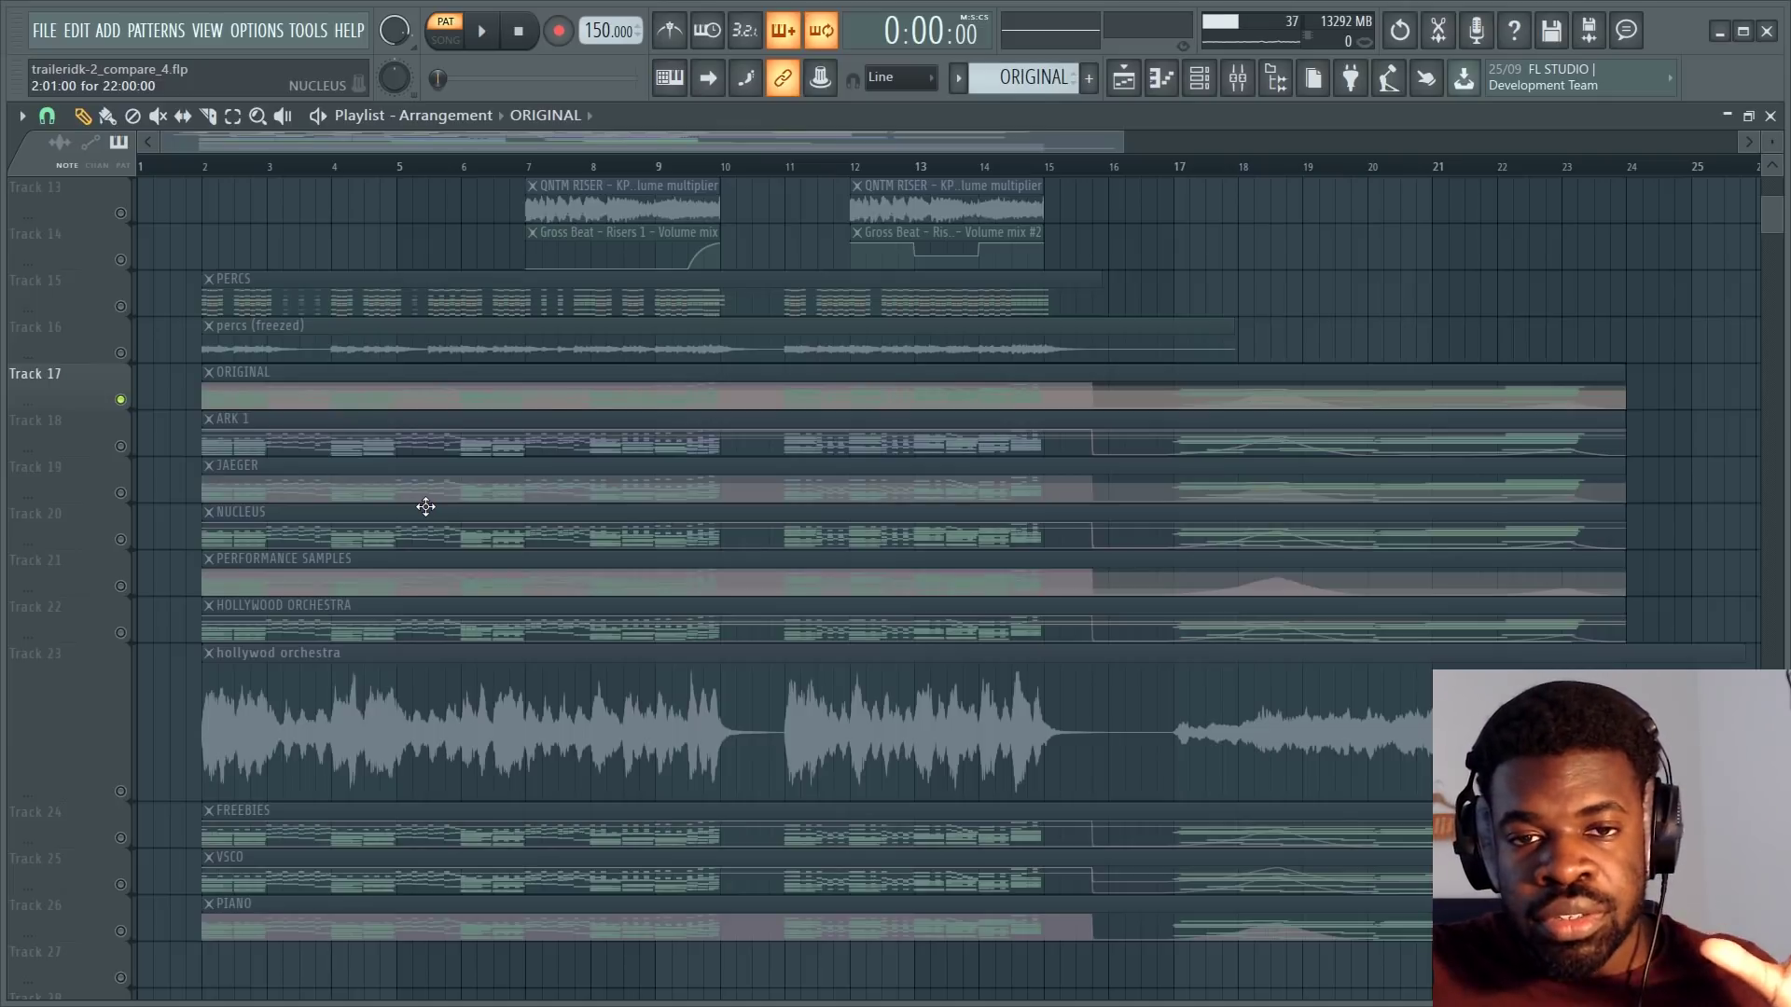
key(F6)
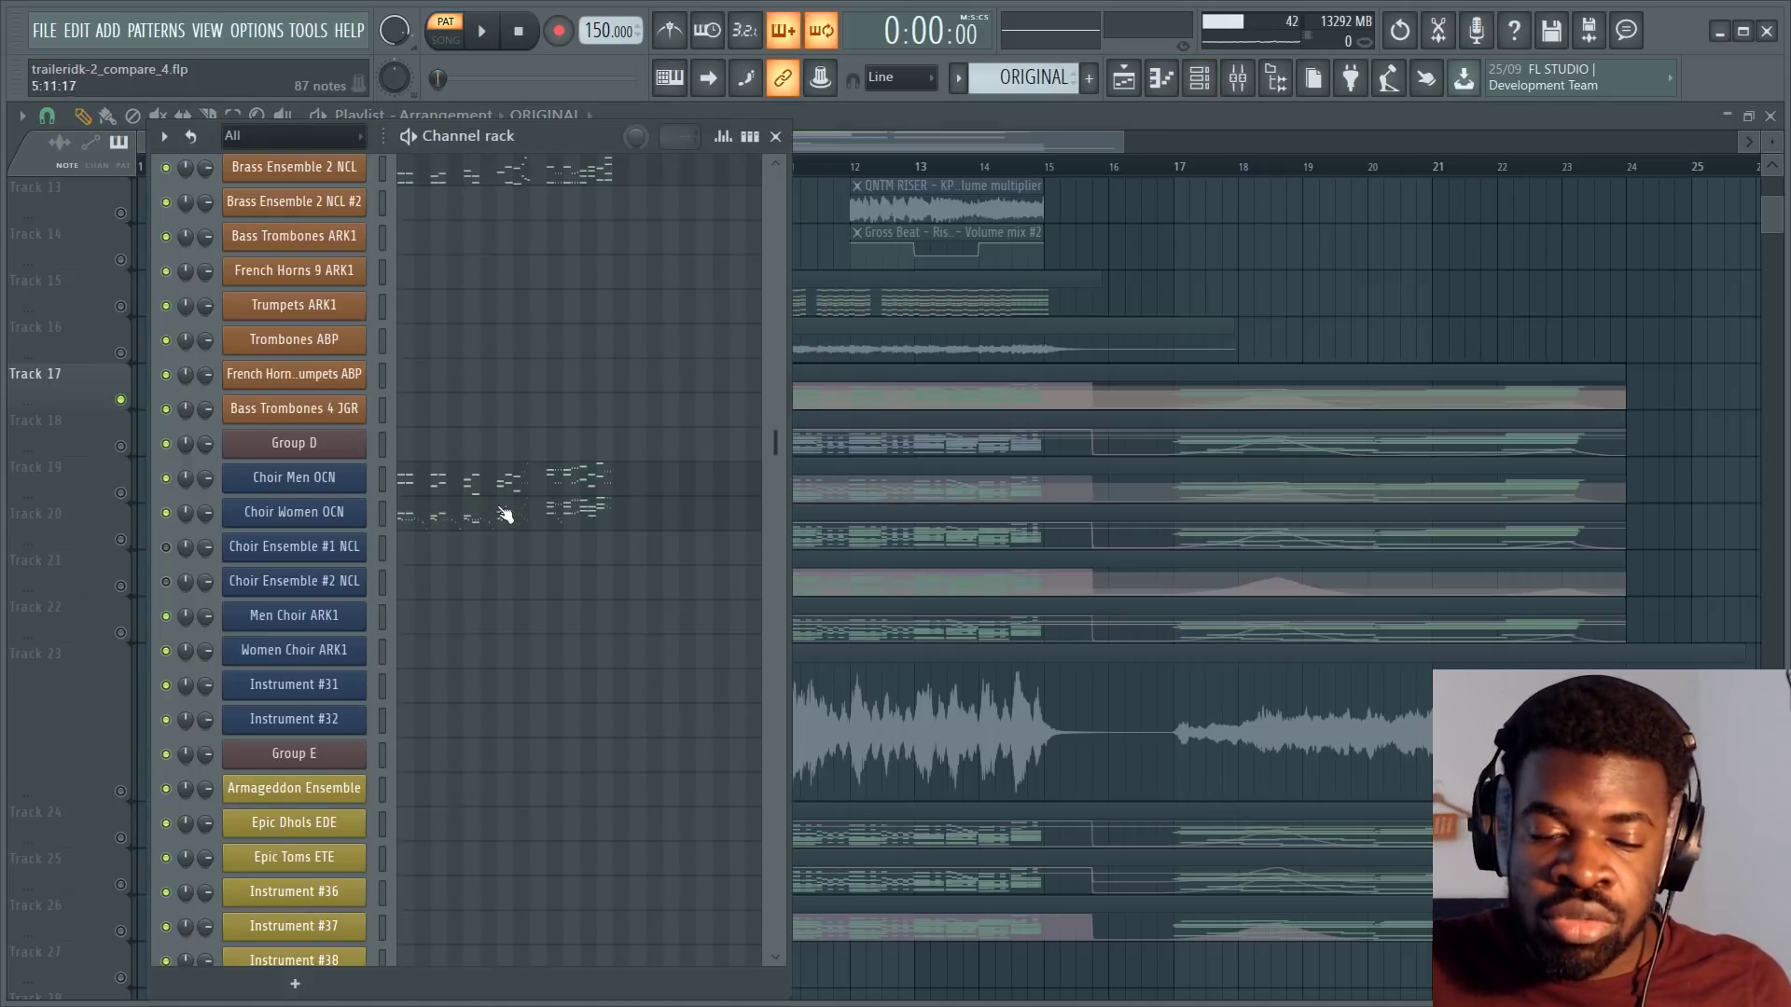
scroll(476, 588, up, 3)
scroll(478, 632, up, 2)
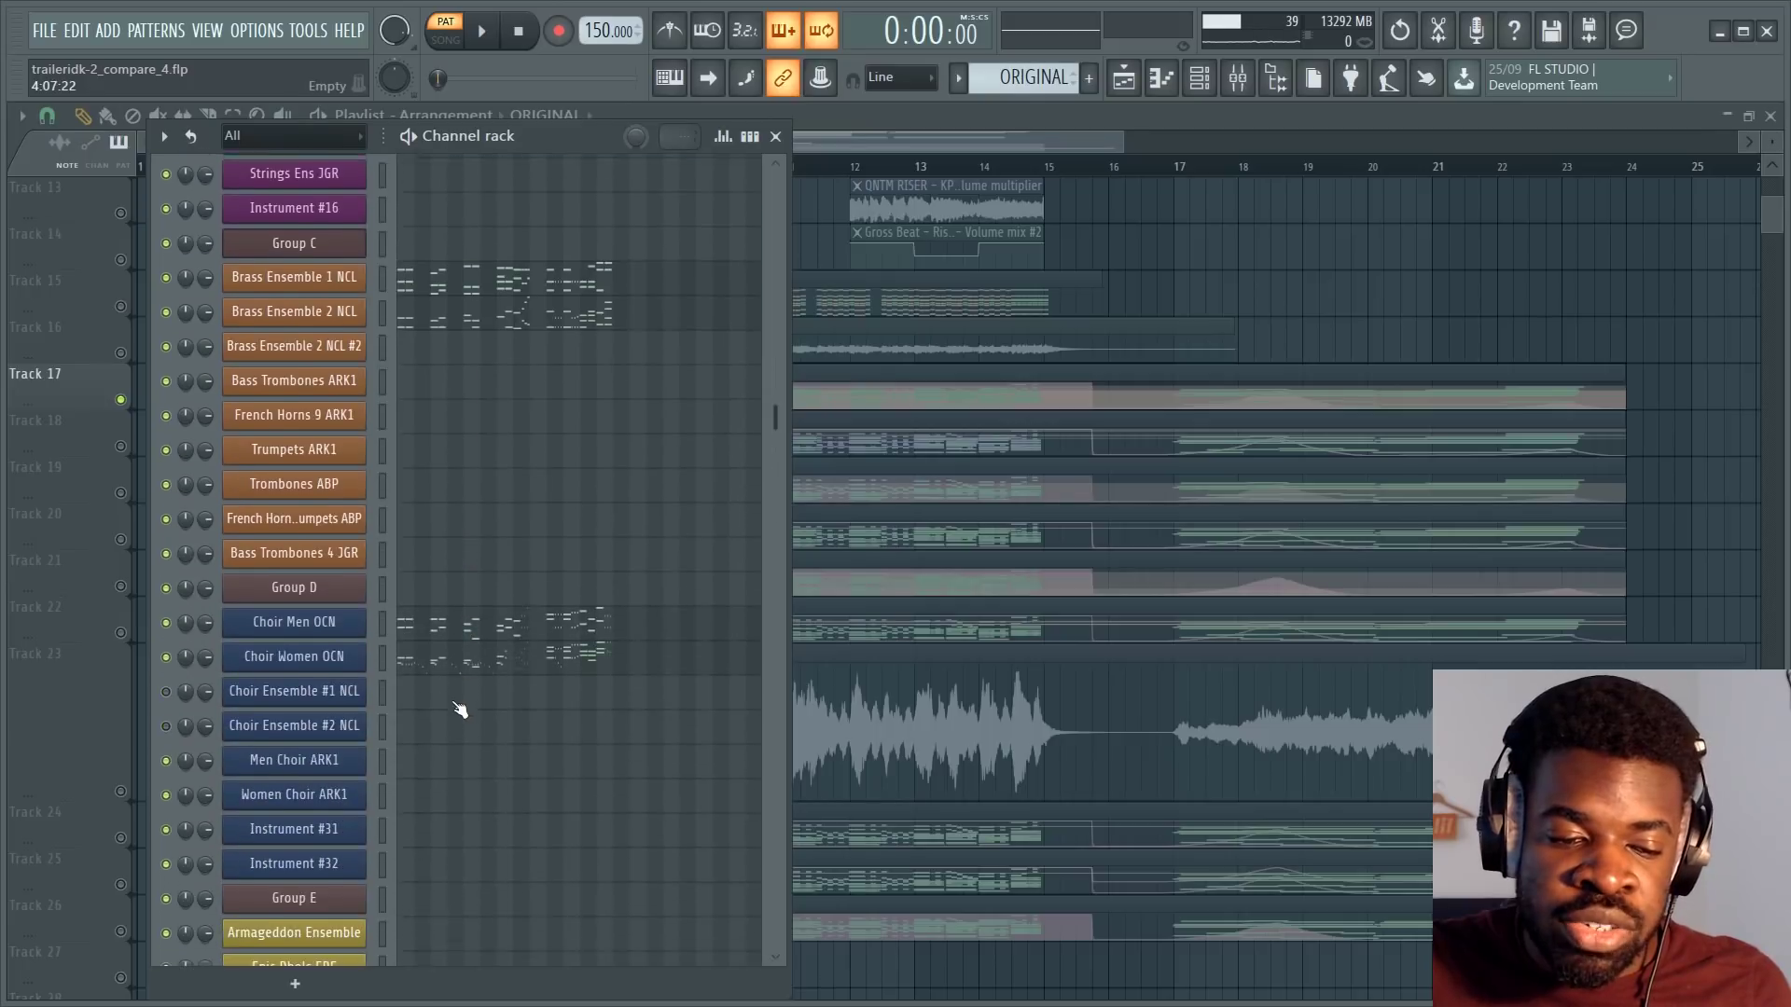
scroll(432, 620, up, 2)
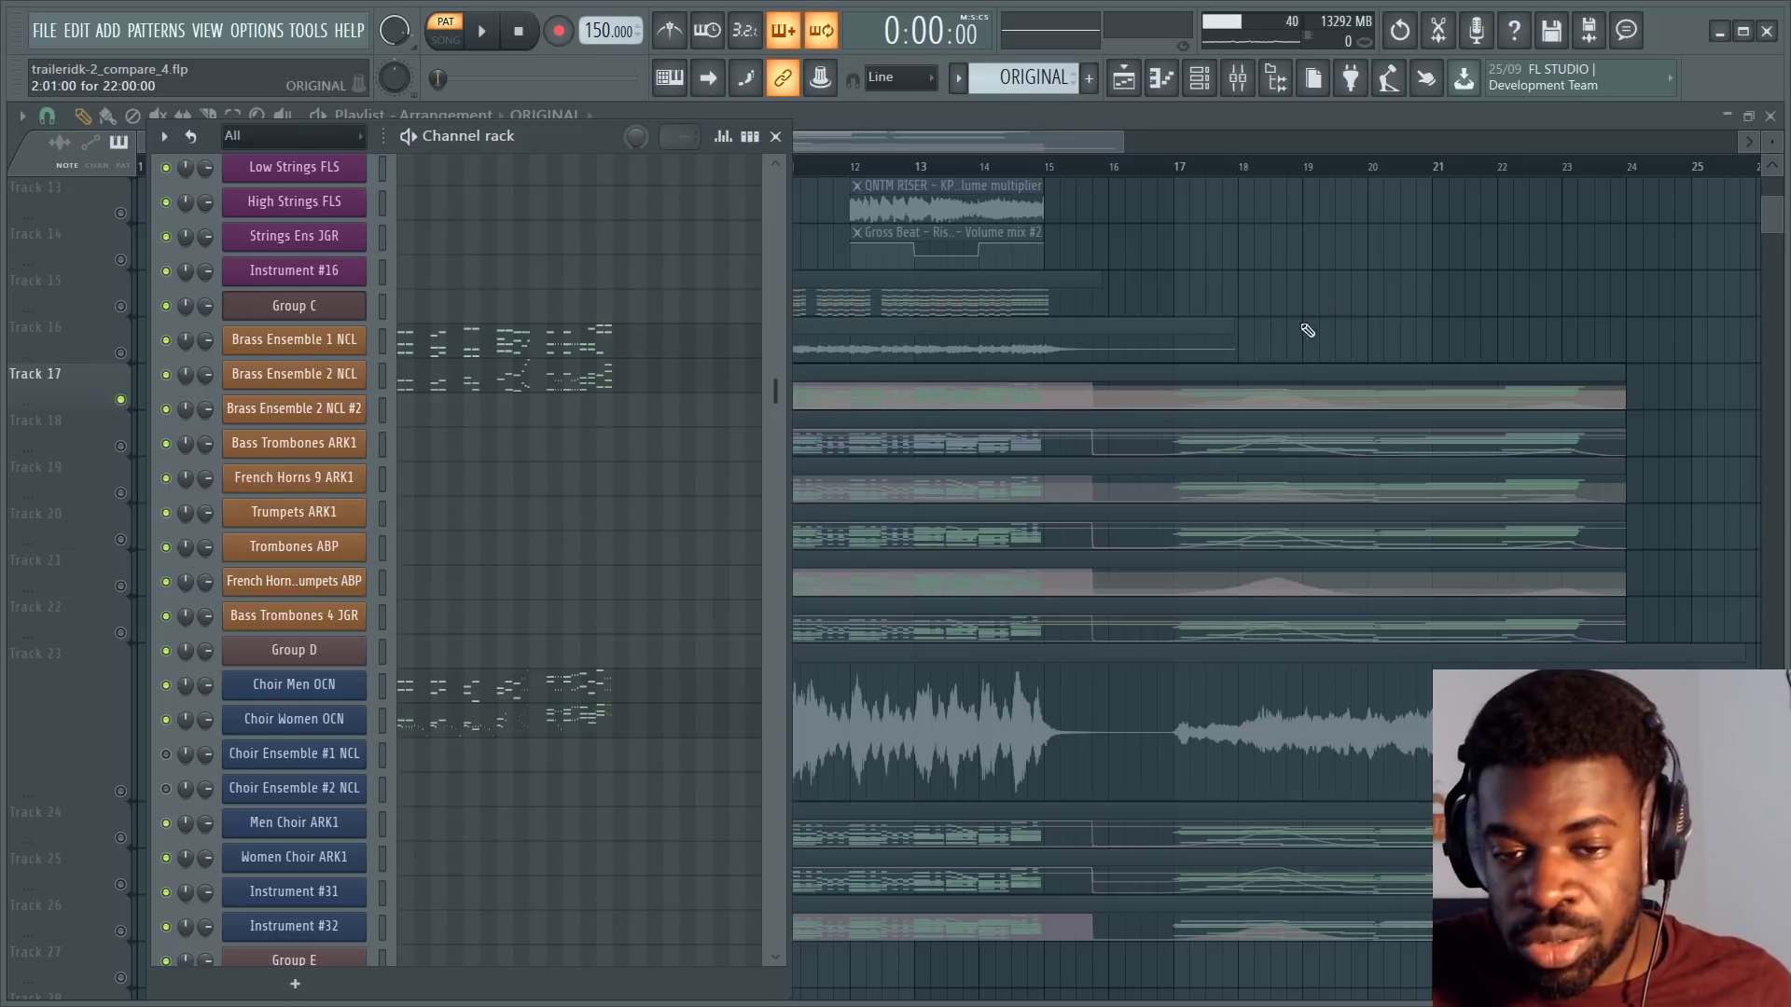
key(F6)
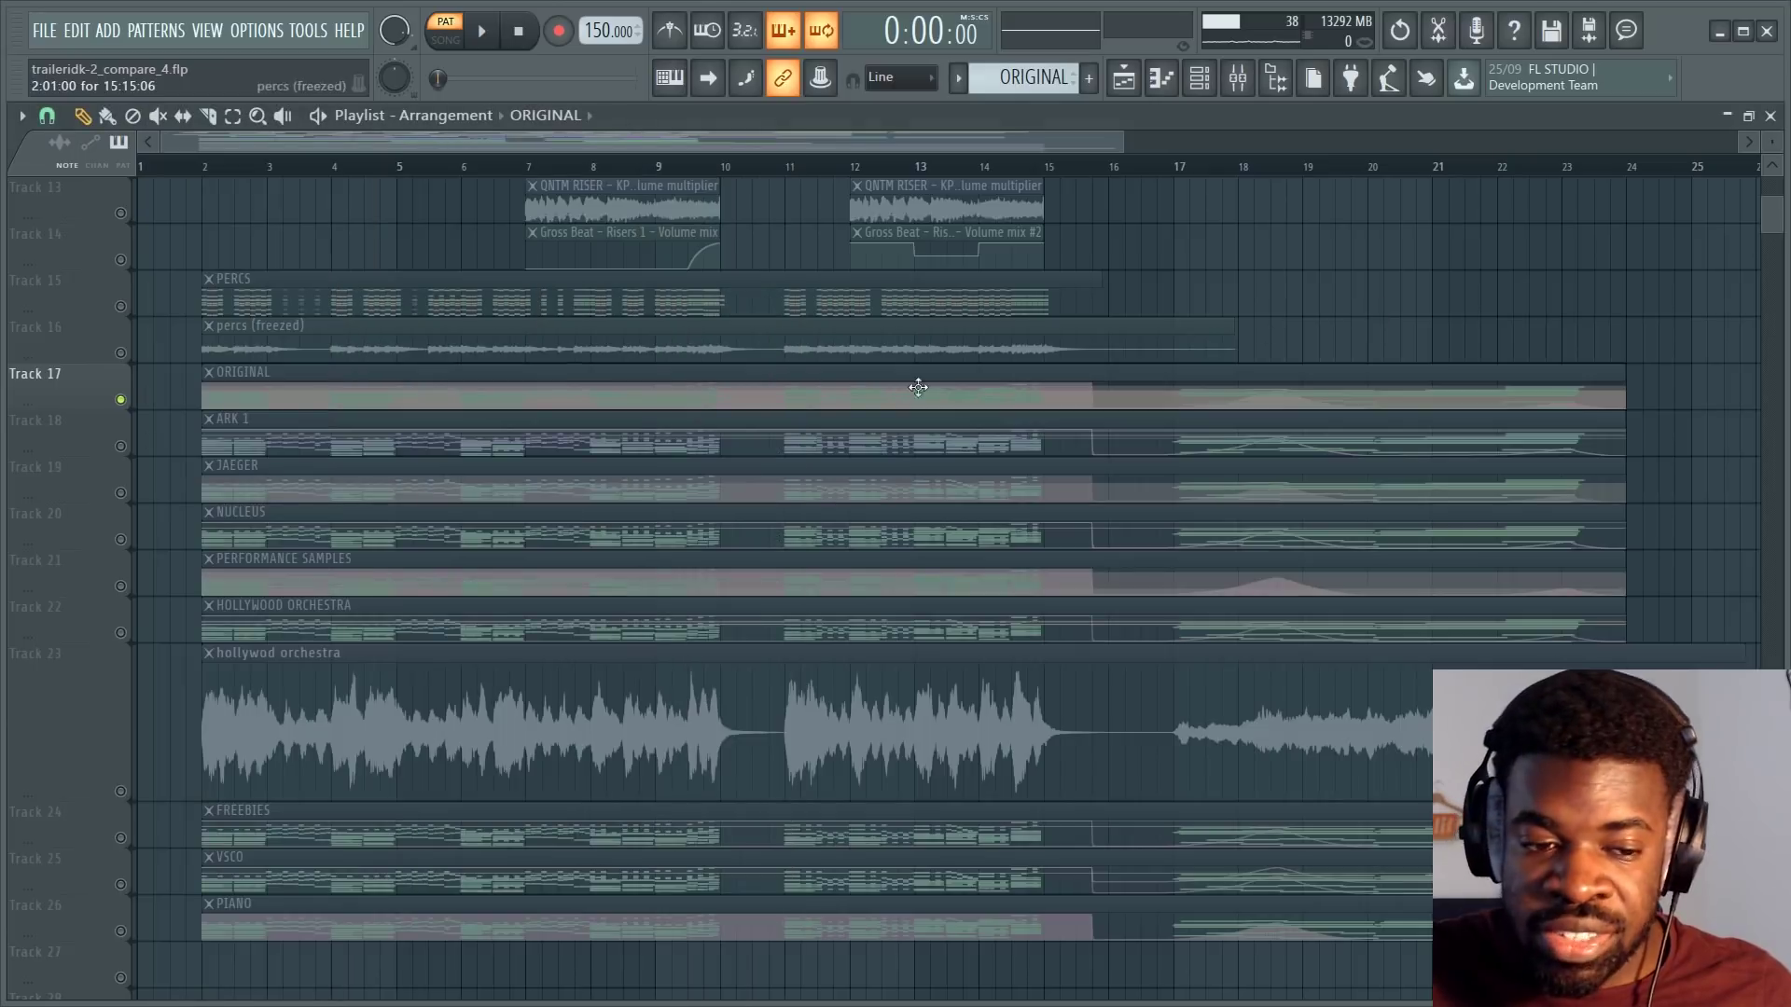
double_click(350, 483)
key(F6)
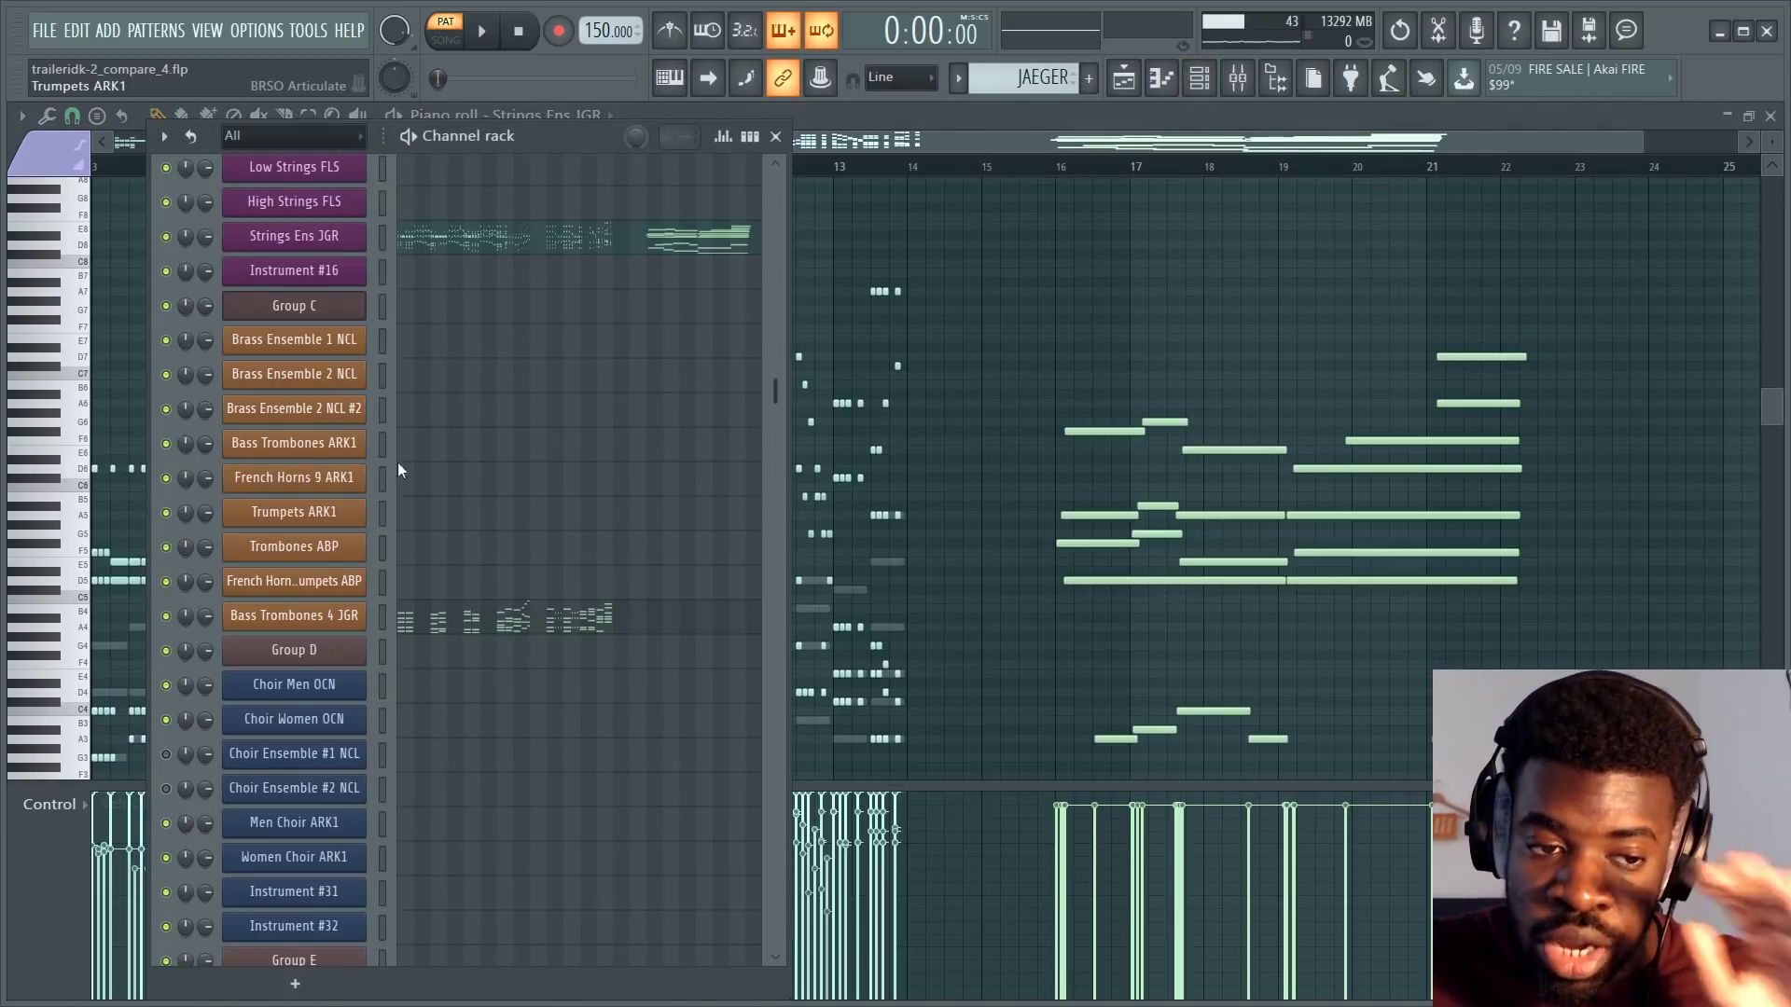
Play the JAEGER Strings Ens JGR part, hiding and showing the channel rack during playback.
scroll(355, 474, up, 3)
scroll(354, 474, up, 1)
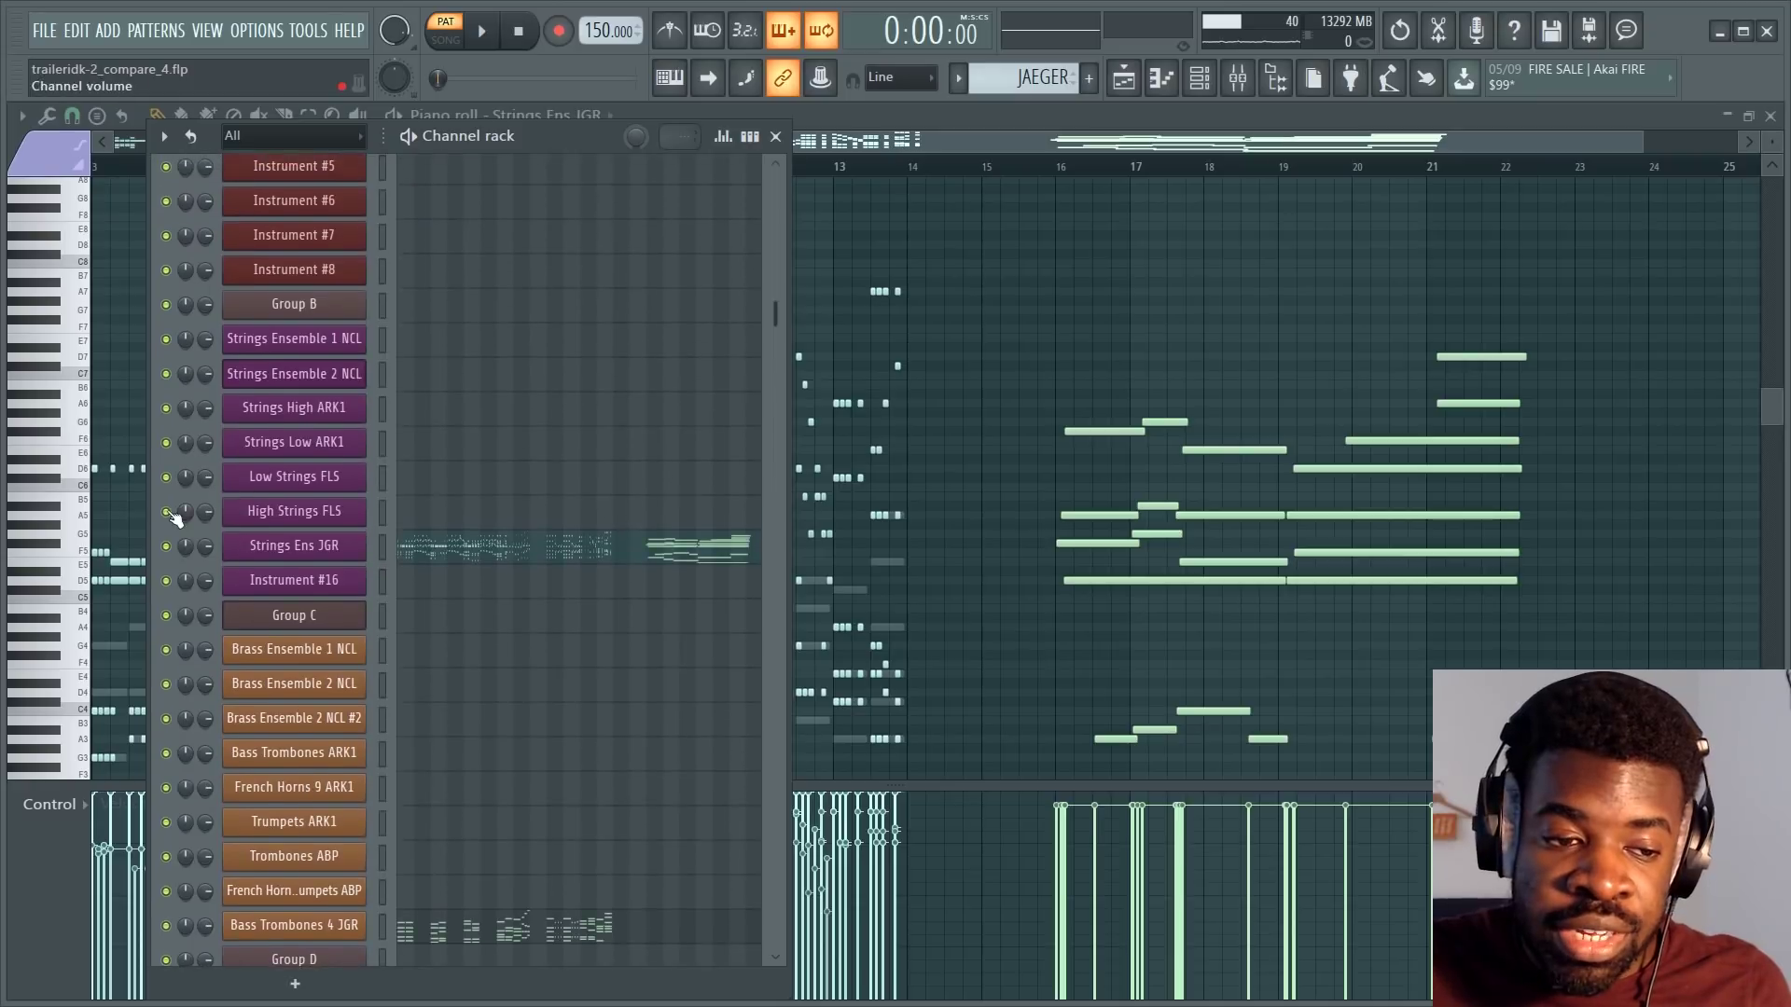
key(space)
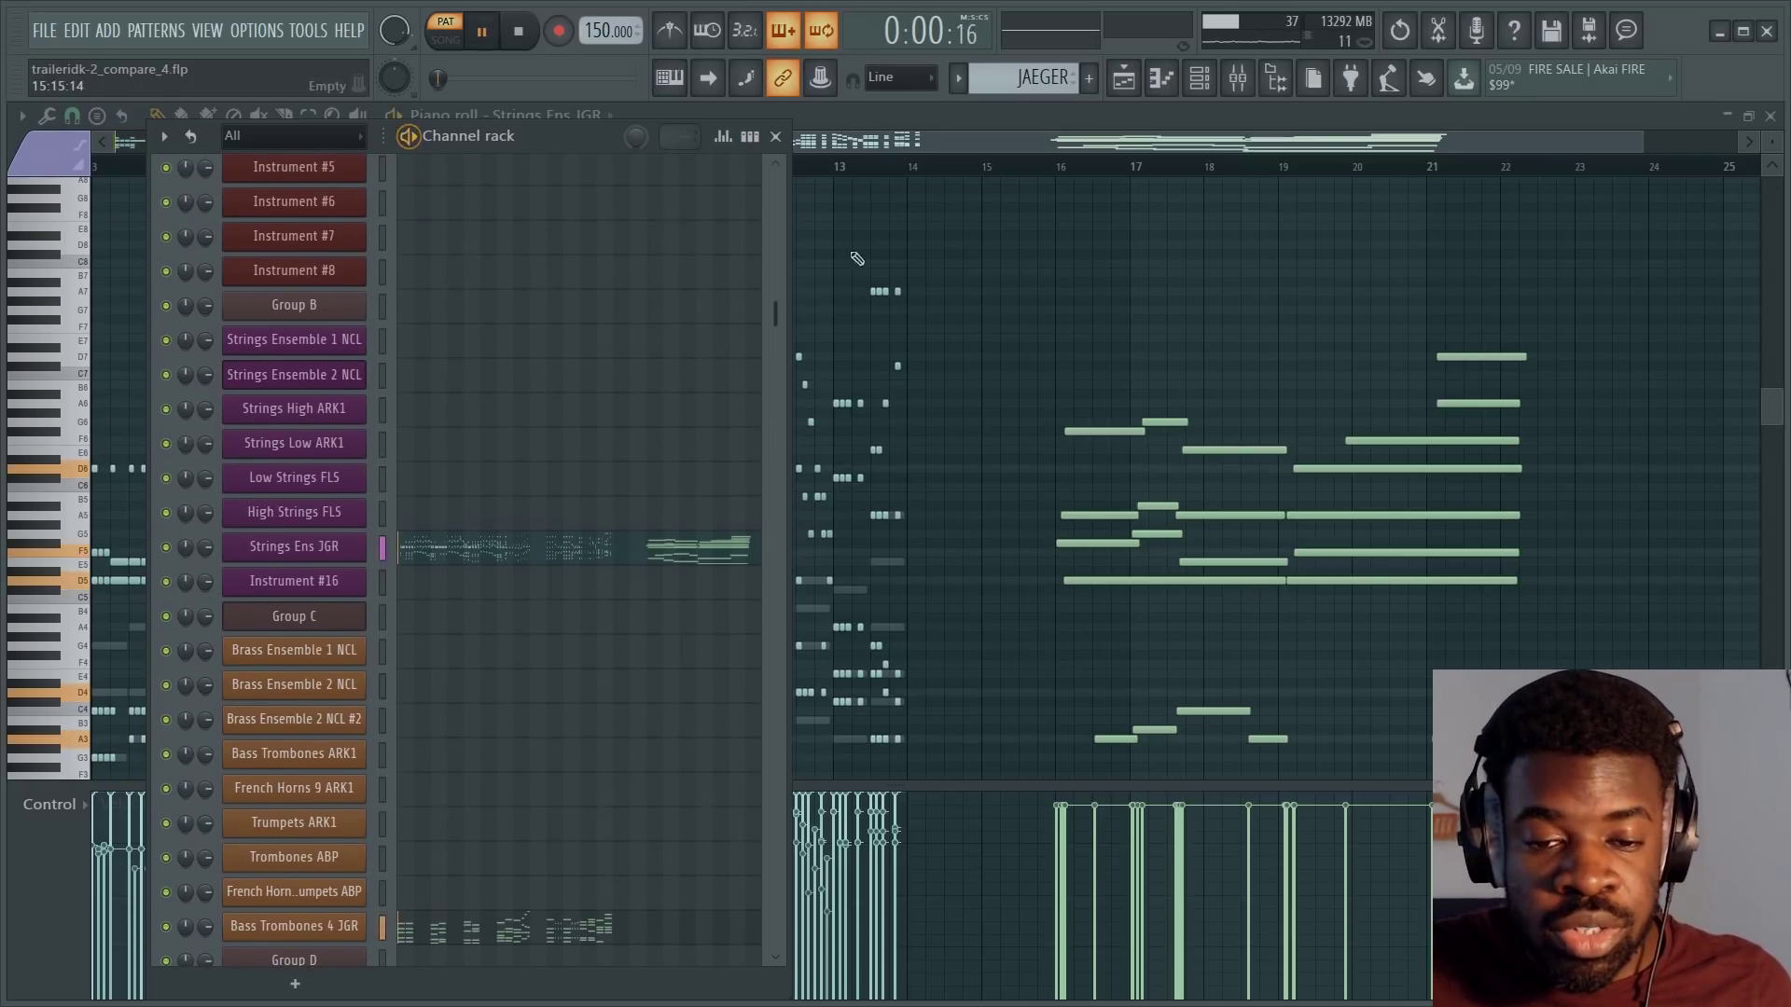
key(F6)
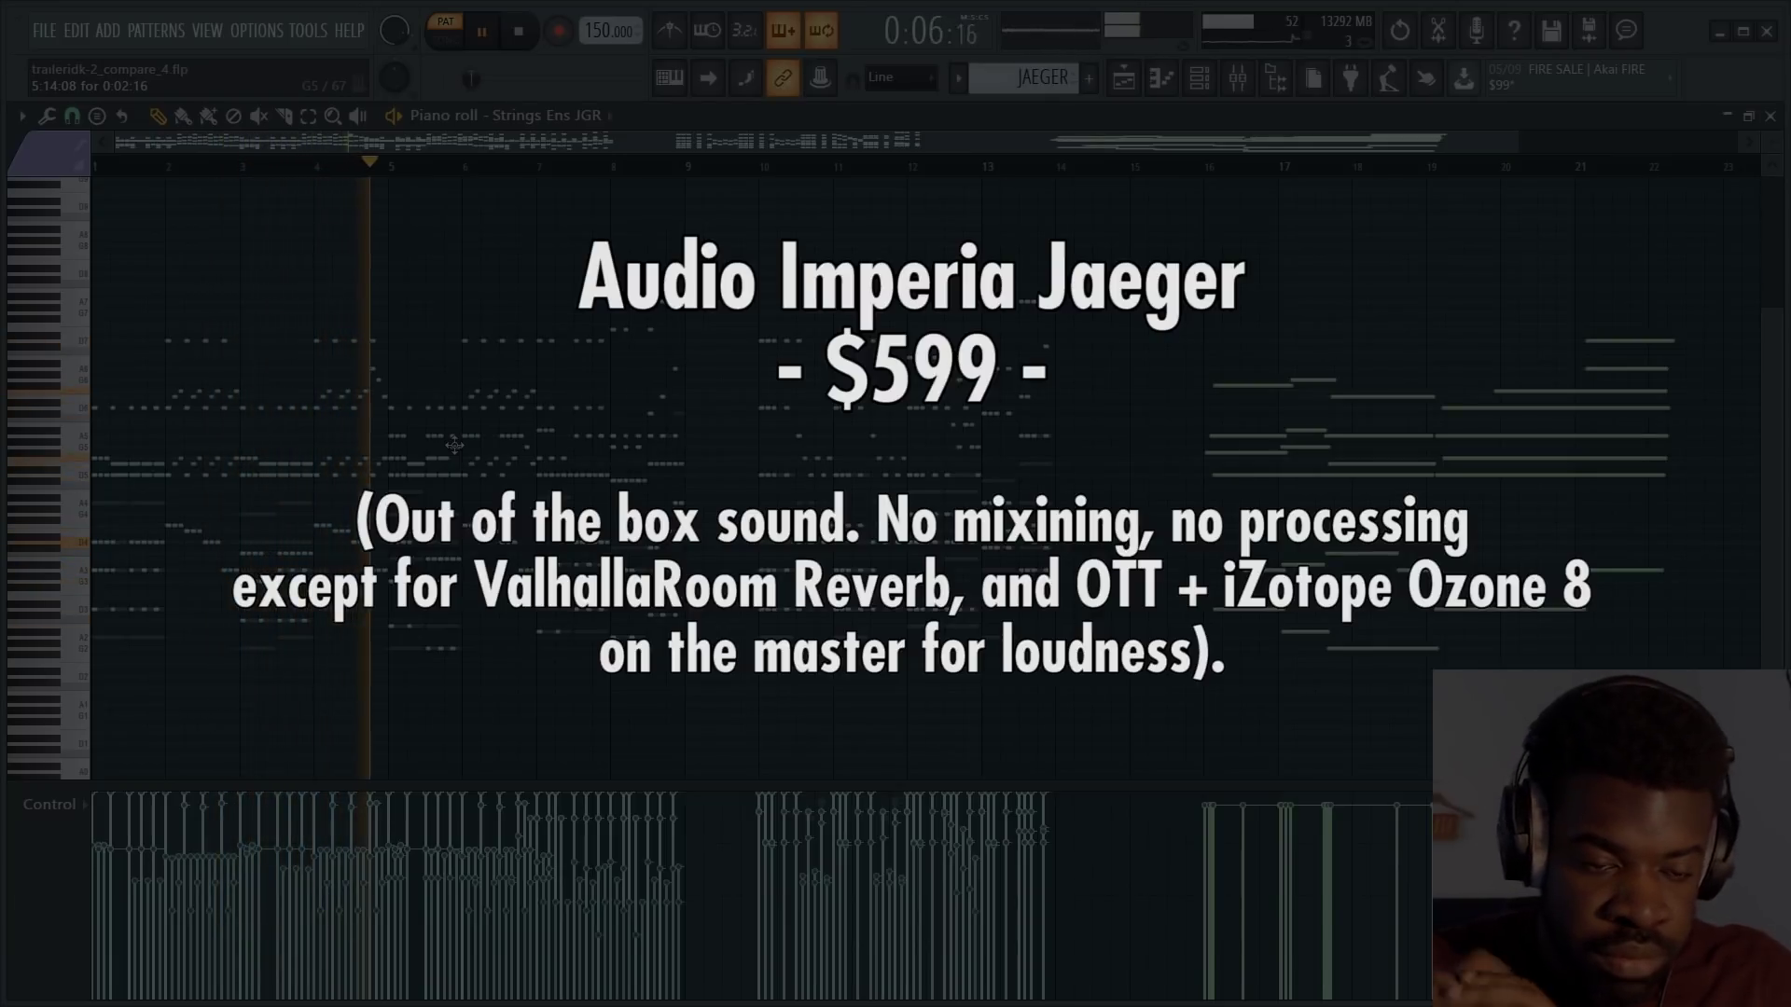
scroll(445, 168, up, 3)
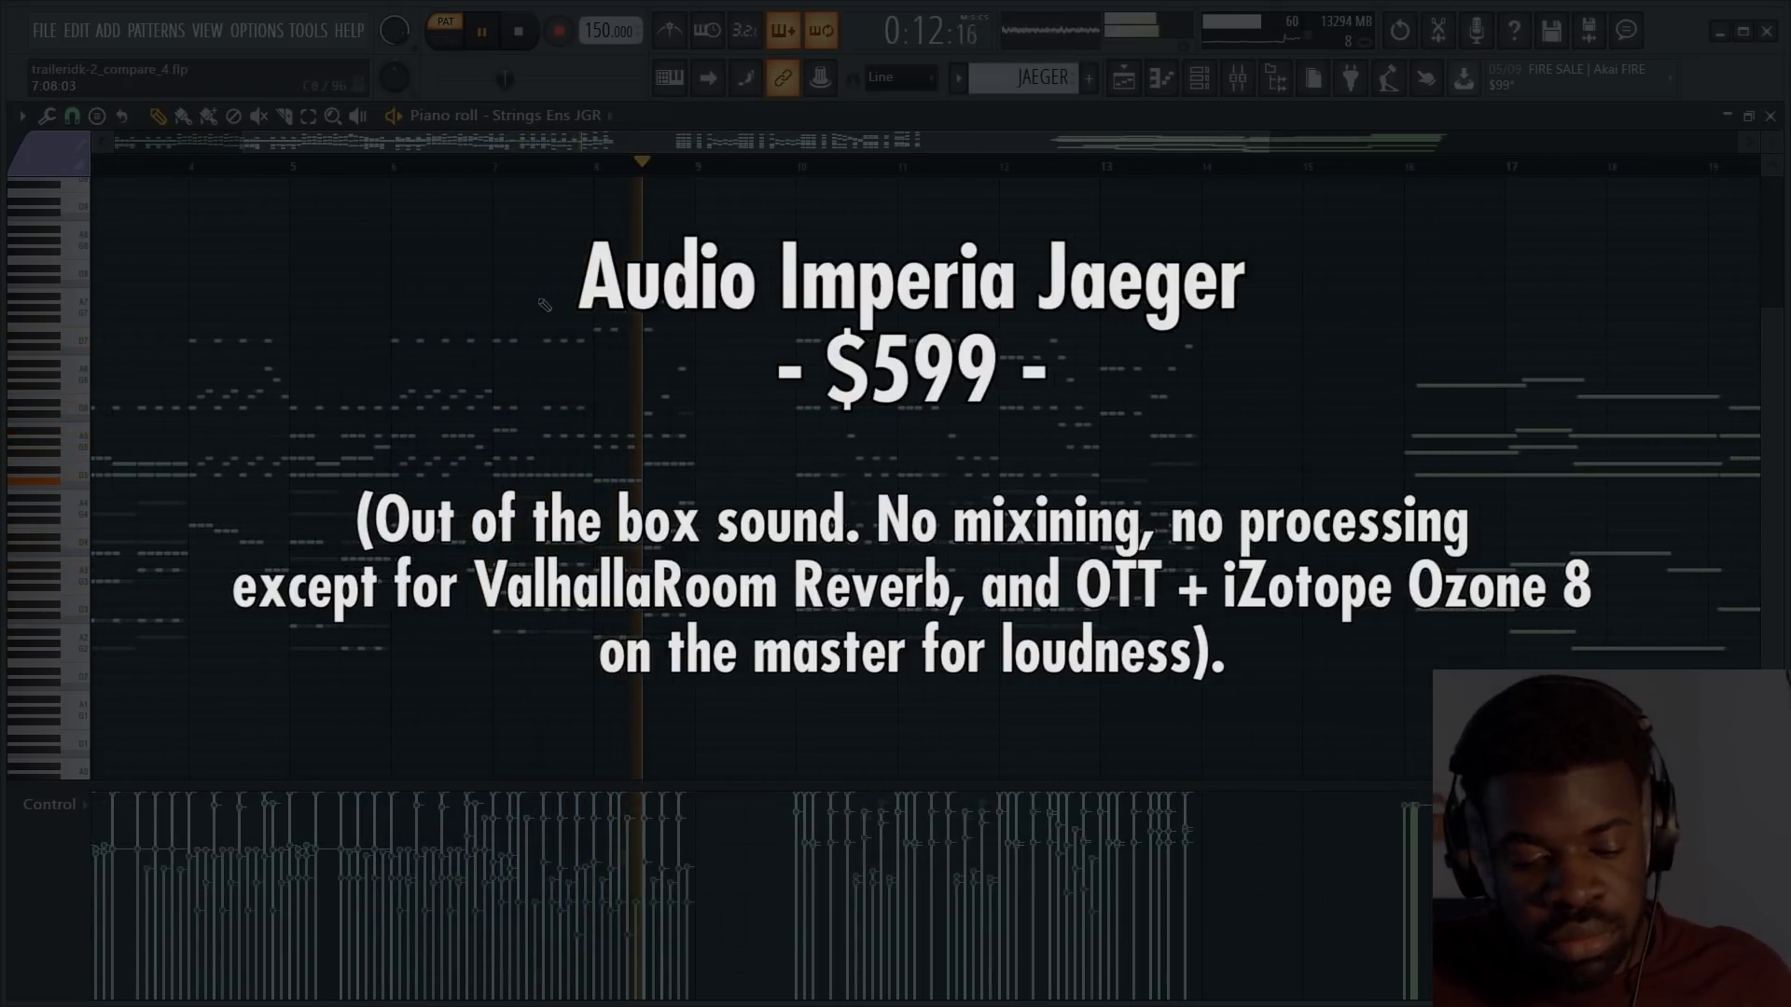
key(F6)
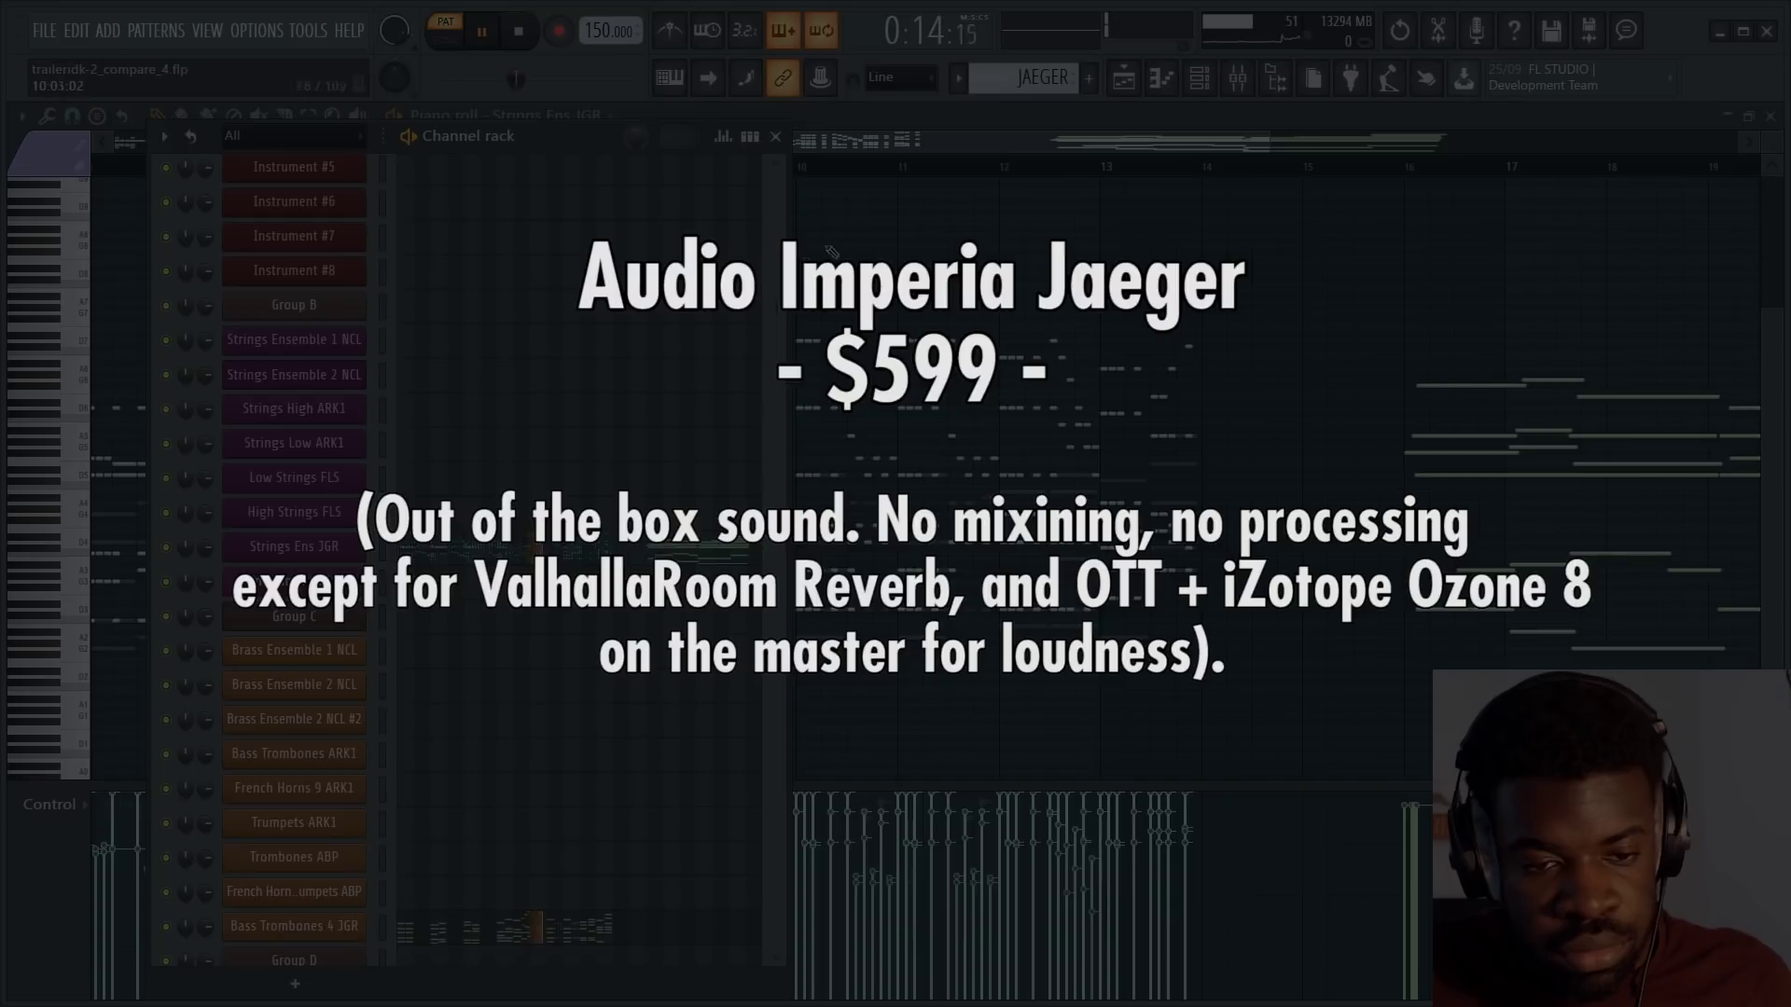
click(848, 147)
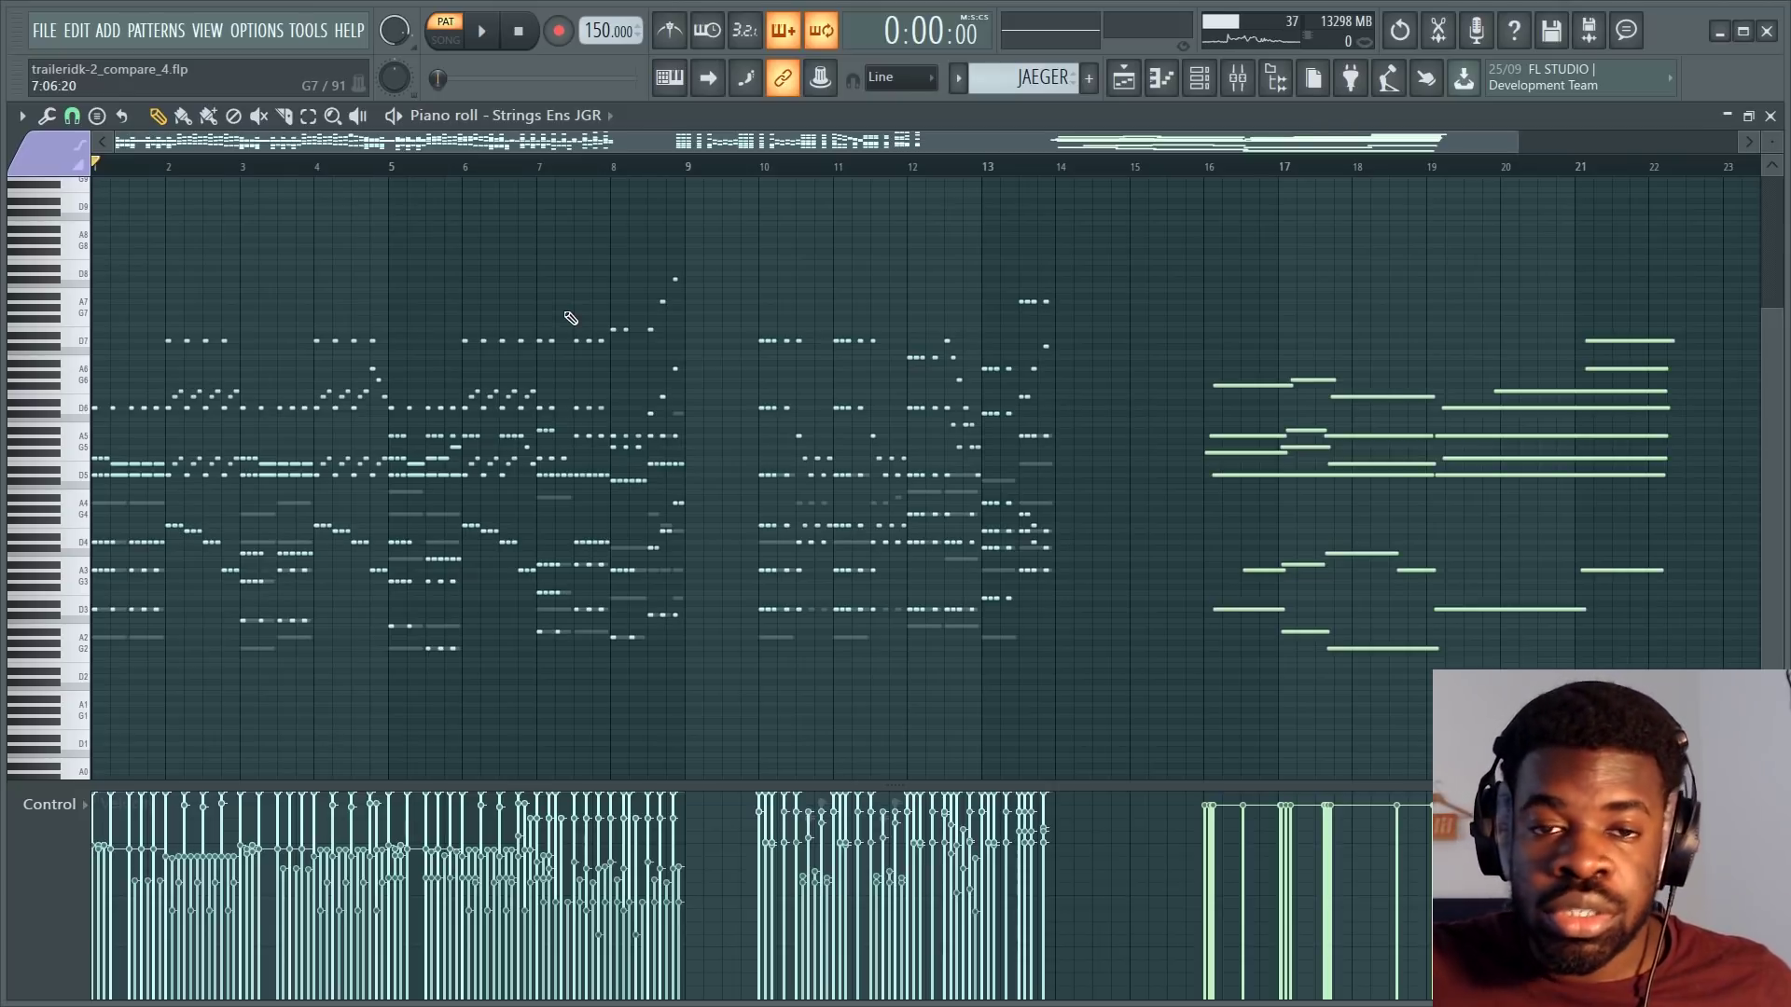
Close the piano roll to return to the playlist.
key(F7)
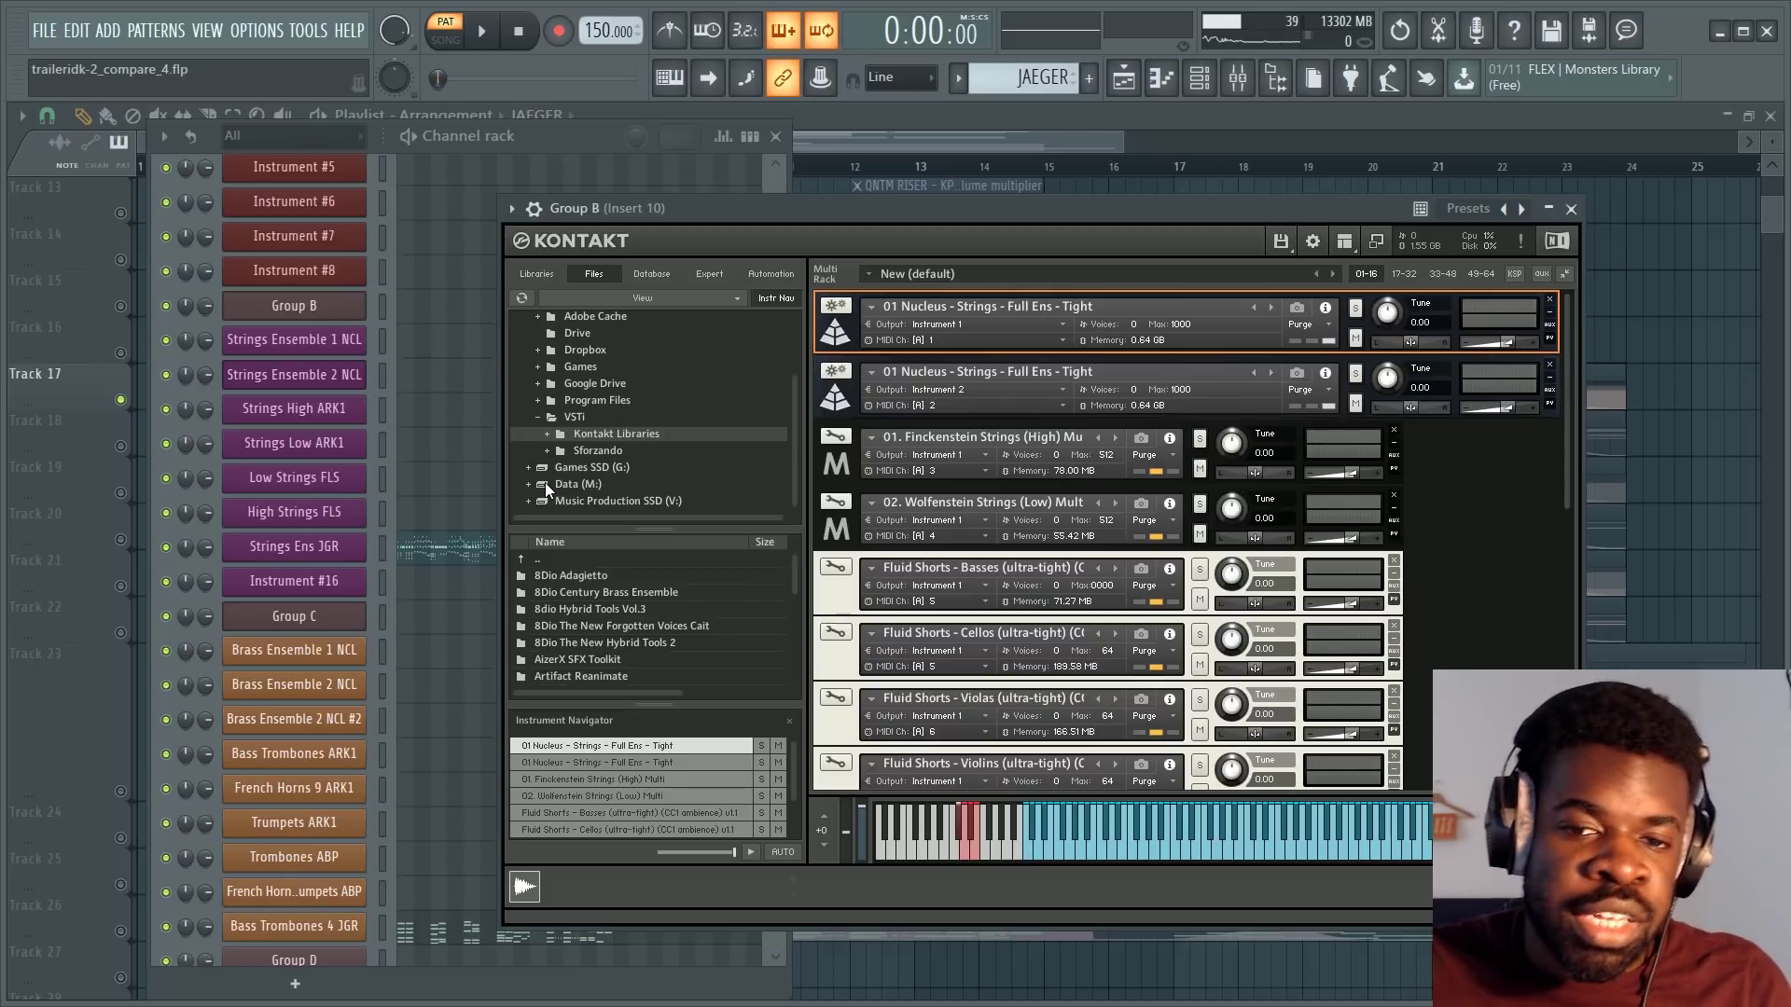
View the Jaeger strings' effects page, switch back to MAIN, and close Kontakt.
scroll(1017, 695, down, 5)
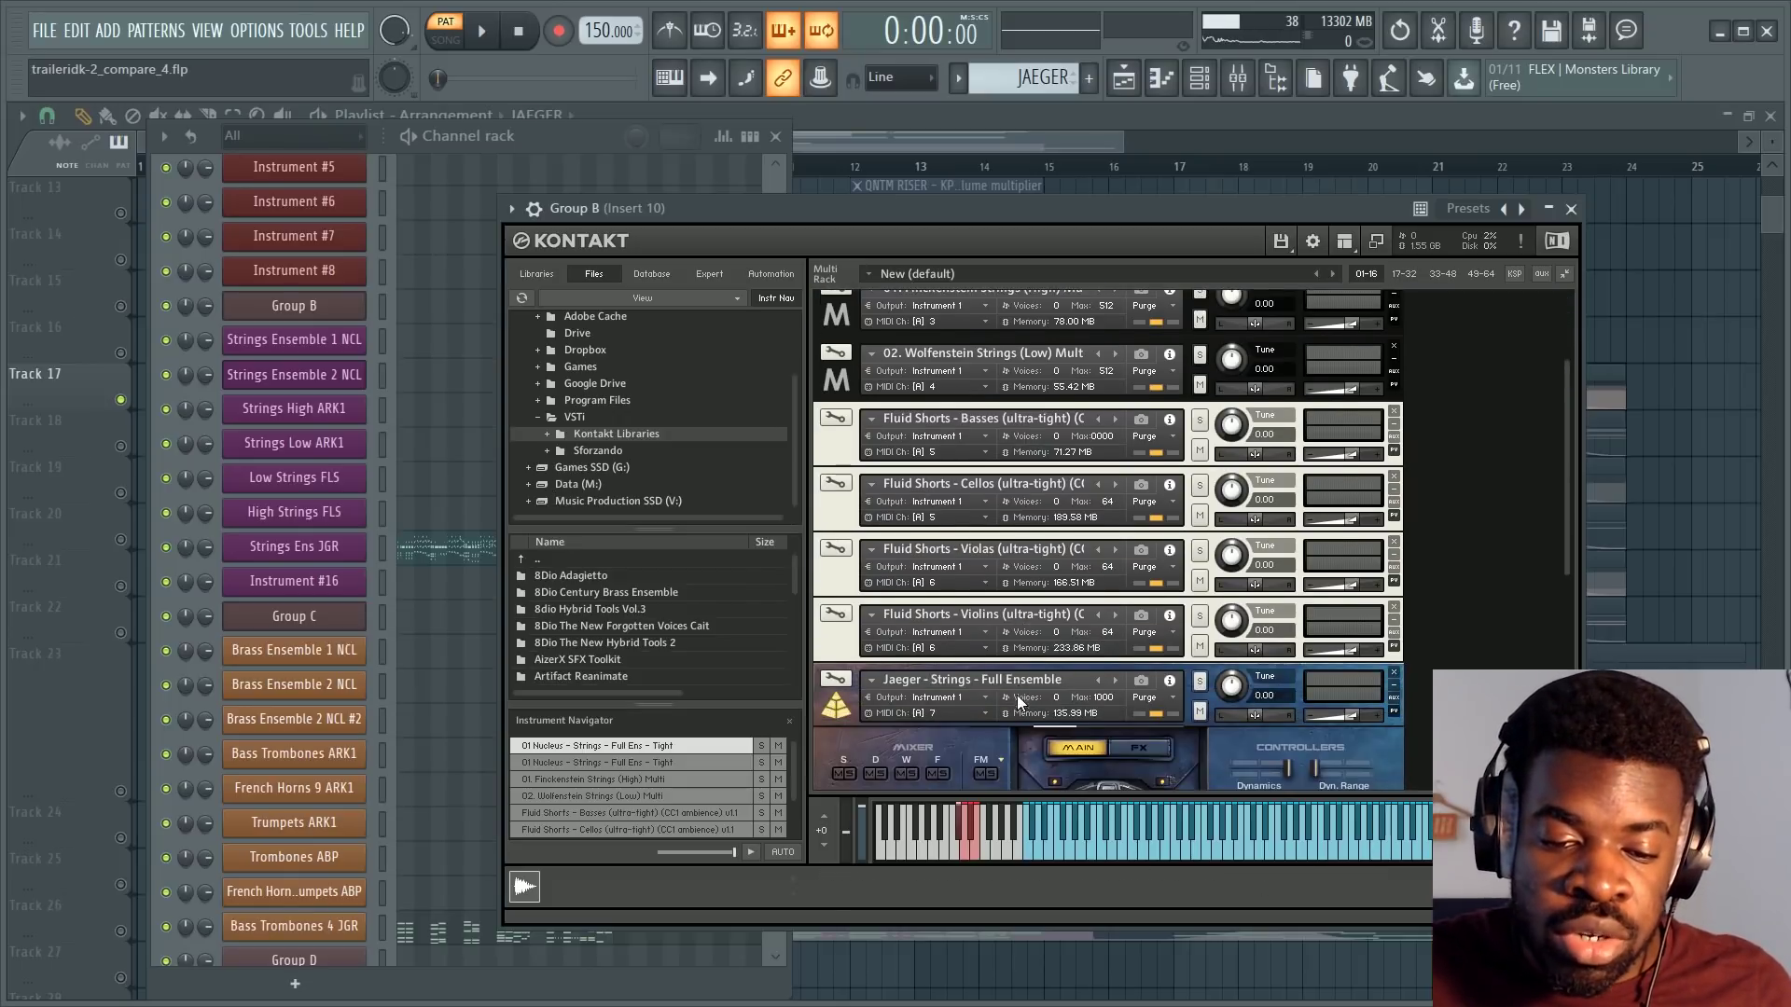
scroll(1089, 662, down, 3)
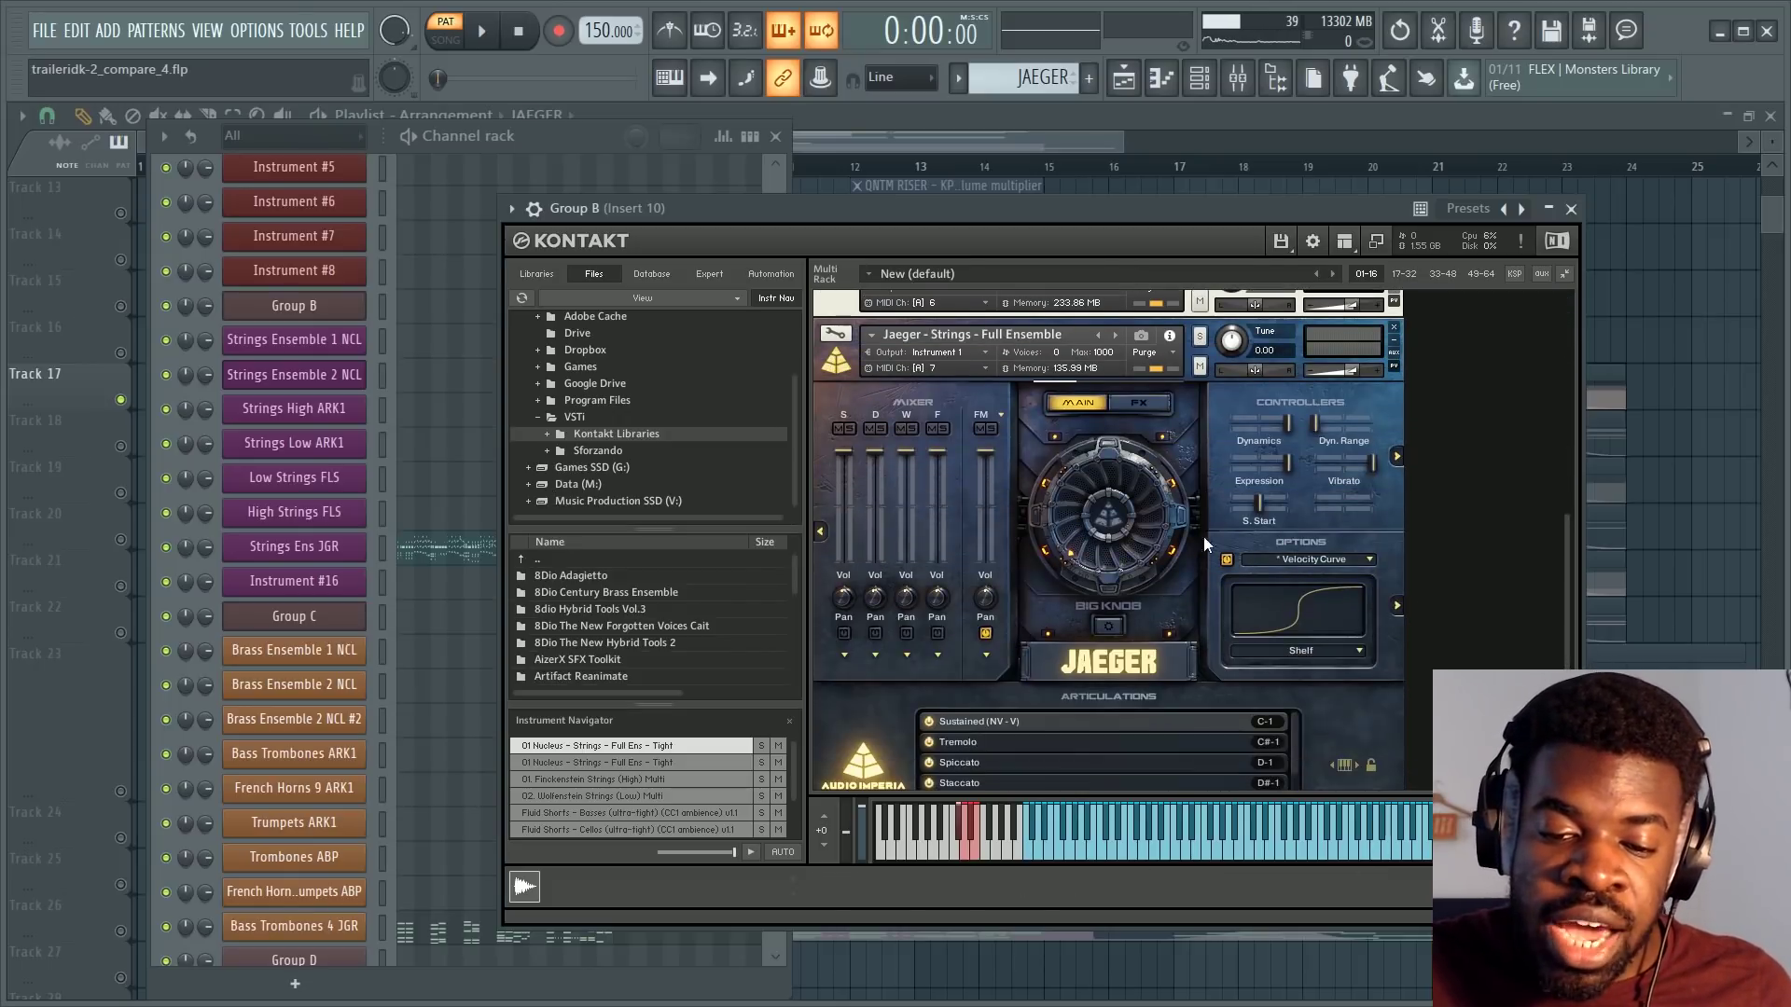
click(1132, 406)
scroll(1069, 376, down, 1)
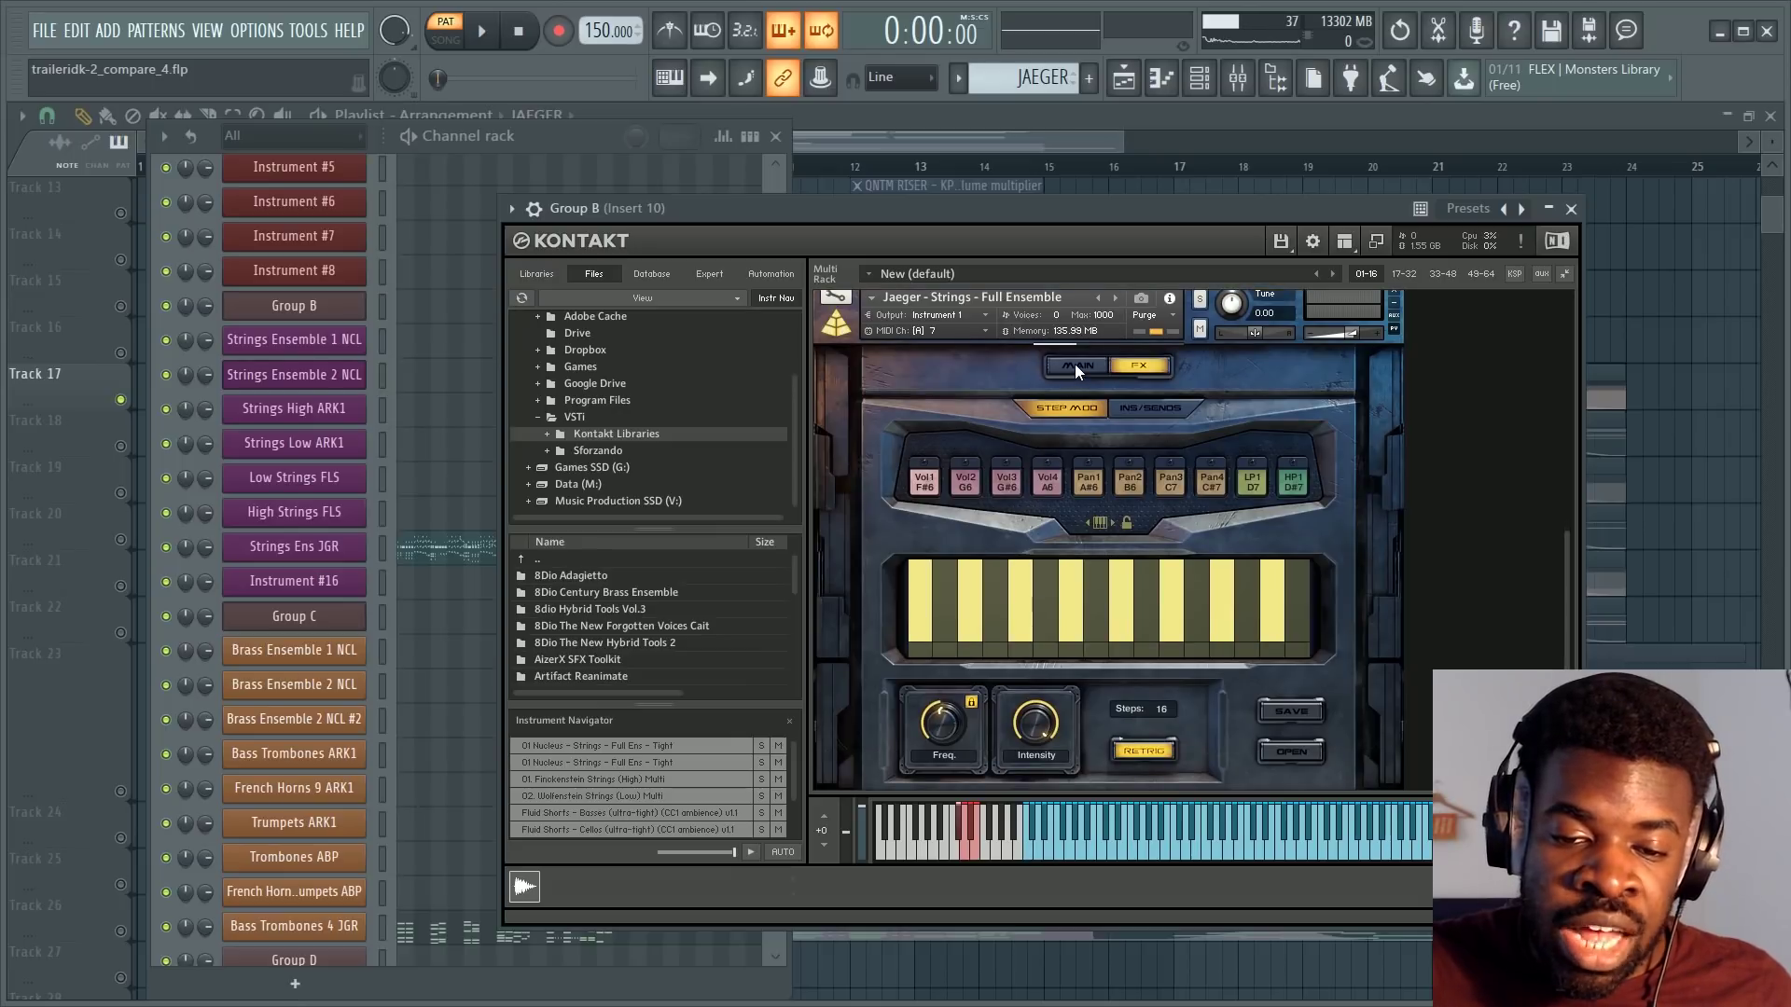
click(1074, 368)
scroll(1036, 578, down, 1)
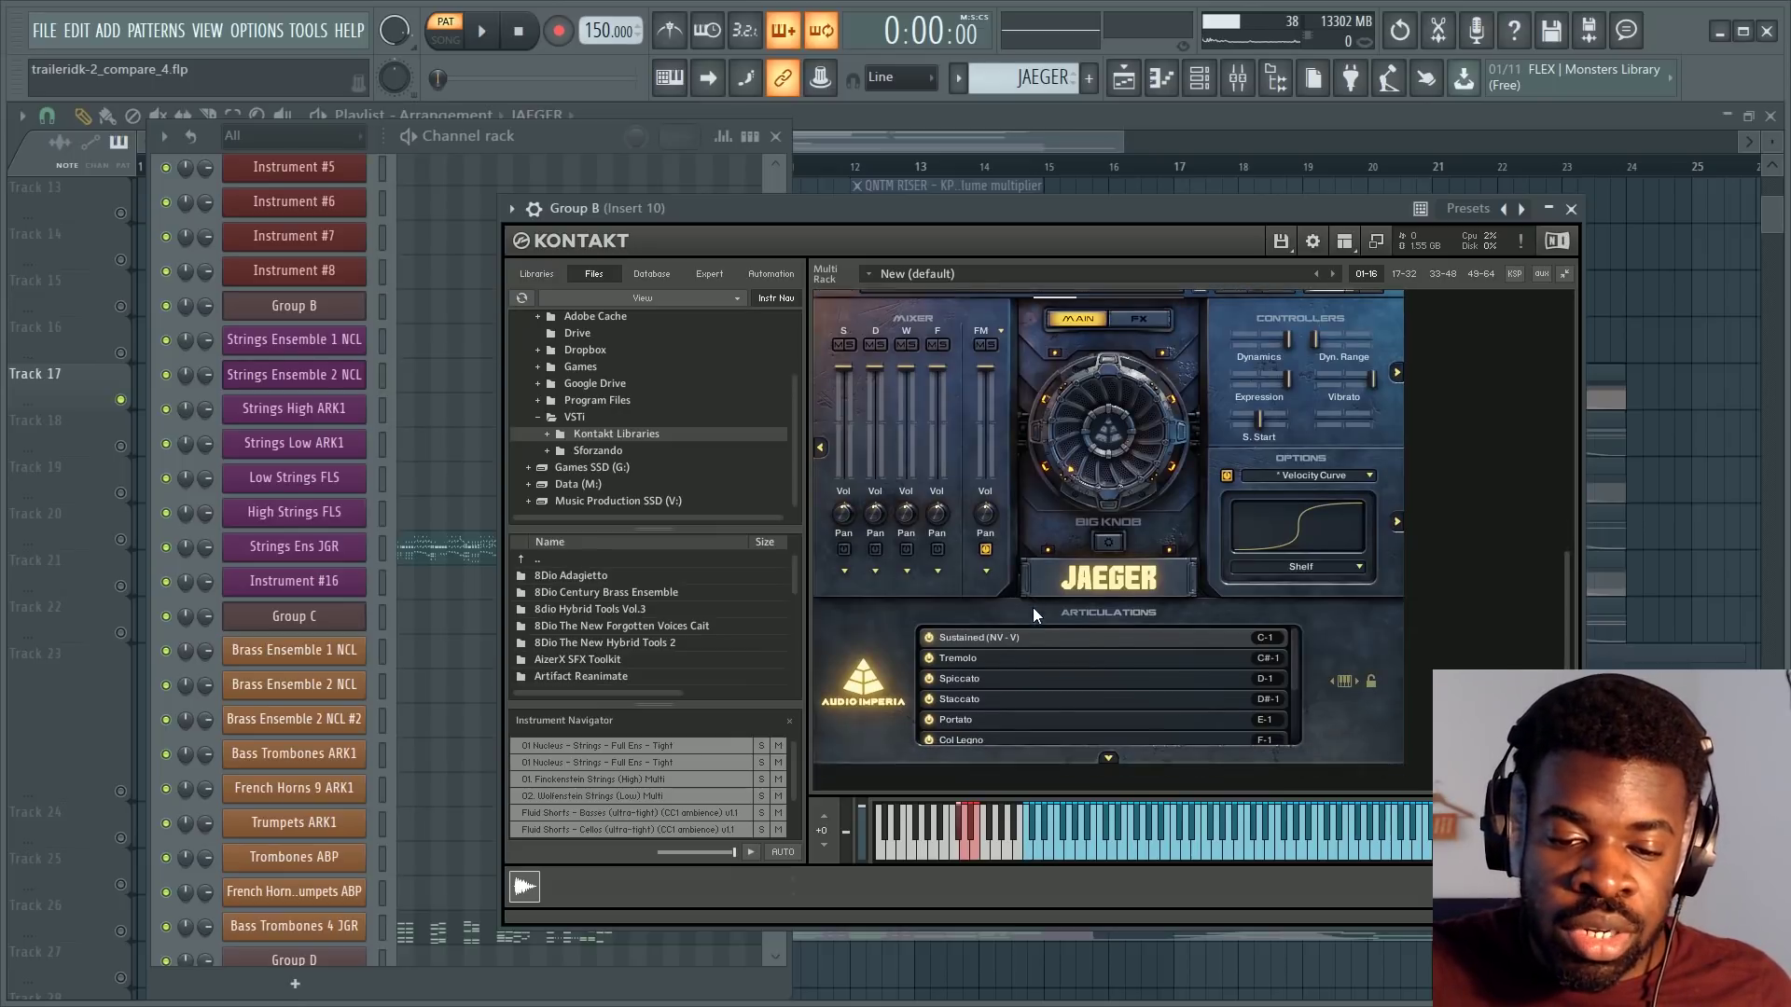
scroll(1026, 615, up, 1)
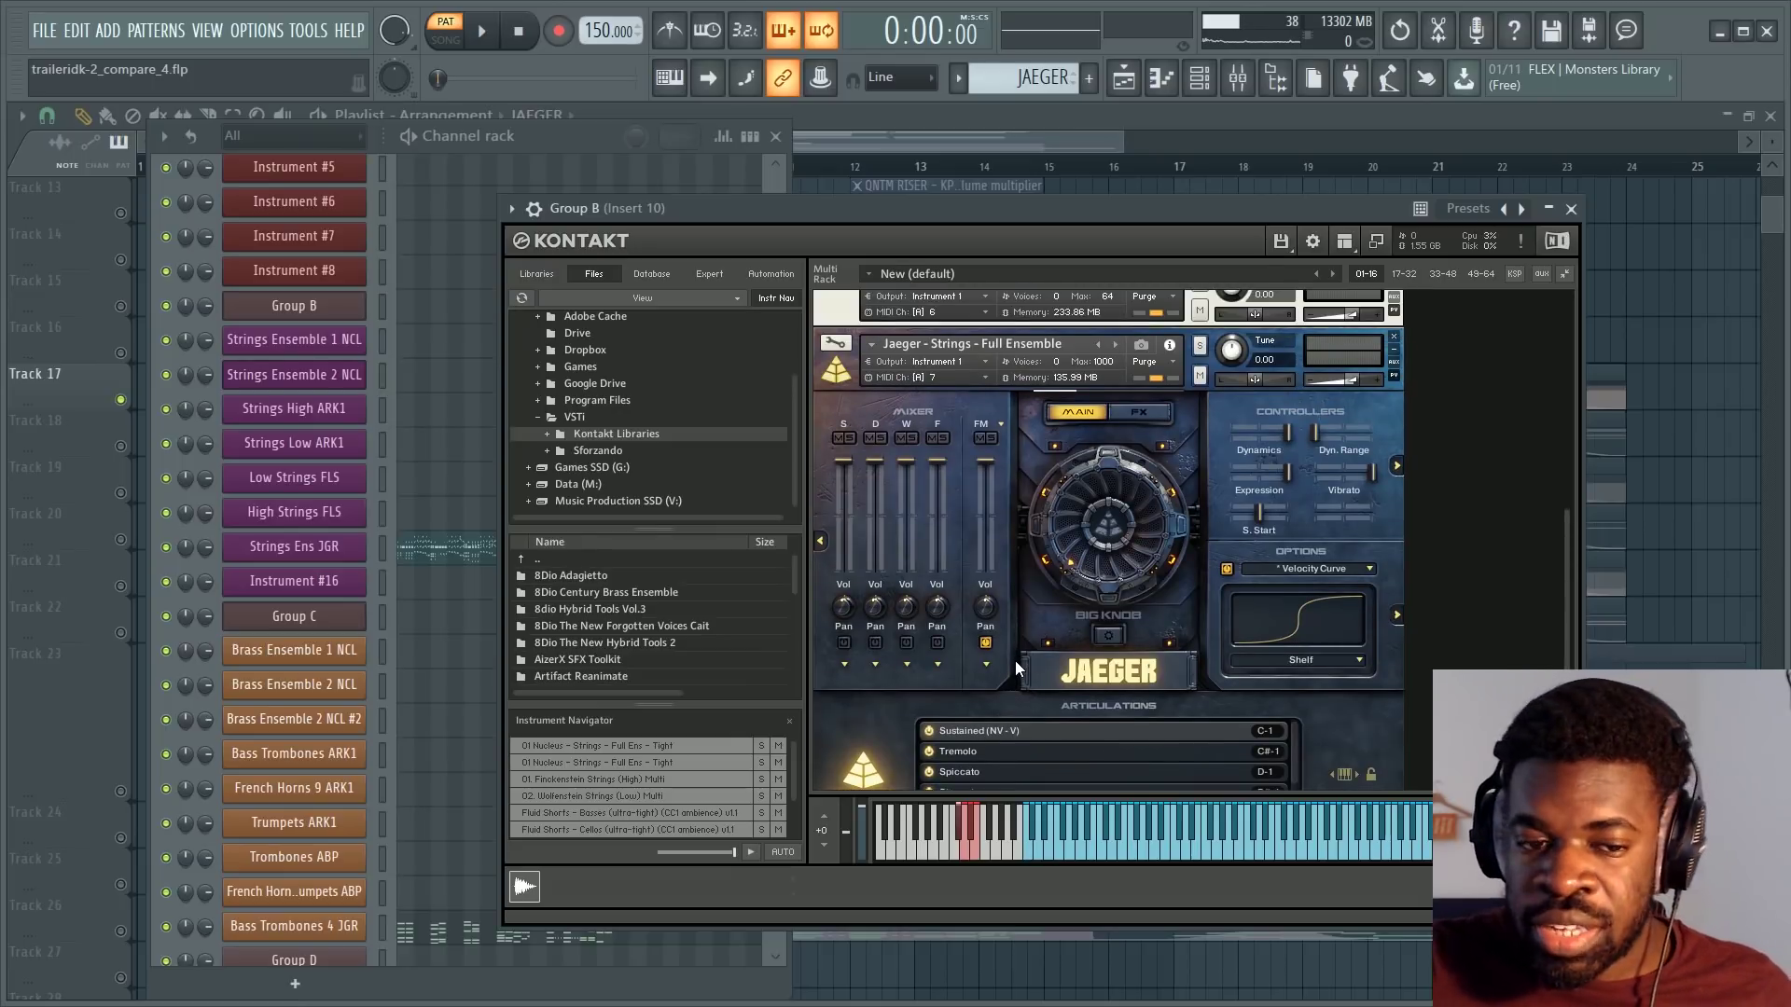
click(1584, 365)
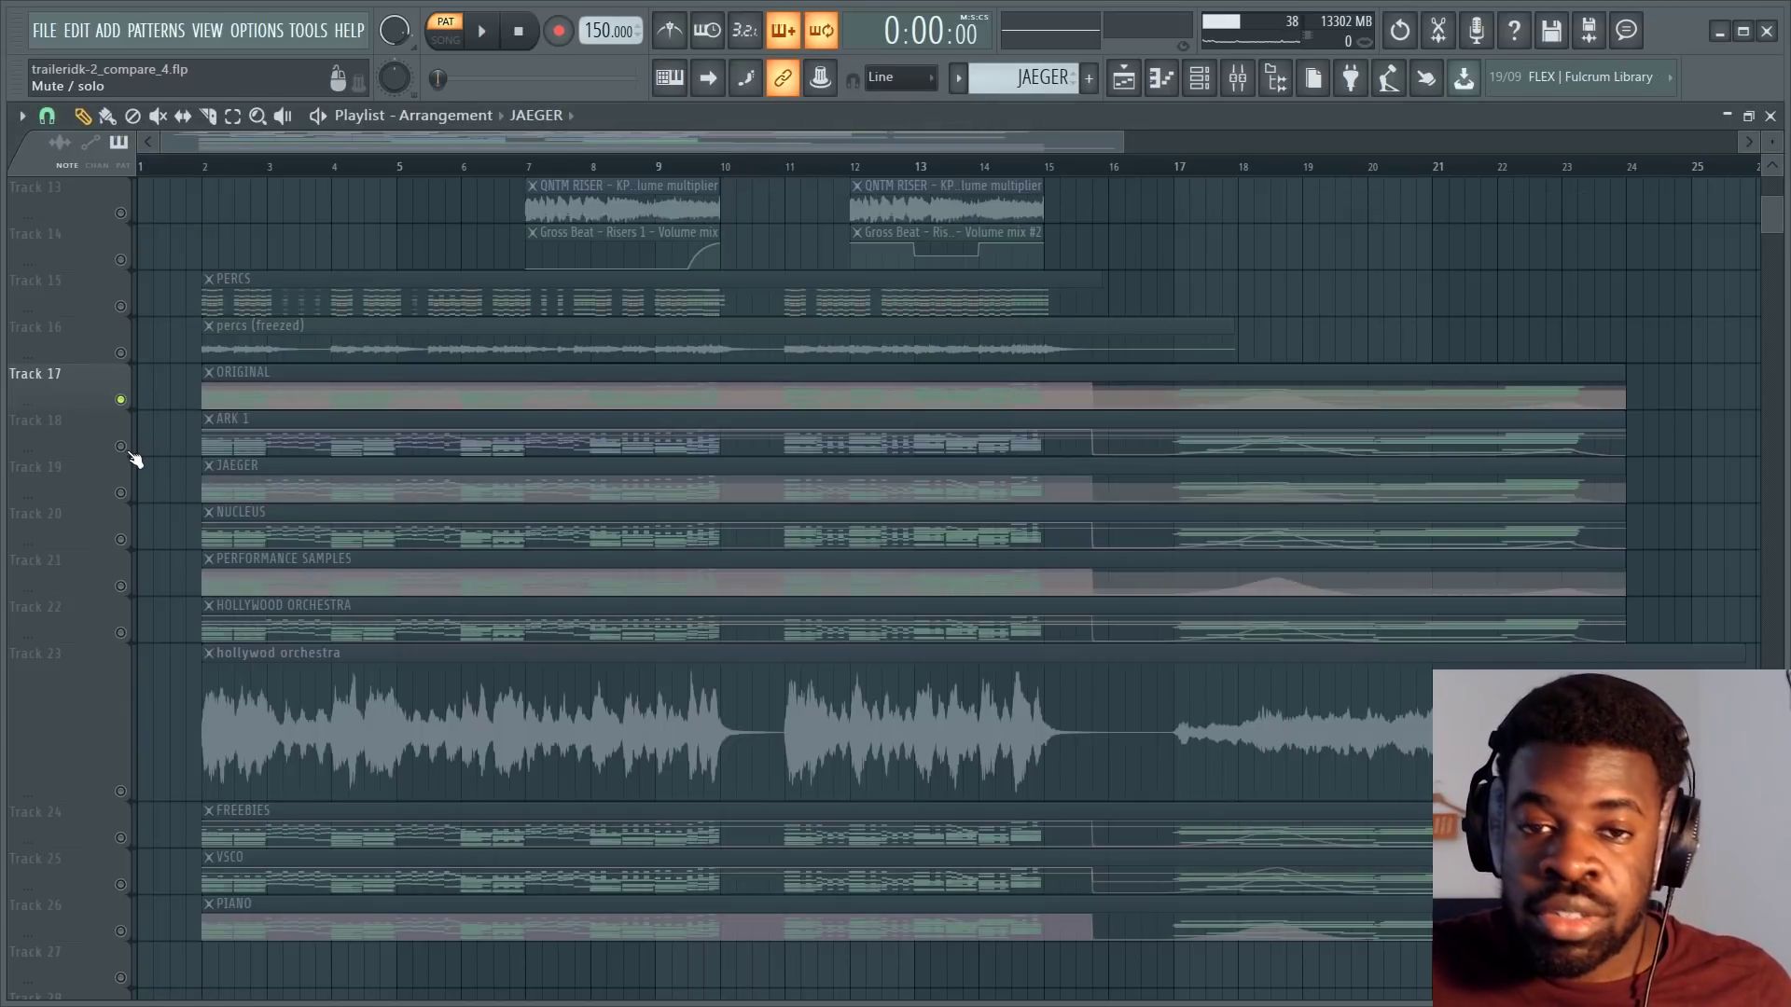
Open the ARK 1 clip's Strings High ARK1 notes in the piano roll and play them.
click(328, 446)
double_click(328, 446)
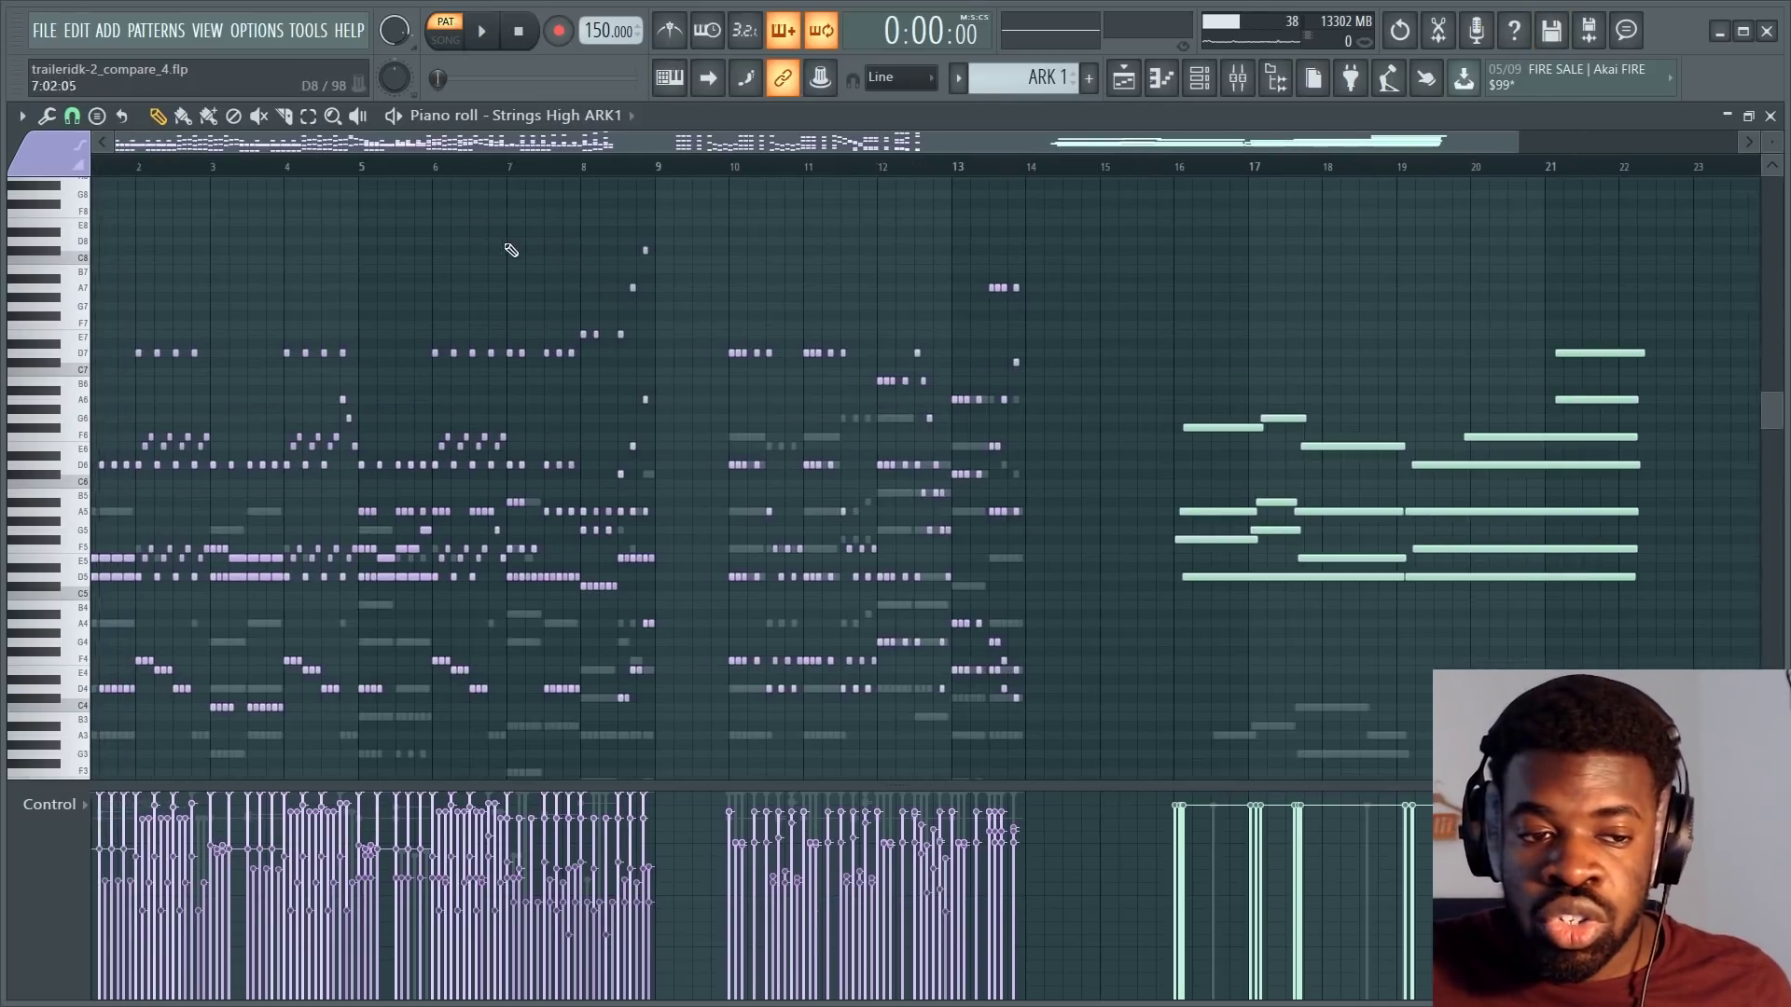
key(F6)
key(F6)
key(space)
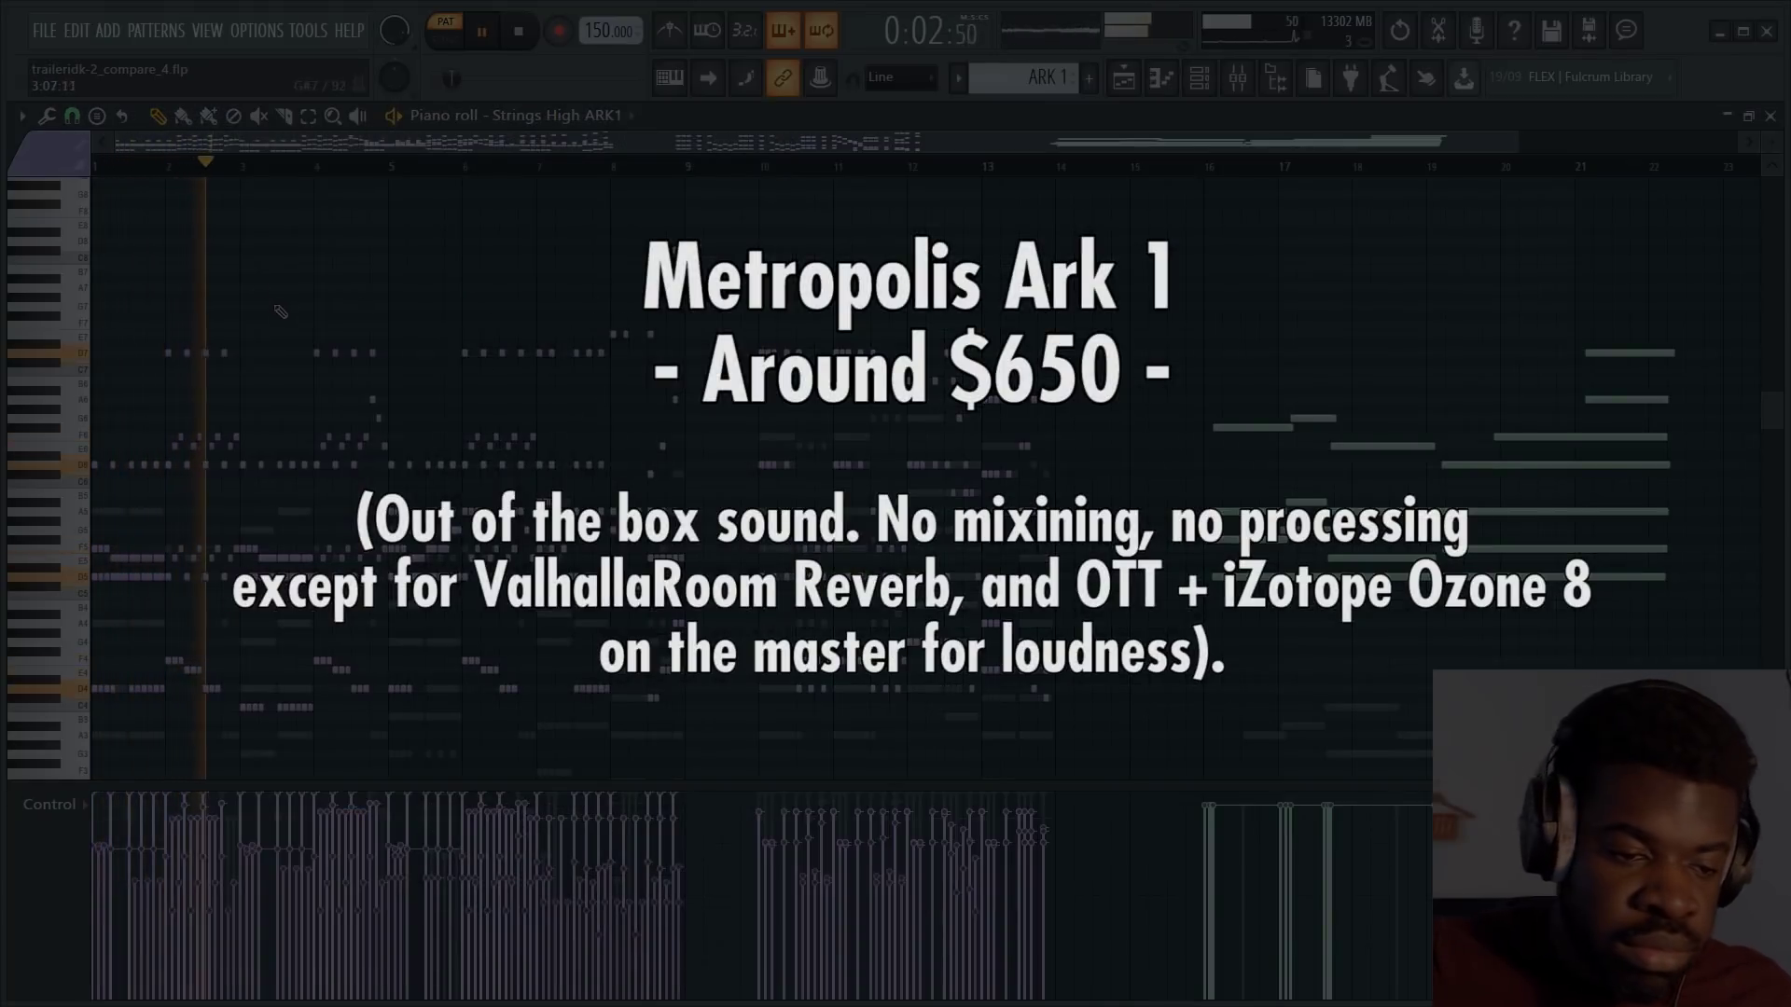
scroll(366, 444, down, 1)
scroll(367, 444, down, 3)
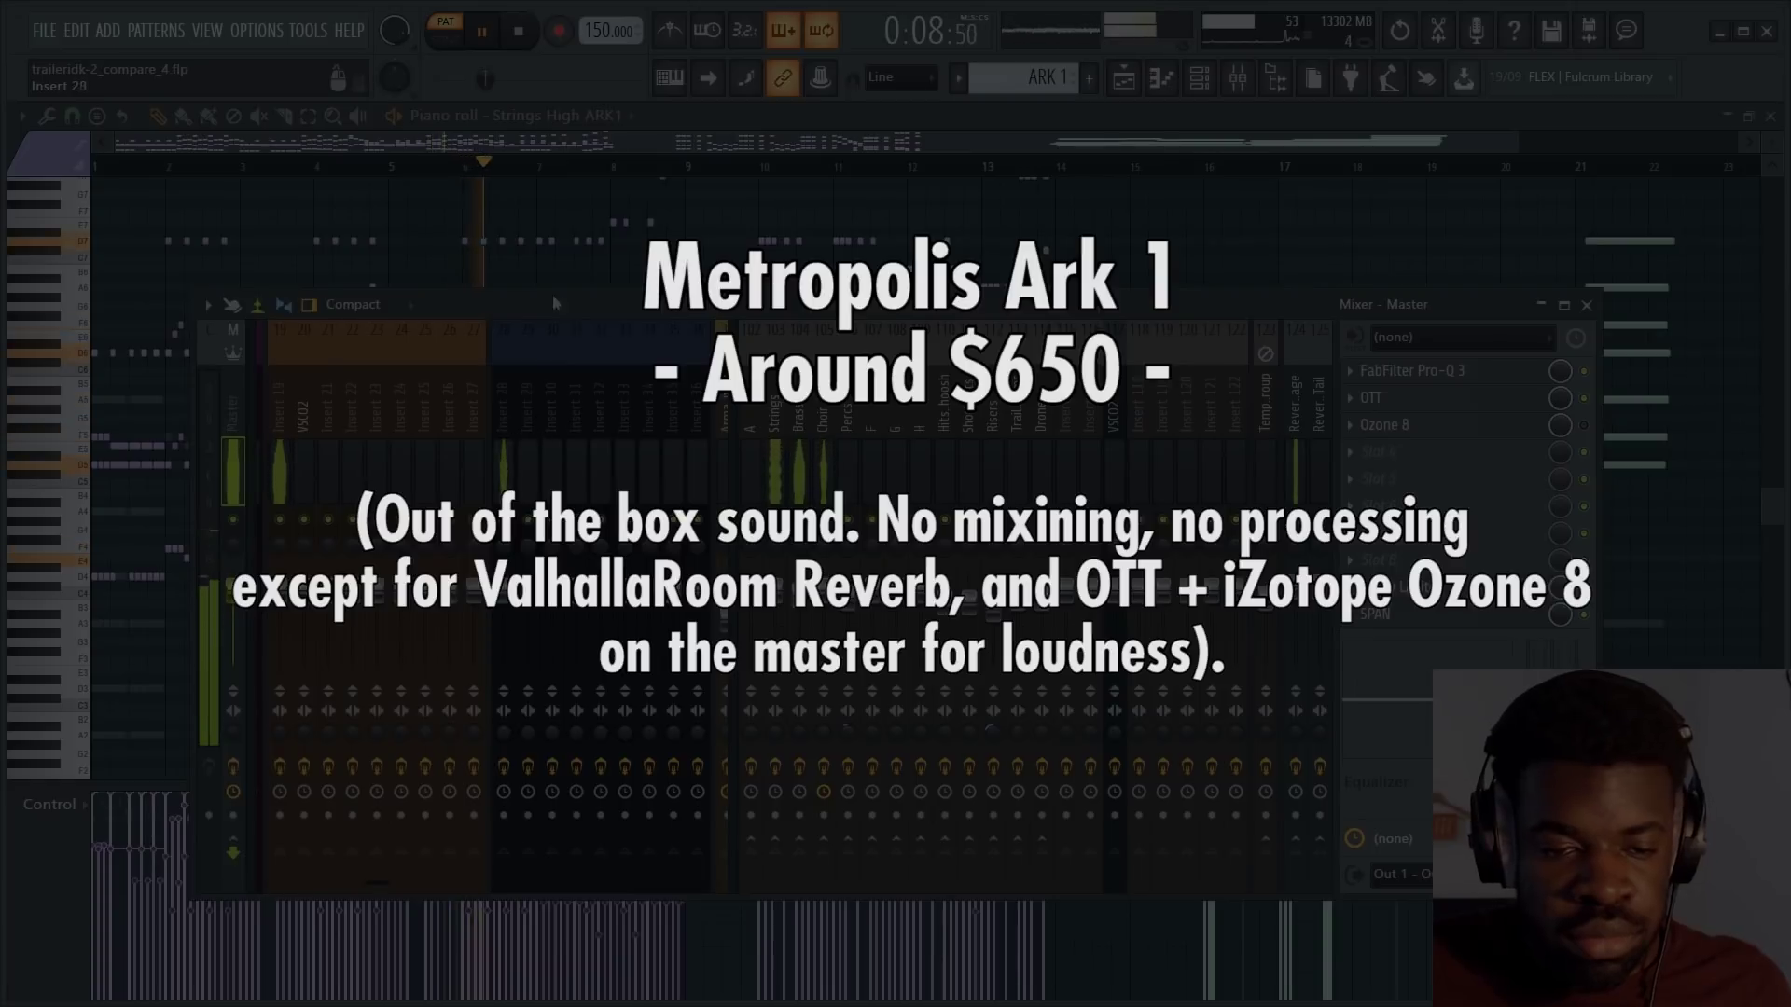
key(F6)
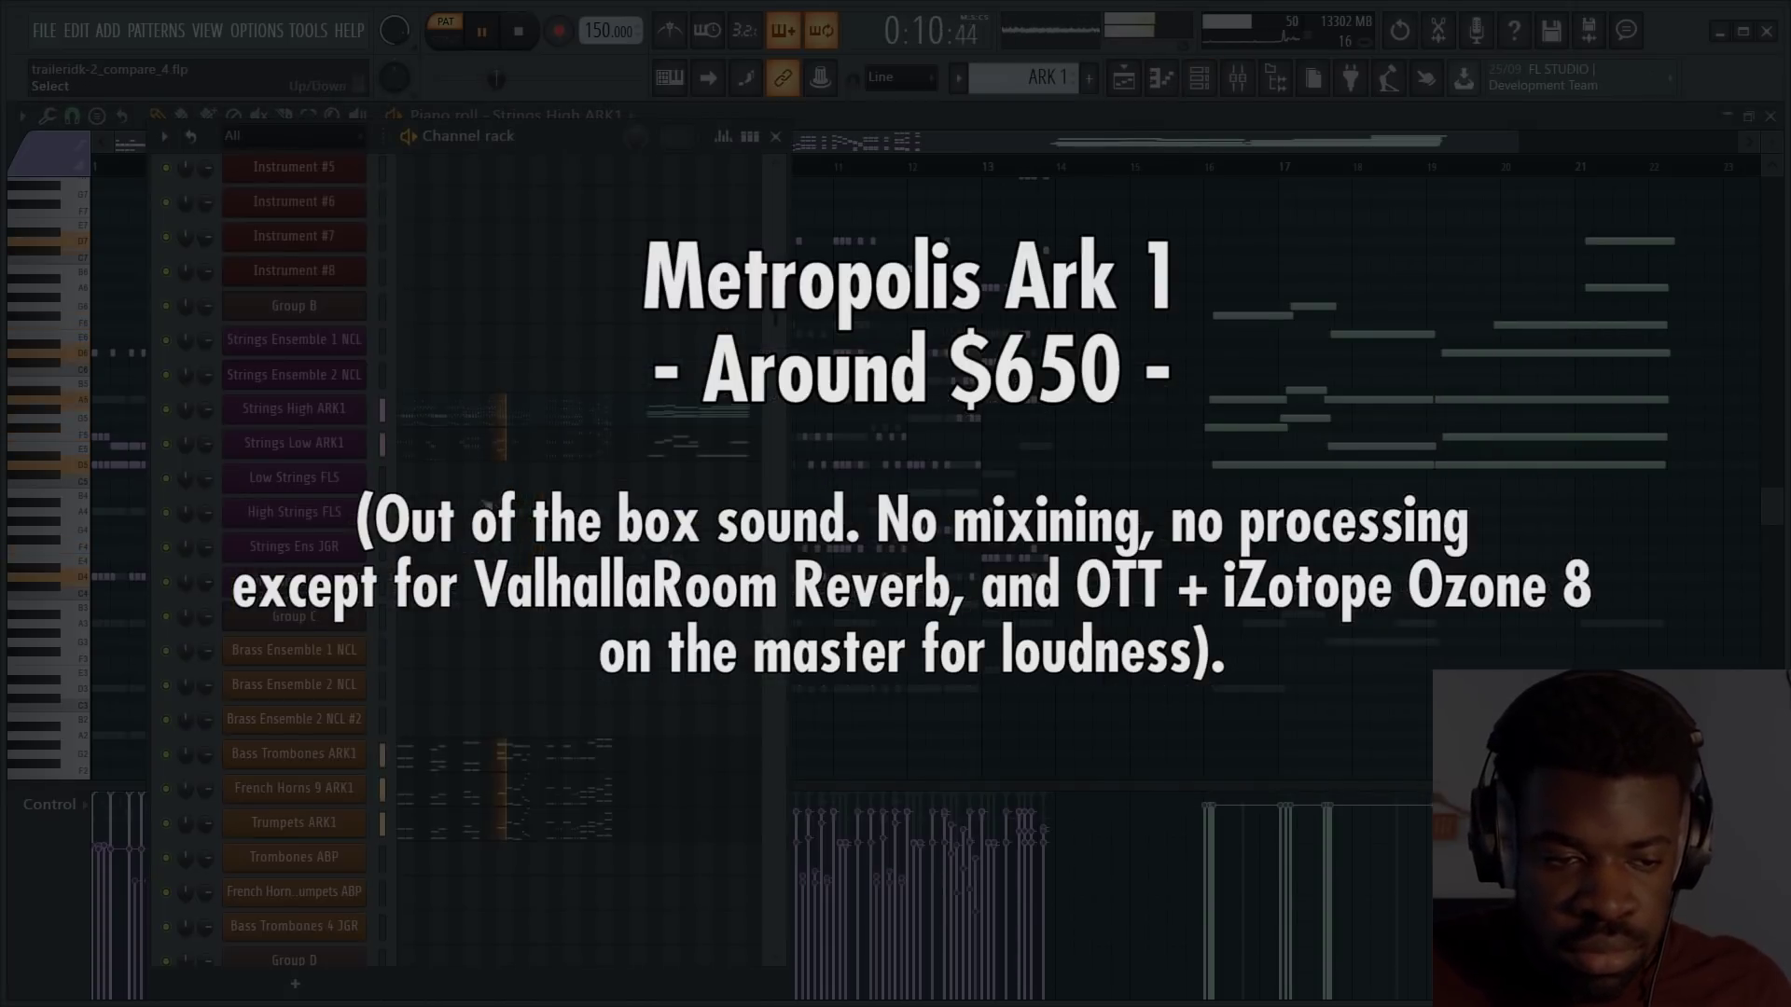
scroll(484, 608, up, 5)
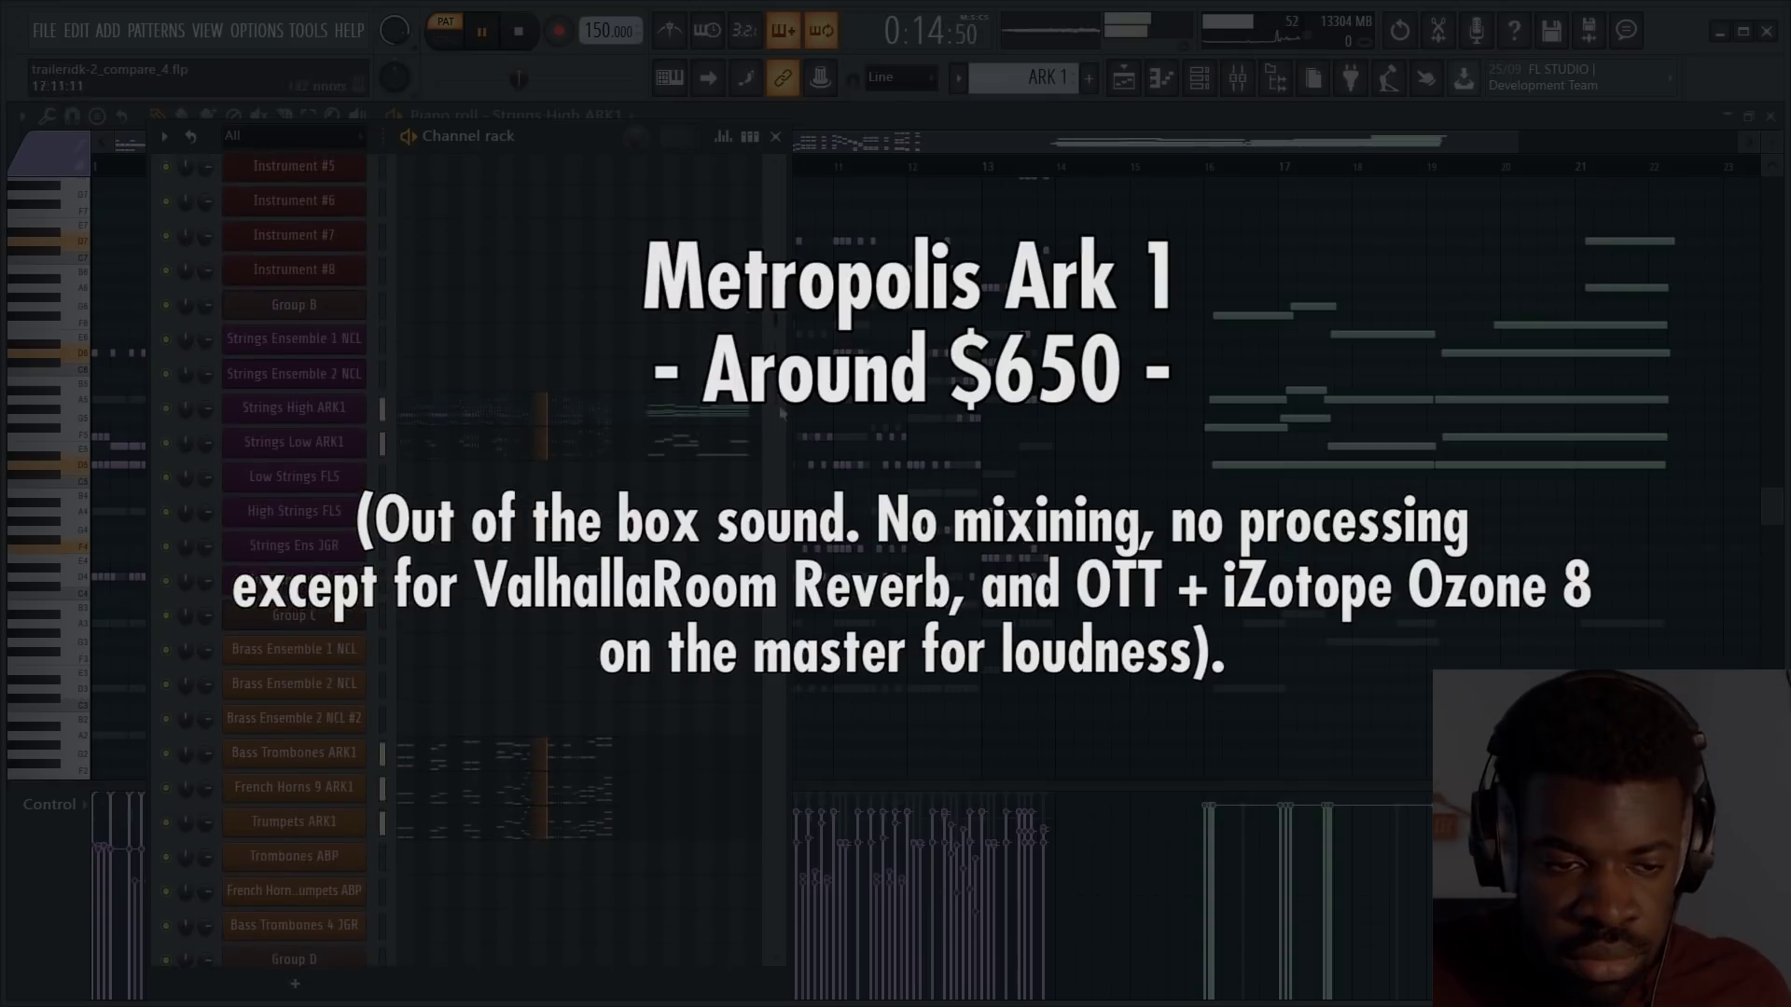
key(F6)
Inspect the effect chains on mixer insert 10 and the Strings insert.
key(F9)
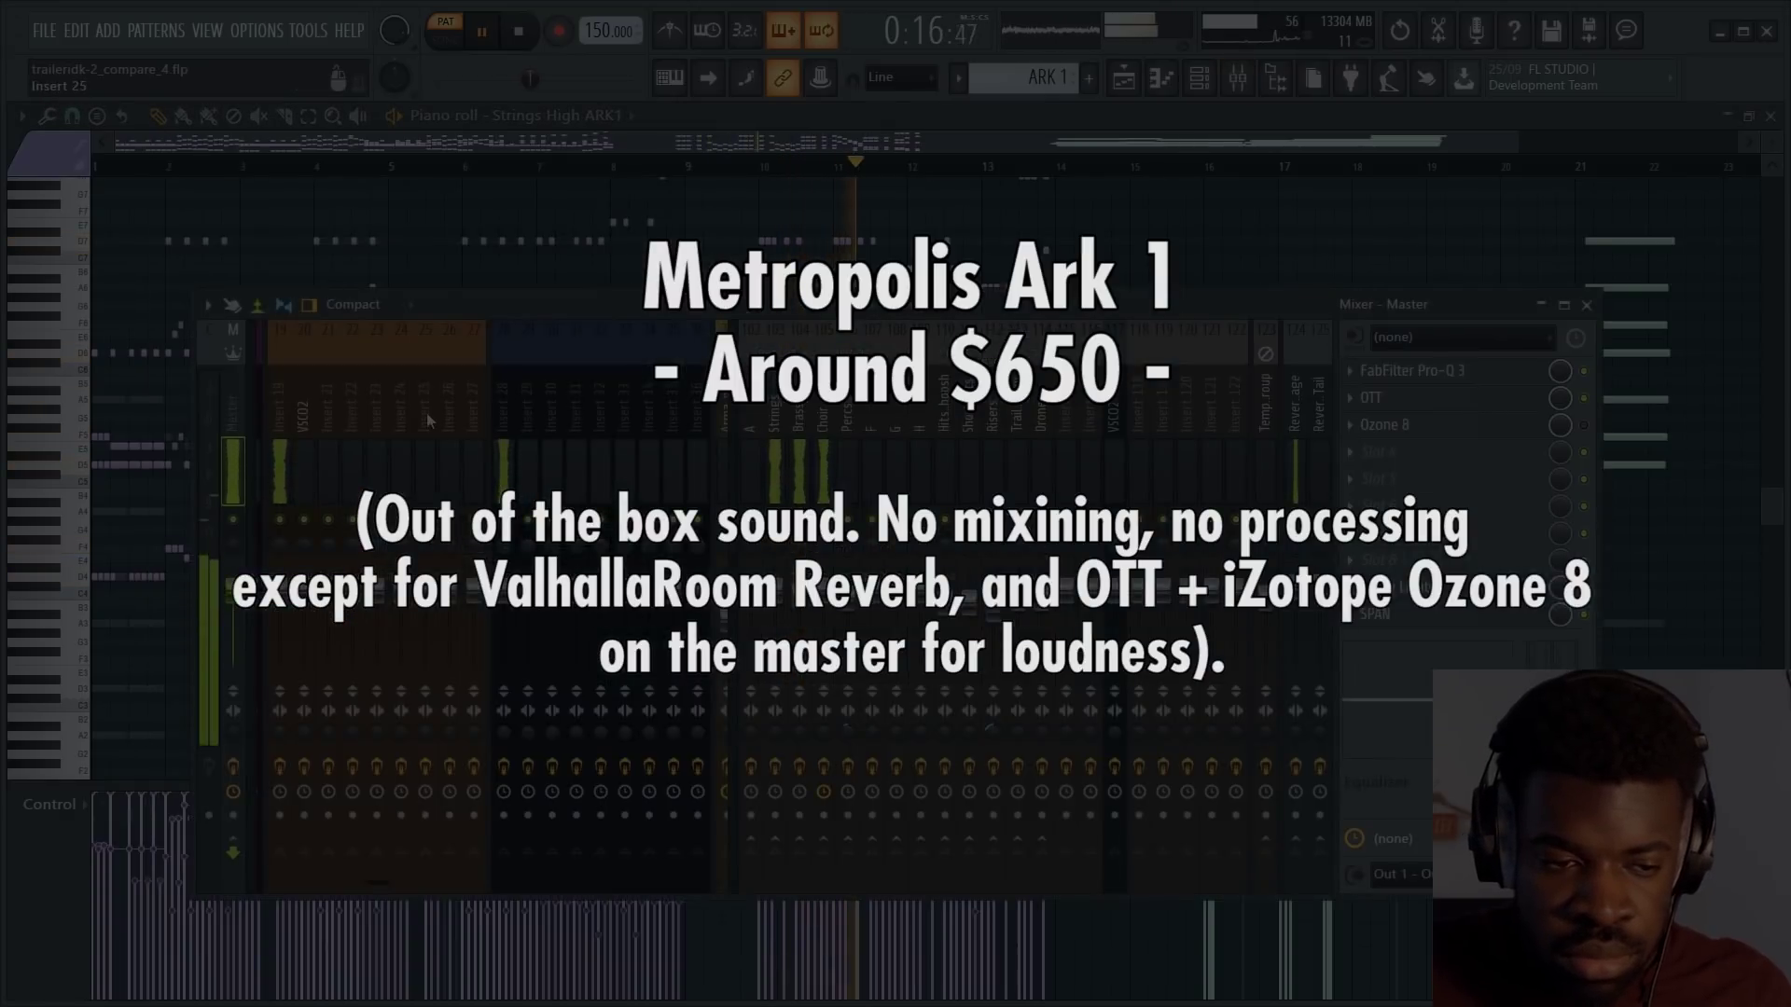
click(346, 420)
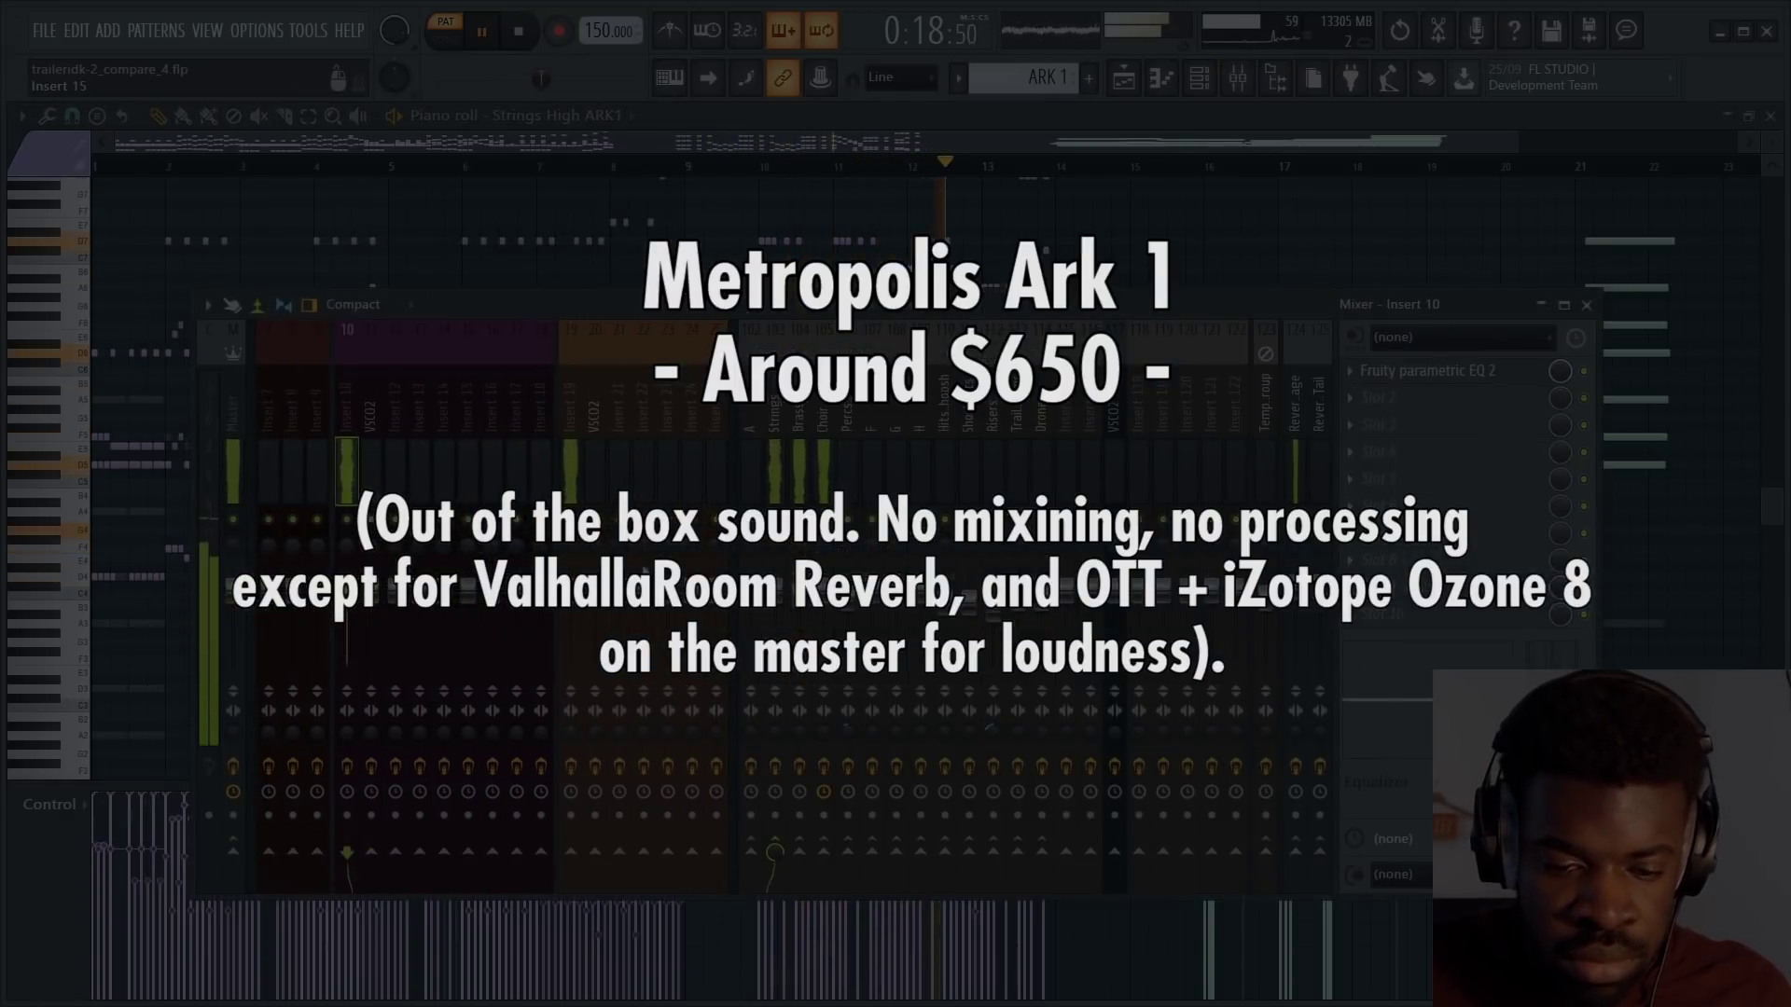
click(774, 420)
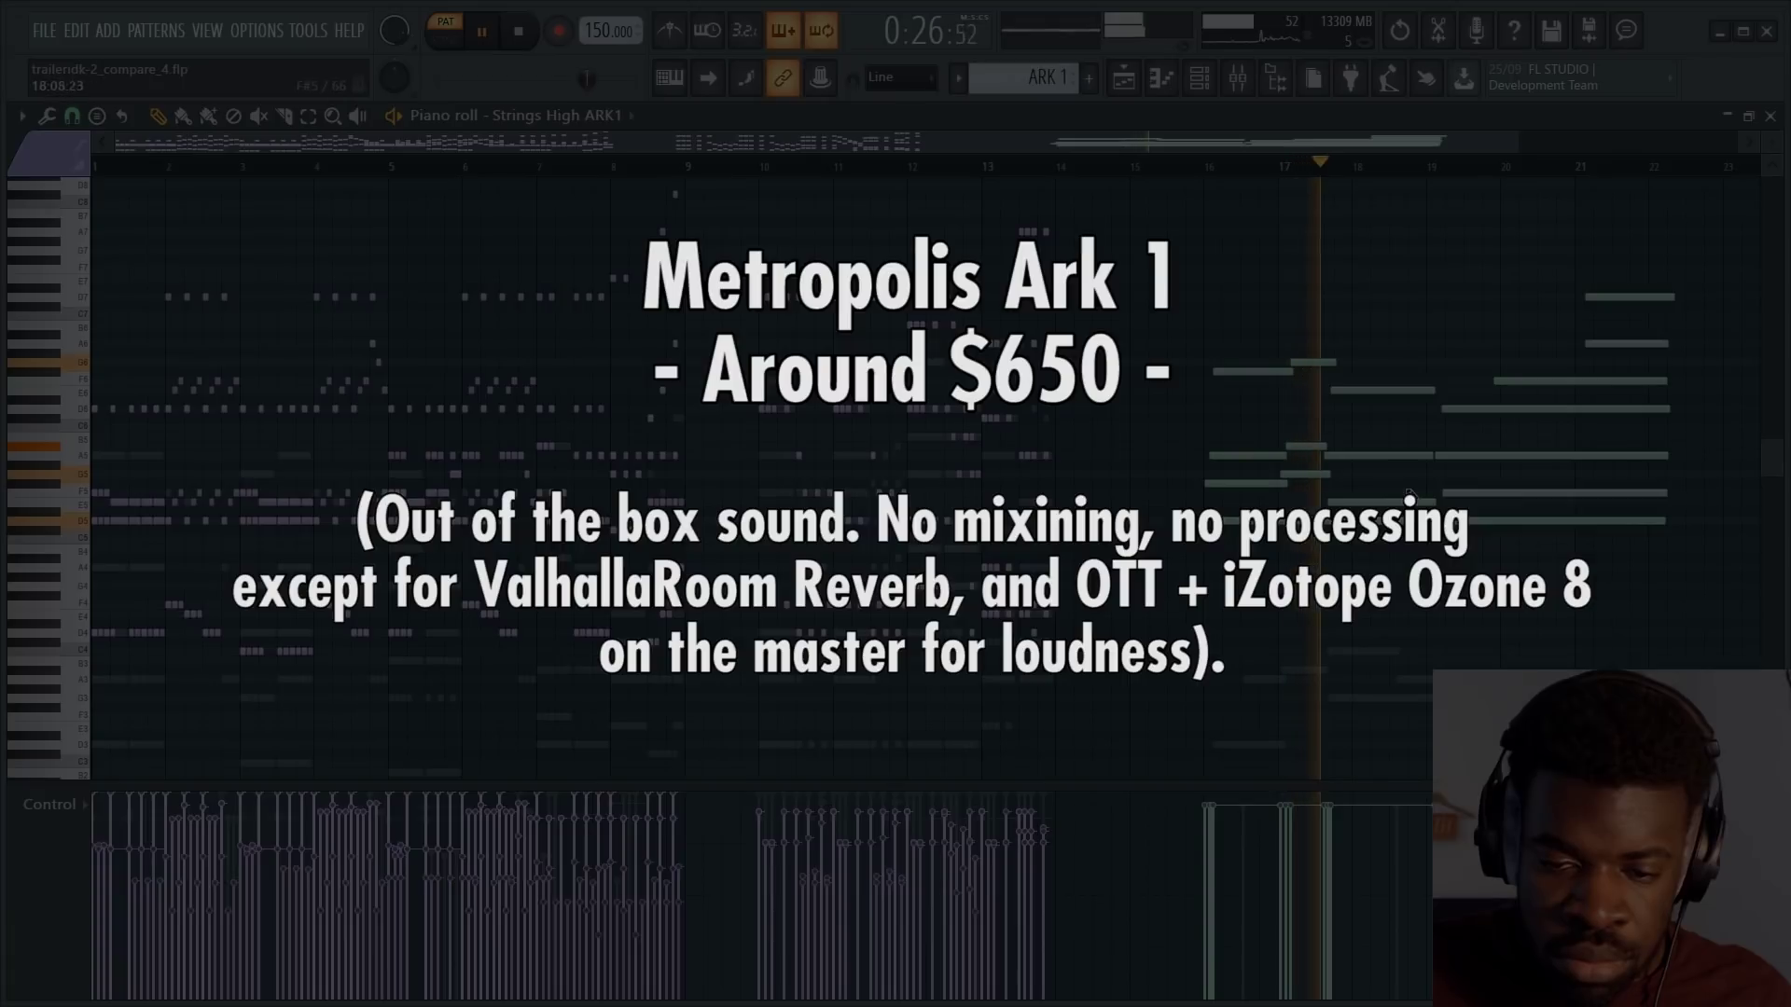
key(F6)
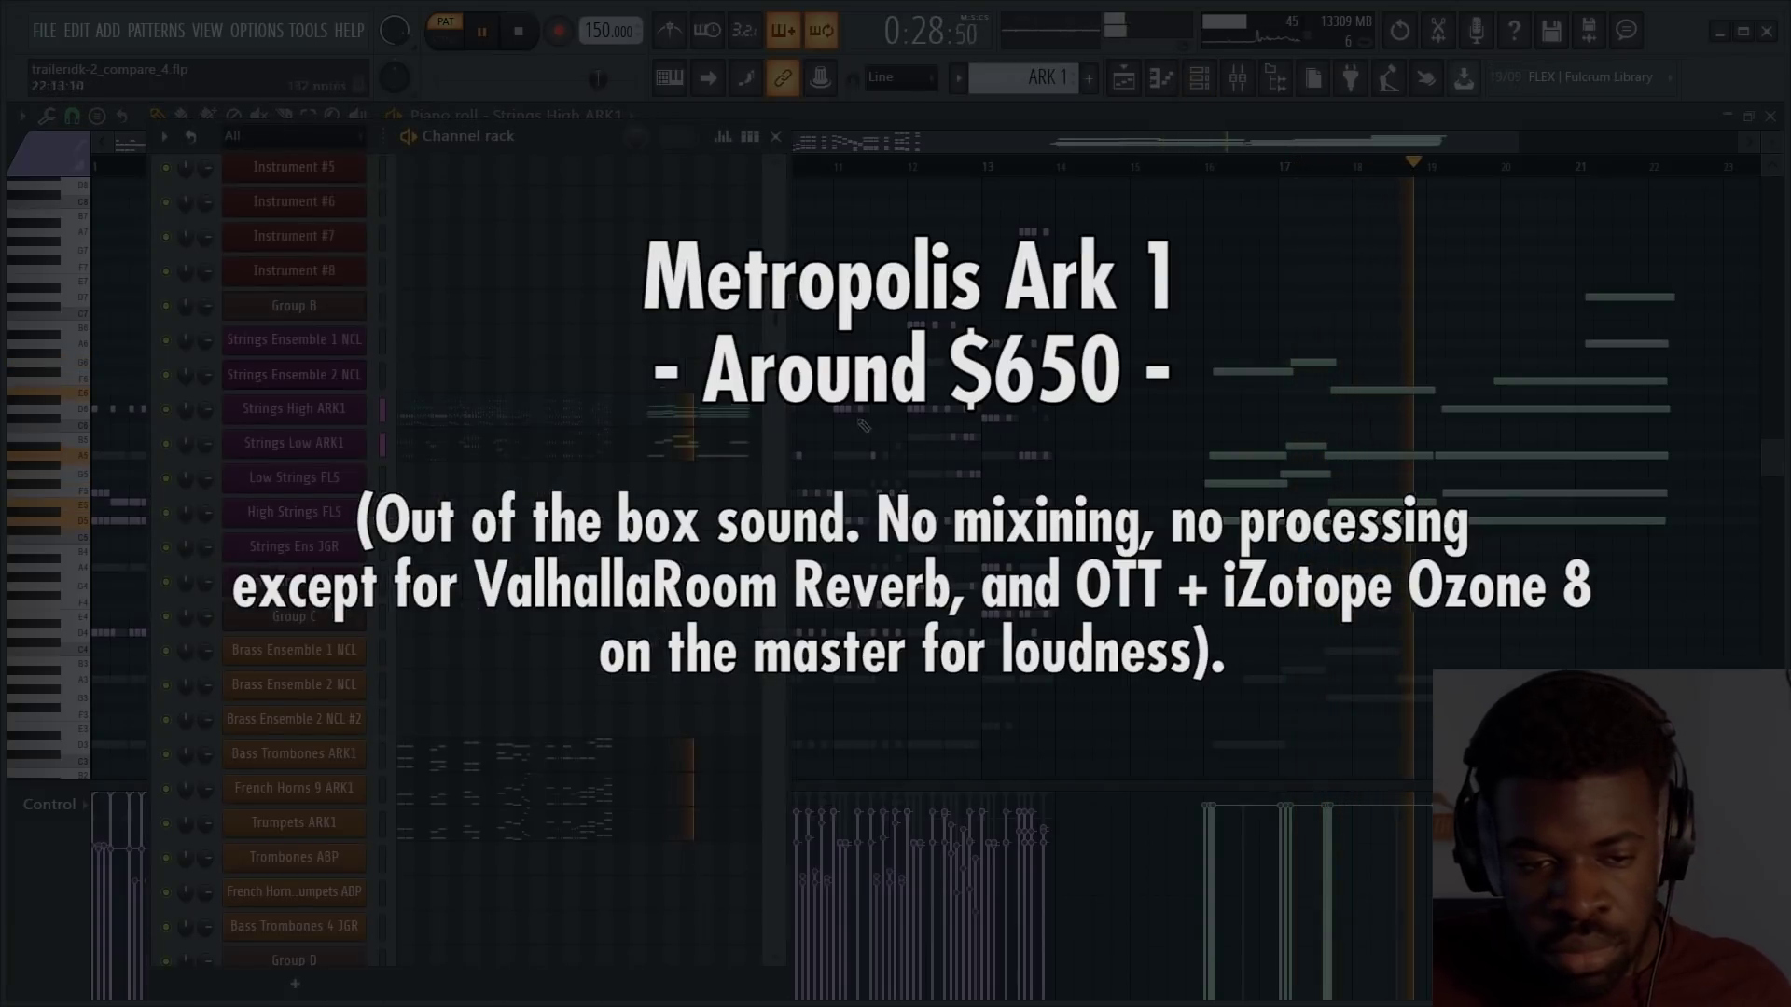
key(F6)
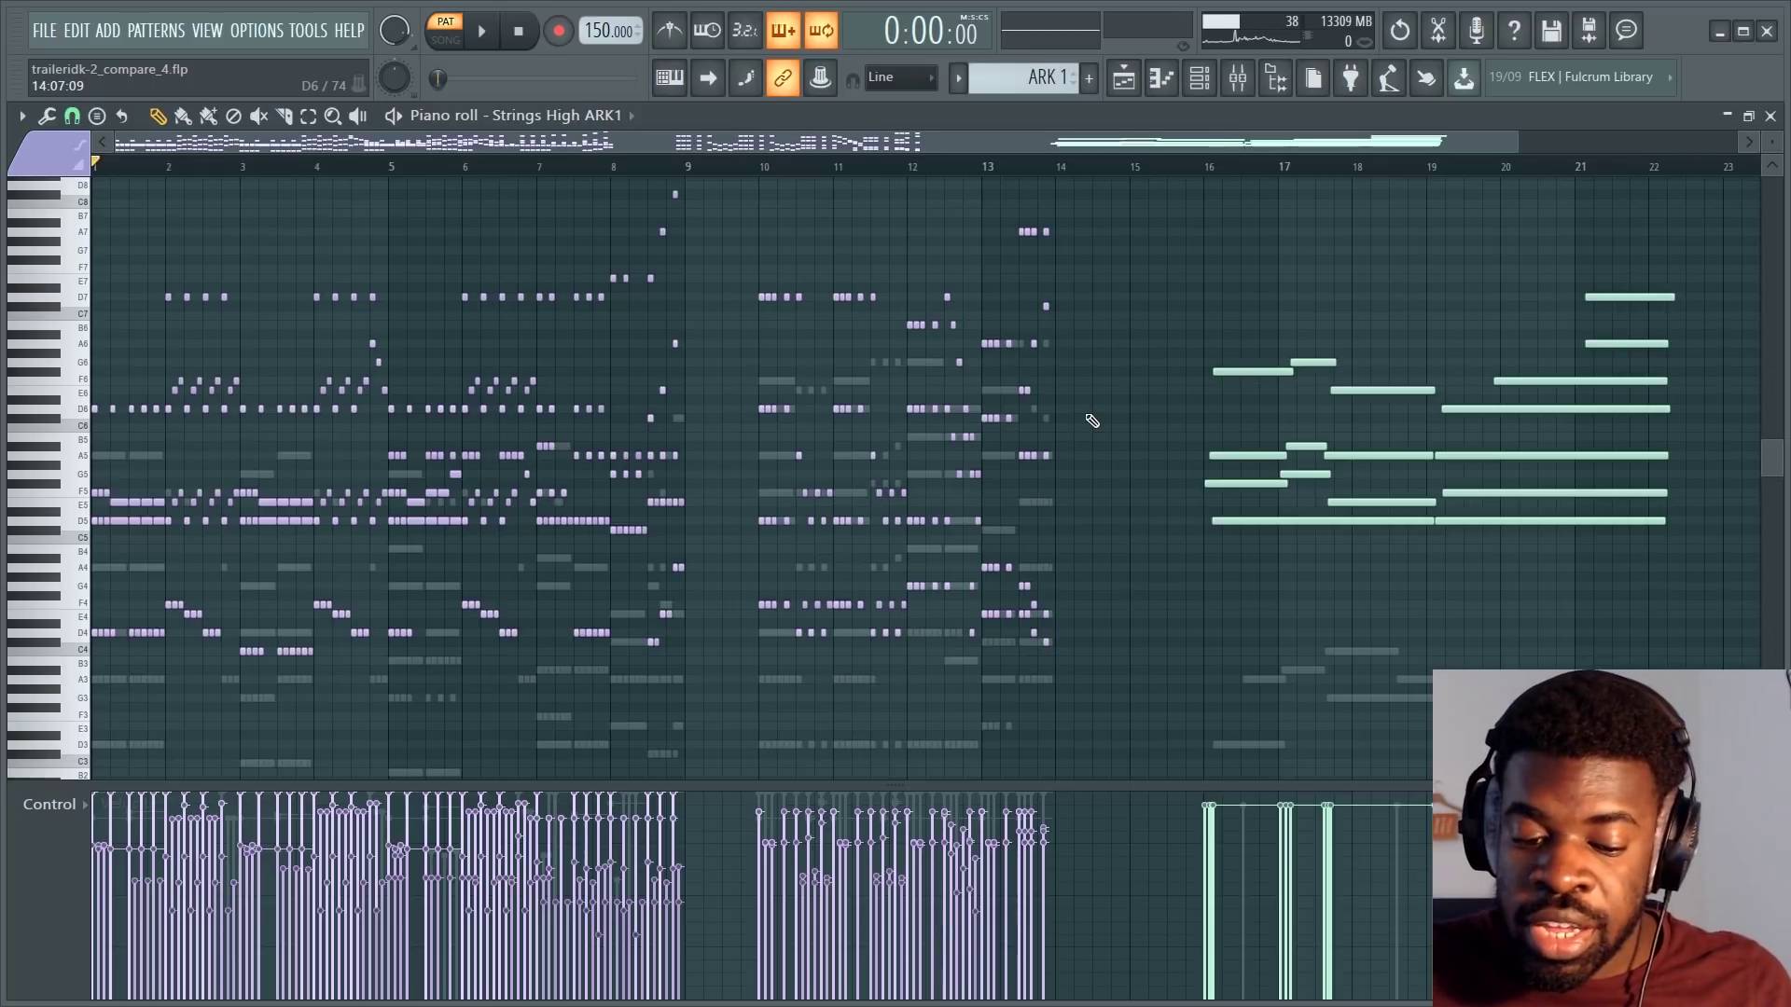
Bring the piano roll forward, replay the chords from bar 16, stop, and open the event lane's controller list.
key(F9)
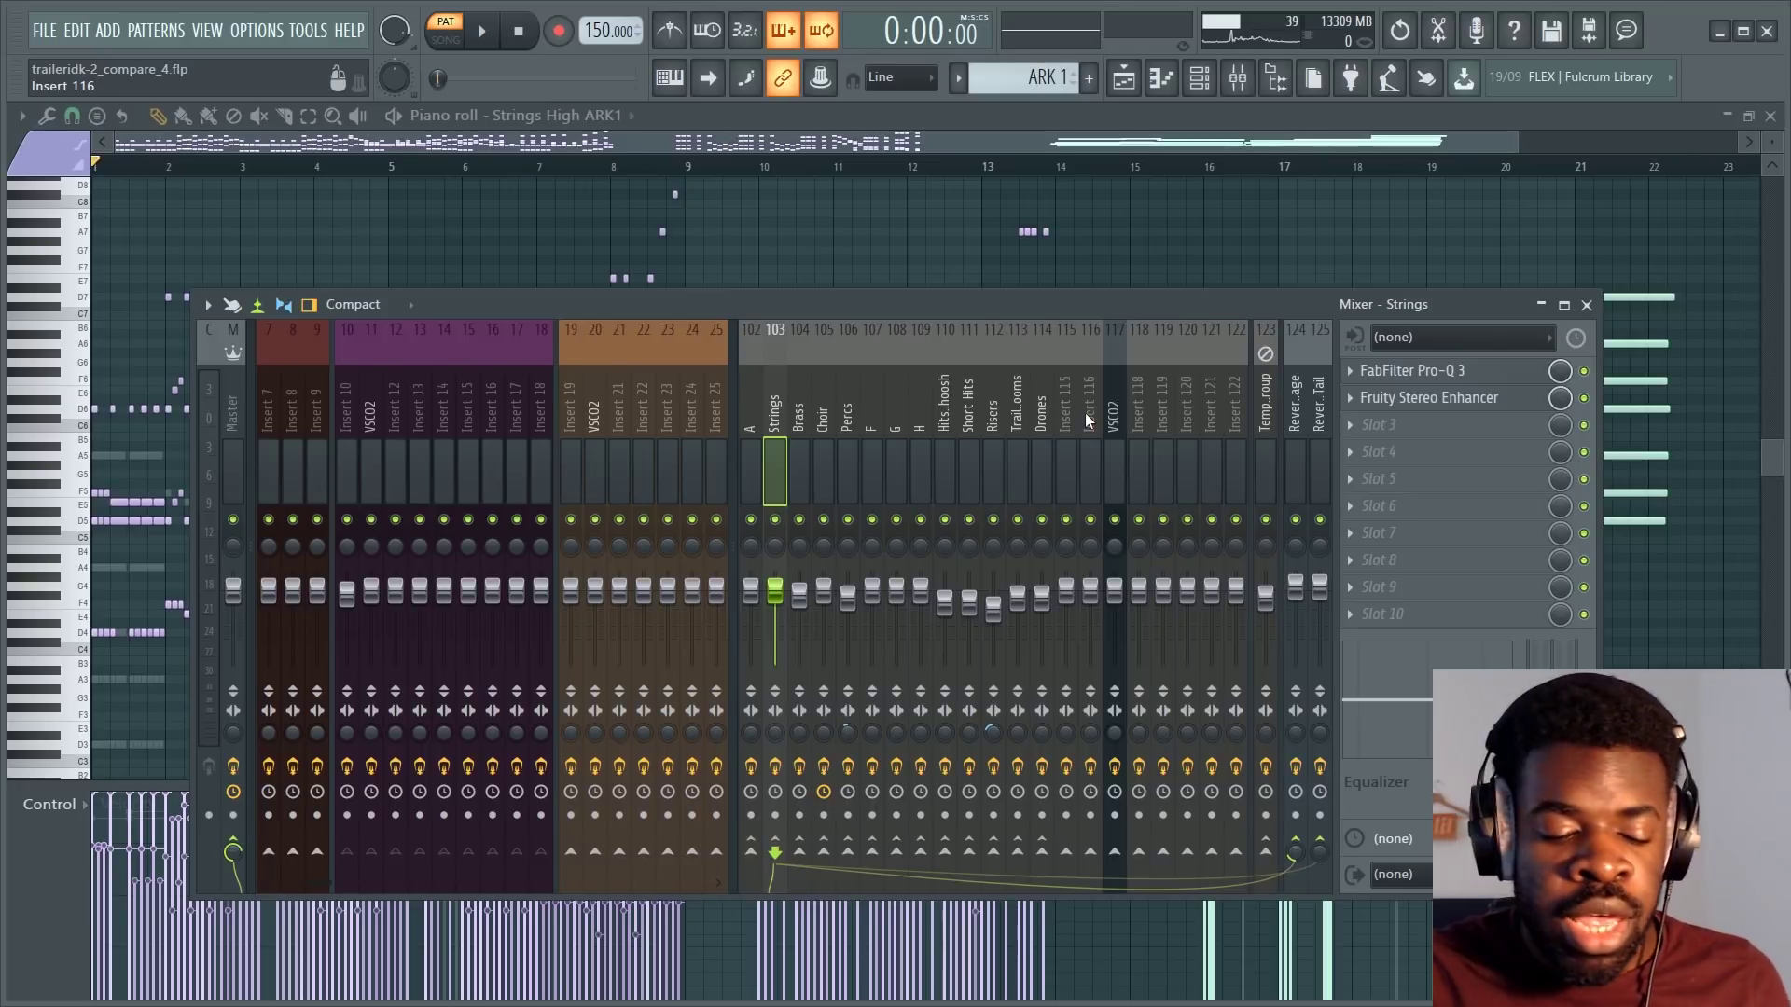
key(F6)
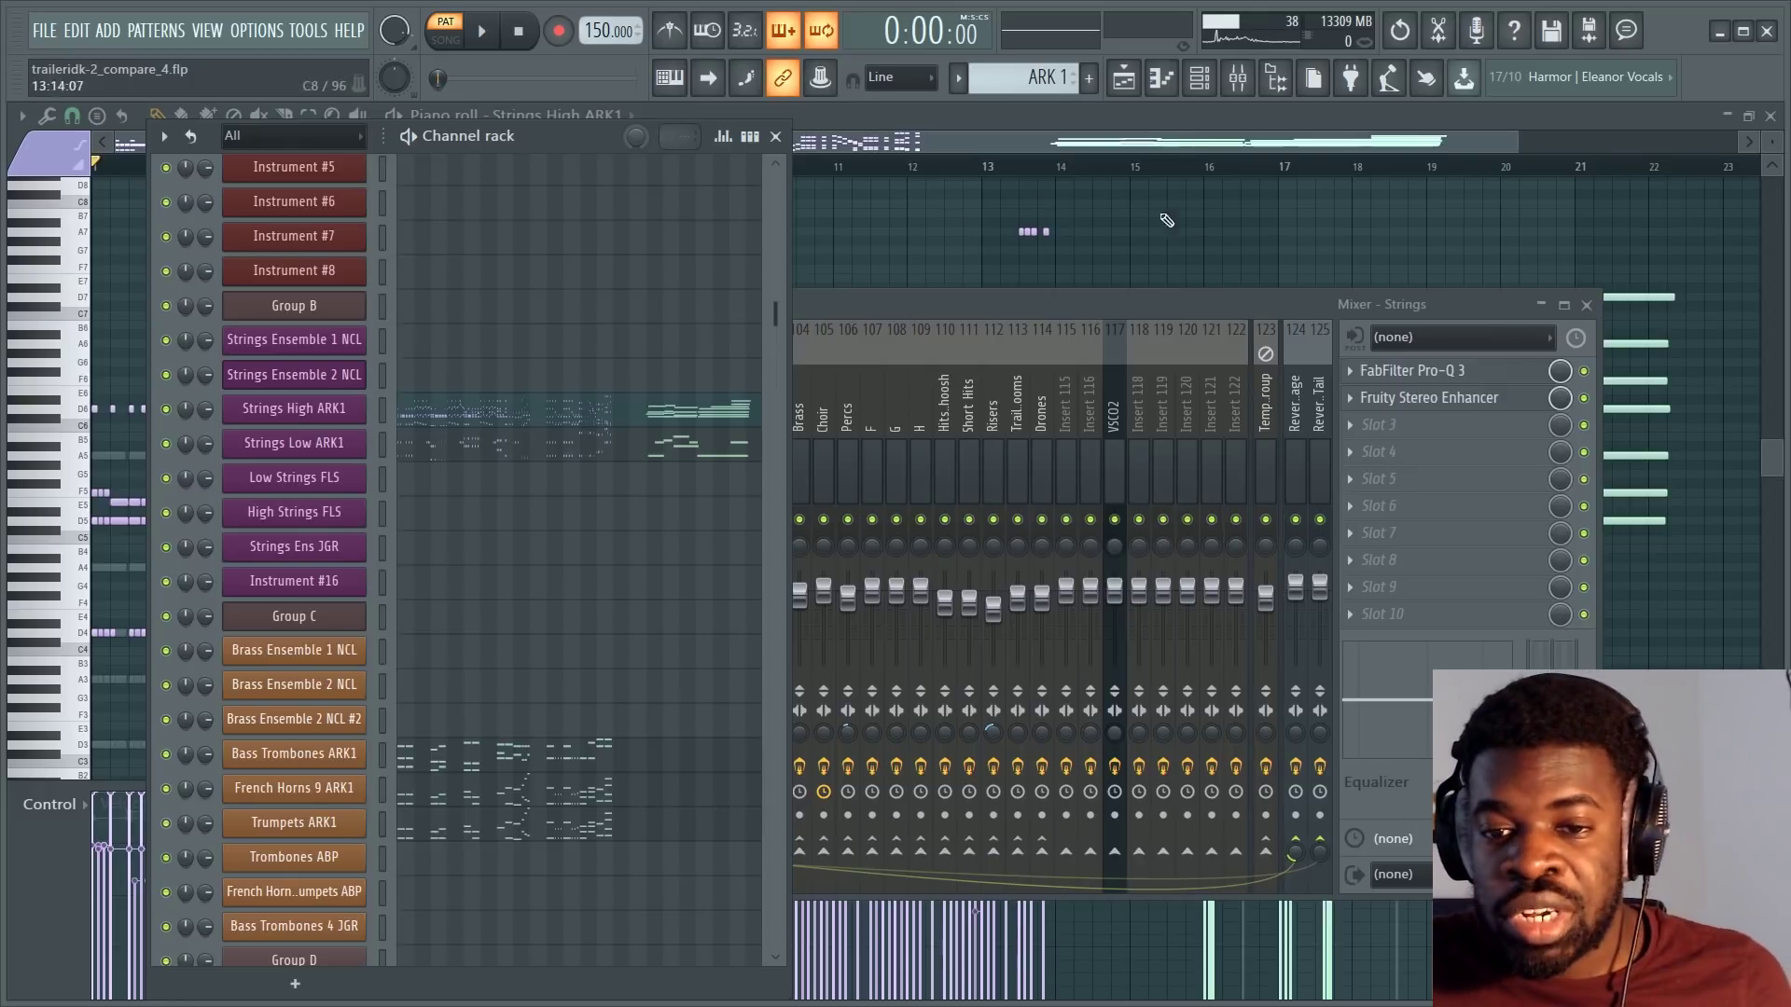
click(1269, 248)
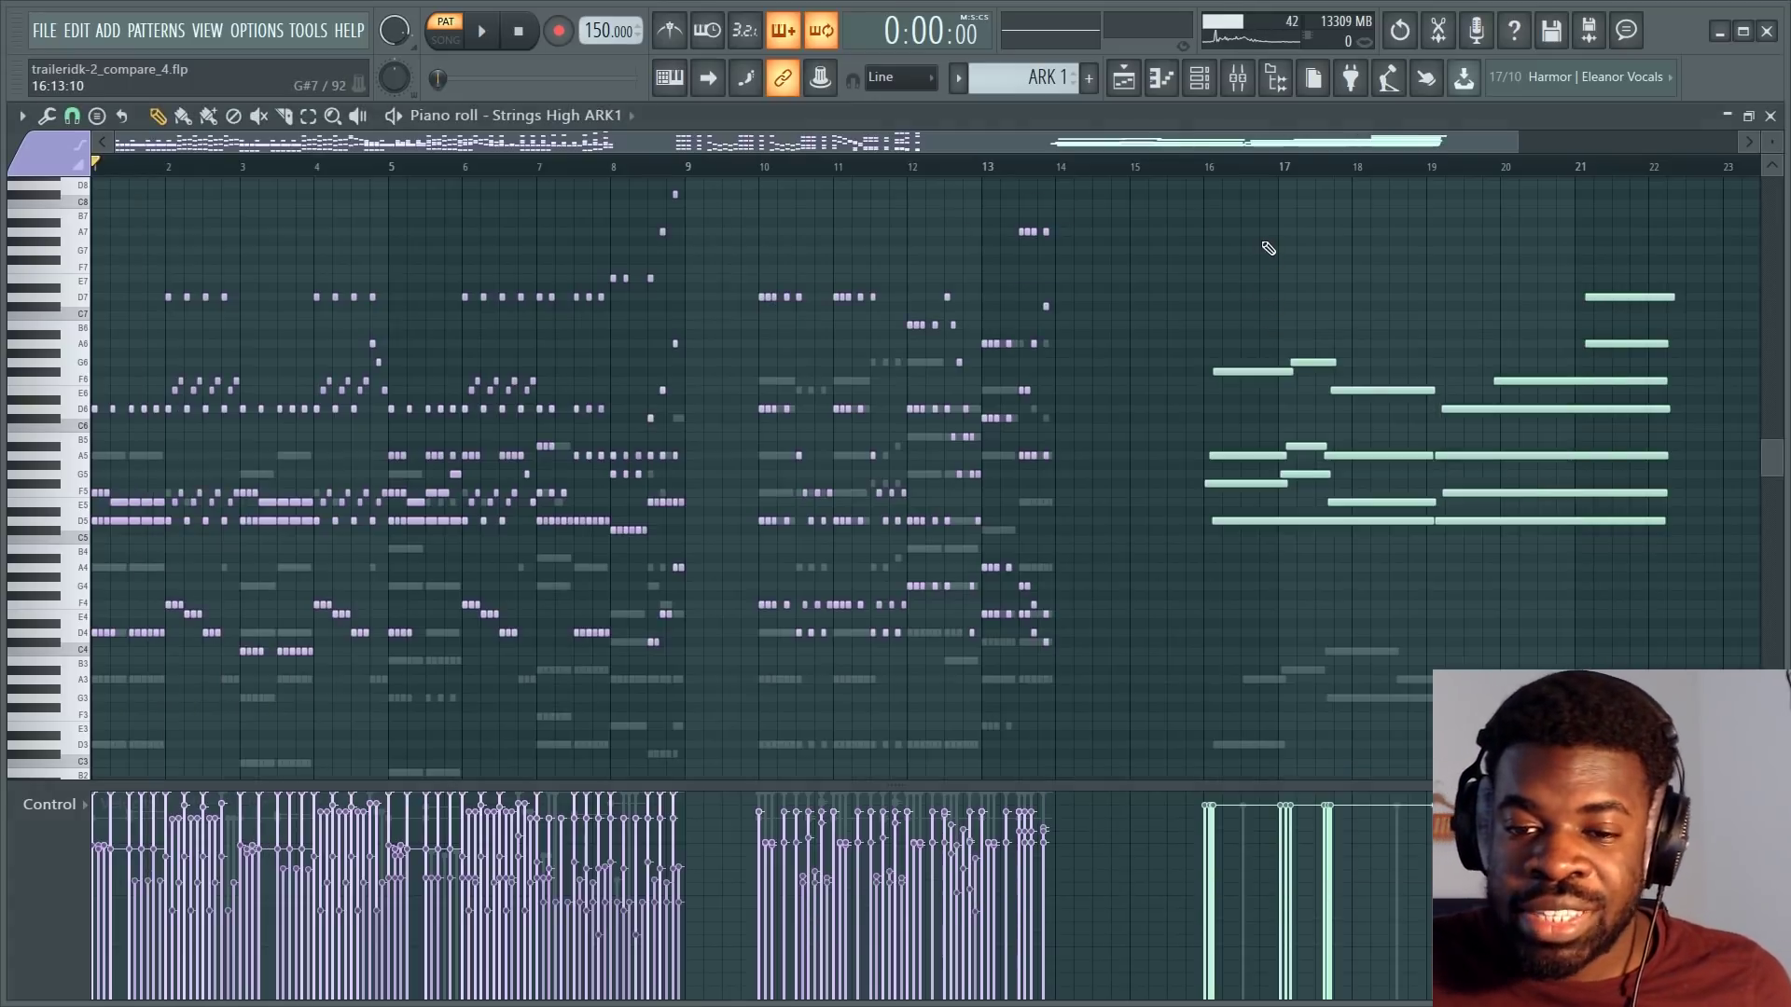
click(1212, 170)
key(space)
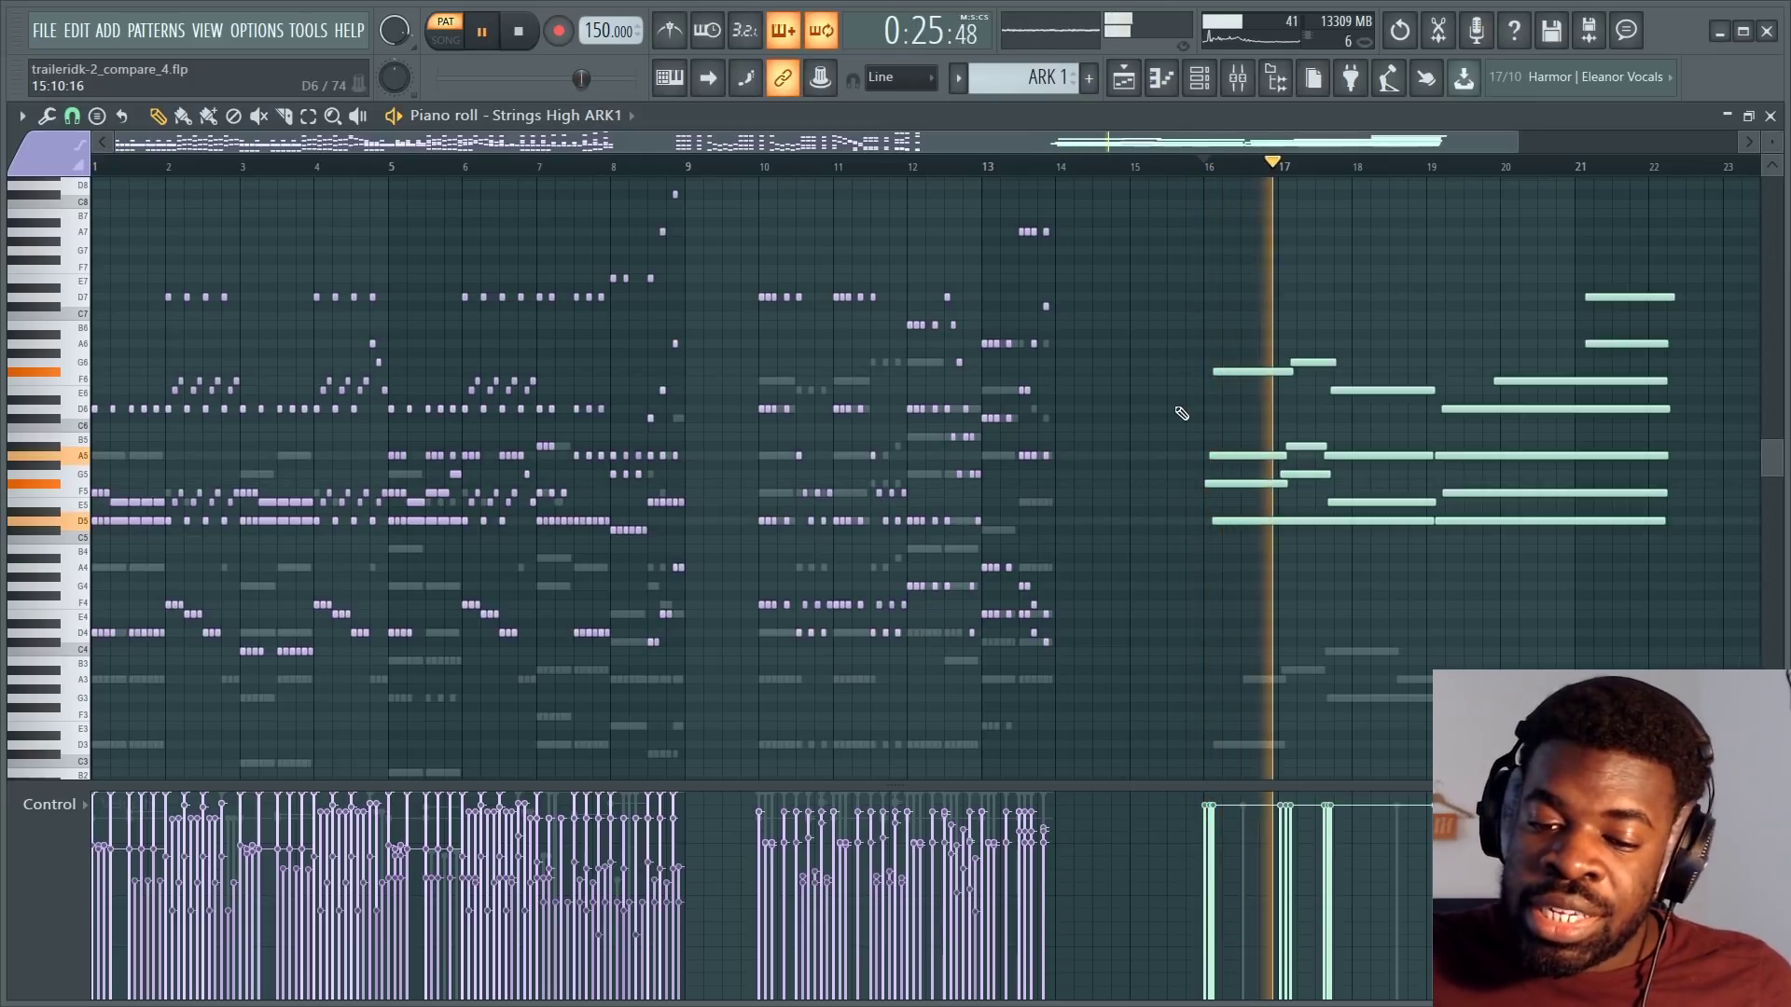
key(space)
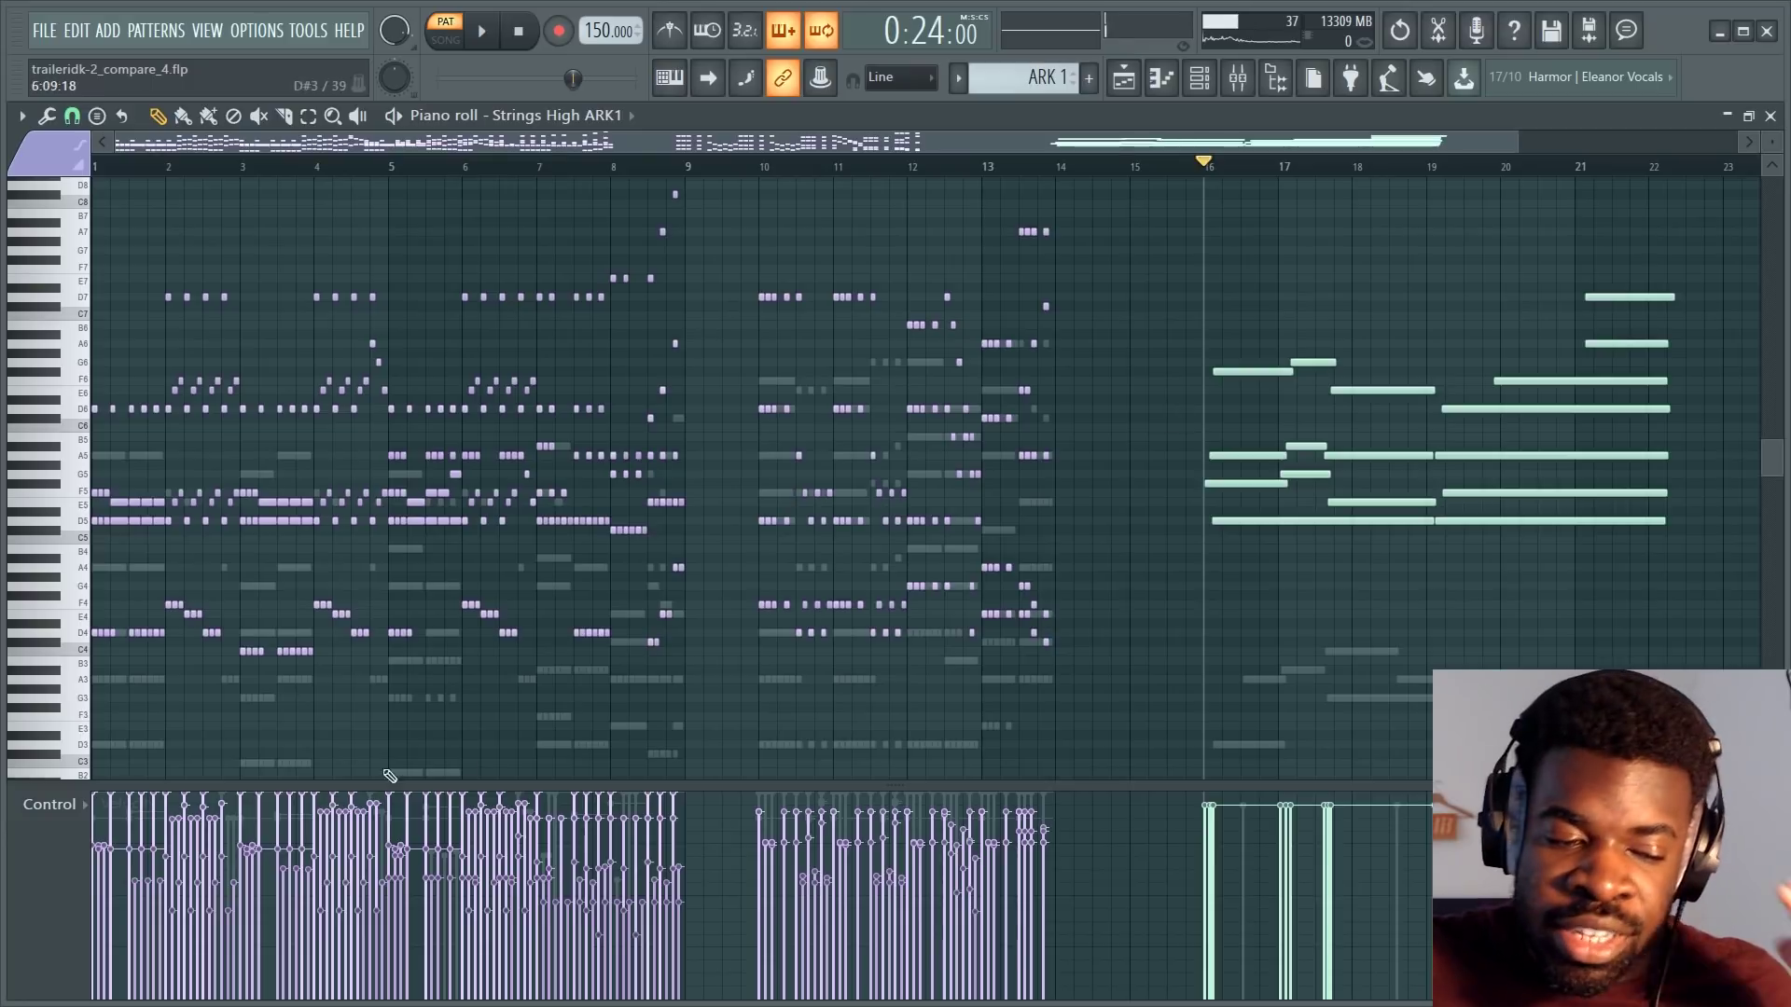
click(49, 804)
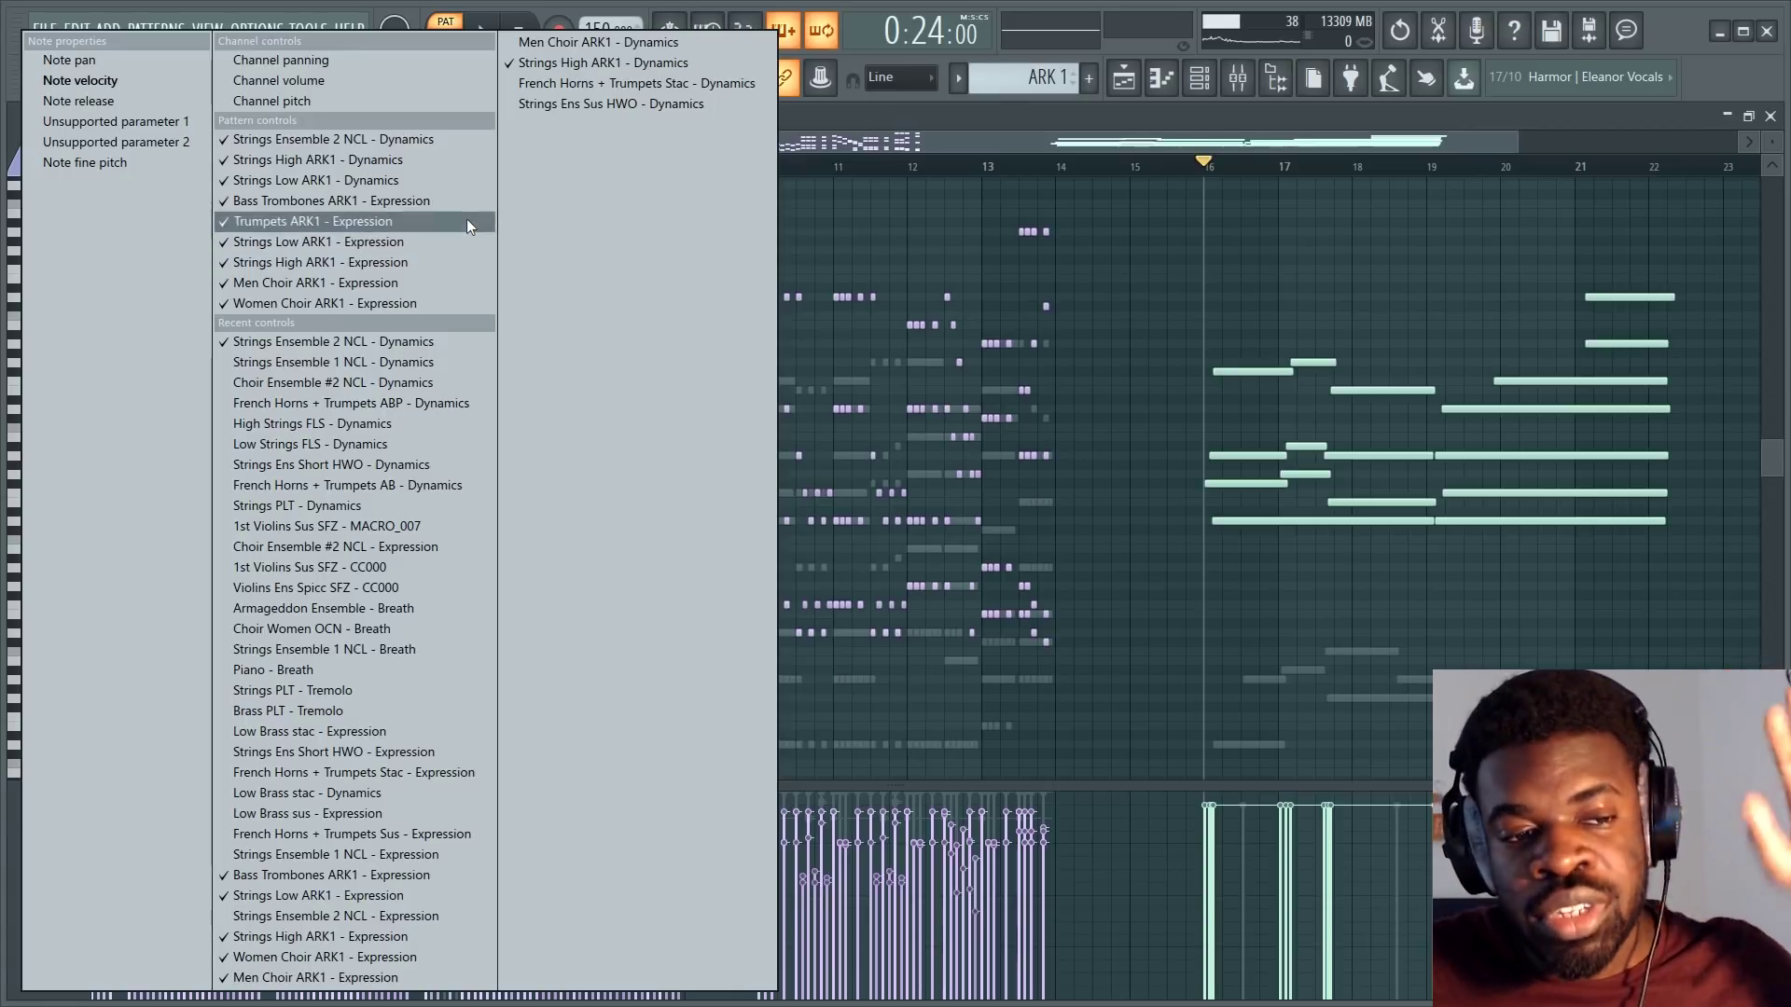
Show a Dynamics CC curve in the event lane, stop playback, and open the Strings Low ARK1 notes.
click(467, 139)
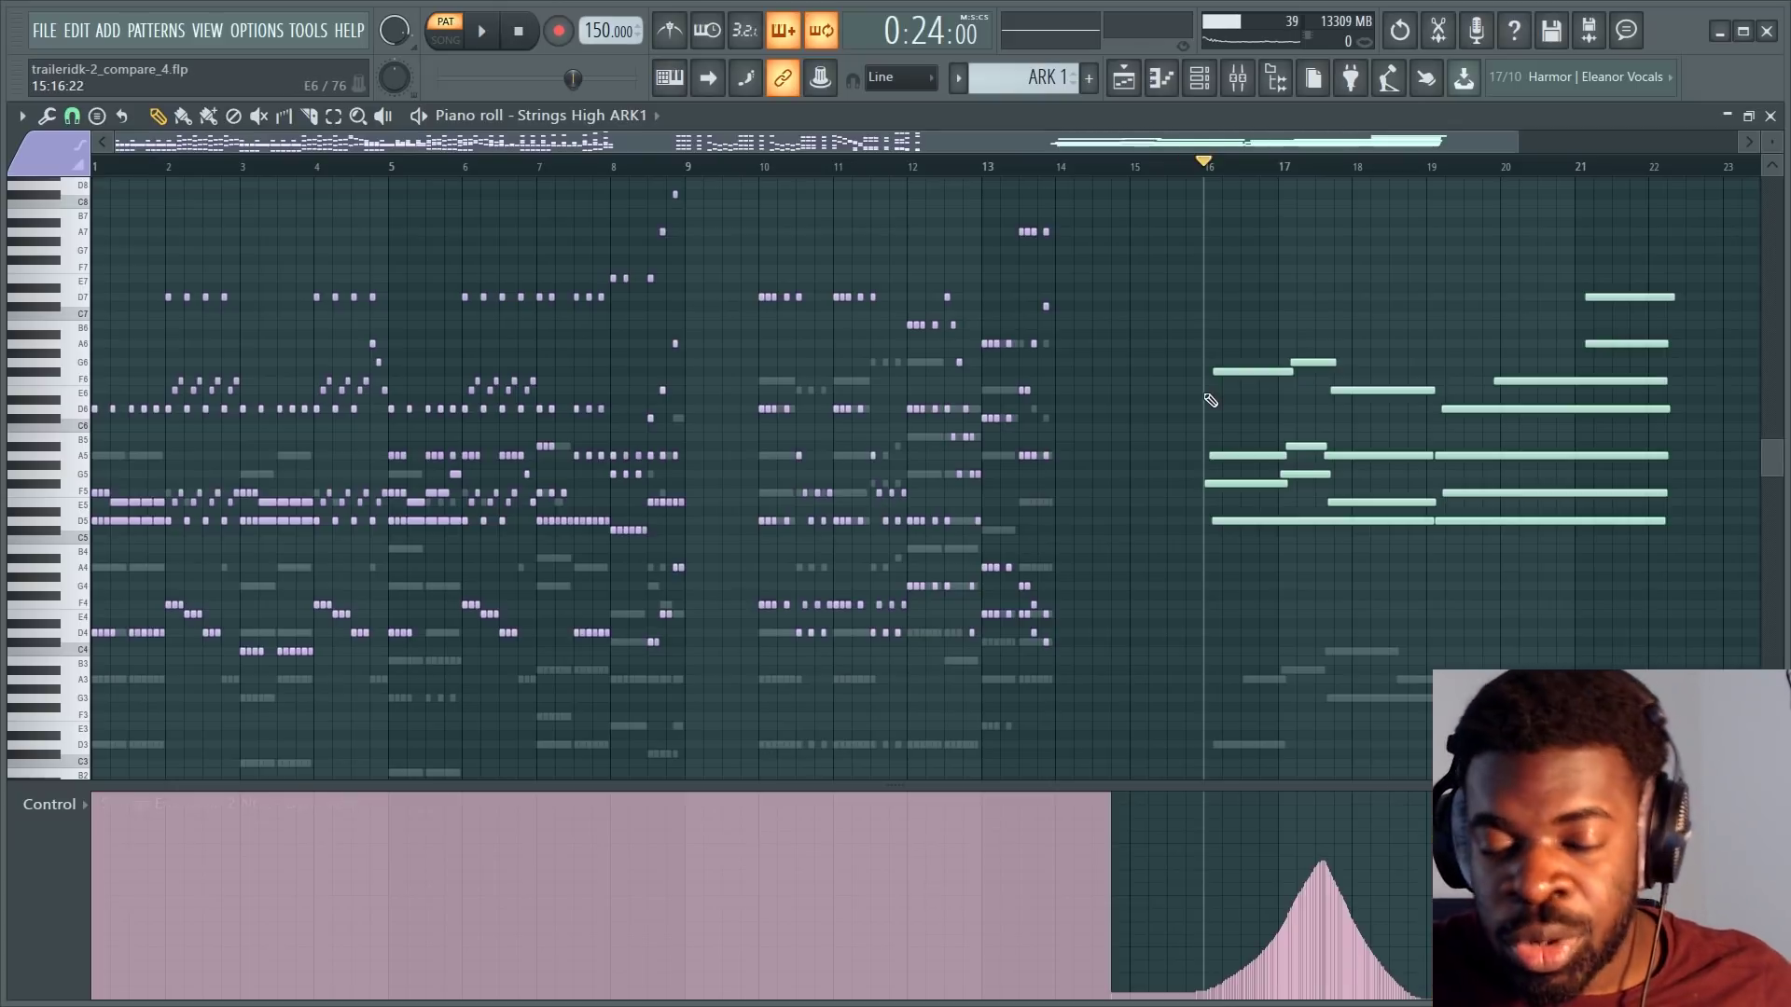
key(space)
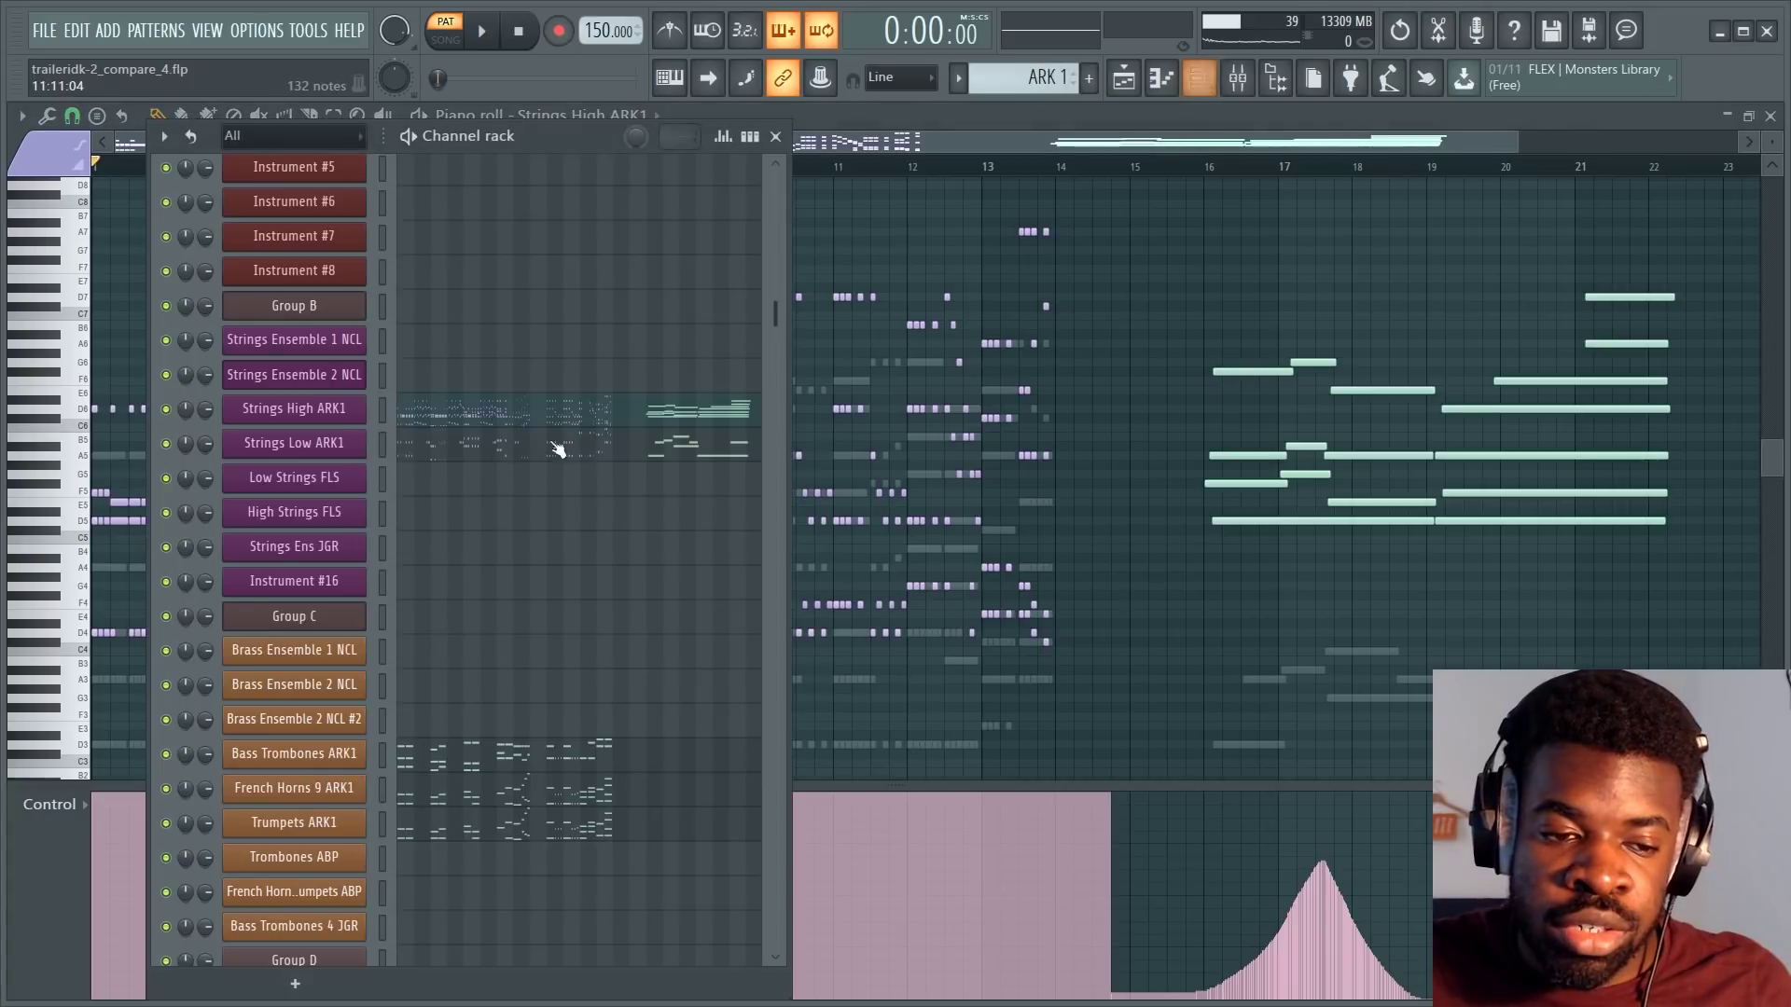
key(F6)
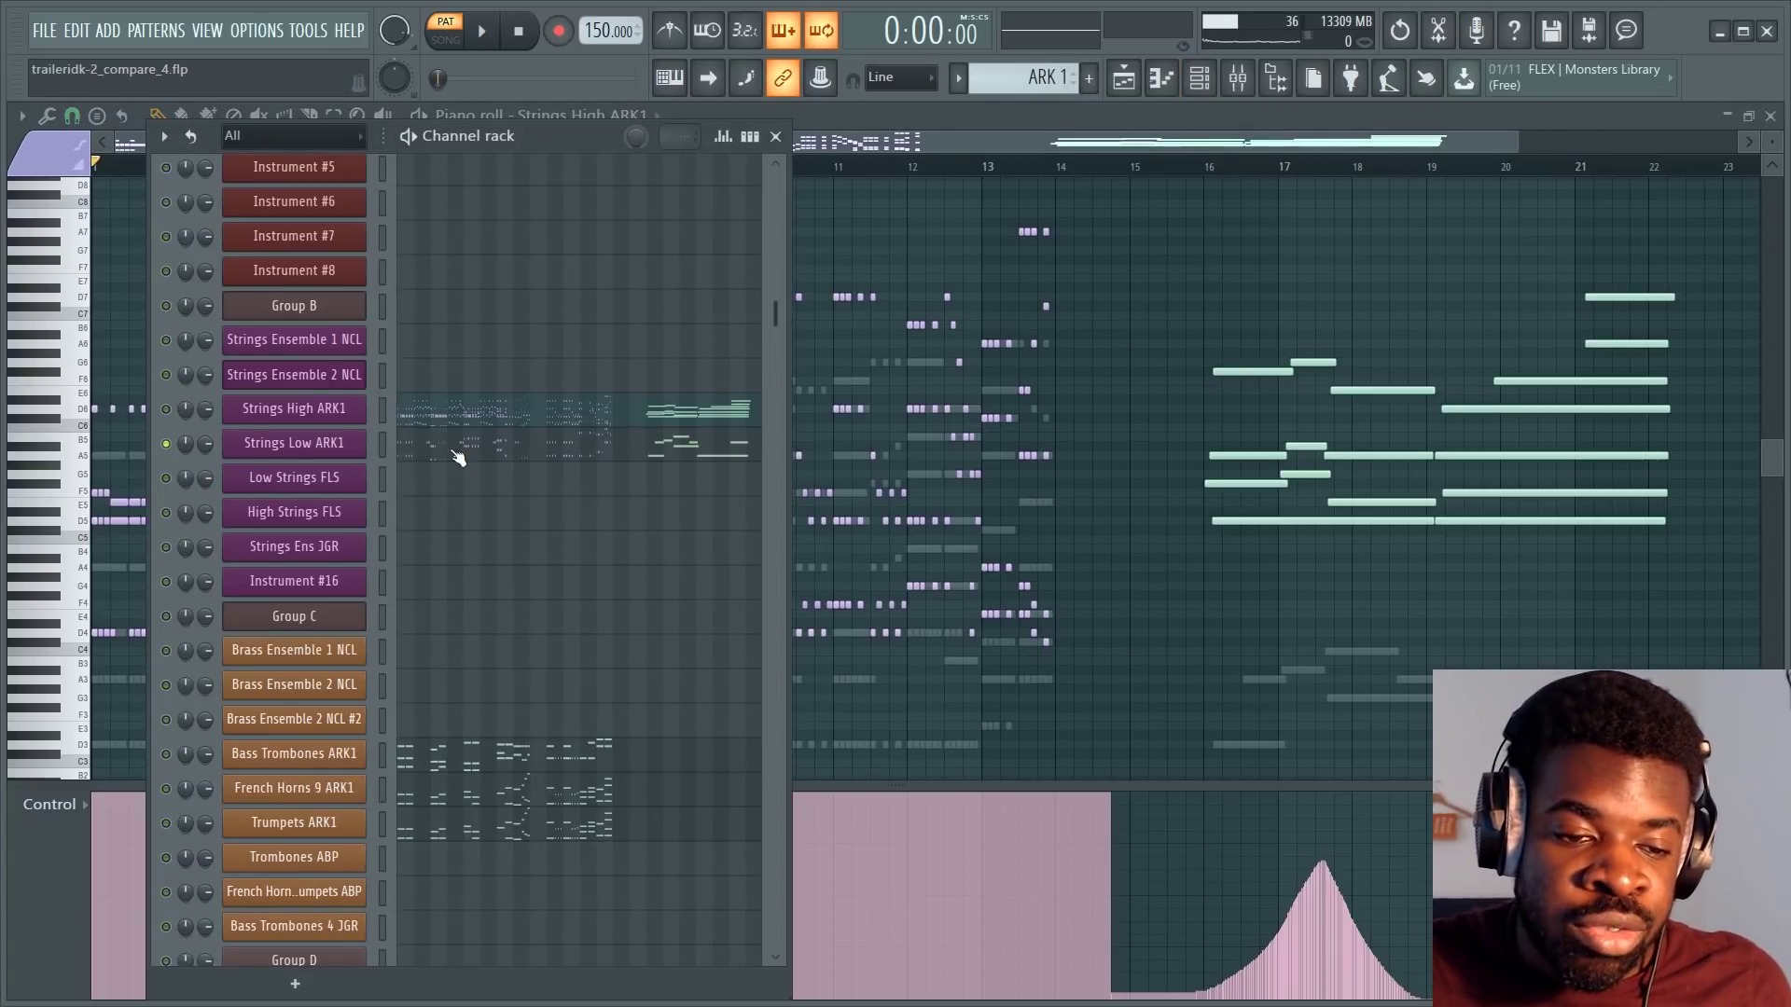
click(451, 447)
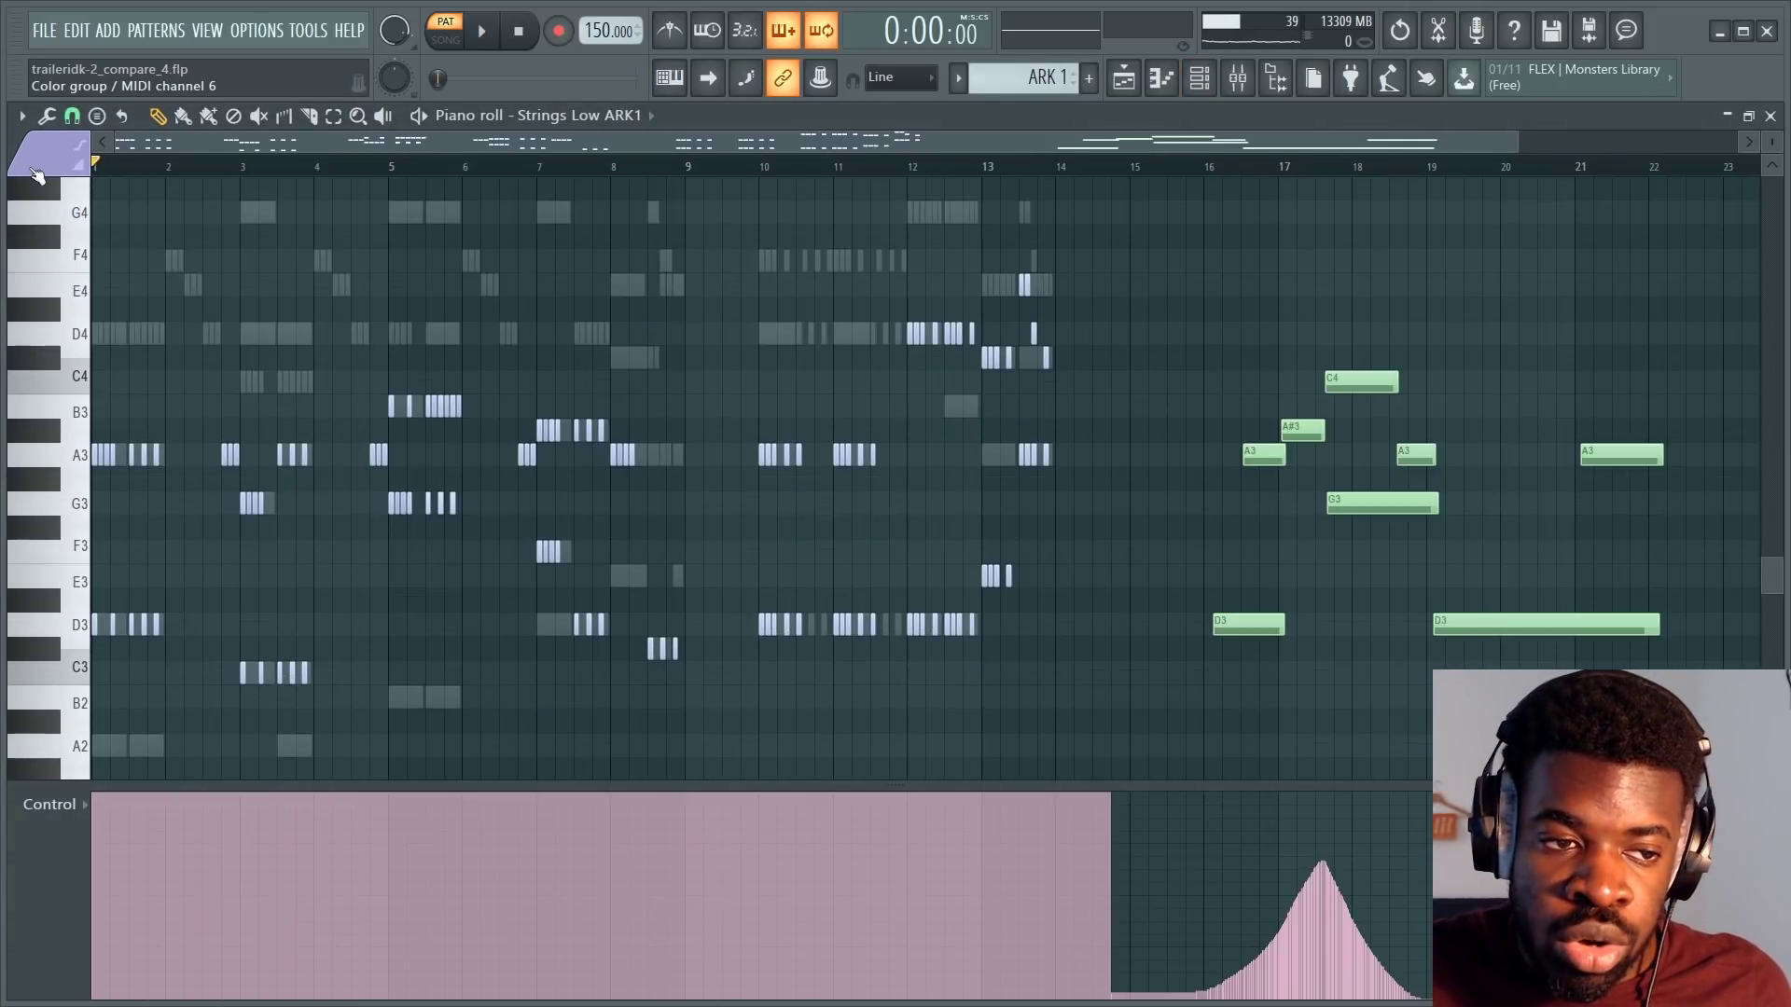
Give the Strings Low ARK1 notes the 5 Spicc articulation colour, then select all to review and deselect.
click(46, 151)
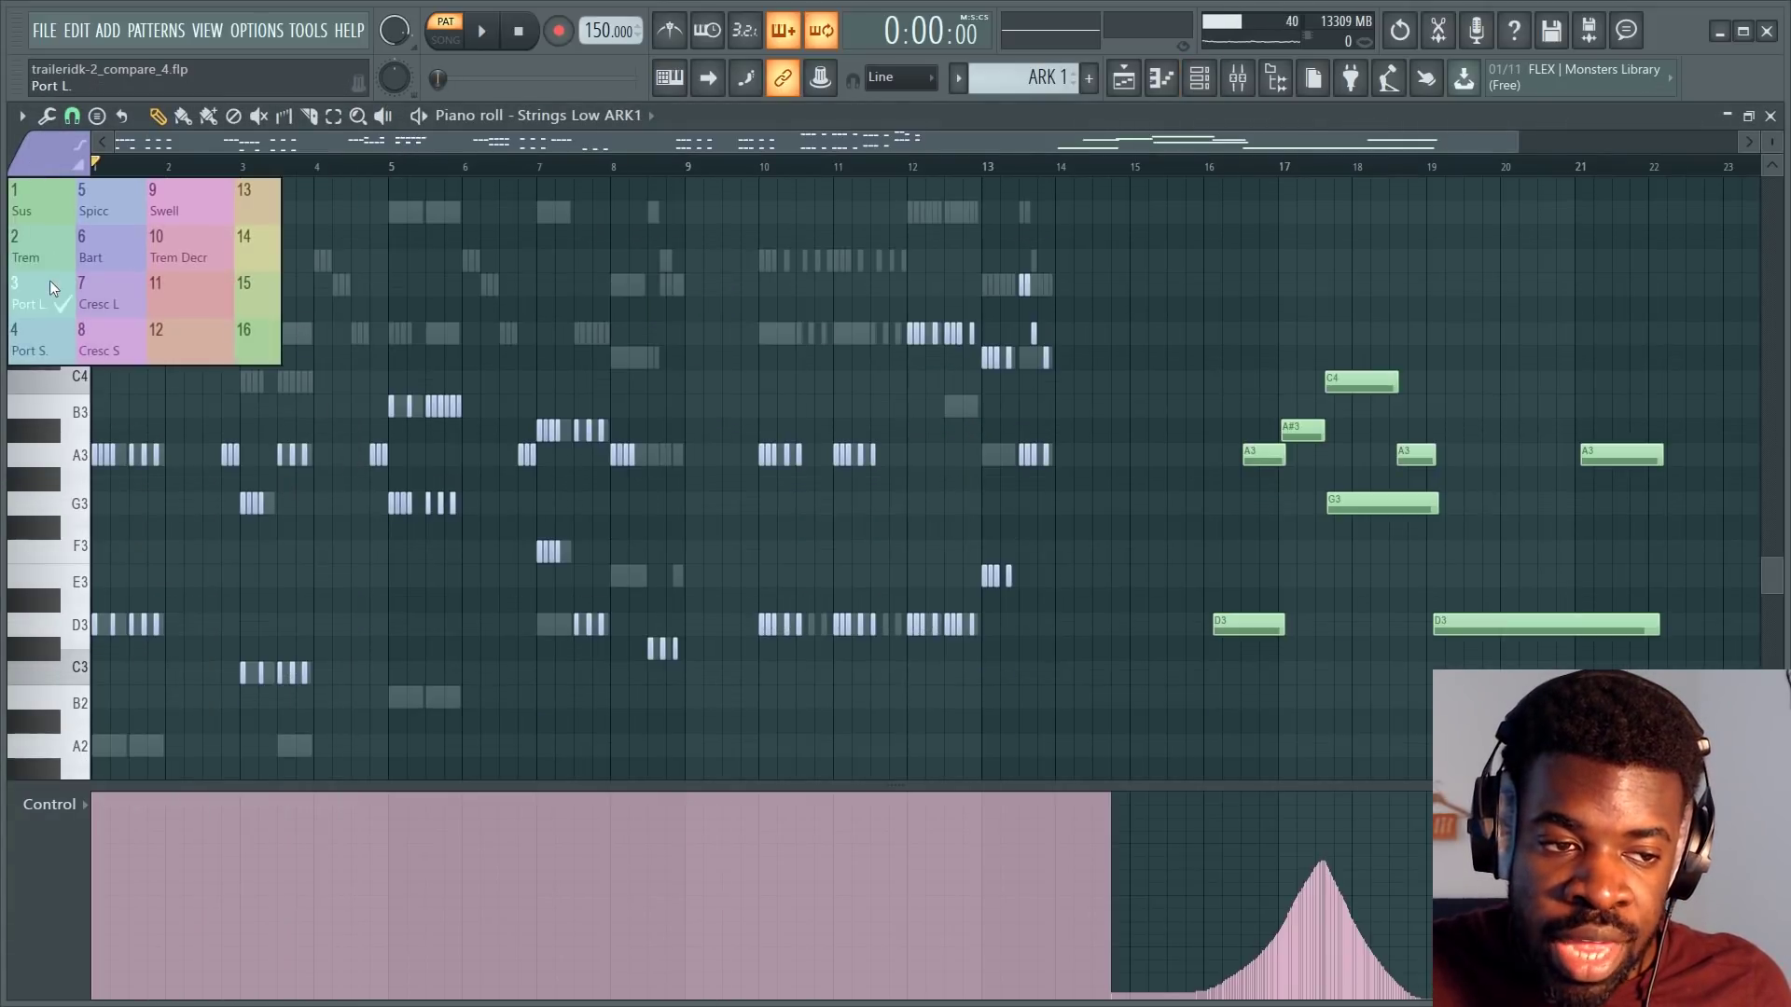
click(115, 204)
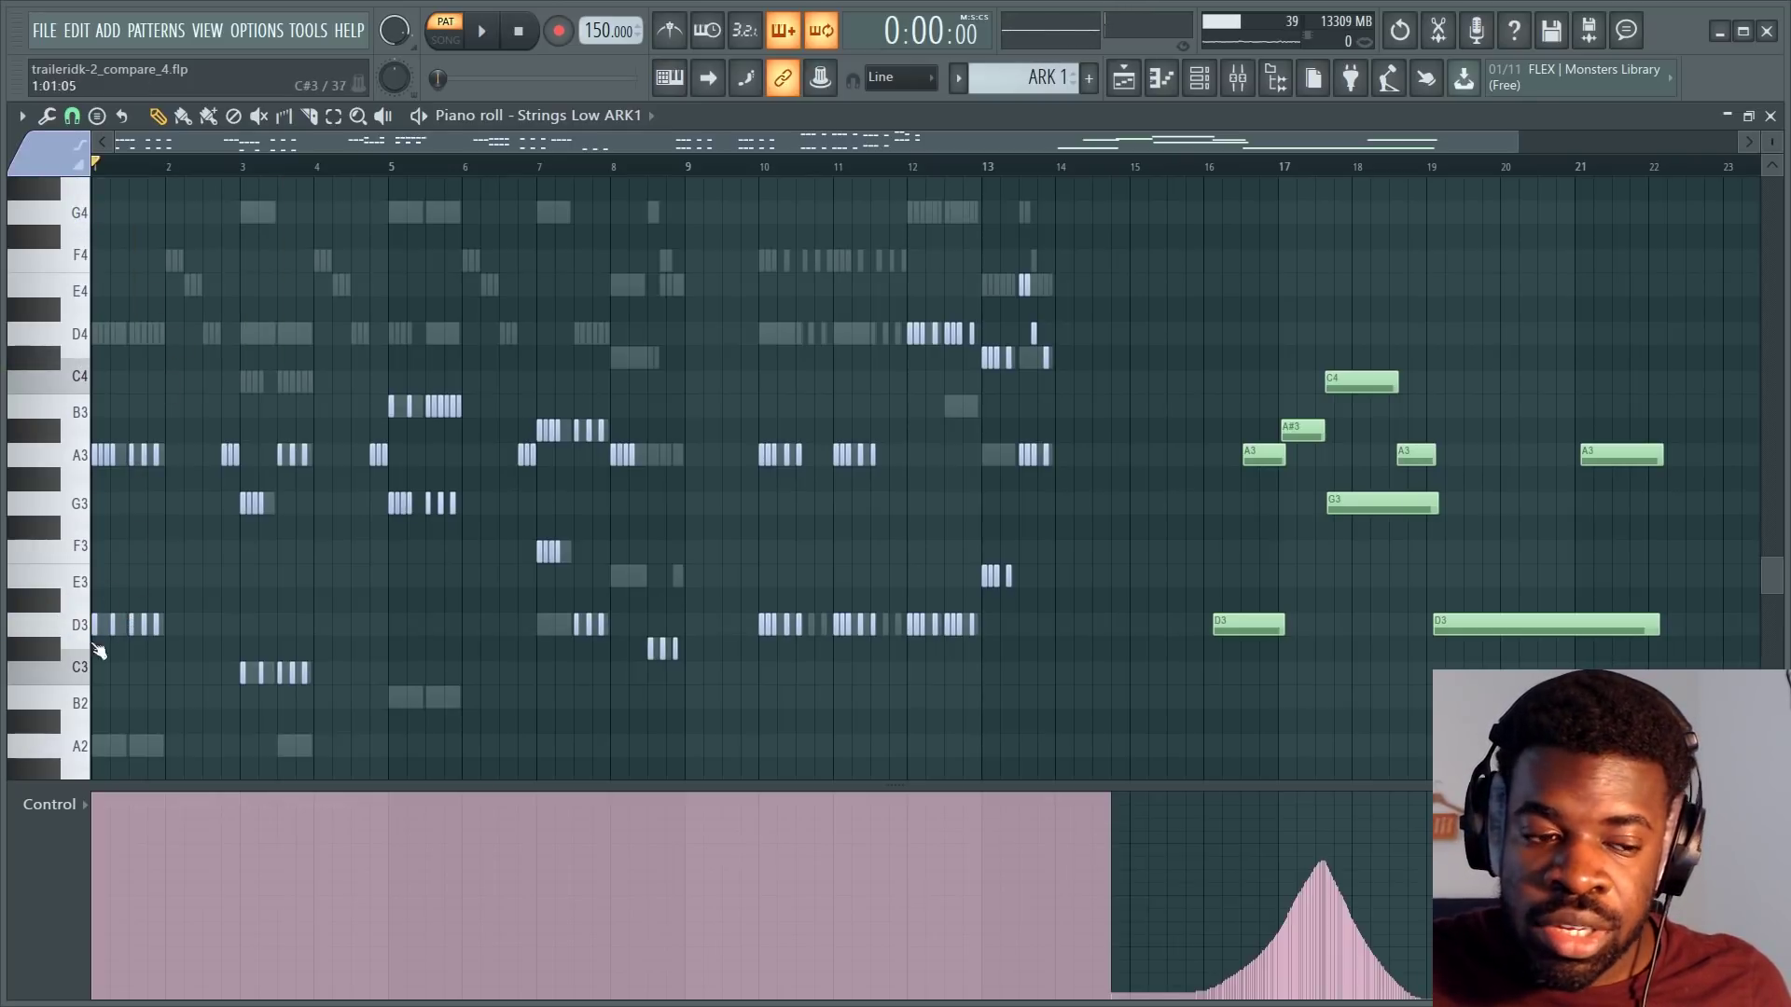
key(ctrl+a)
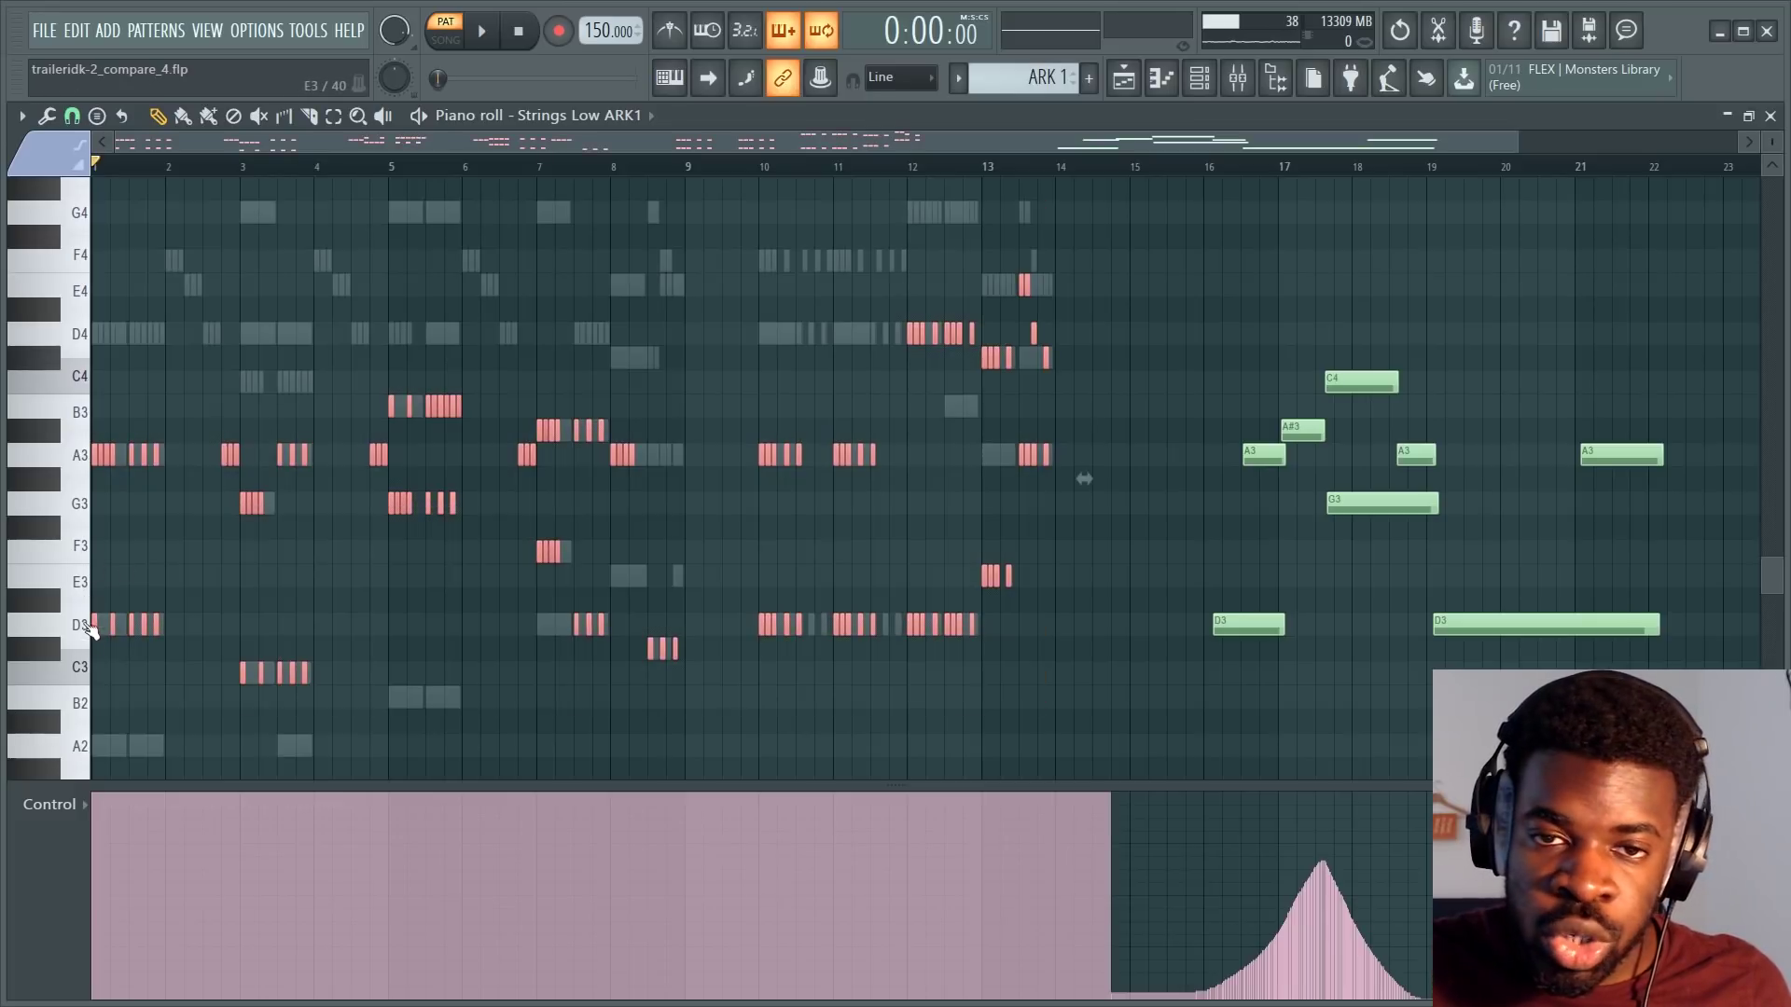
scroll(112, 424, up, 4)
scroll(147, 331, down, 4)
click(147, 325)
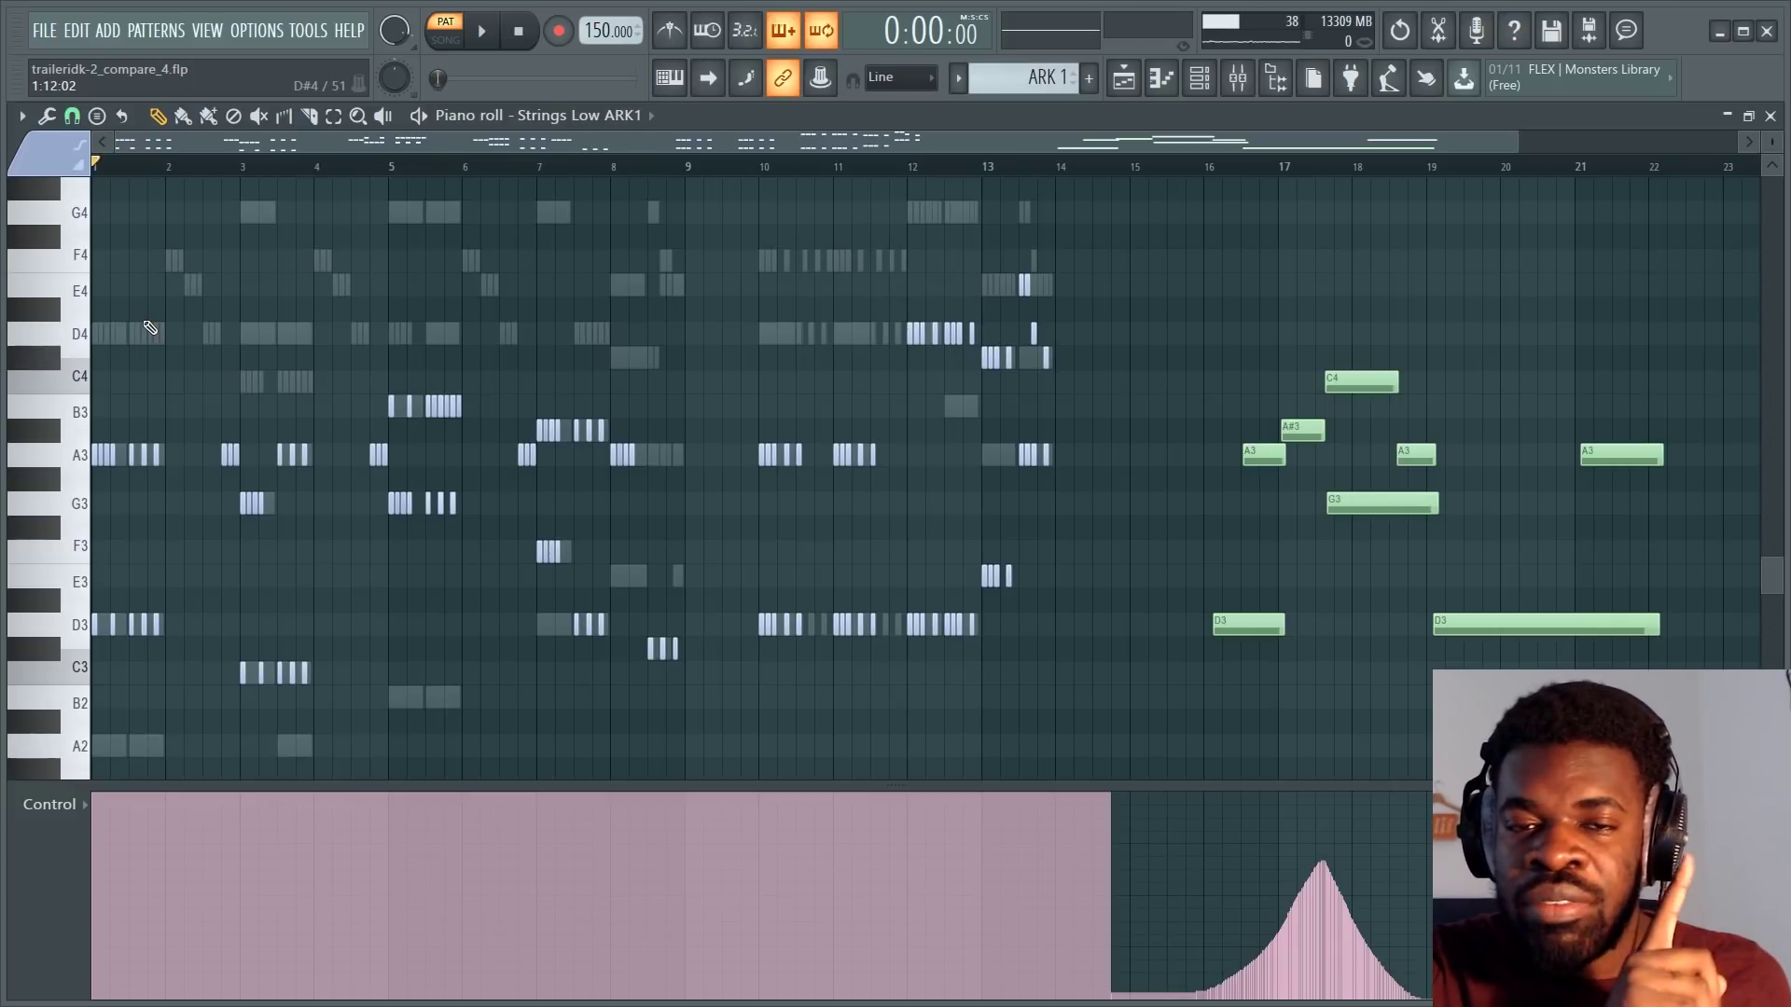
Switch the piano roll to Strings High ARK1 and briefly play it.
key(F6)
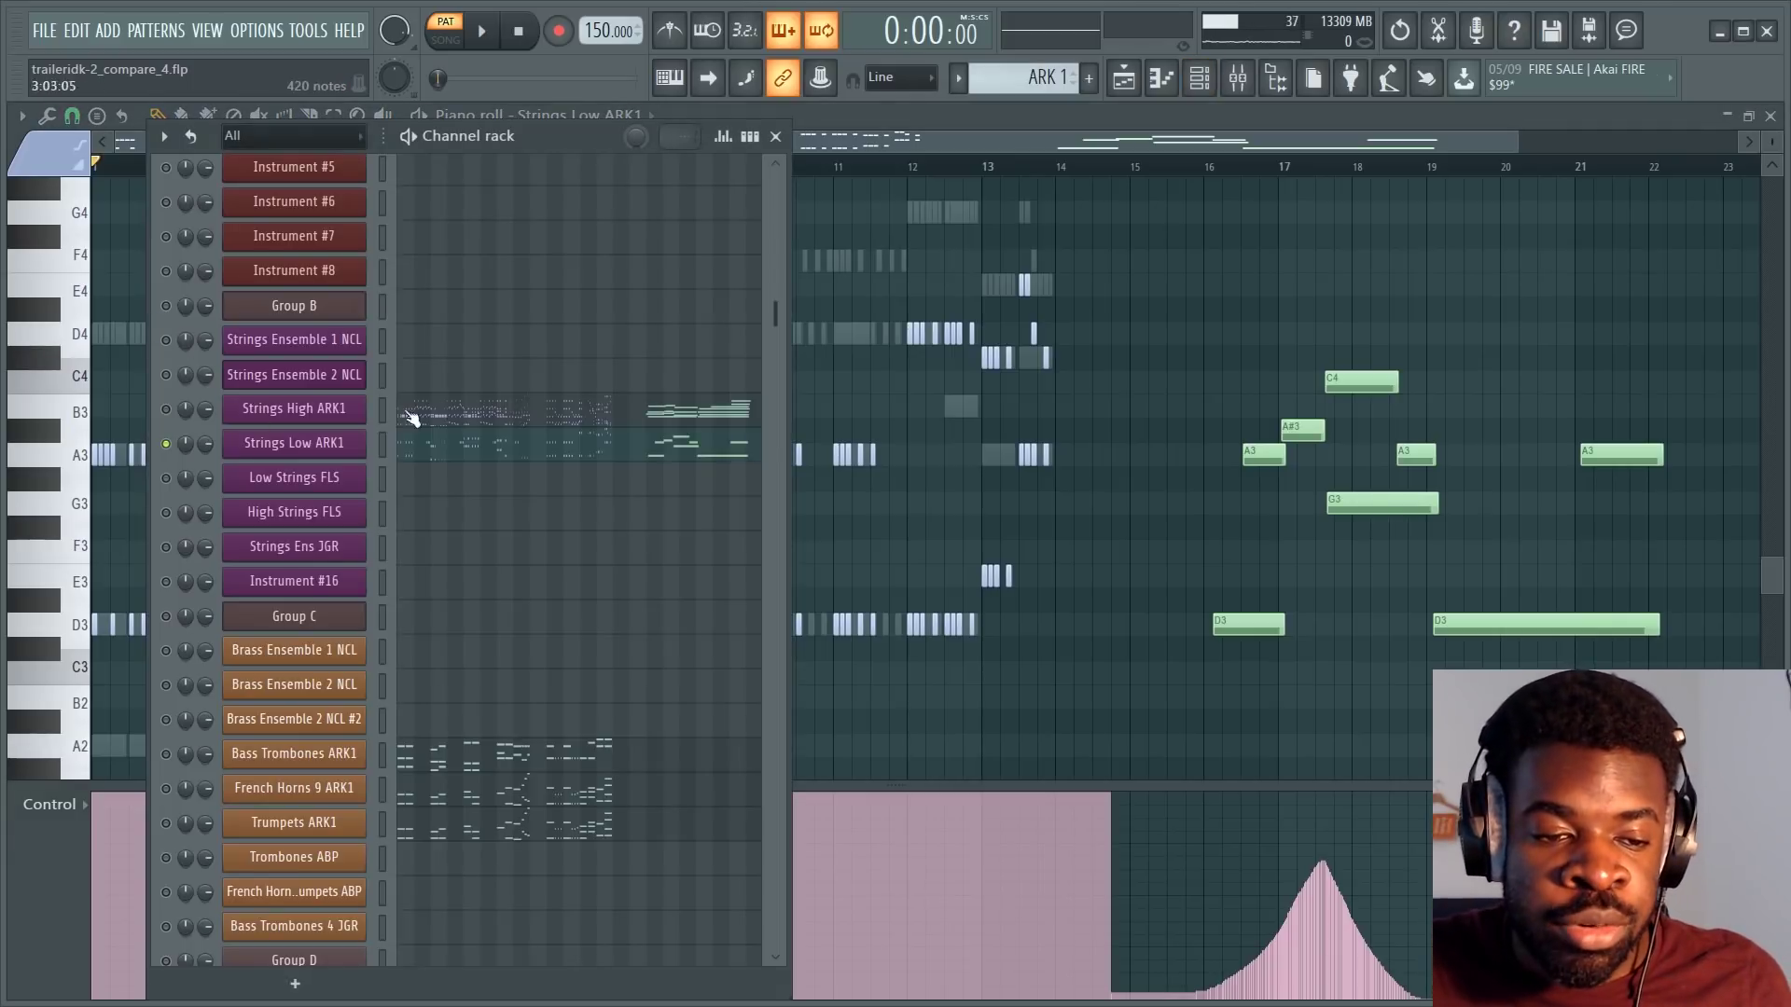
click(415, 404)
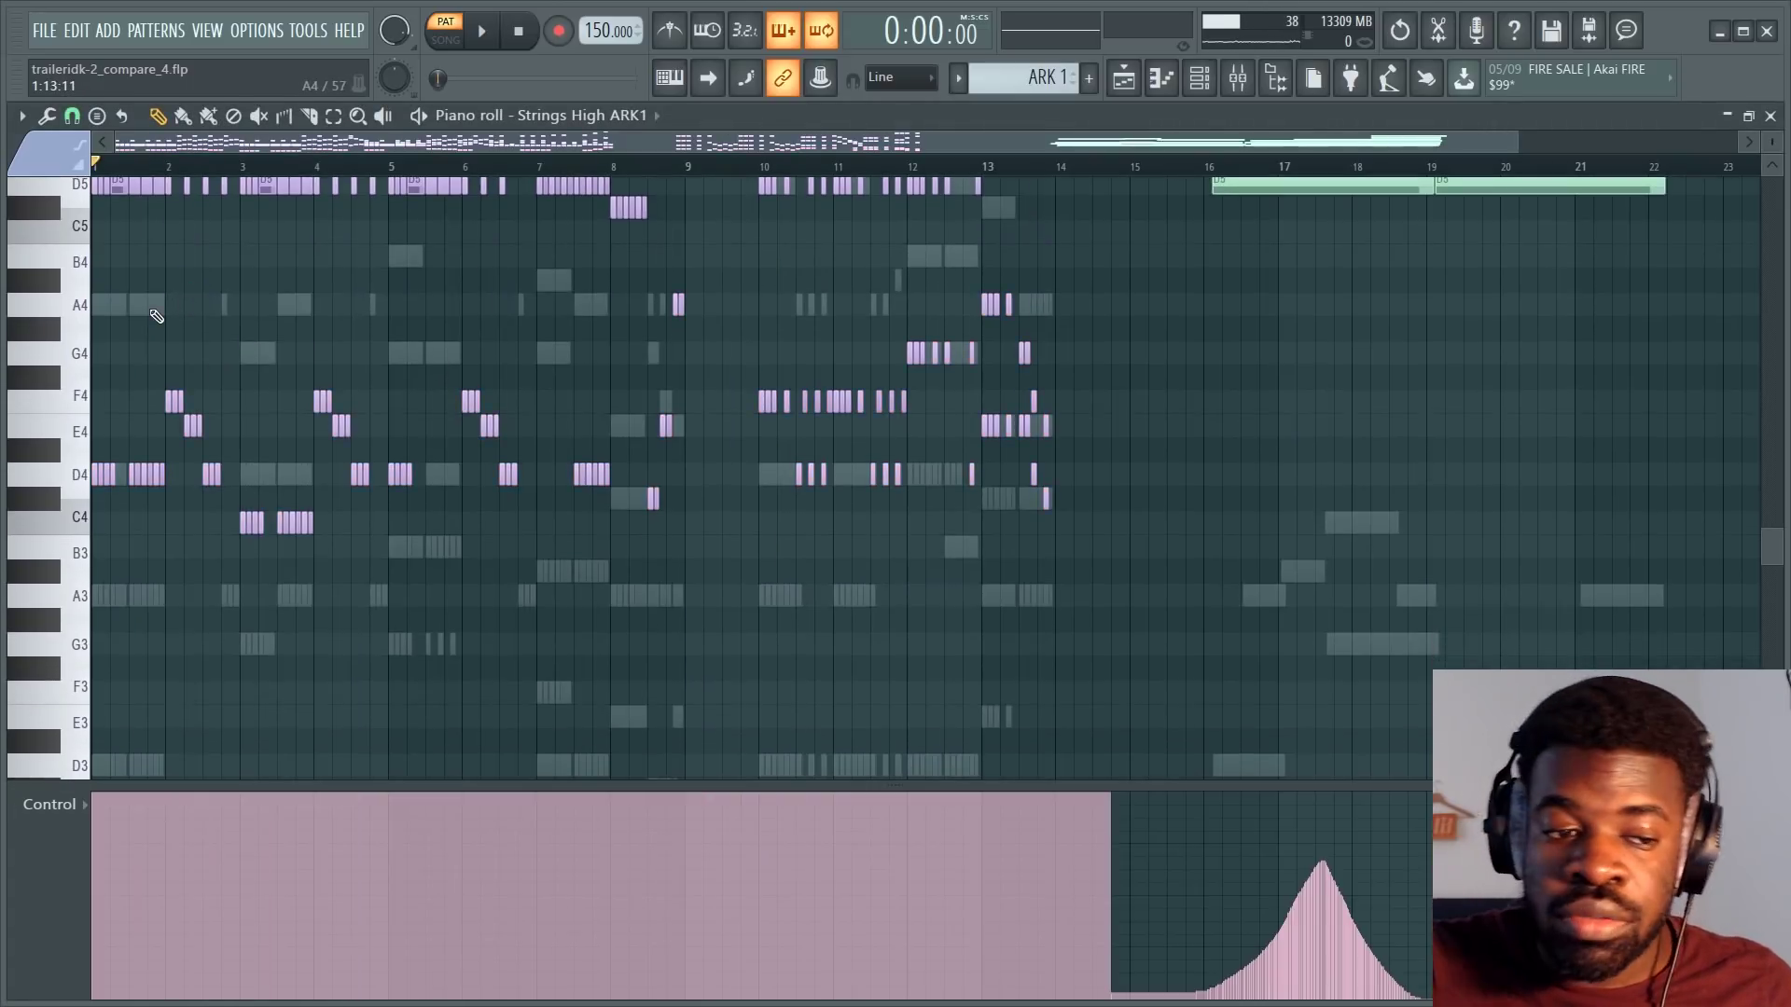
scroll(156, 315, up, 5)
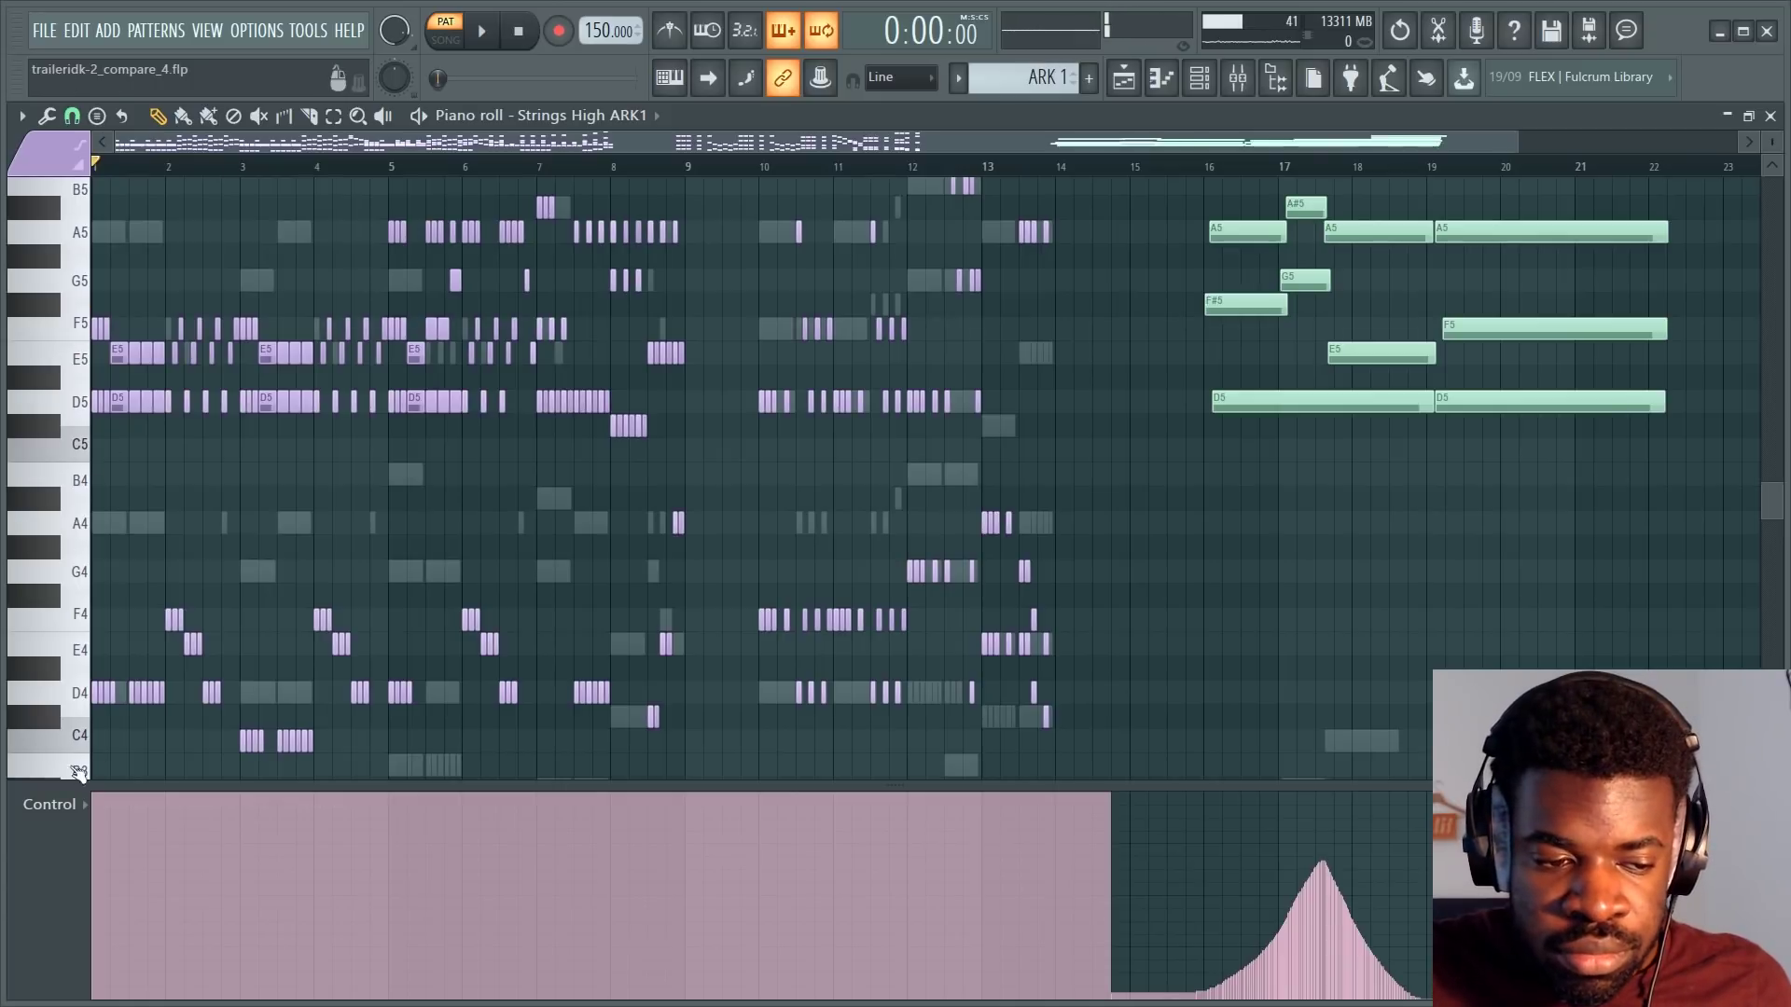
key(F6)
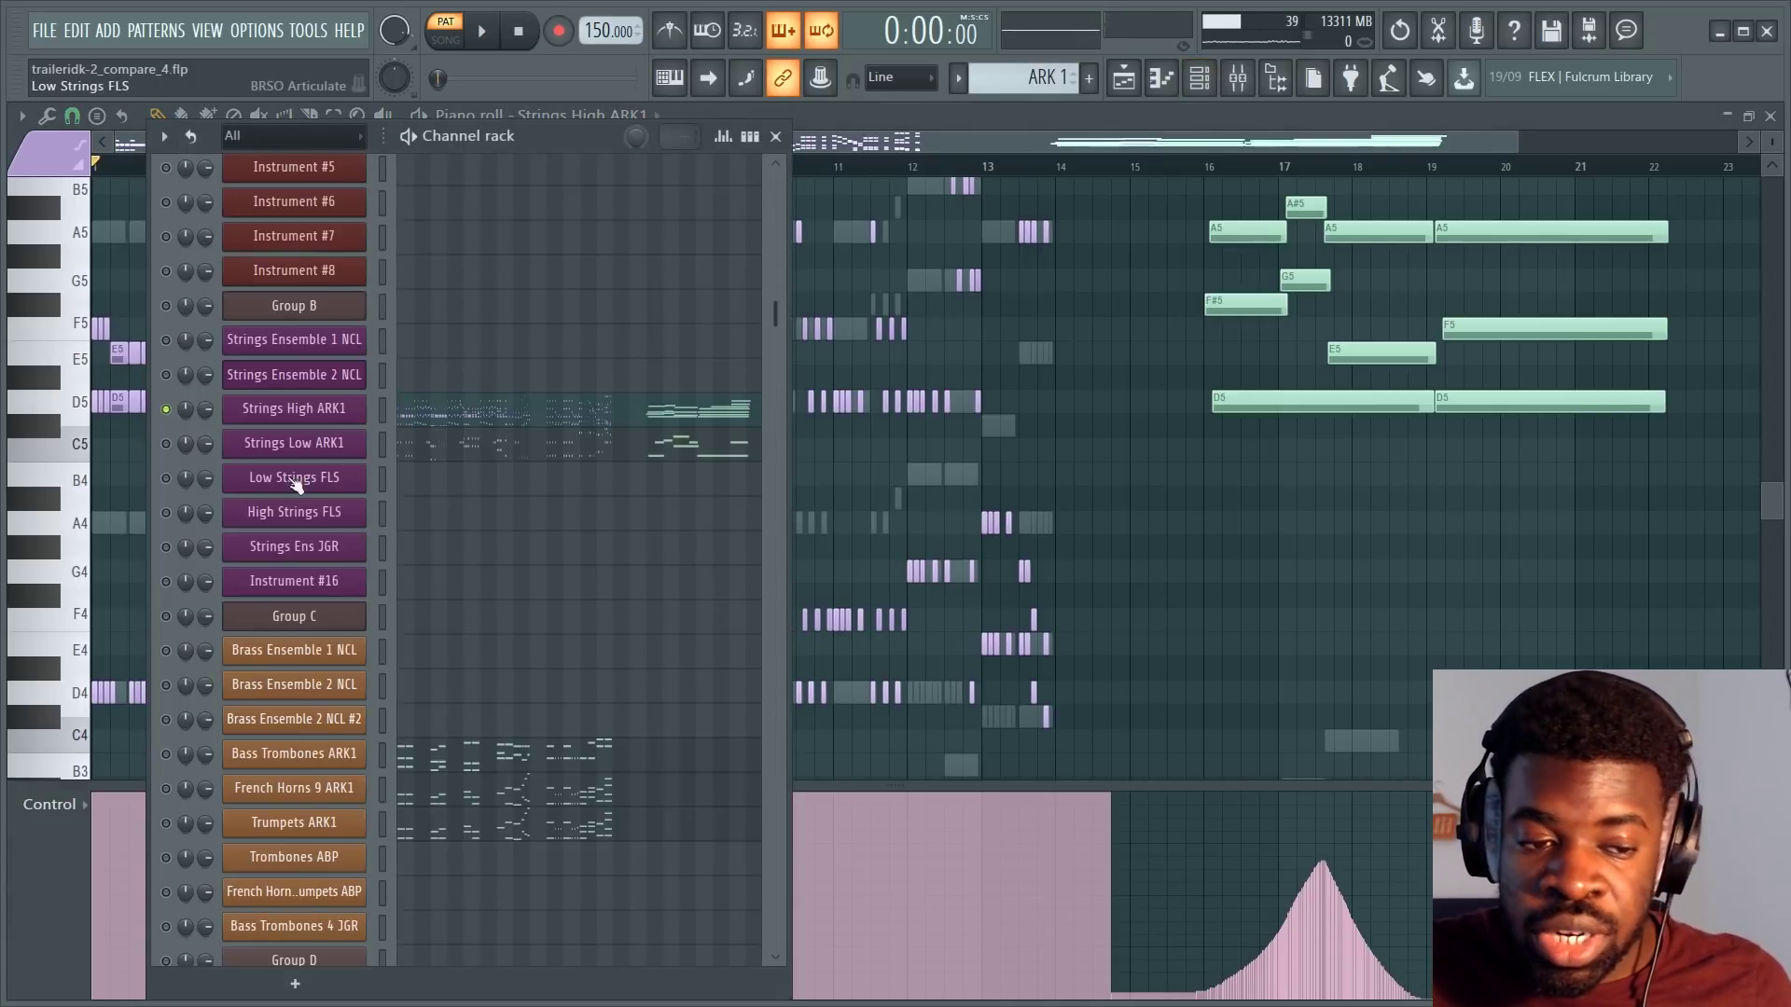
key(F6)
key(space)
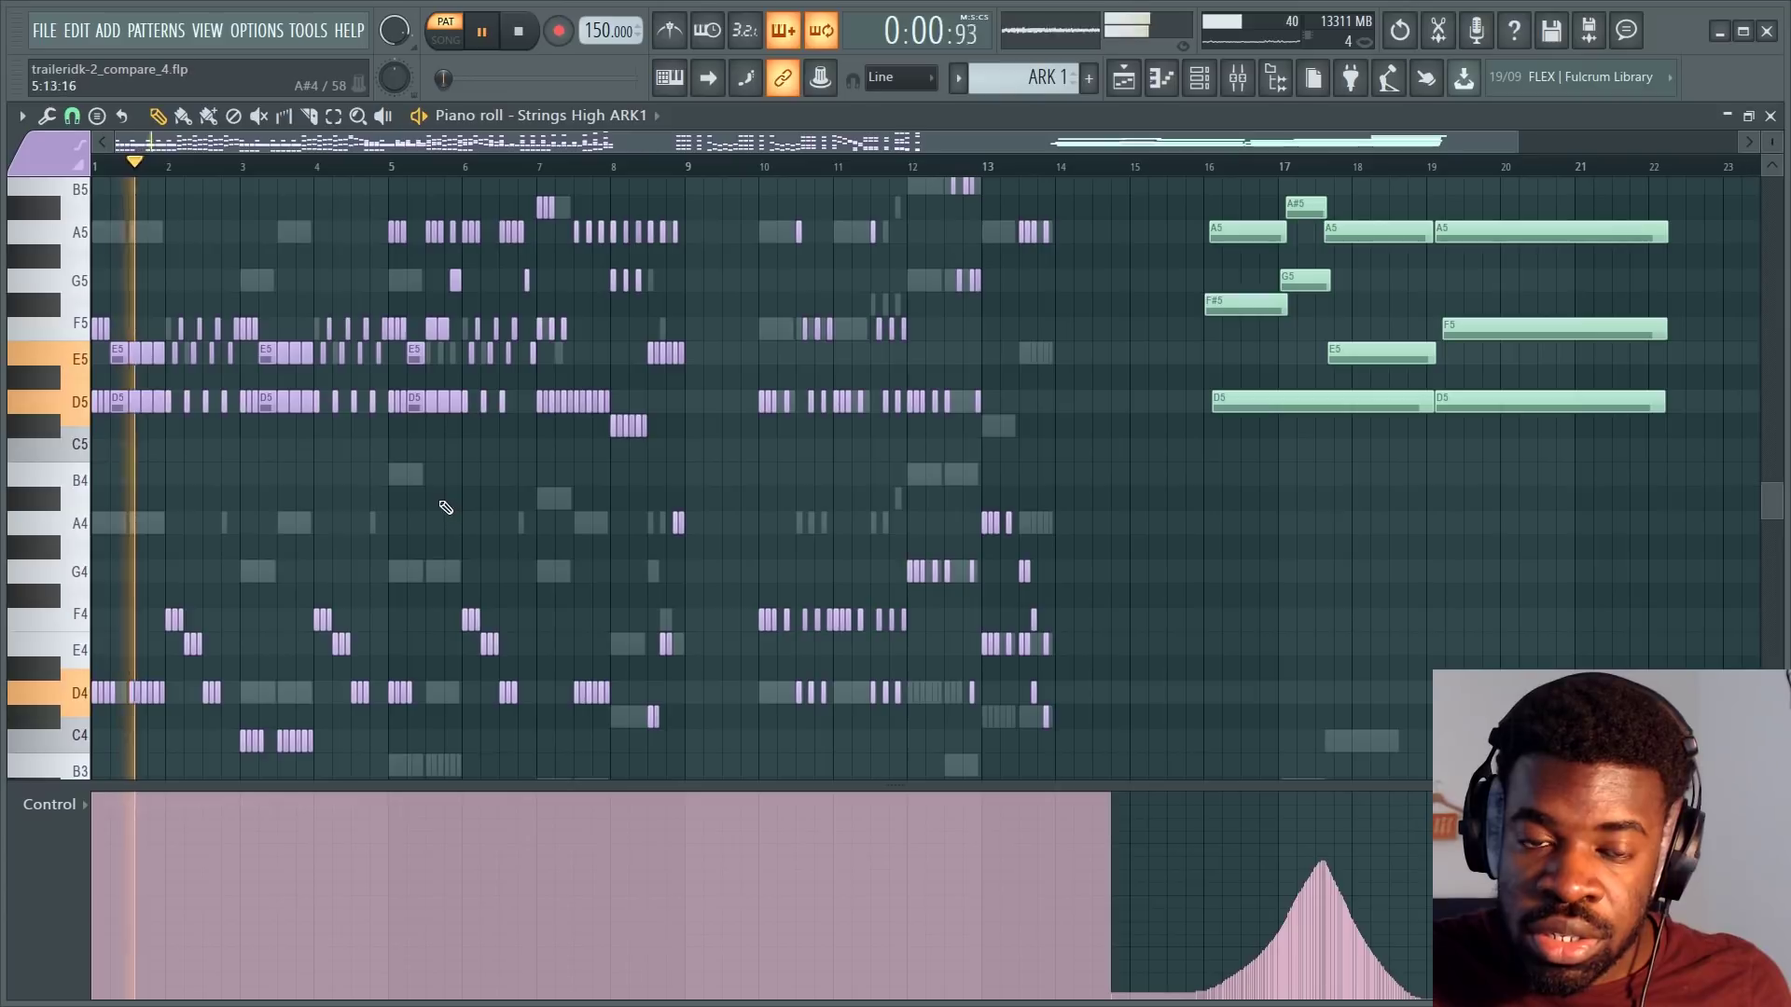
key(space)
Solo Strings Low ARK1, play it, and select its notes in bars 1–14.
key(F6)
click(308, 444)
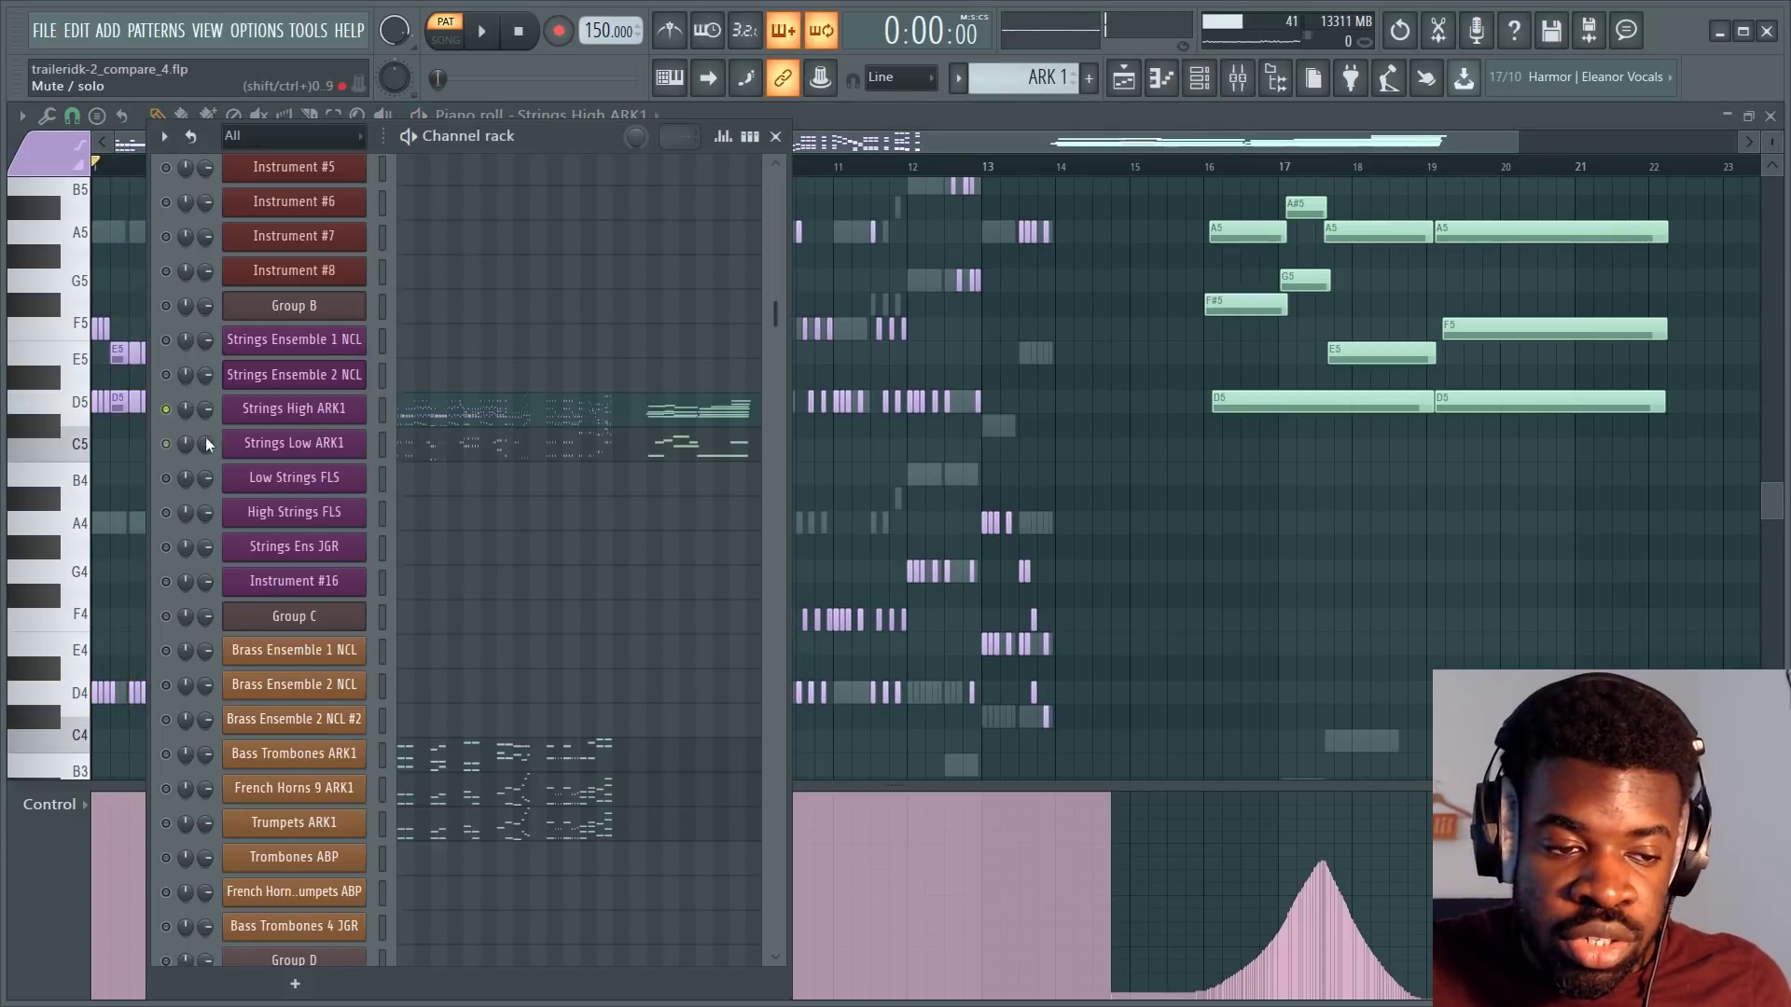
key(F6)
key(space)
scroll(391, 475, down, 5)
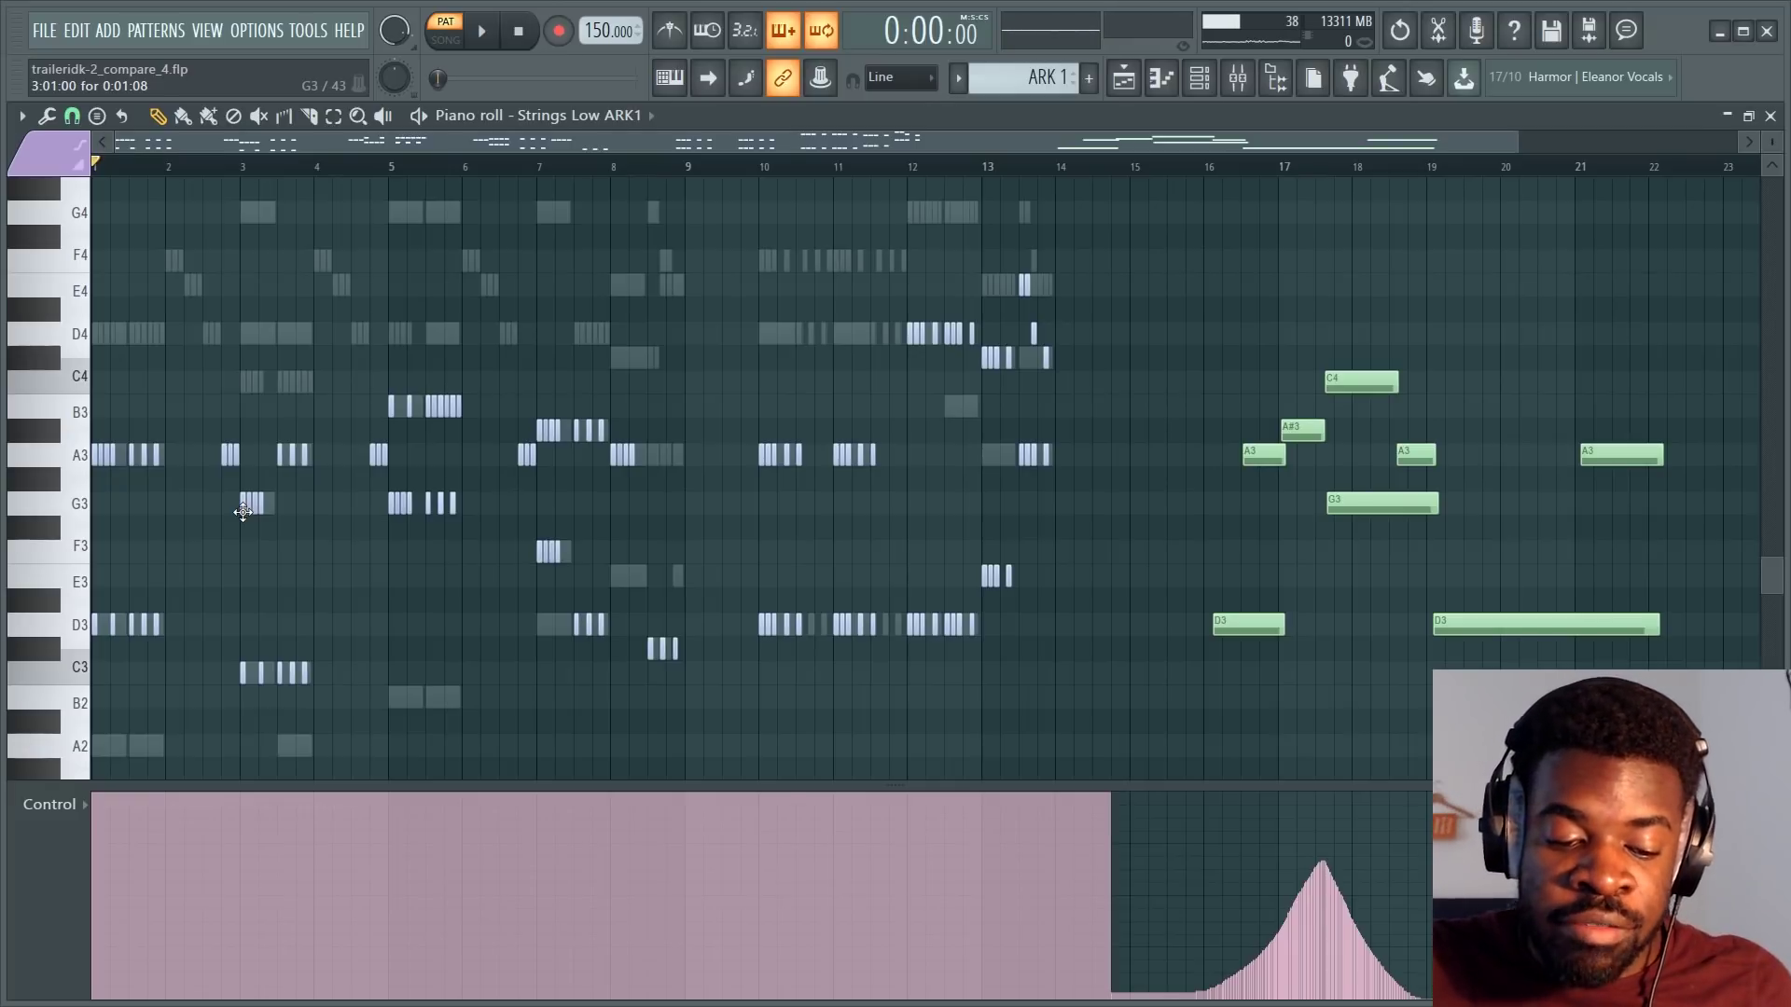
key(F6)
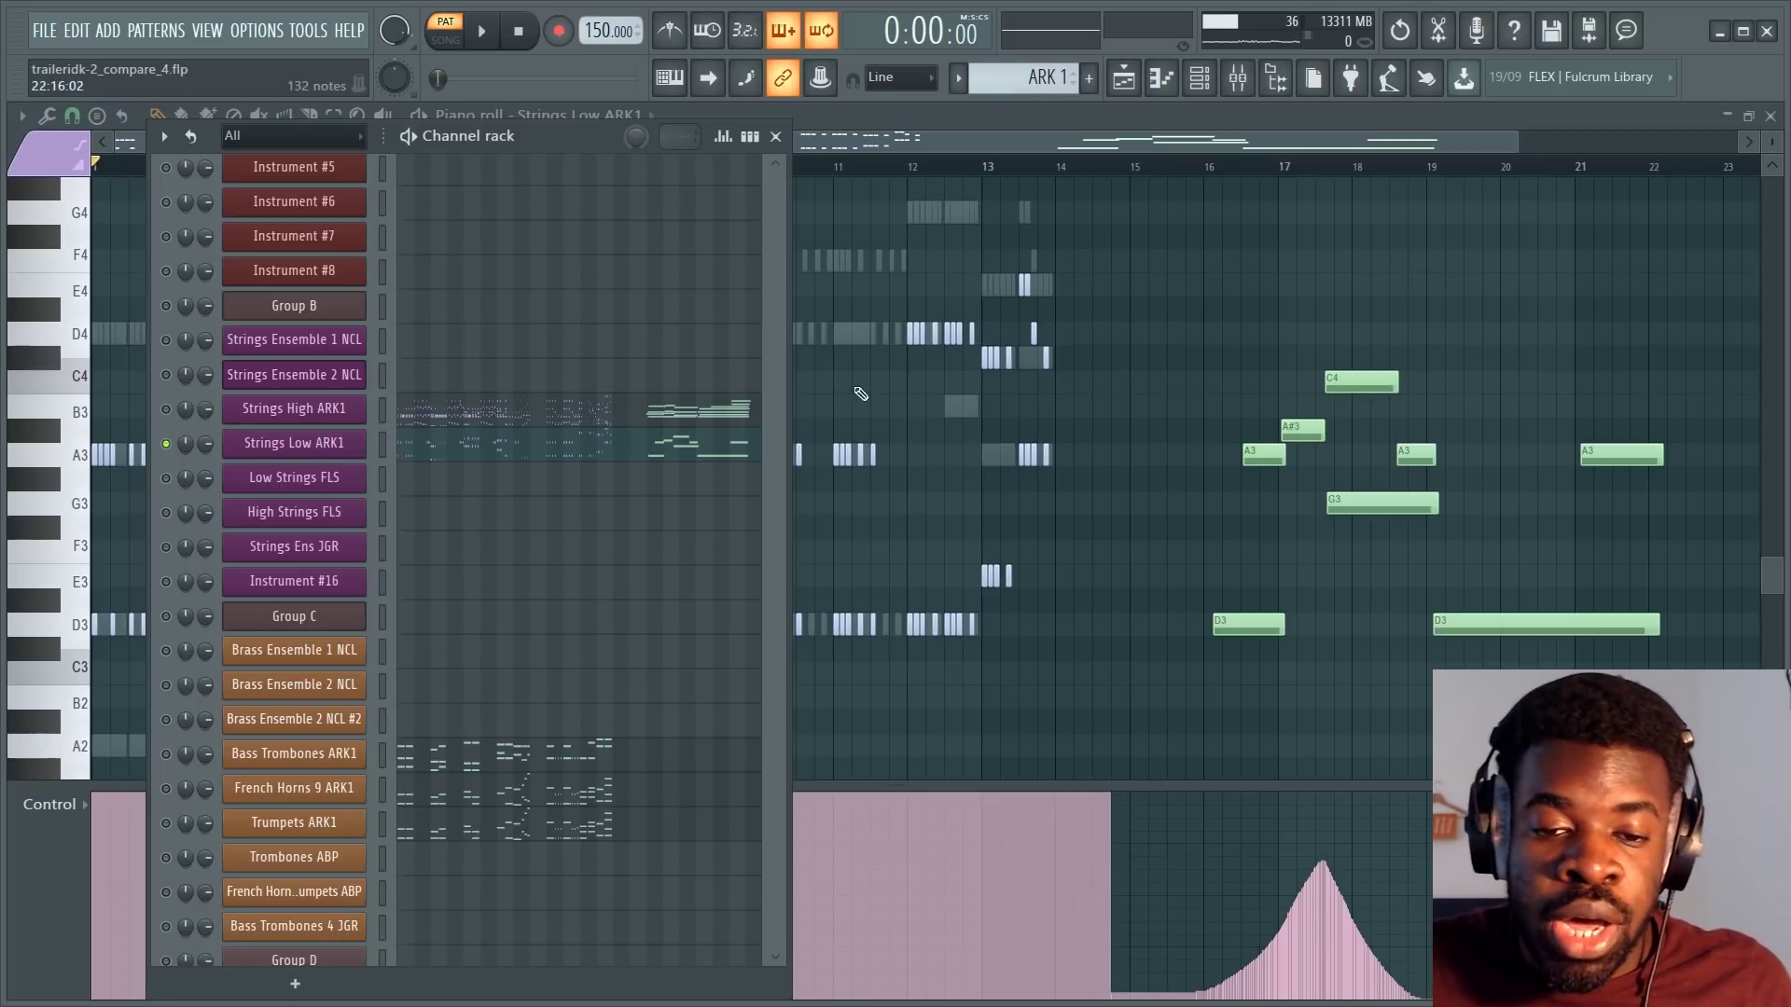
key(F6)
drag(1099, 252, 90, 733)
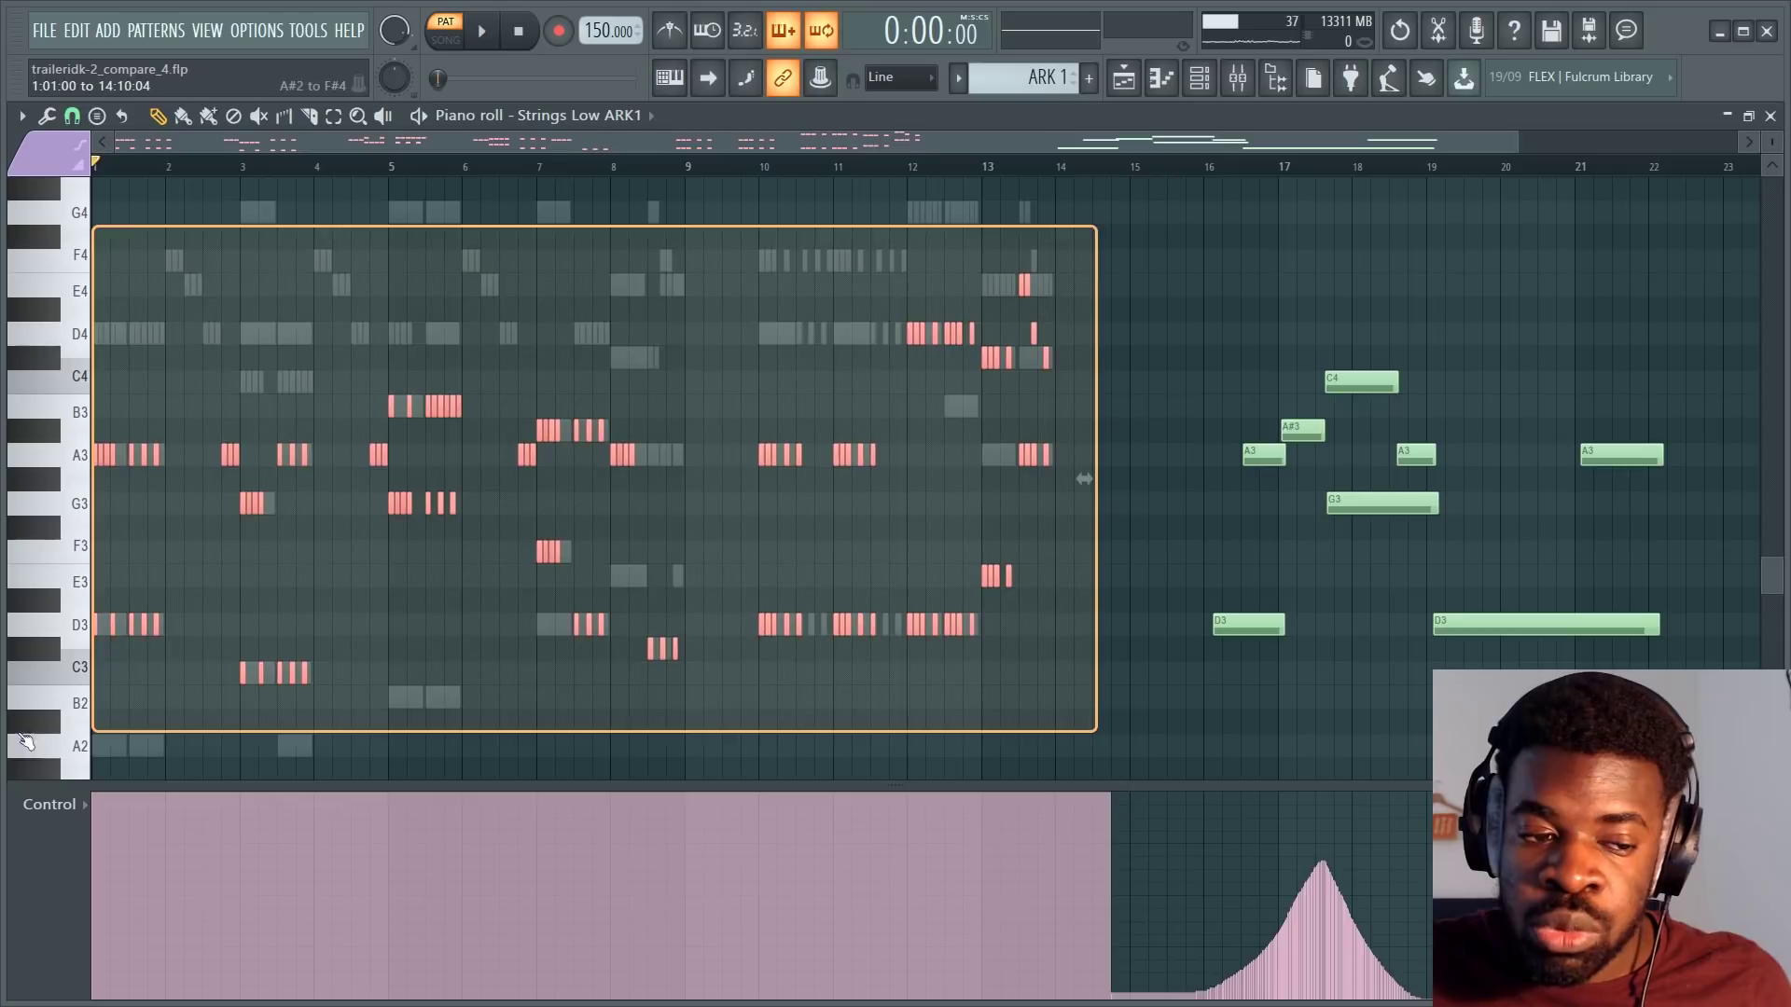
key(F6)
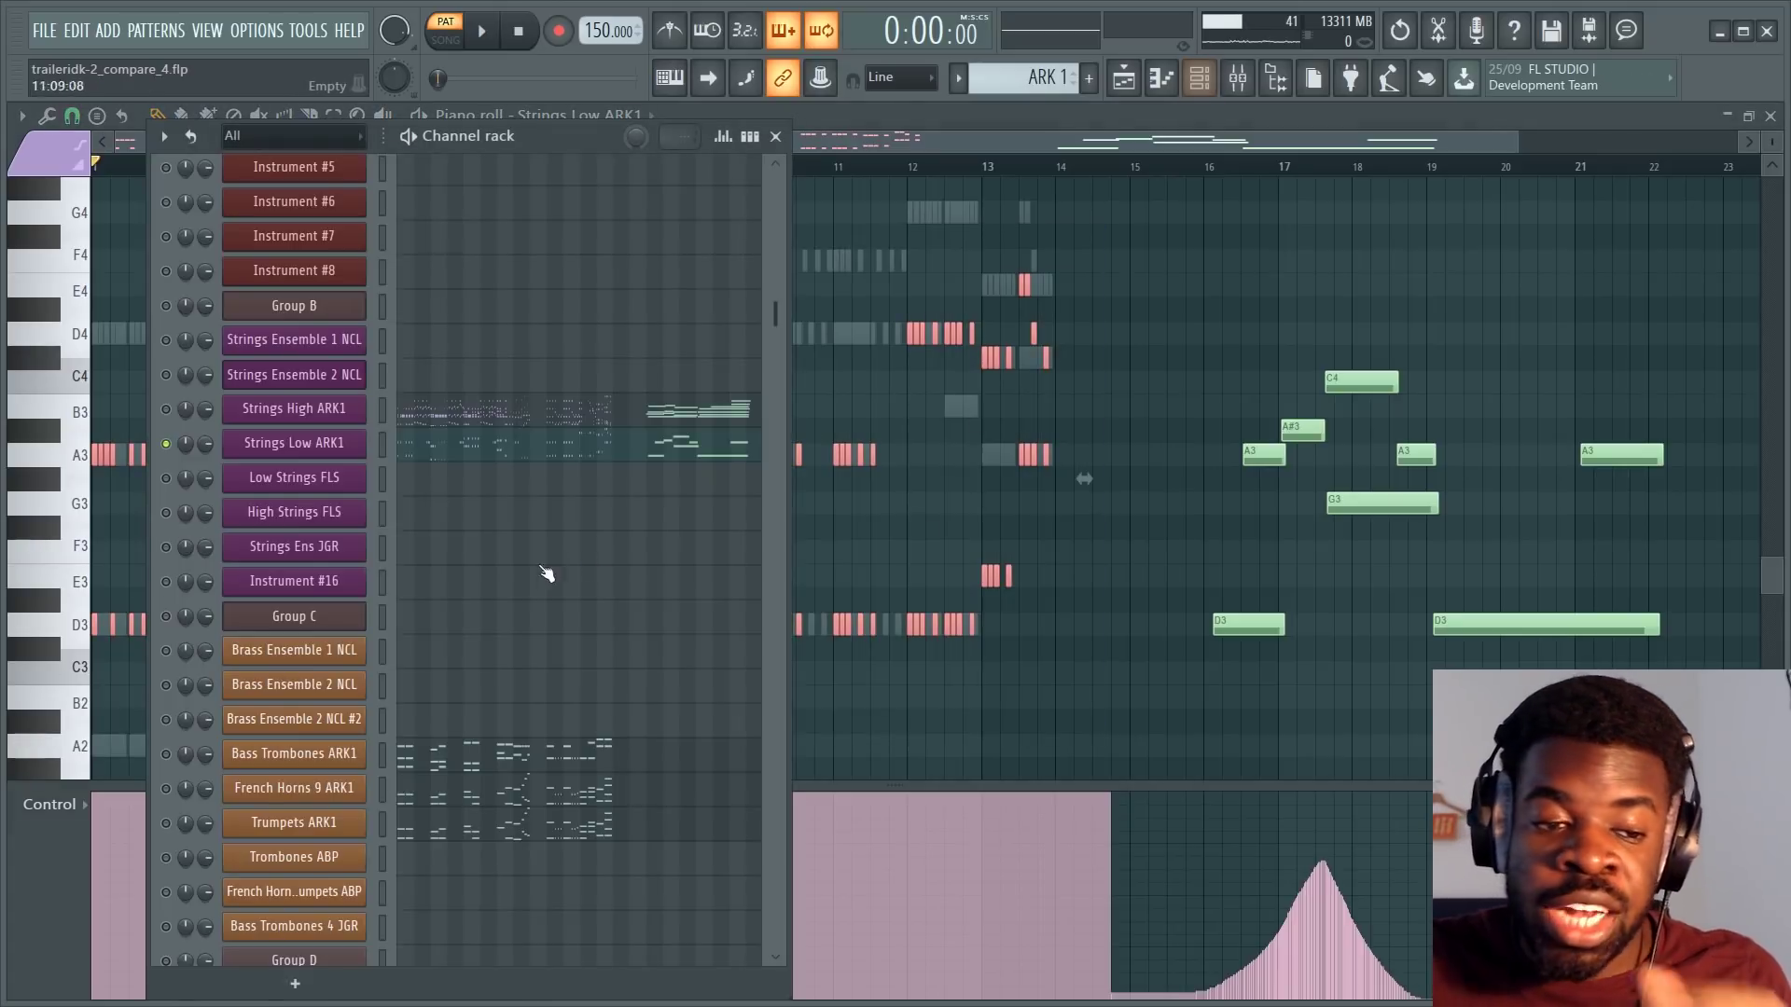
Solo Bass Trombones ARK1, open its notes, and play from the start, jumping to bar 8 before stopping.
right_click(168, 755)
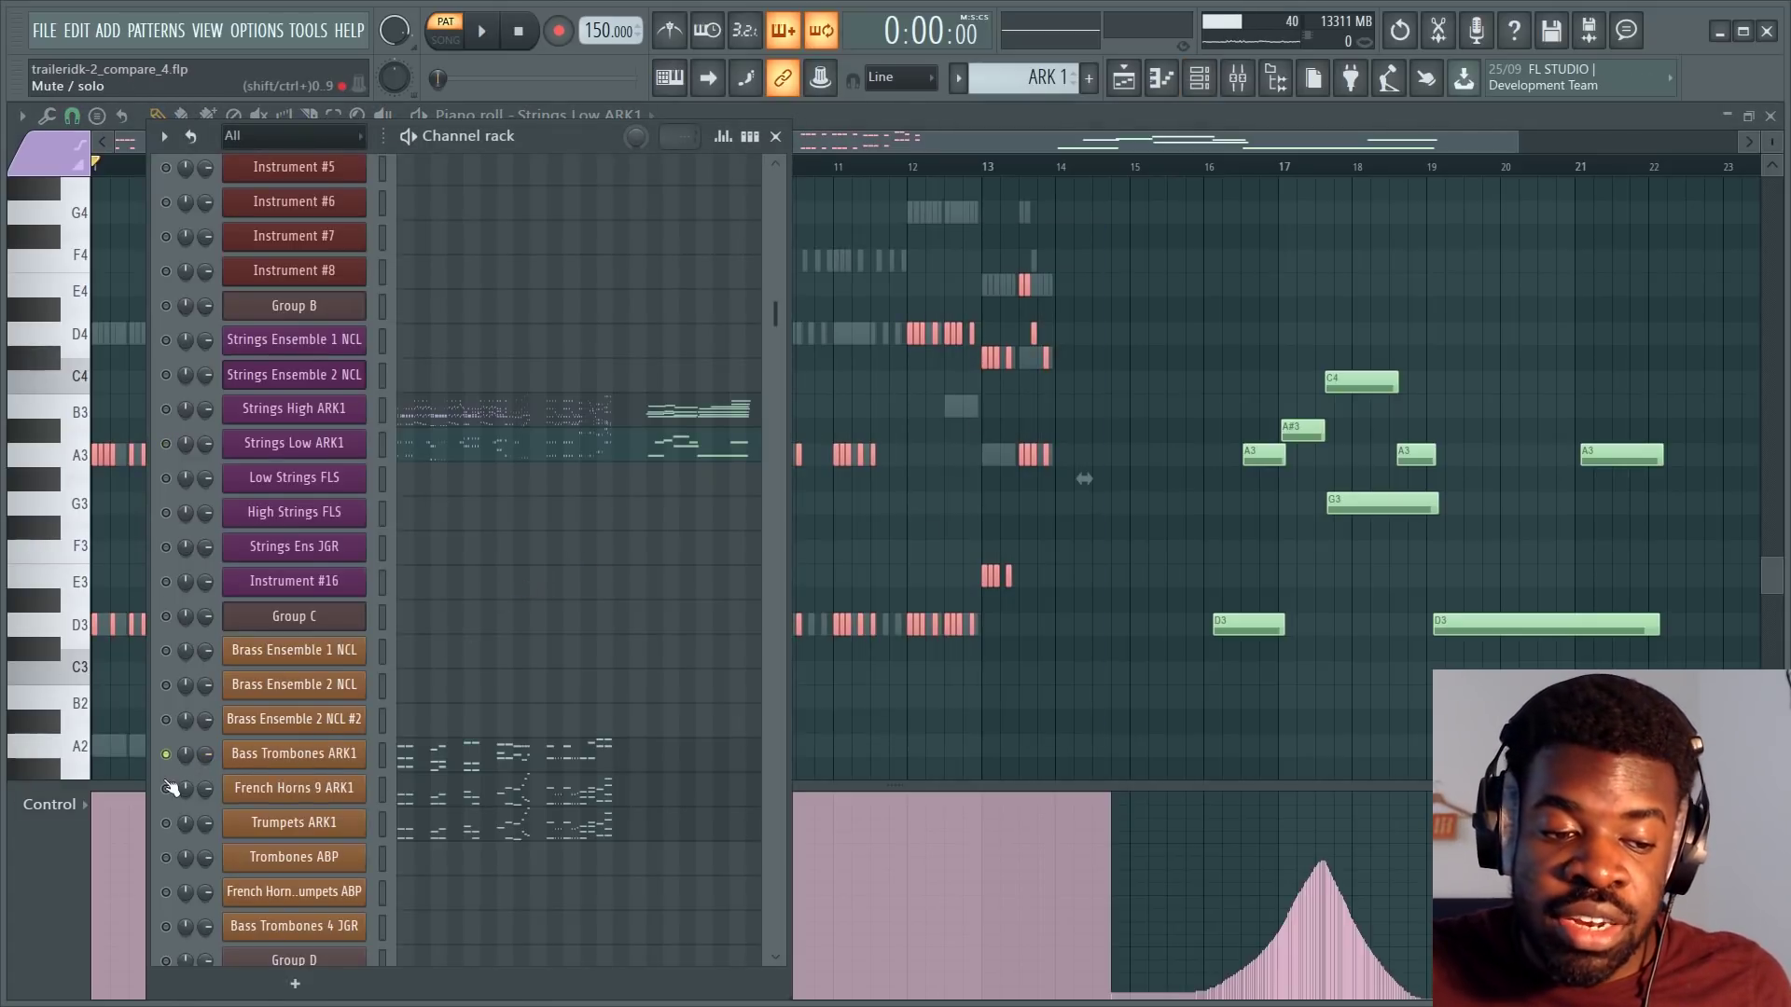
click(471, 761)
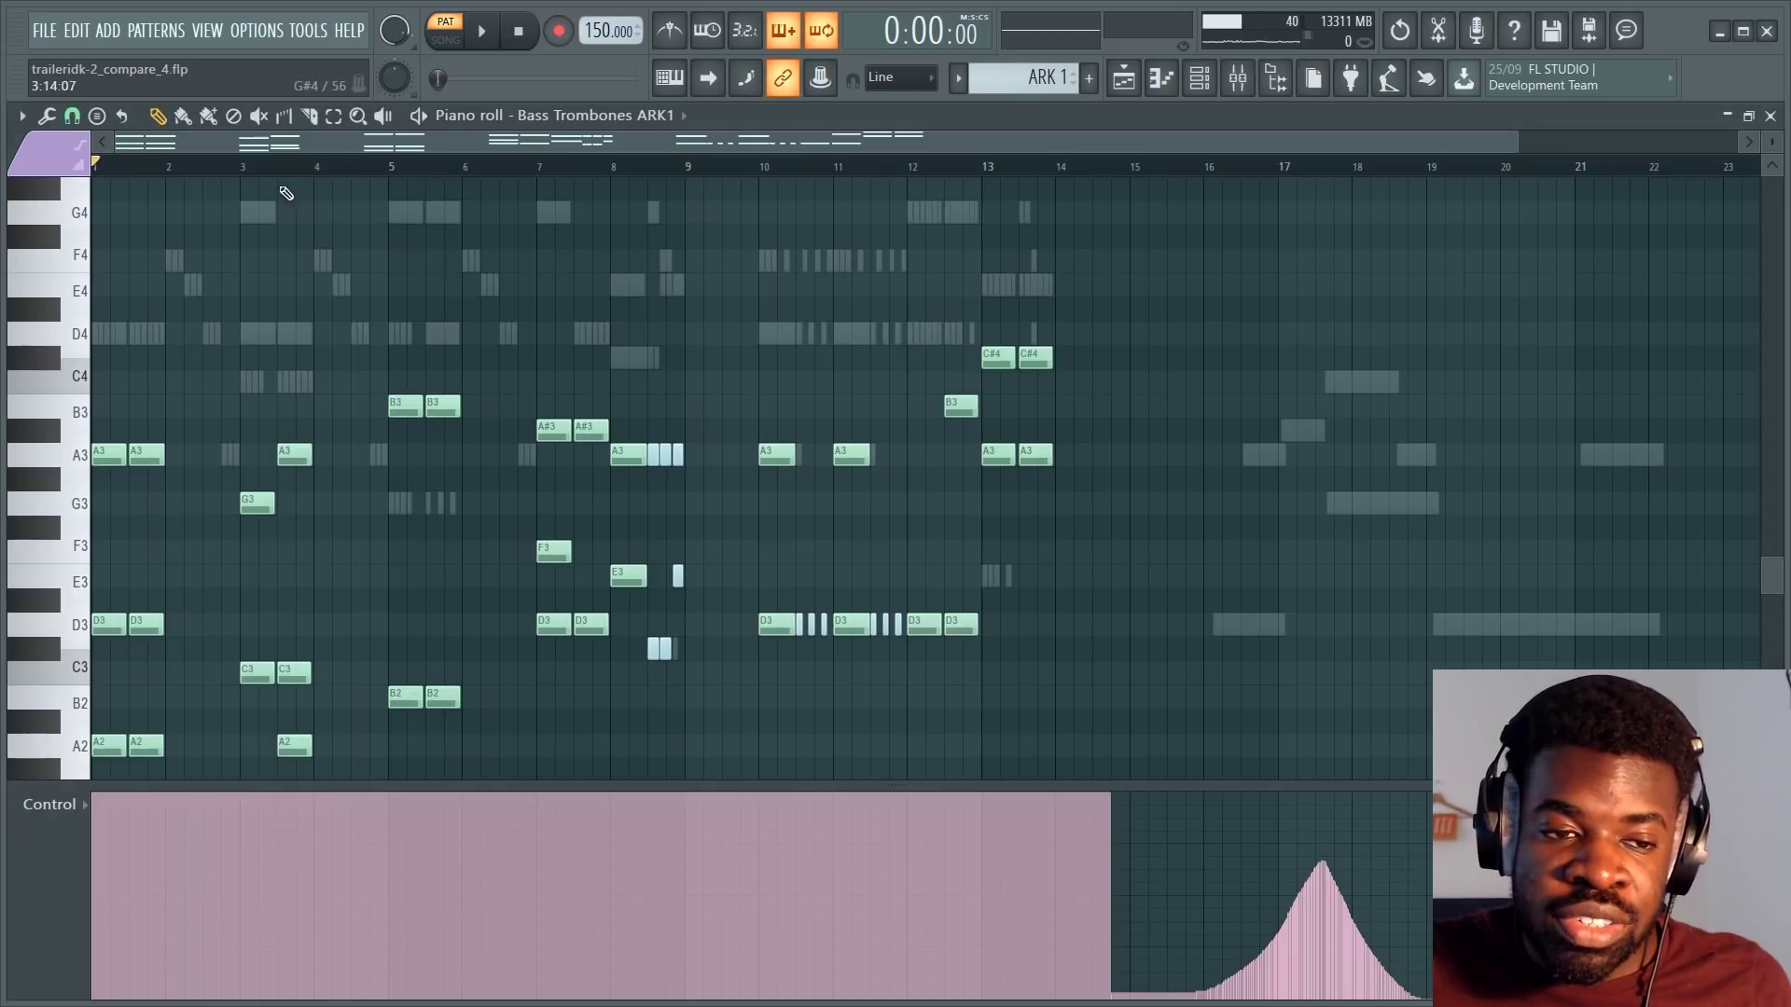
key(space)
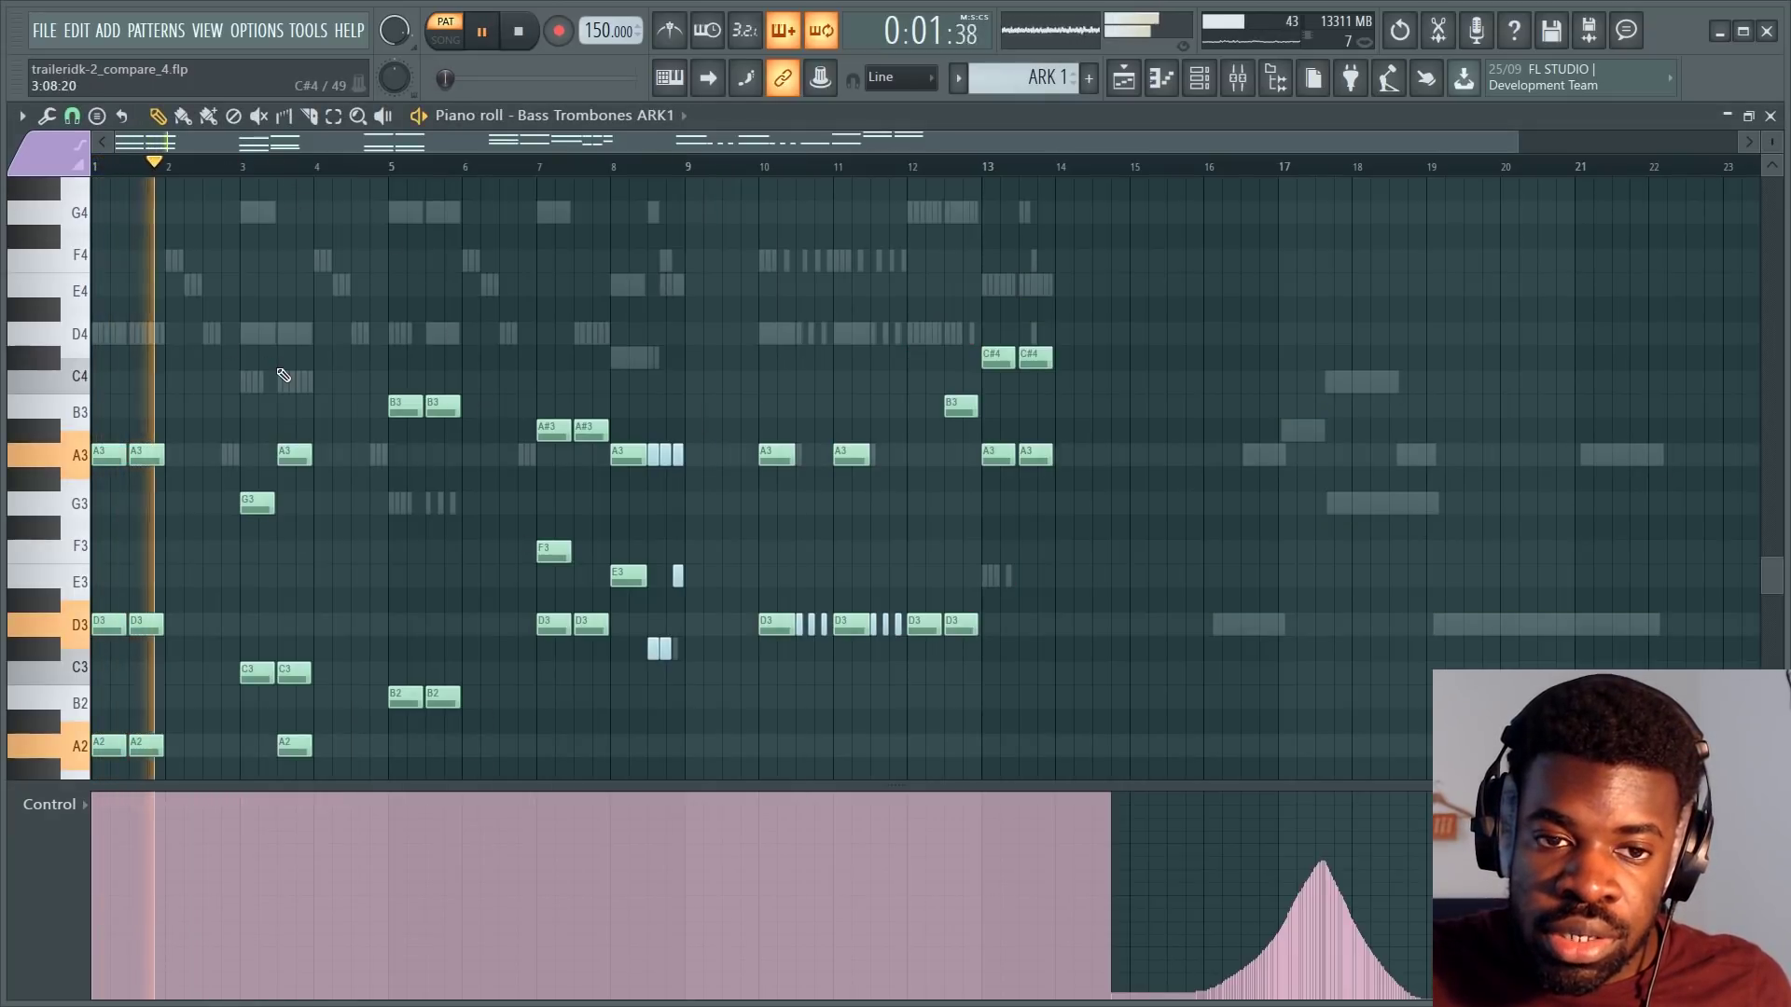
click(615, 167)
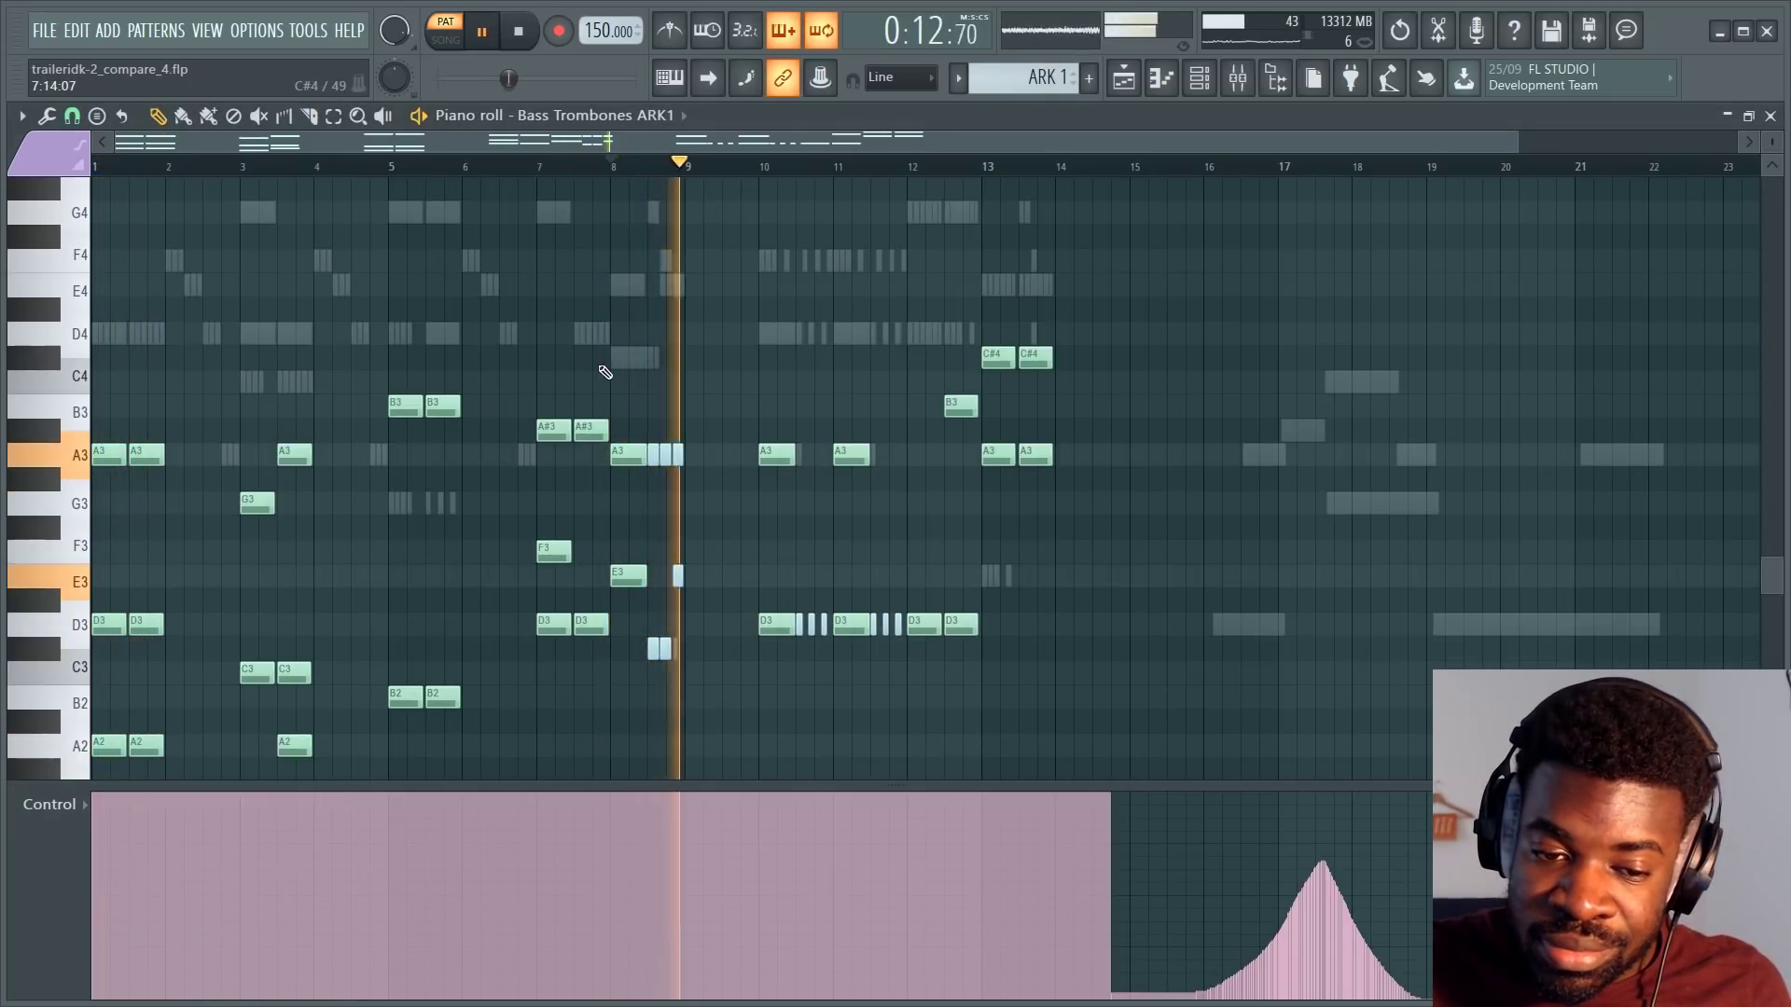
key(space)
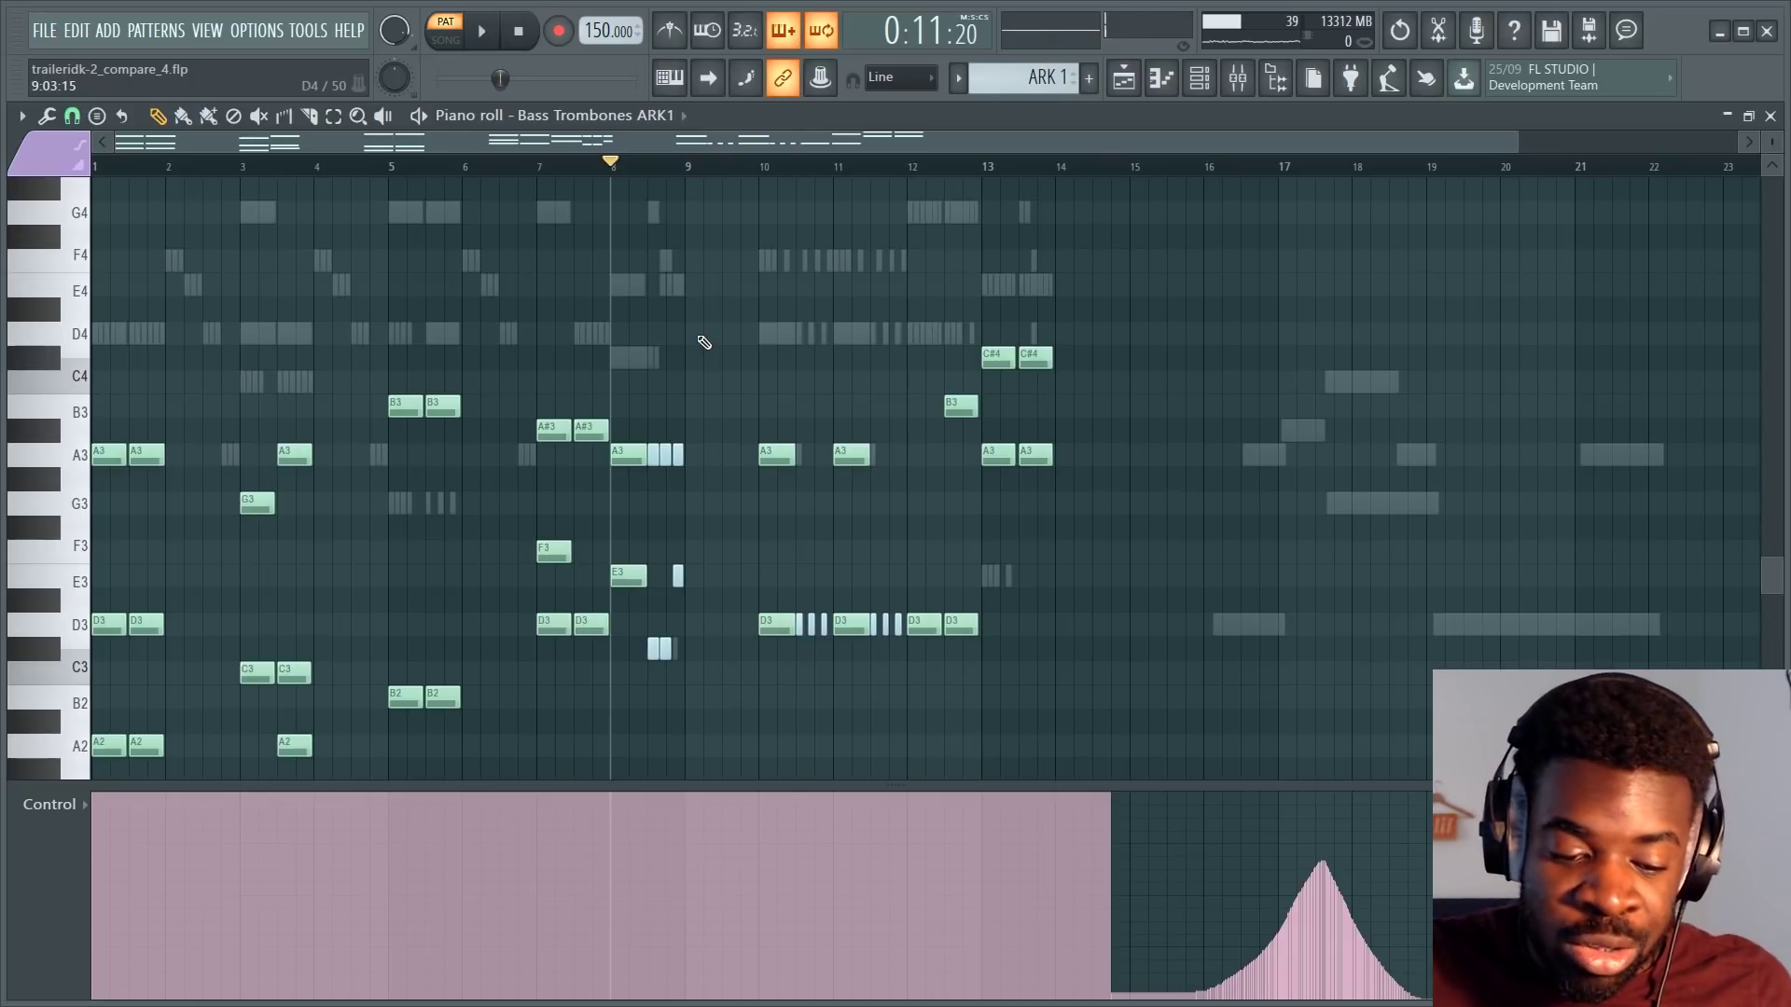
Open the Men Choir ARK1 part, play it from bar 10, and review the bar 10–14 notes.
key(F6)
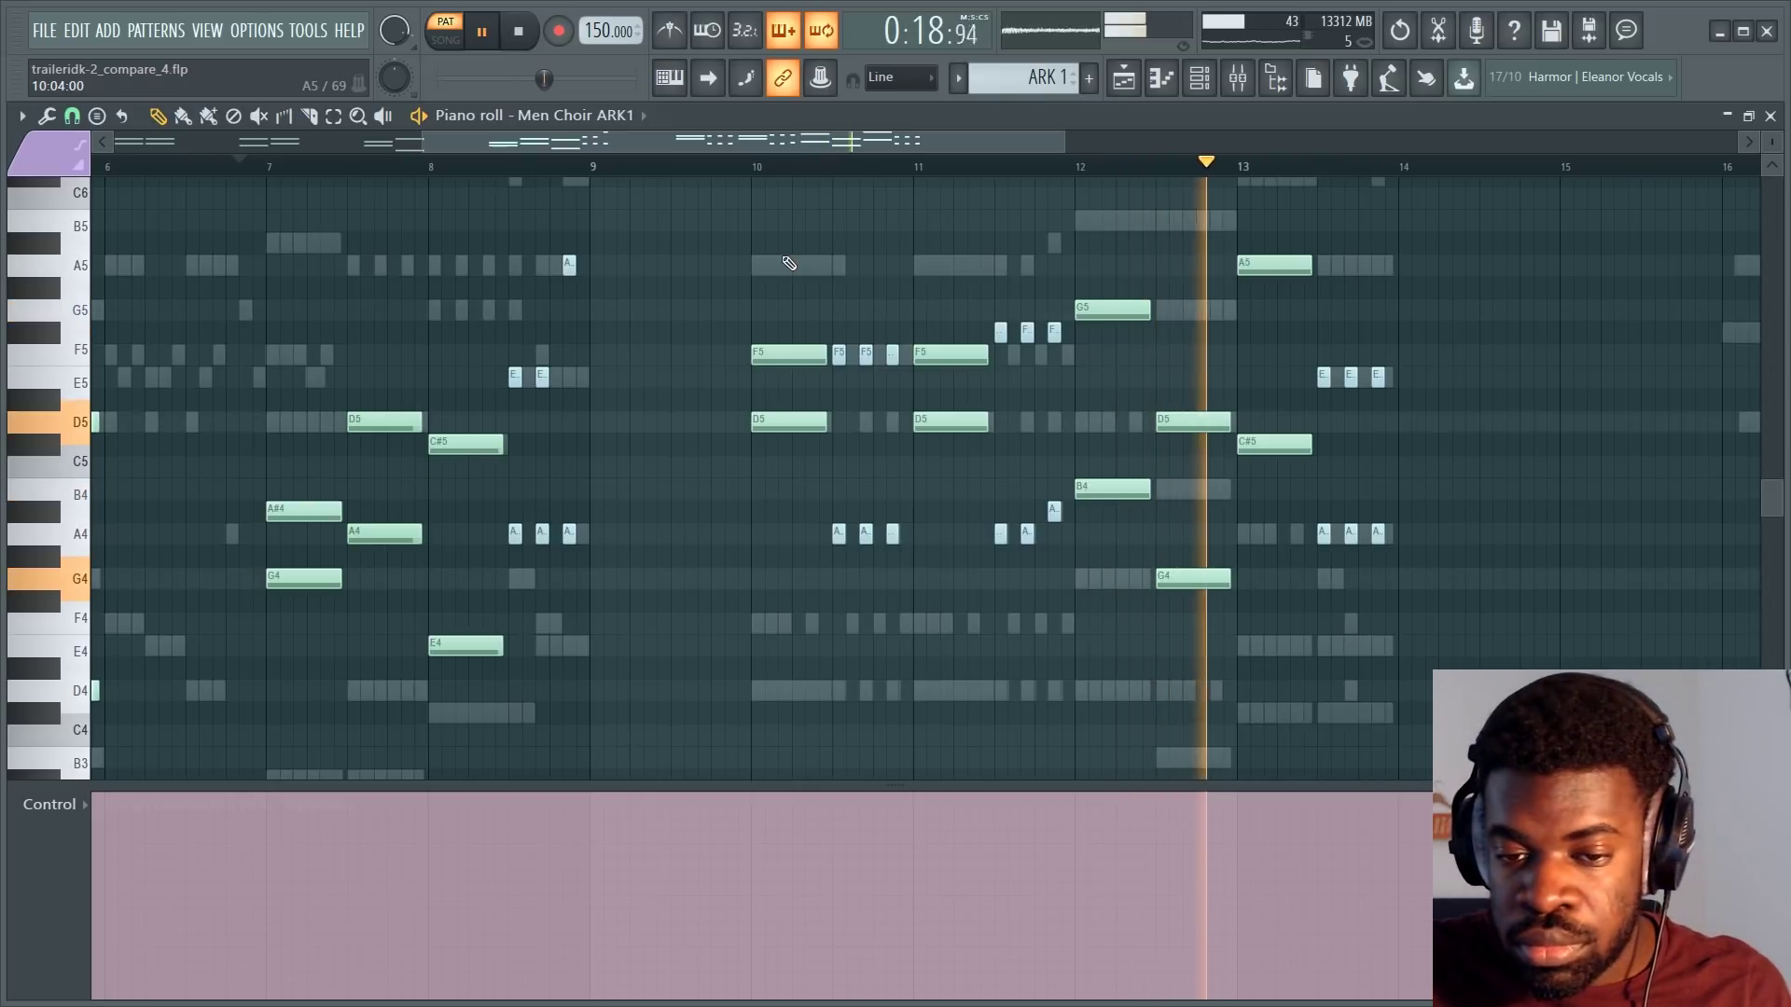
scroll(977, 372, up, 3)
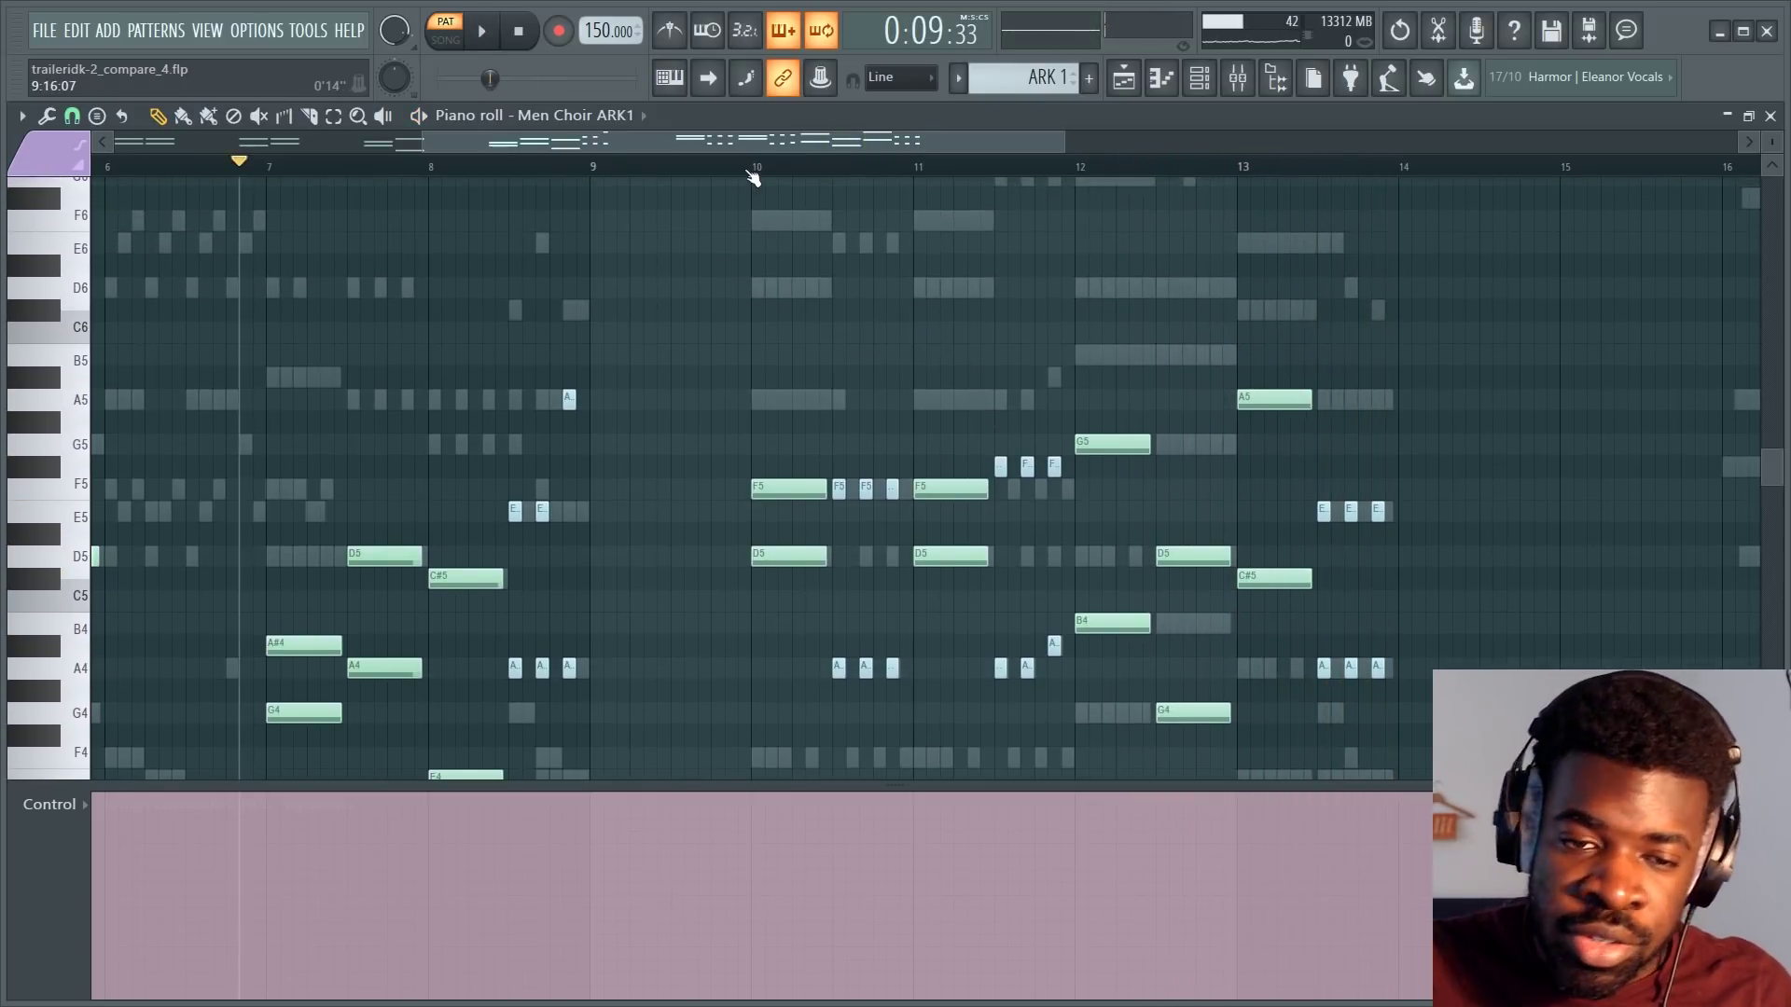
drag(751, 178, 1503, 182)
click(1367, 180)
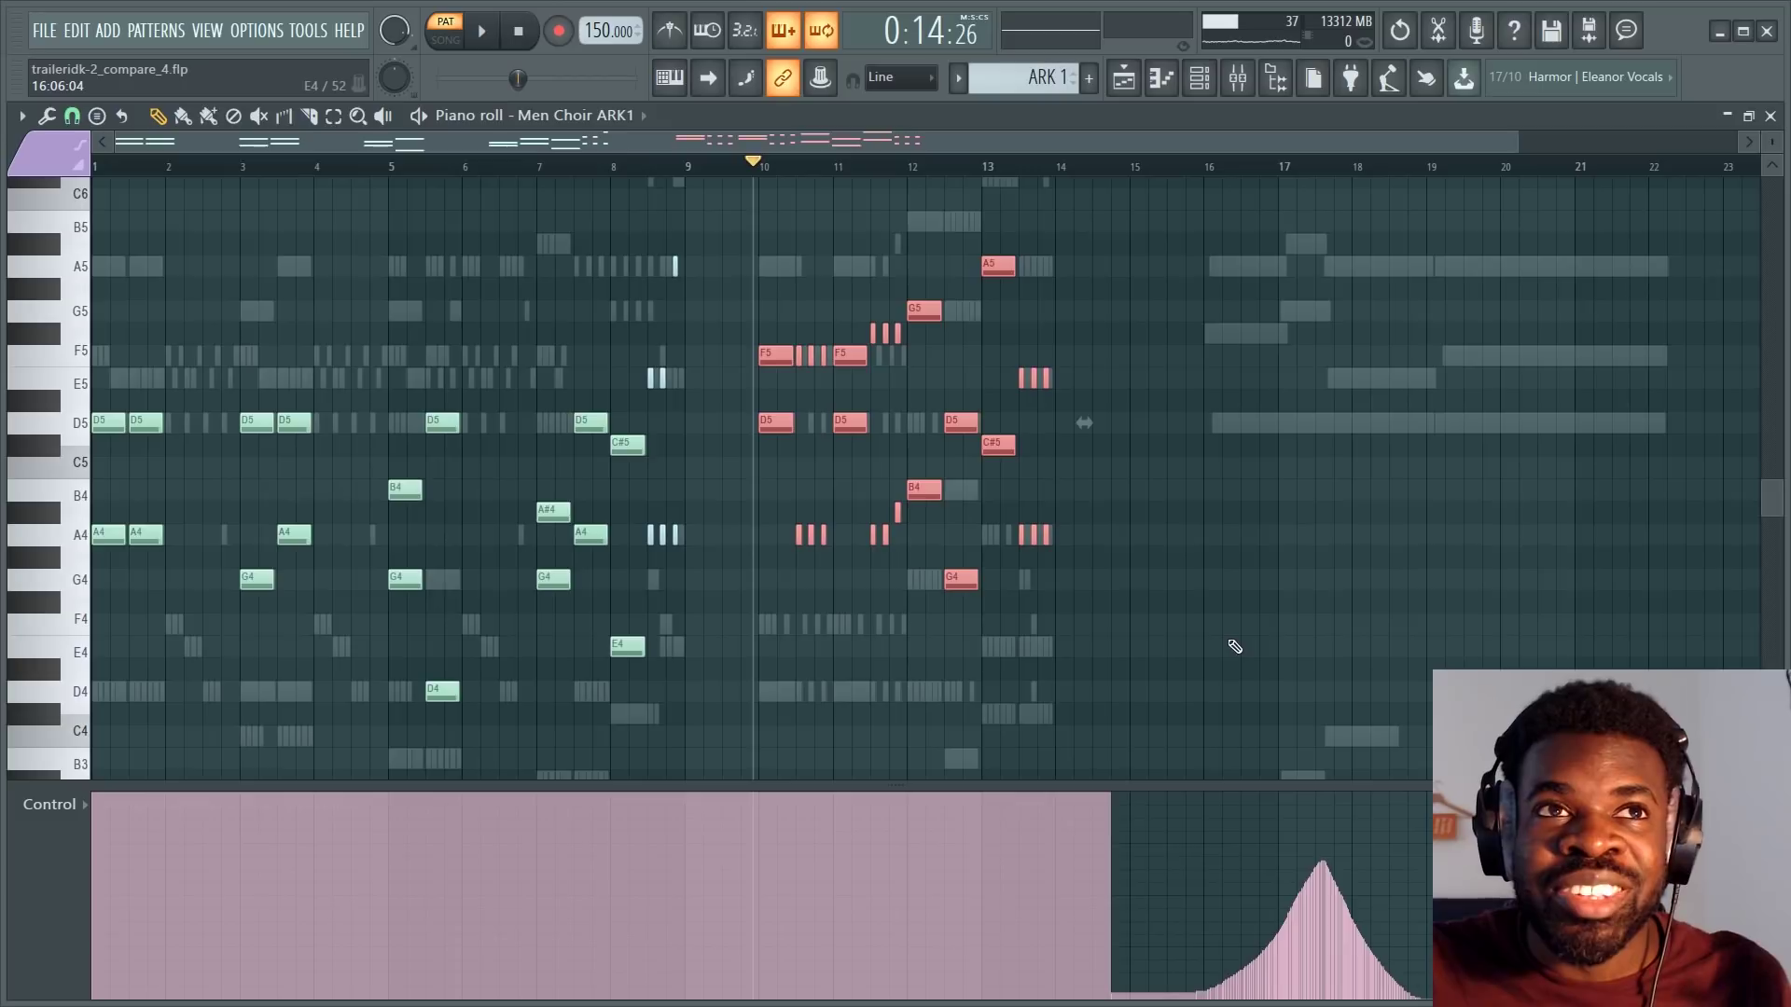
click(1089, 481)
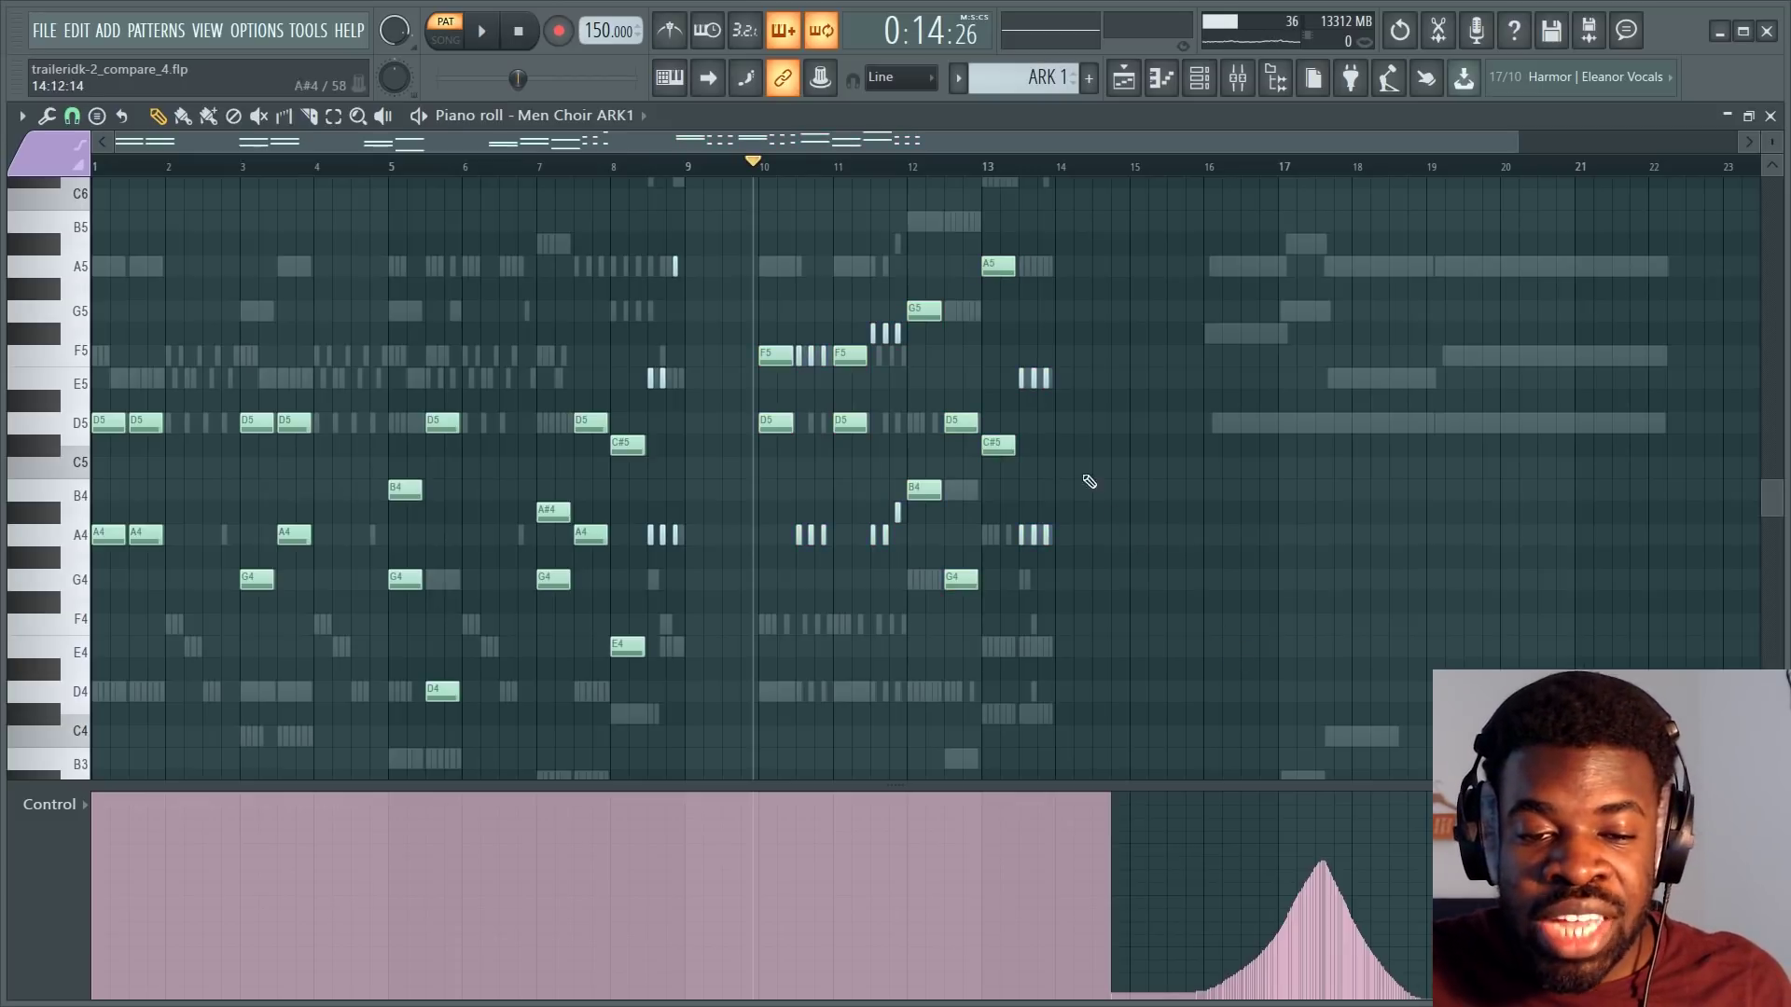
scroll(1061, 182, up, 3)
drag(1177, 189, 408, 713)
click(342, 519)
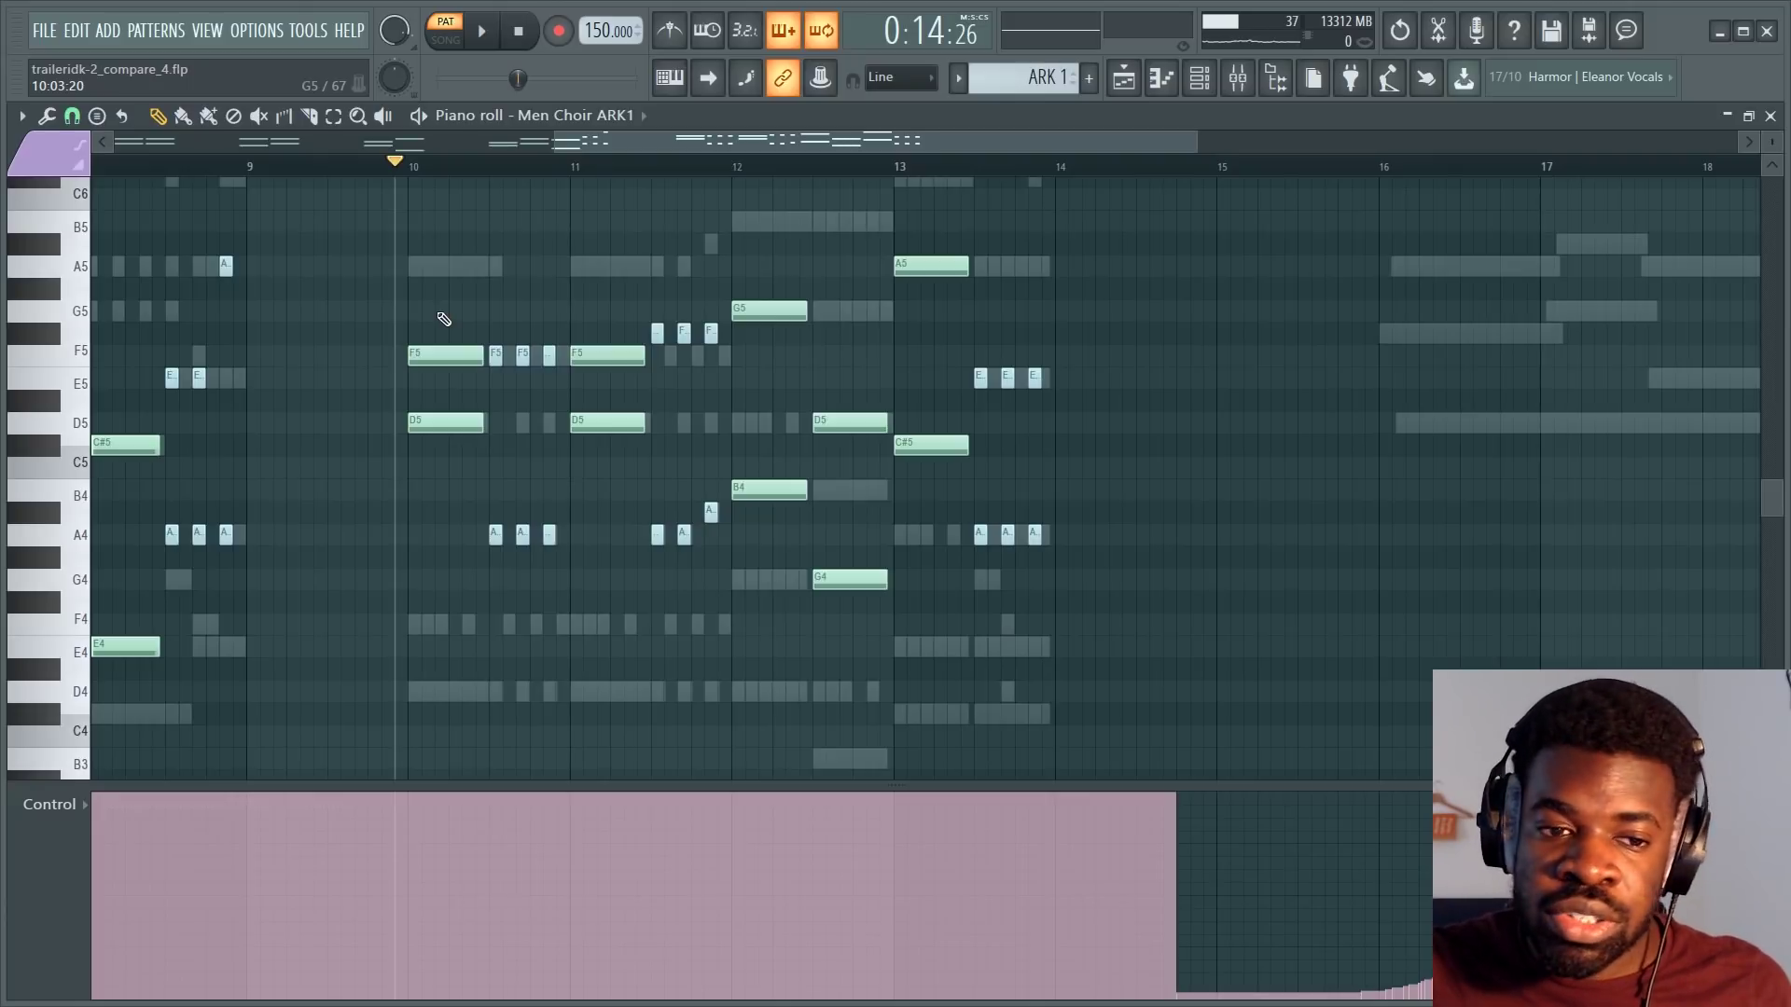
Set the choir notes in bars 10–13 to the Sus articulation, then select the bar 10 and bar 11 F5/D5 notes.
drag(356, 243, 1235, 702)
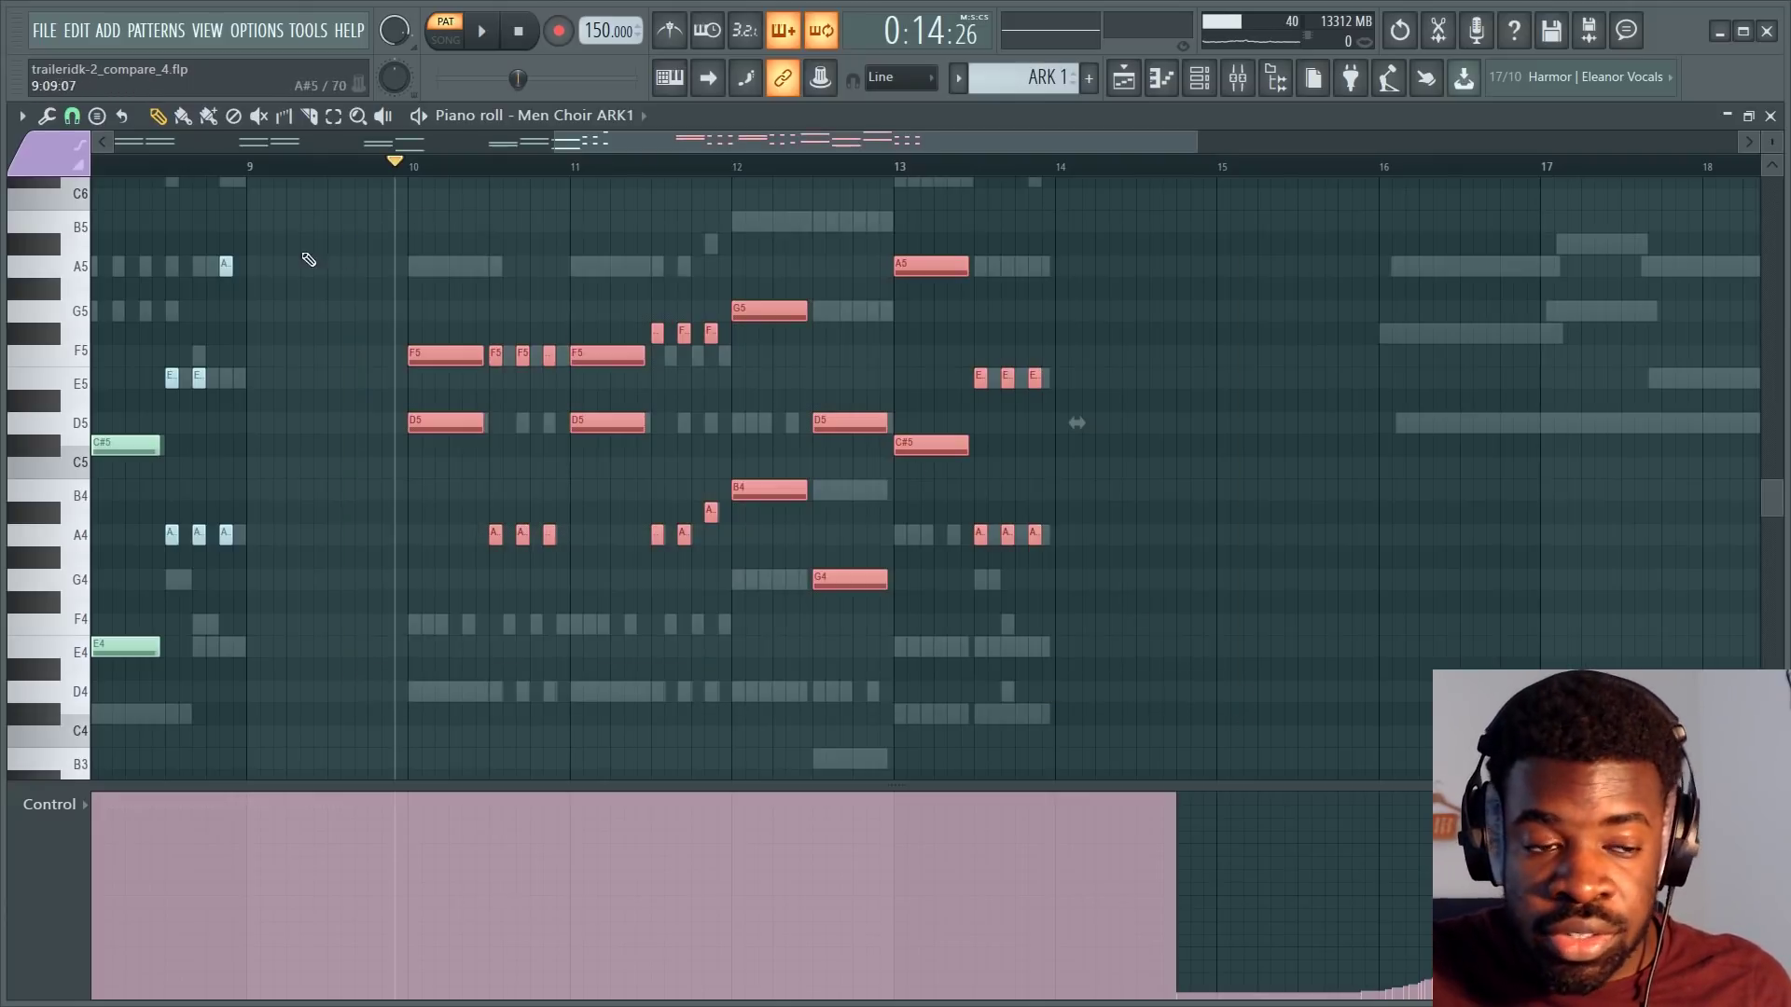
click(47, 153)
click(41, 217)
drag(403, 235, 471, 550)
drag(570, 257, 649, 434)
Undo the clip accidentally added to the playlist and open the Strings Ensemble 1 NCL notes with the channel list.
key(F5)
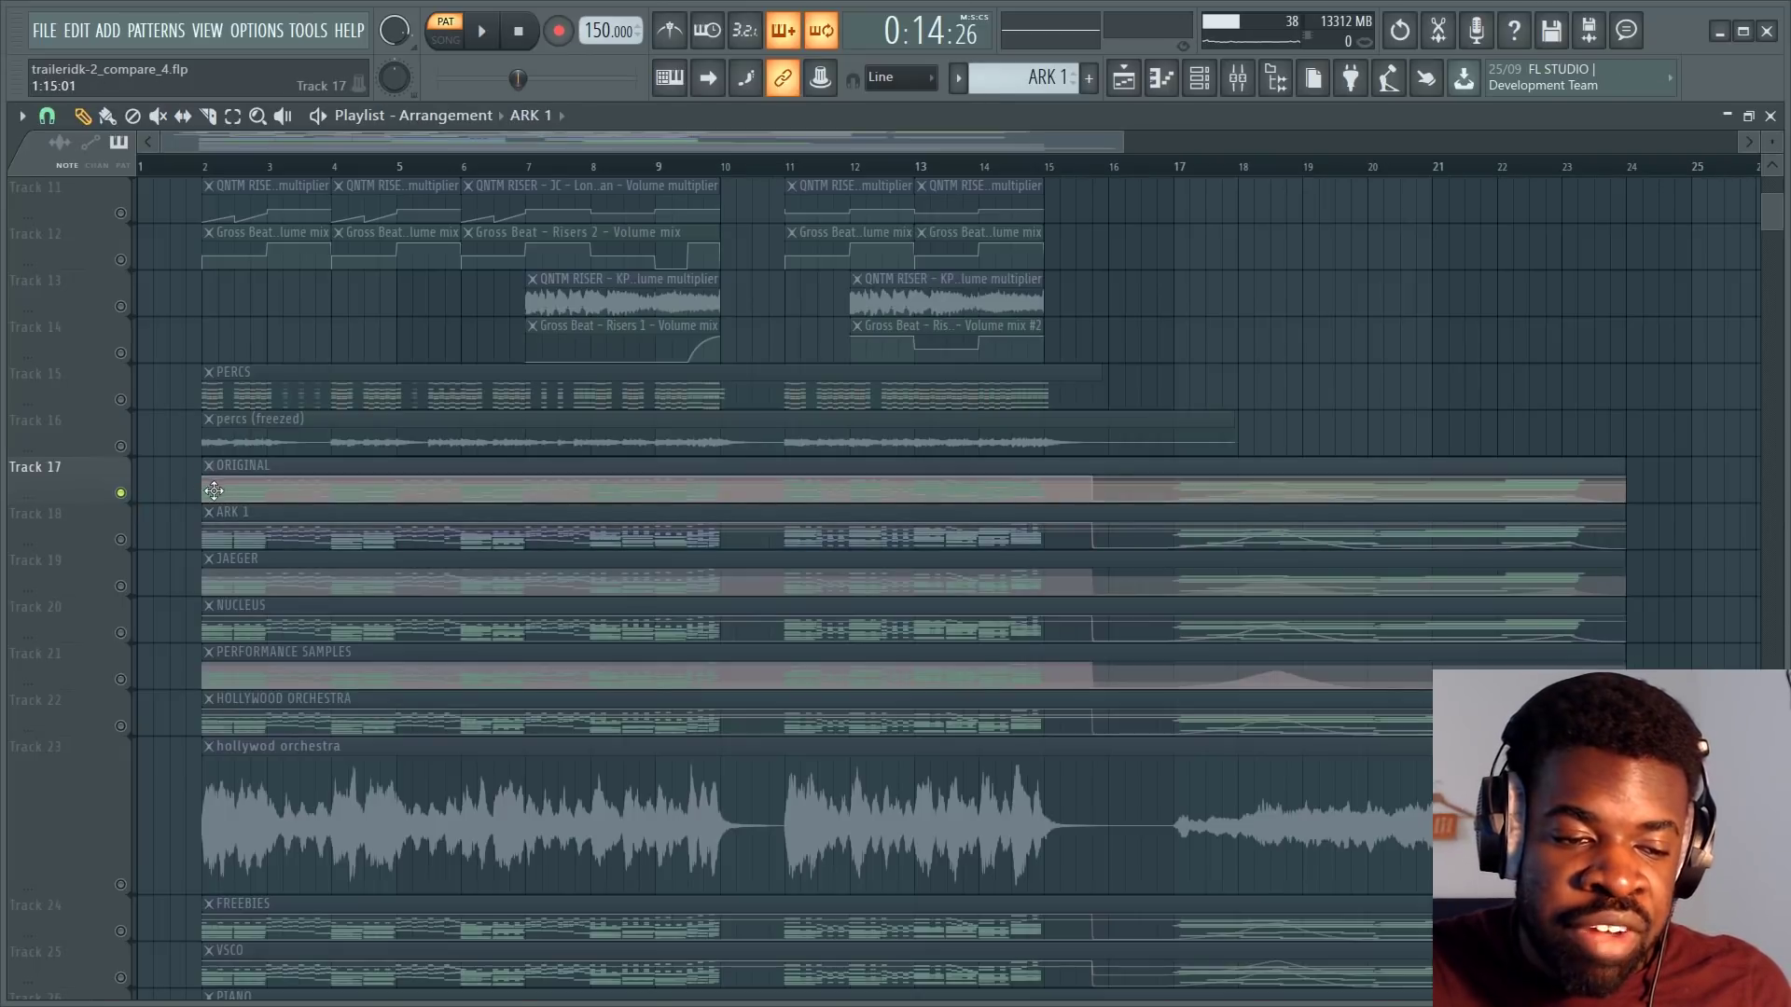
key(ctrl+z)
key(F7)
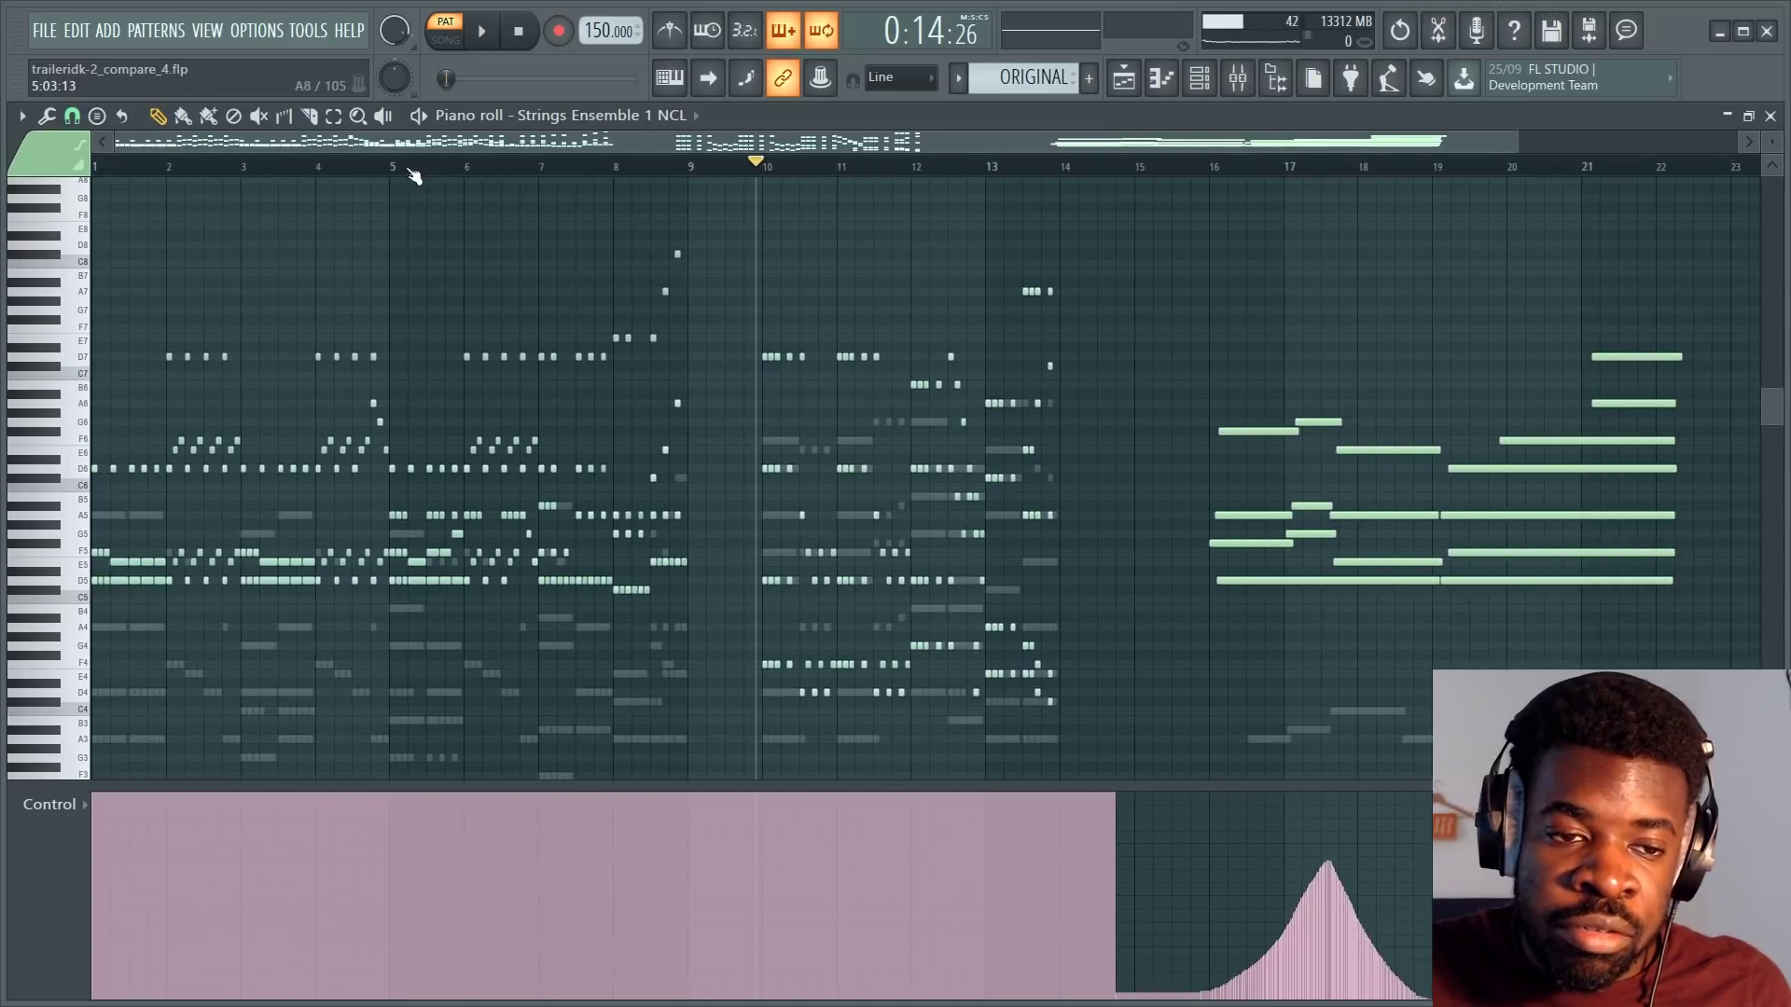
key(F6)
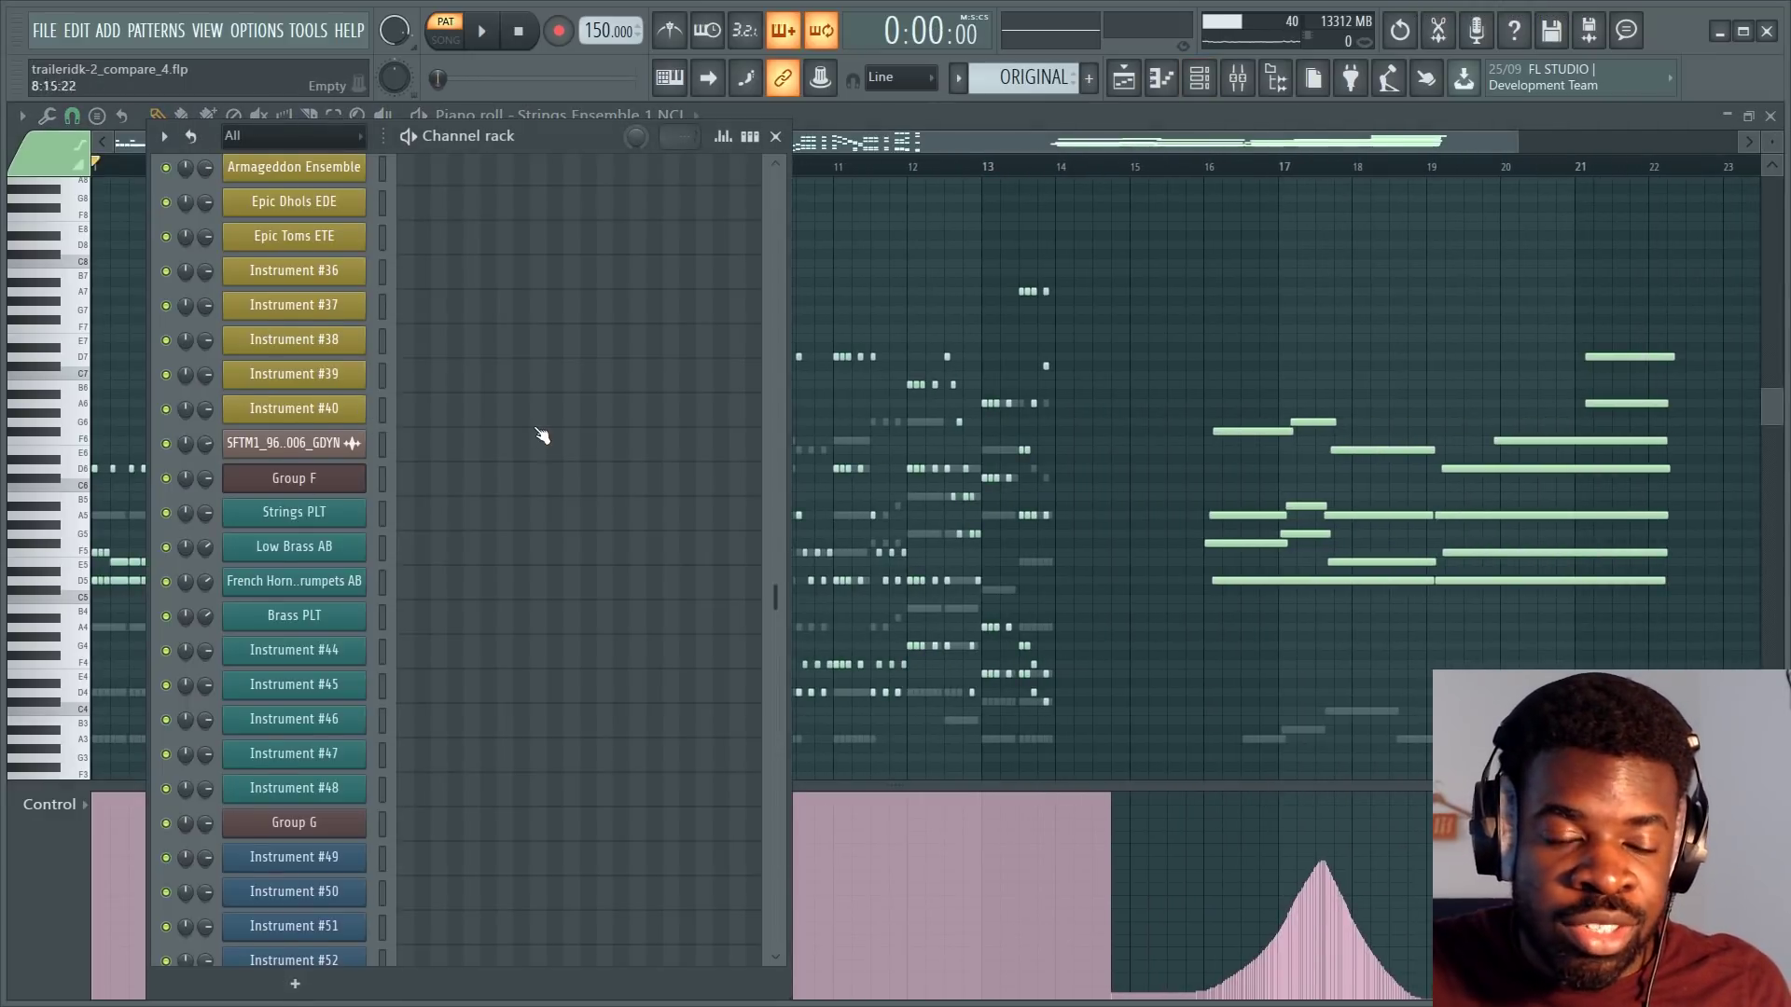
scroll(540, 431, up, 10)
scroll(469, 265, up, 5)
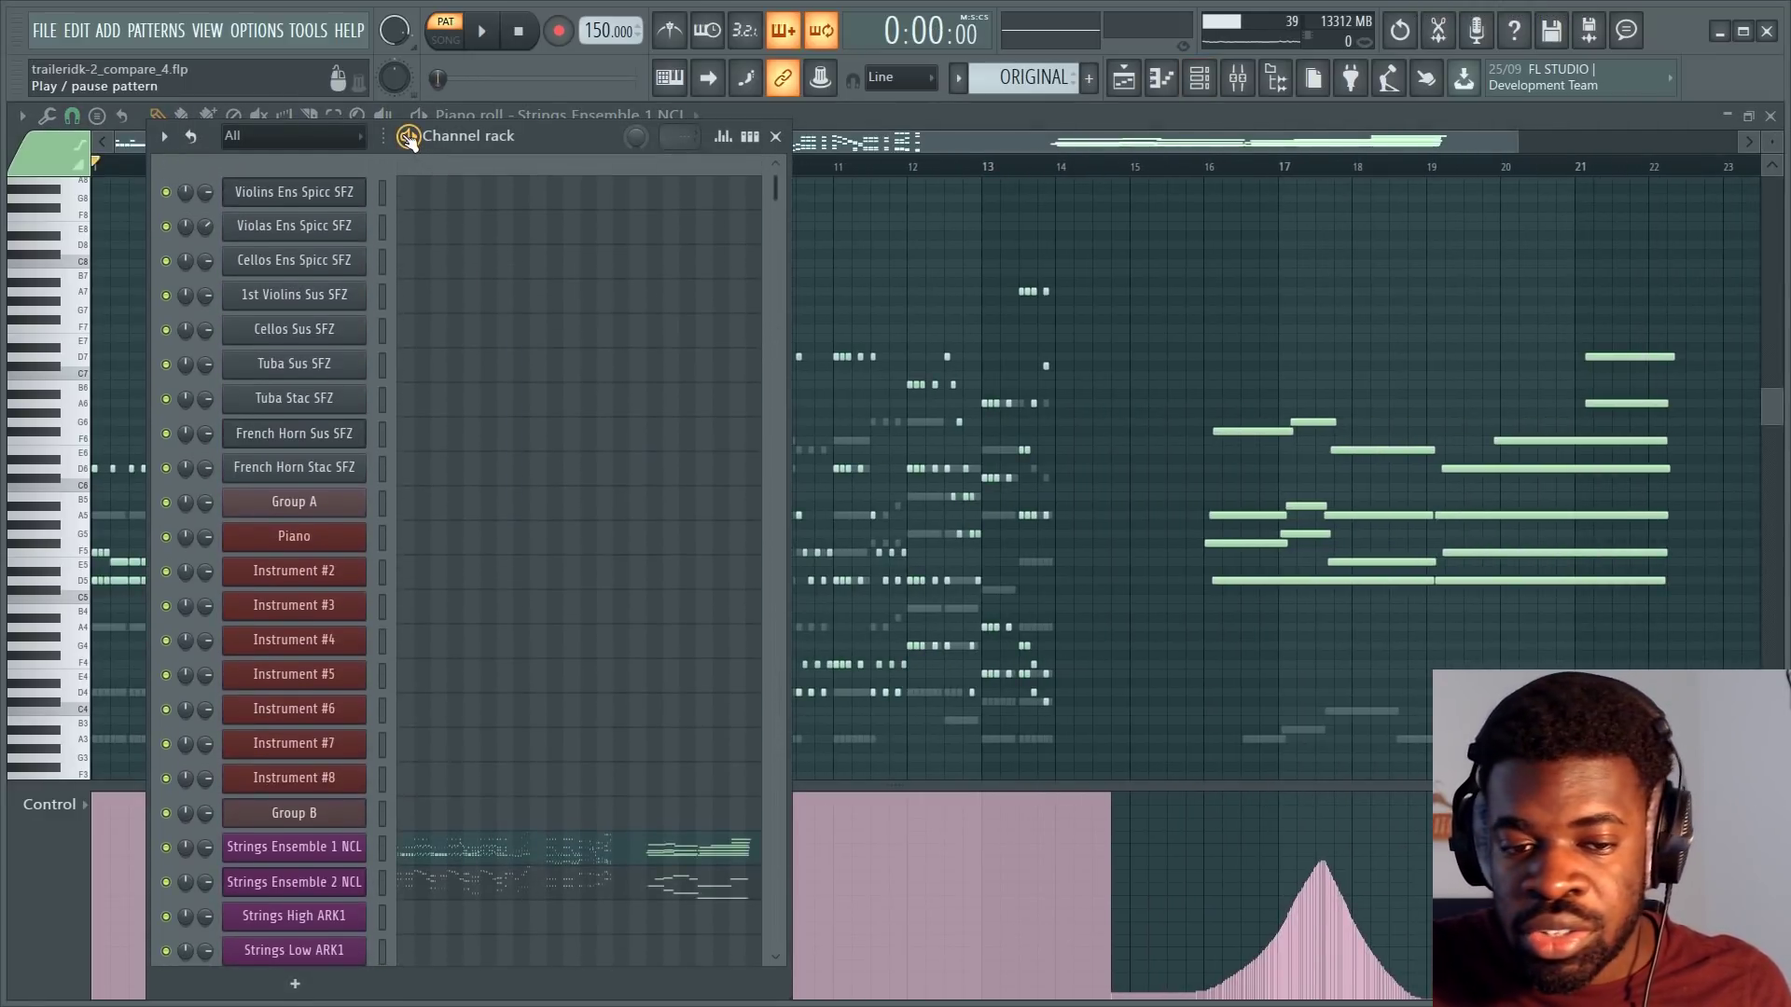
Play the Strings Ensemble 1 NCL part, scrolling through its notes as it passes bar 20.
key(space)
key(F6)
scroll(207, 622, down, 2)
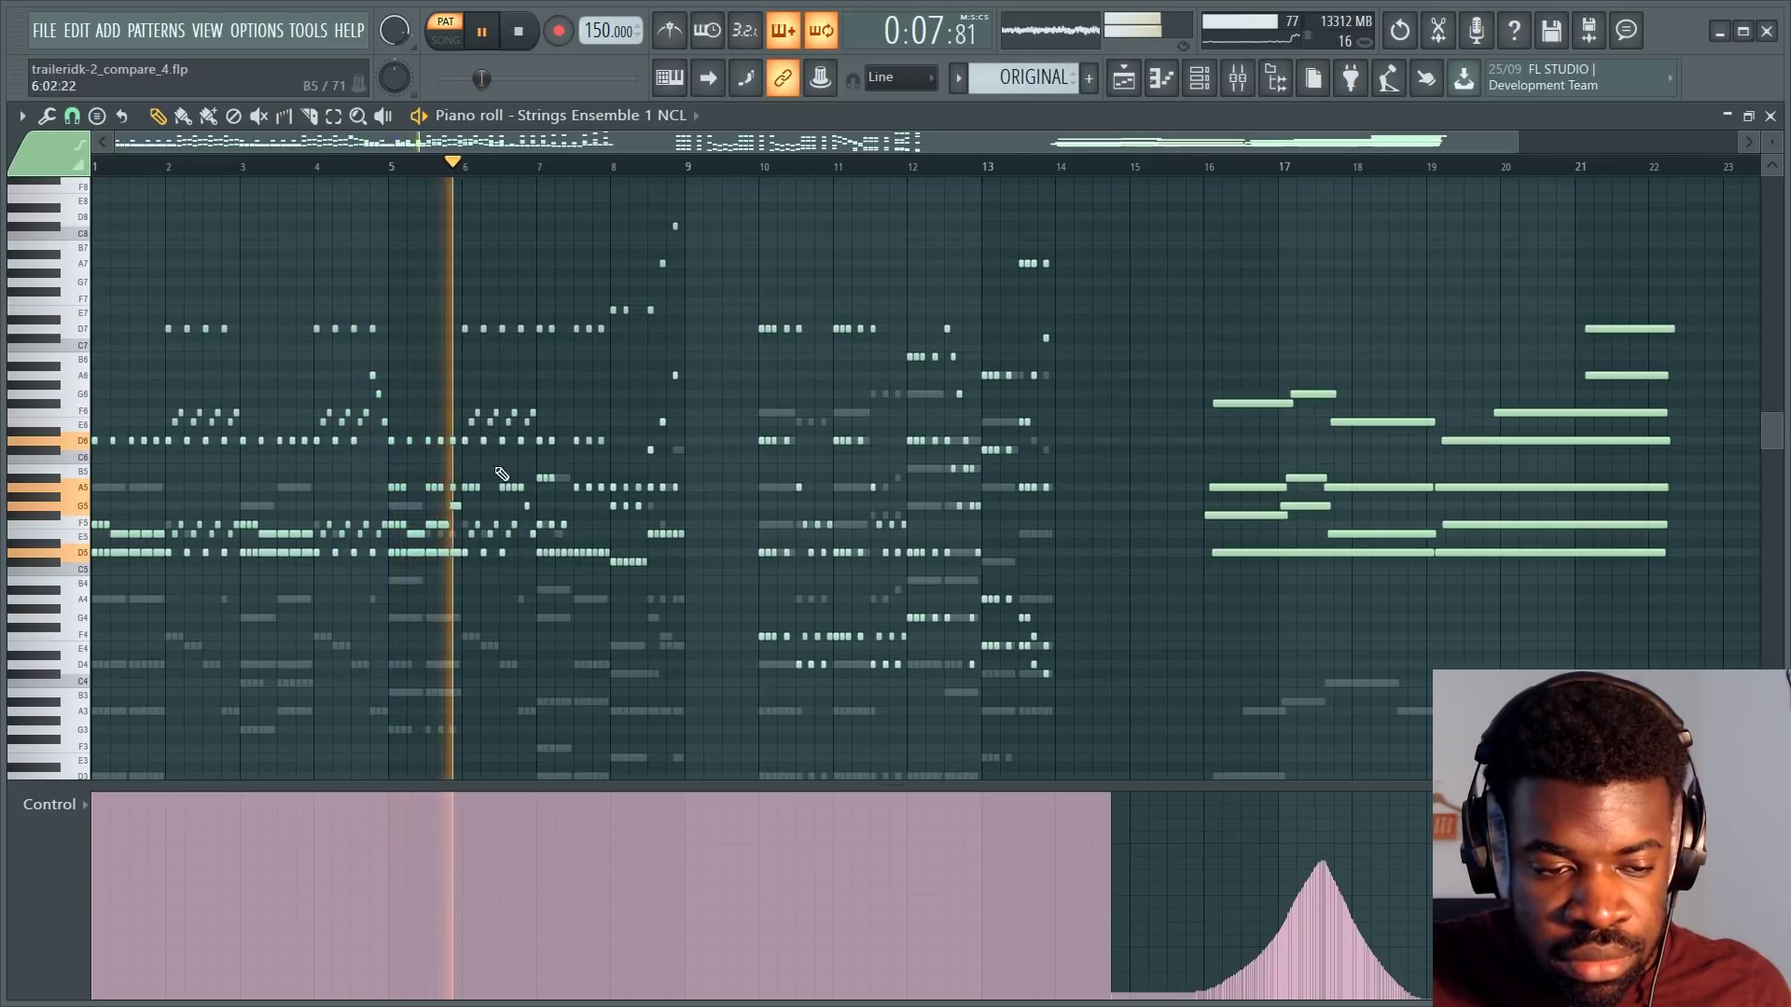
scroll(653, 494, down, 2)
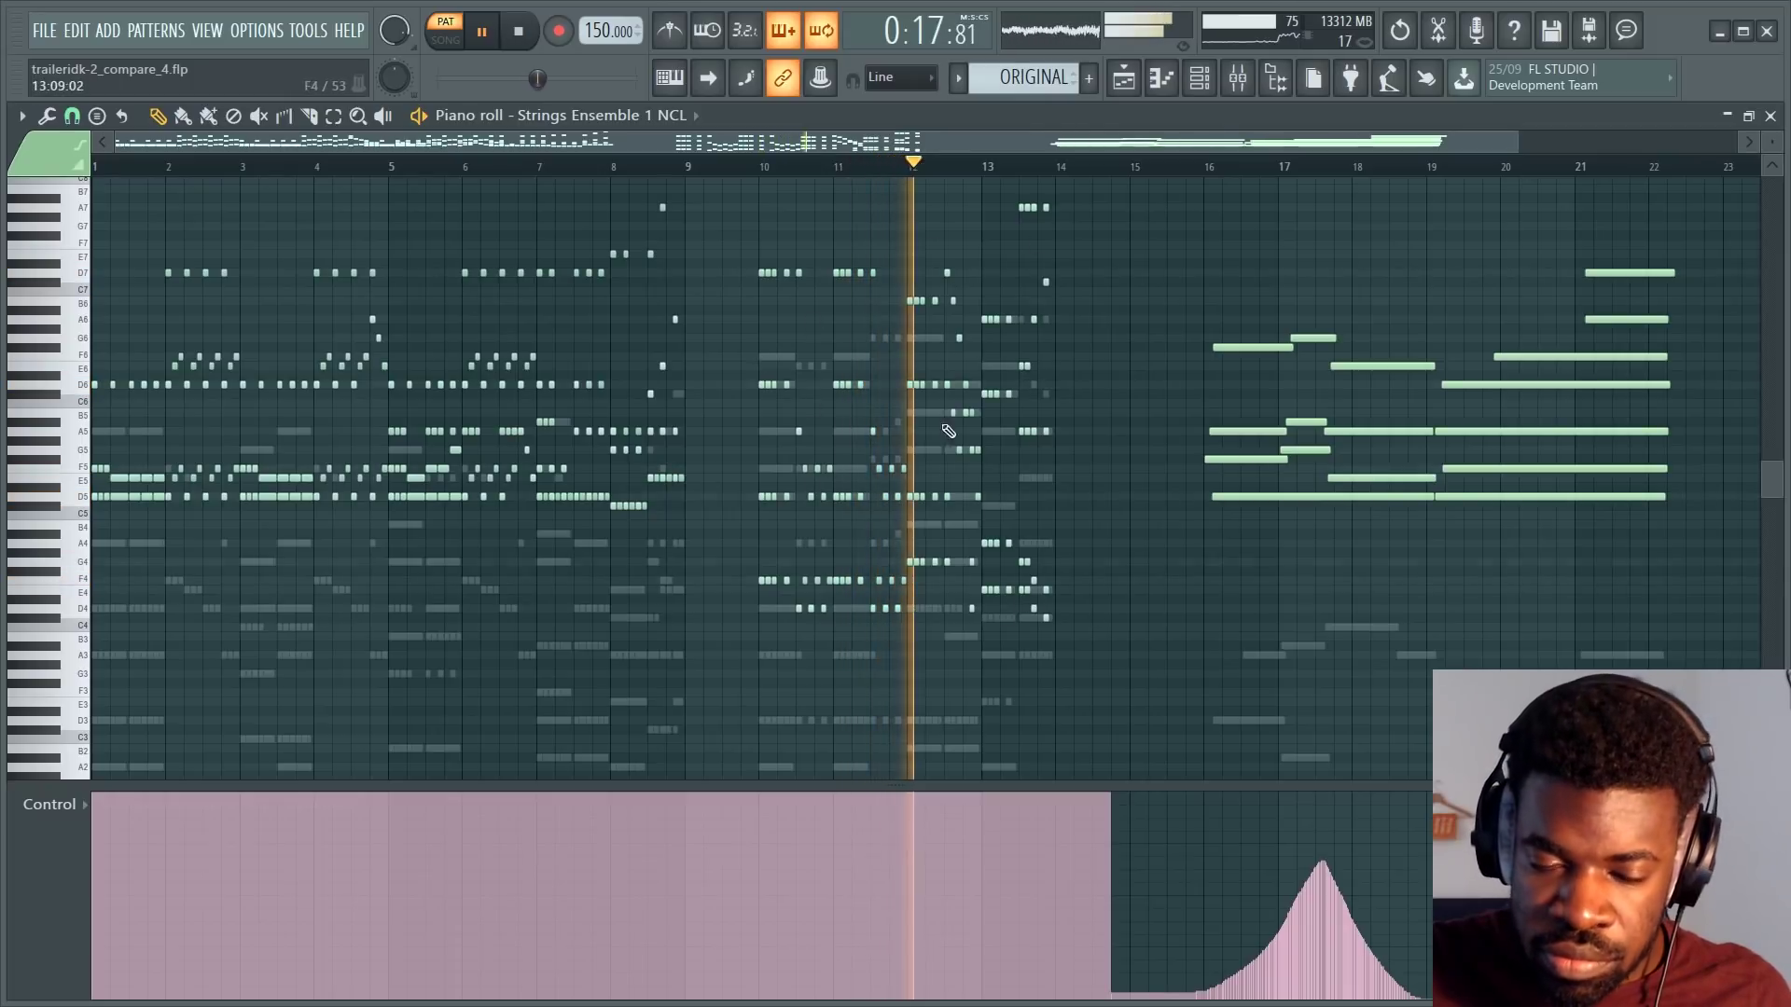
scroll(1164, 175, up, 2)
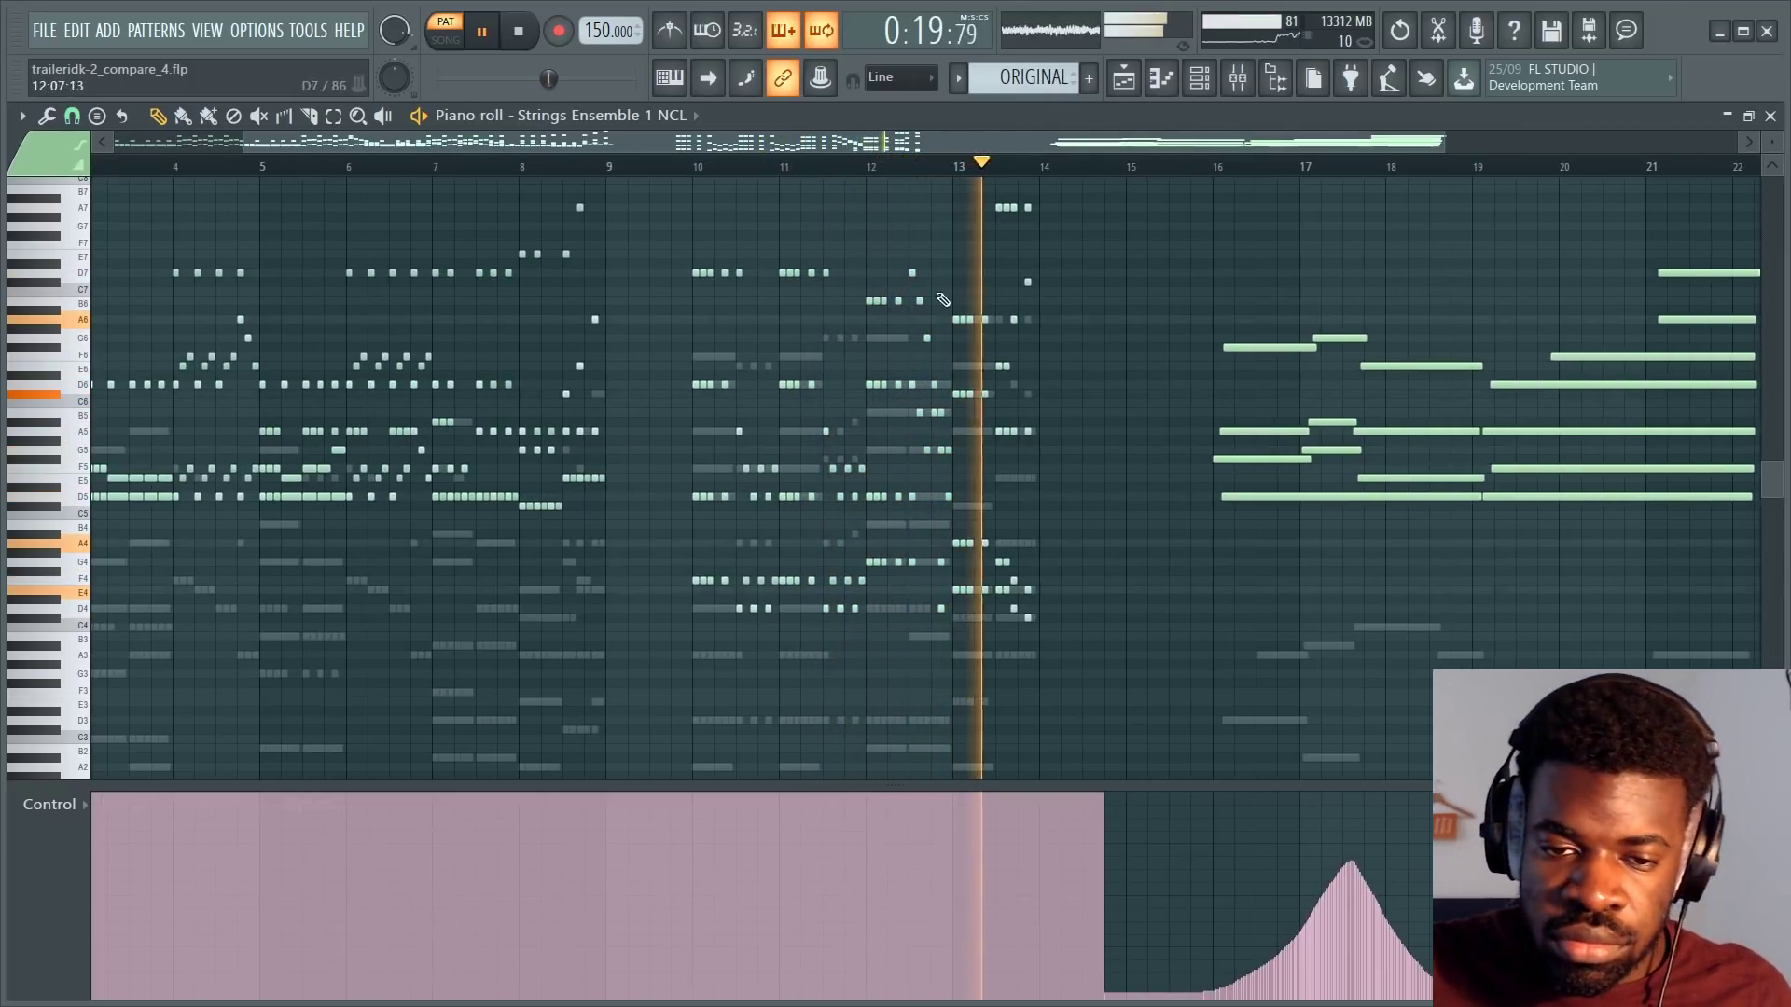
scroll(1140, 161, right, 2)
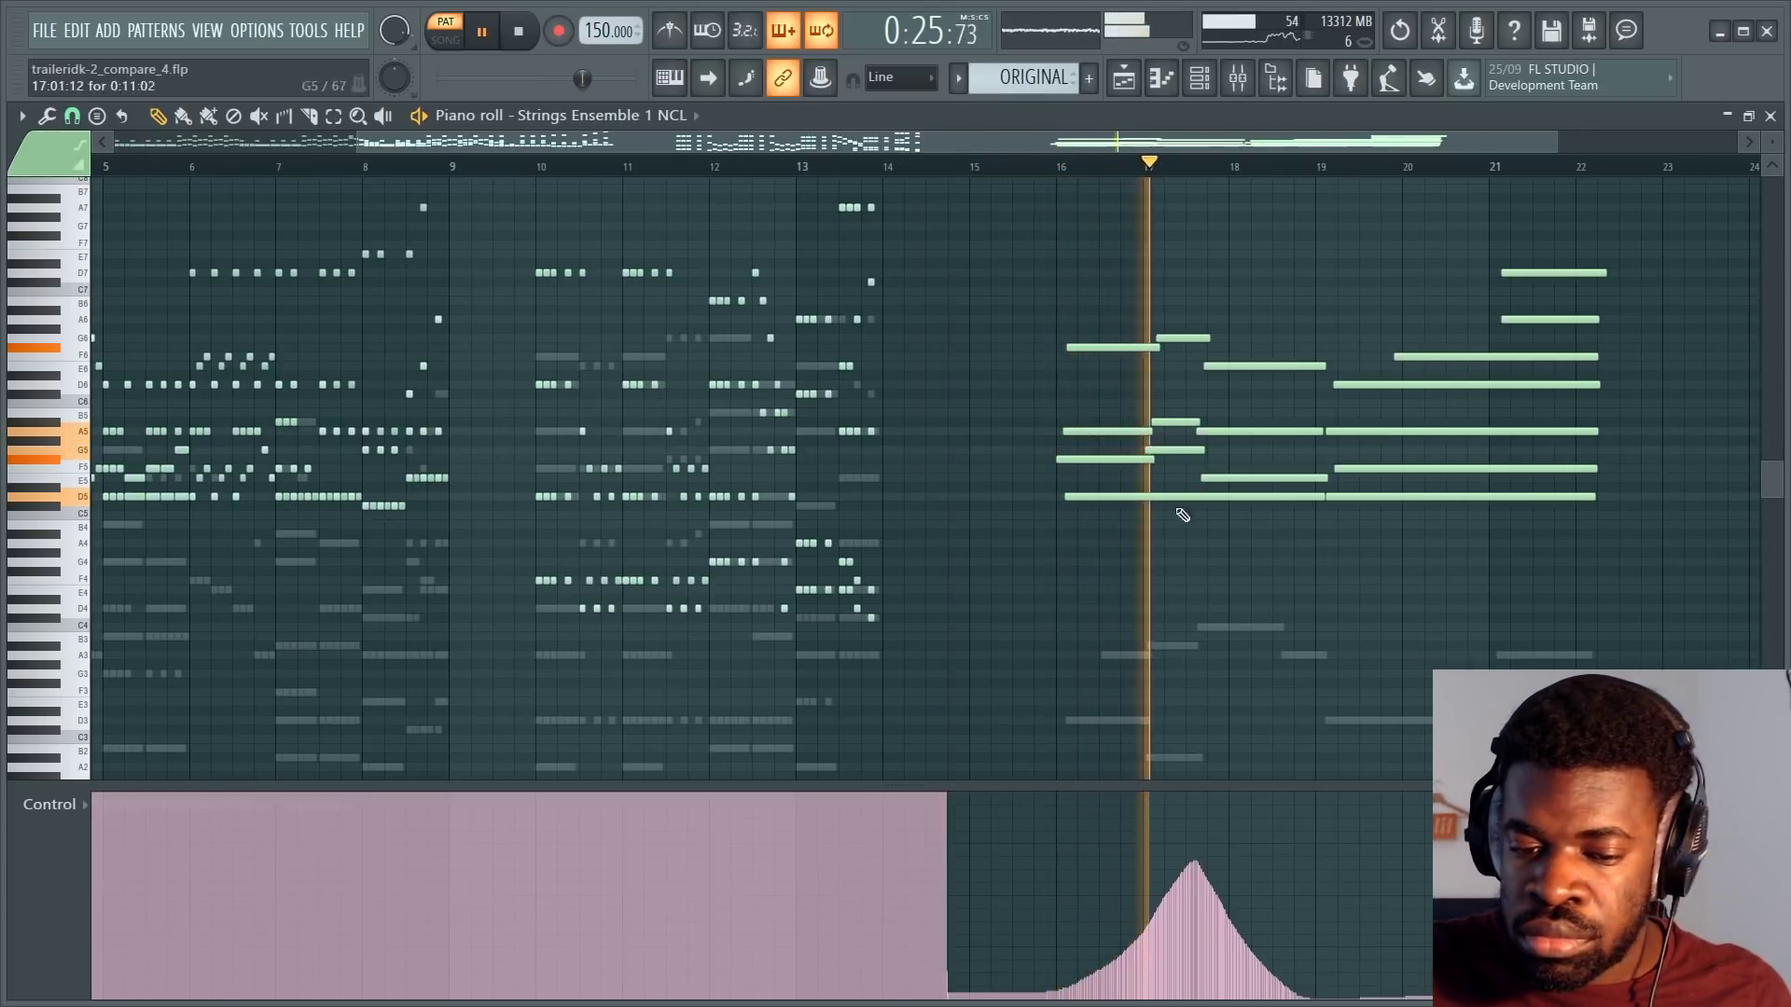
scroll(1391, 643, down, 1)
scroll(1391, 644, down, 3)
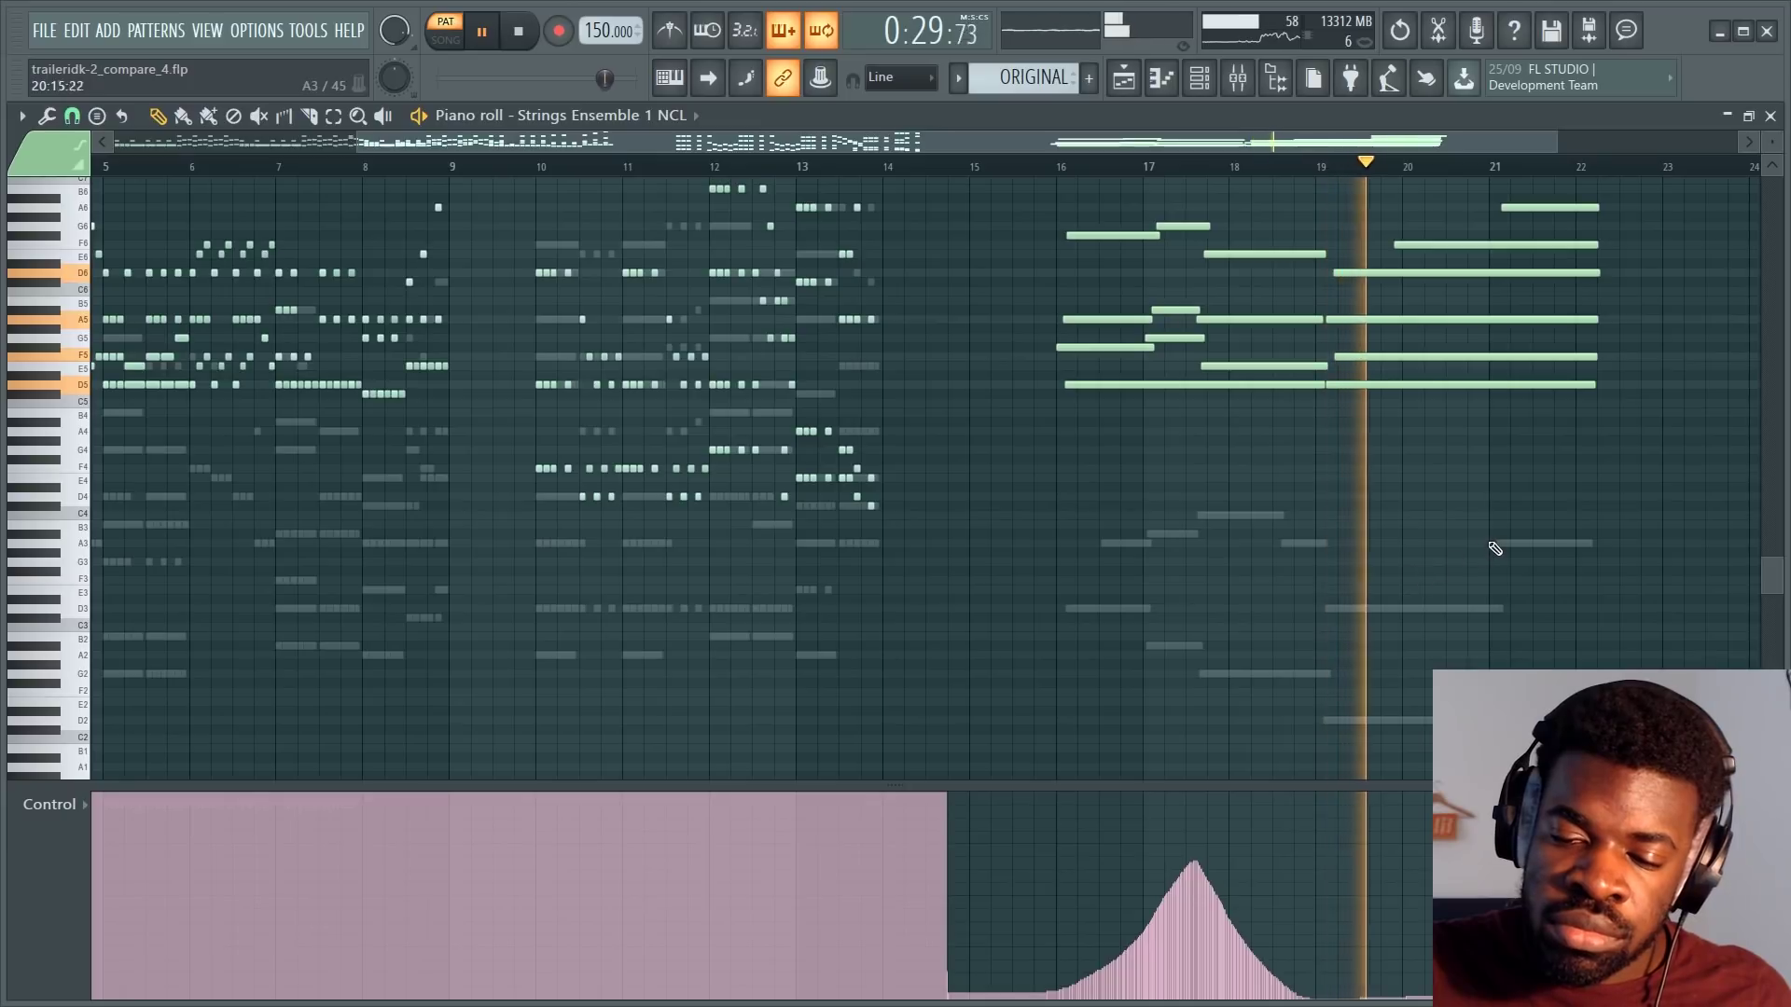
scroll(1492, 550, up, 2)
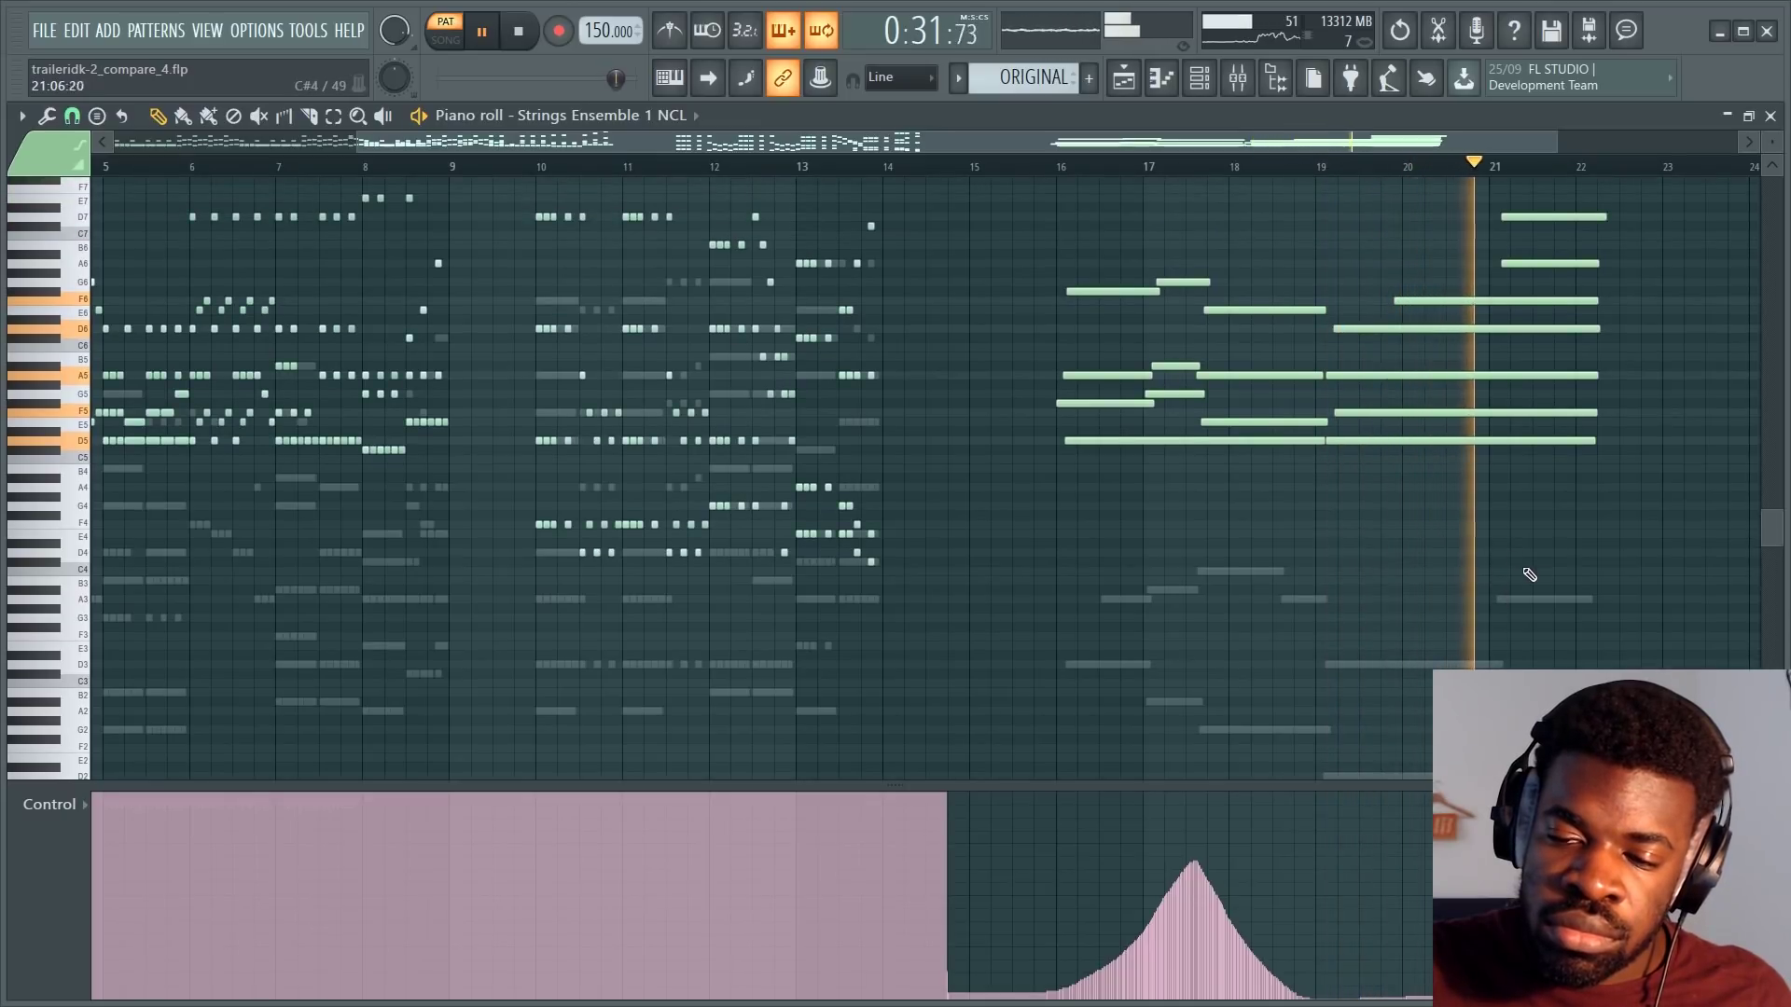
Stop the arrangement, briefly open the NUCLEUS pattern's notes, then open the ARK 1 pattern's notes.
key(F5)
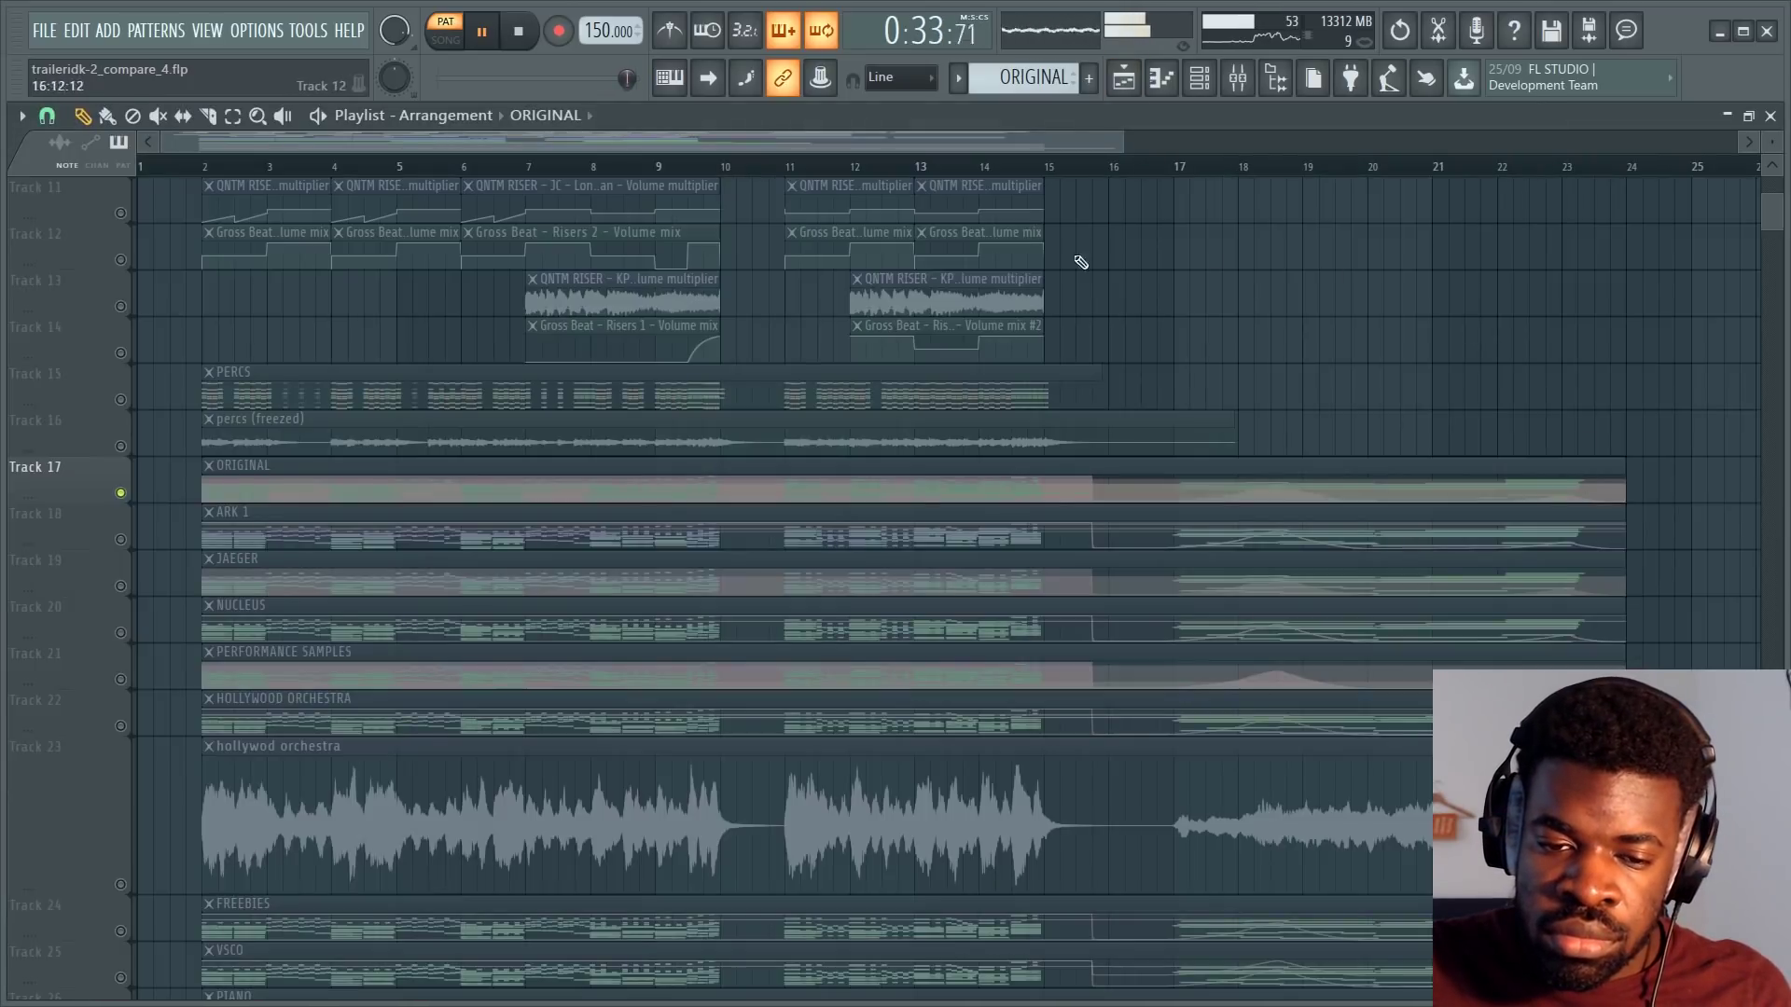
key(space)
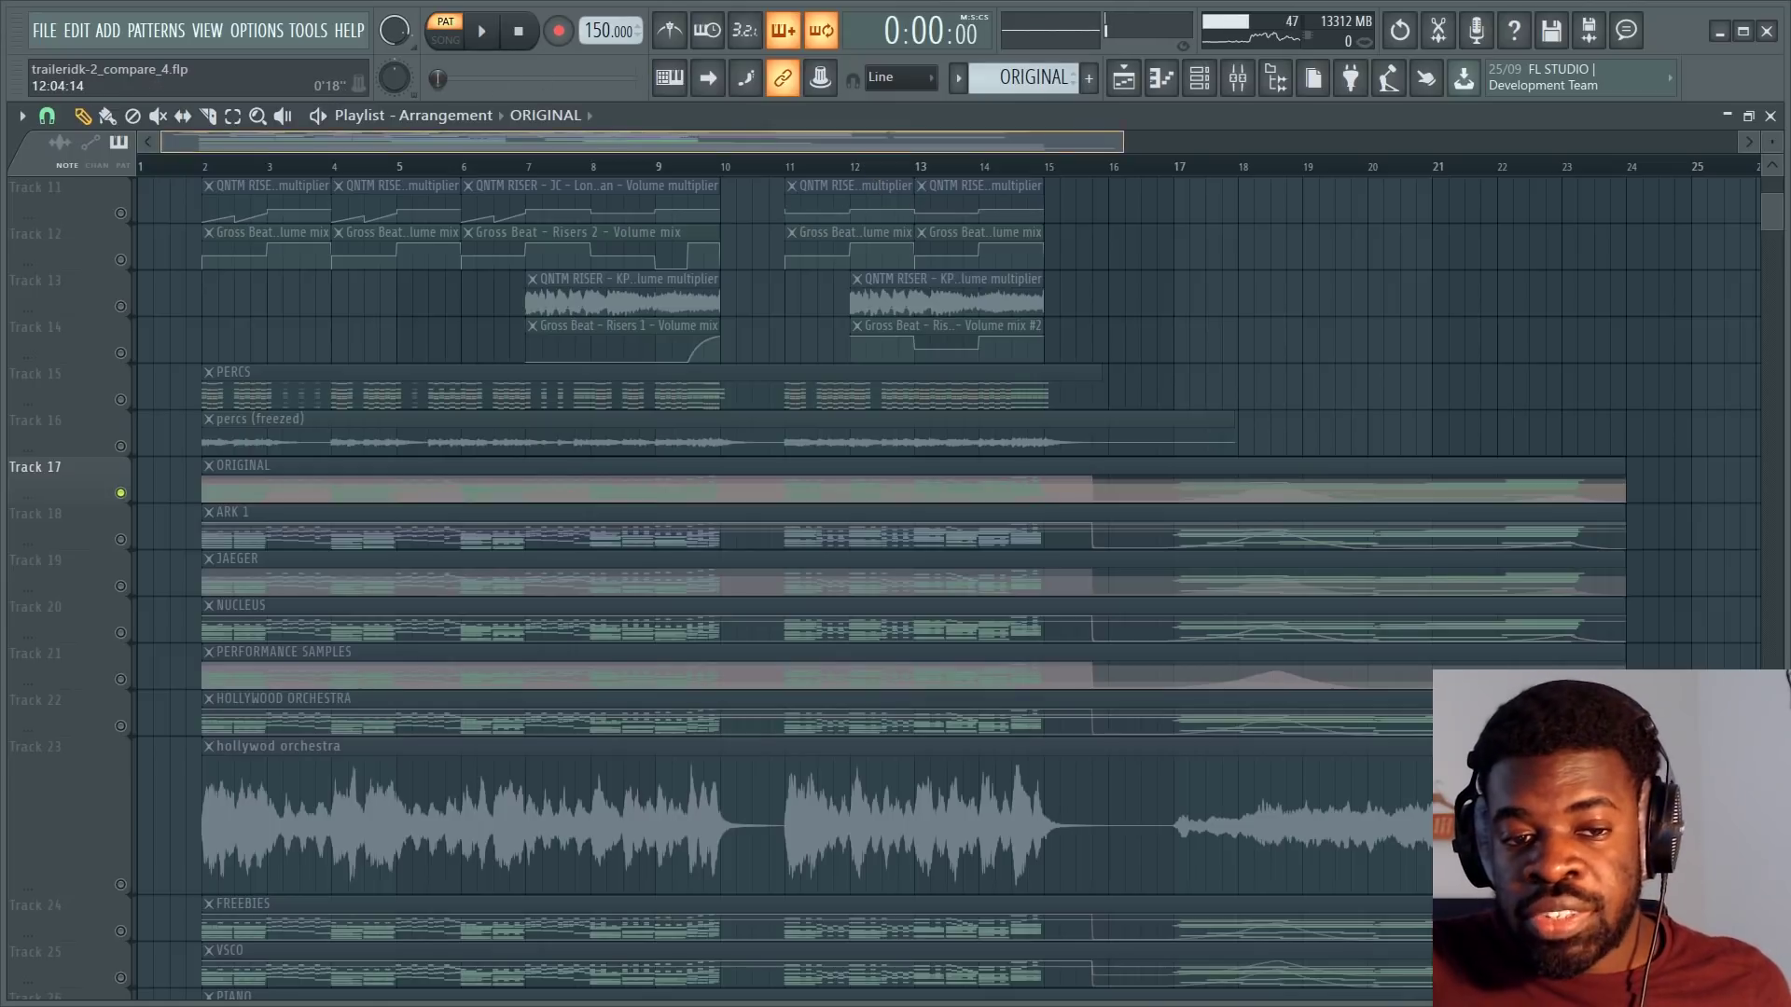
scroll(872, 168, down, 2)
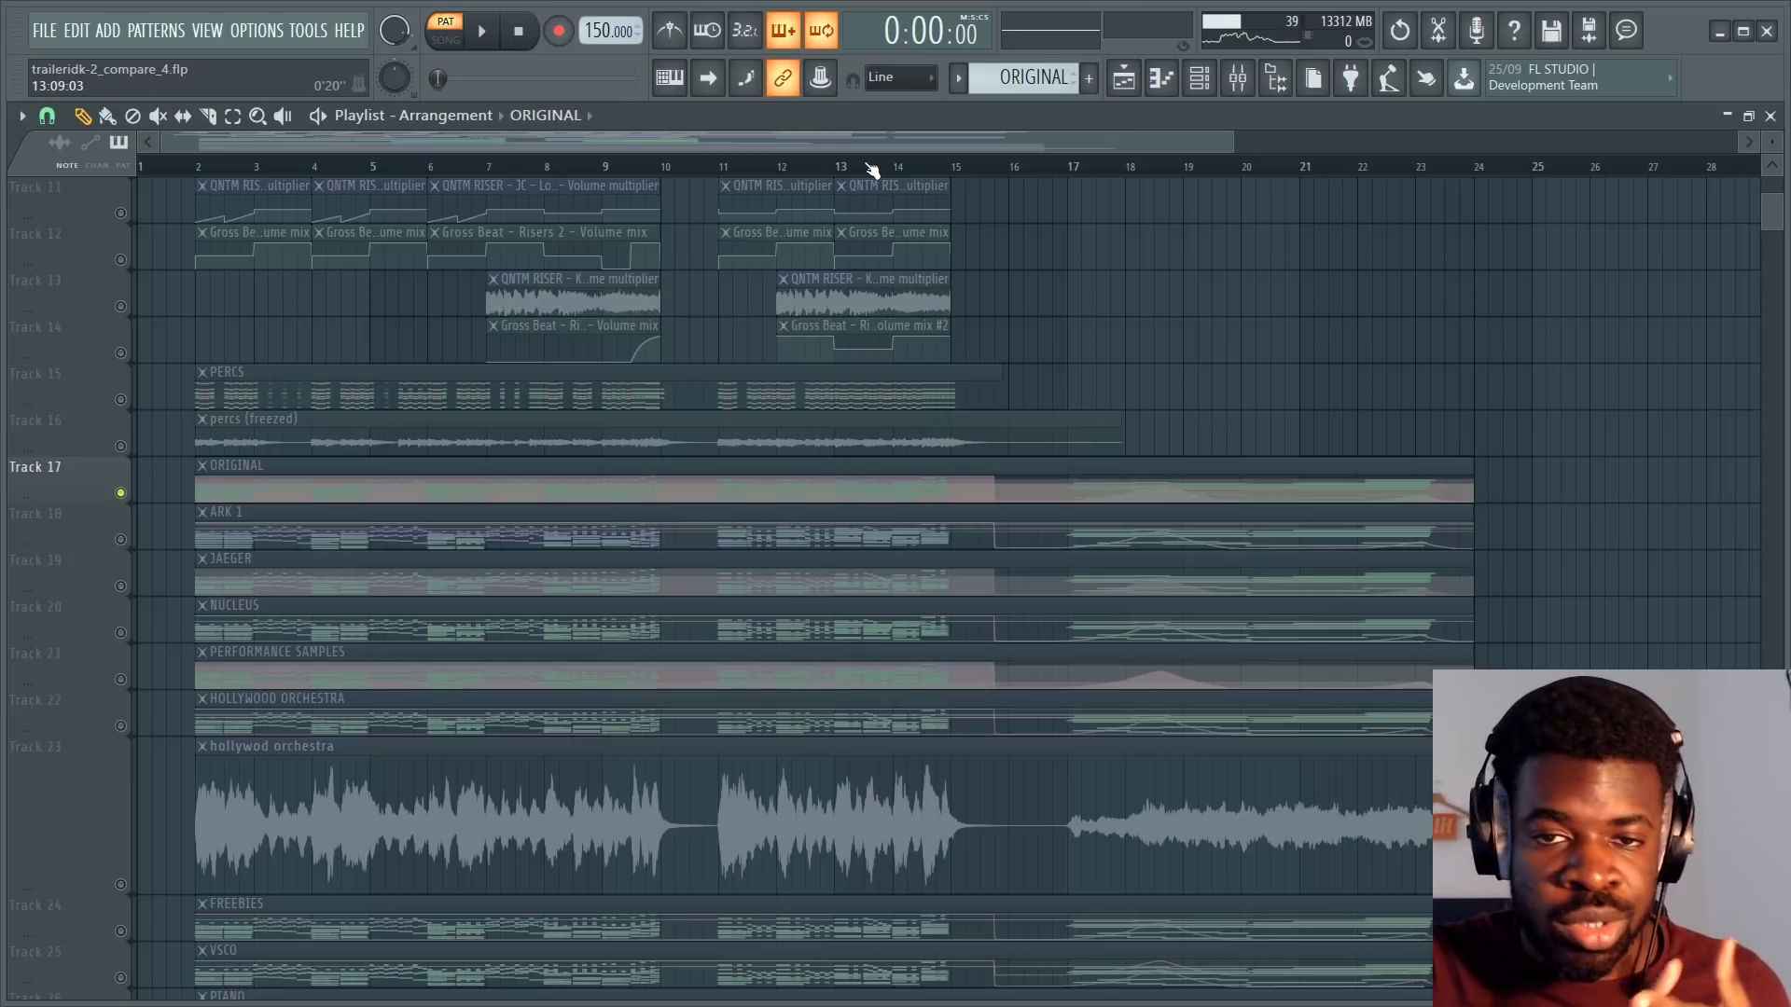
scroll(559, 419, down, 2)
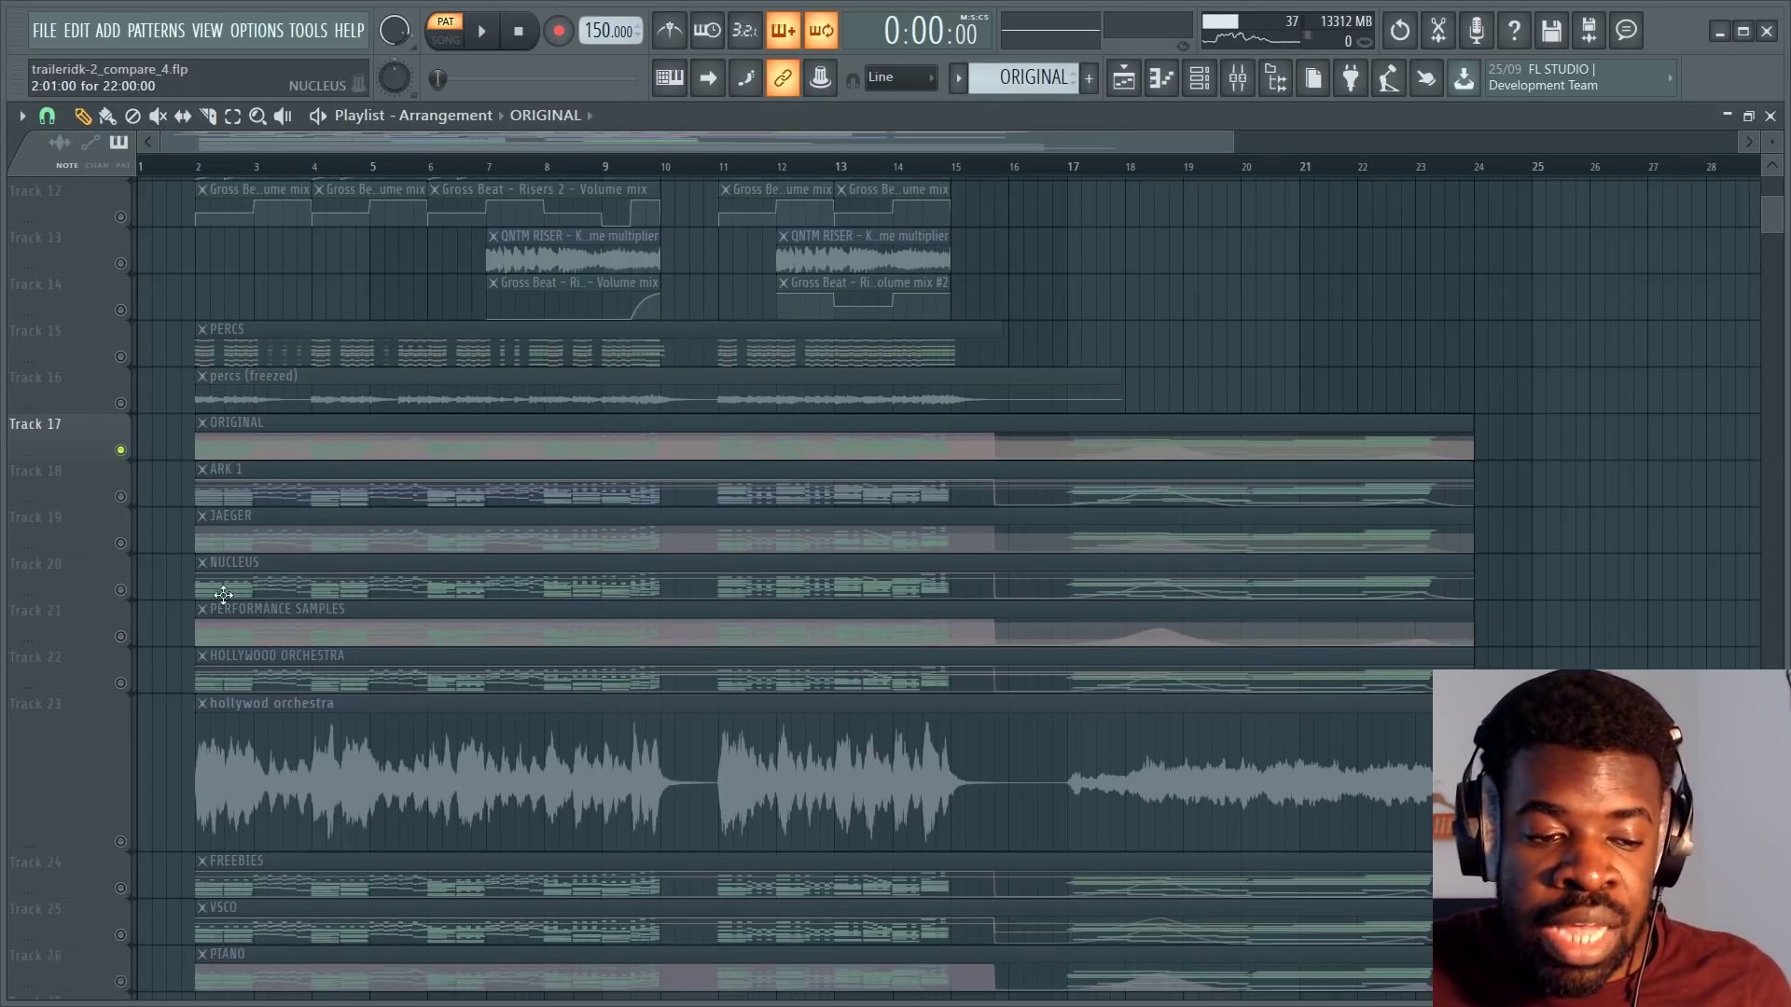
double_click(419, 528)
key(F6)
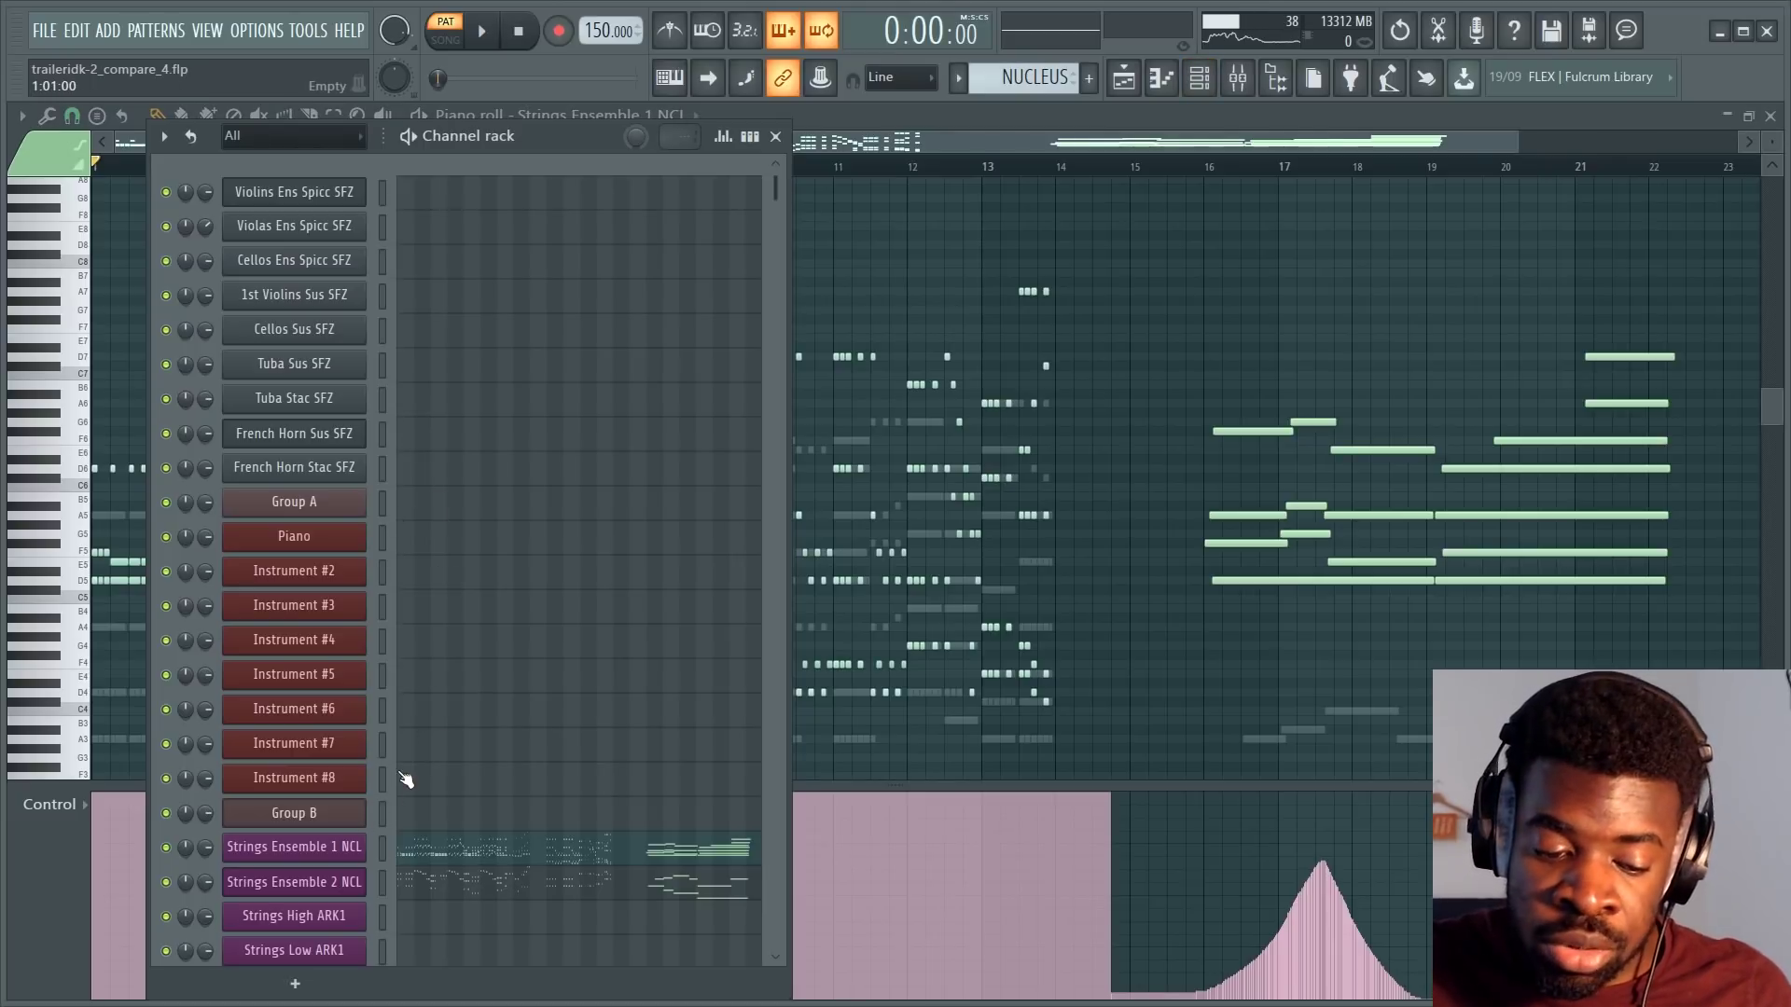
key(F5)
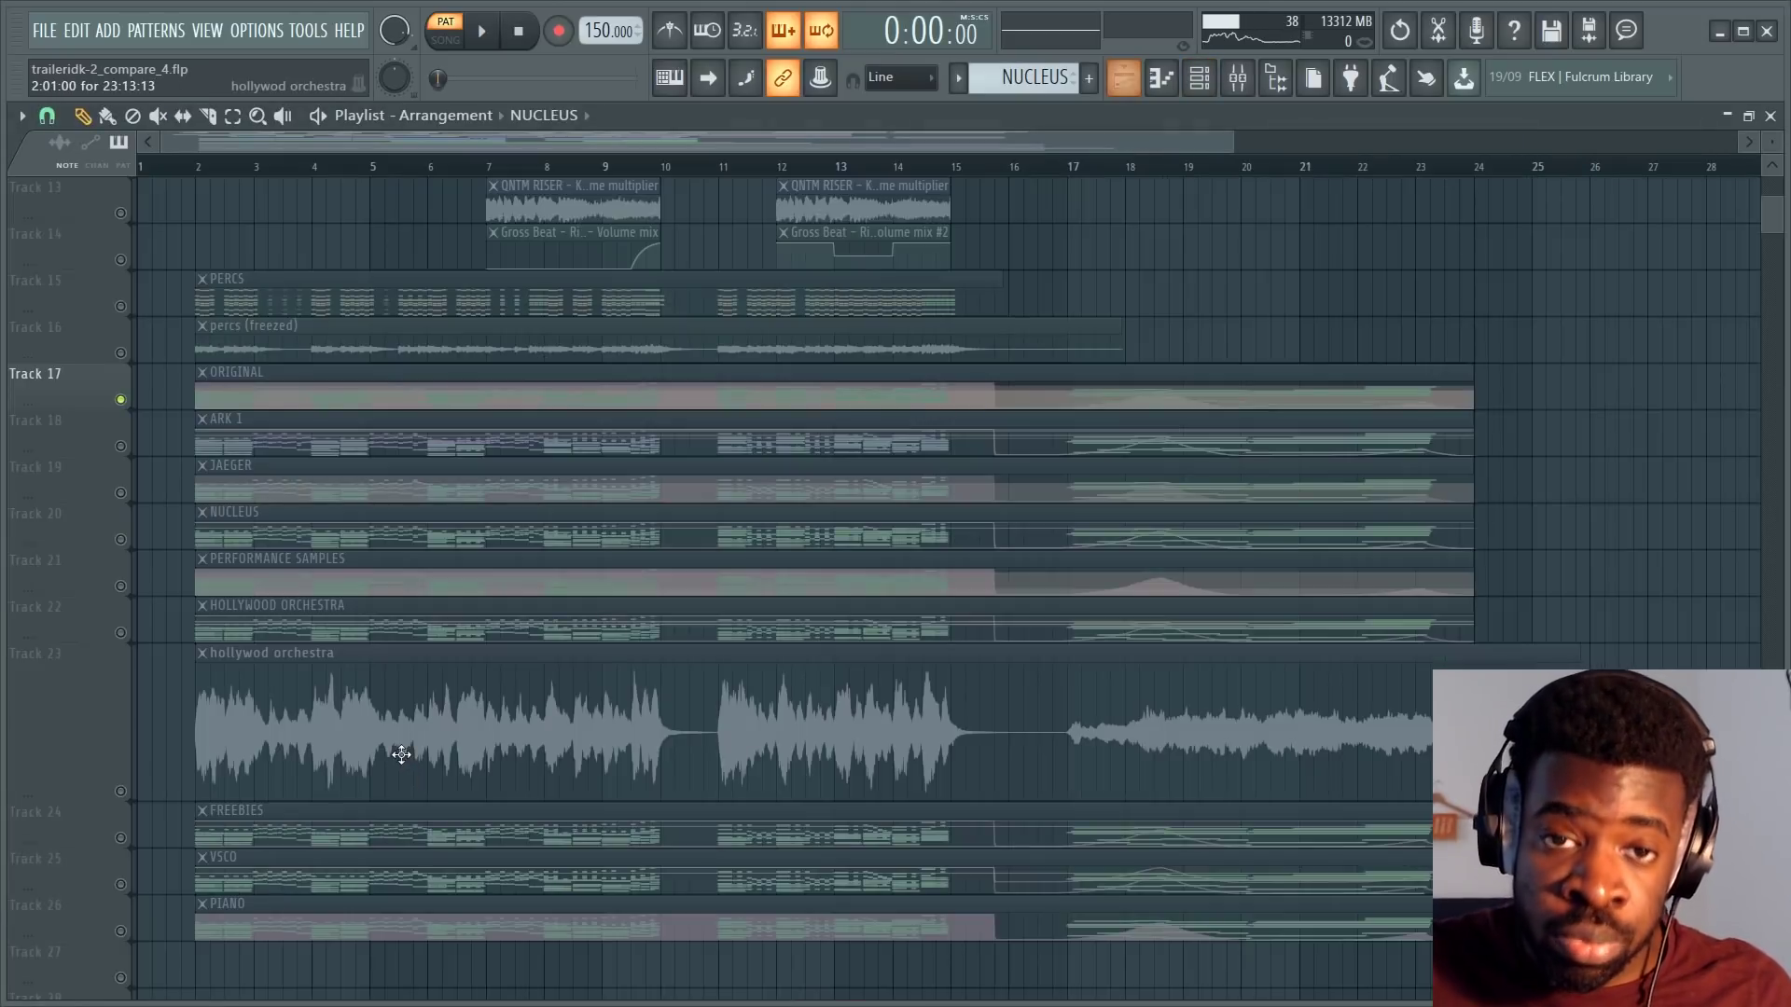
double_click(285, 445)
In Group B's Kontakt, expand Finckenstein Strings and check its mic mix, then return to the playlist.
key(F6)
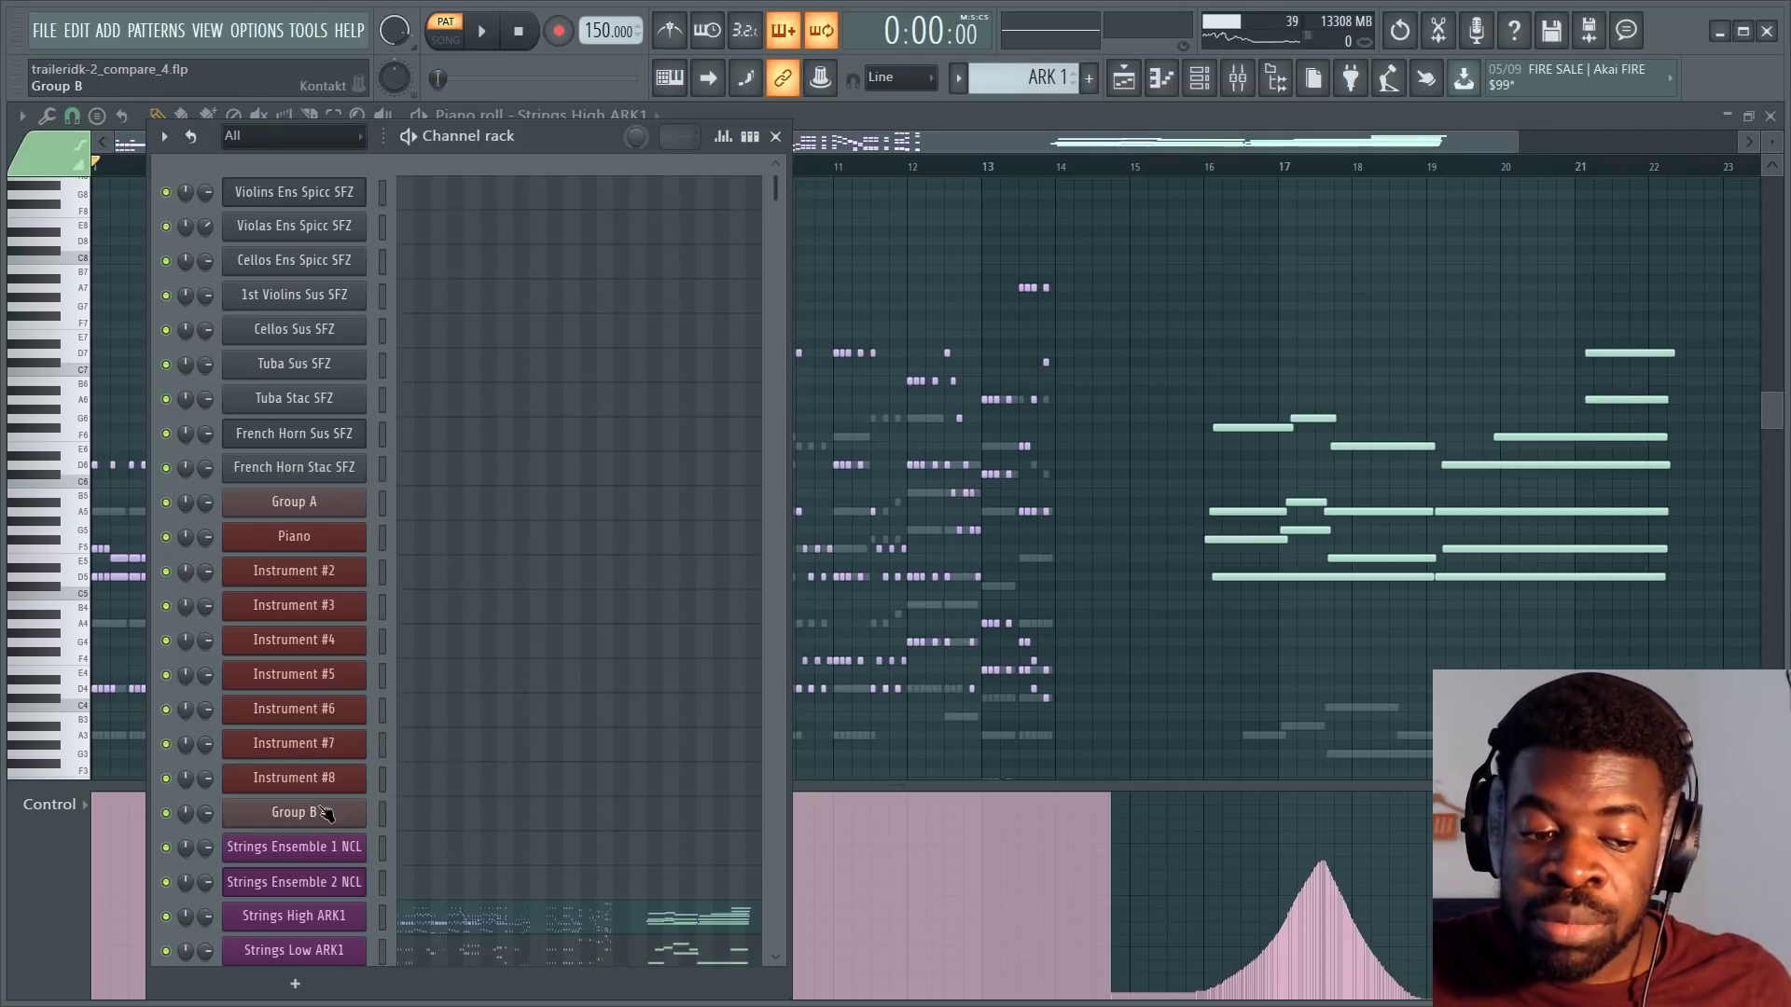
click(294, 812)
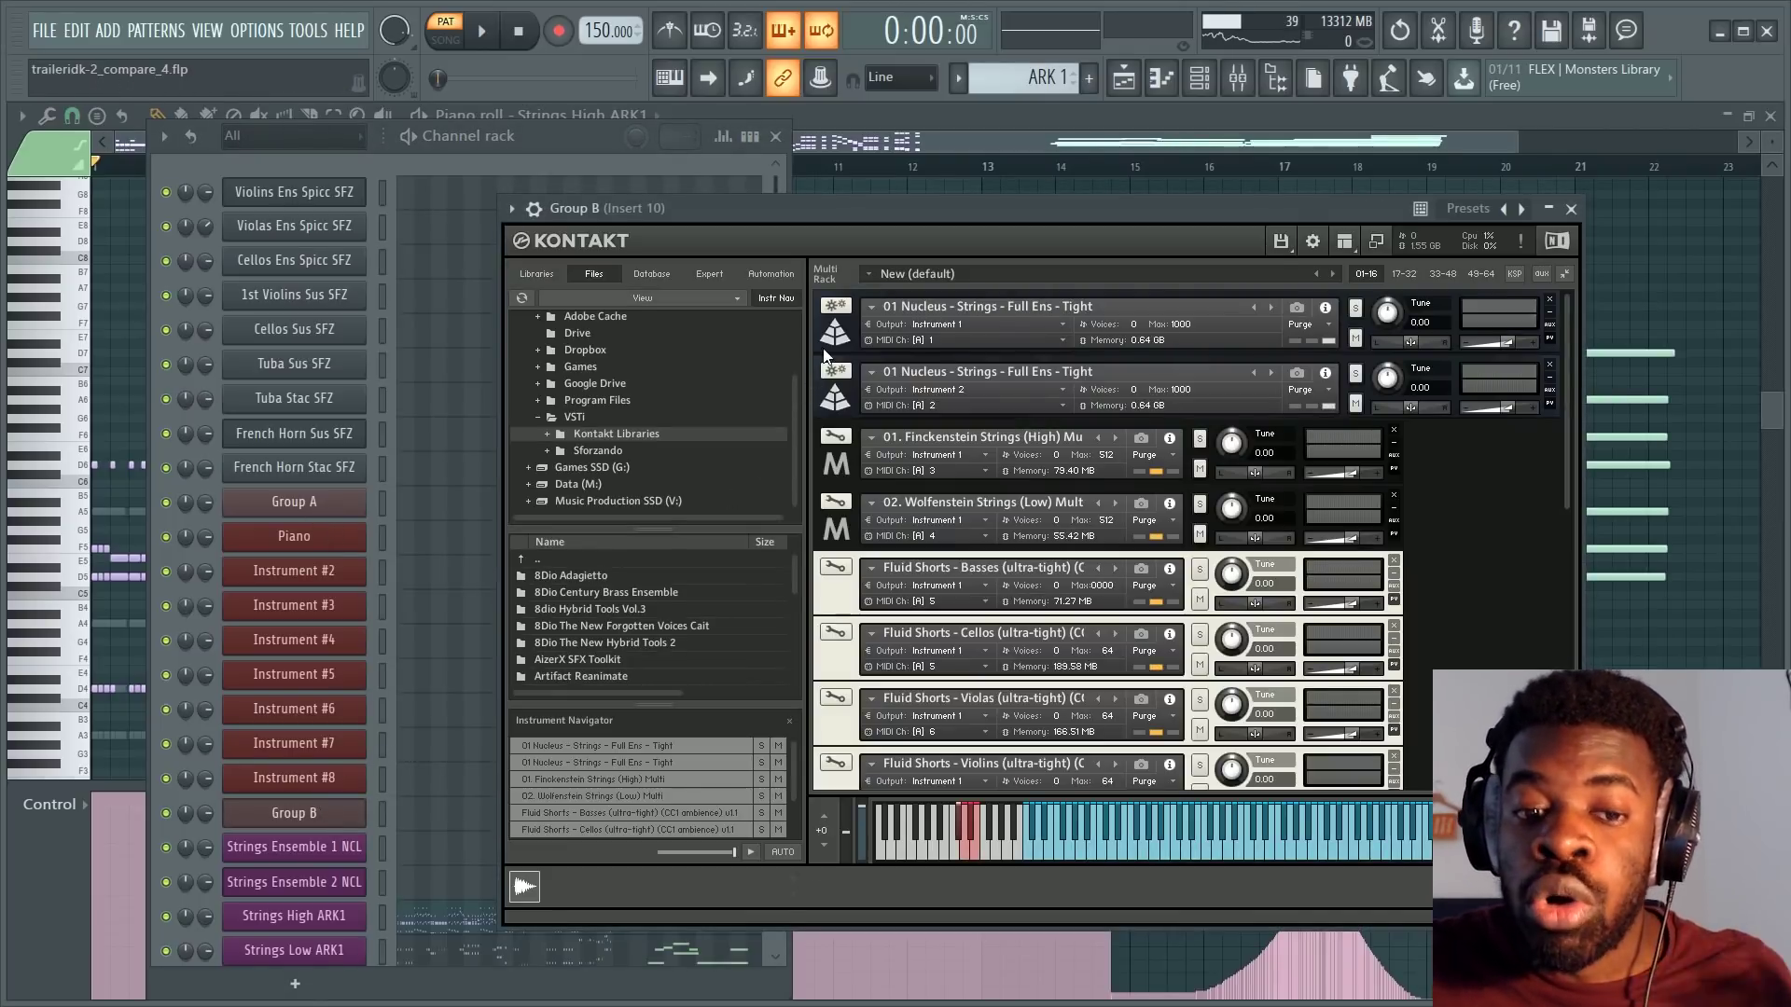
click(834, 322)
click(835, 322)
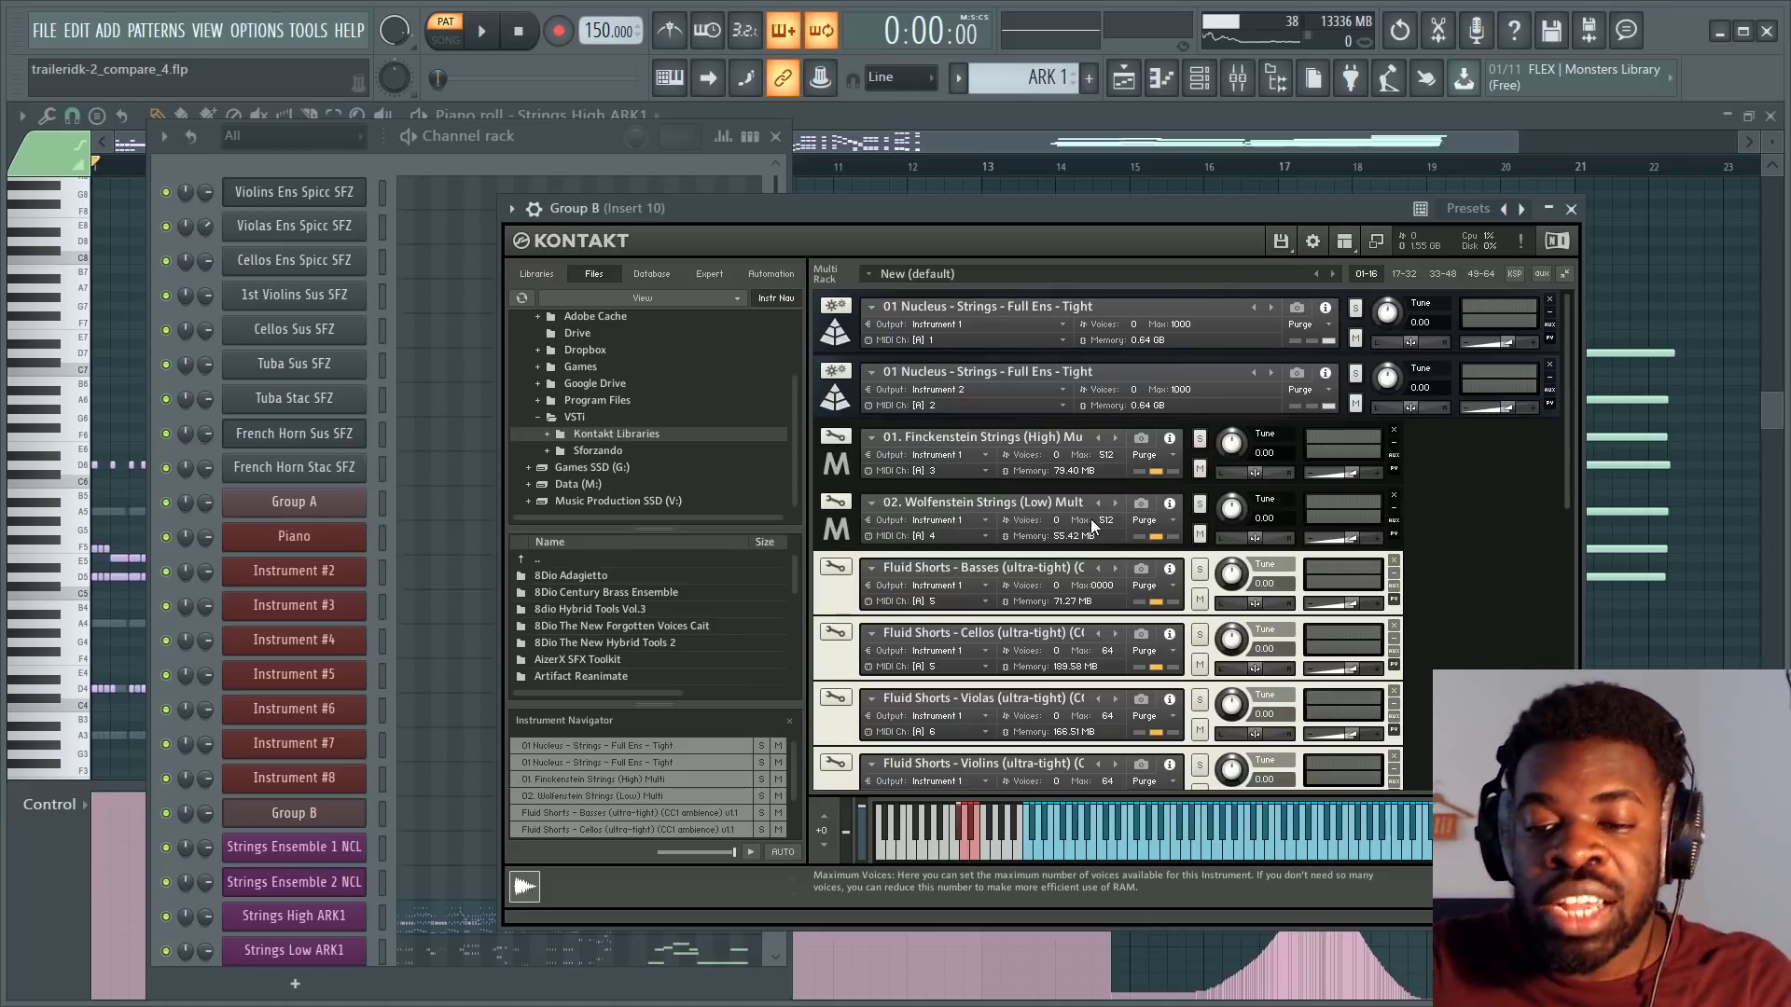
click(836, 461)
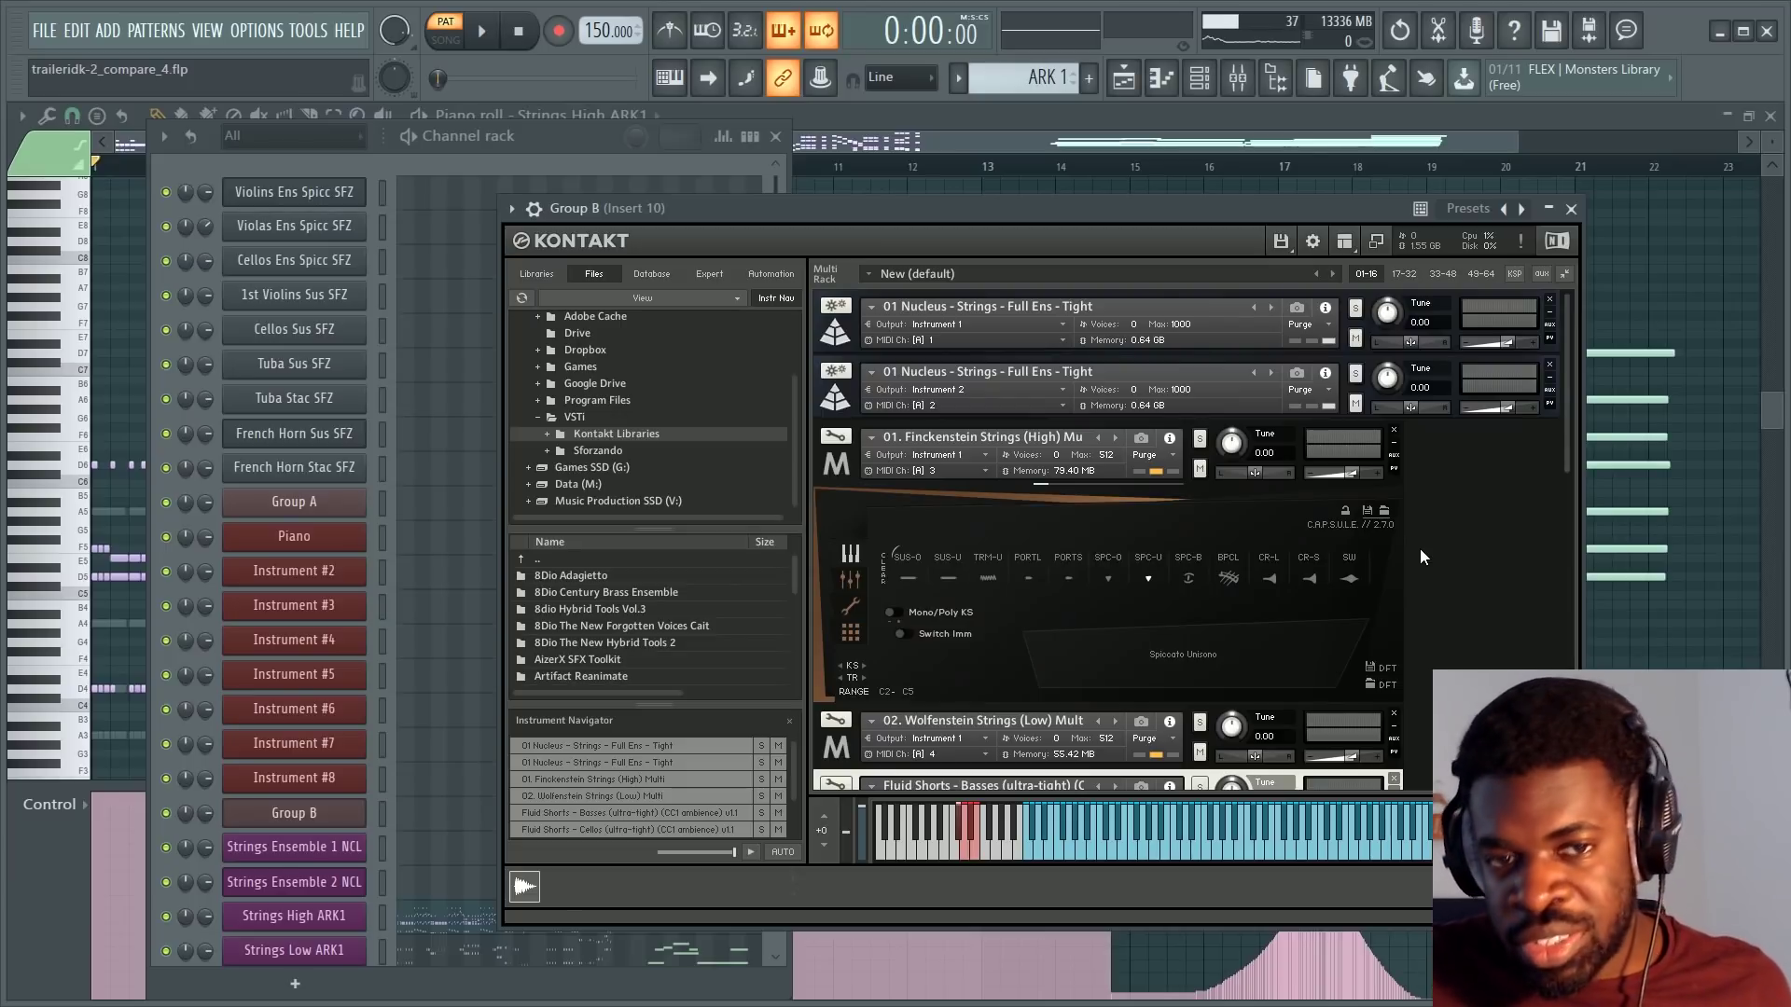
click(854, 579)
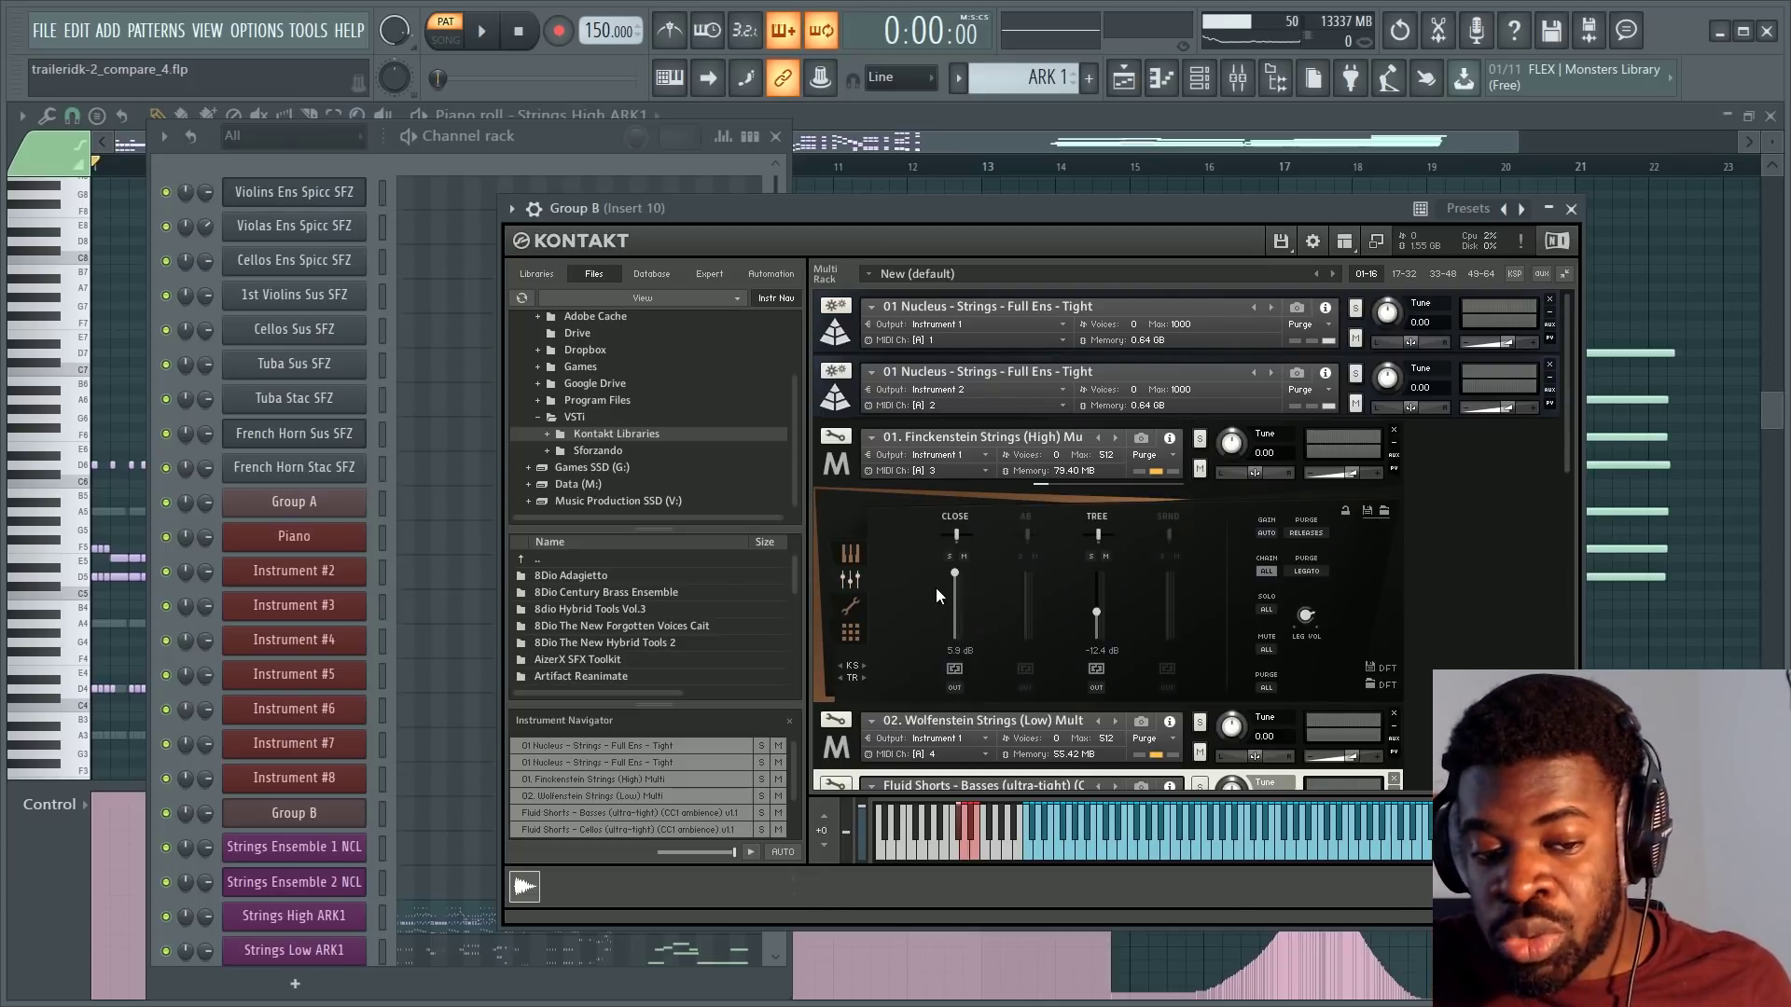
click(848, 554)
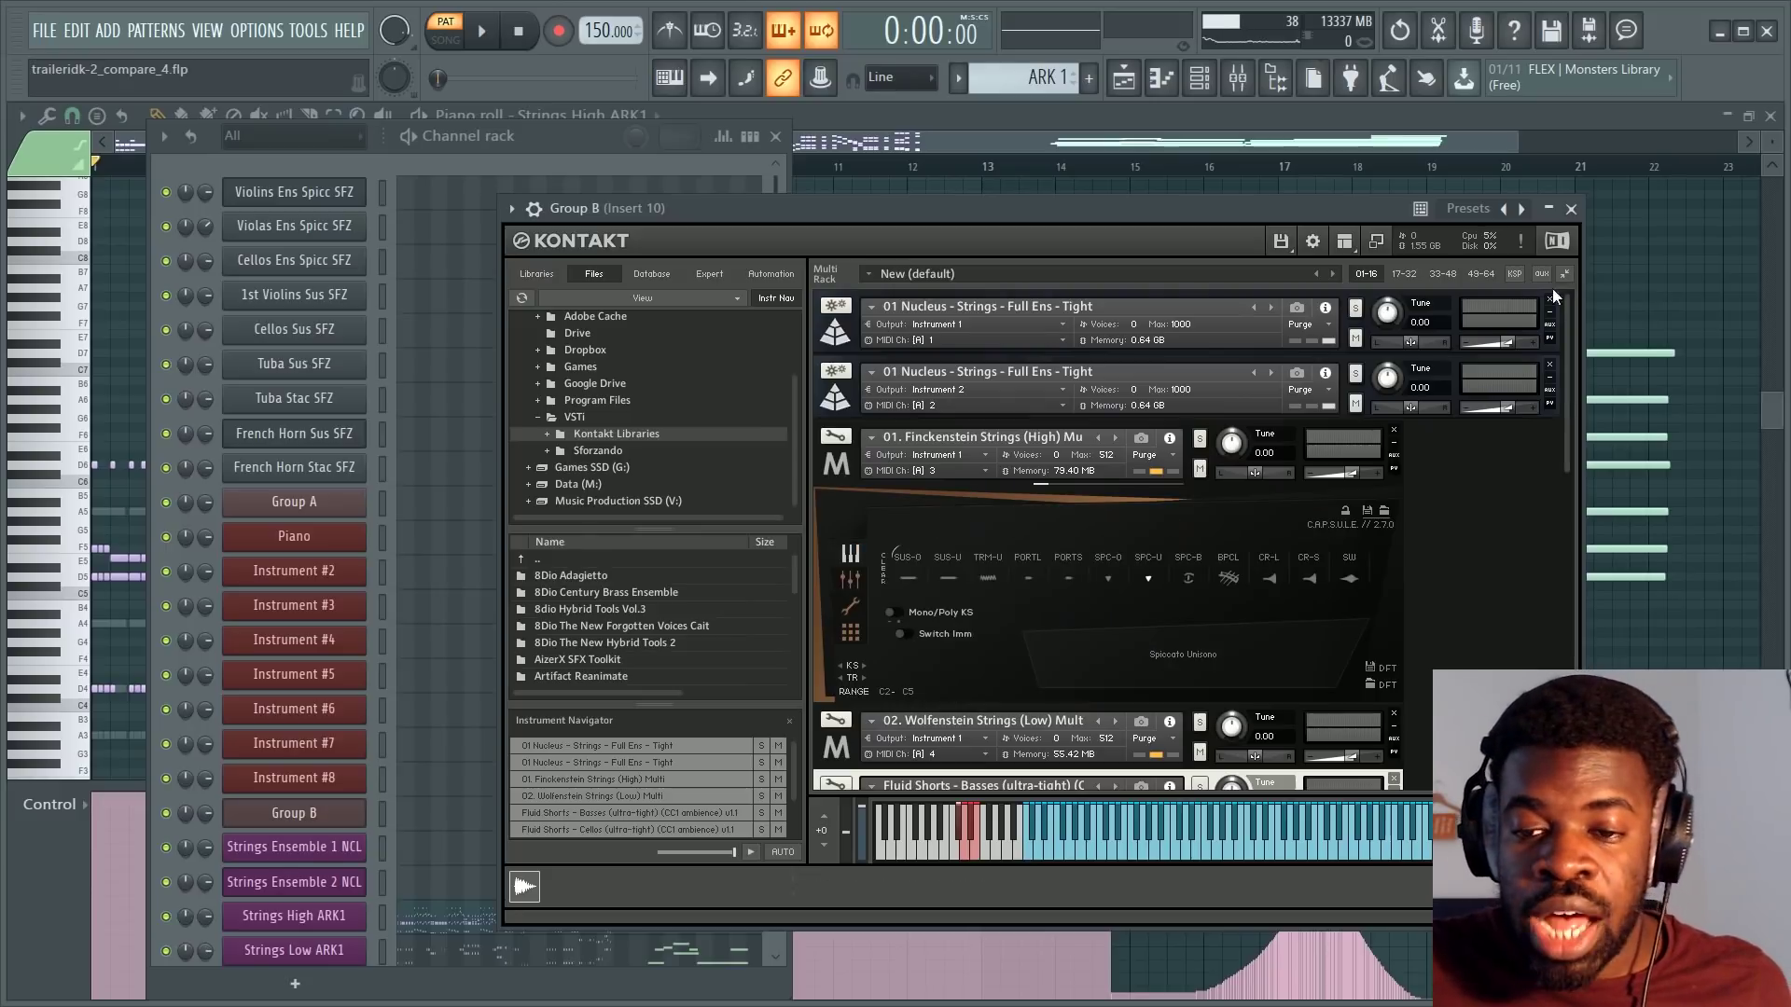
click(1620, 256)
key(F5)
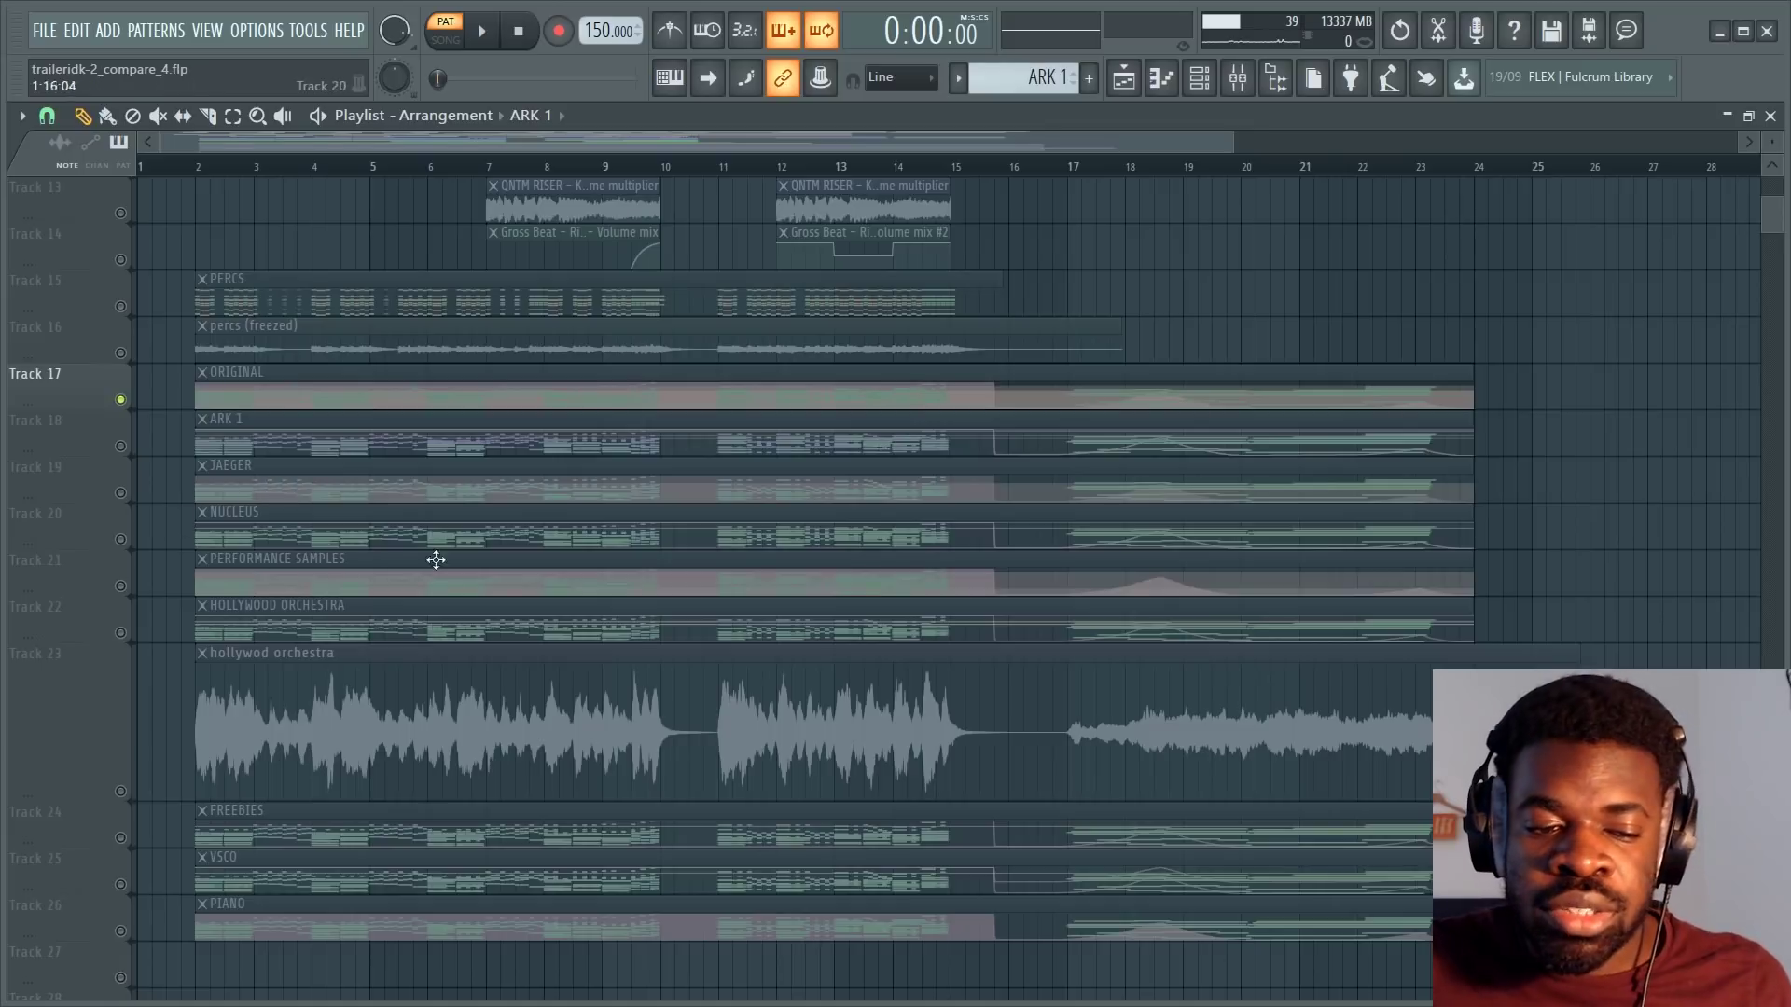
Make the Playlist track lanes taller and solo Track 18, ARK 1.
scroll(1772, 142, up, 1)
scroll(1772, 142, up, 1)
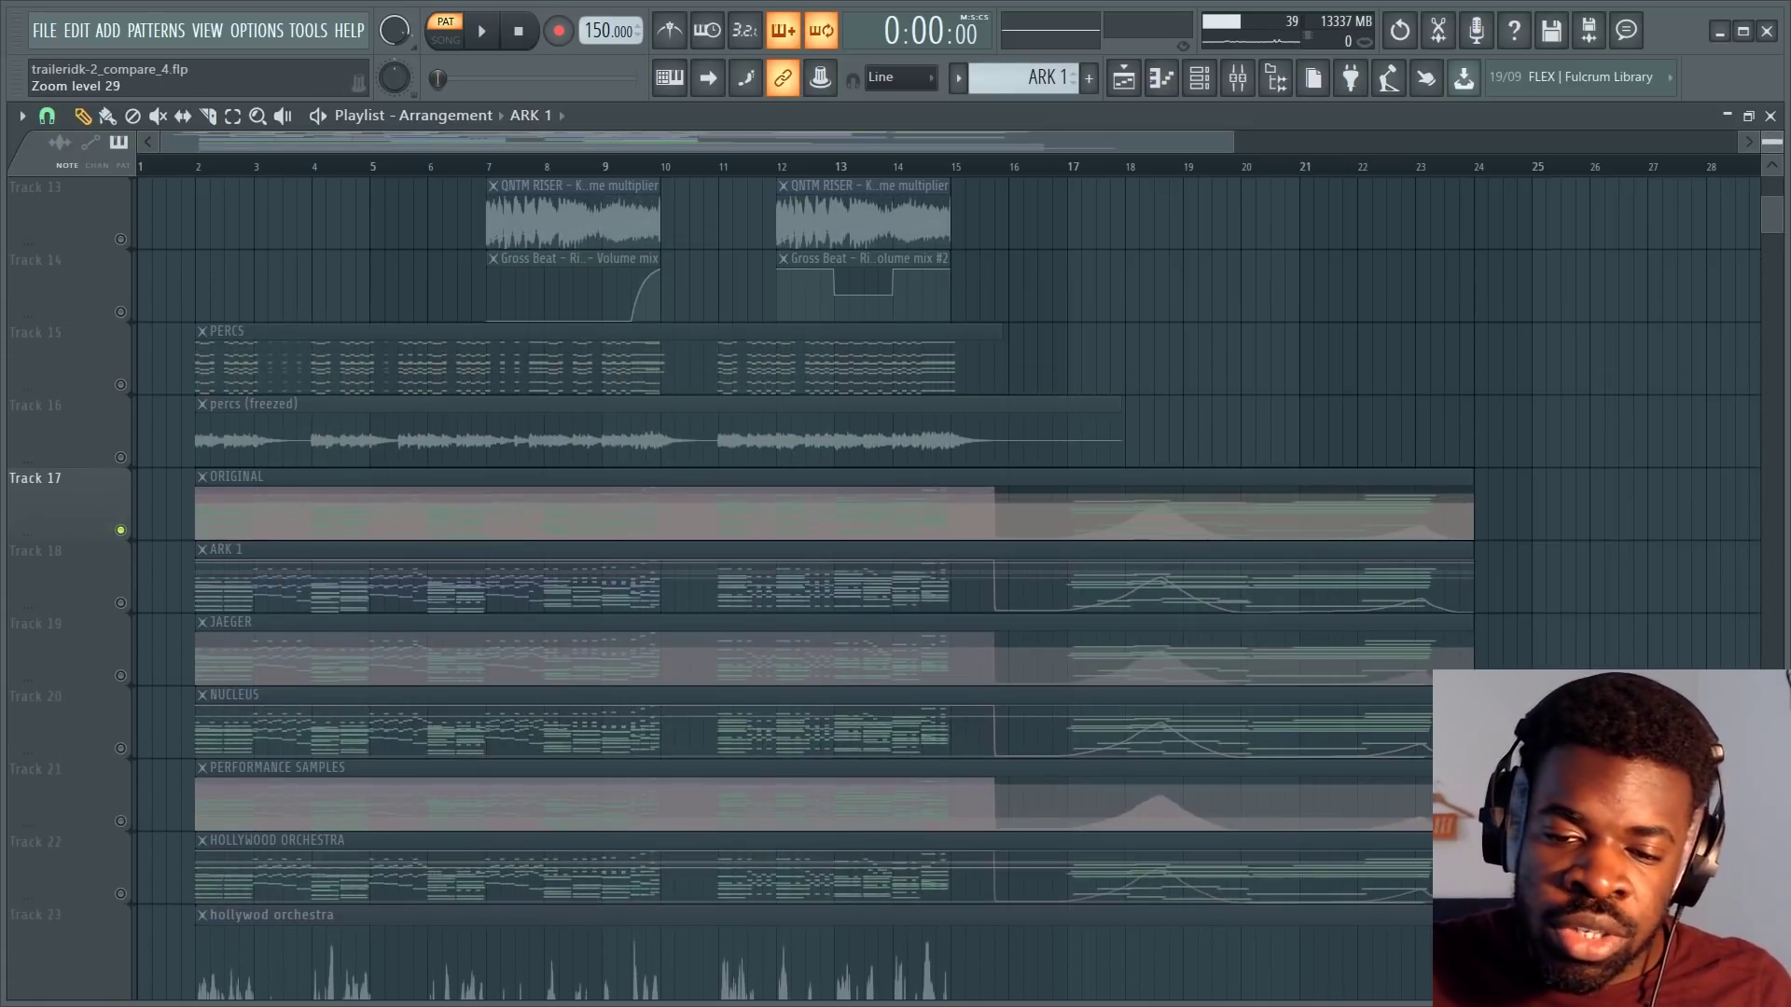
scroll(134, 408, down, 4)
click(120, 385)
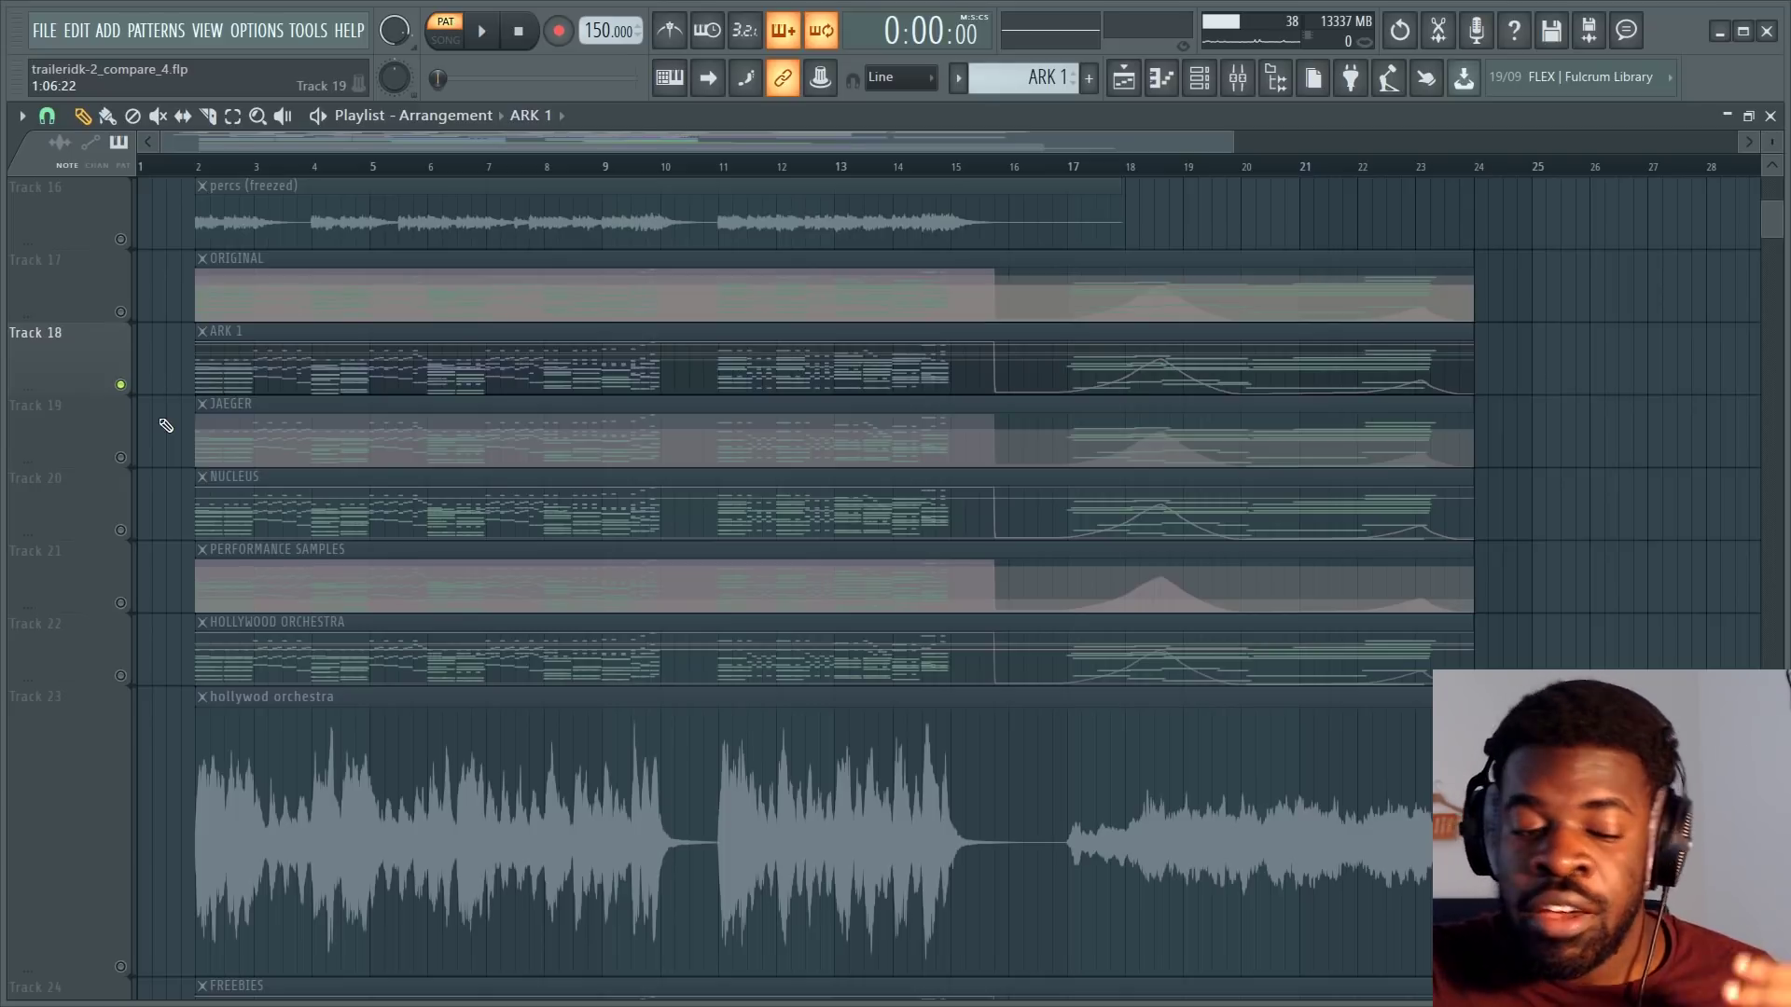
Move the solo back to Track 17, the ORIGINAL track.
scroll(115, 462, up, 1)
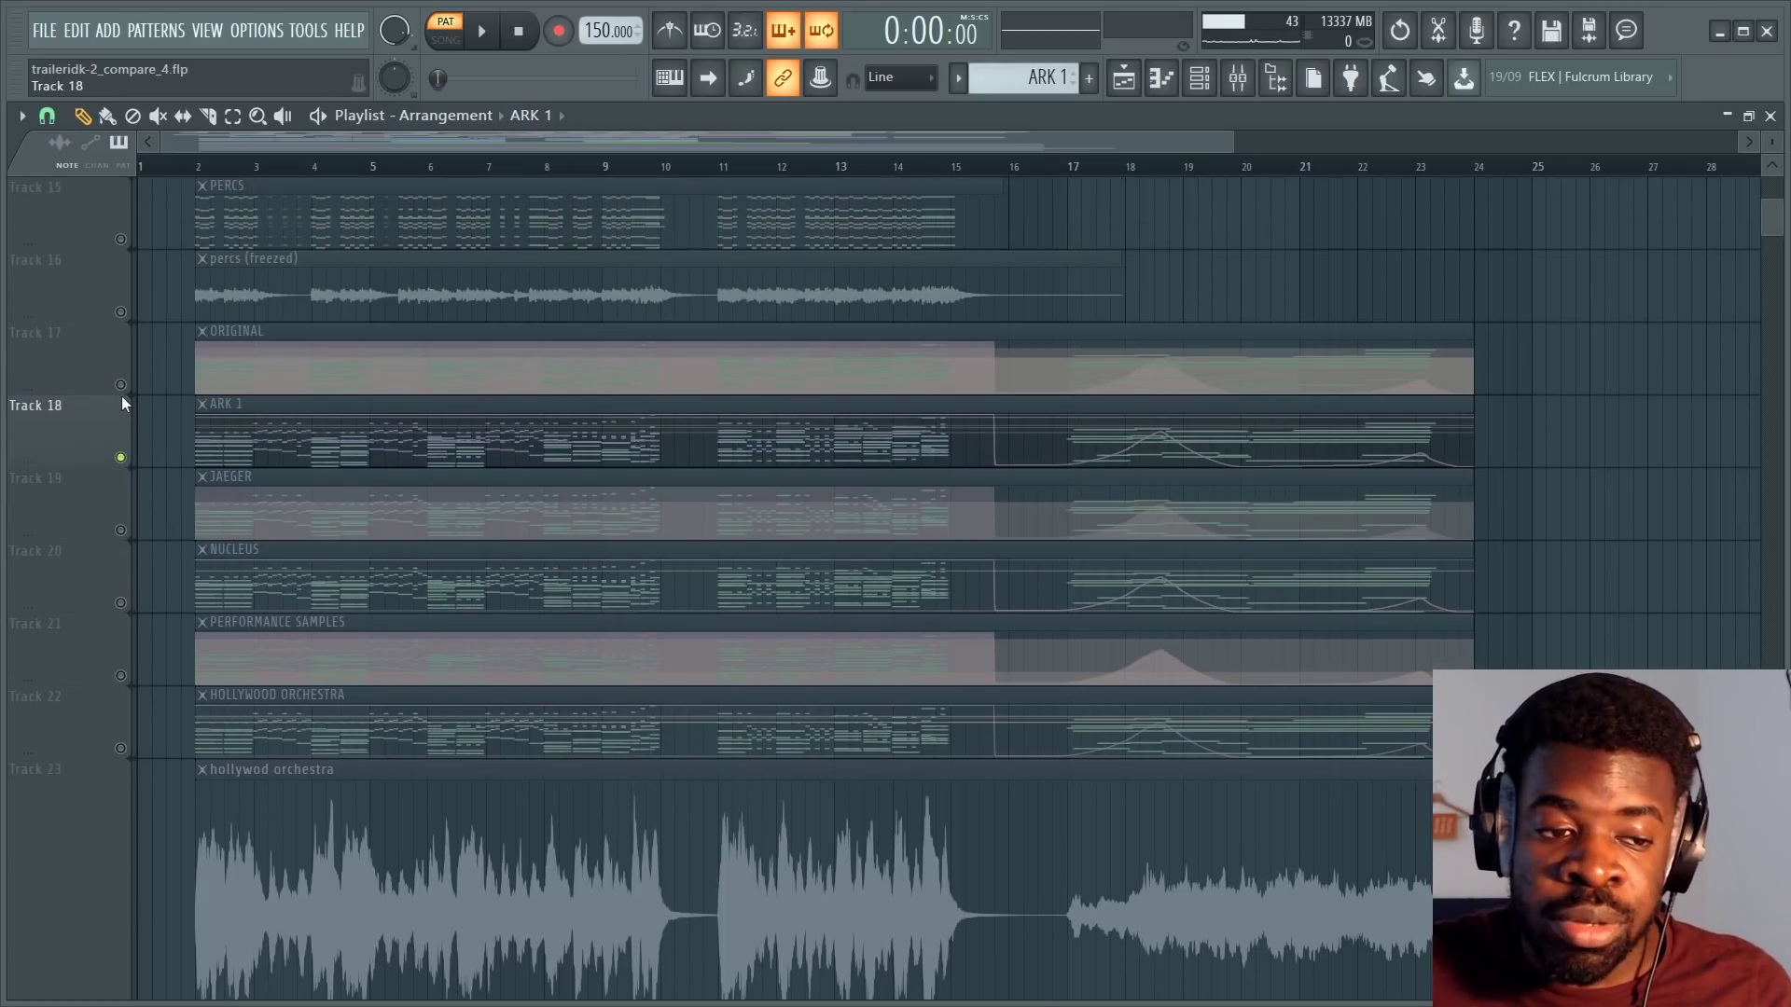
ctrl+click(122, 386)
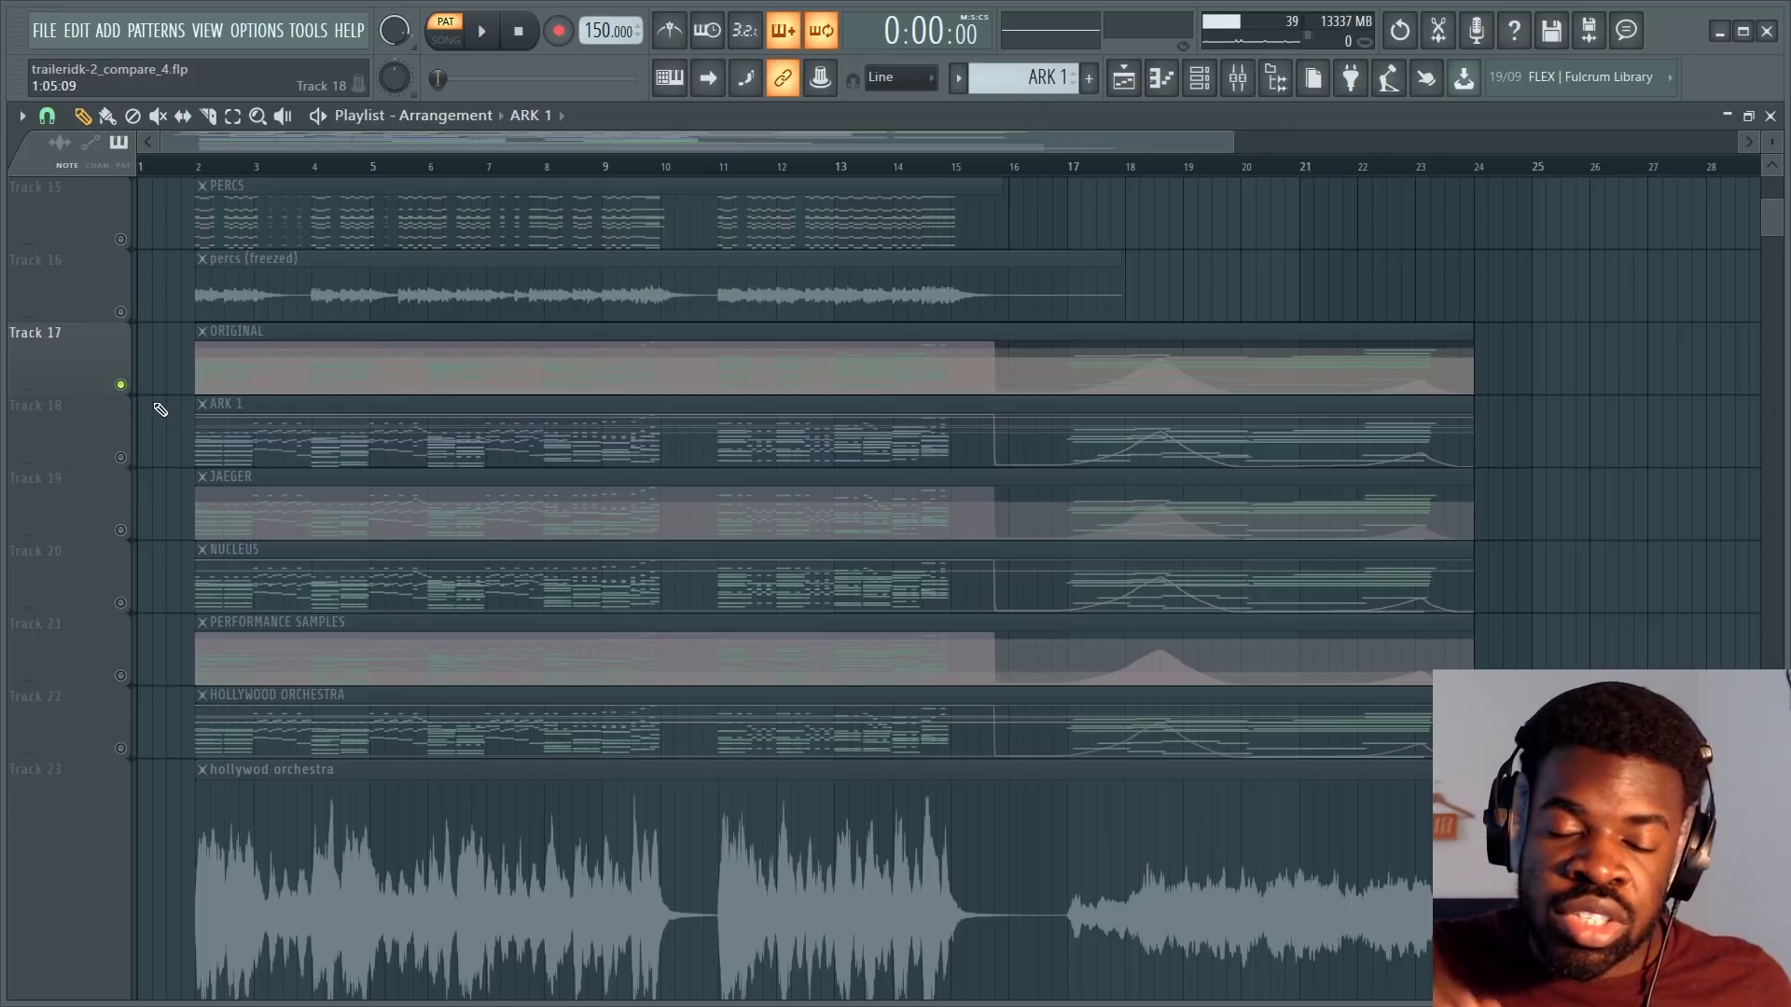
scroll(292, 472, up, 3)
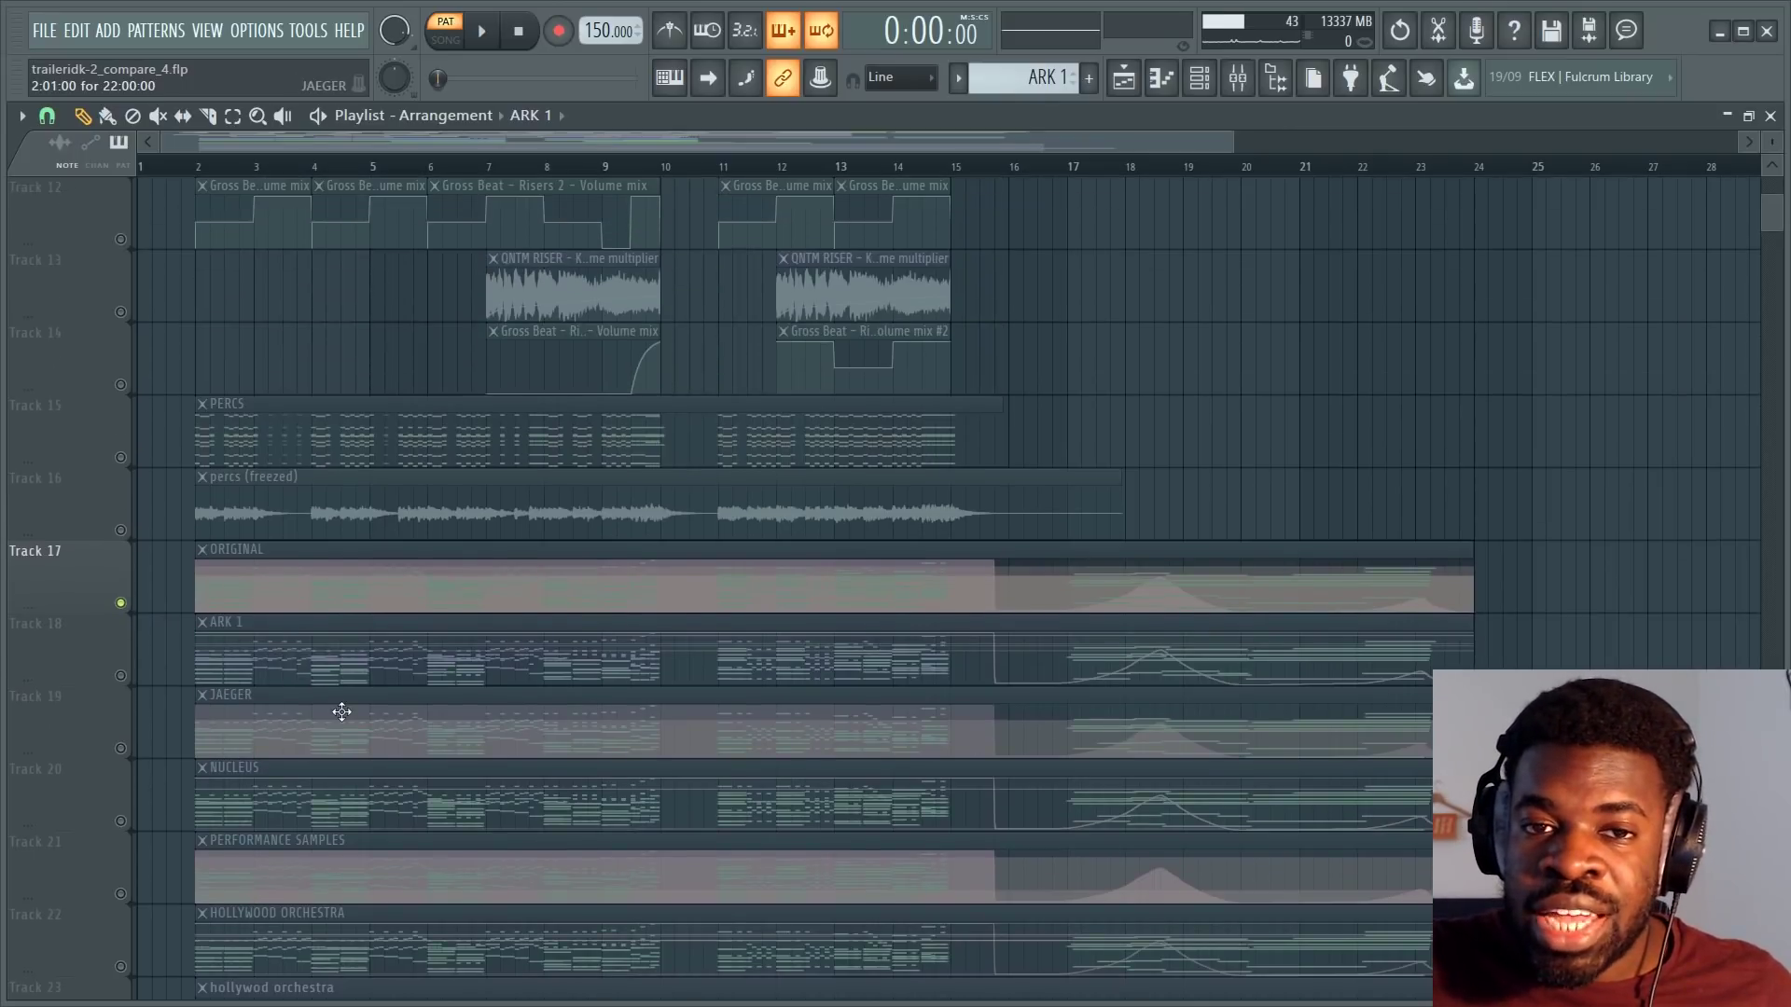
scroll(439, 692, down, 2)
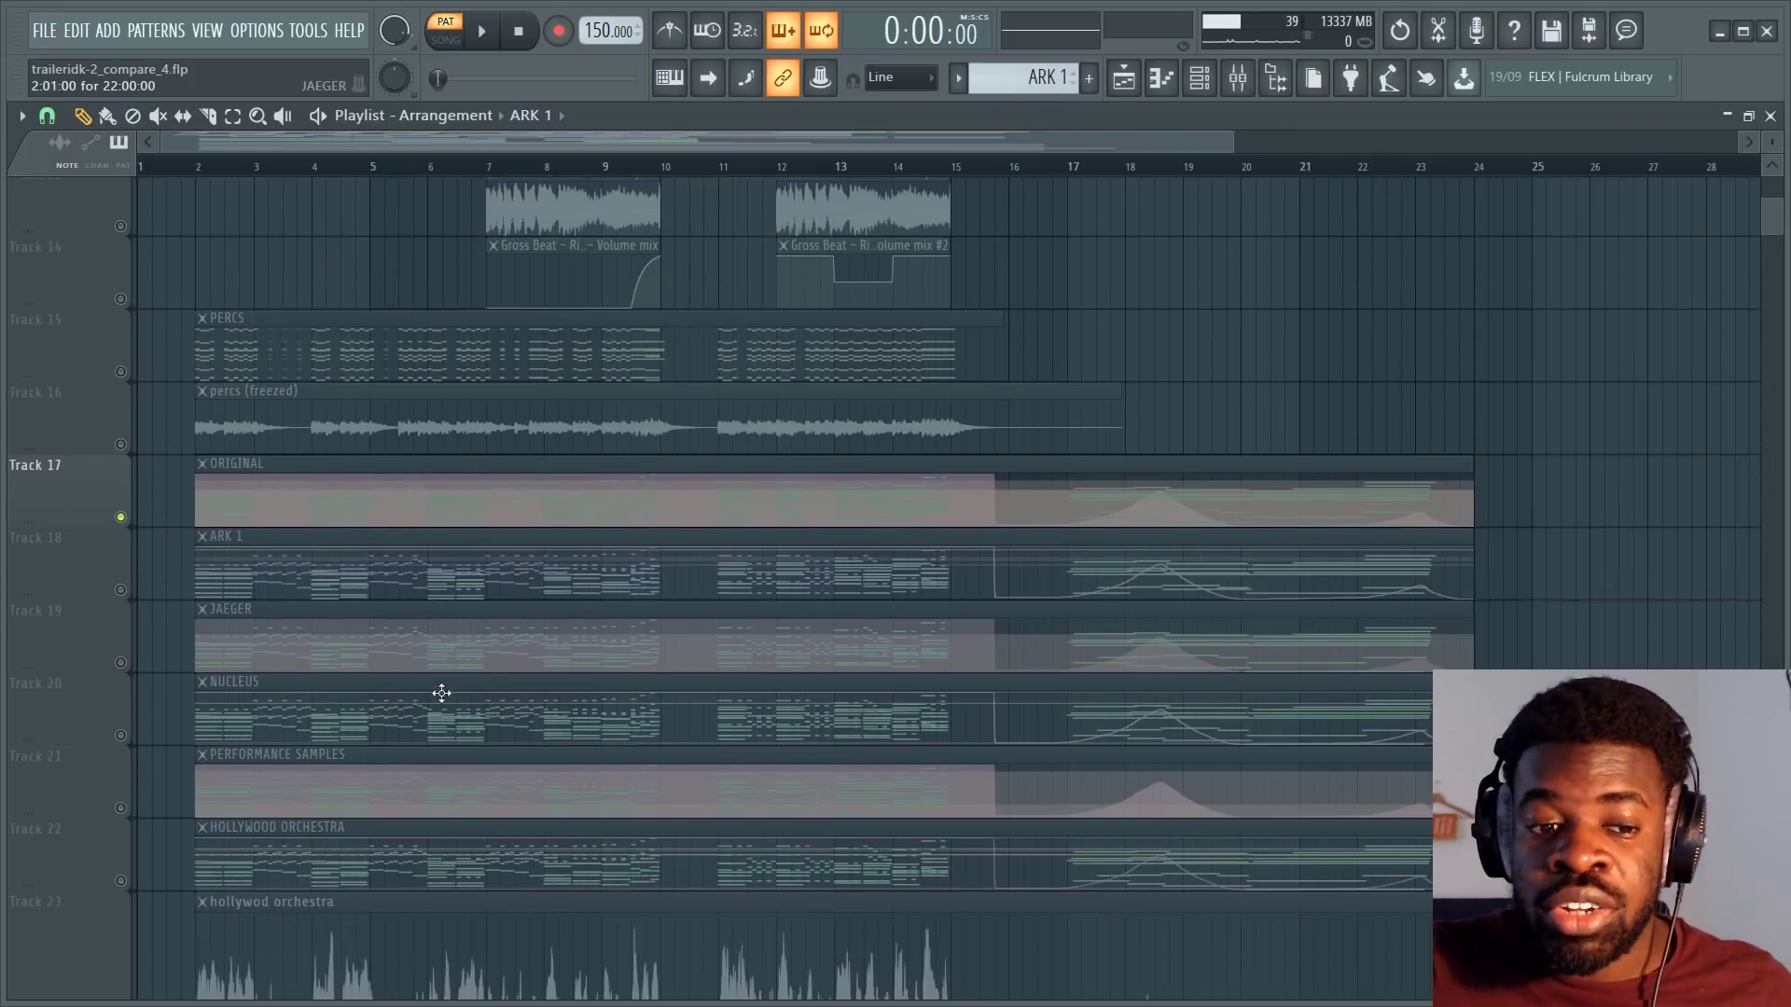
scroll(435, 689, down, 3)
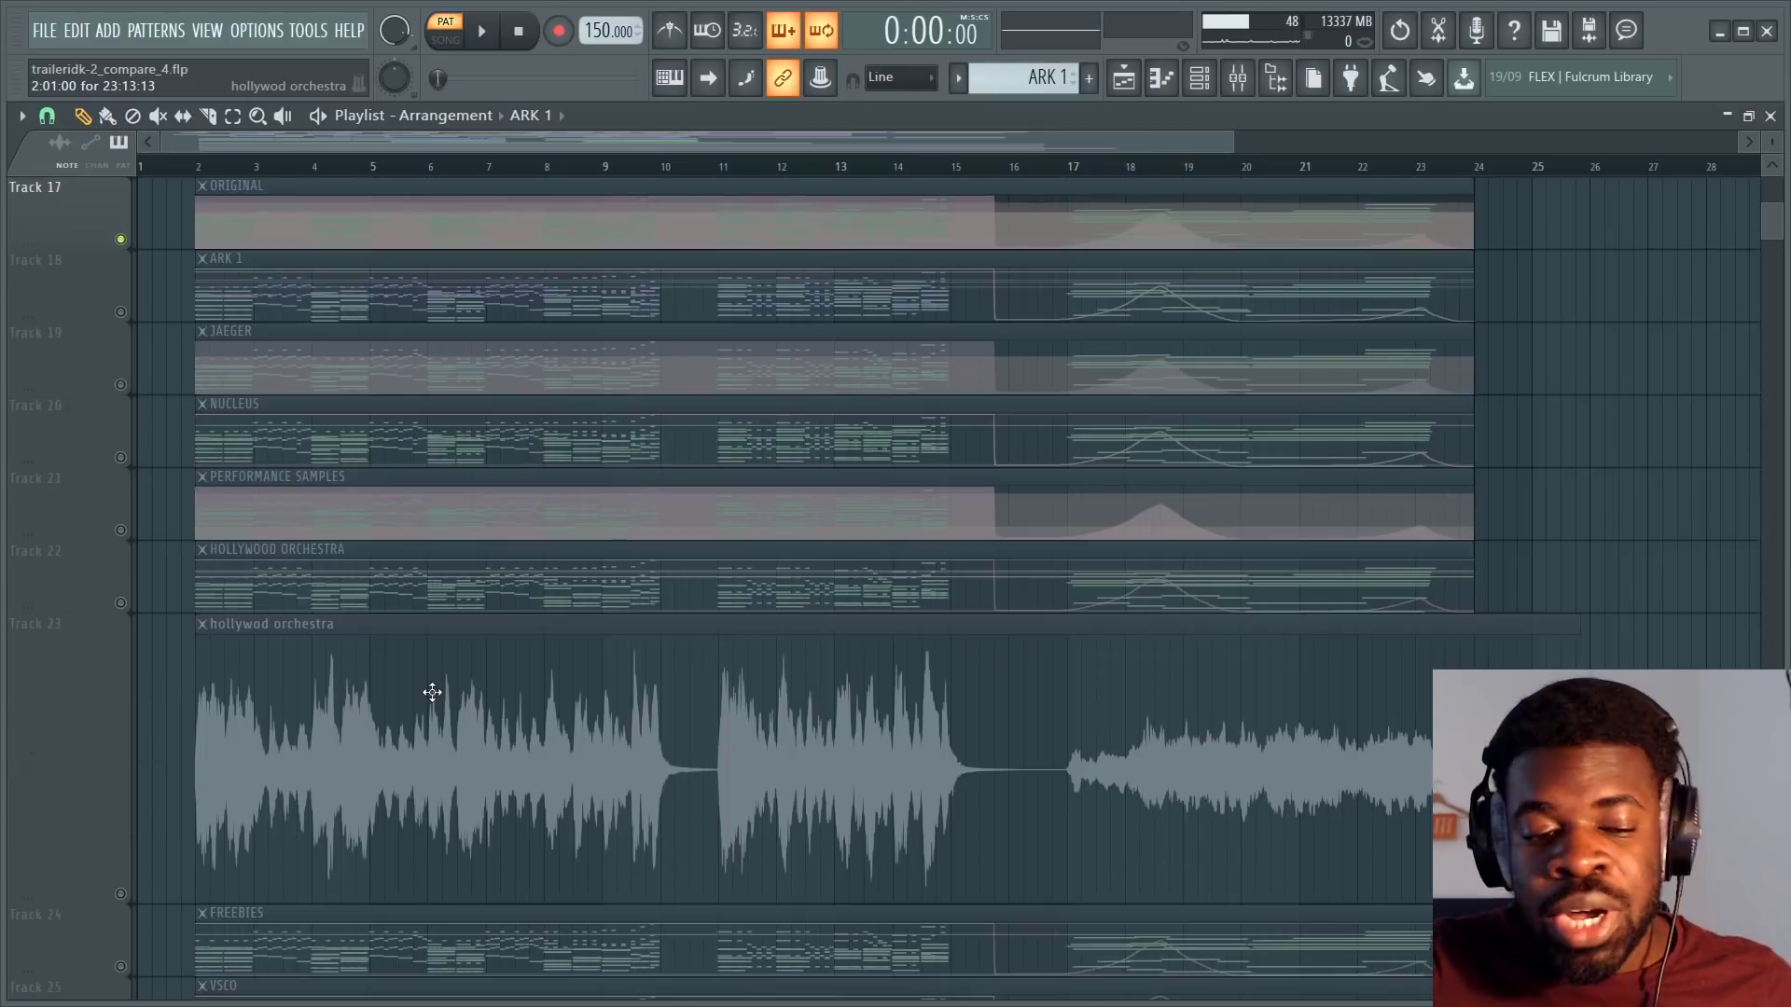
scroll(425, 683, down, 3)
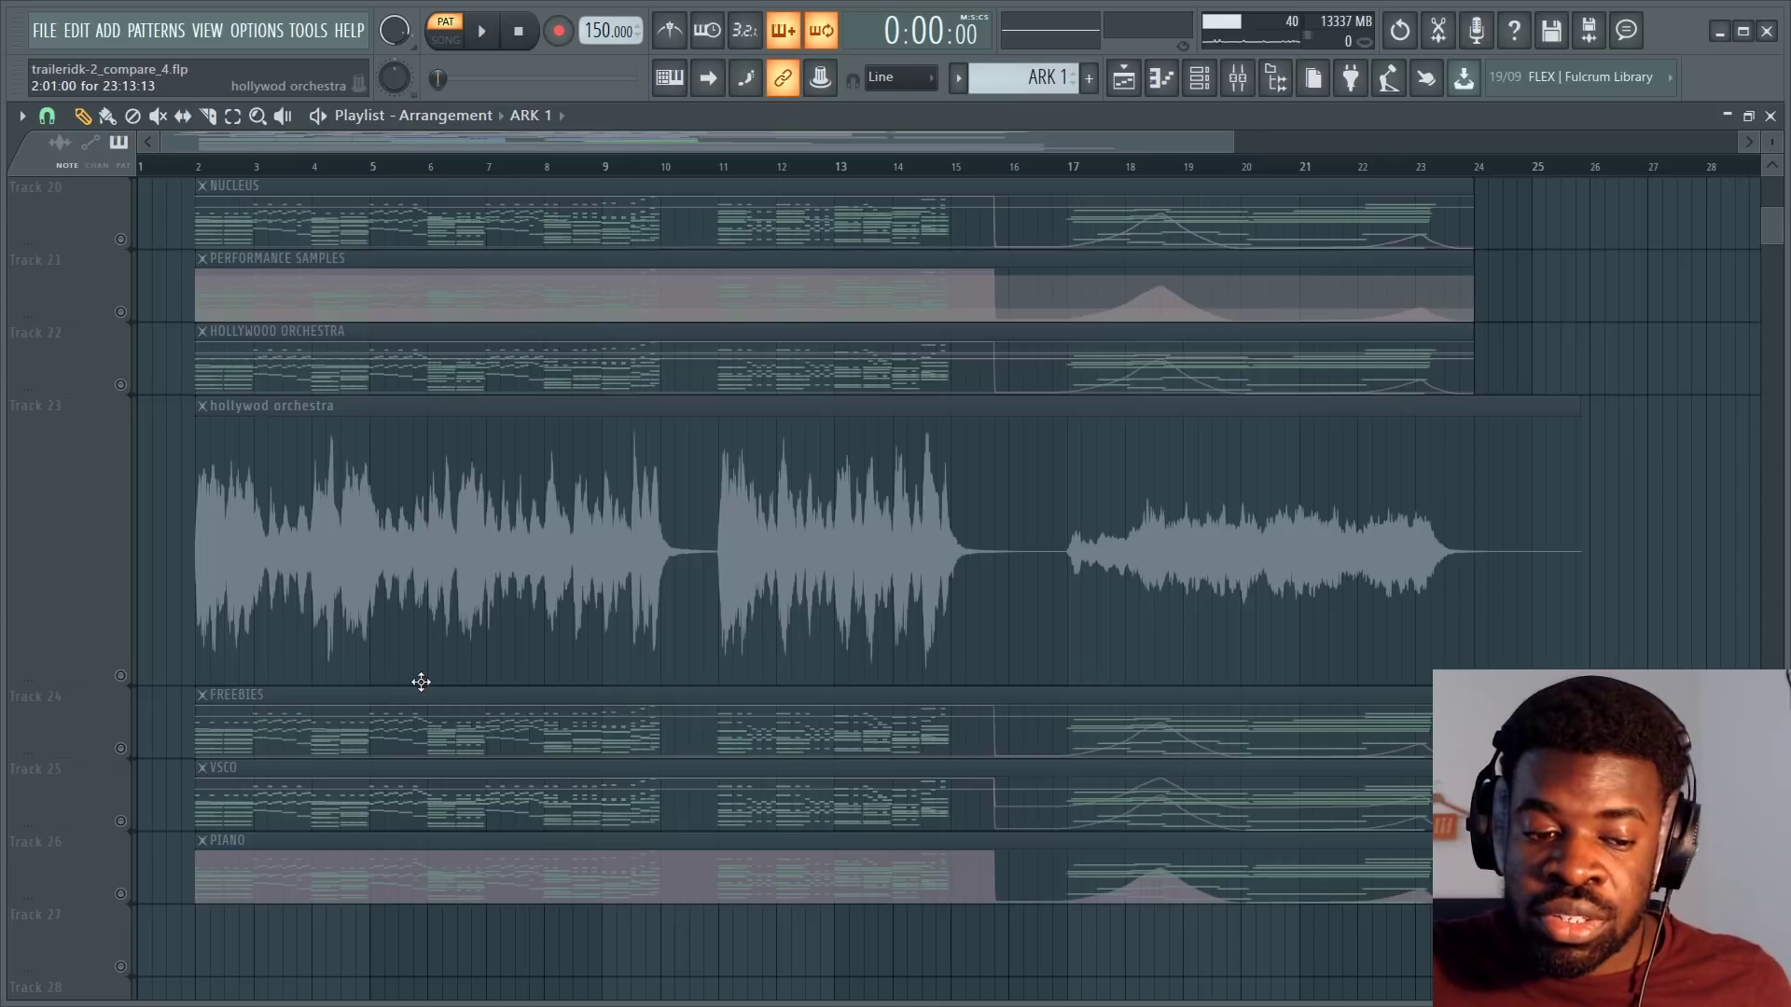
scroll(495, 780, up, 3)
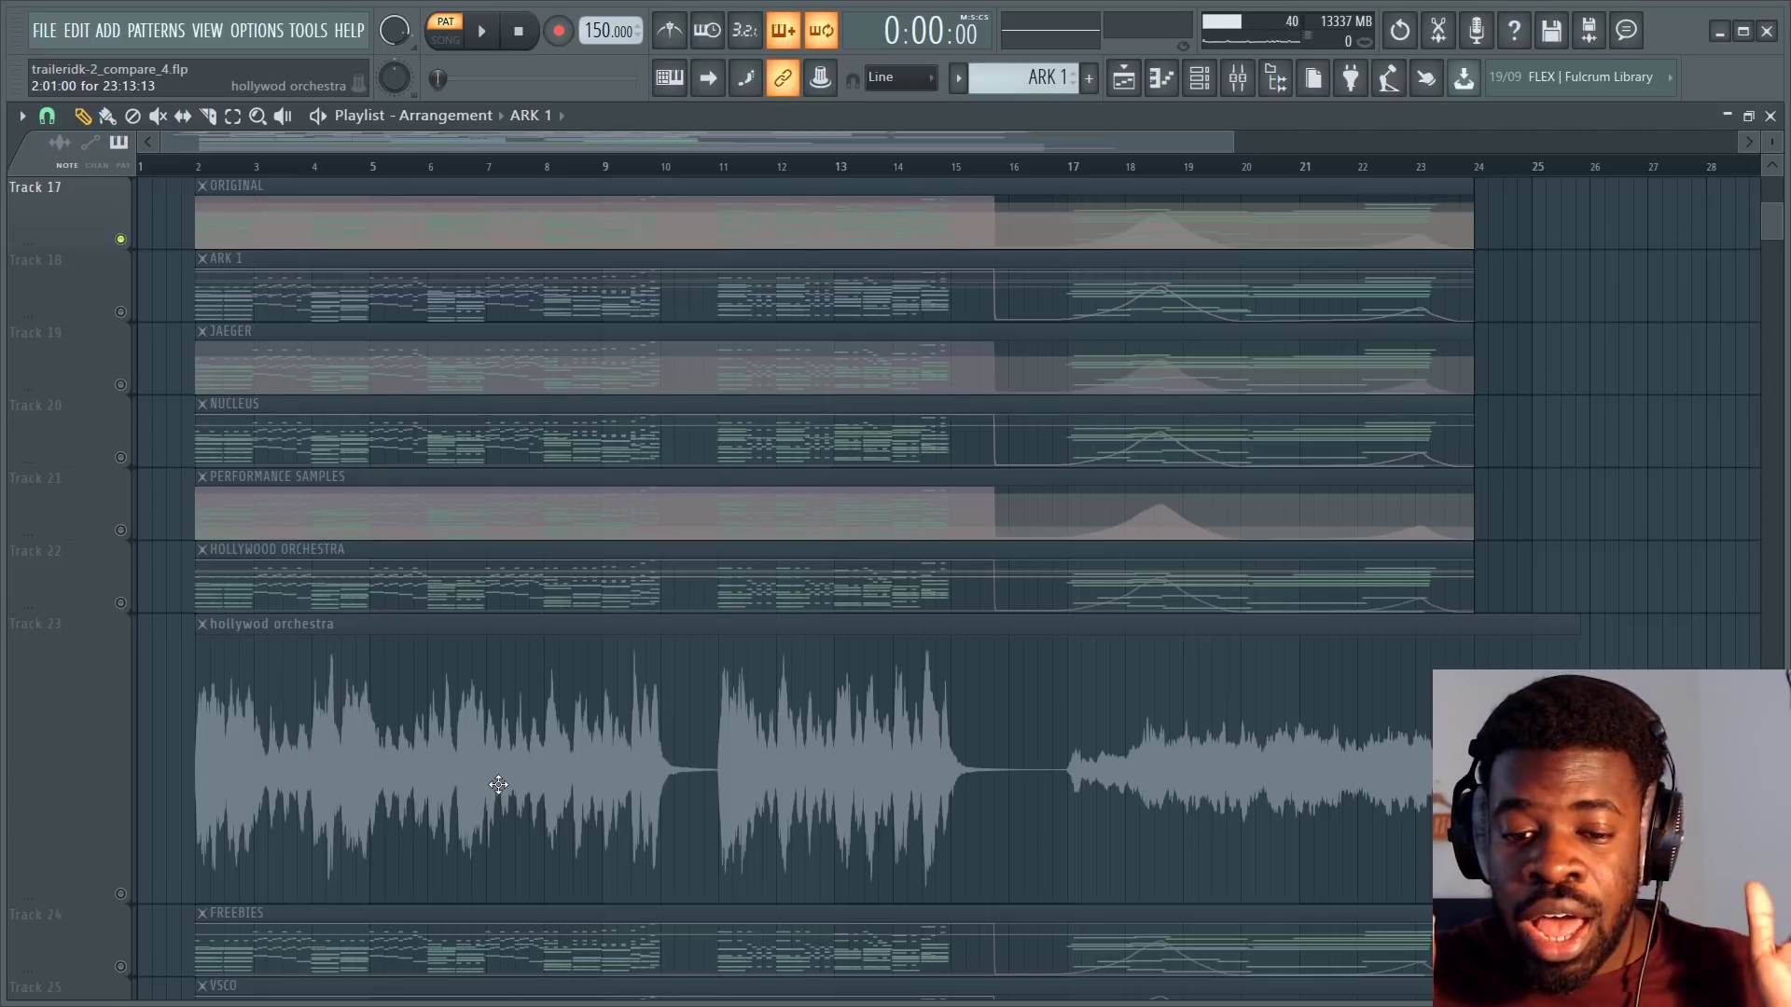
scroll(400, 532, up, 10)
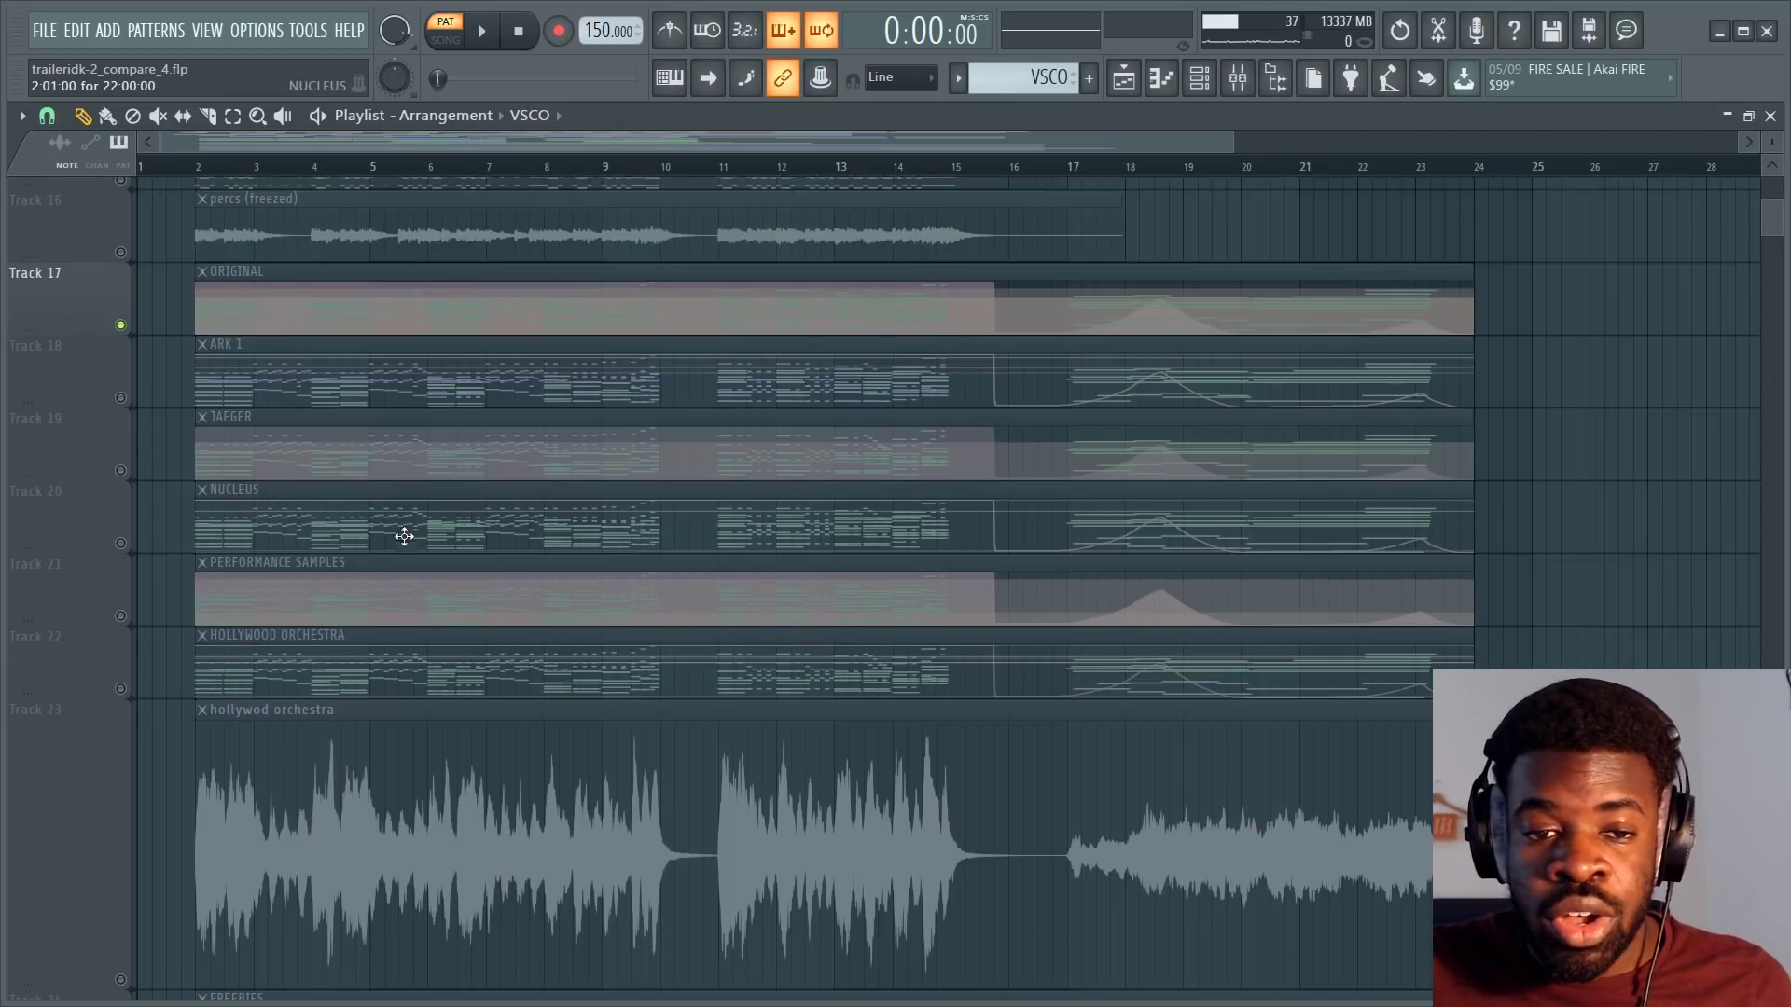
scroll(168, 709, up, 1)
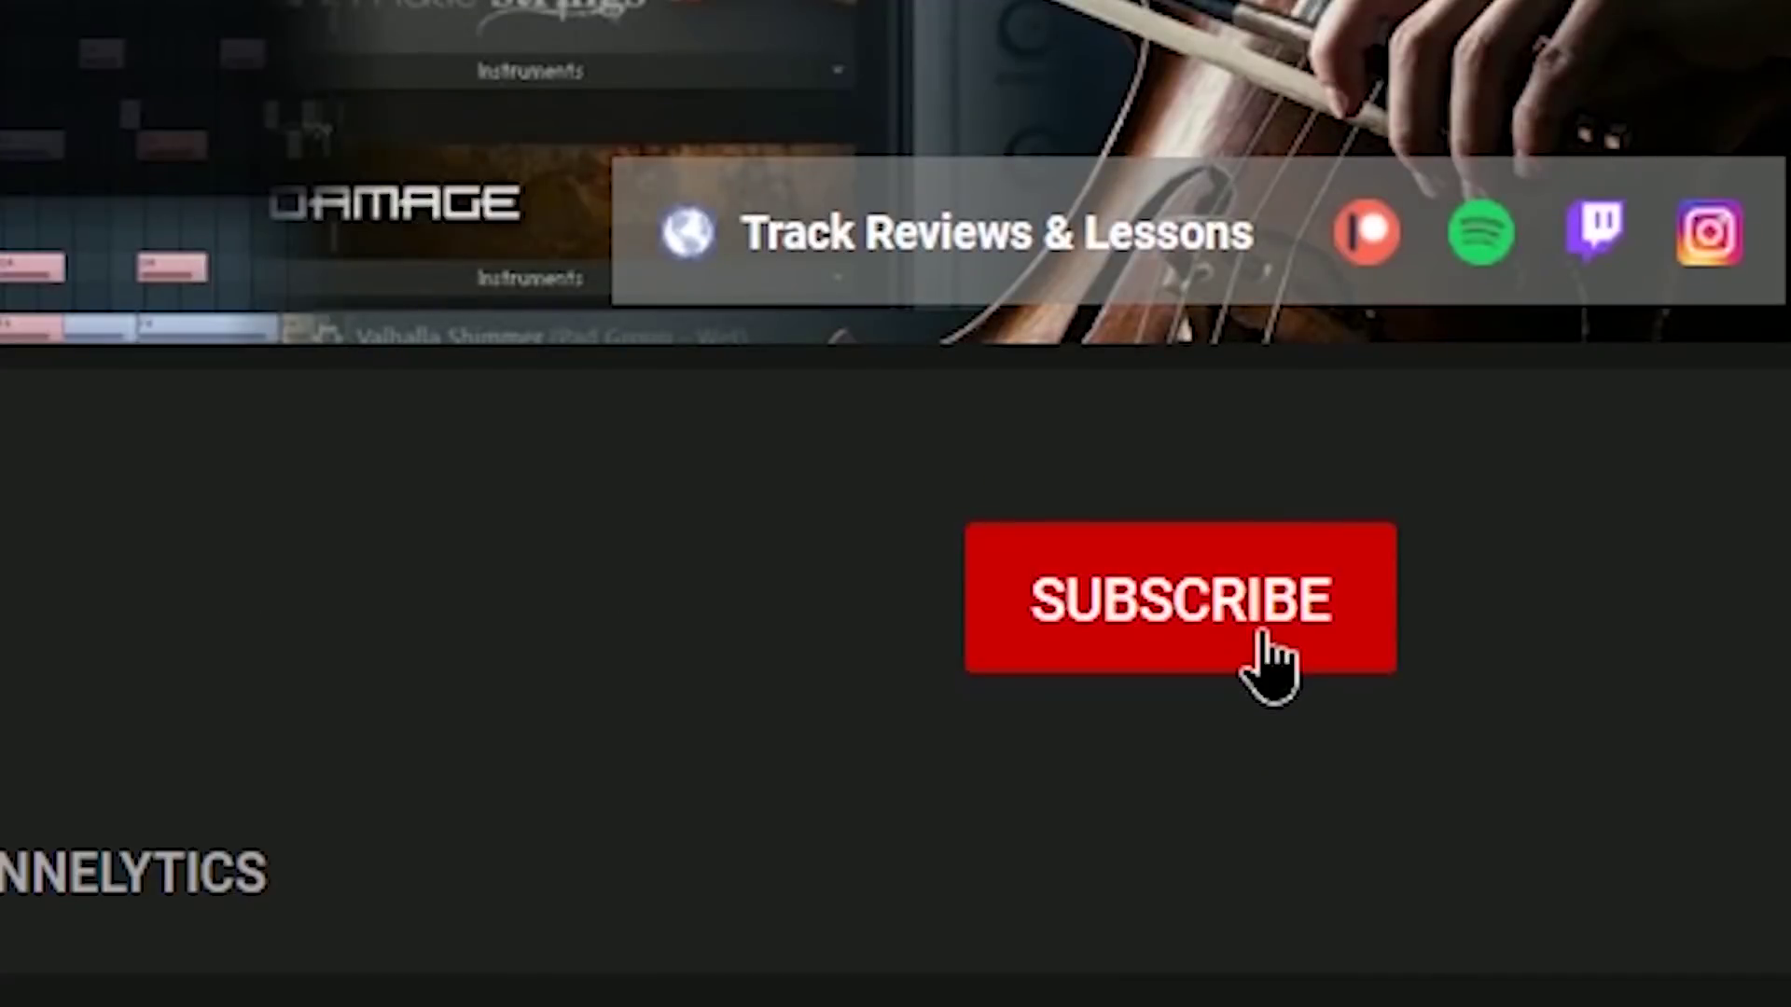
Subscribe to the YouTube channel with the notification bell set to All.
click(1271, 659)
click(1336, 634)
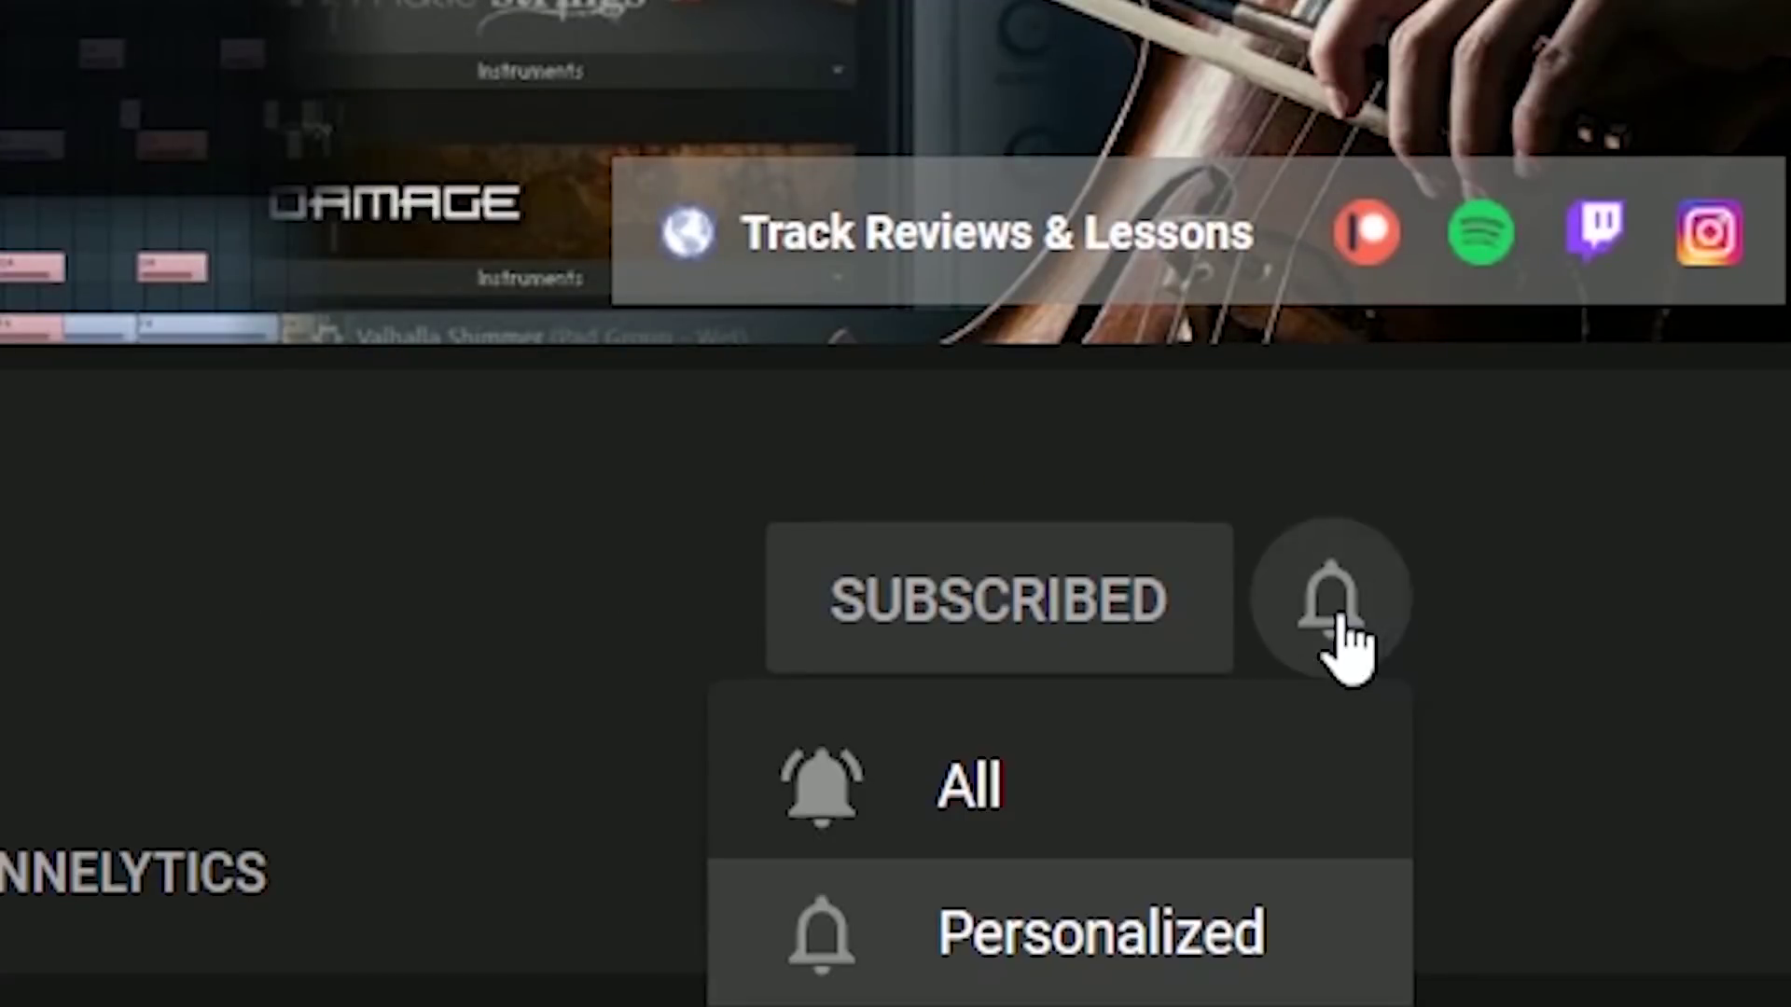
click(1170, 784)
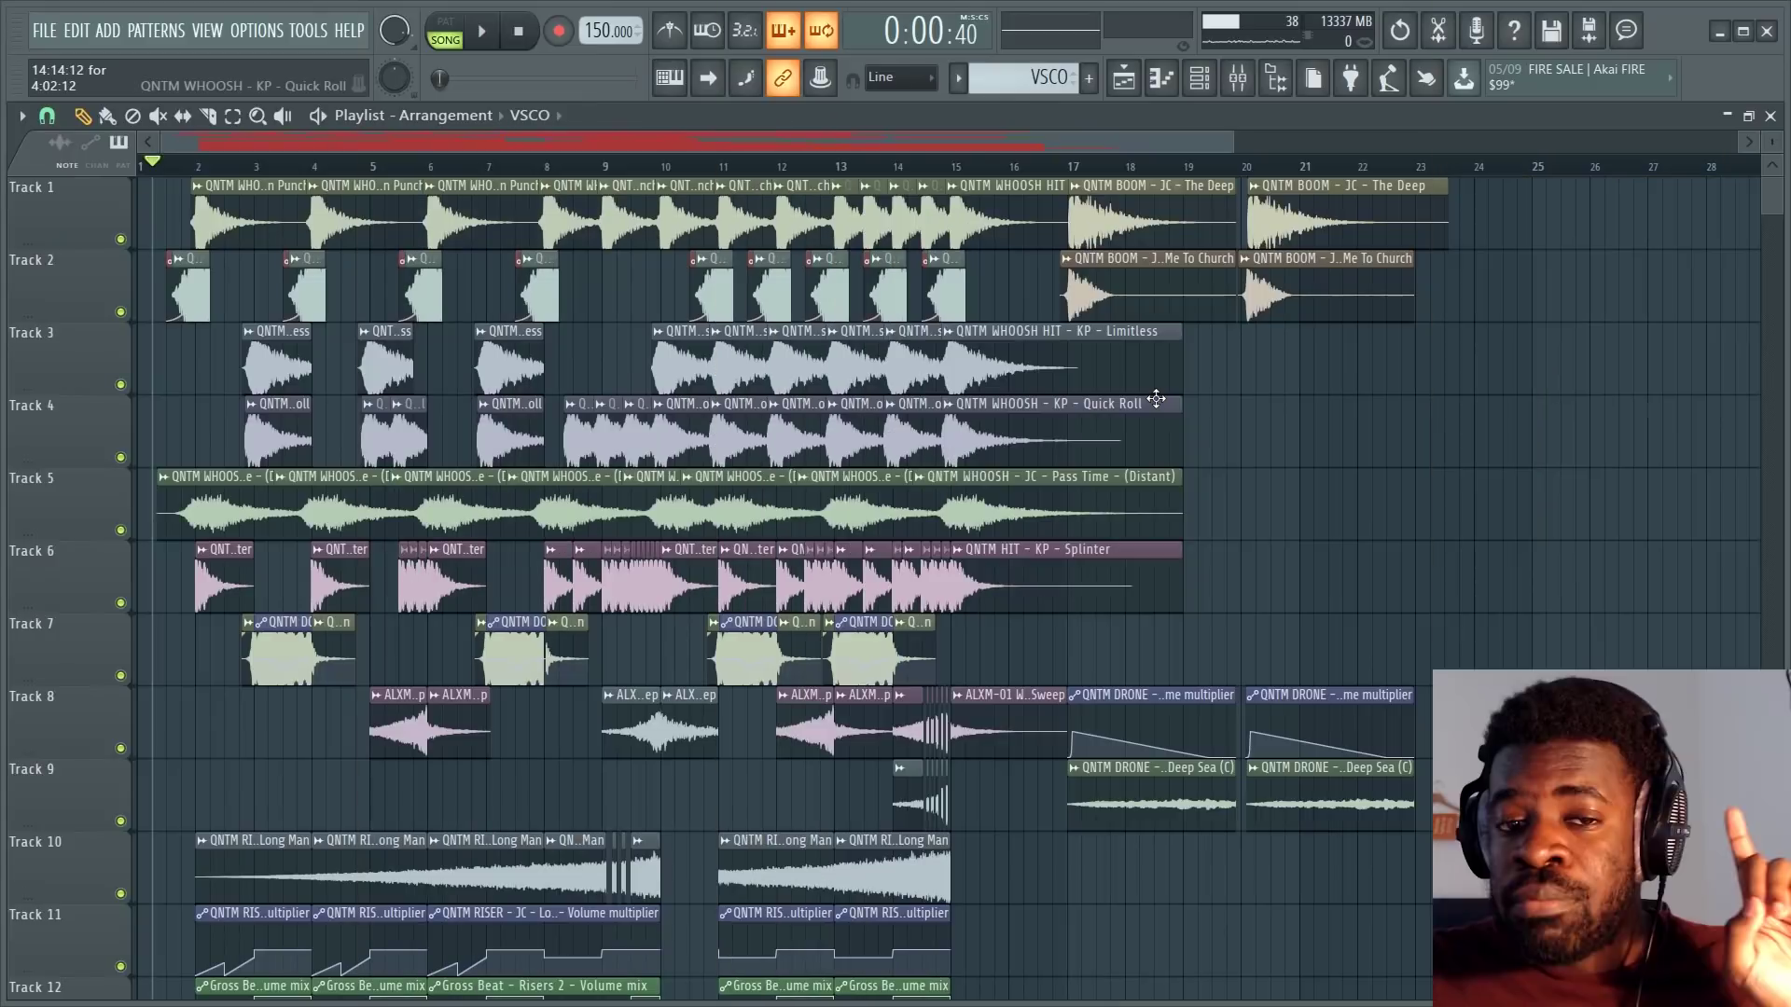